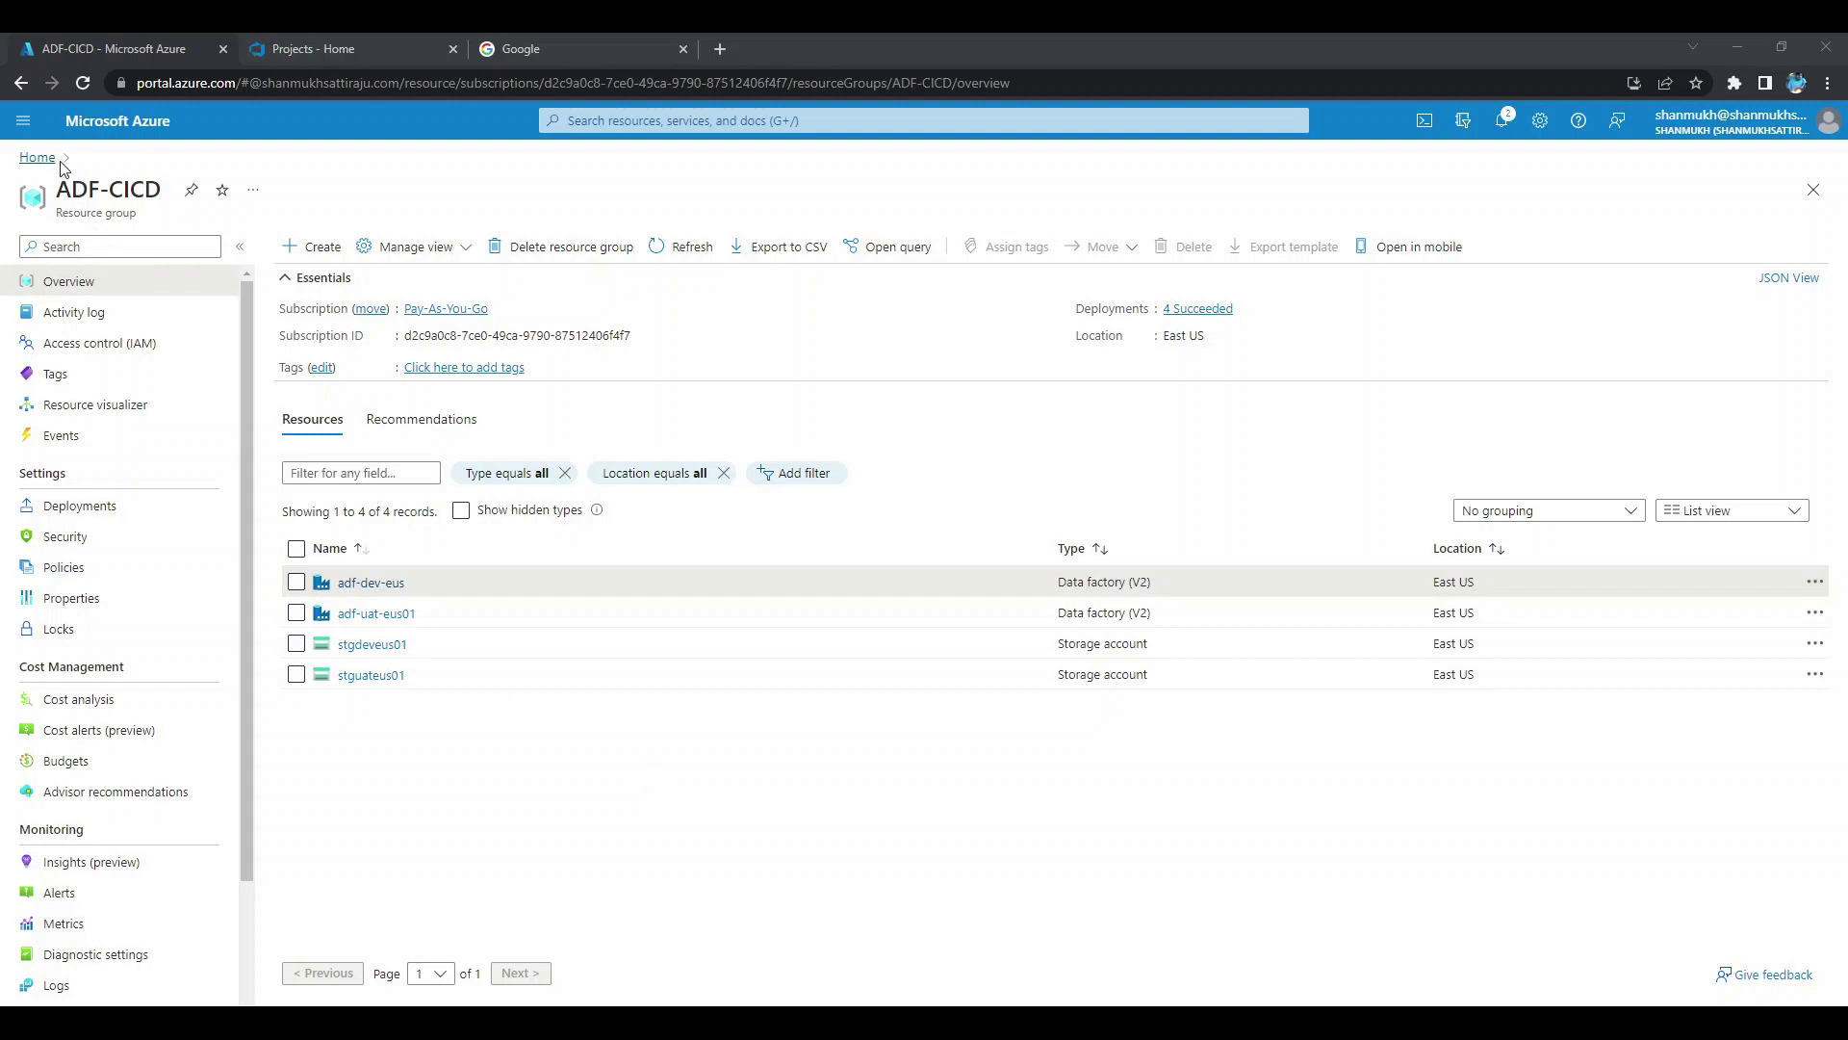
# Inspect the ADF-CICD resource group and the source container of storage account stgdeveus01, and return to the resource group.
pyautogui.moveTo(57, 190); pyautogui.dragTo(161, 189)
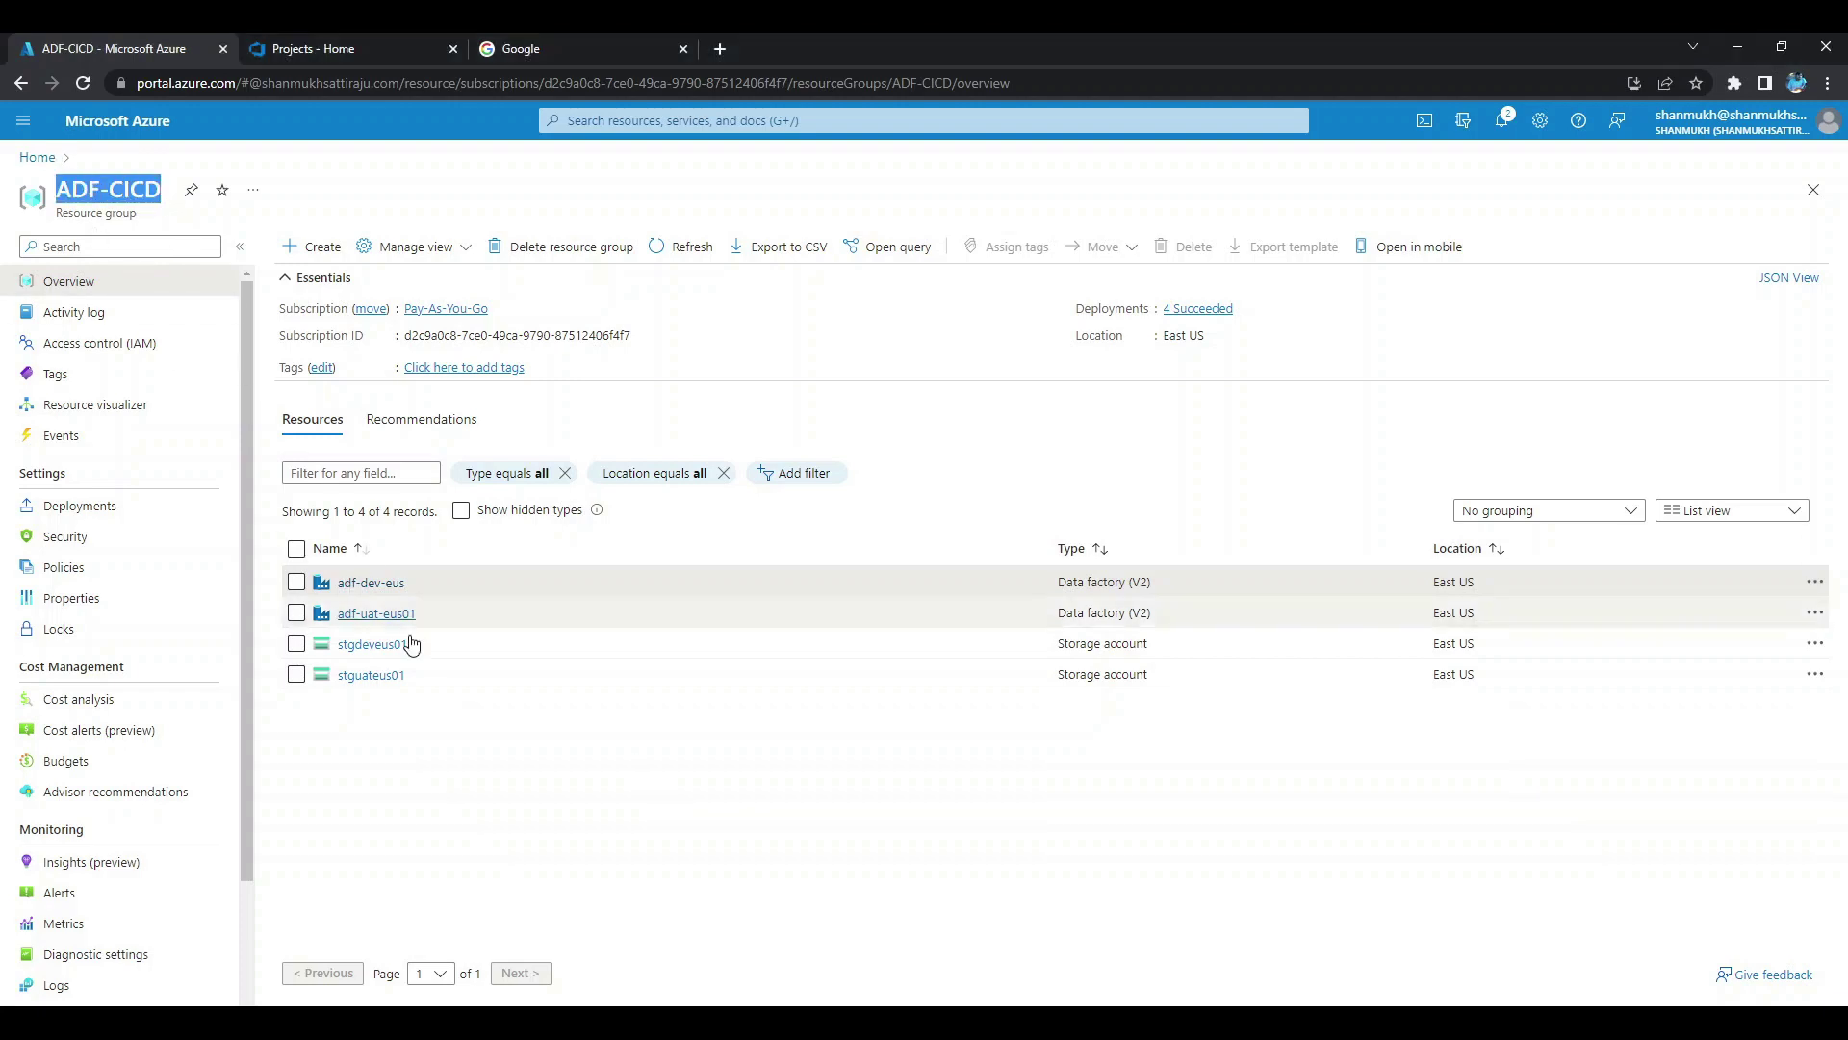
pyautogui.click(433, 734)
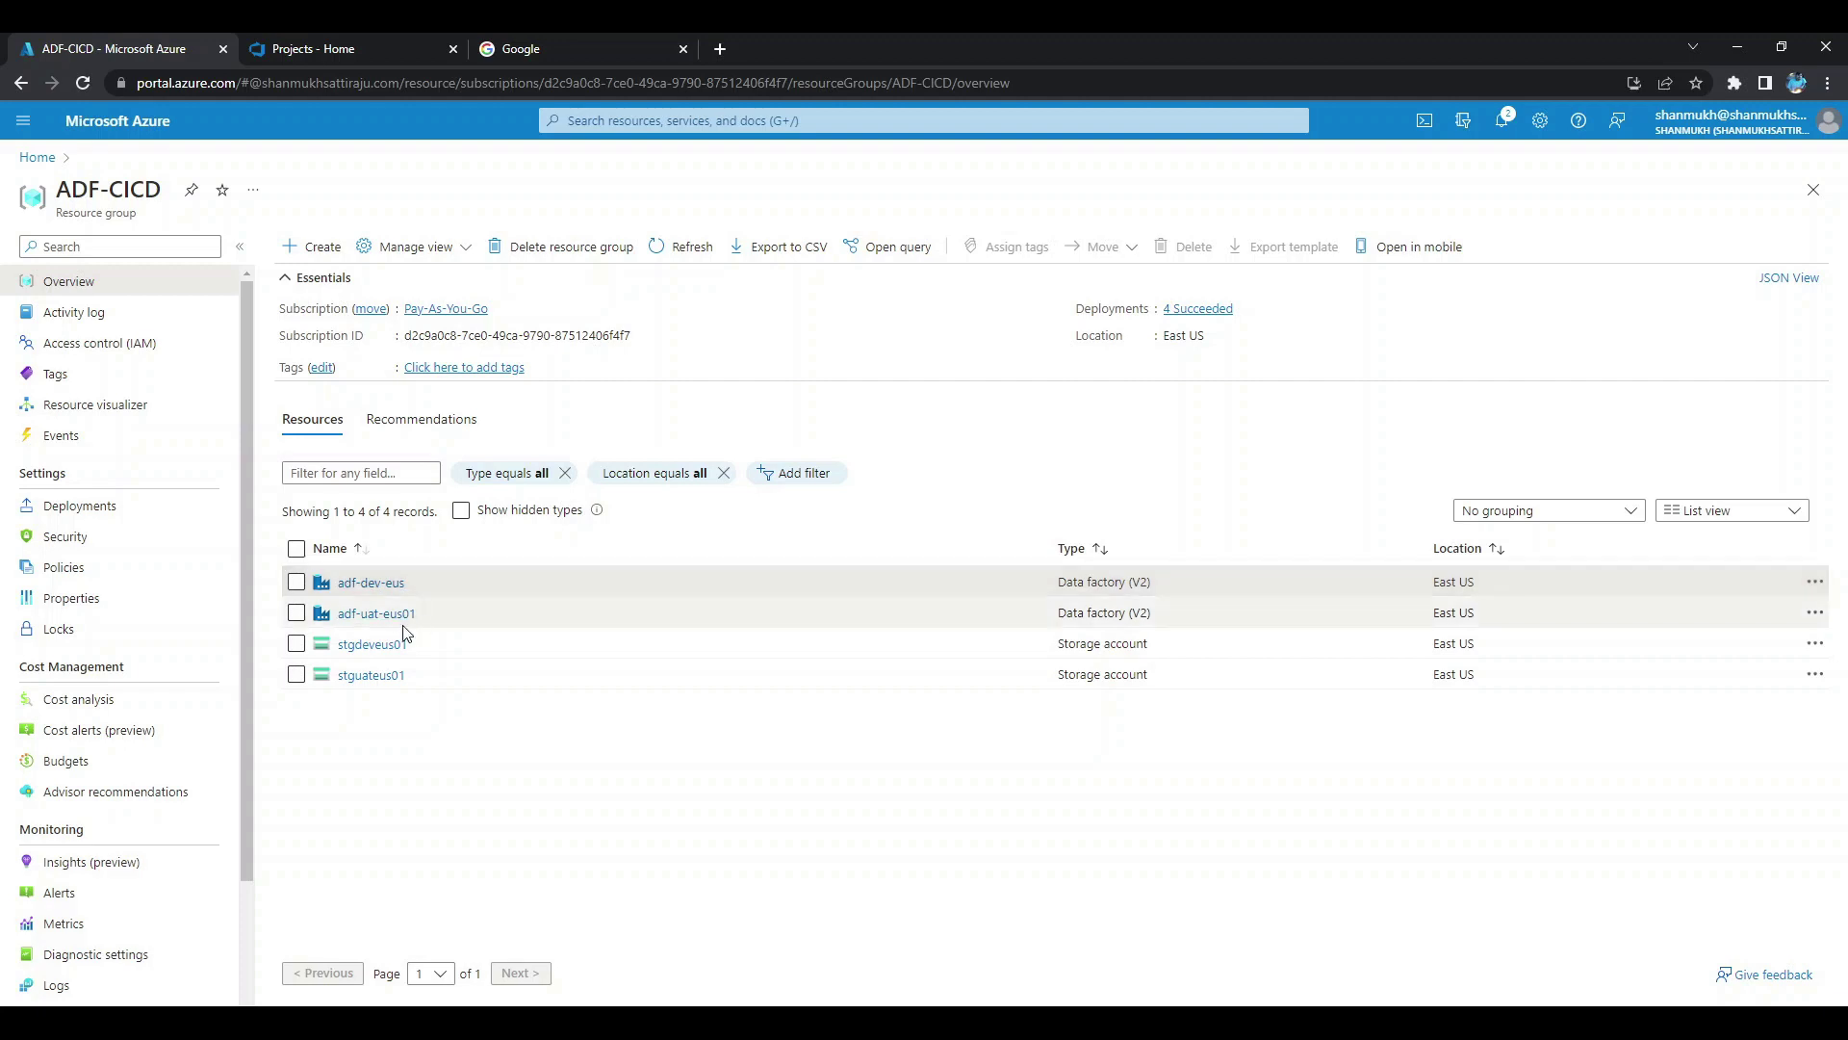
pyautogui.click(372, 645)
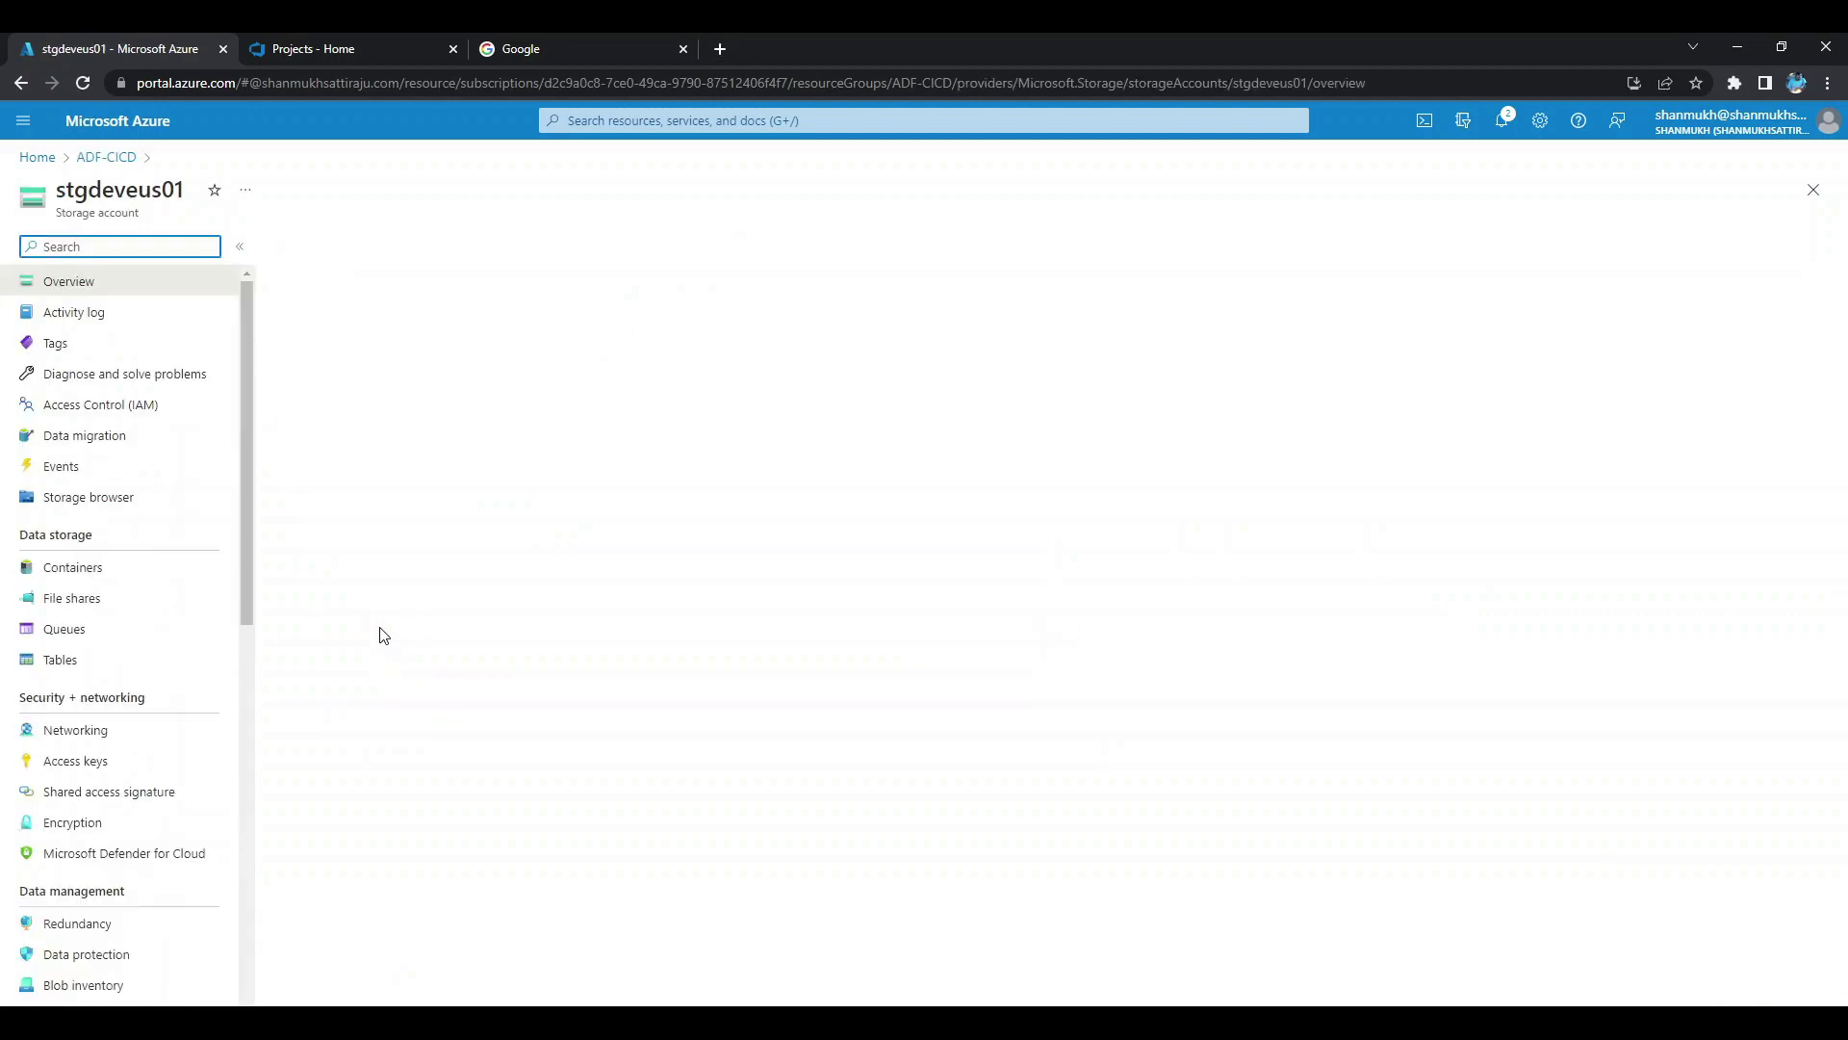
pyautogui.click(117, 576)
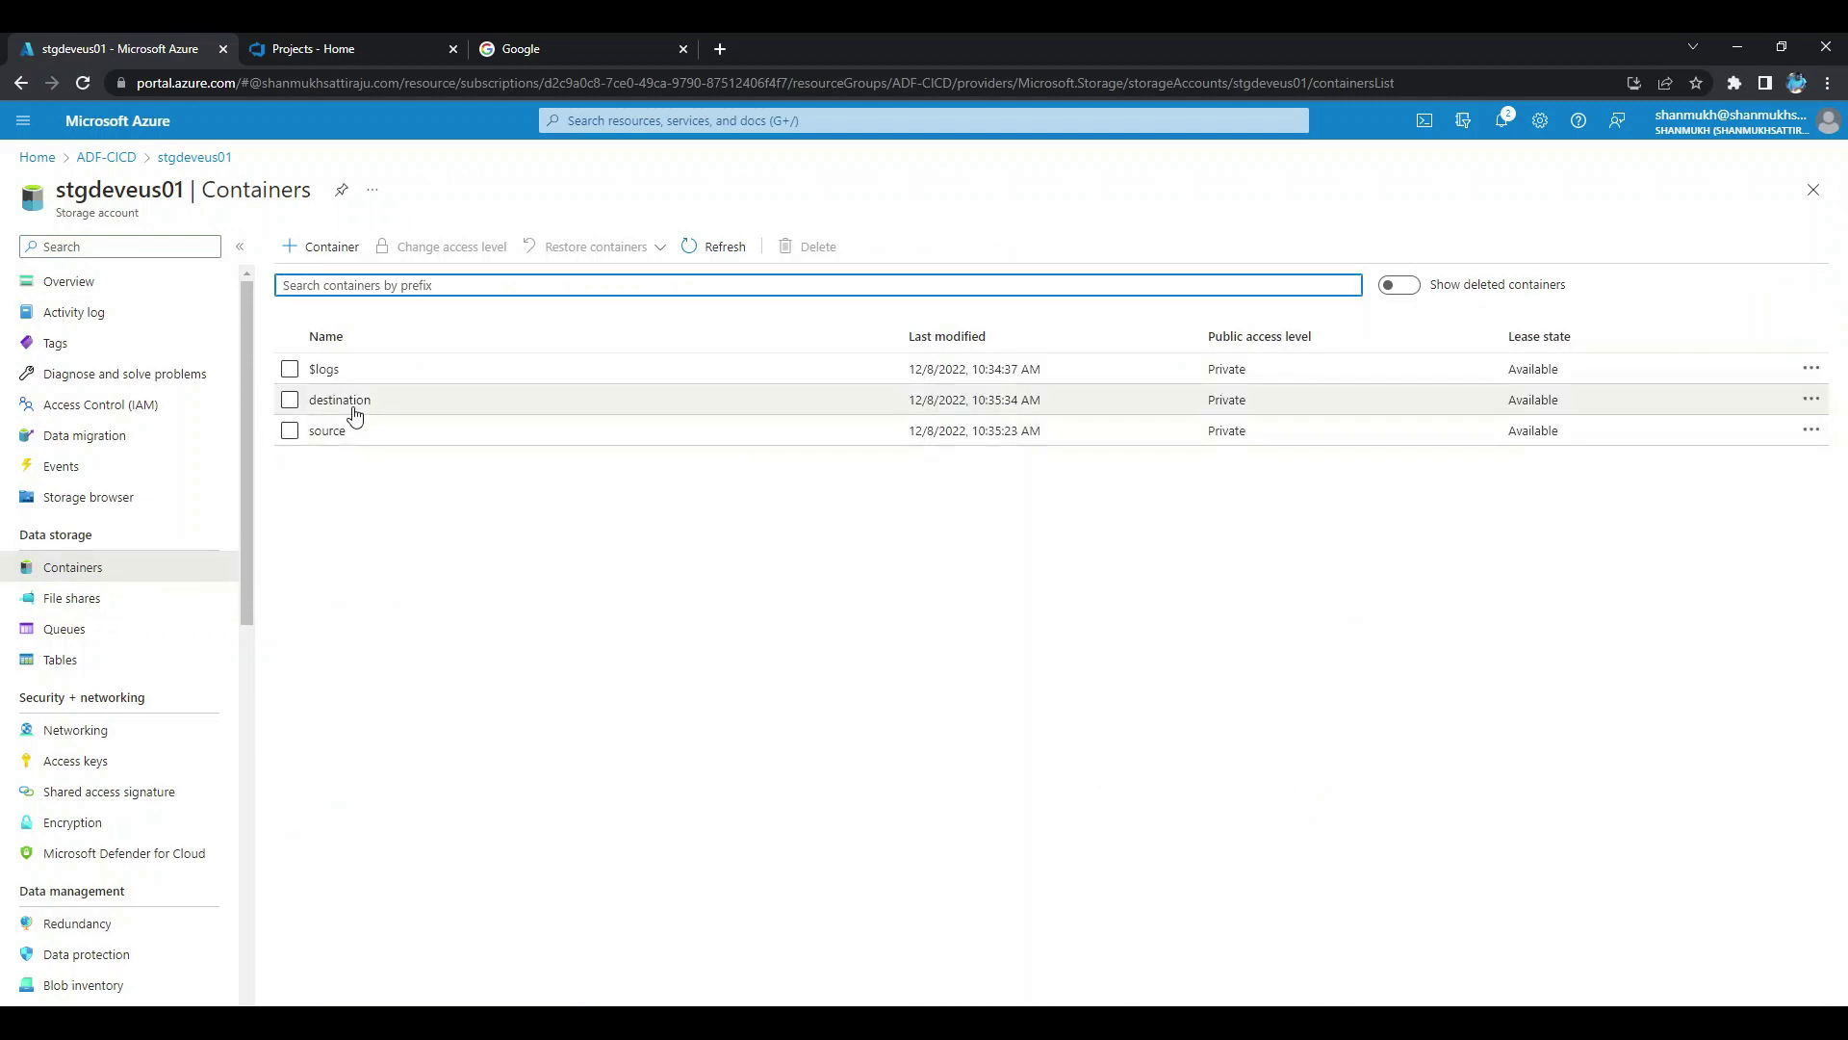
pyautogui.click(352, 431)
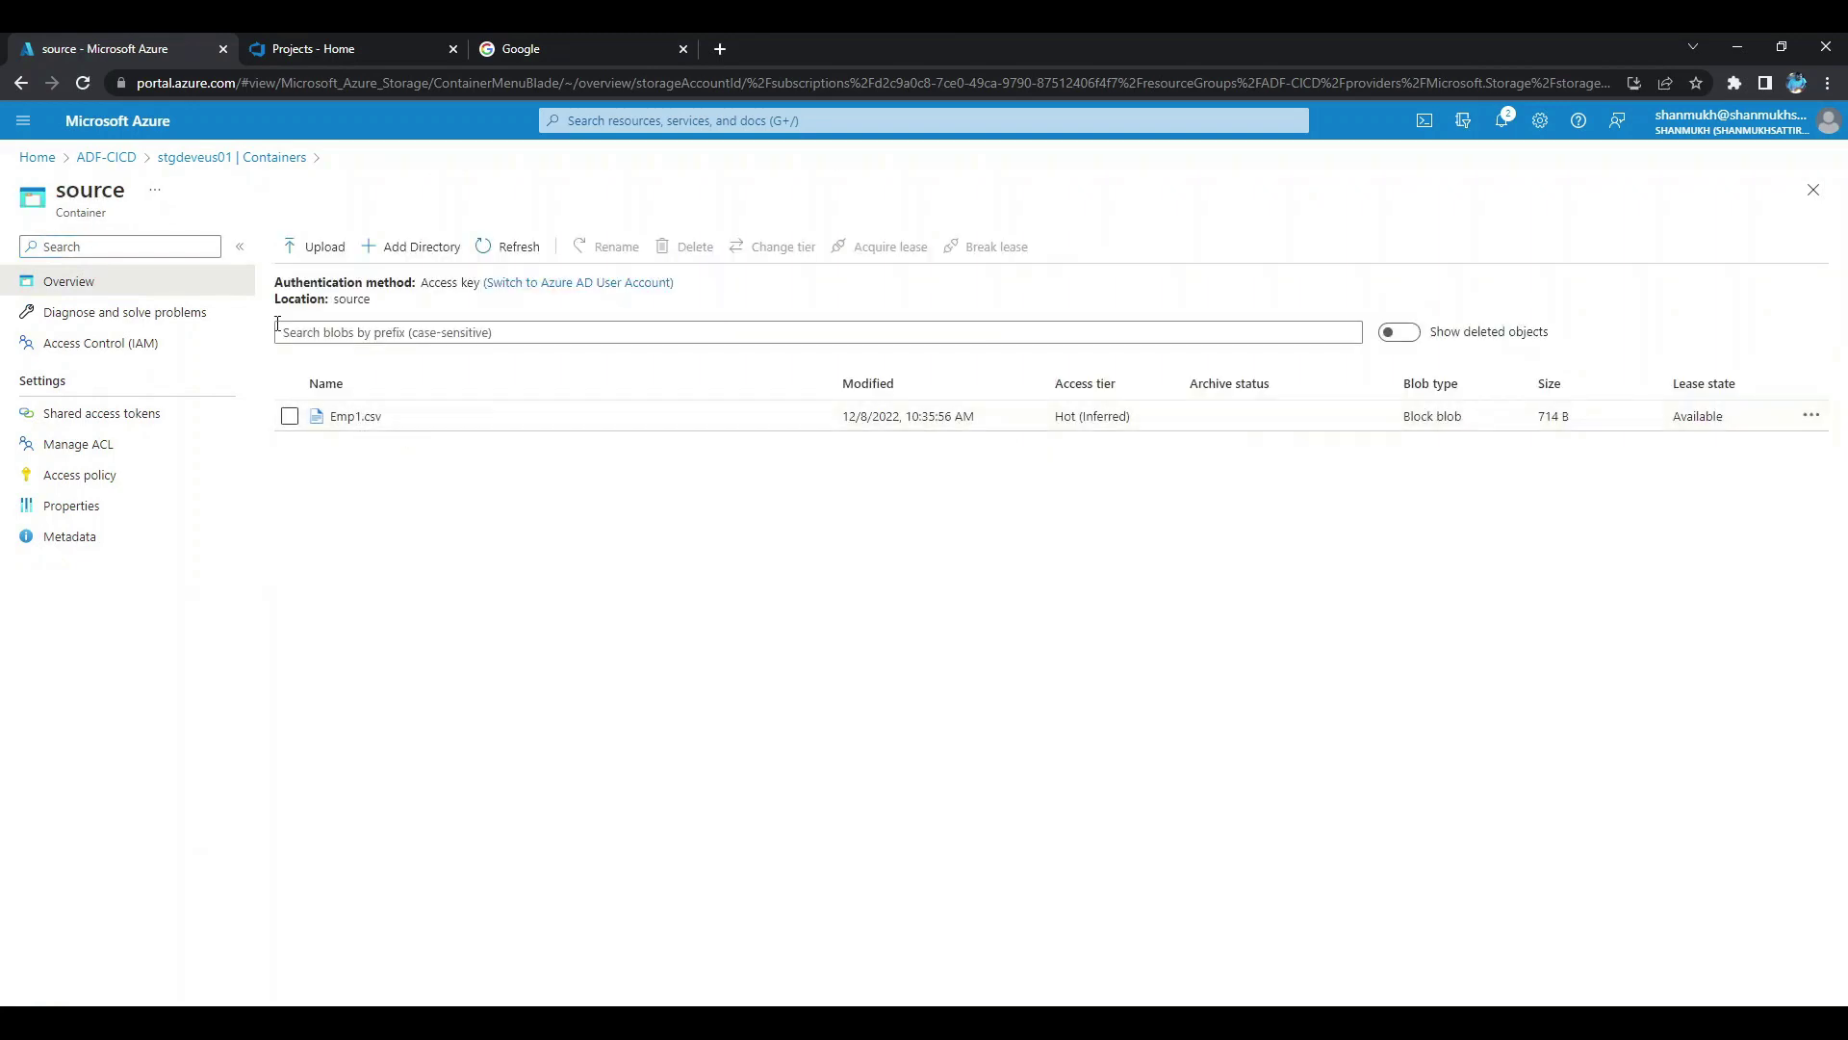
pyautogui.click(105, 157)
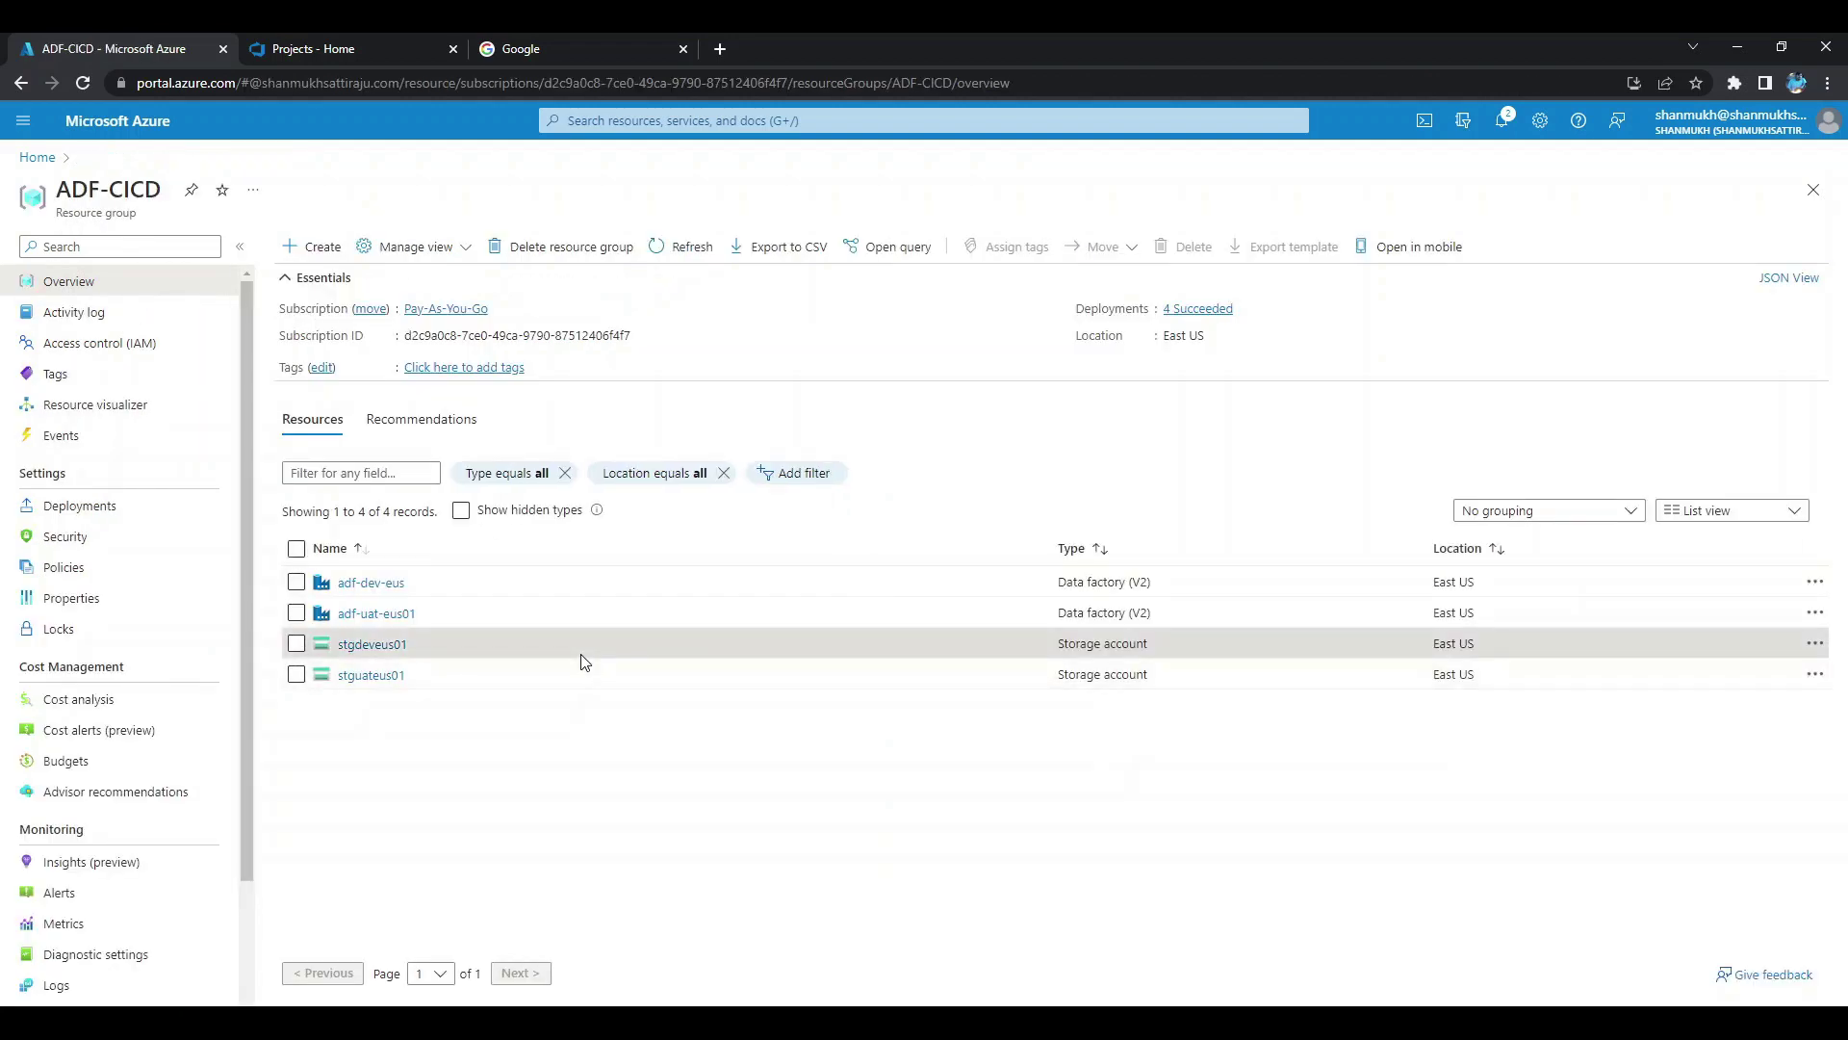
# Open the adf-dev-eus data factory in a separate browser tab and launch its Azure Data Factory Studio.
pyautogui.rightClick(395, 585)
pyautogui.click(470, 599)
pyautogui.click(332, 46)
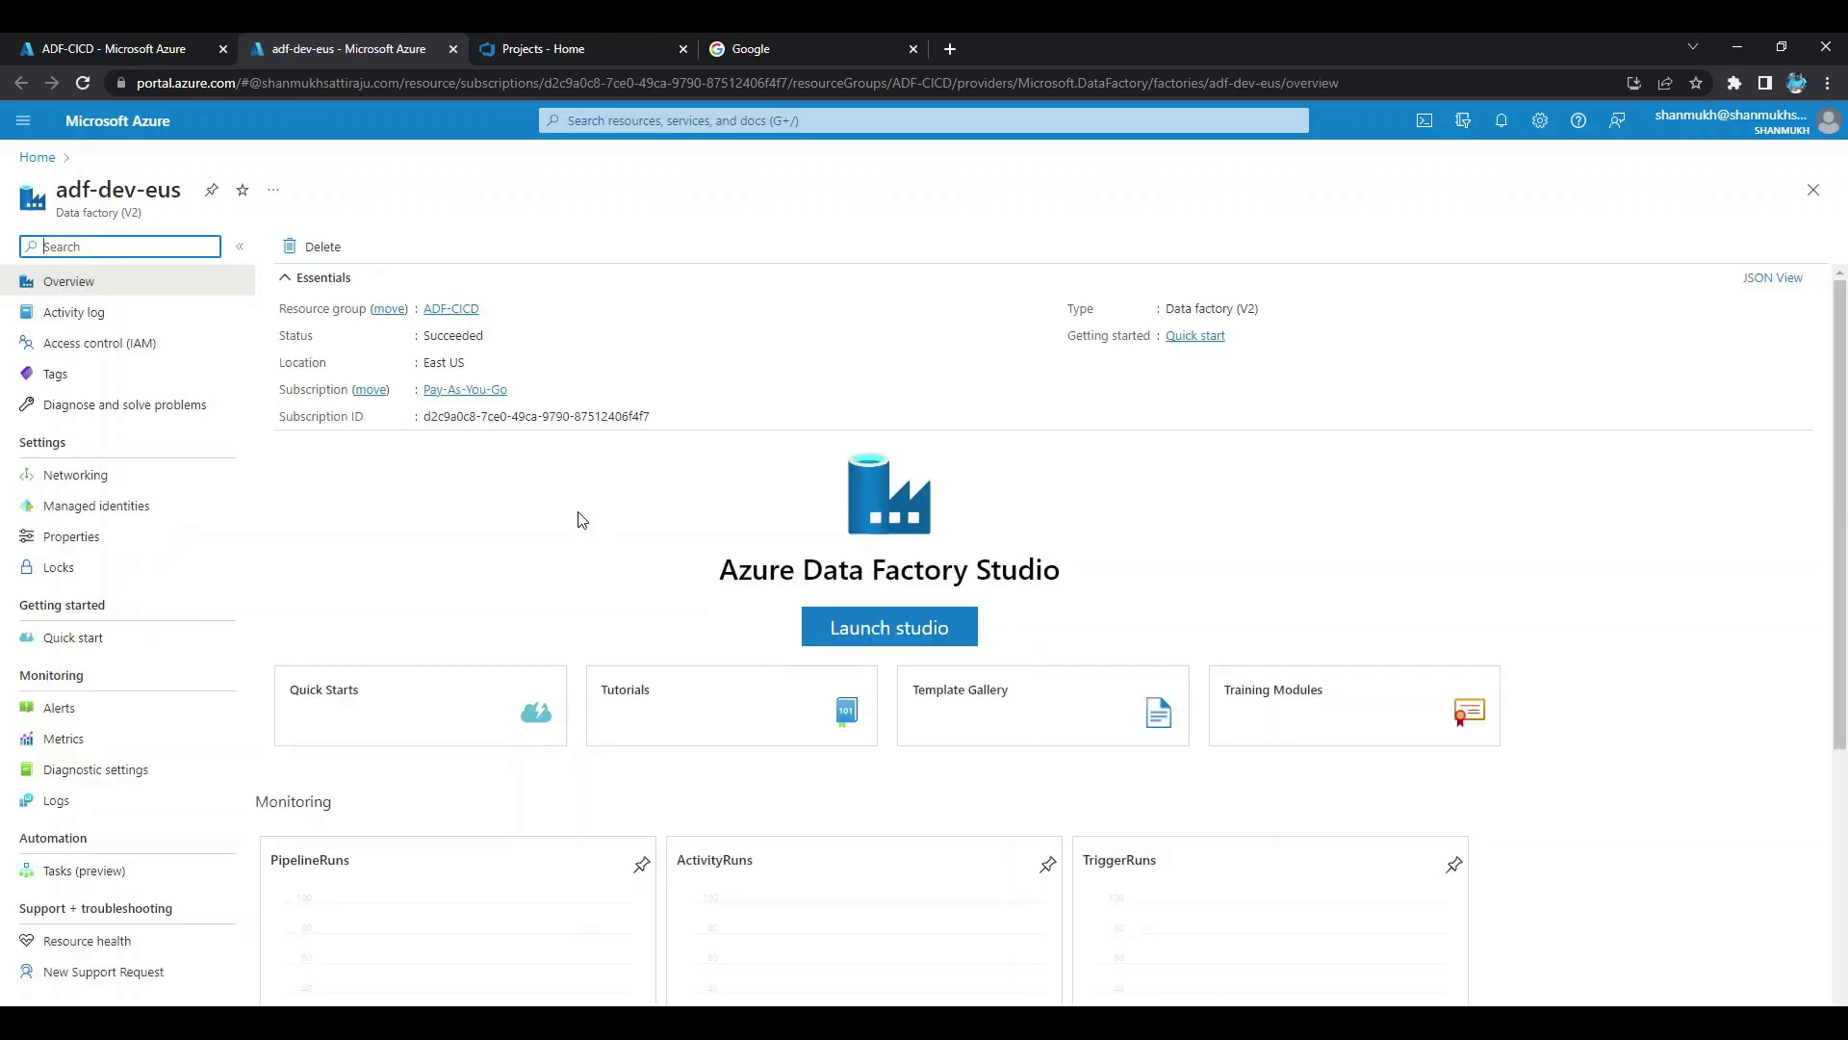
pyautogui.click(803, 635)
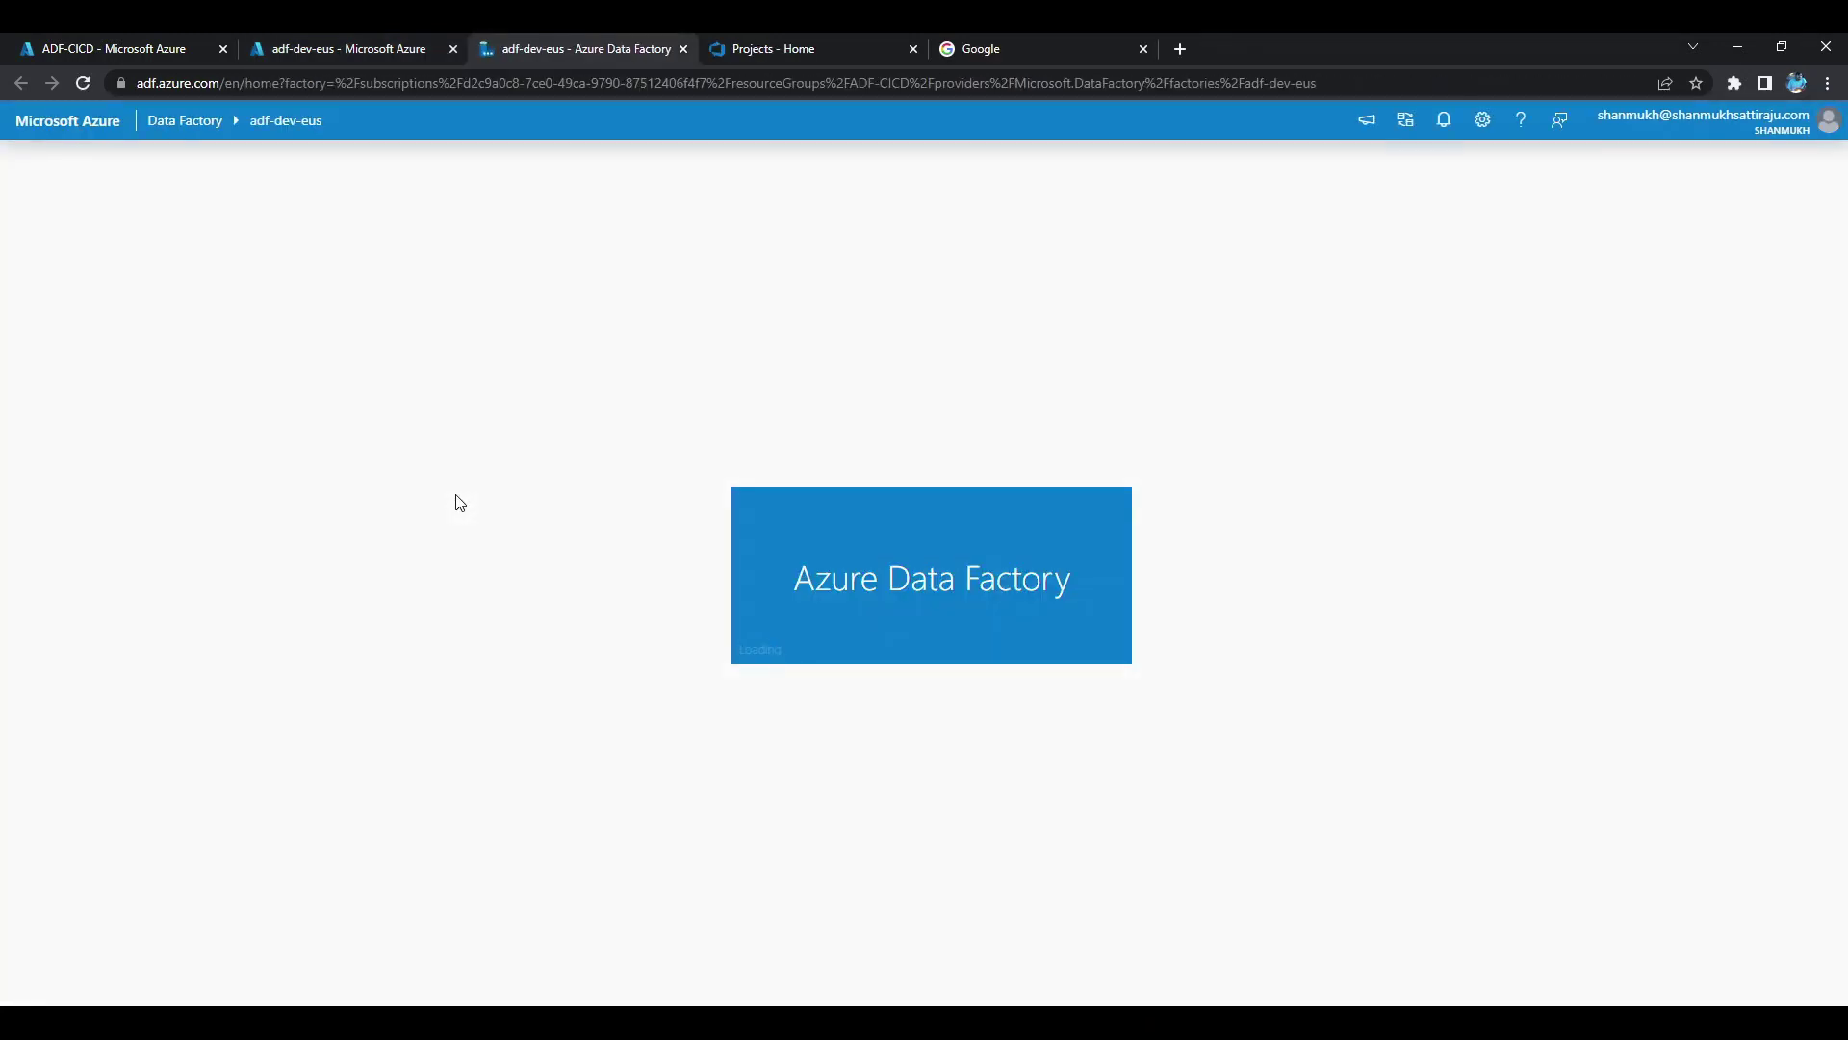
# Create a pipeline named pipelineCopy and add a Copy data activity to its canvas.
pyautogui.click(307, 231)
pyautogui.click(360, 300)
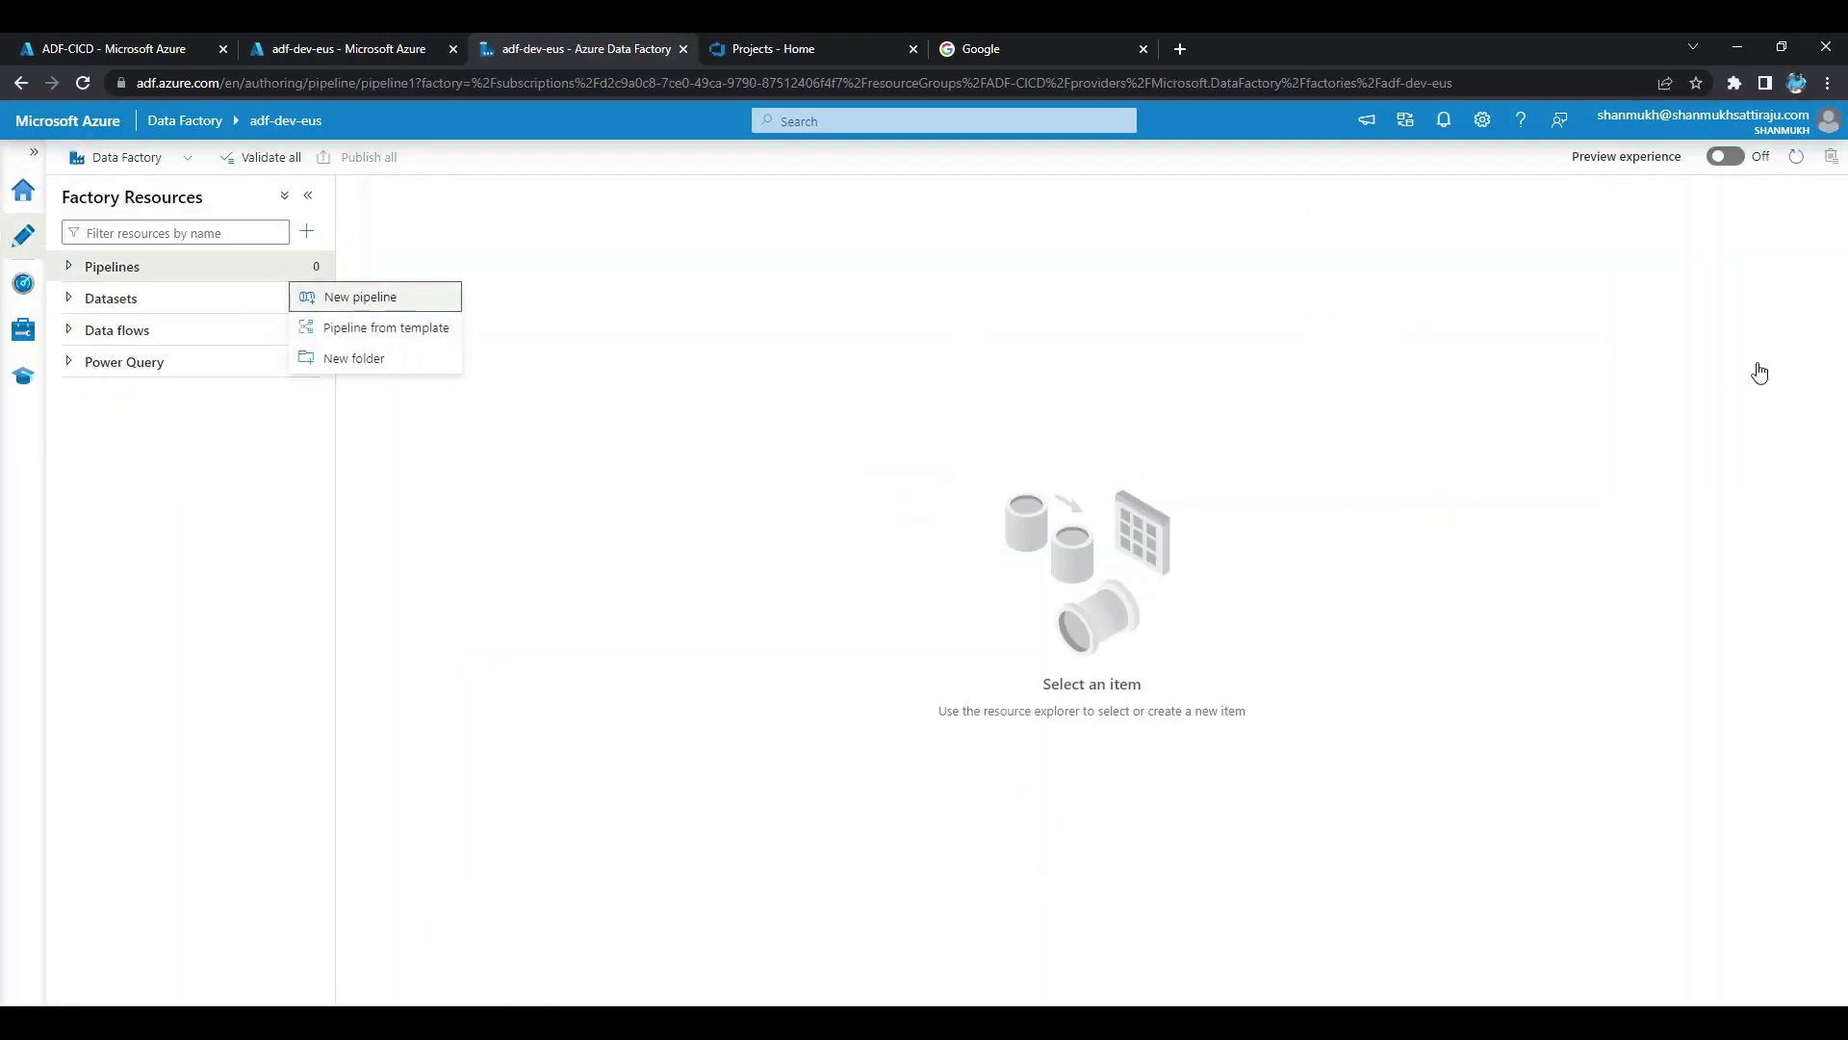
pyautogui.click(1642, 363)
pyautogui.press('BackSpace')
pyautogui.write('Copy')
pyautogui.click(421, 294)
pyautogui.moveTo(478, 355); pyautogui.dragTo(784, 358)
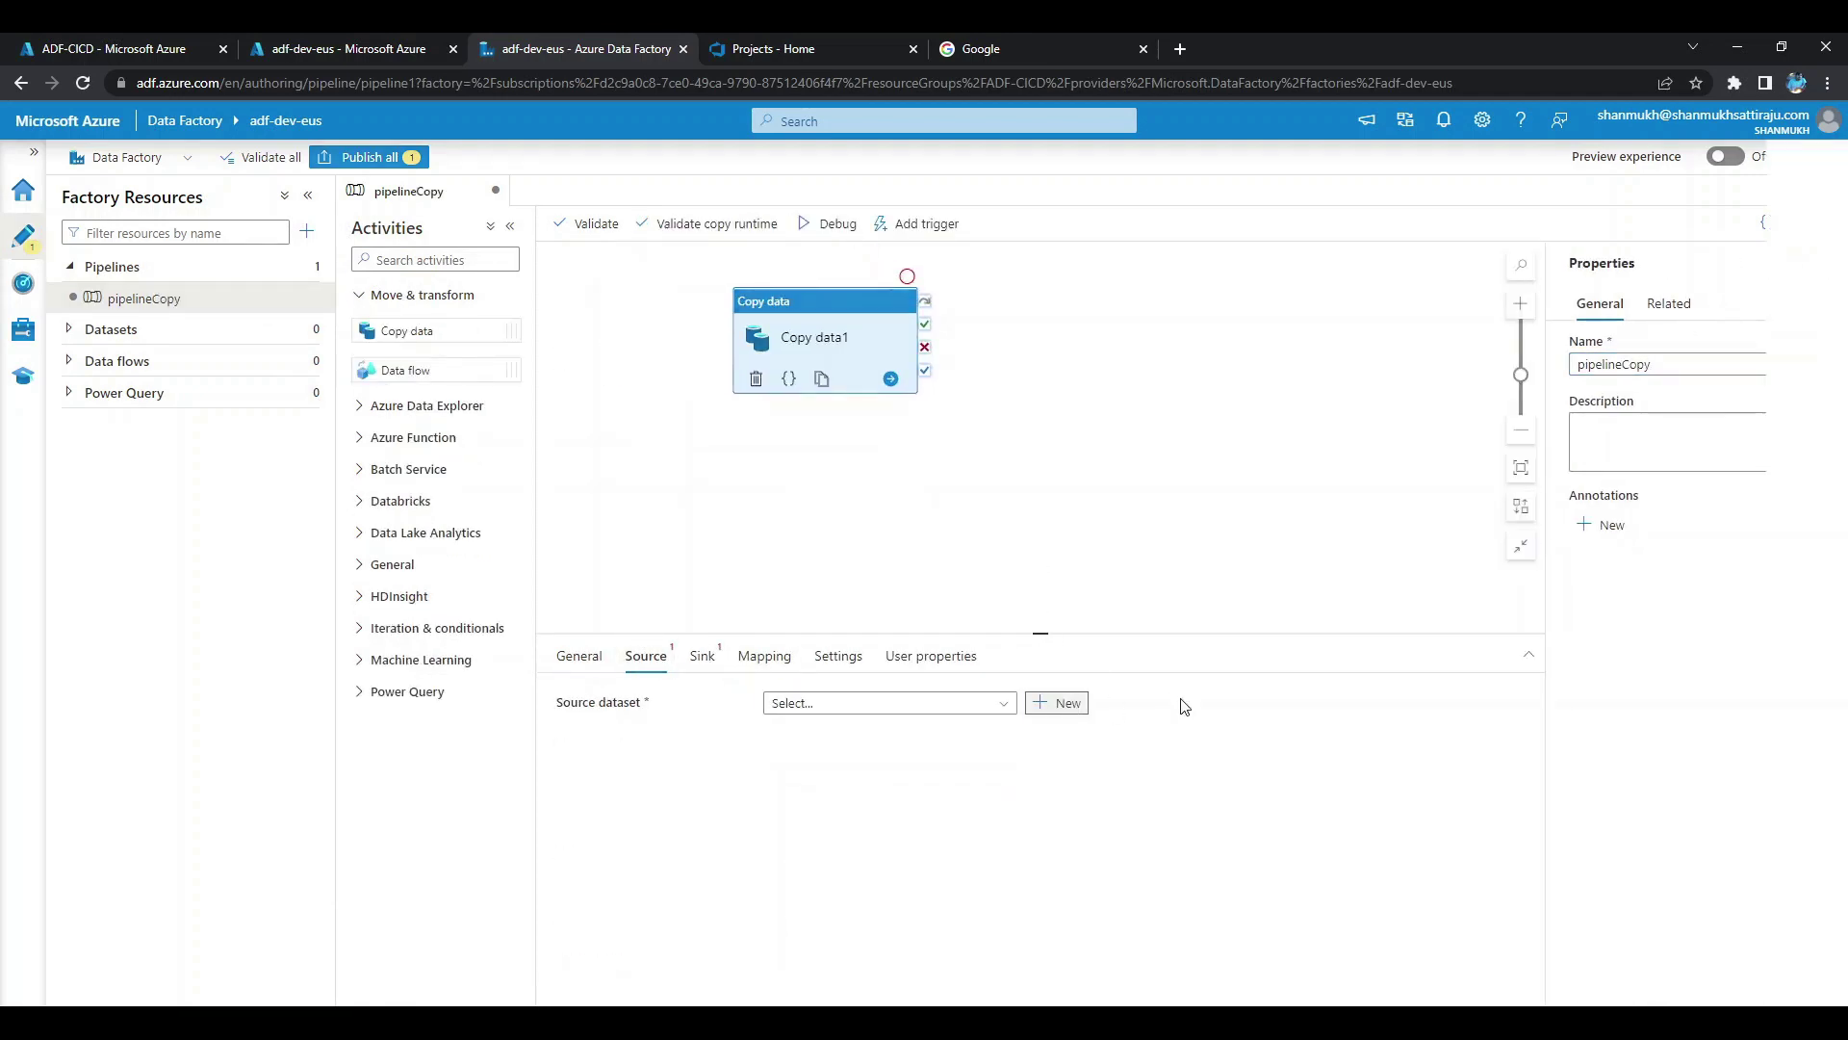
# Start a DelimitedText source dataset on Azure Data Lake Storage Gen2 for the copy activity and name it DS_Source_Dev.
pyautogui.click(1058, 703)
pyautogui.click(1327, 310)
pyautogui.click(1305, 1002)
pyautogui.click(1703, 299)
pyautogui.click(1304, 1002)
pyautogui.click(1318, 218)
pyautogui.hotkey('ctrl', 'a')
pyautogui.press('BackSpace')
pyautogui.write('DS_')
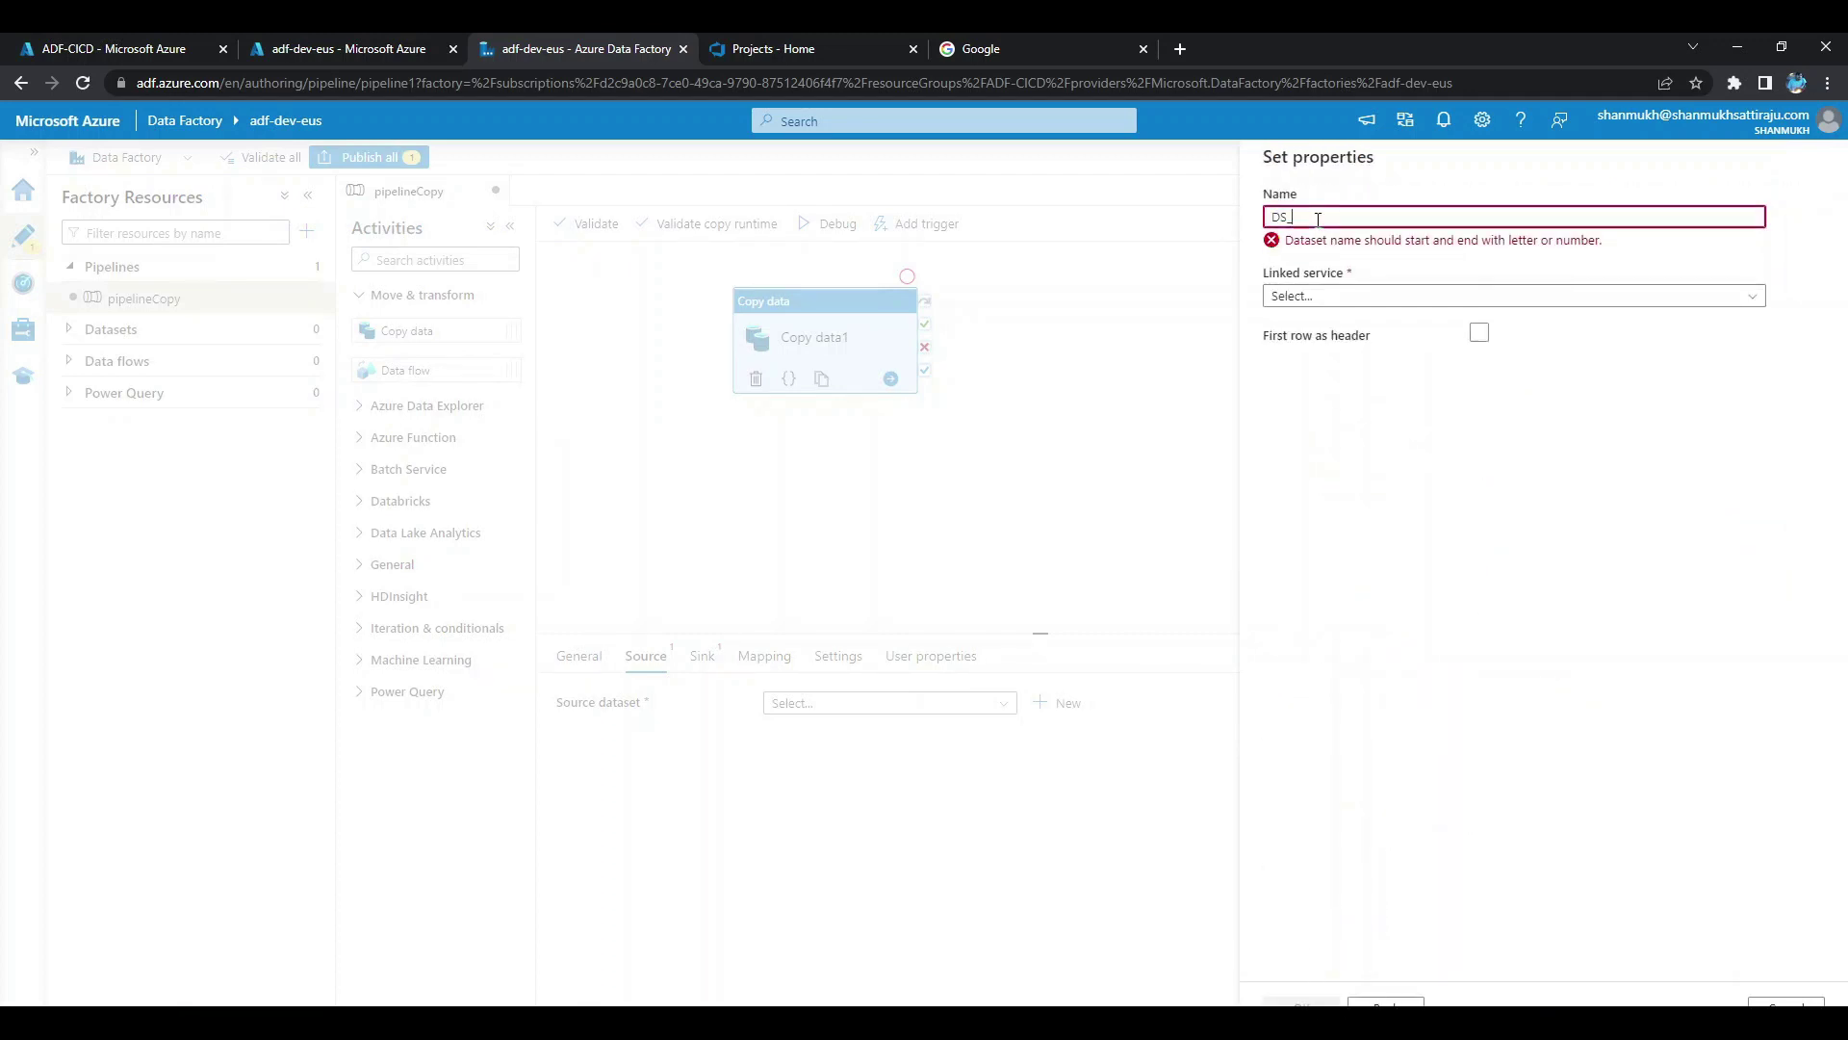
pyautogui.write('Source_Dev')
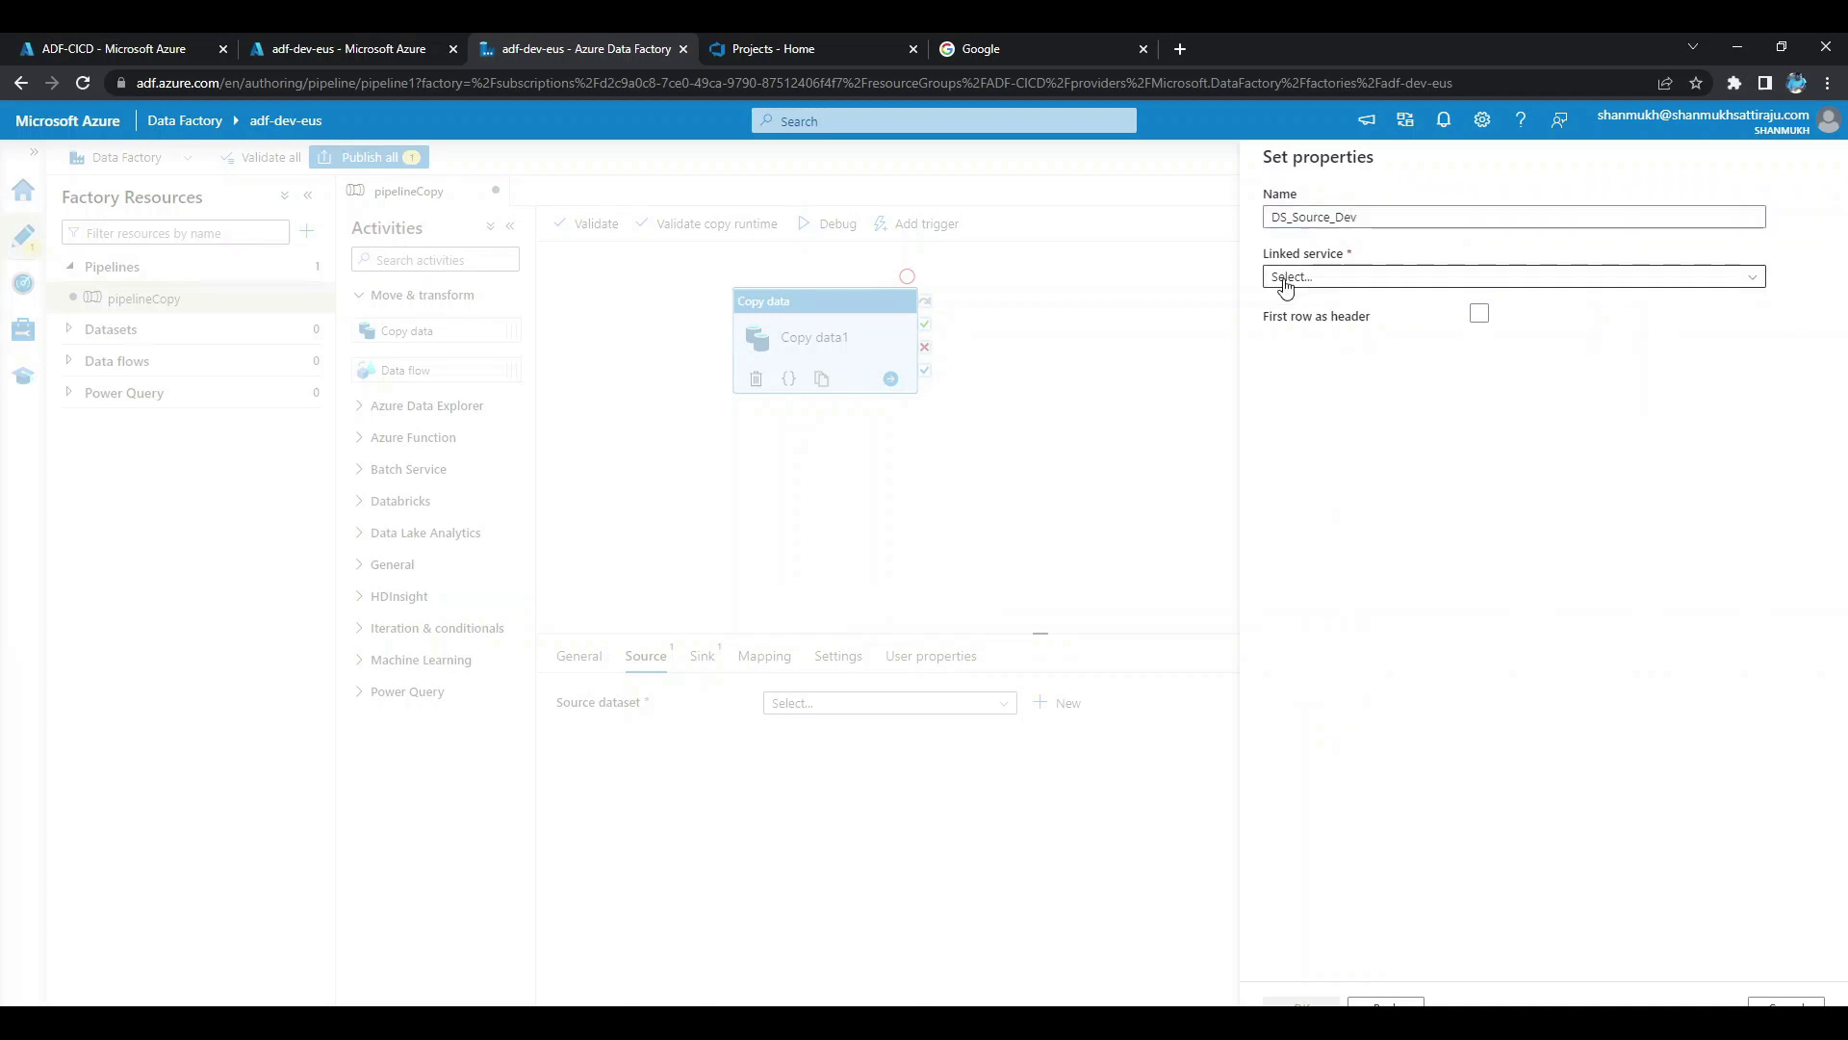
# Configure a linked service named LS_AzureDataLakeStorage1 using the Pay-As-You-Go subscription and the stgdeveus01 storage account.
pyautogui.click(1285, 286)
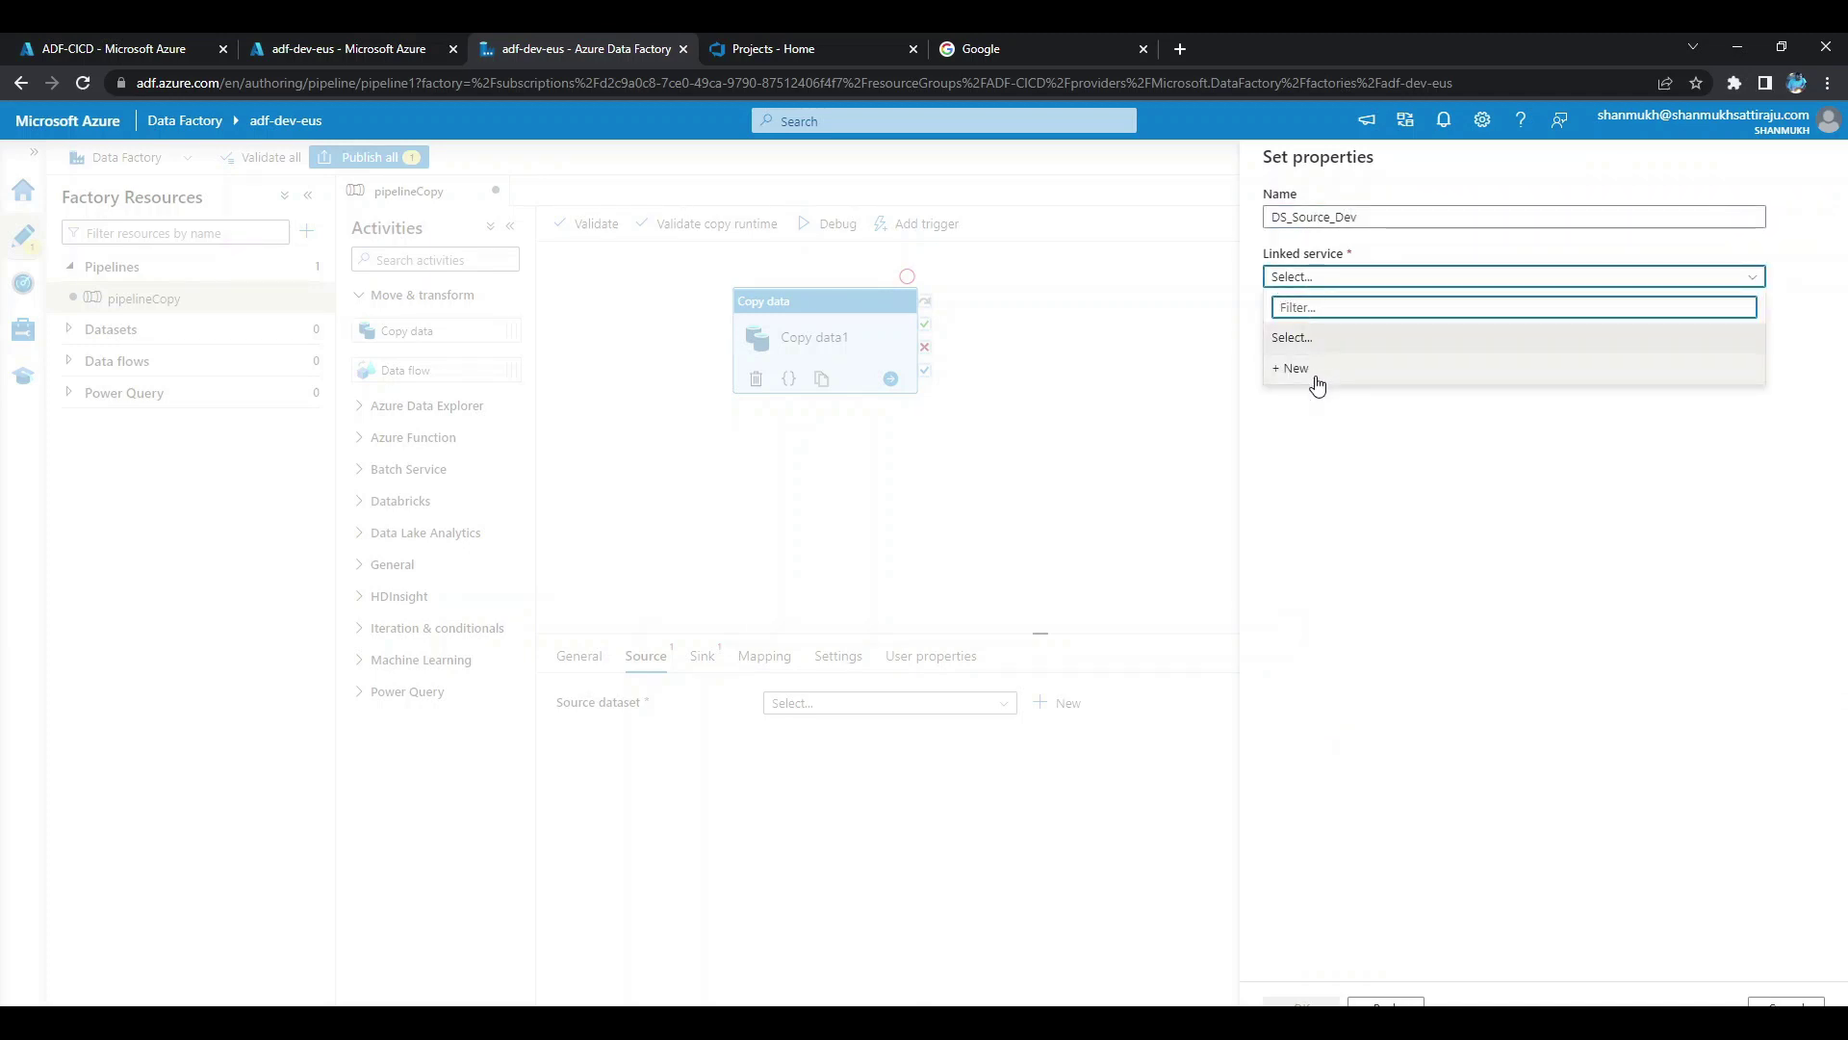
pyautogui.click(1318, 381)
pyautogui.click(1266, 235)
pyautogui.write('LS_')
pyautogui.click(1362, 565)
pyautogui.click(1338, 624)
pyautogui.click(1341, 712)
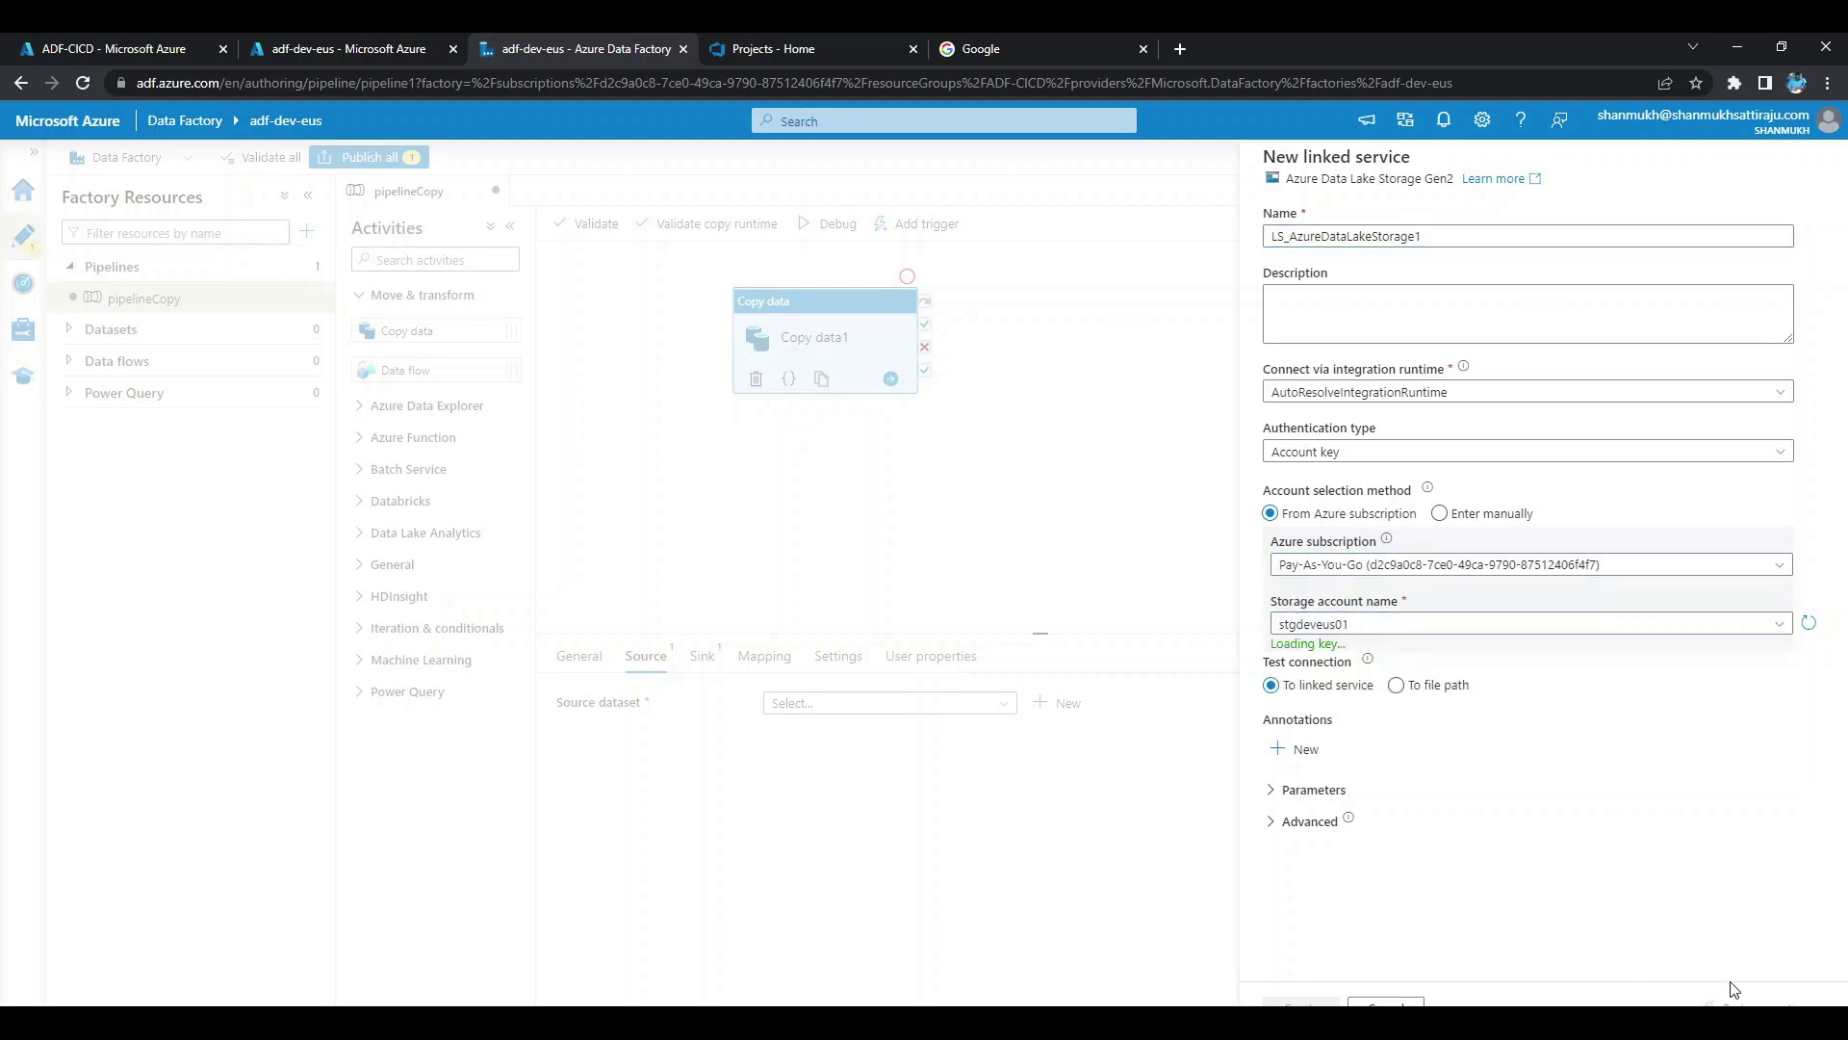
# Examine the manual account entry options, including Azure Key Vault, and return to account selection from the Azure subscription.
pyautogui.click(1445, 524)
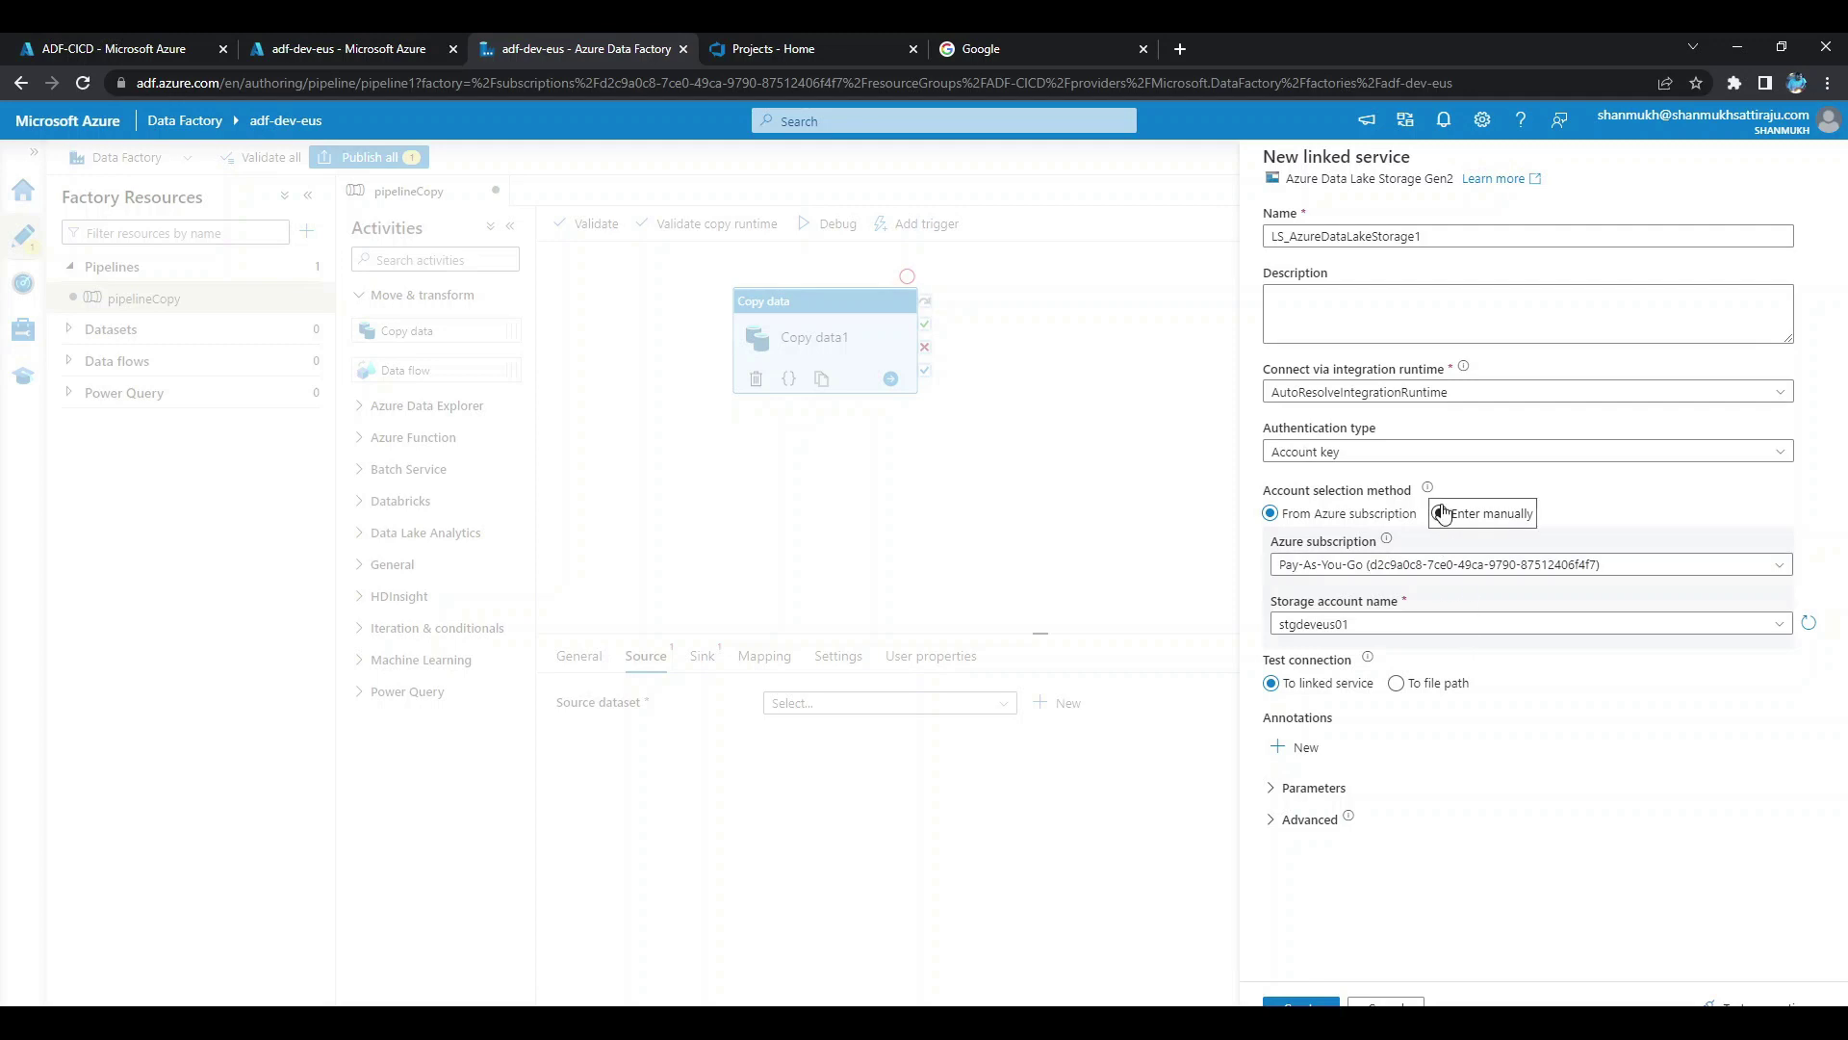
pyautogui.click(1476, 603)
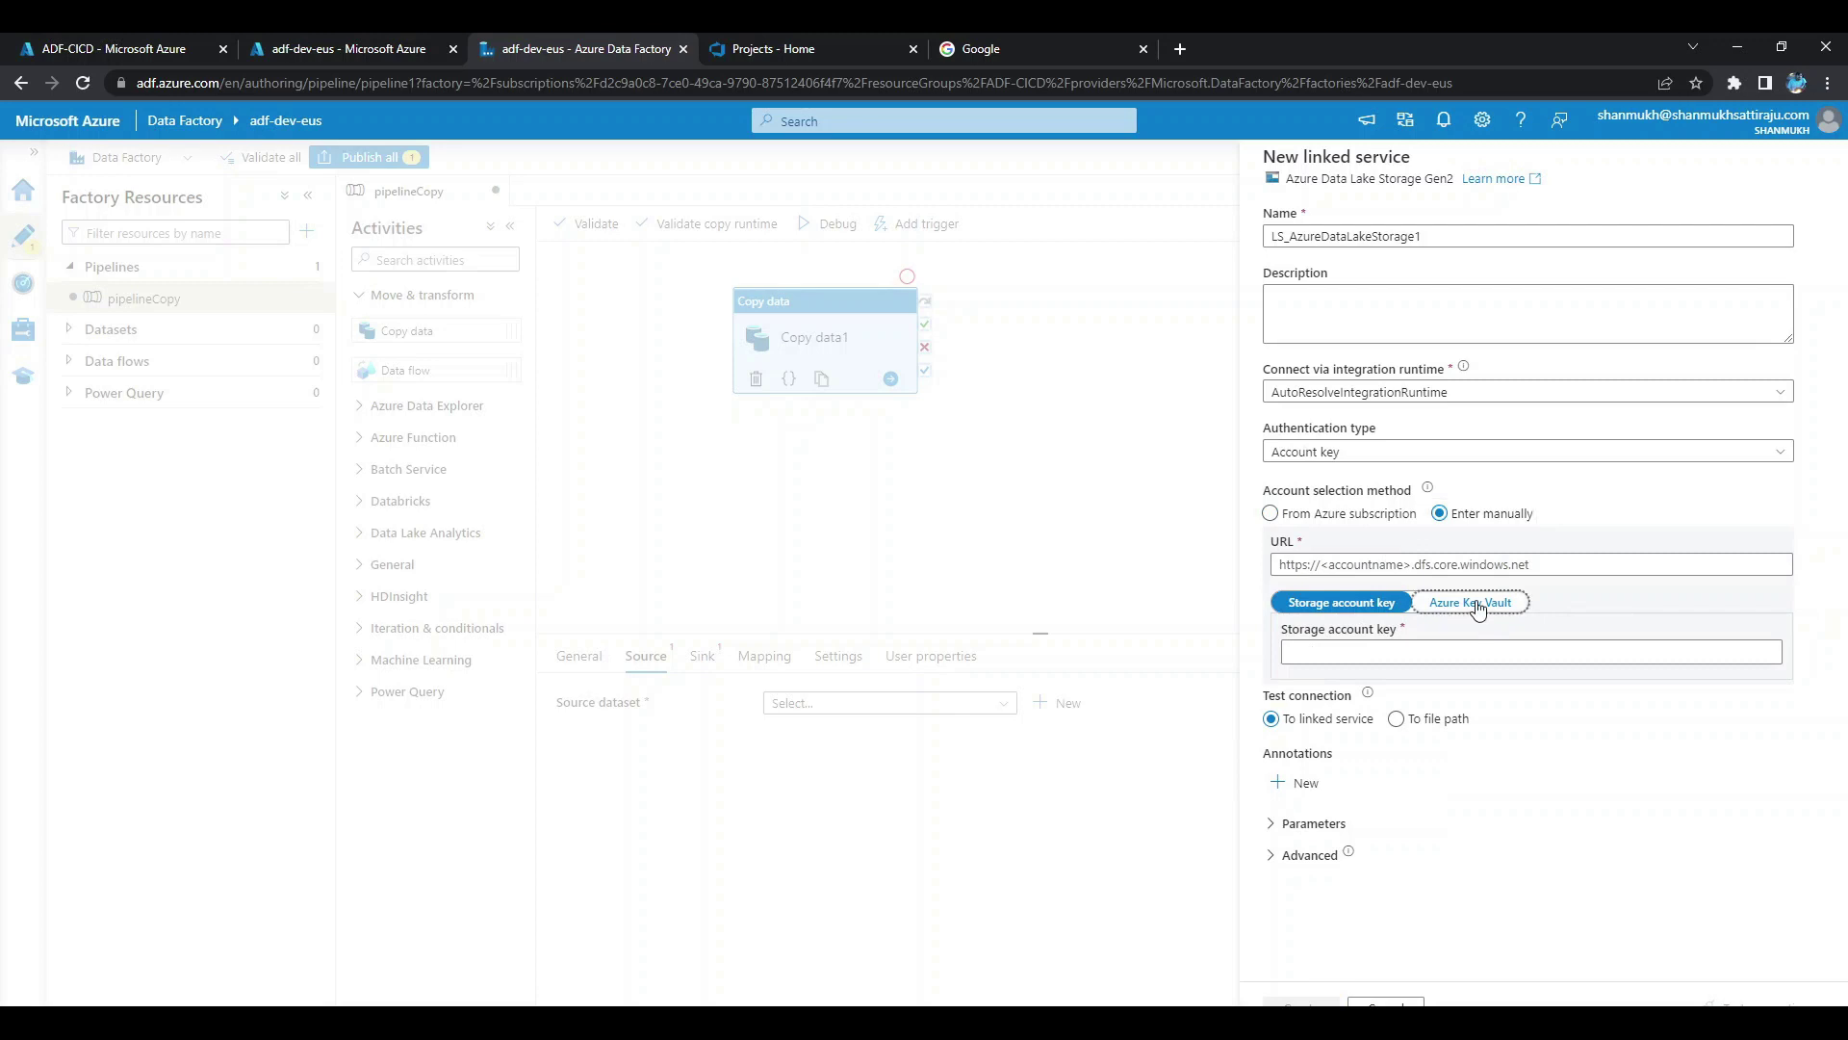
pyautogui.click(1529, 566)
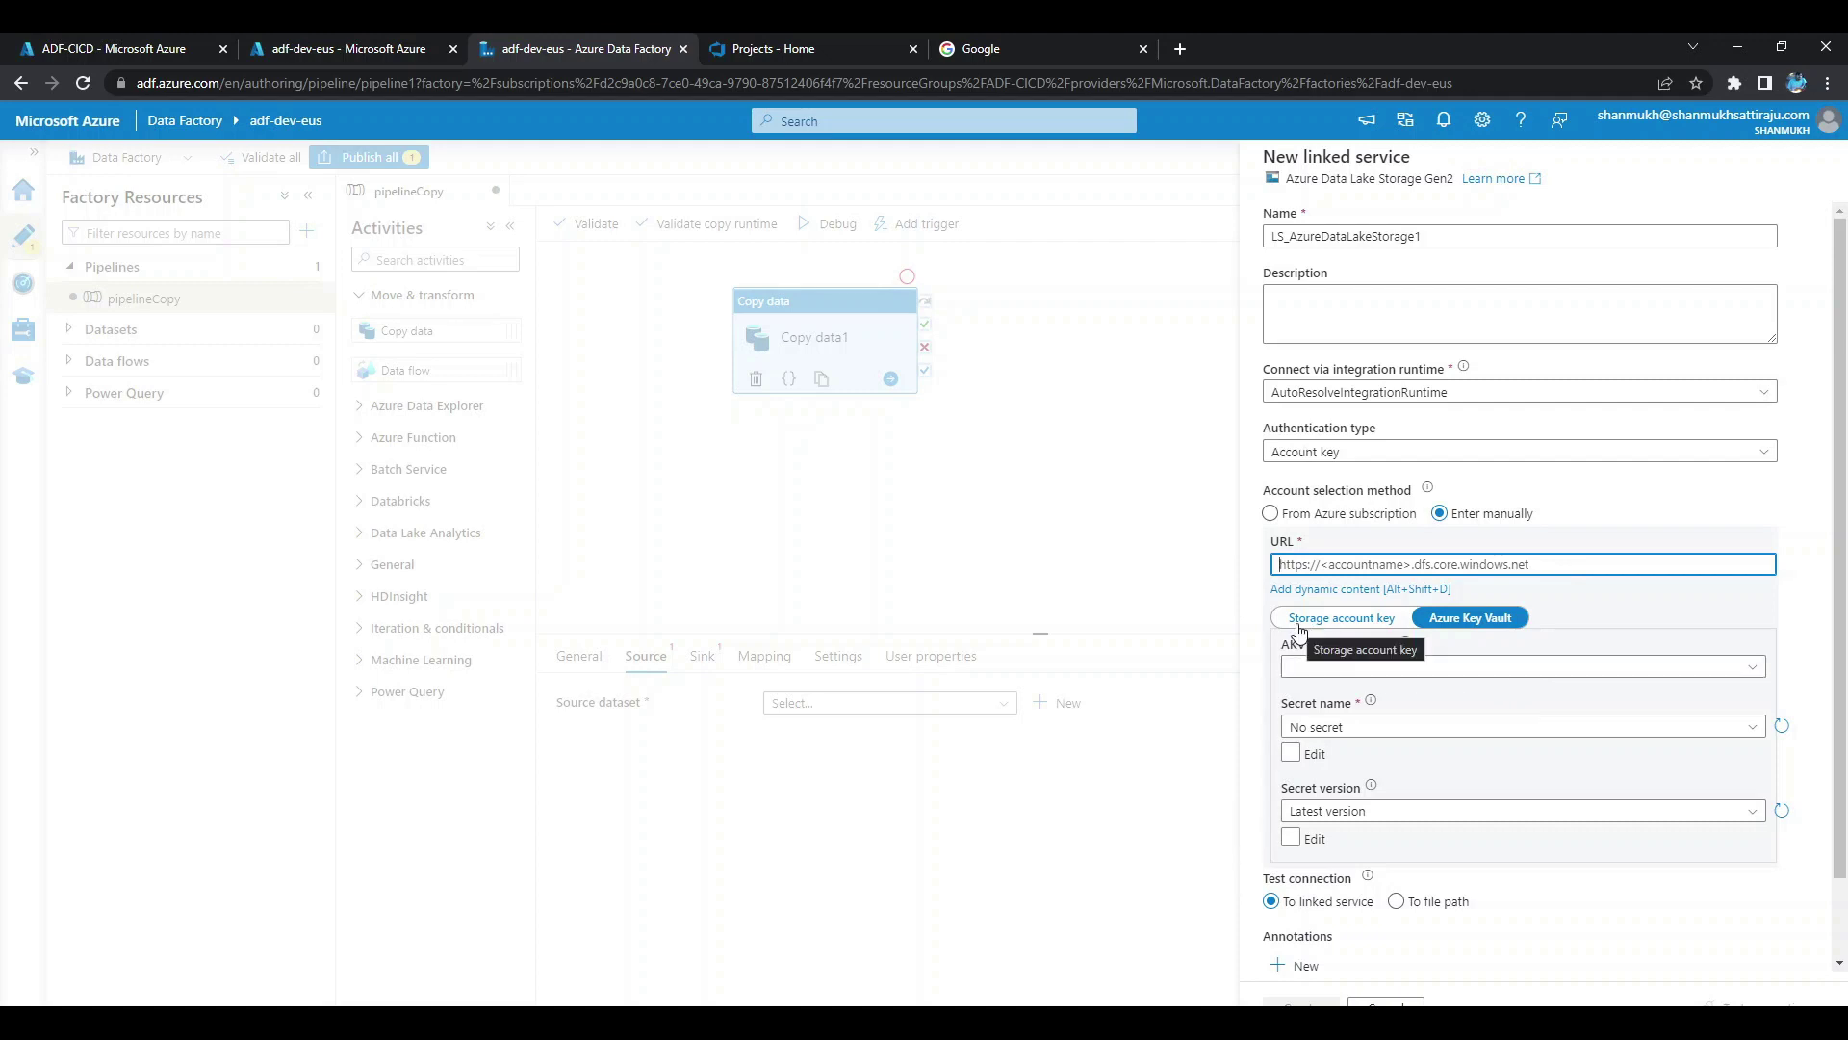
pyautogui.click(1307, 514)
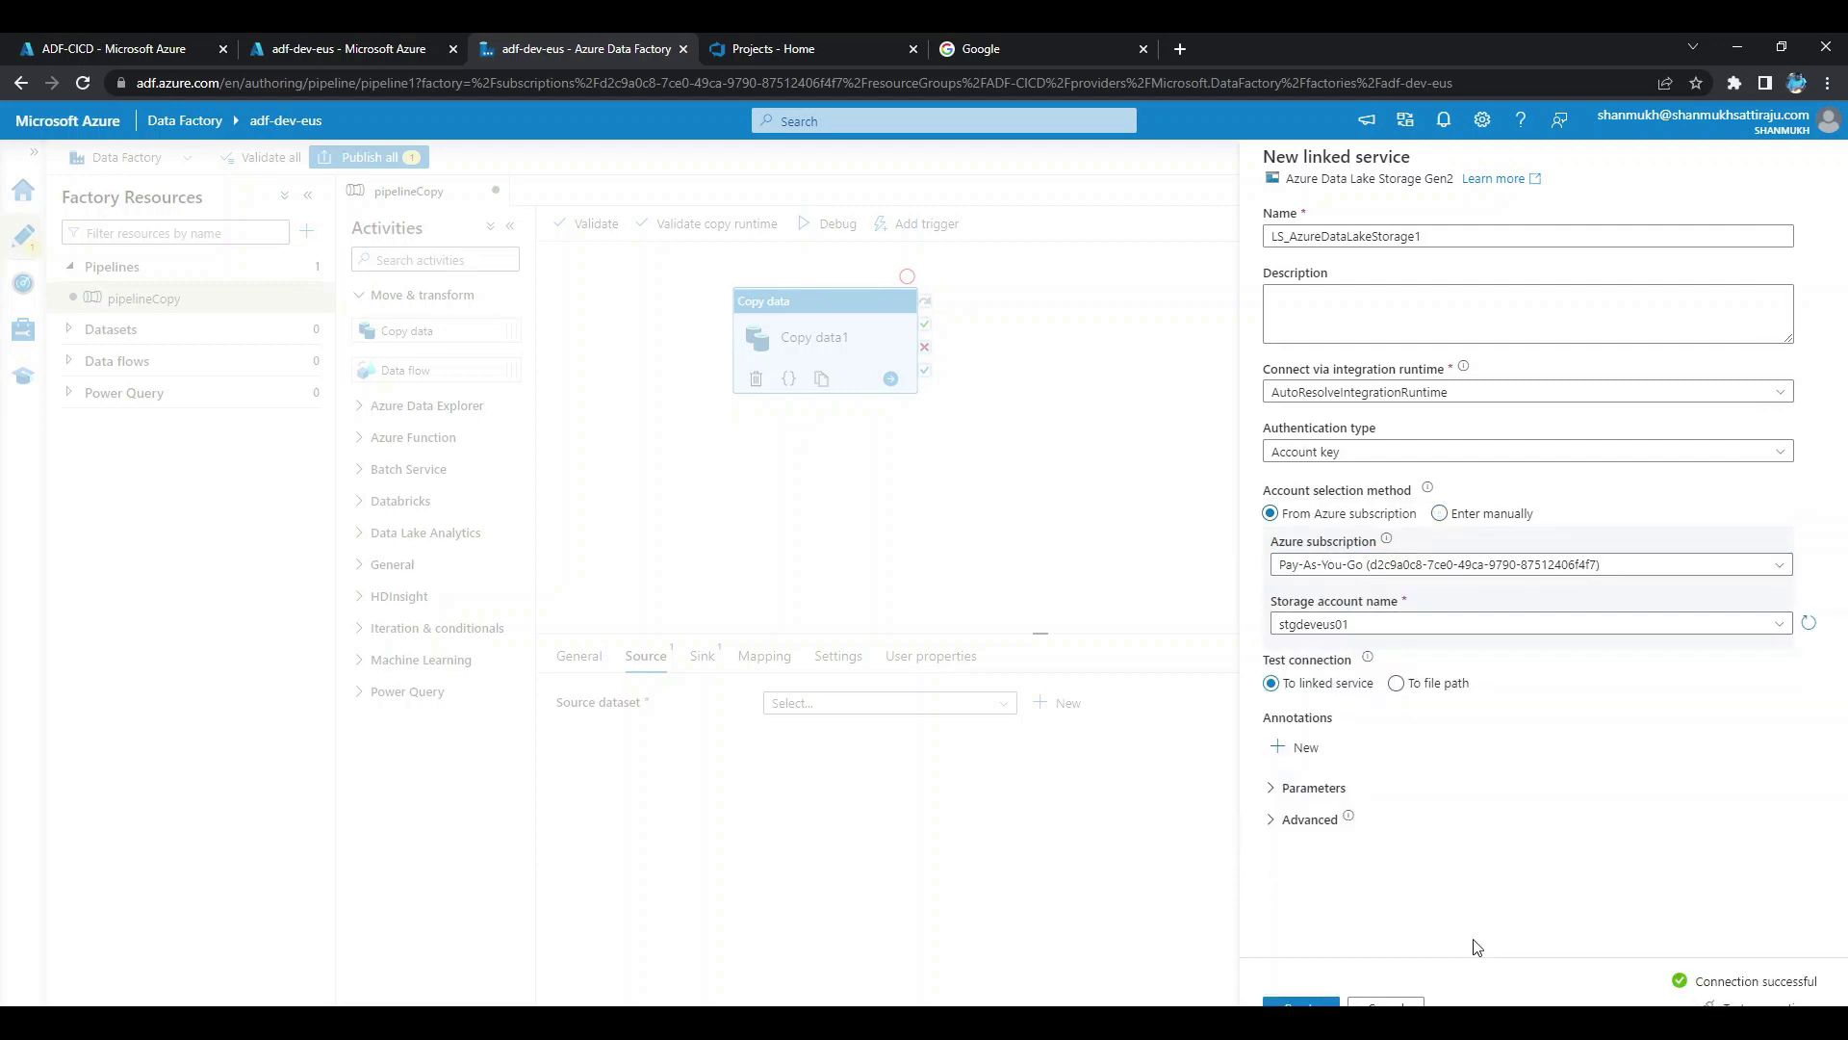
# Create the linked service and point DS_Source_Dev to Emp1.csv in the source container, with the first row as header.
pyautogui.click(1318, 983)
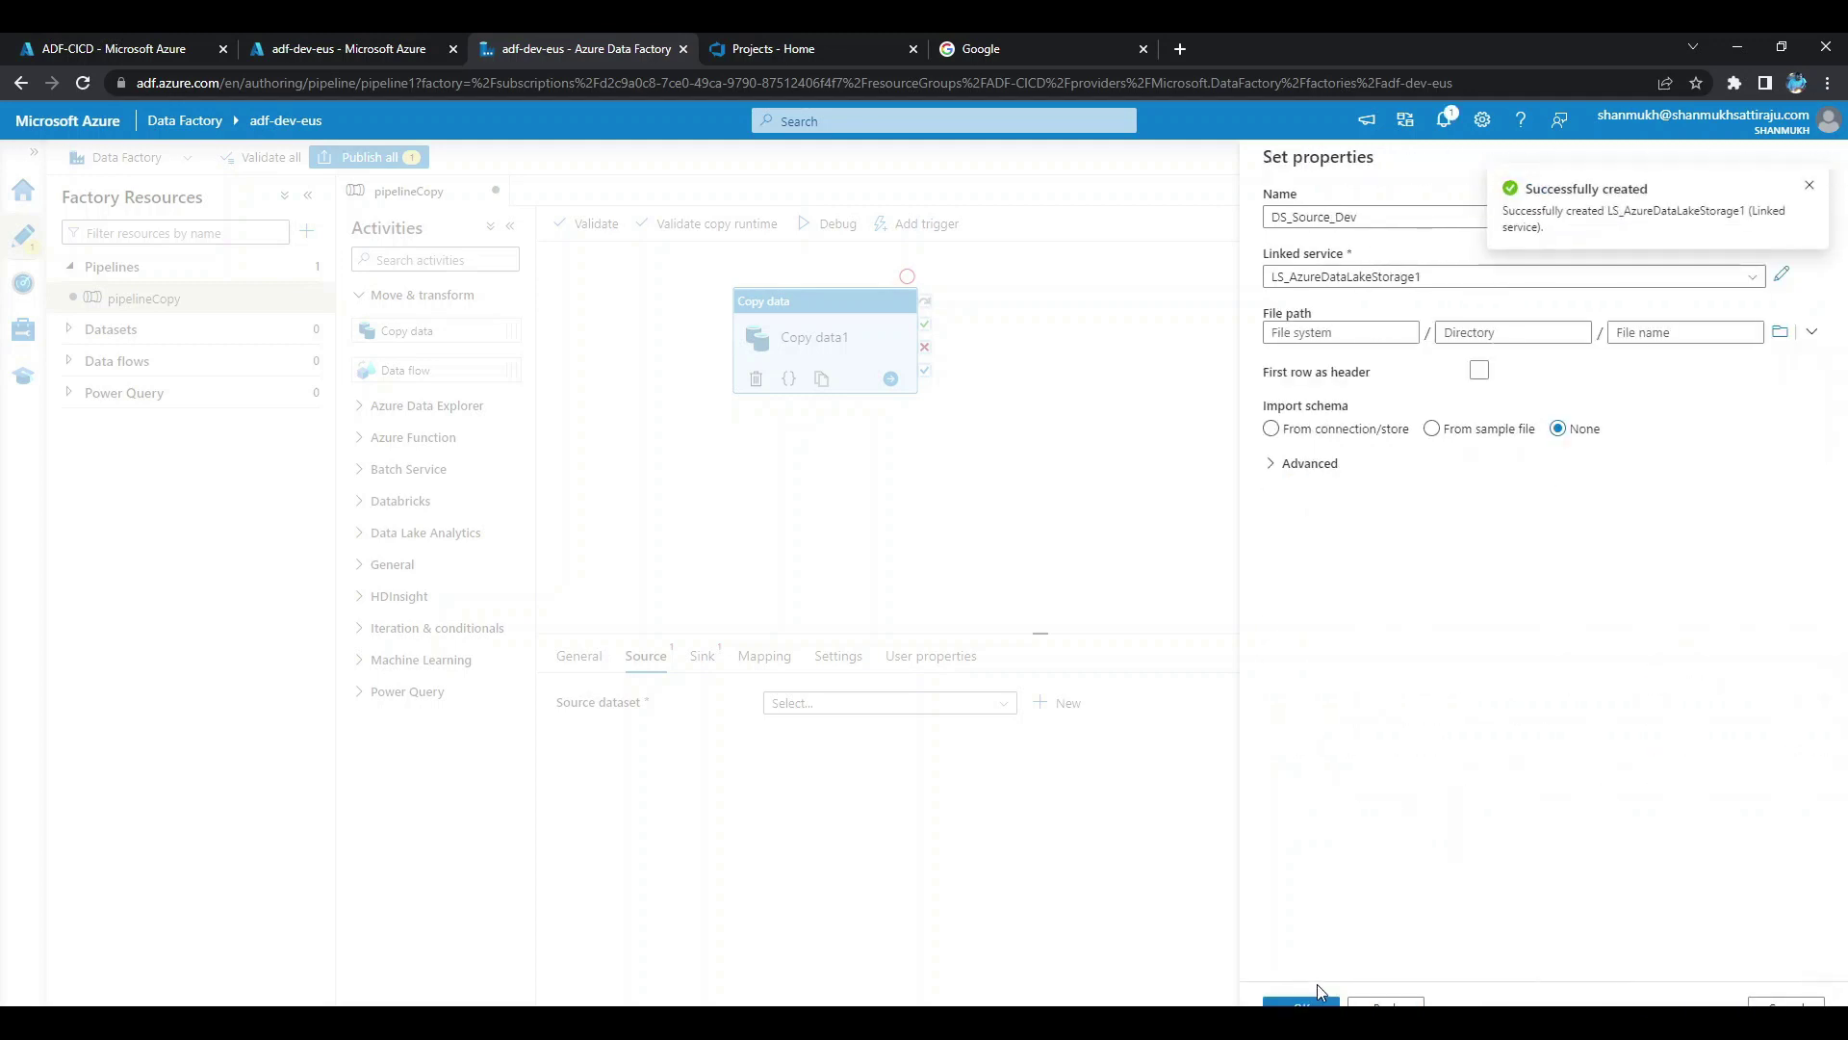
pyautogui.click(1776, 333)
pyautogui.doubleClick(1321, 298)
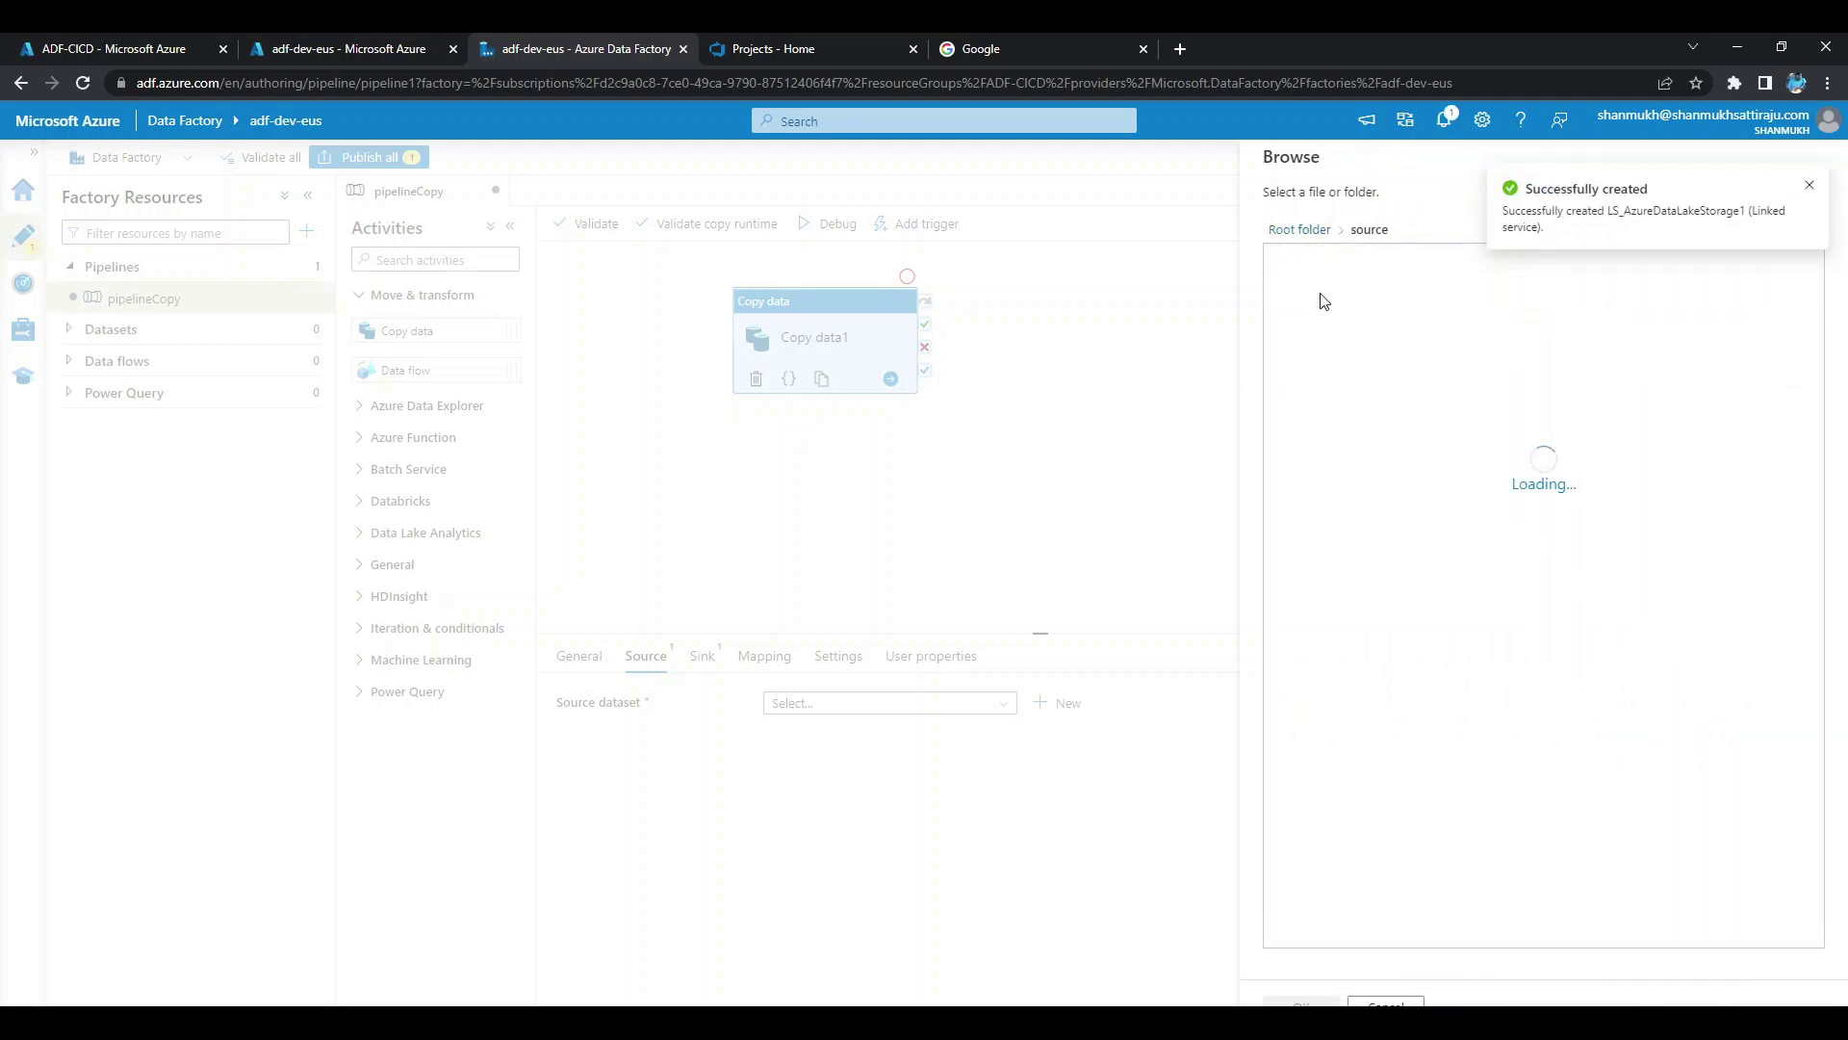
pyautogui.click(1319, 256)
pyautogui.click(1299, 1001)
pyautogui.click(1479, 370)
# Set up a DelimitedText sink dataset on Azure Data Lake Storage Gen2 named DS_Destination, using linked service LS_AzureDataLakeStorage1.
pyautogui.click(701, 655)
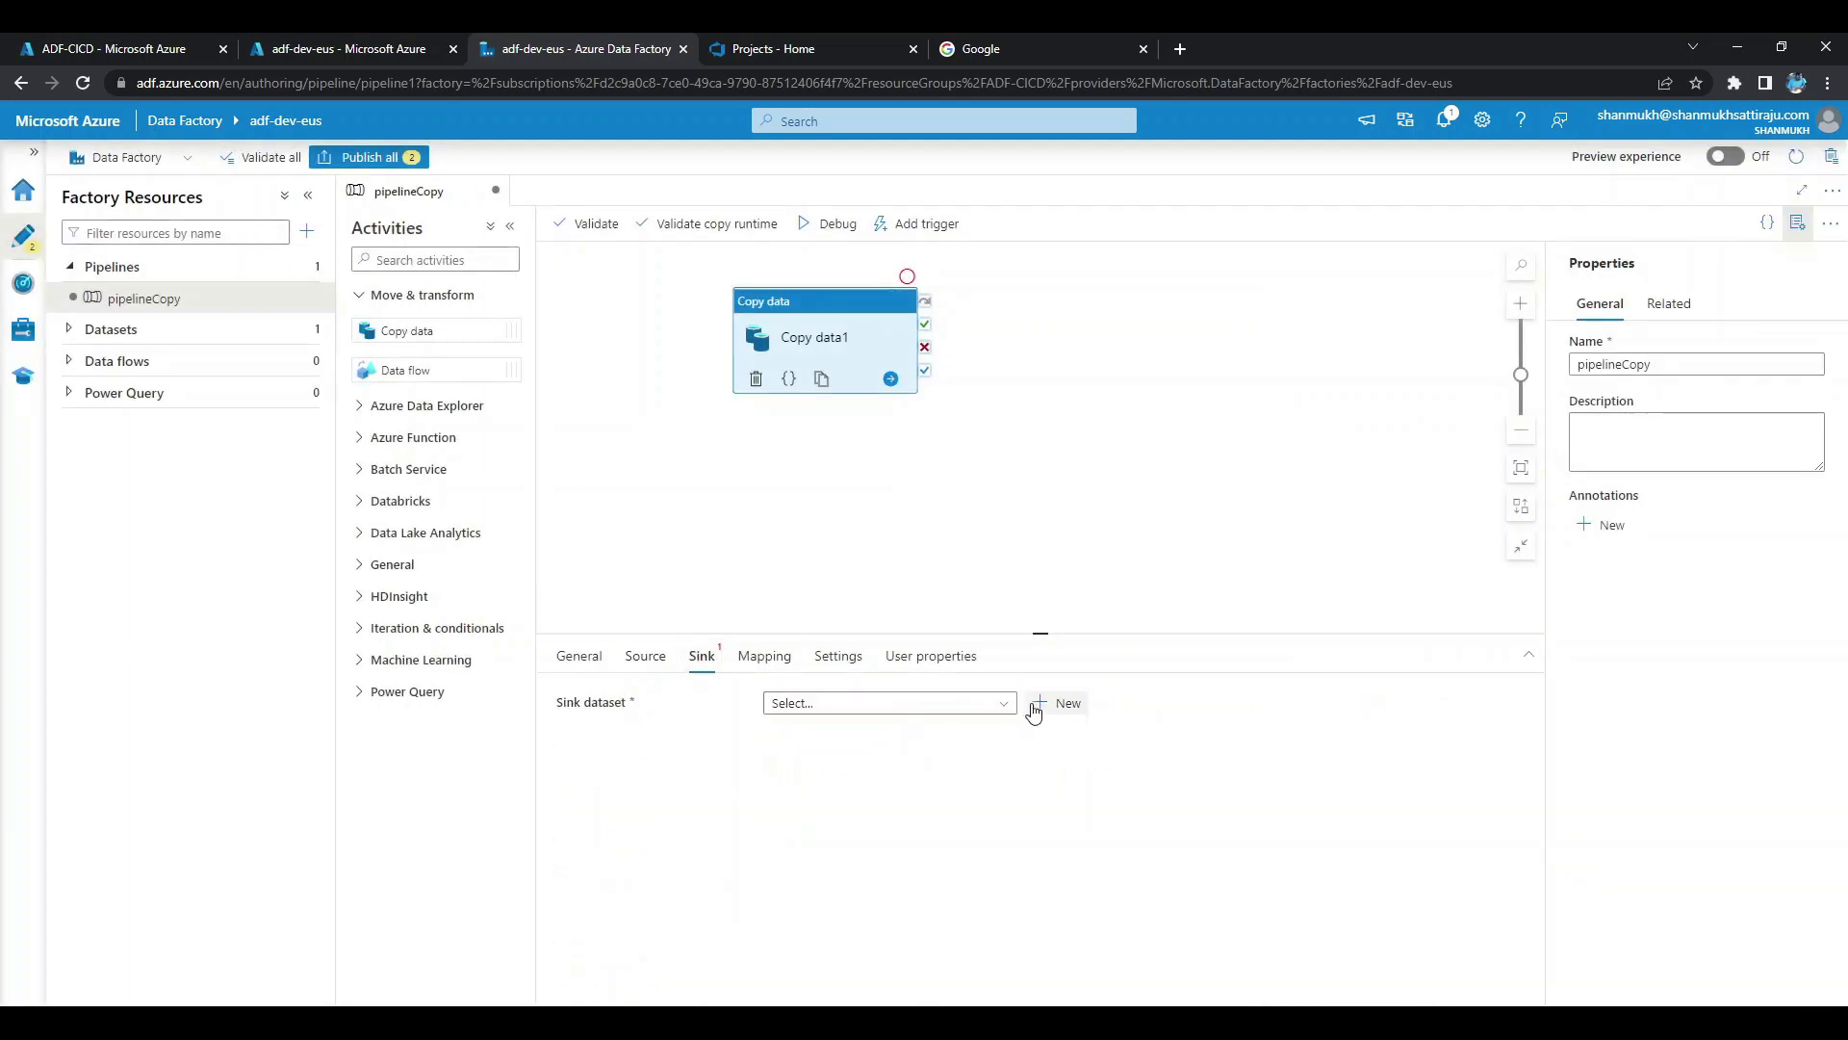
pyautogui.click(1040, 702)
pyautogui.doubleClick(1742, 525)
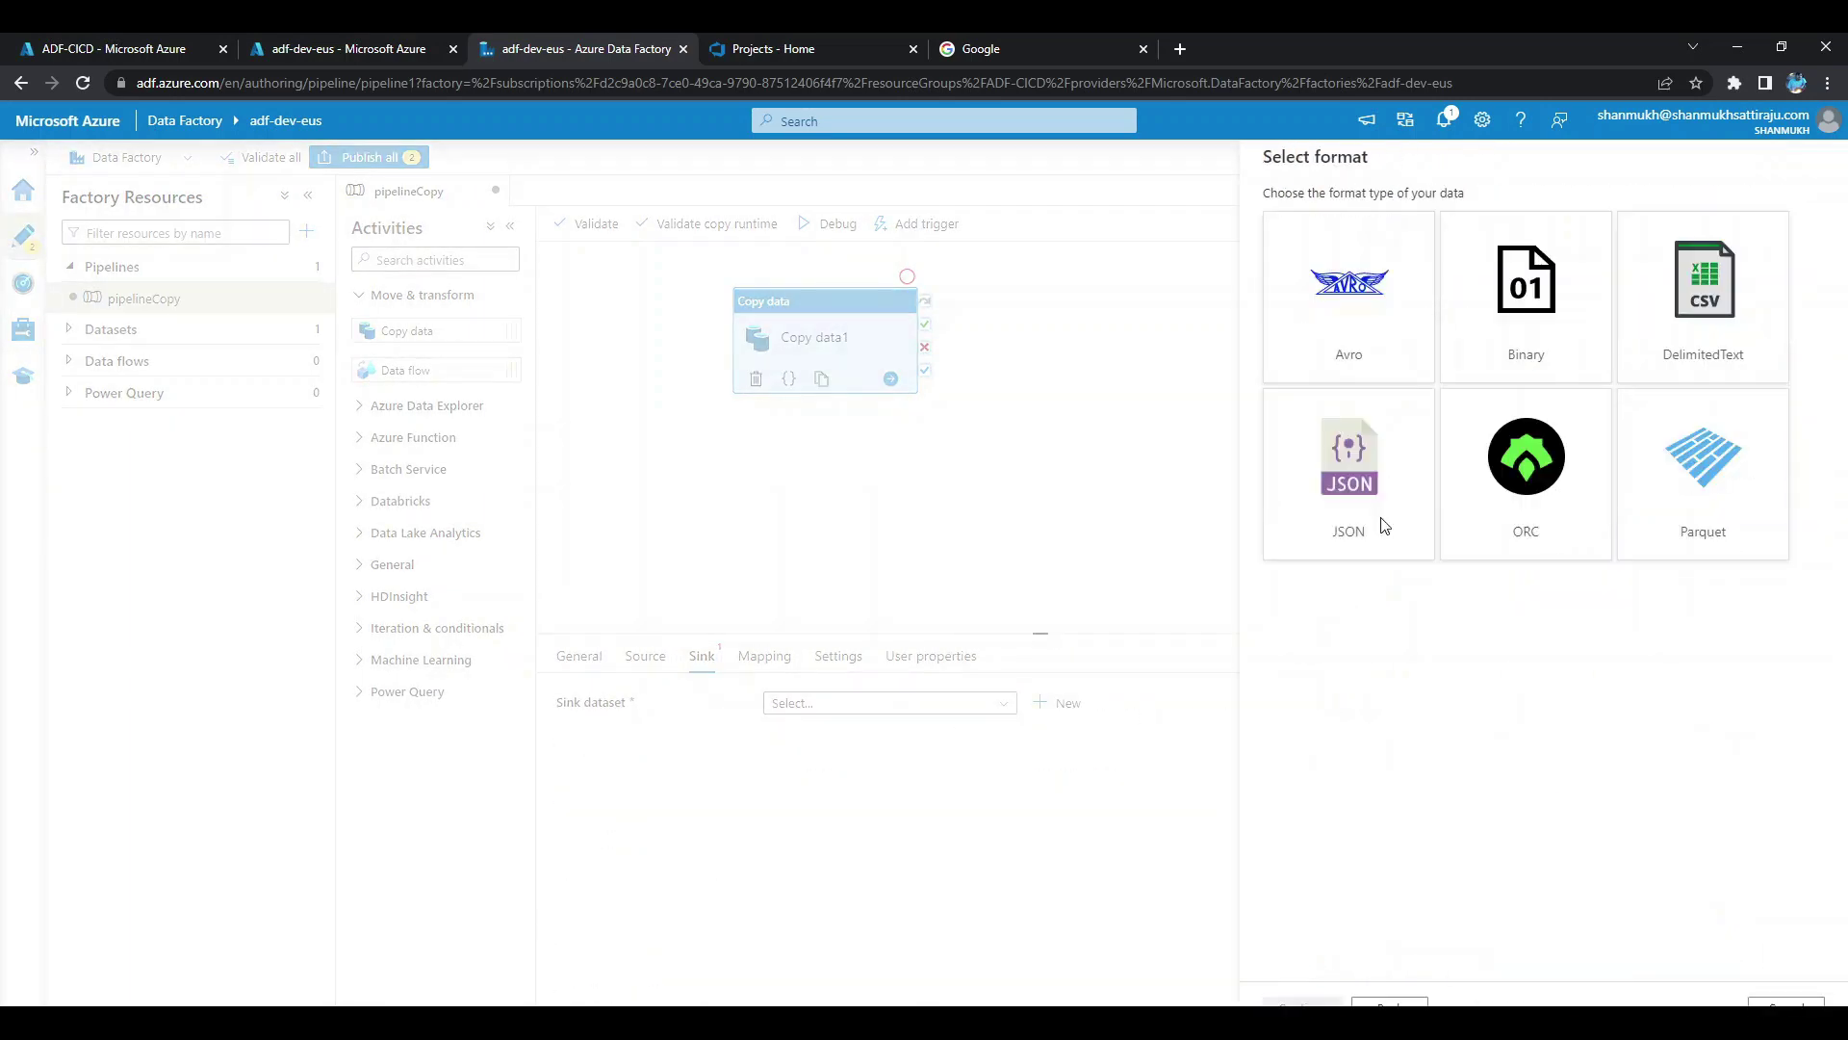
pyautogui.click(1305, 1001)
pyautogui.write('DS_Destination')
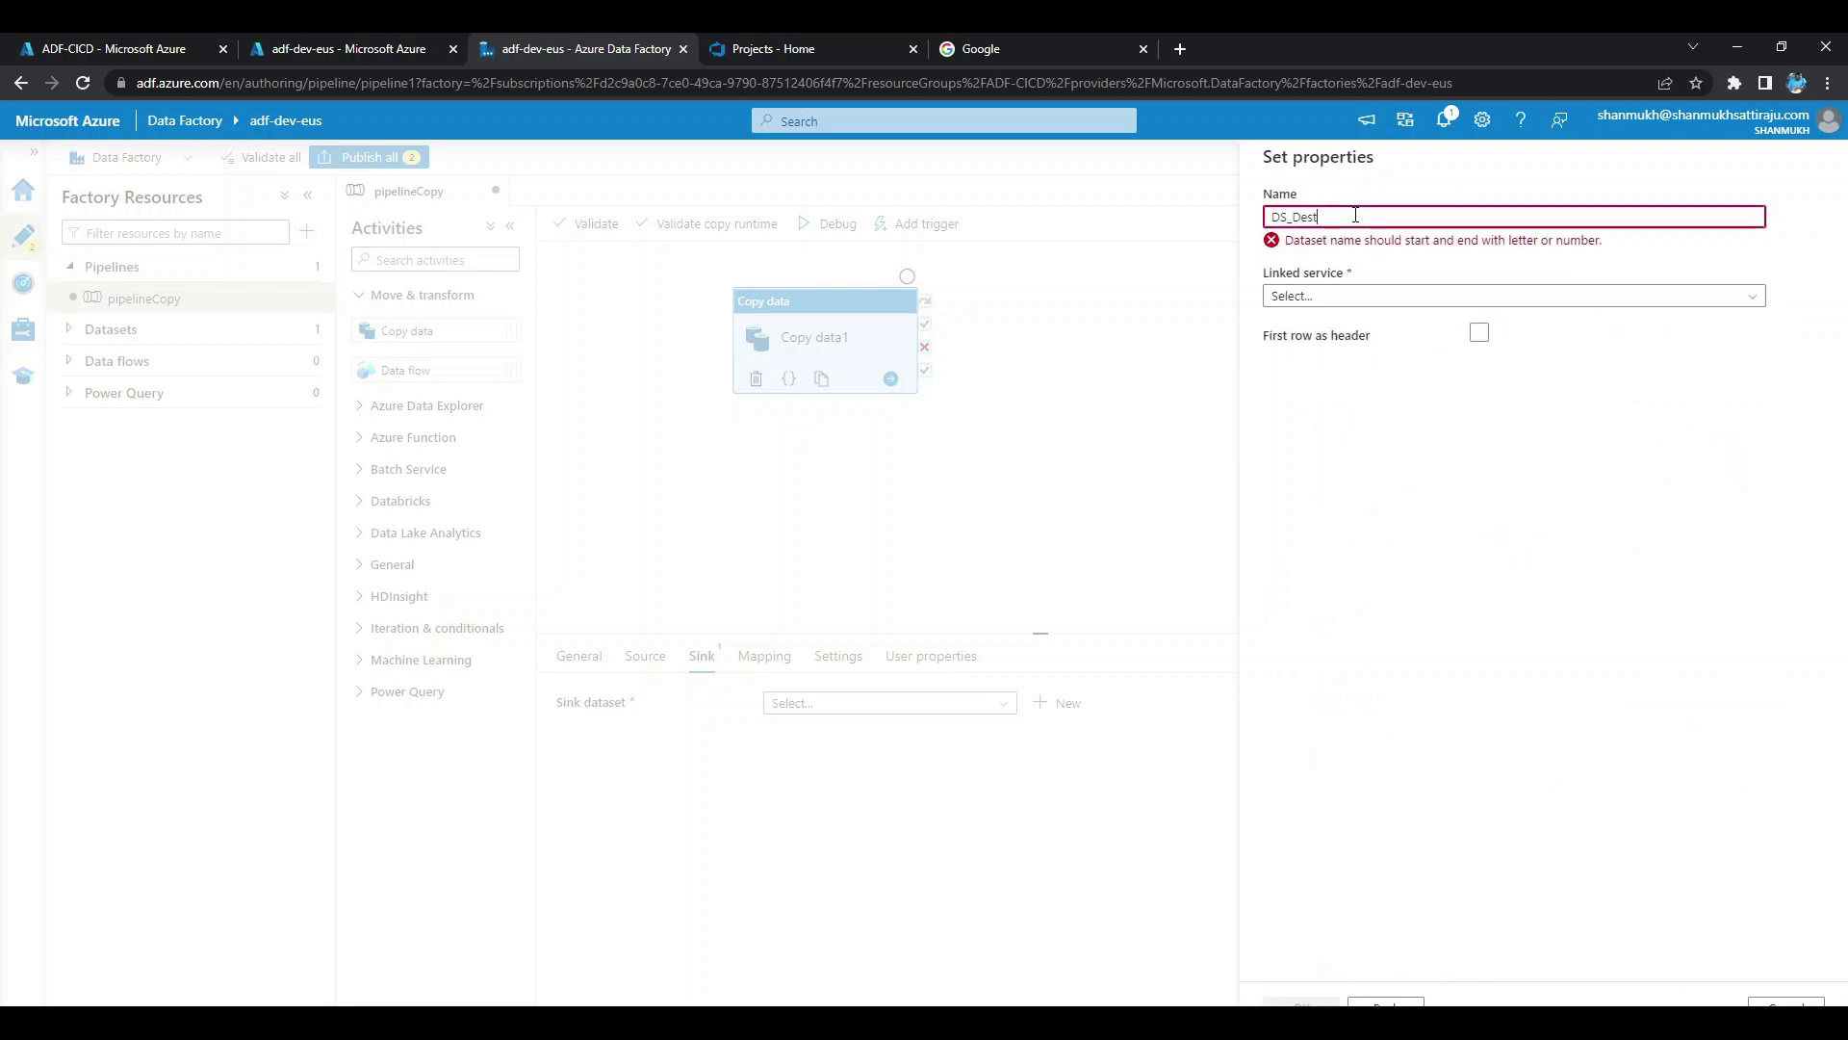
pyautogui.click(1348, 276)
pyautogui.click(1338, 312)
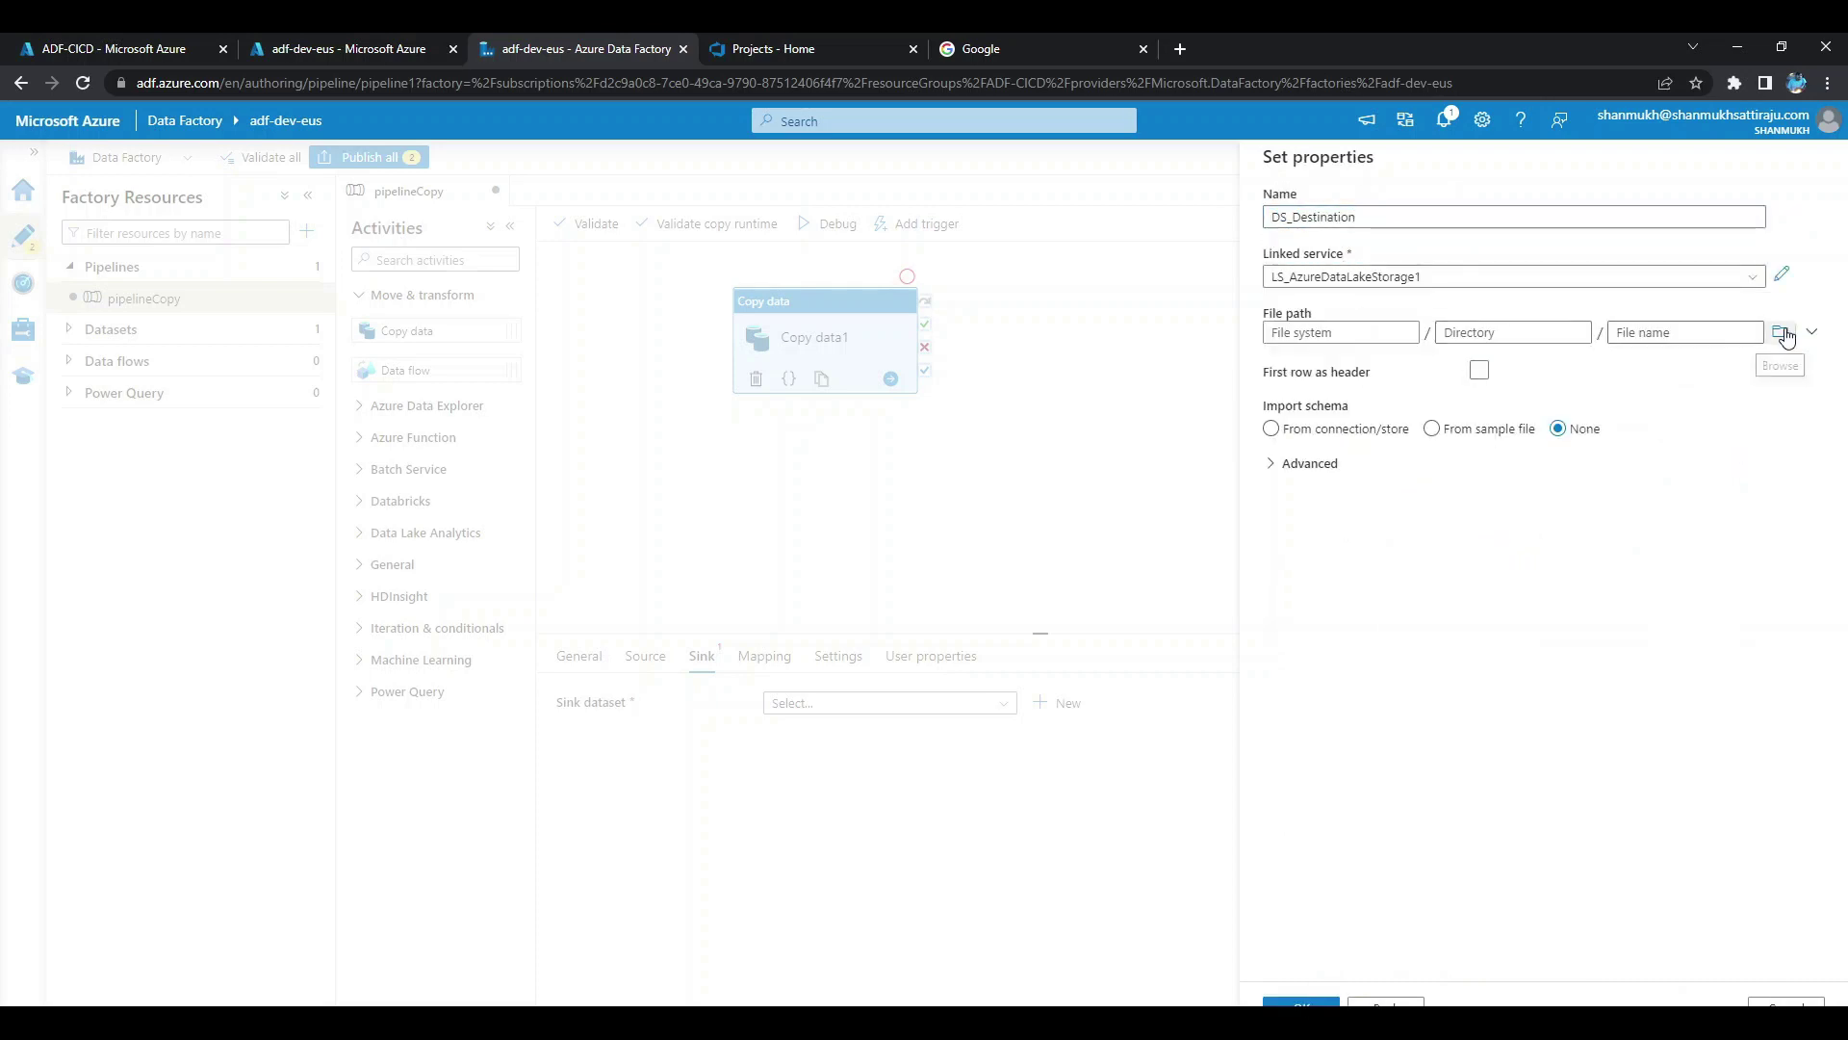
# Point DS_Destination to the destination container, use the first row as header, import no schema, and create the dataset.
pyautogui.click(1779, 337)
pyautogui.click(1325, 260)
pyautogui.click(1301, 1001)
pyautogui.click(1479, 370)
pyautogui.click(1557, 429)
pyautogui.press('Return')
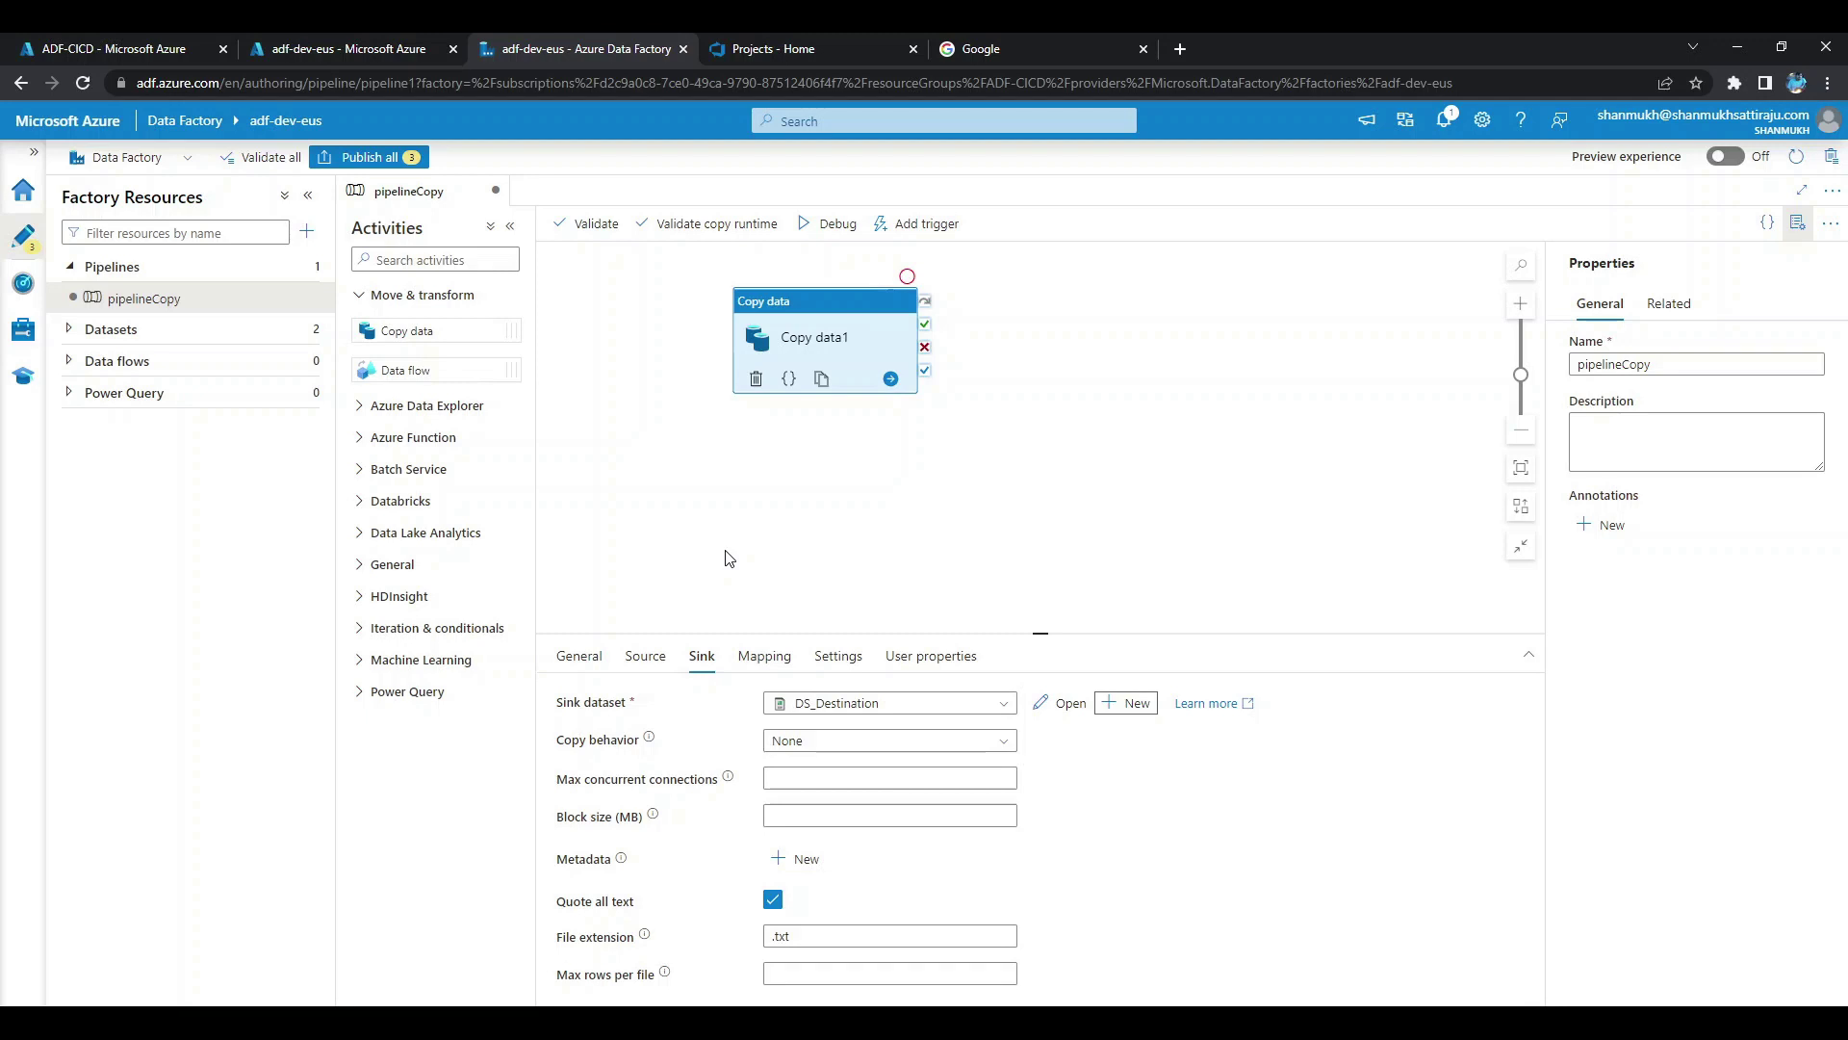
# Run pipelineCopy in debug mode and check the destination container of stgdeveus01 for the copied file.
pyautogui.click(804, 236)
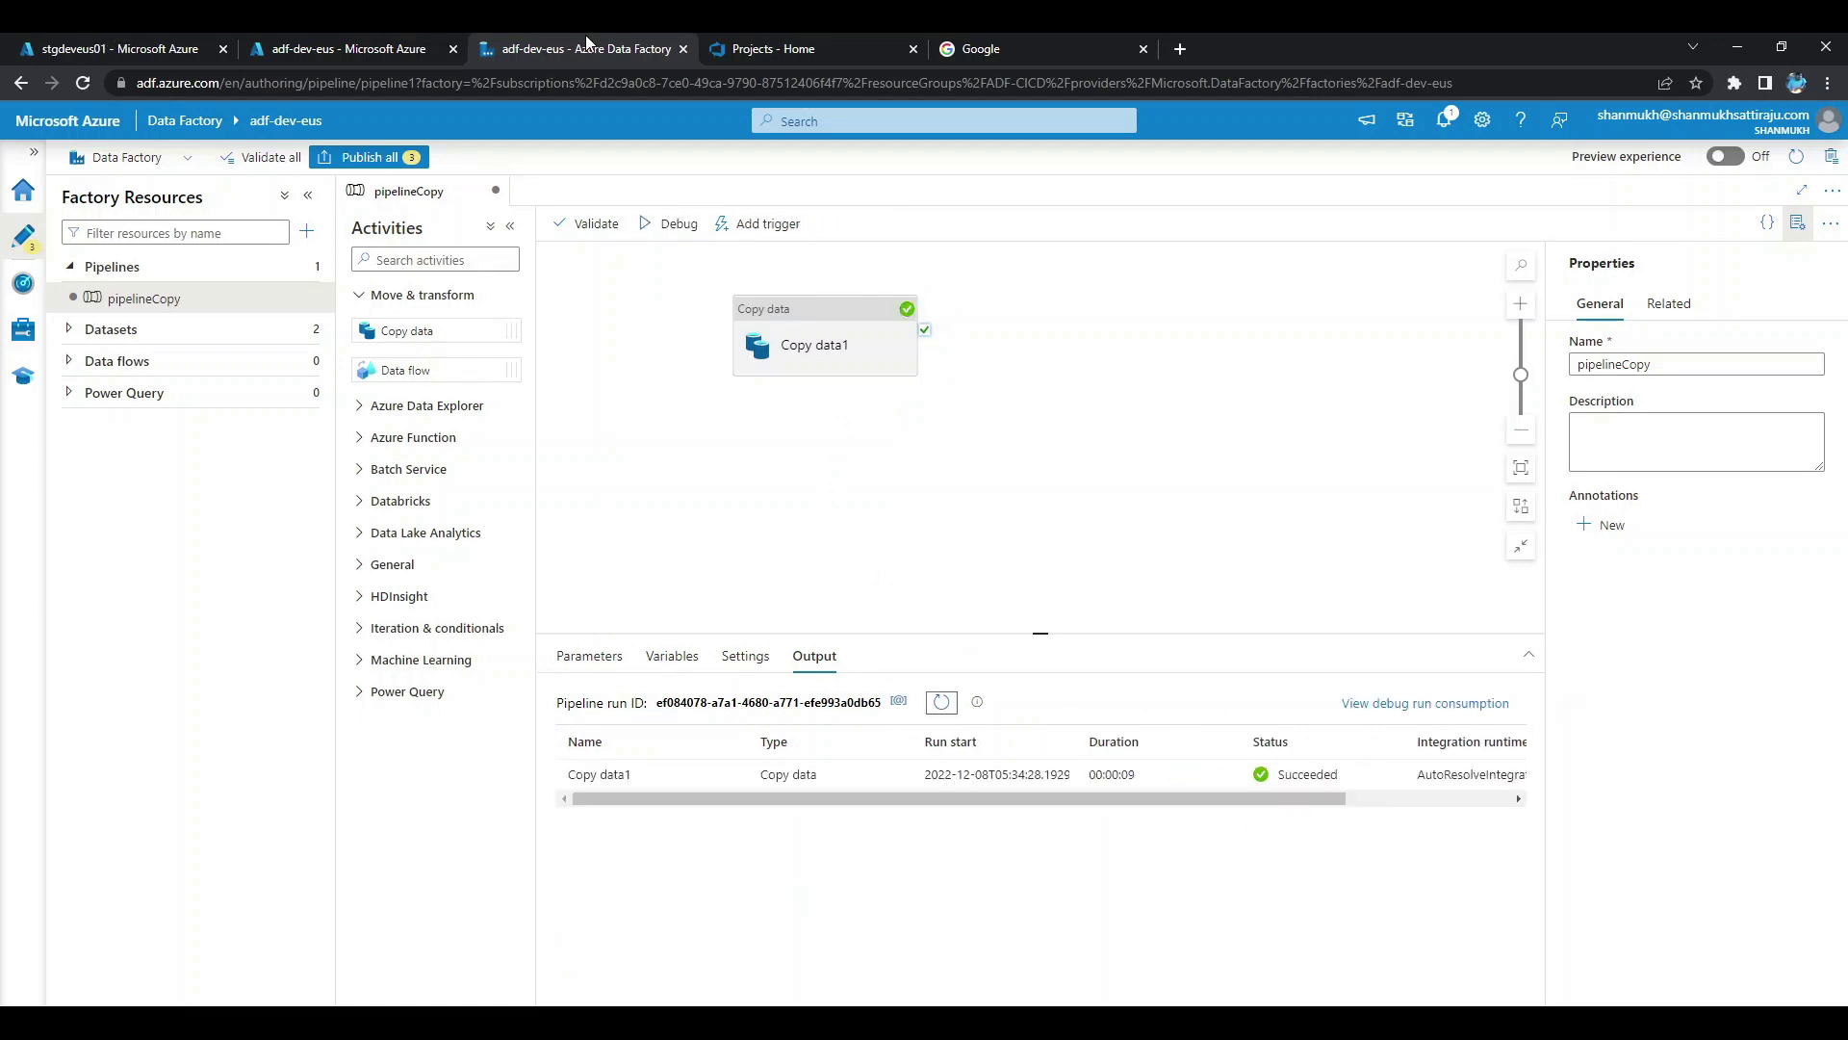
pyautogui.click(163, 48)
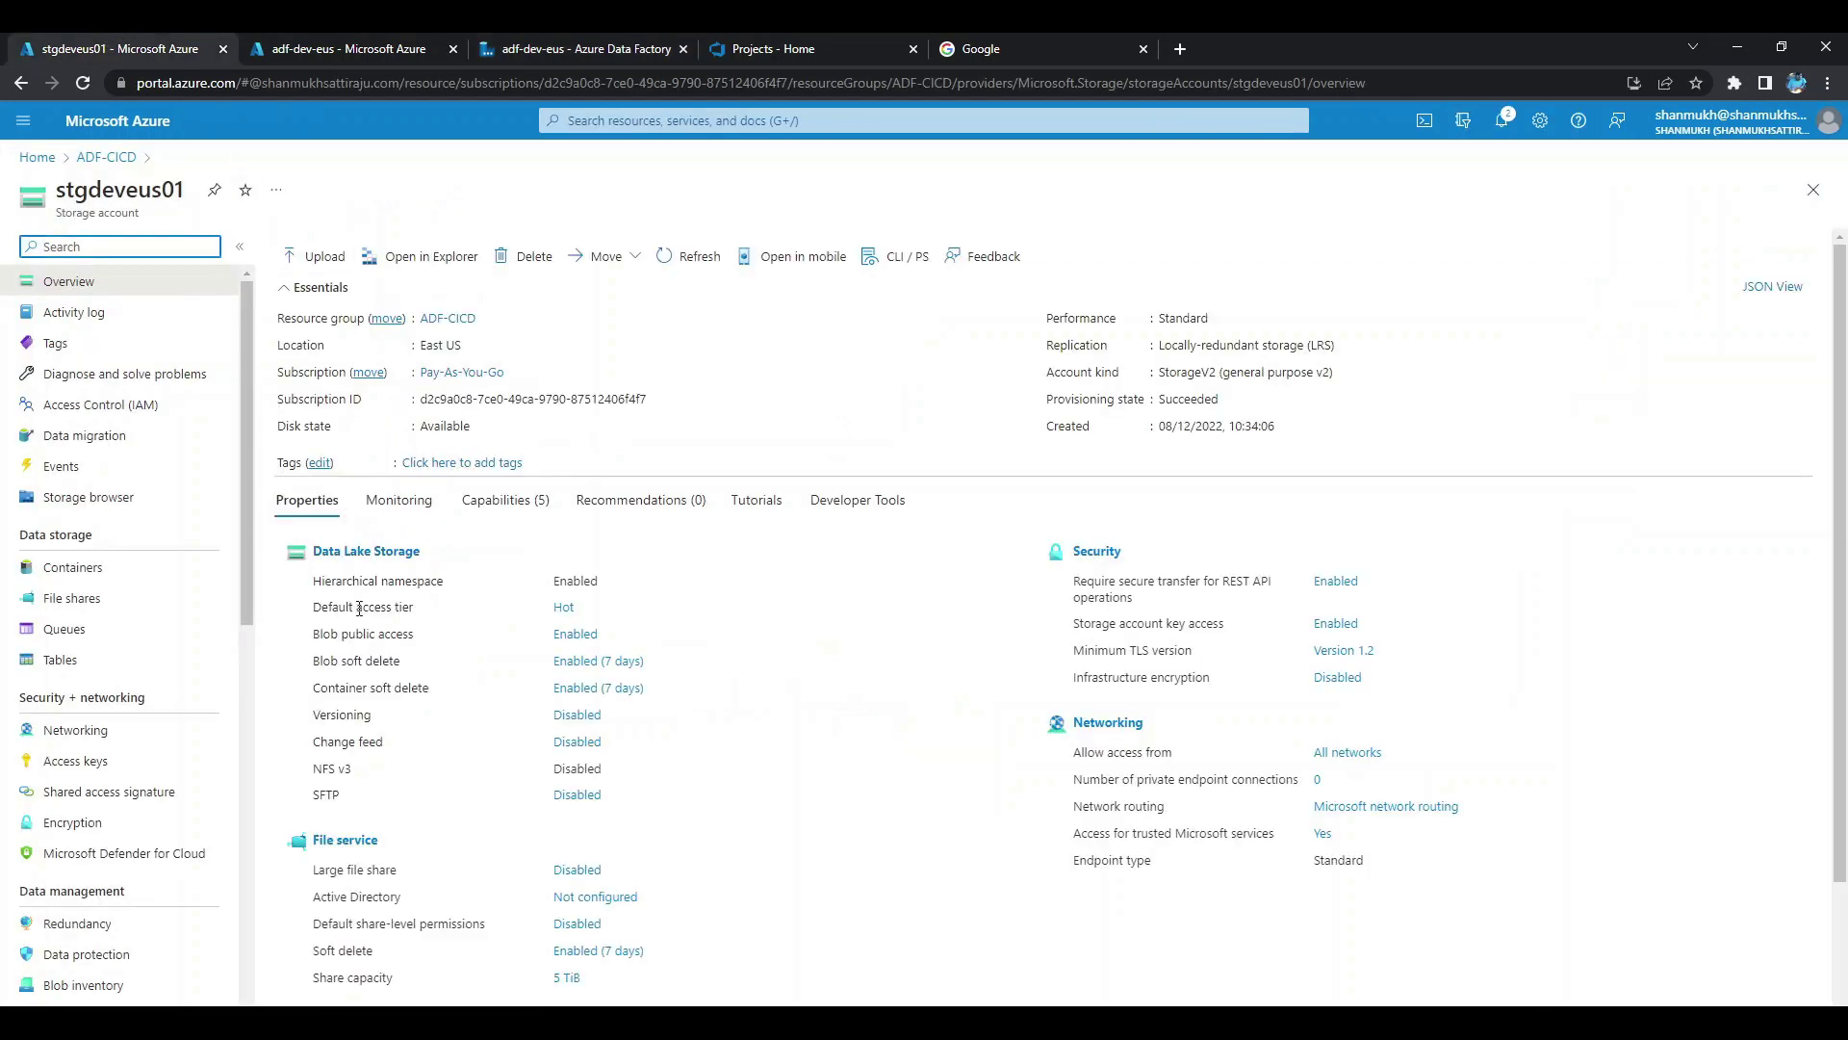
pyautogui.click(136, 574)
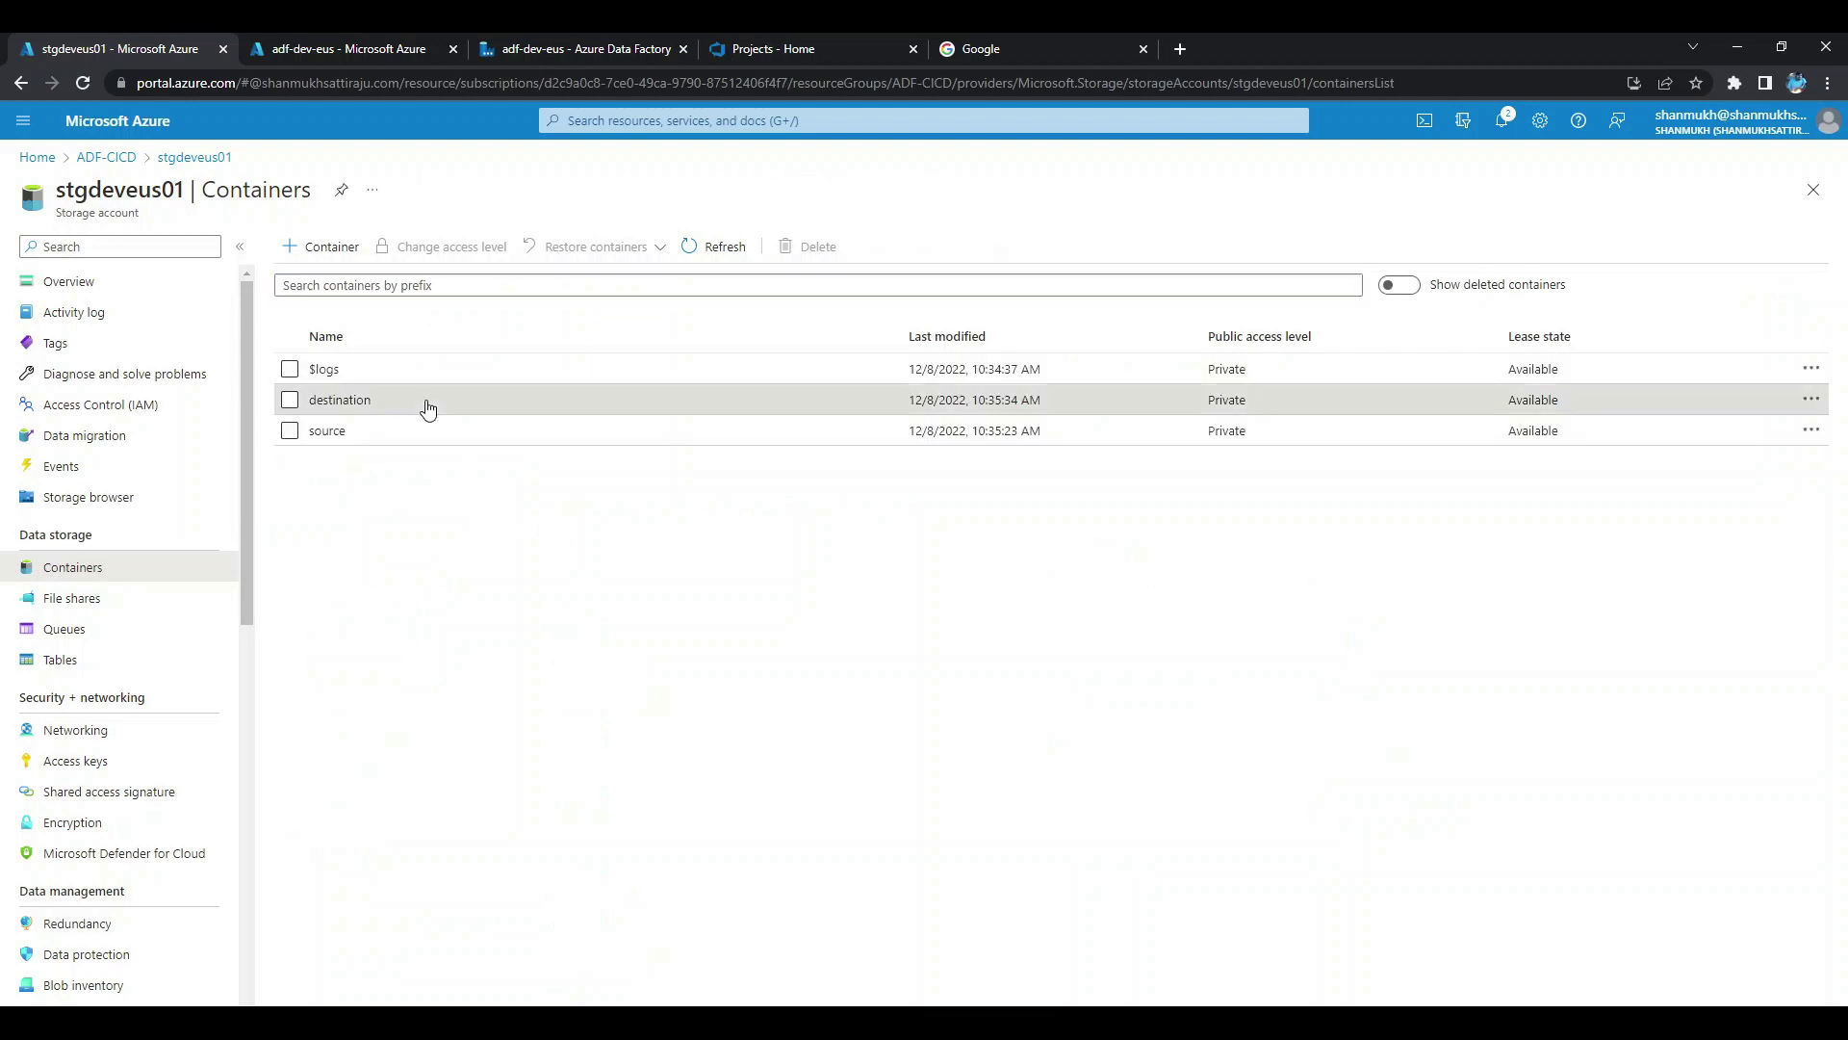
pyautogui.click(429, 407)
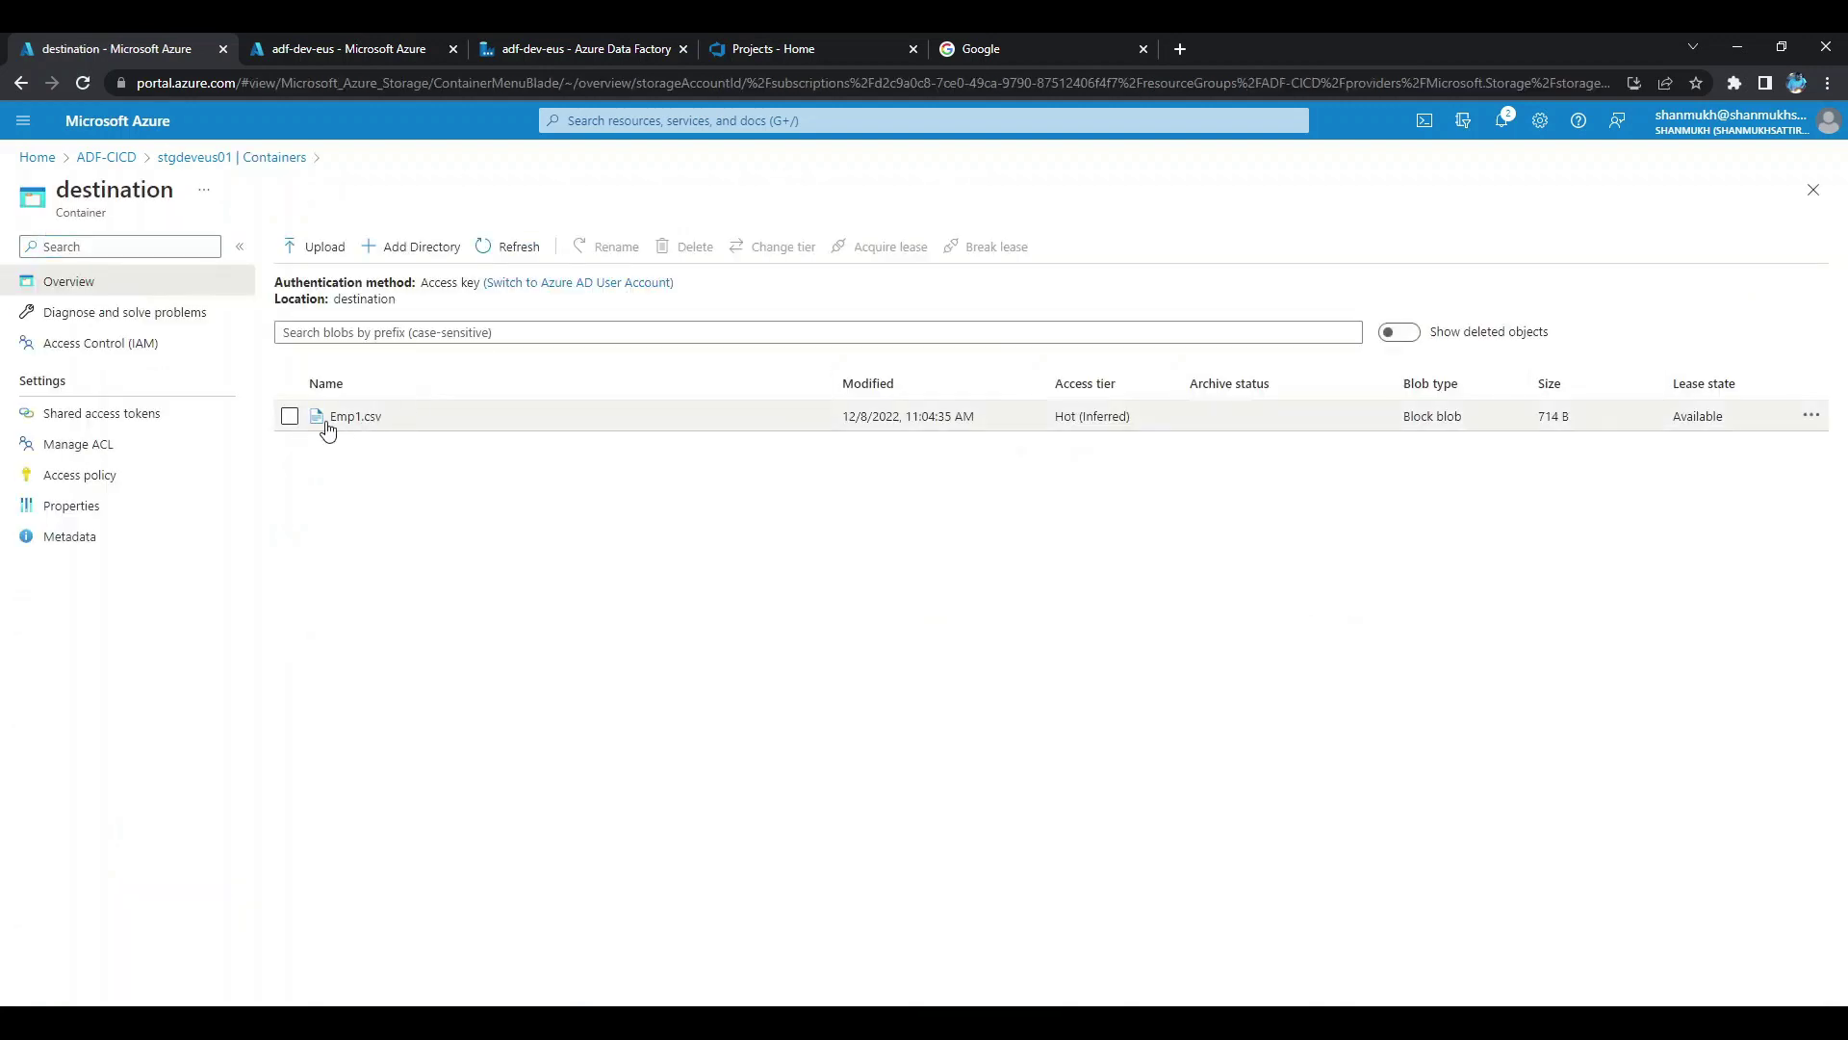
# Delete the Emp1.csv blob from the destination container.
pyautogui.click(289, 416)
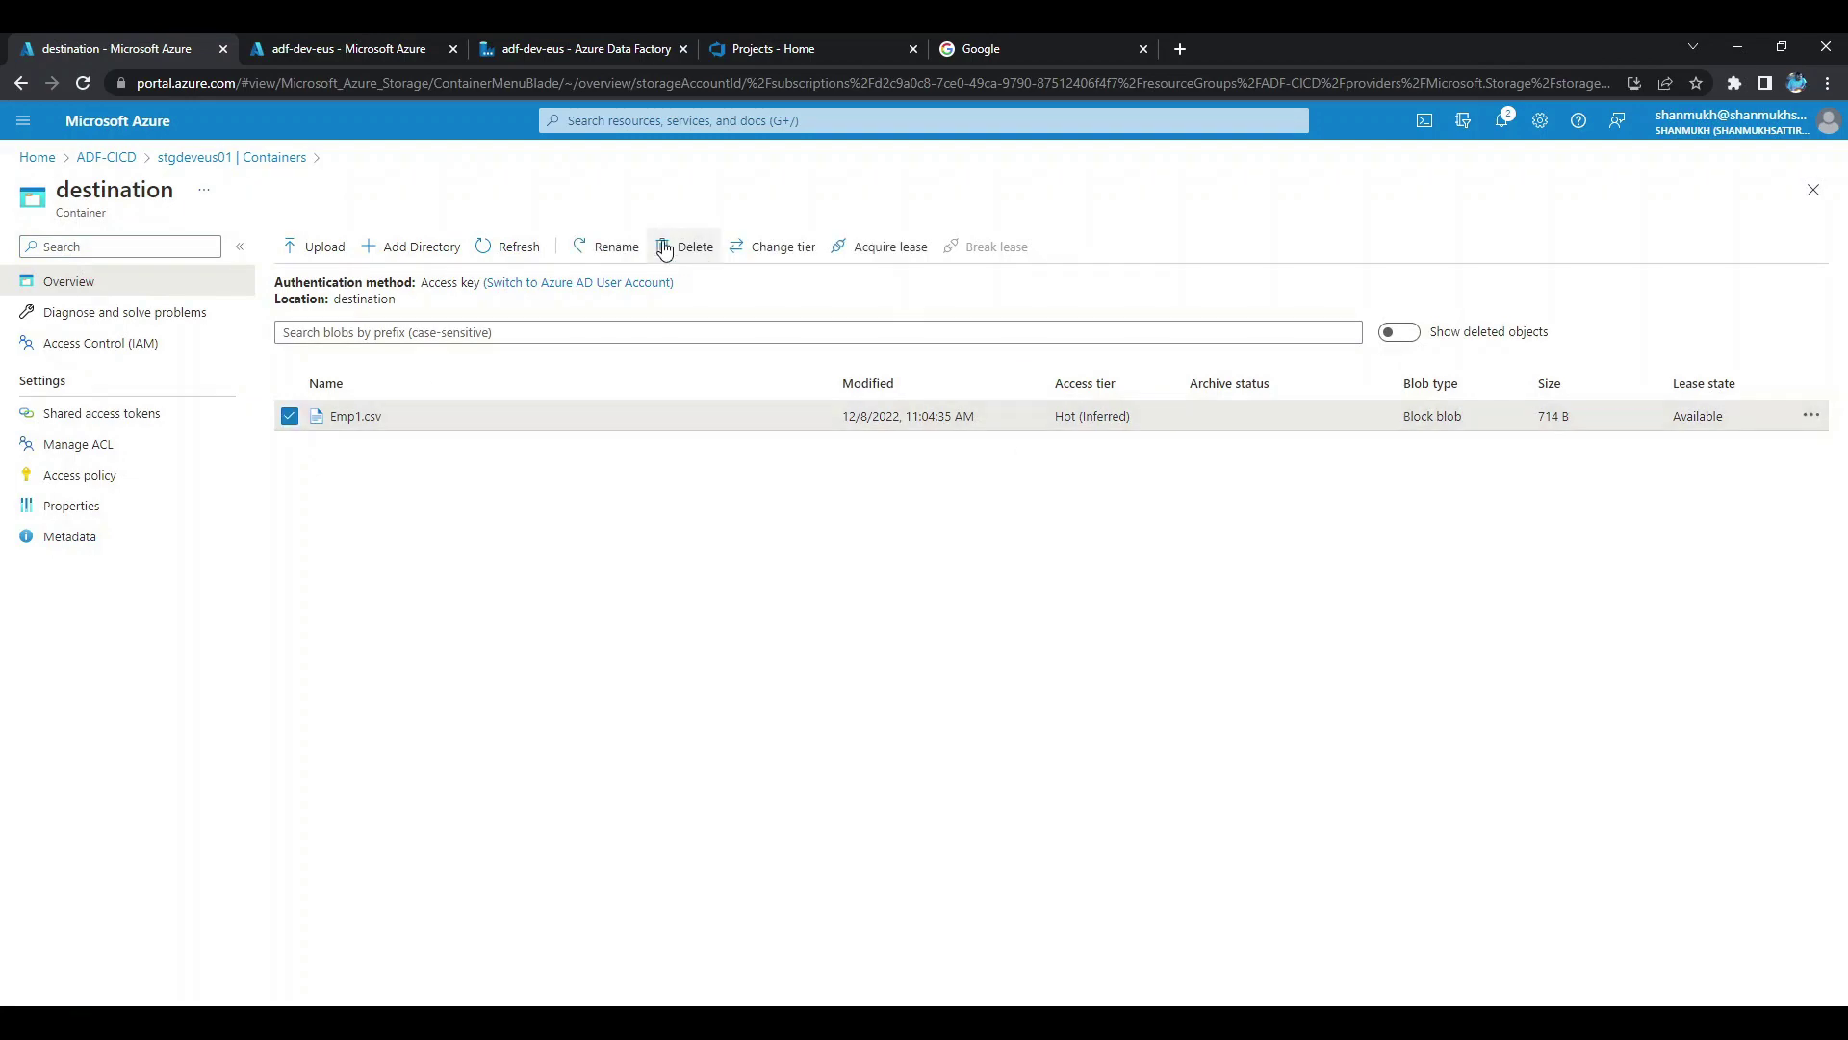
pyautogui.click(668, 250)
pyautogui.click(314, 383)
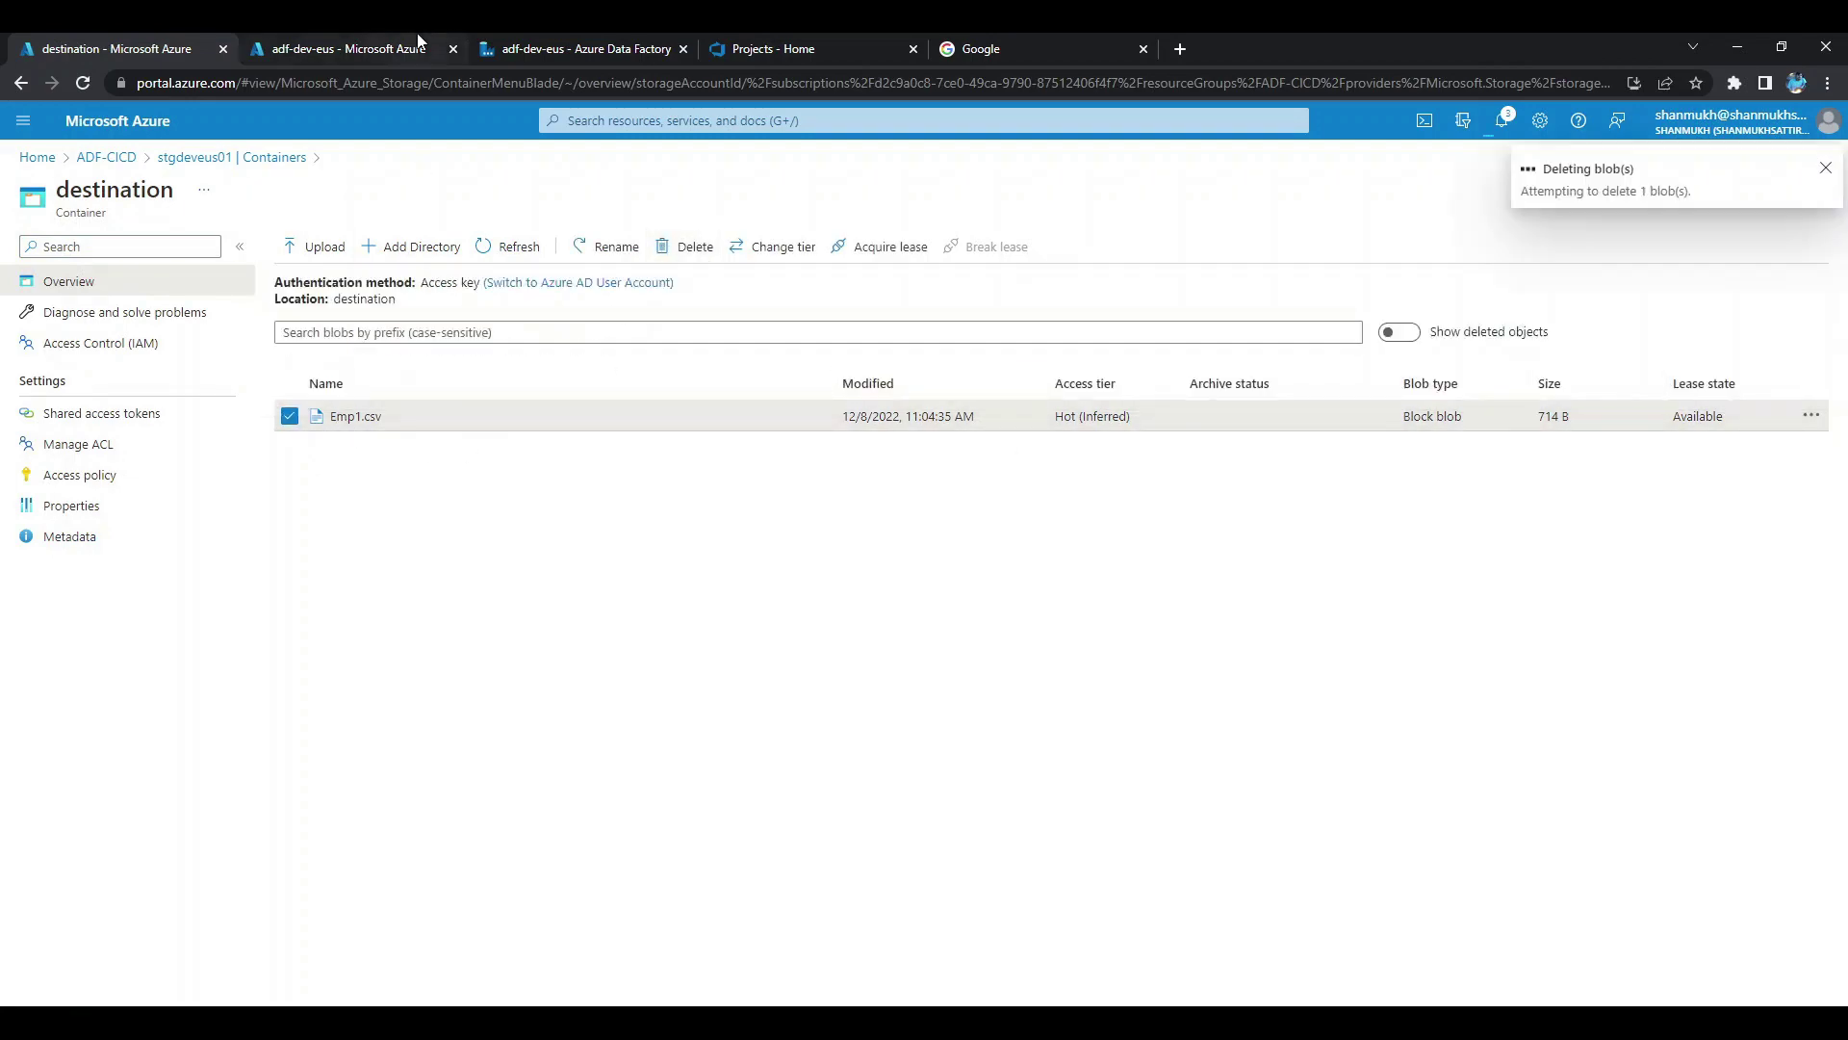
# Return to Data Factory Studio and publish all pending pipeline and dataset changes.
pyautogui.click(418, 36)
pyautogui.click(595, 50)
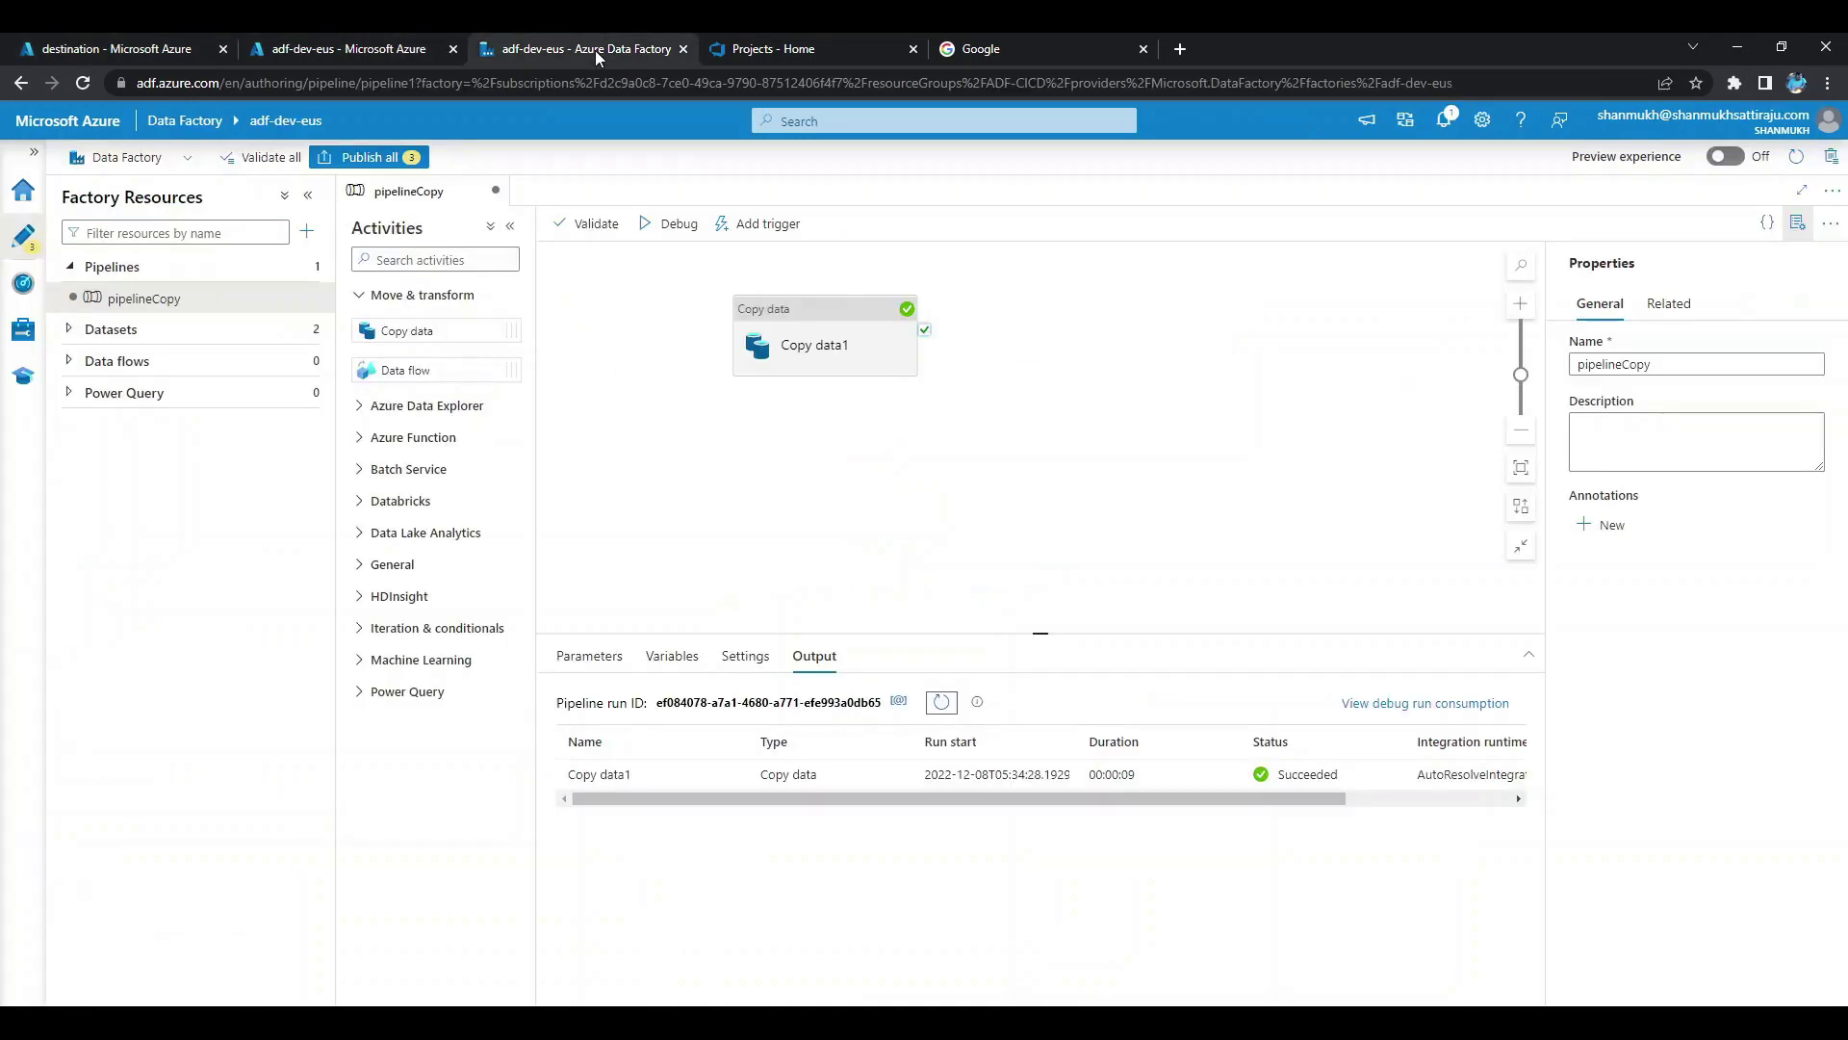
pyautogui.click(369, 157)
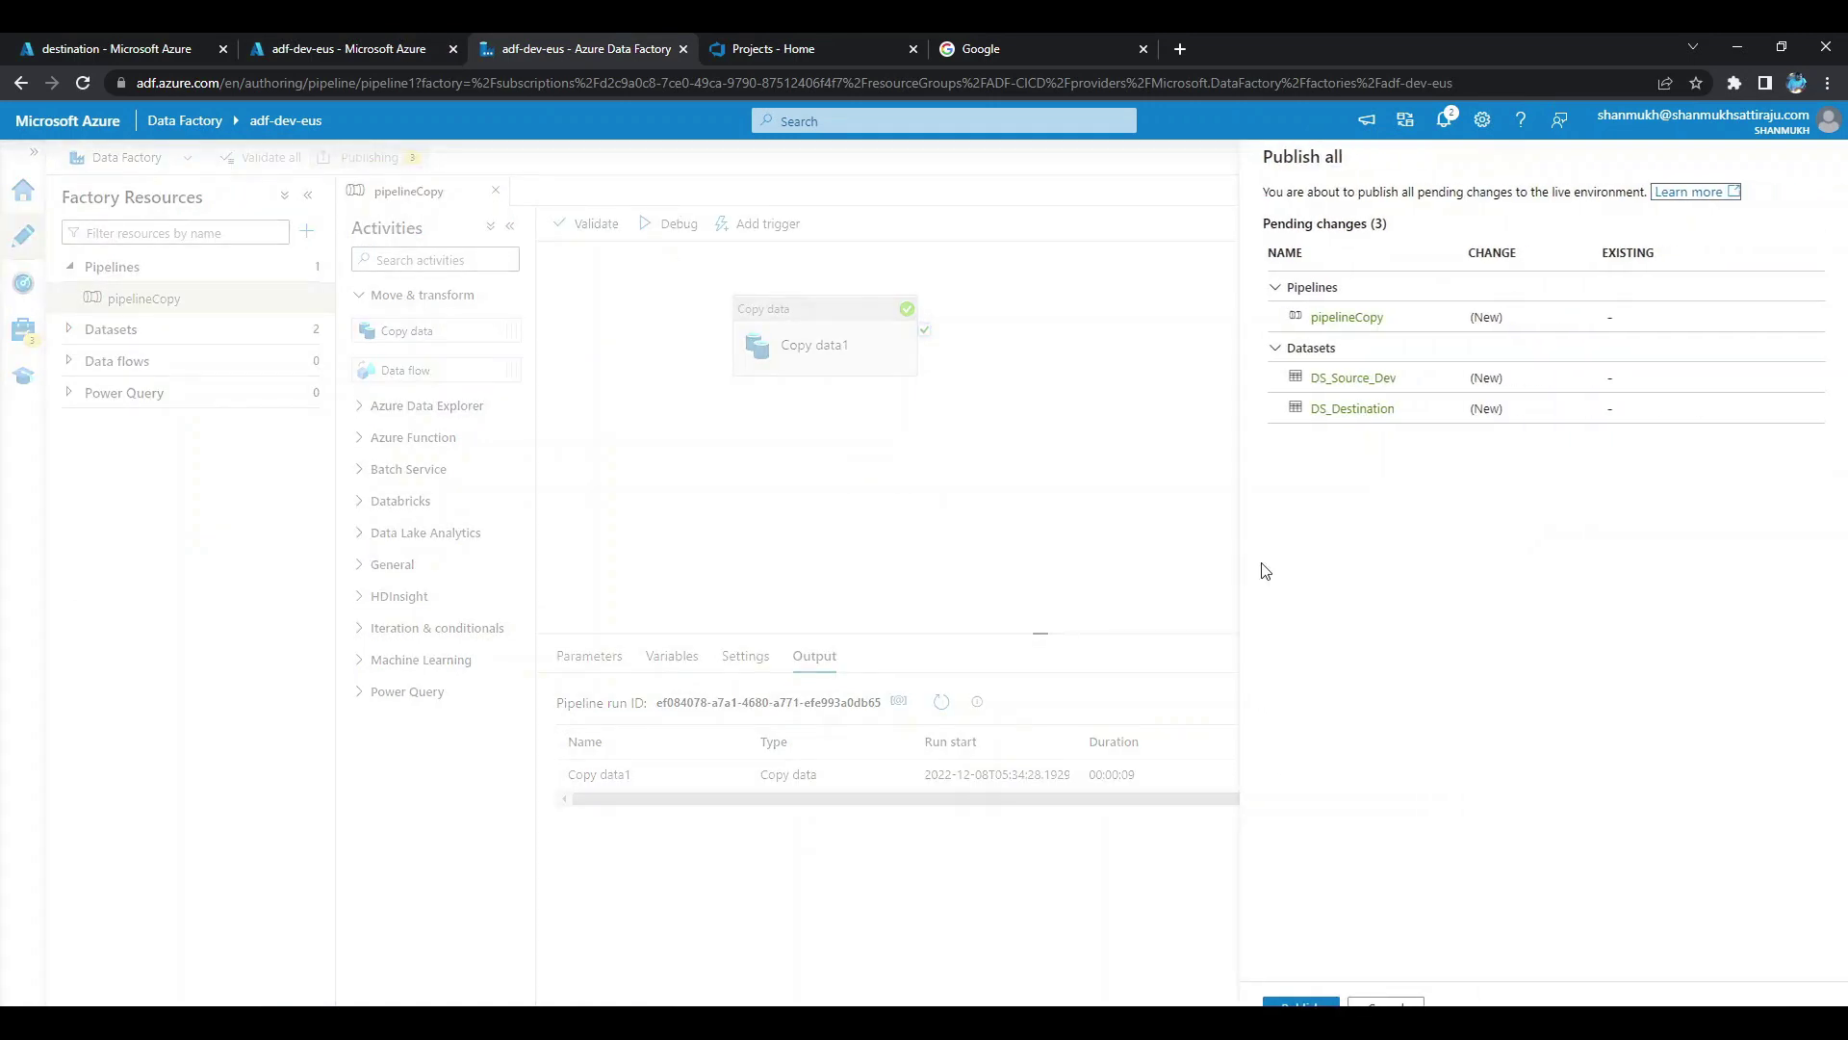
pyautogui.click(1302, 1002)
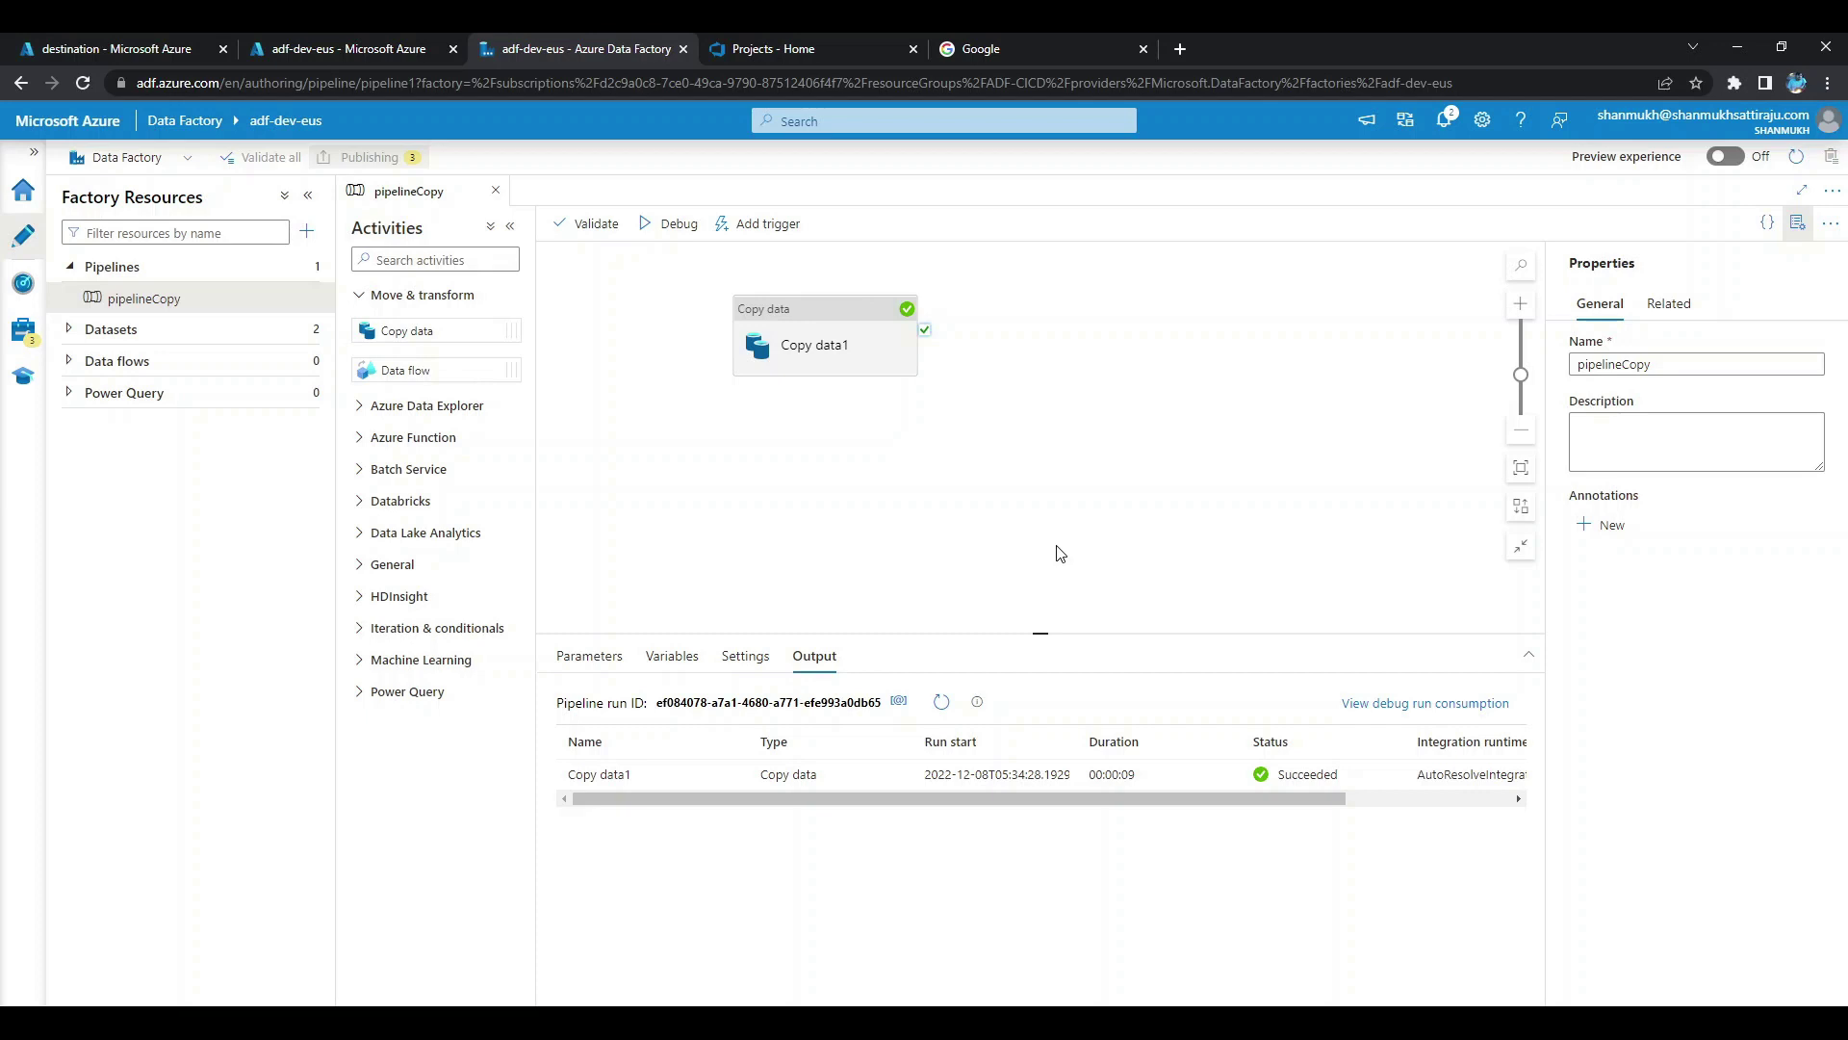
# Start configuring a Git repository for the data factory with Azure DevOps Git as the repository type.
pyautogui.click(38, 332)
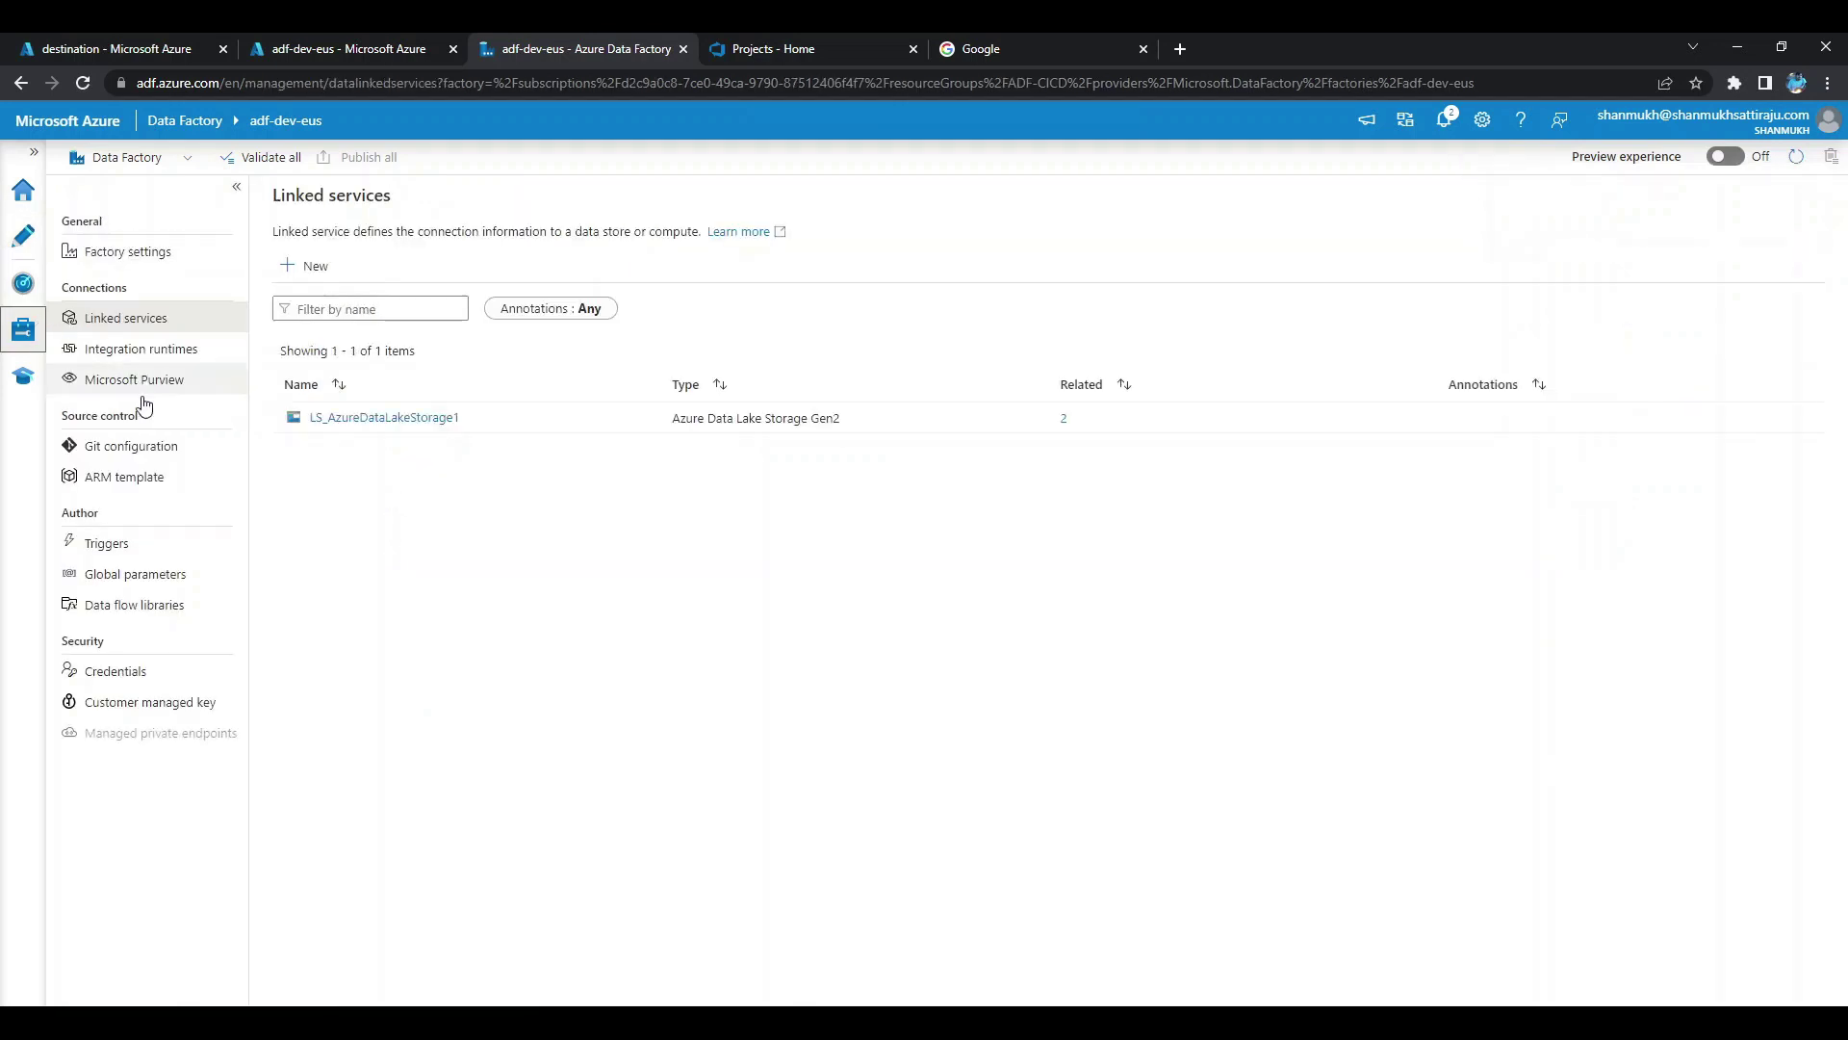
pyautogui.click(158, 454)
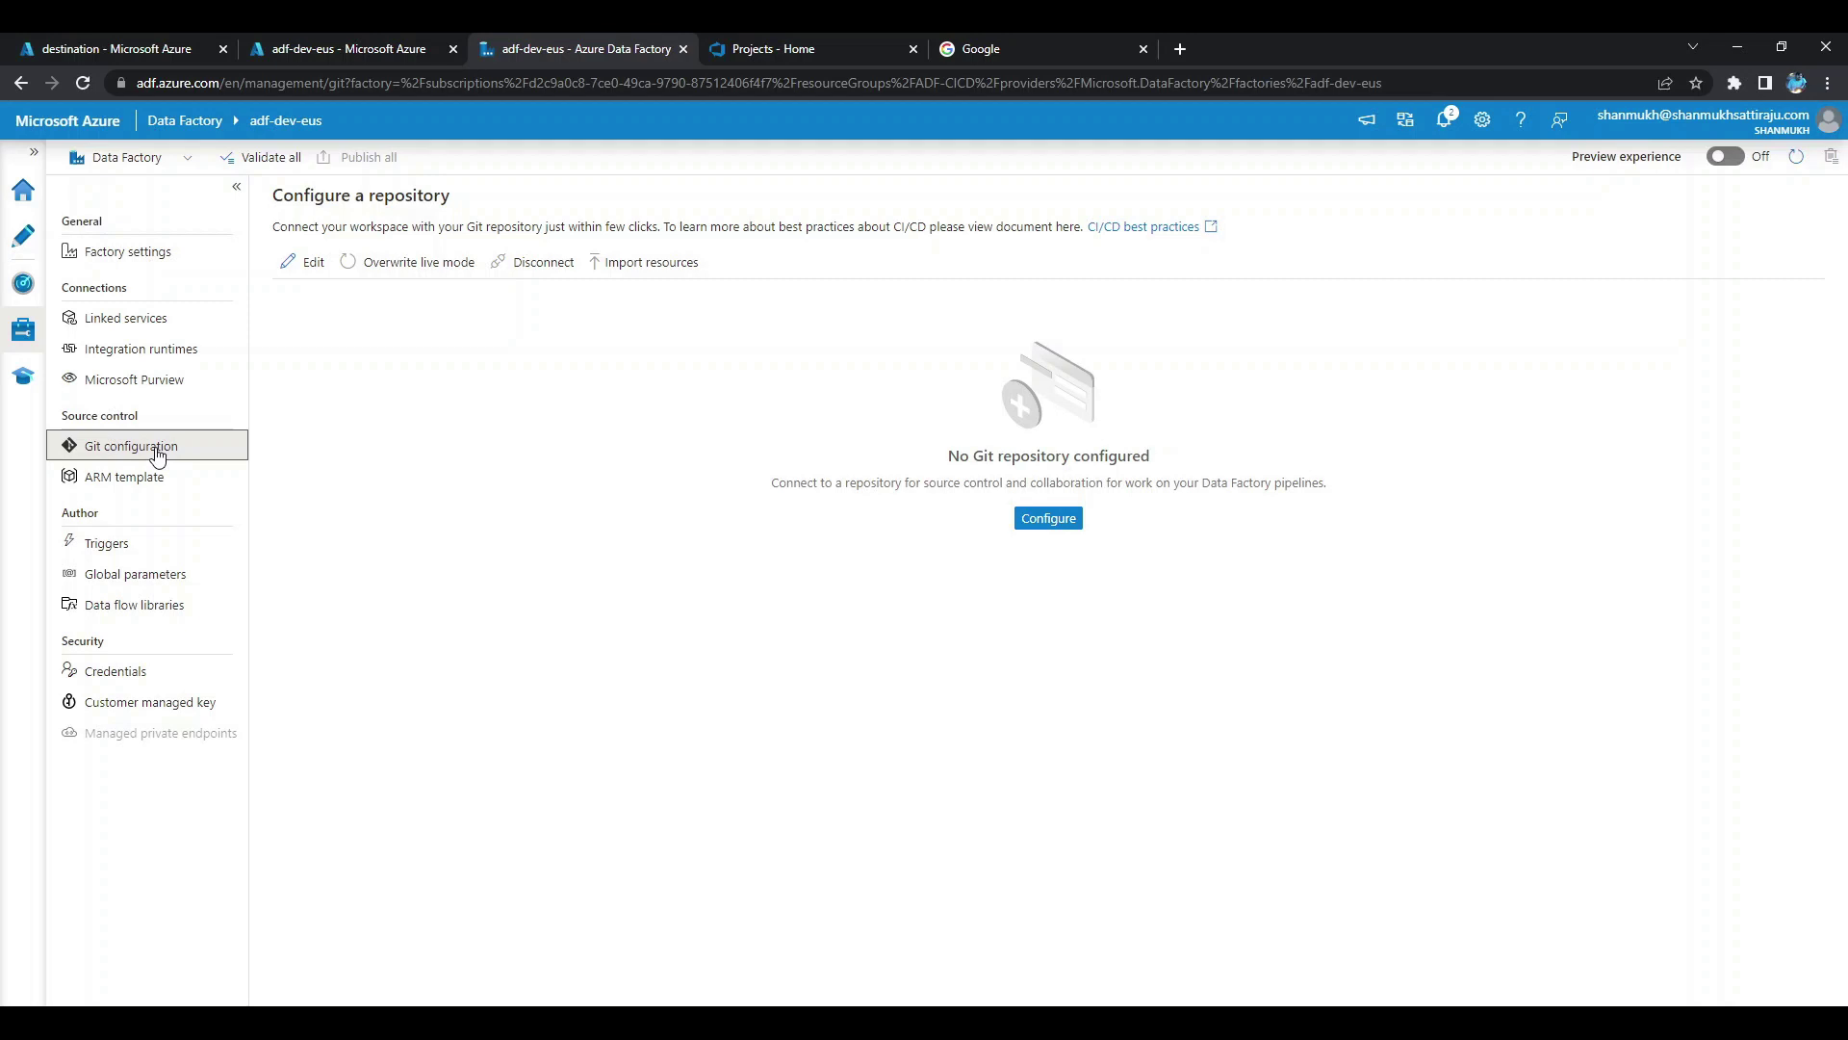
pyautogui.click(1053, 522)
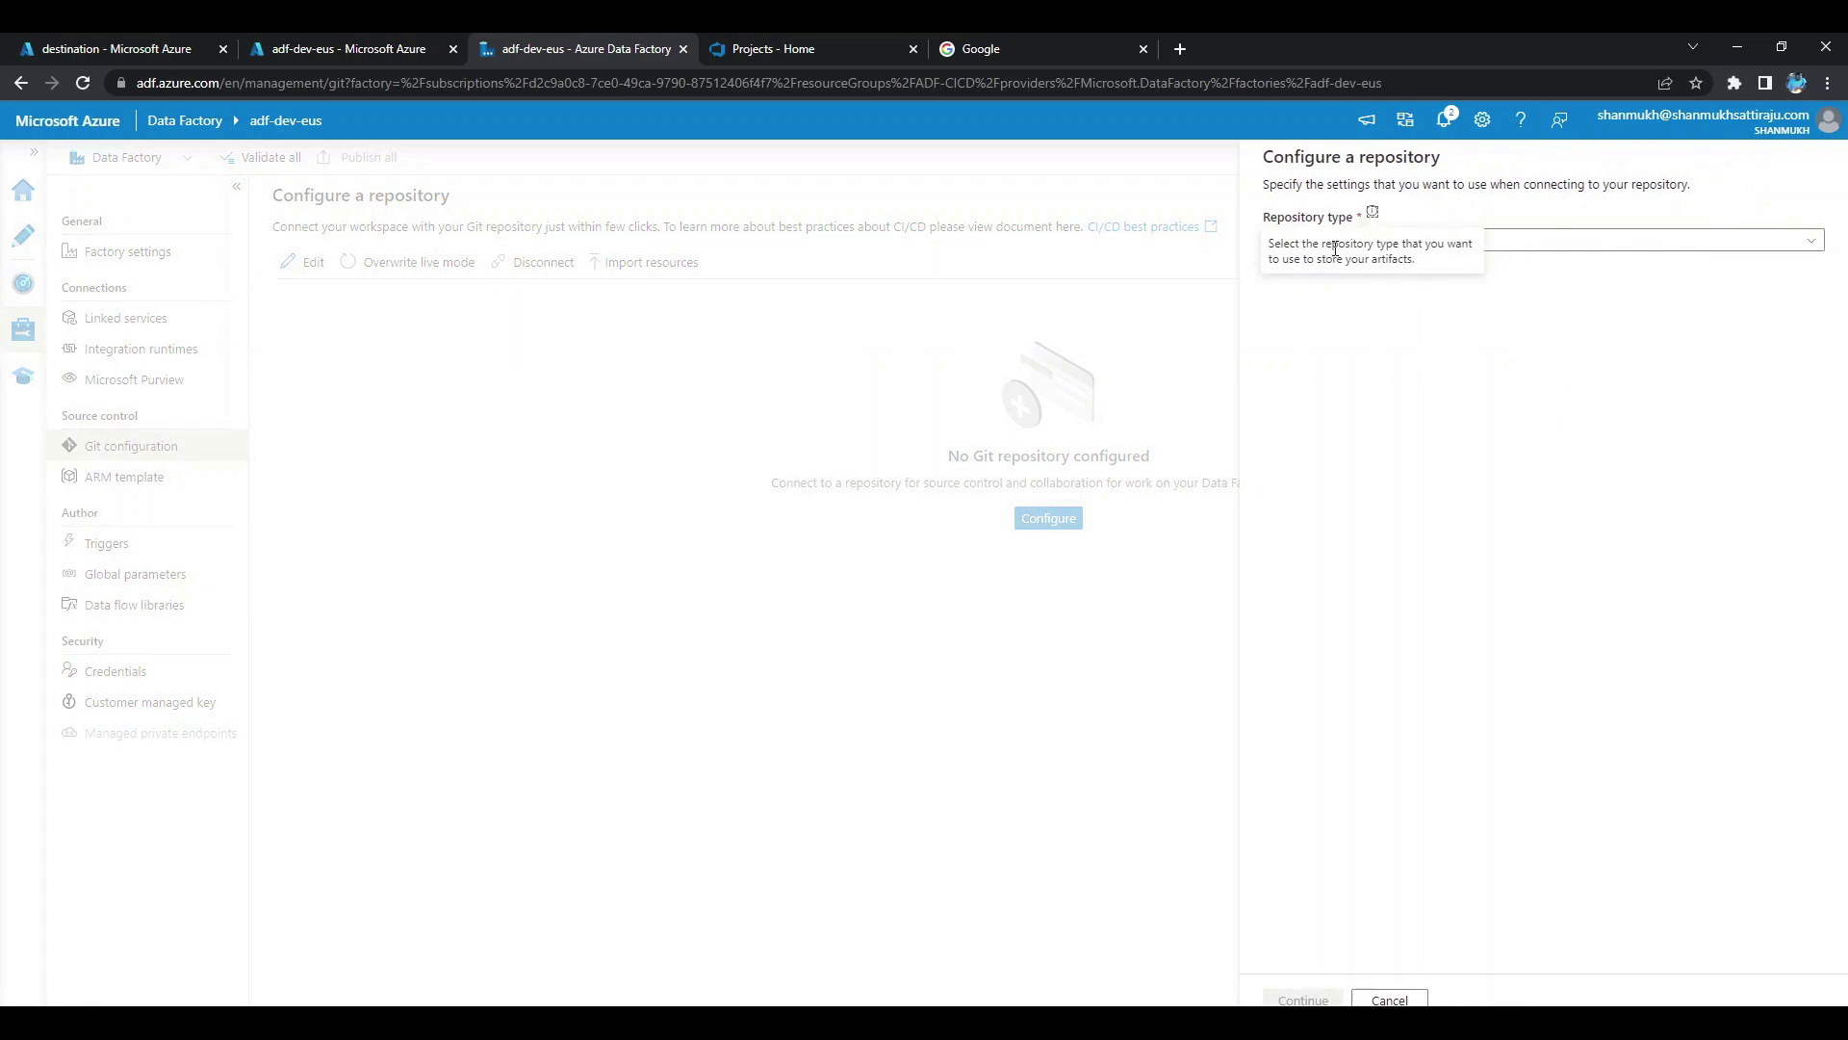
pyautogui.click(1526, 244)
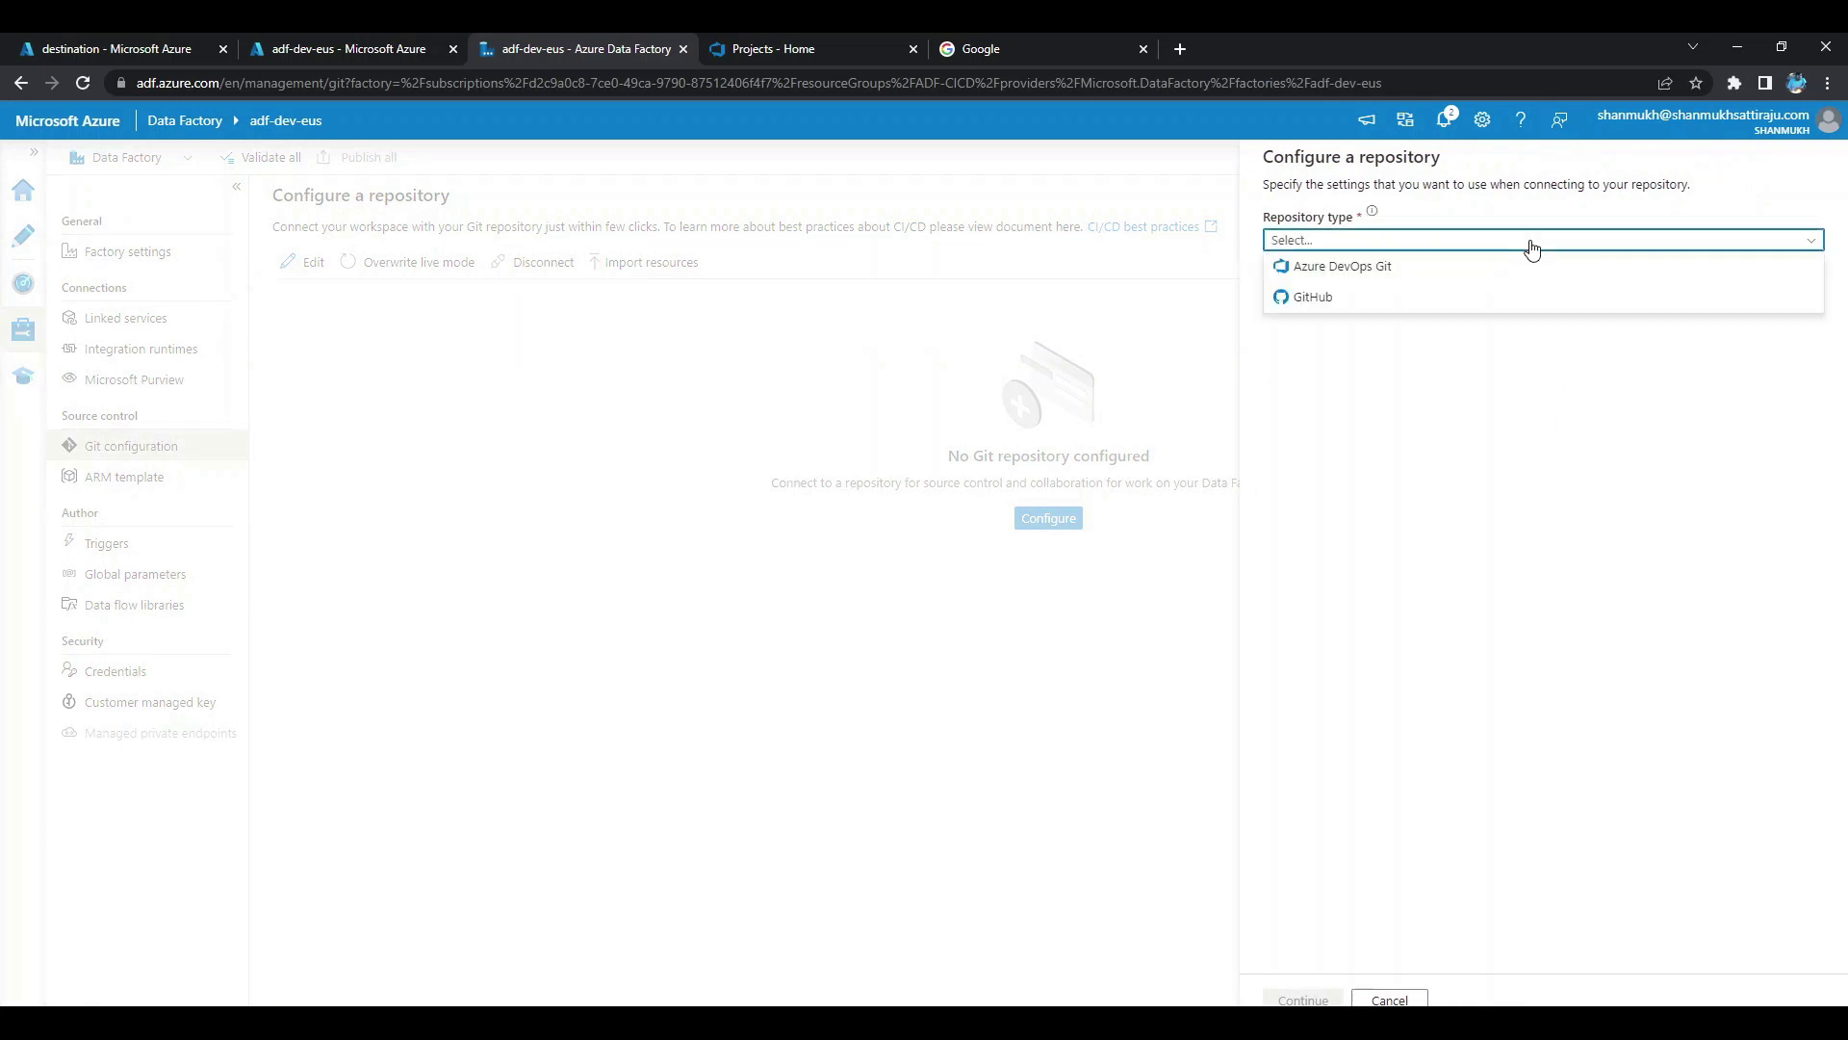
pyautogui.click(1378, 271)
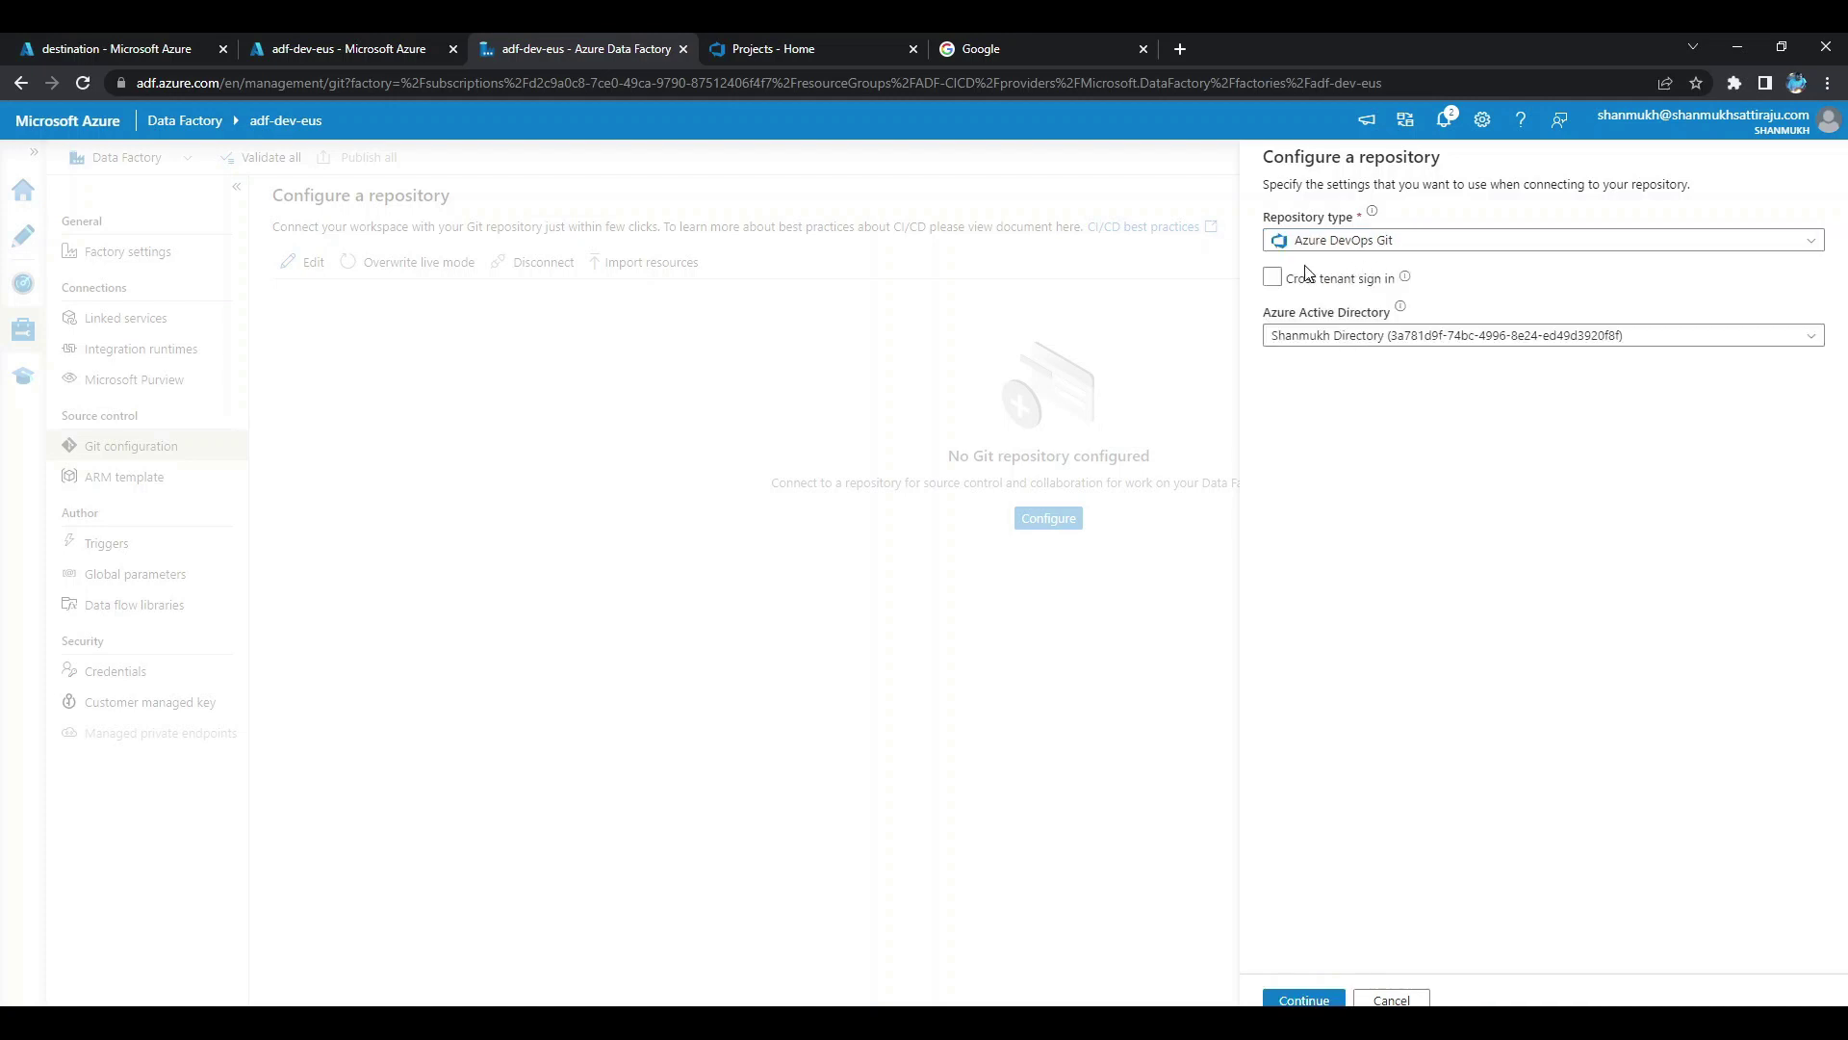
# Switch to Azure DevOps and check the organization name in the address and the organization list.
pyautogui.click(765, 61)
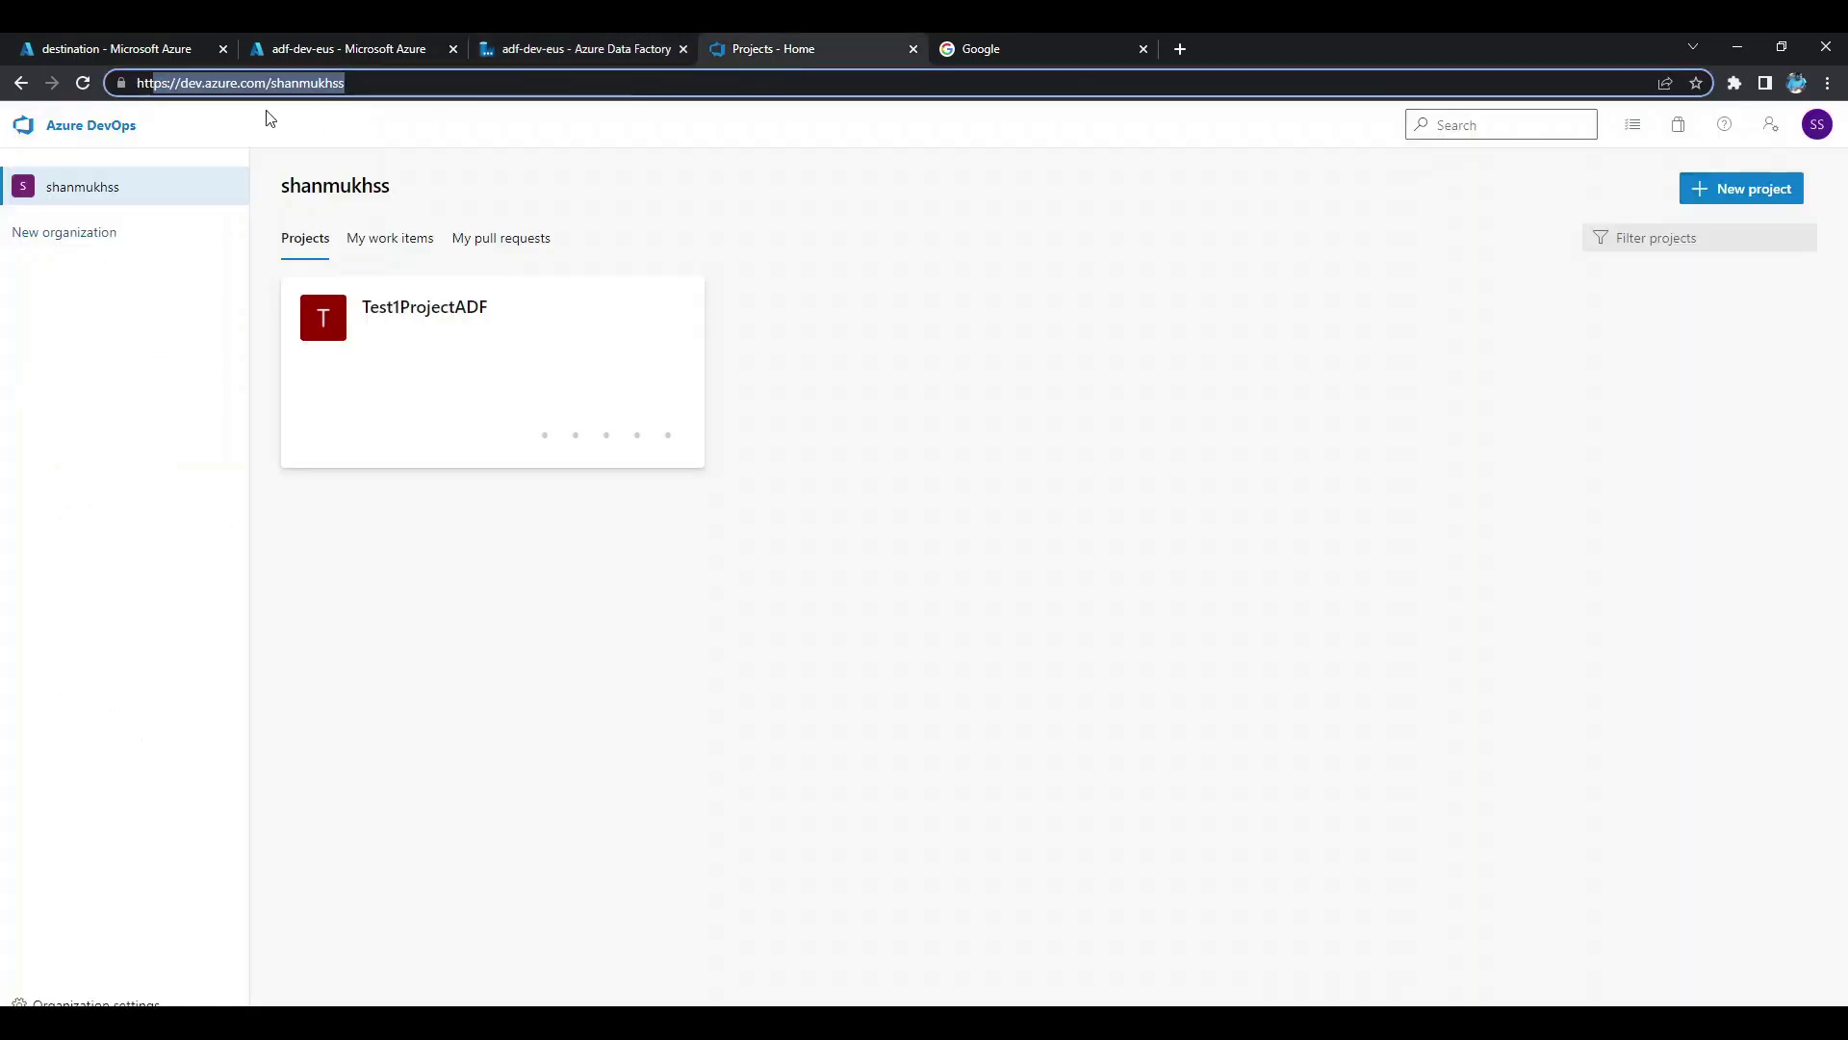
pyautogui.moveTo(271, 85); pyautogui.dragTo(425, 90)
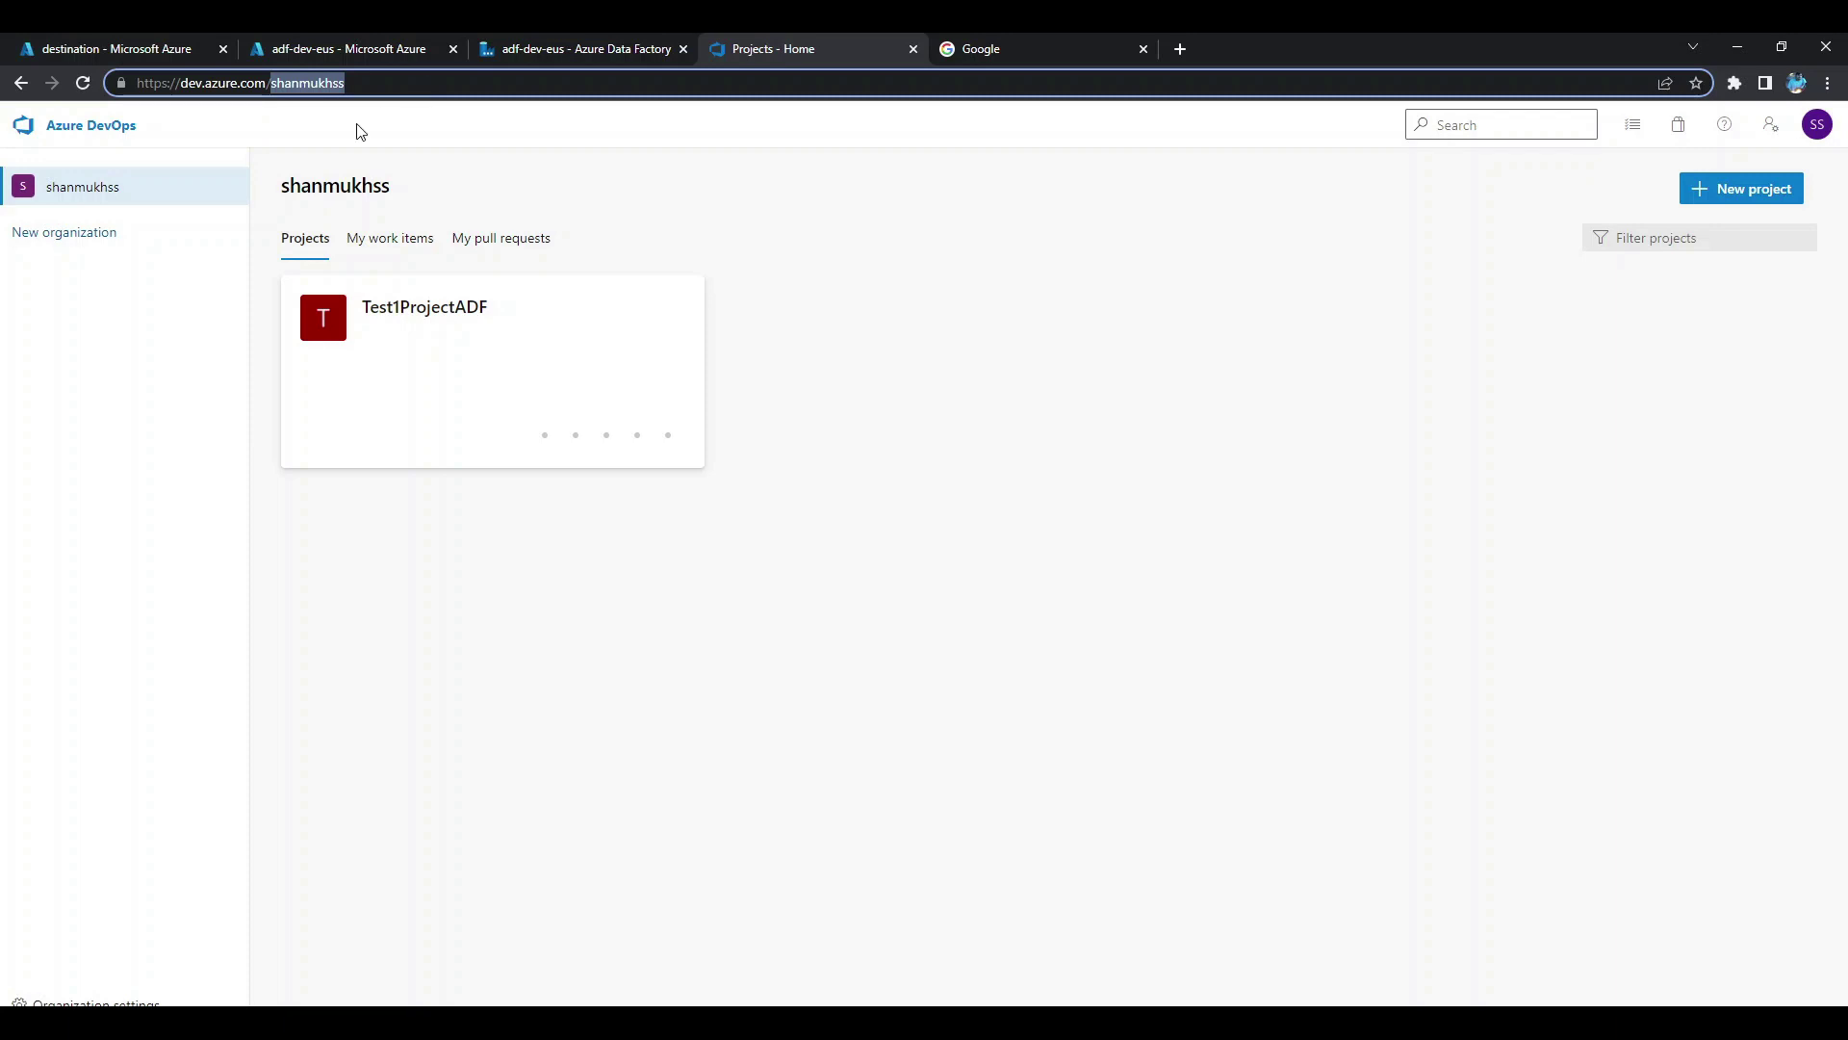
pyautogui.moveTo(154, 204); pyautogui.dragTo(68, 196)
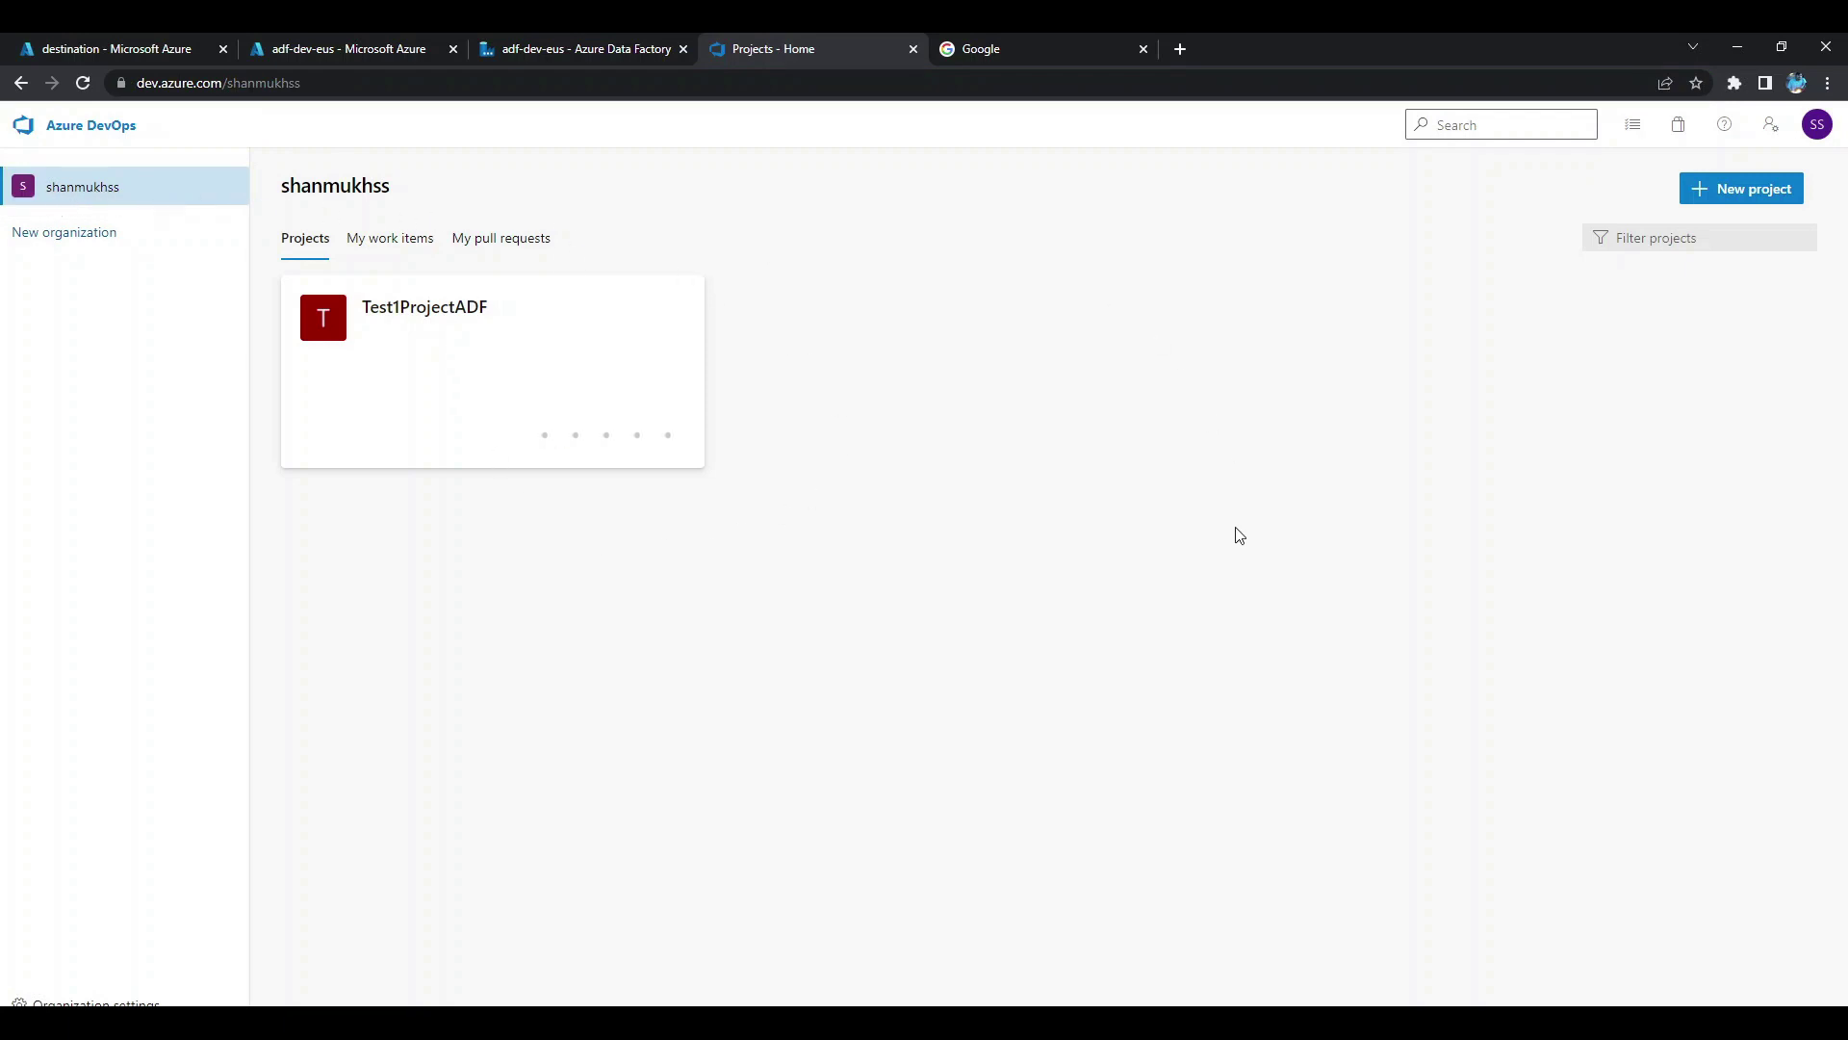
# Create a private Azure DevOps project named AdfTrail with Git version control and the Agile work item process.
pyautogui.click(1740, 192)
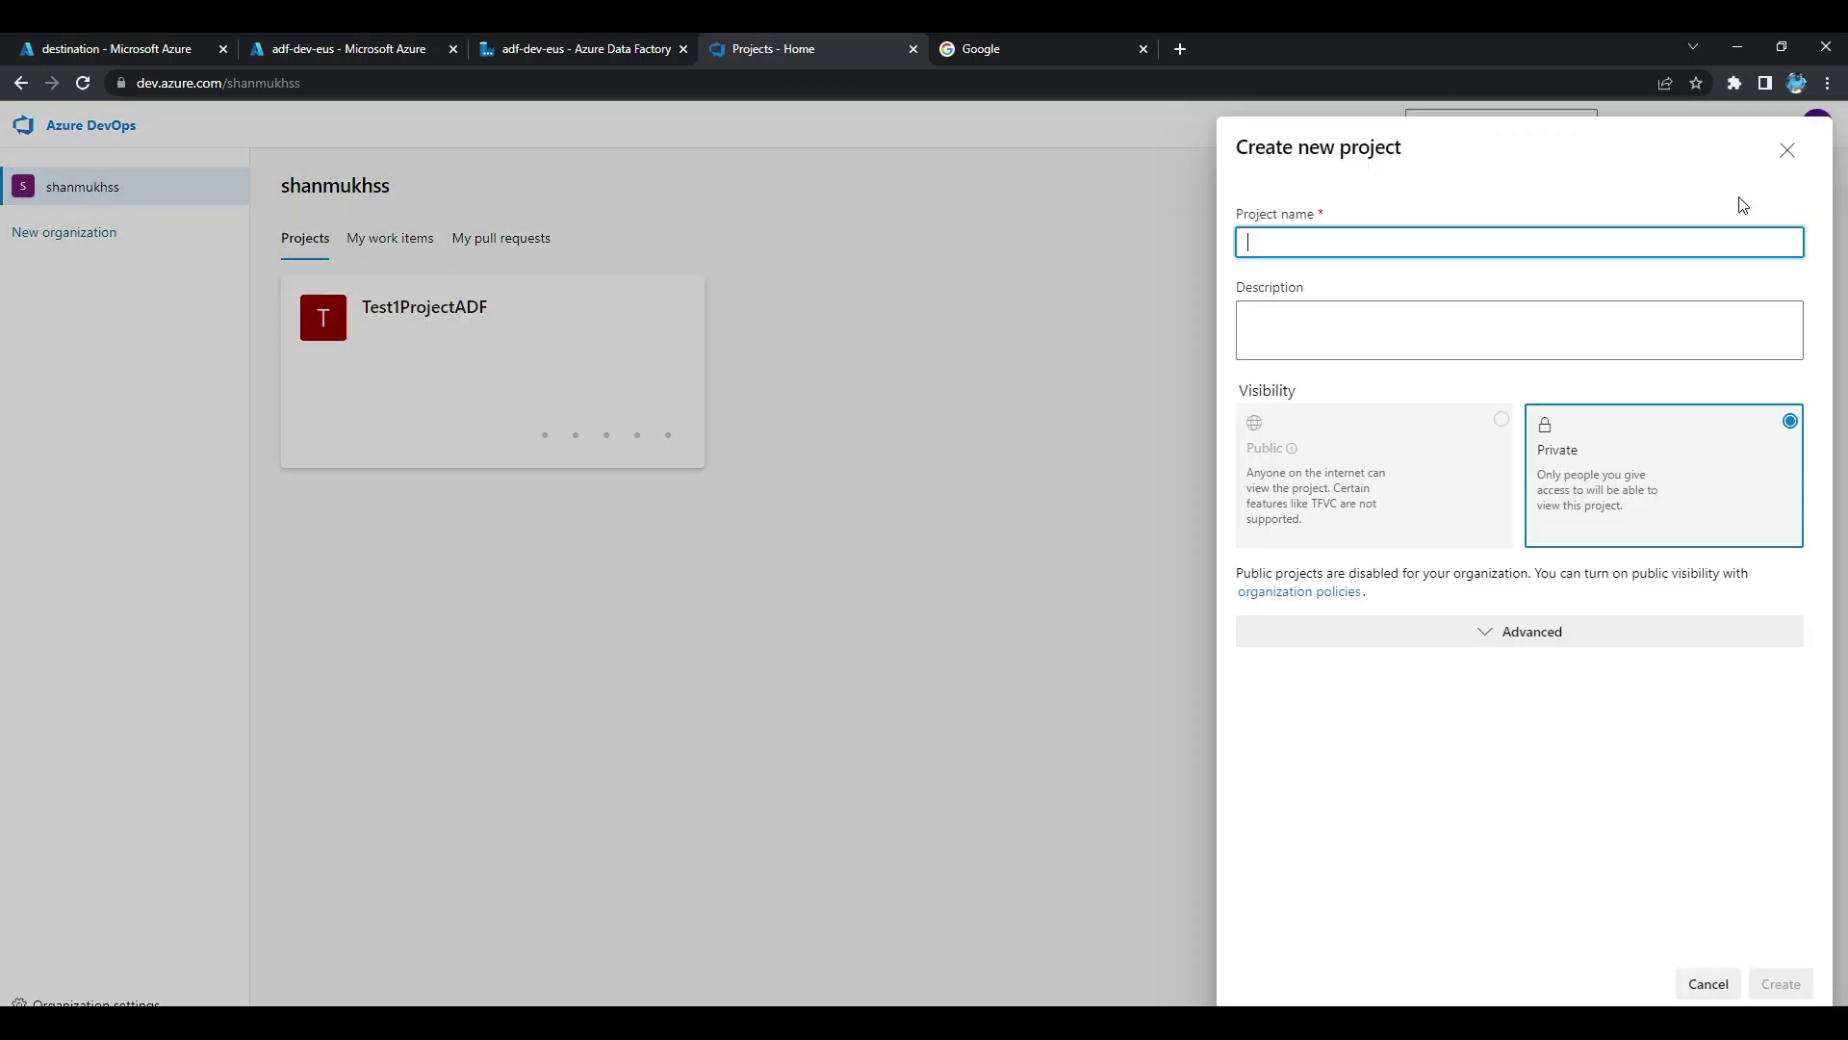
pyautogui.write('AdfTrail')
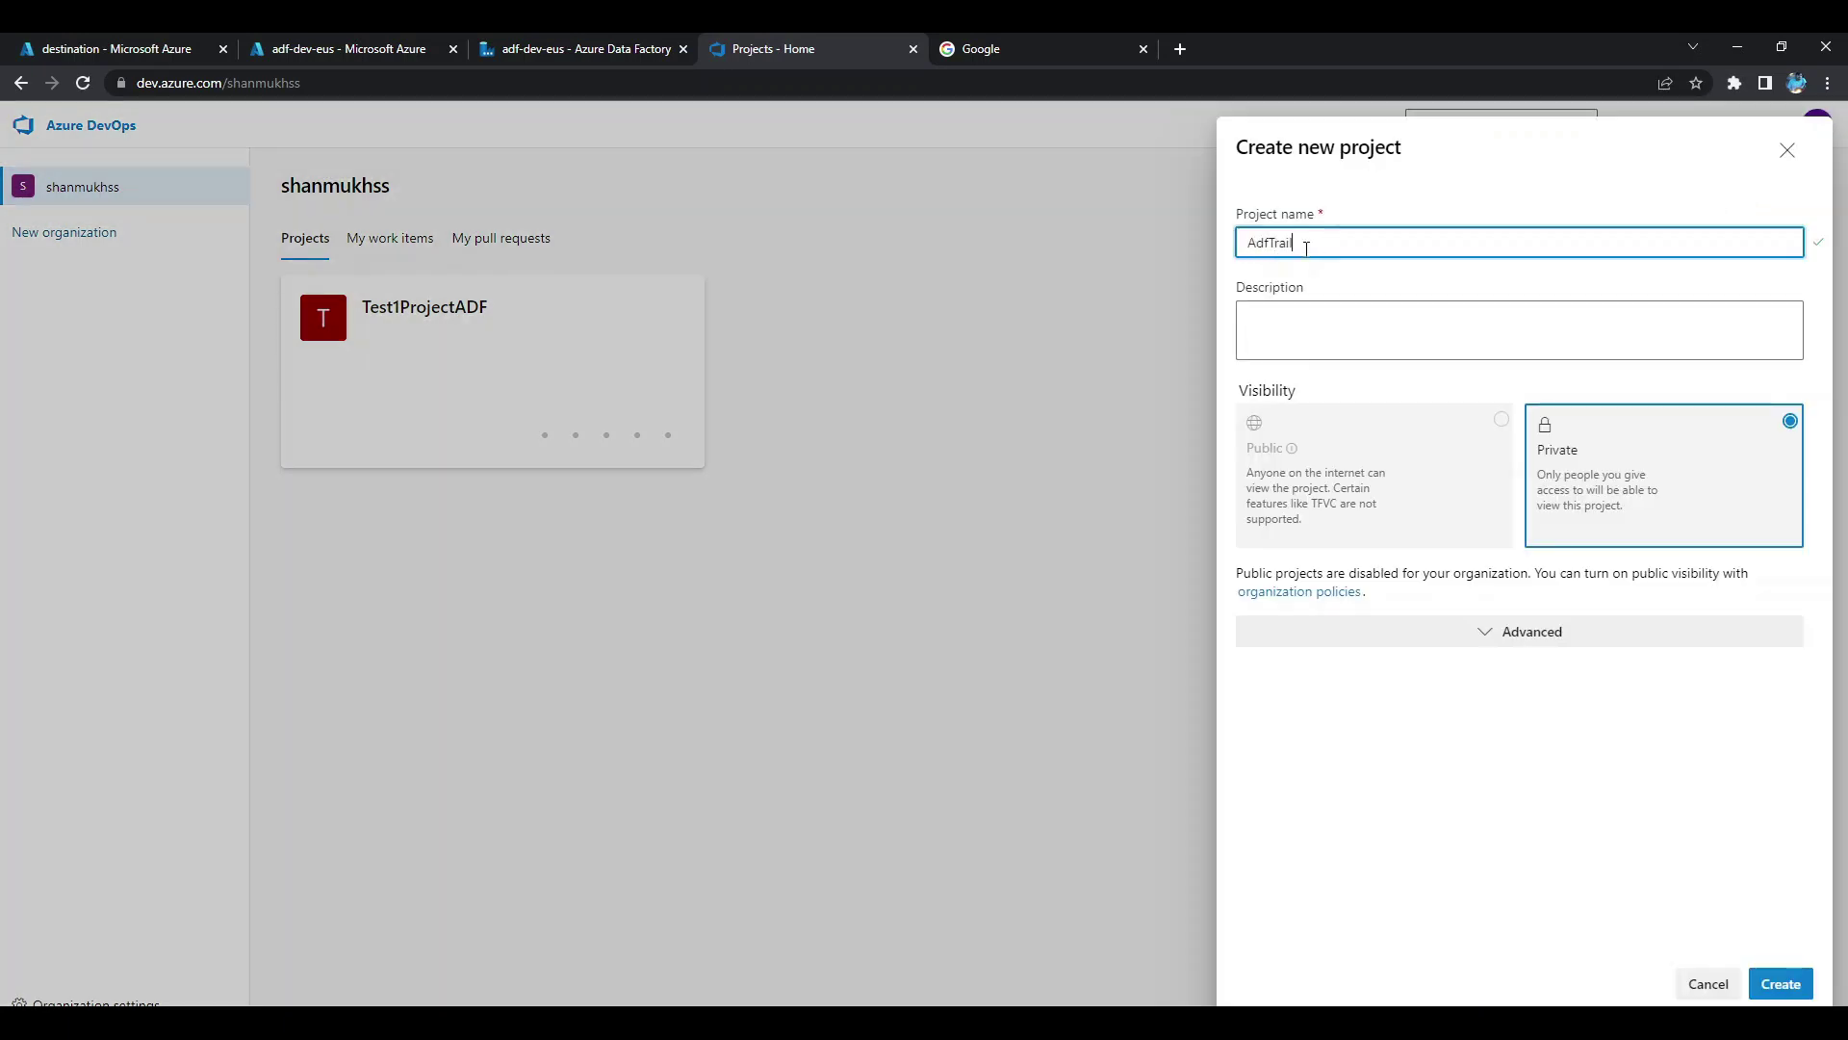
pyautogui.click(1573, 632)
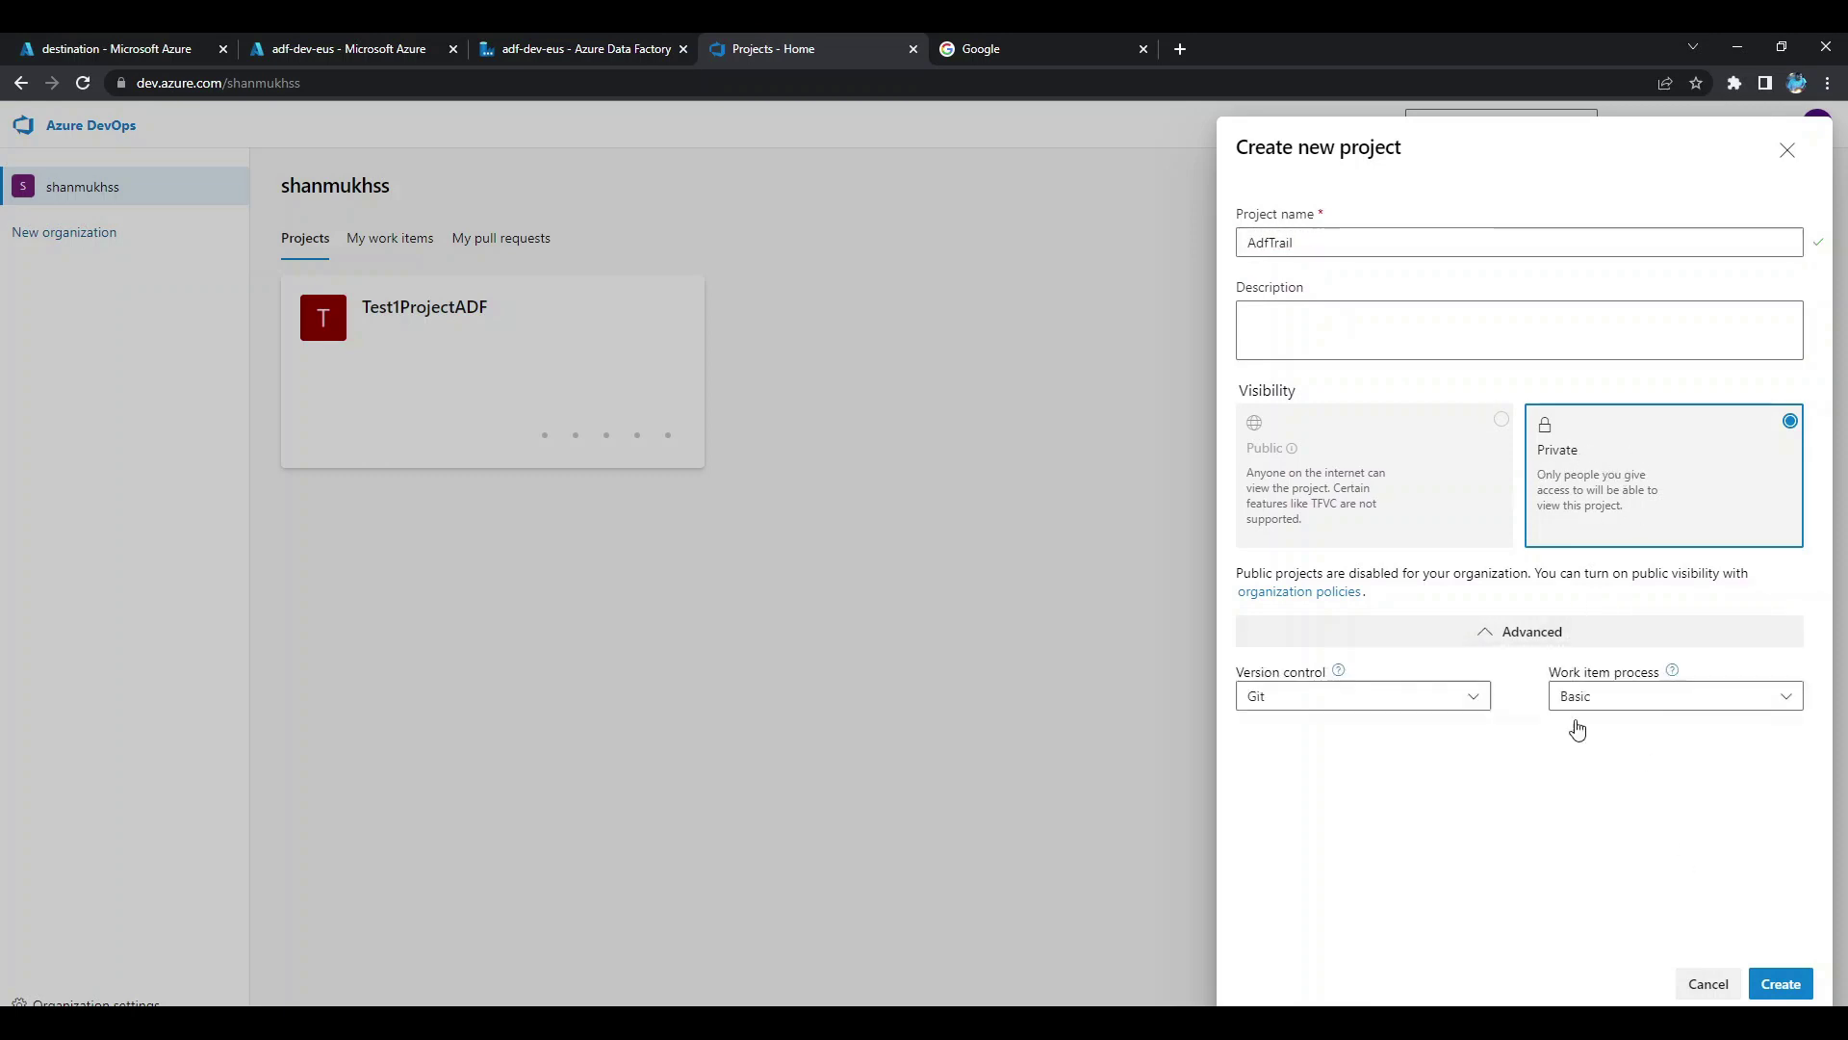
pyautogui.click(1594, 699)
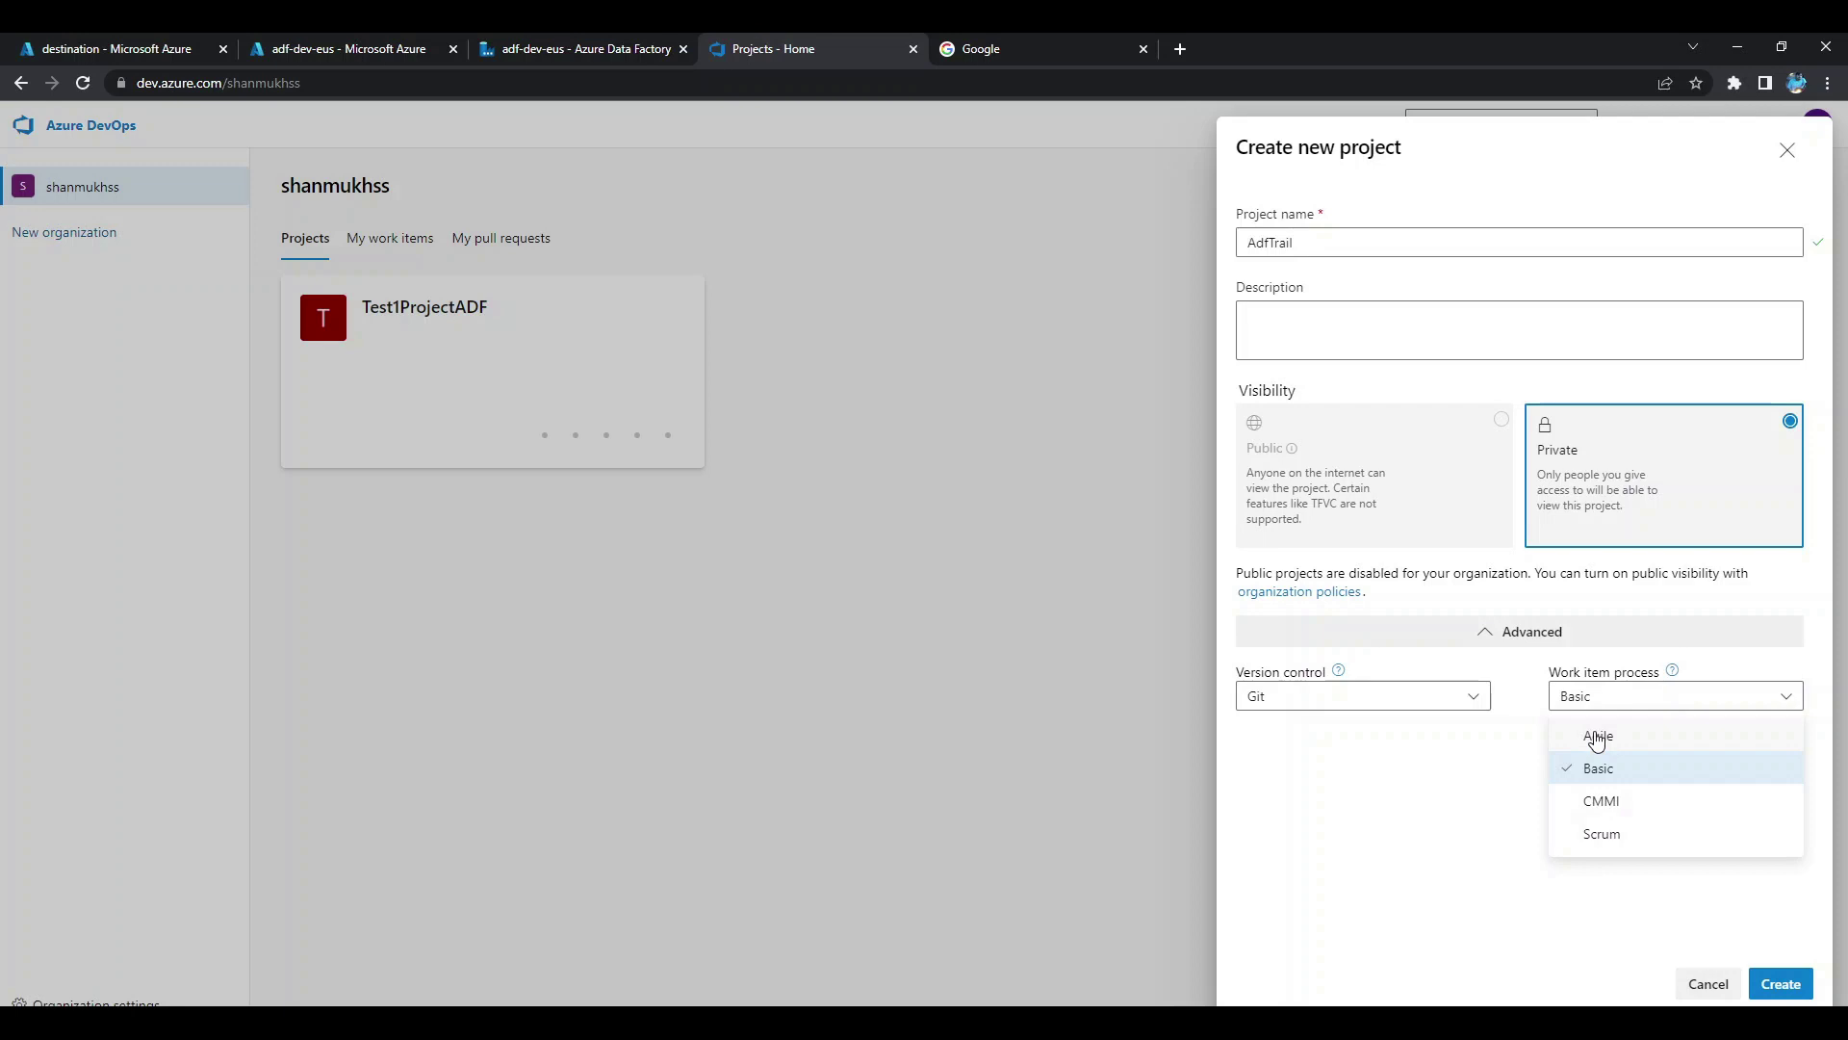
pyautogui.click(1597, 737)
pyautogui.click(1781, 984)
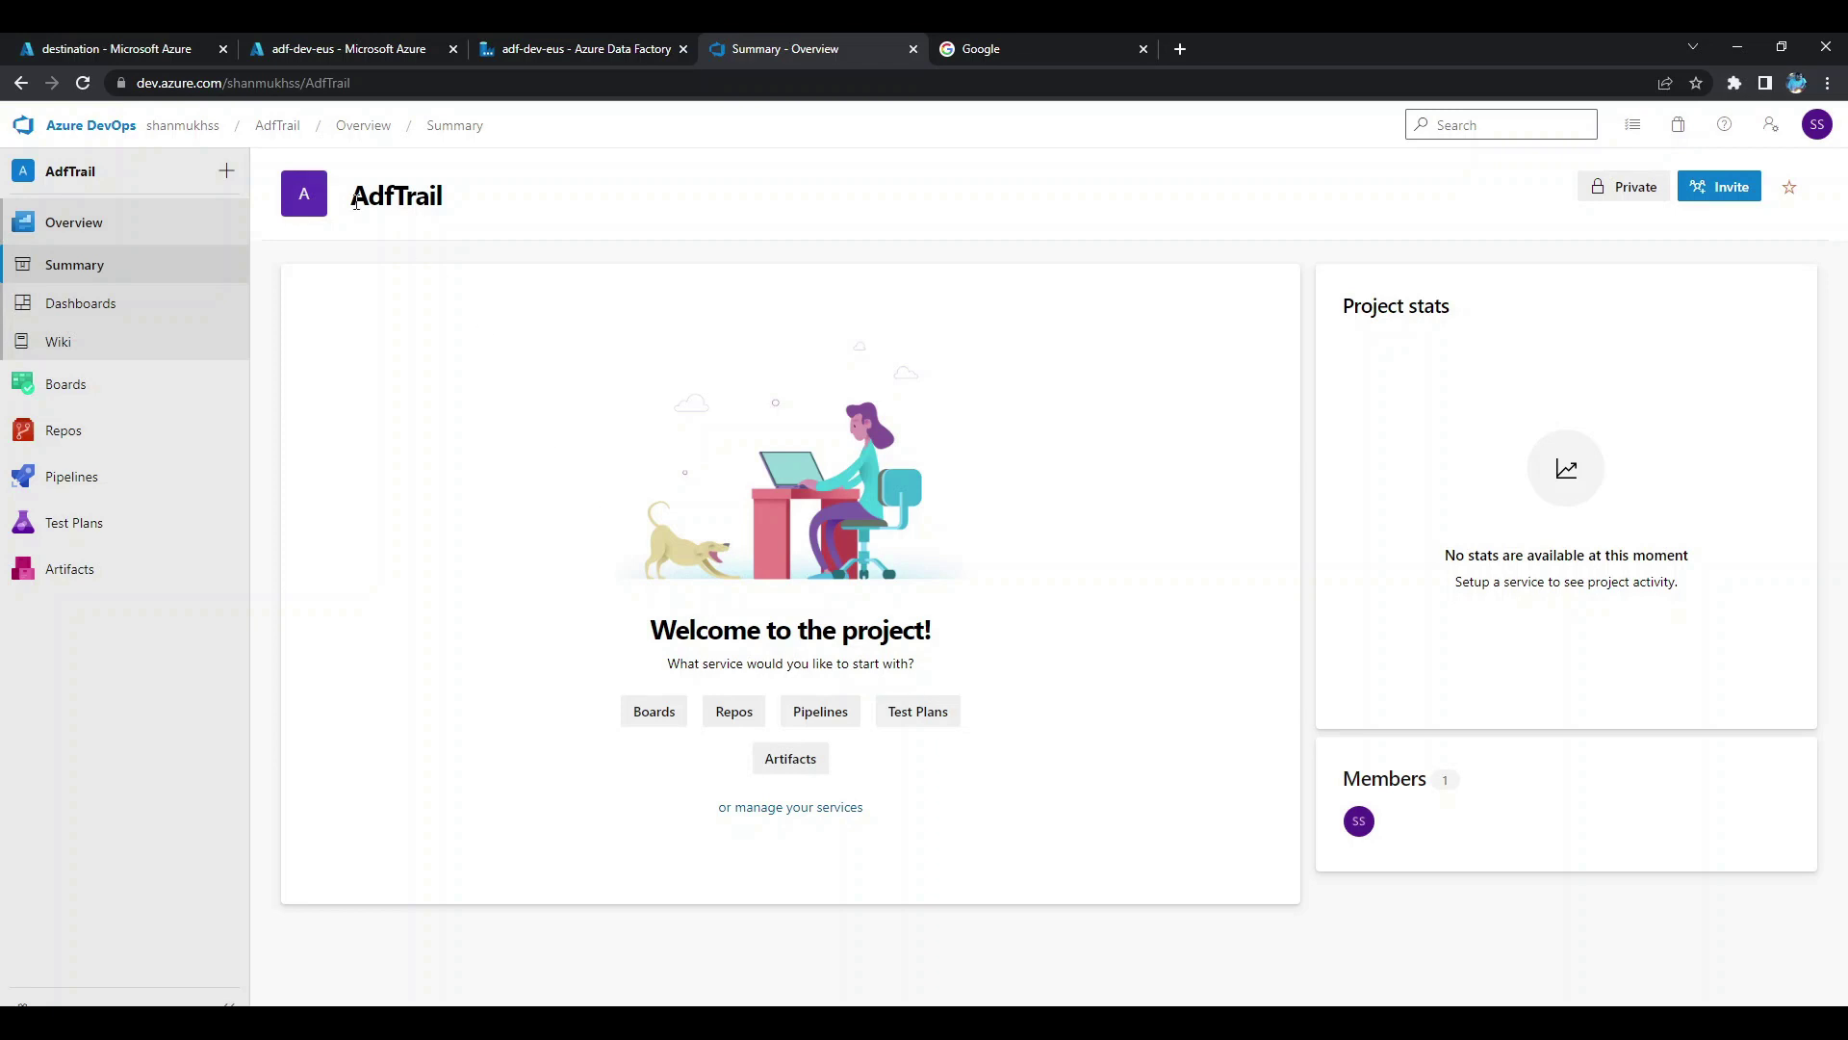
pyautogui.moveTo(354, 201); pyautogui.dragTo(454, 214)
# Create a Git repository named adTrailRepo with a README in the AdfTrail project.
pyautogui.click(164, 441)
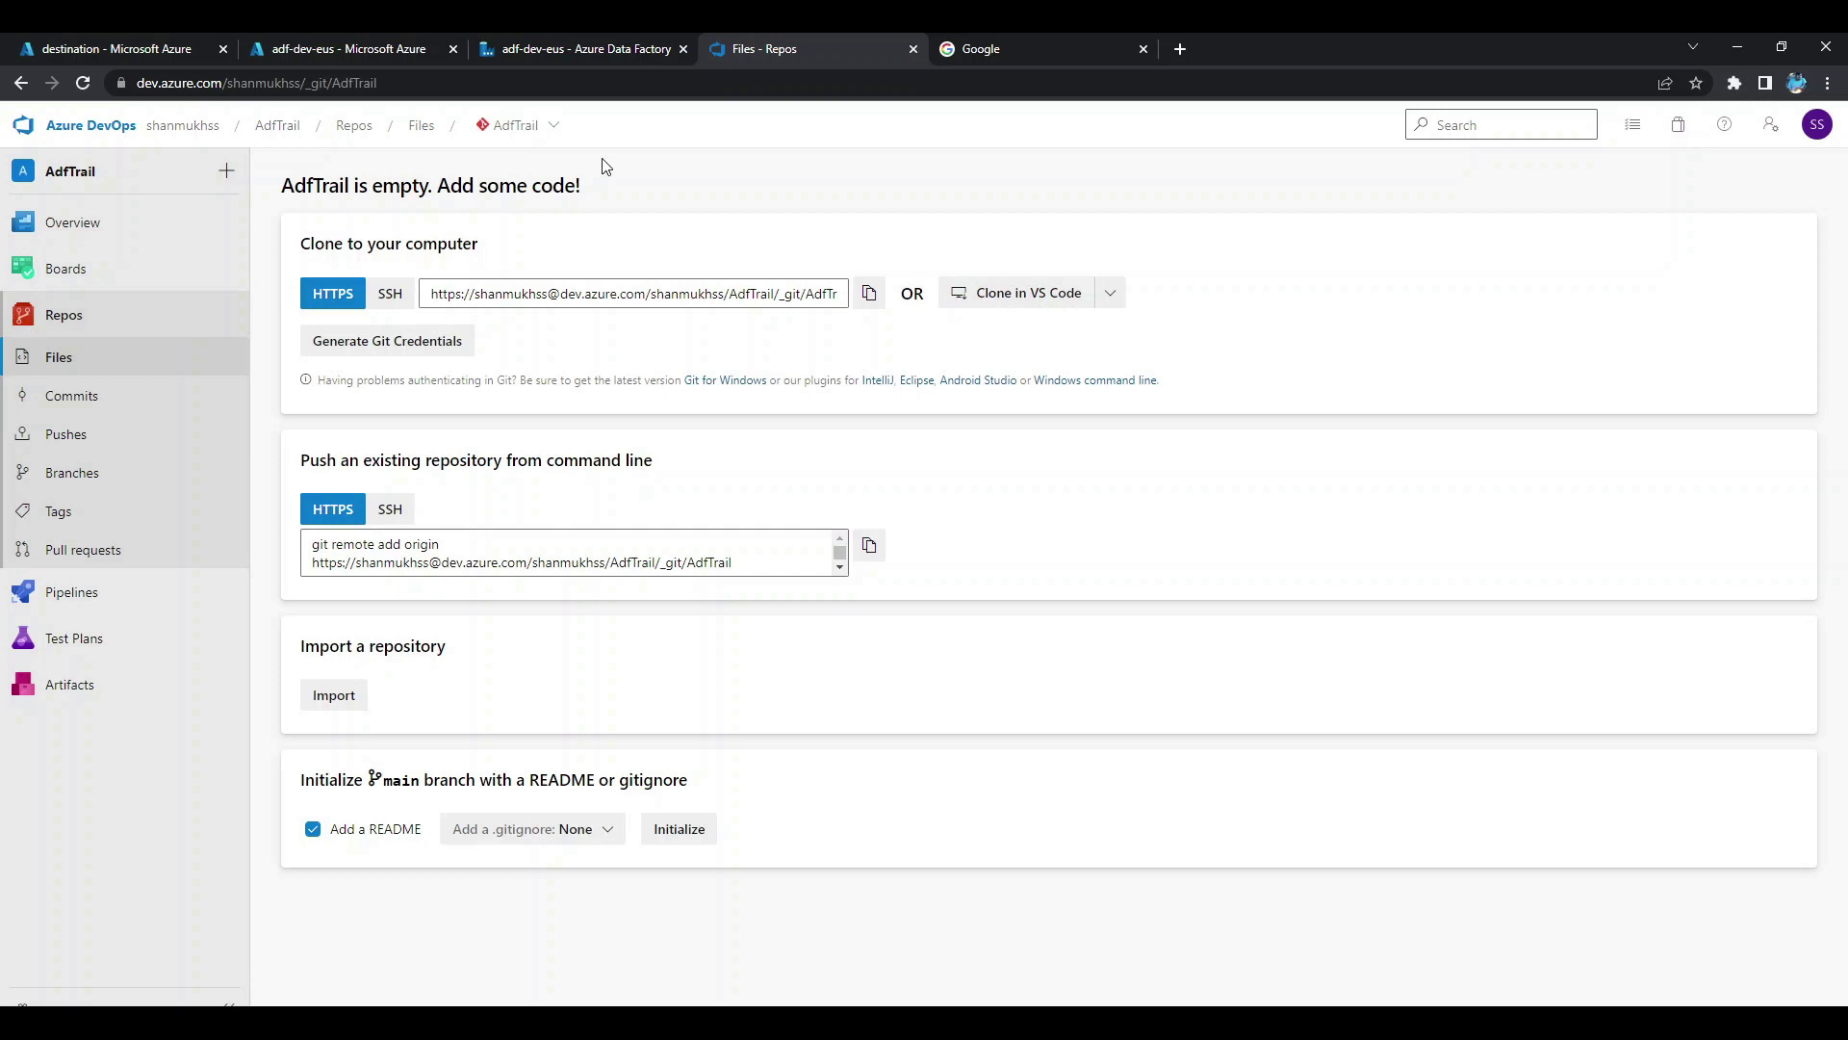
pyautogui.click(539, 134)
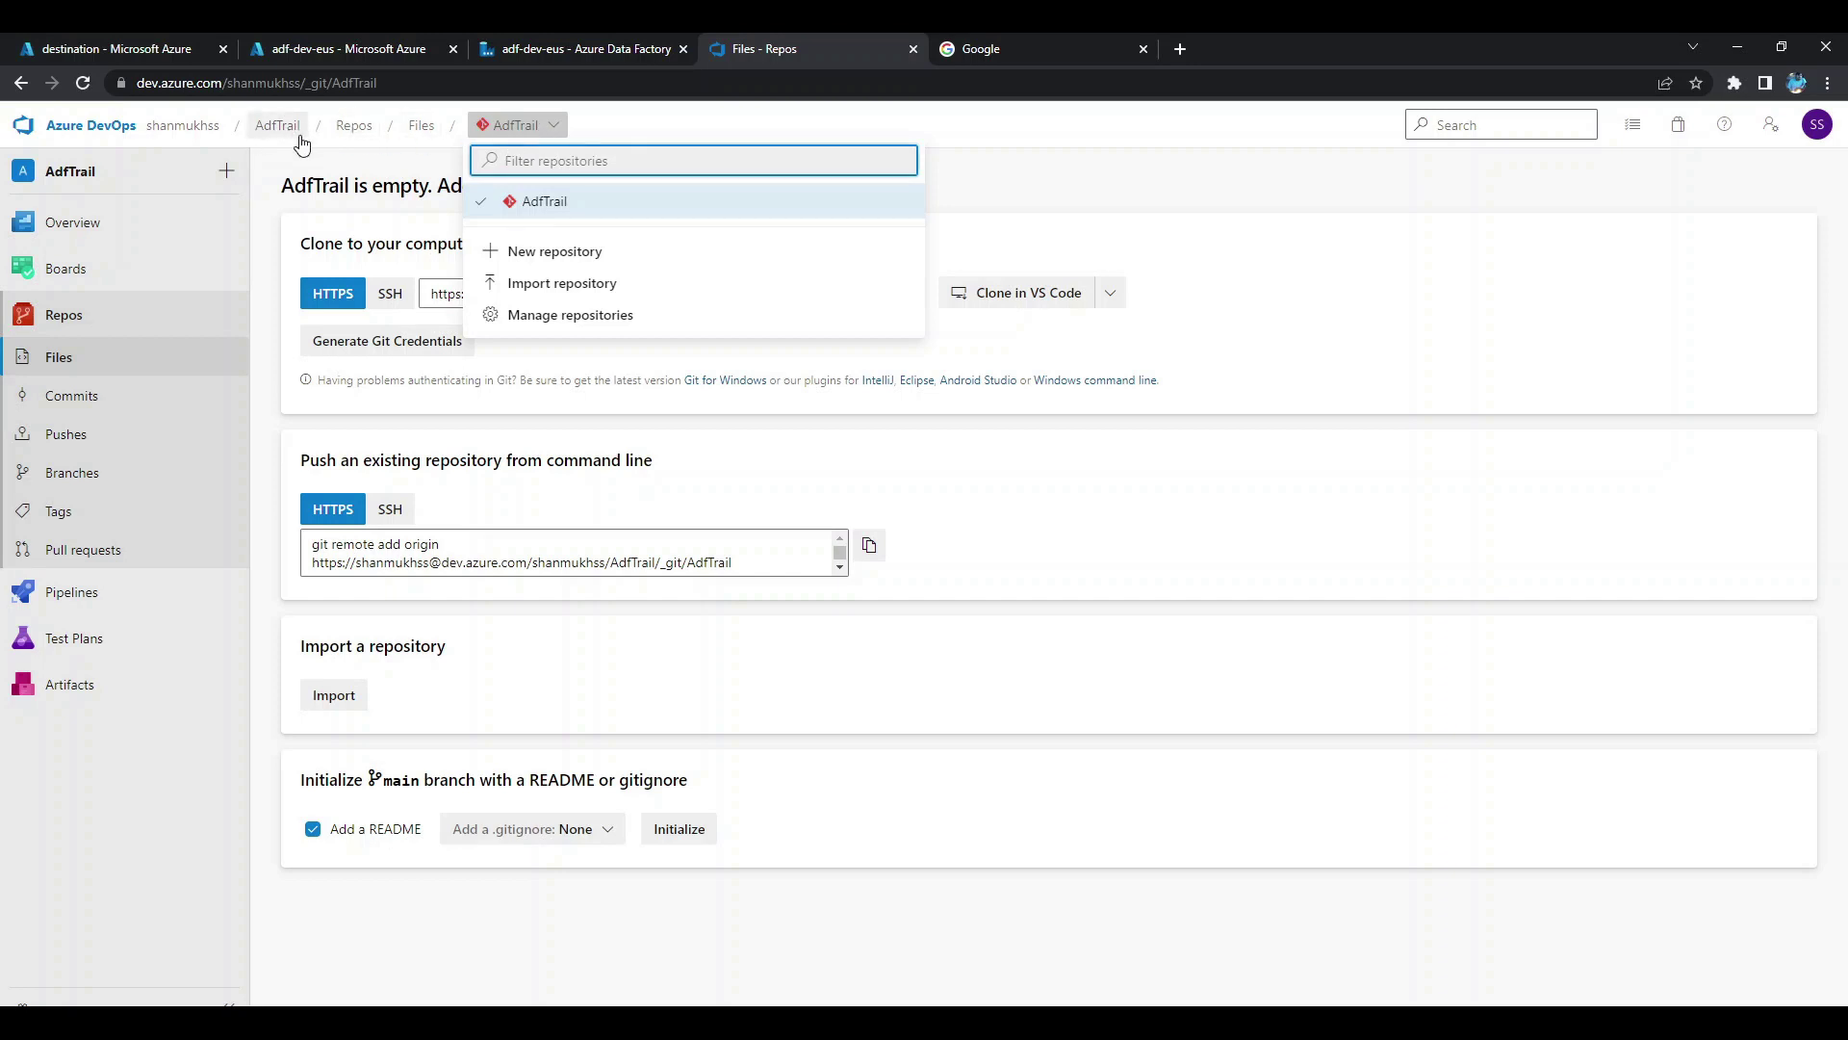
pyautogui.click(553, 253)
pyautogui.click(1475, 289)
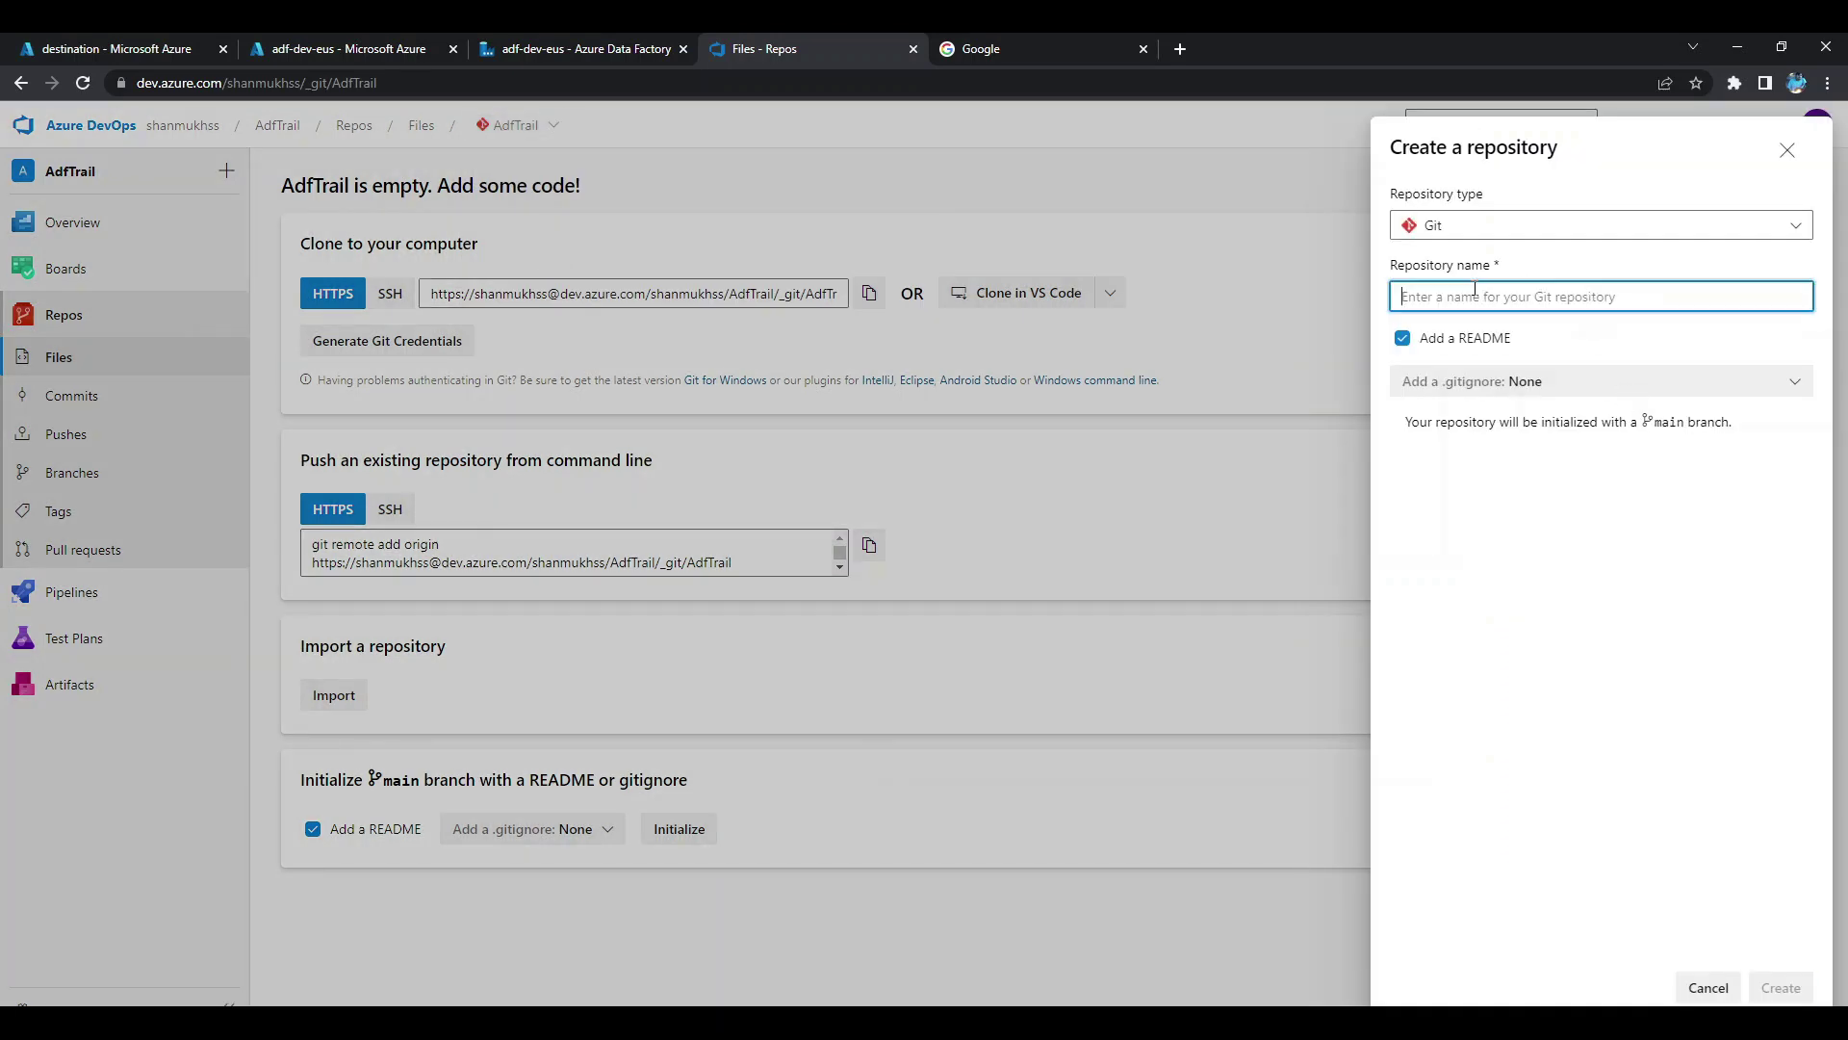
pyautogui.write('adTrailRepo')
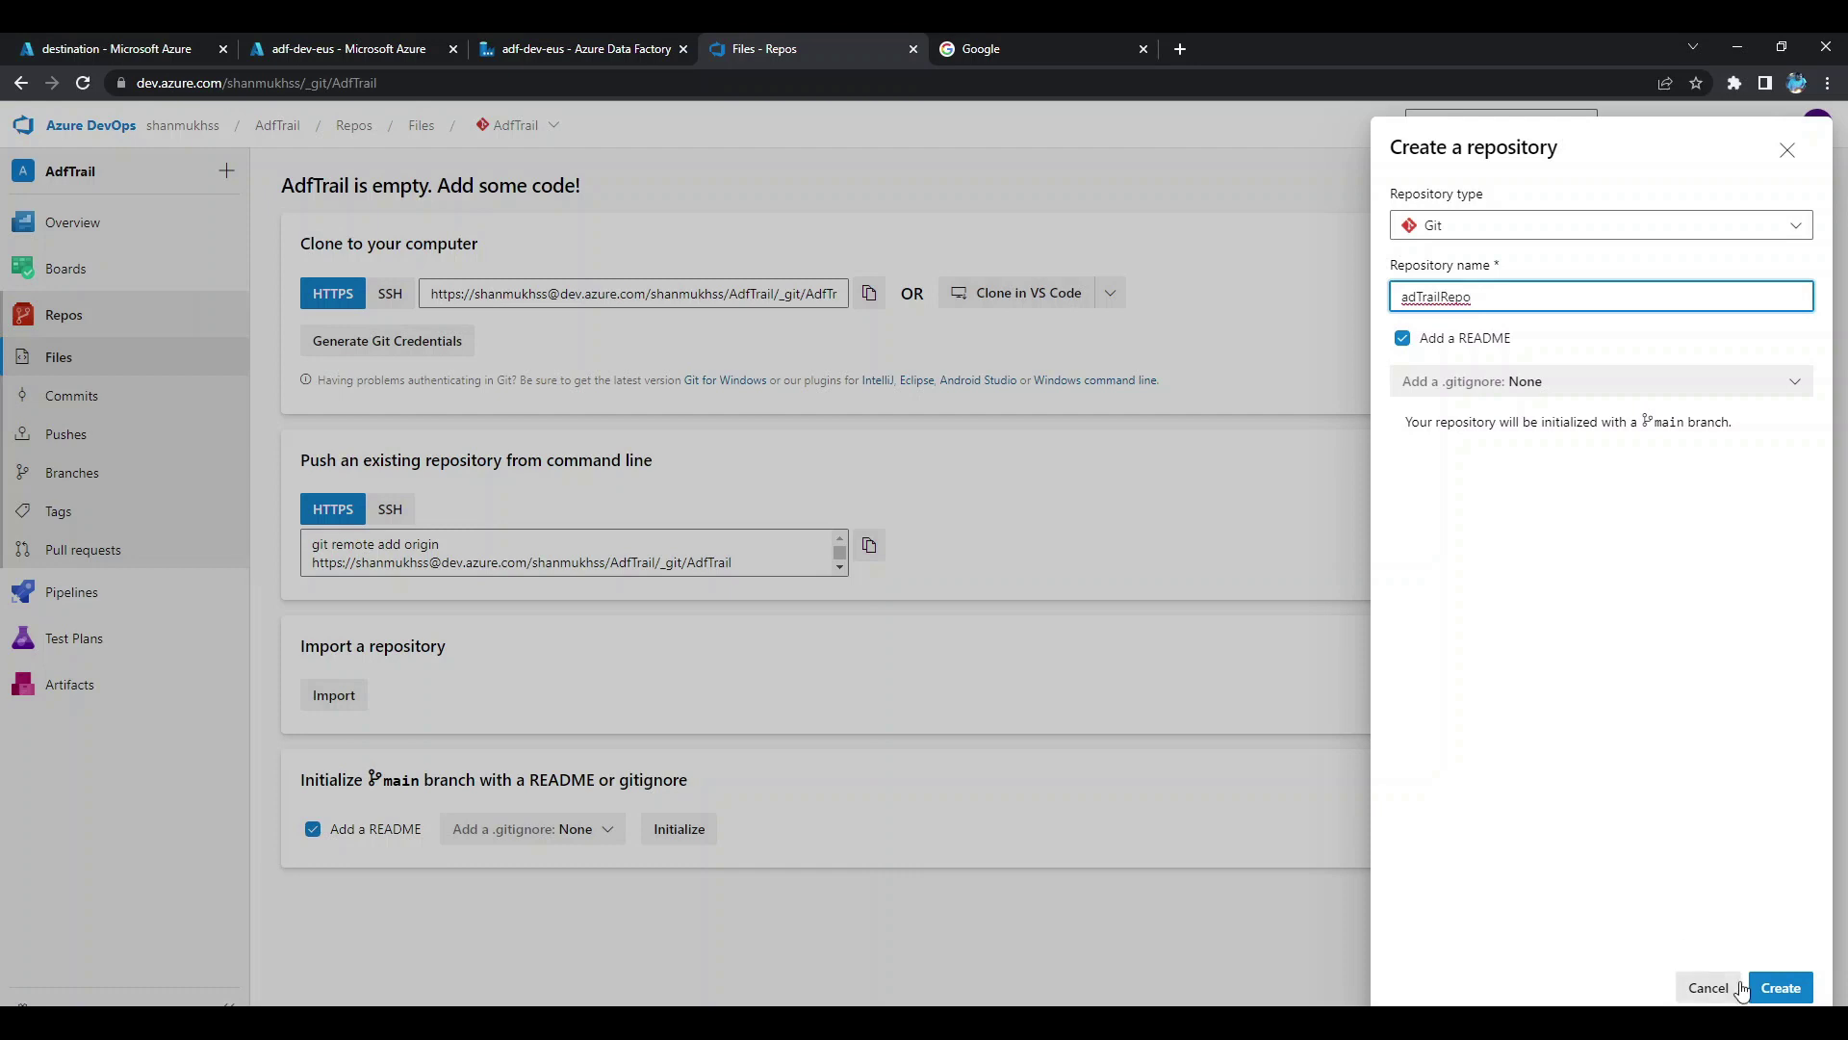
pyautogui.press('Return')
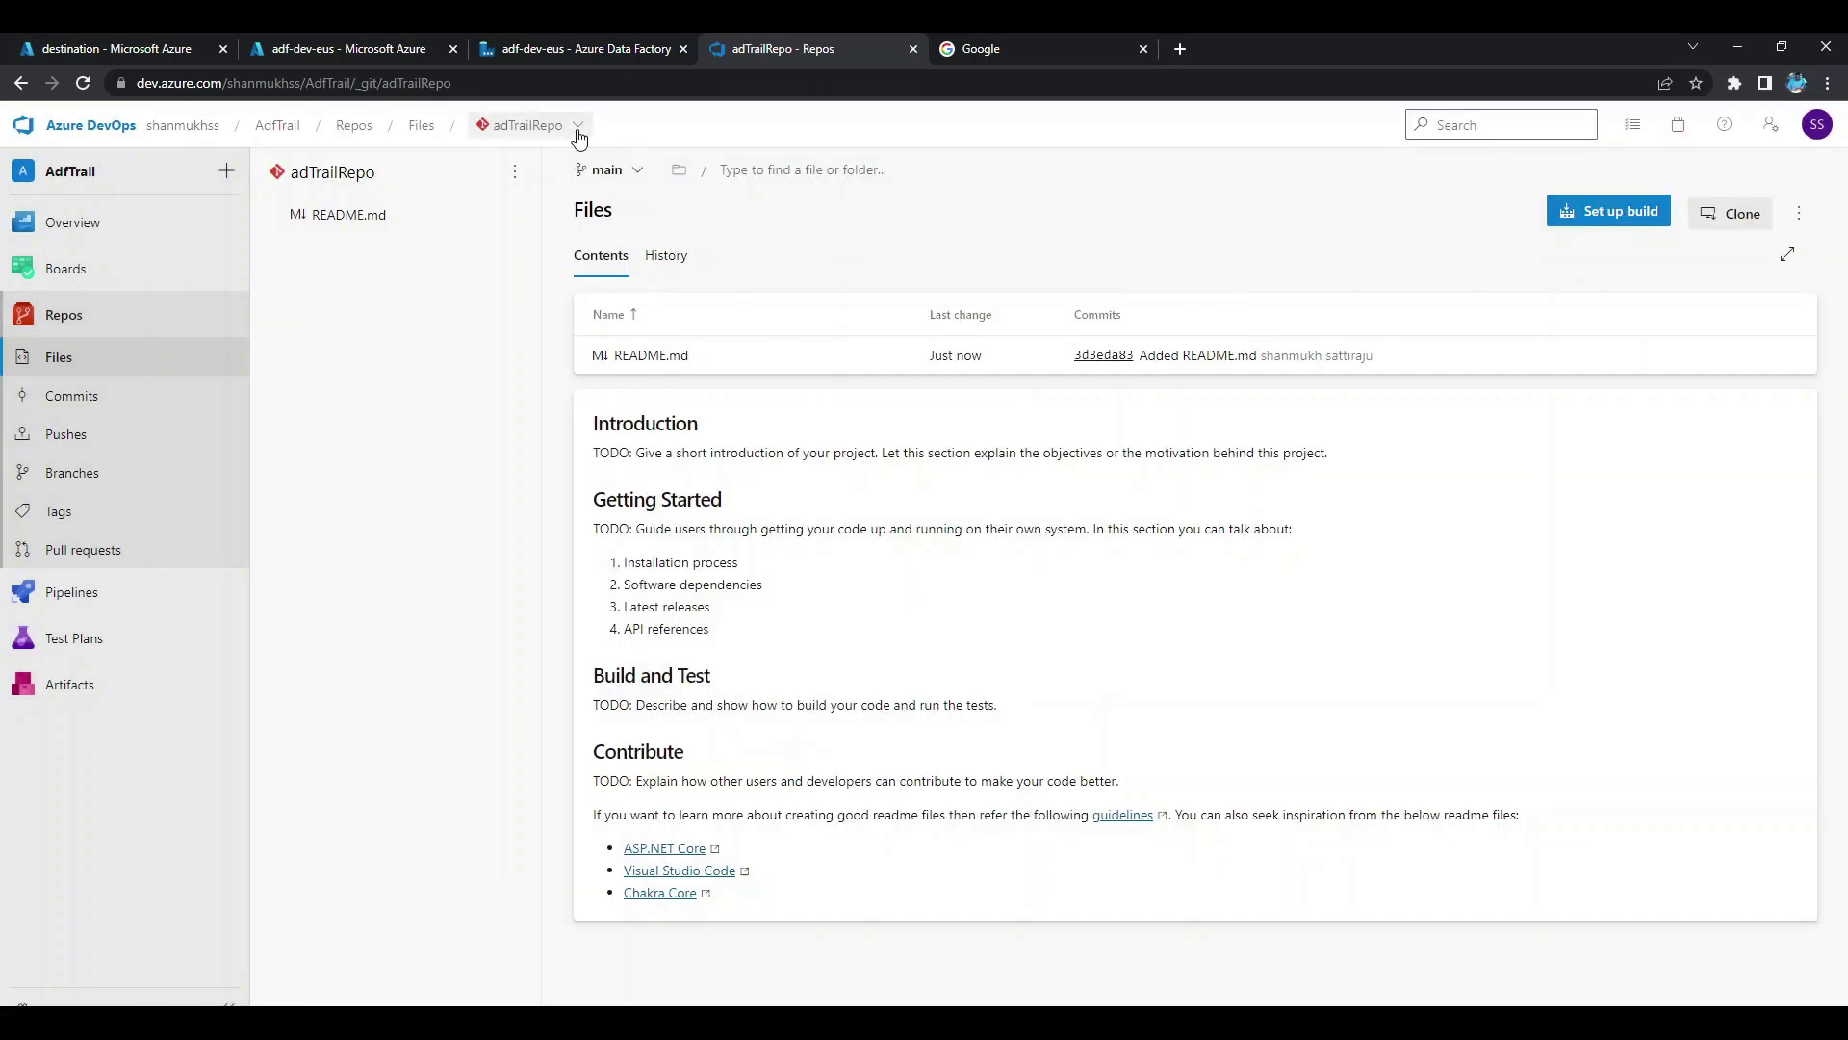
# Check the repositories of the AdfTrail project against the open repository configuration in Data Factory Studio.
pyautogui.click(578, 126)
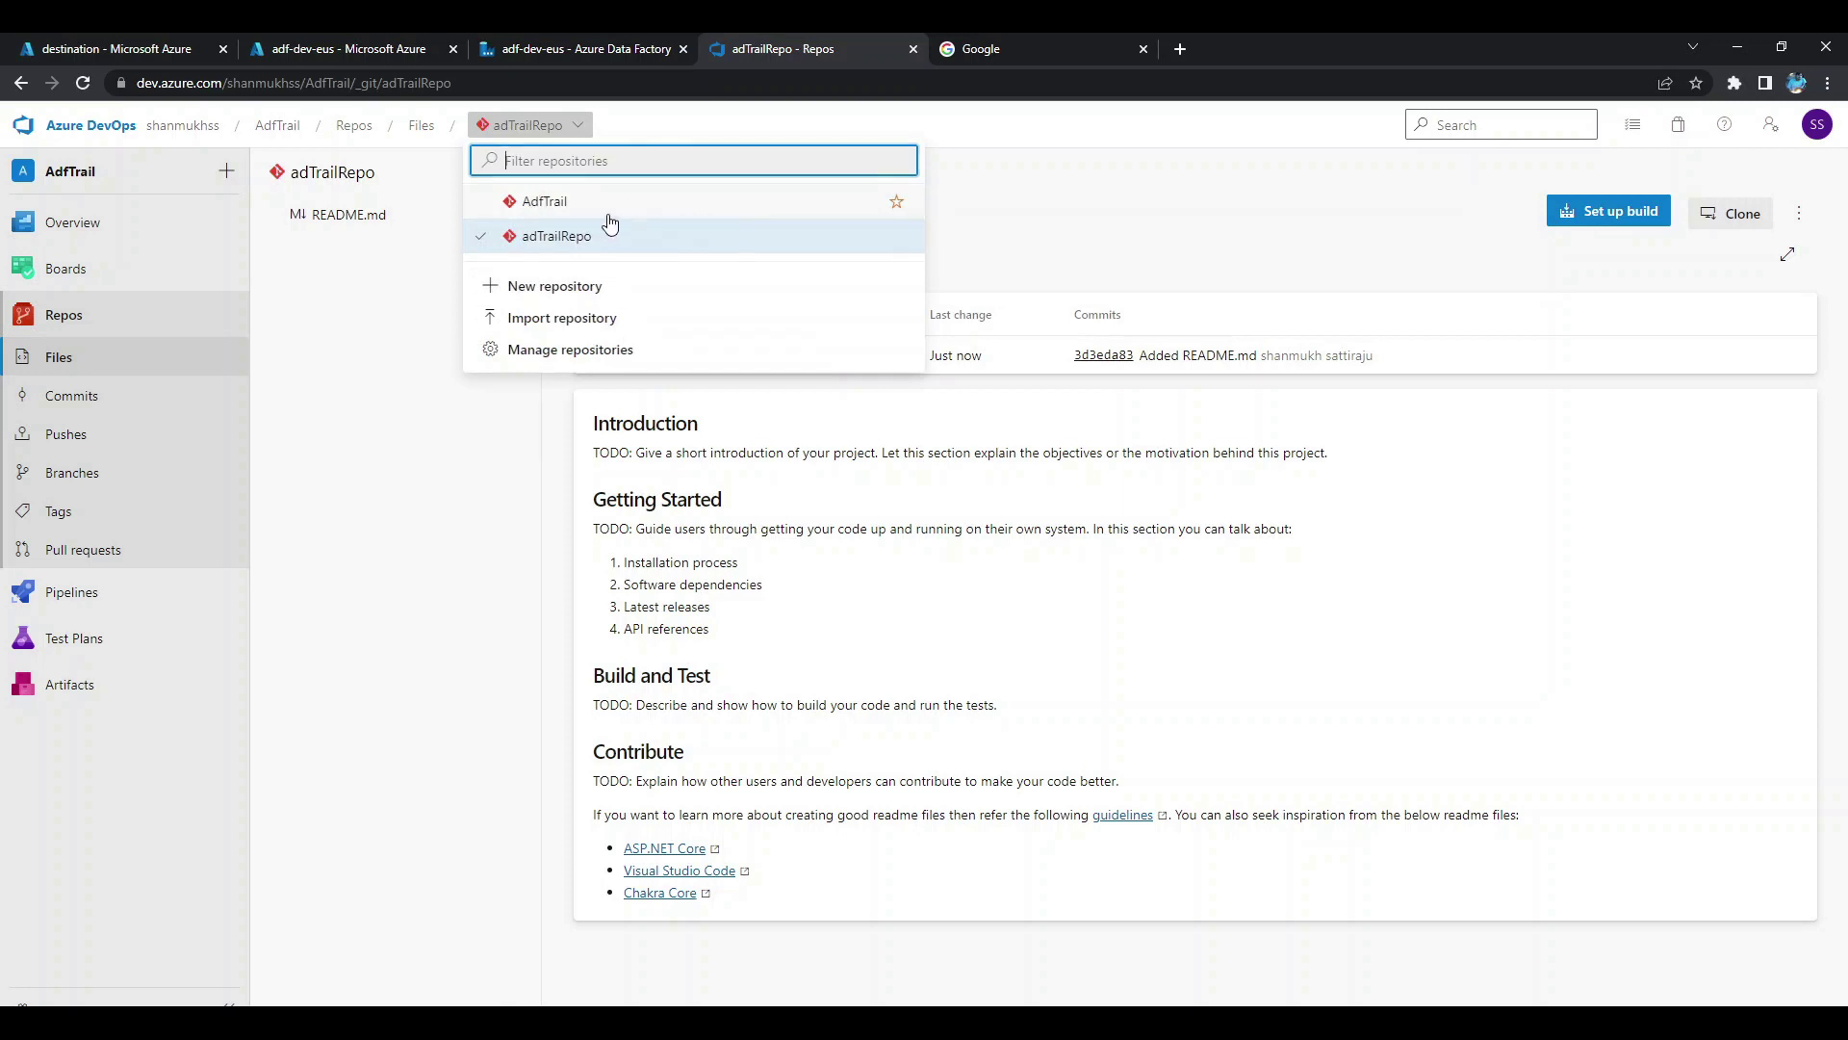
pyautogui.click(596, 50)
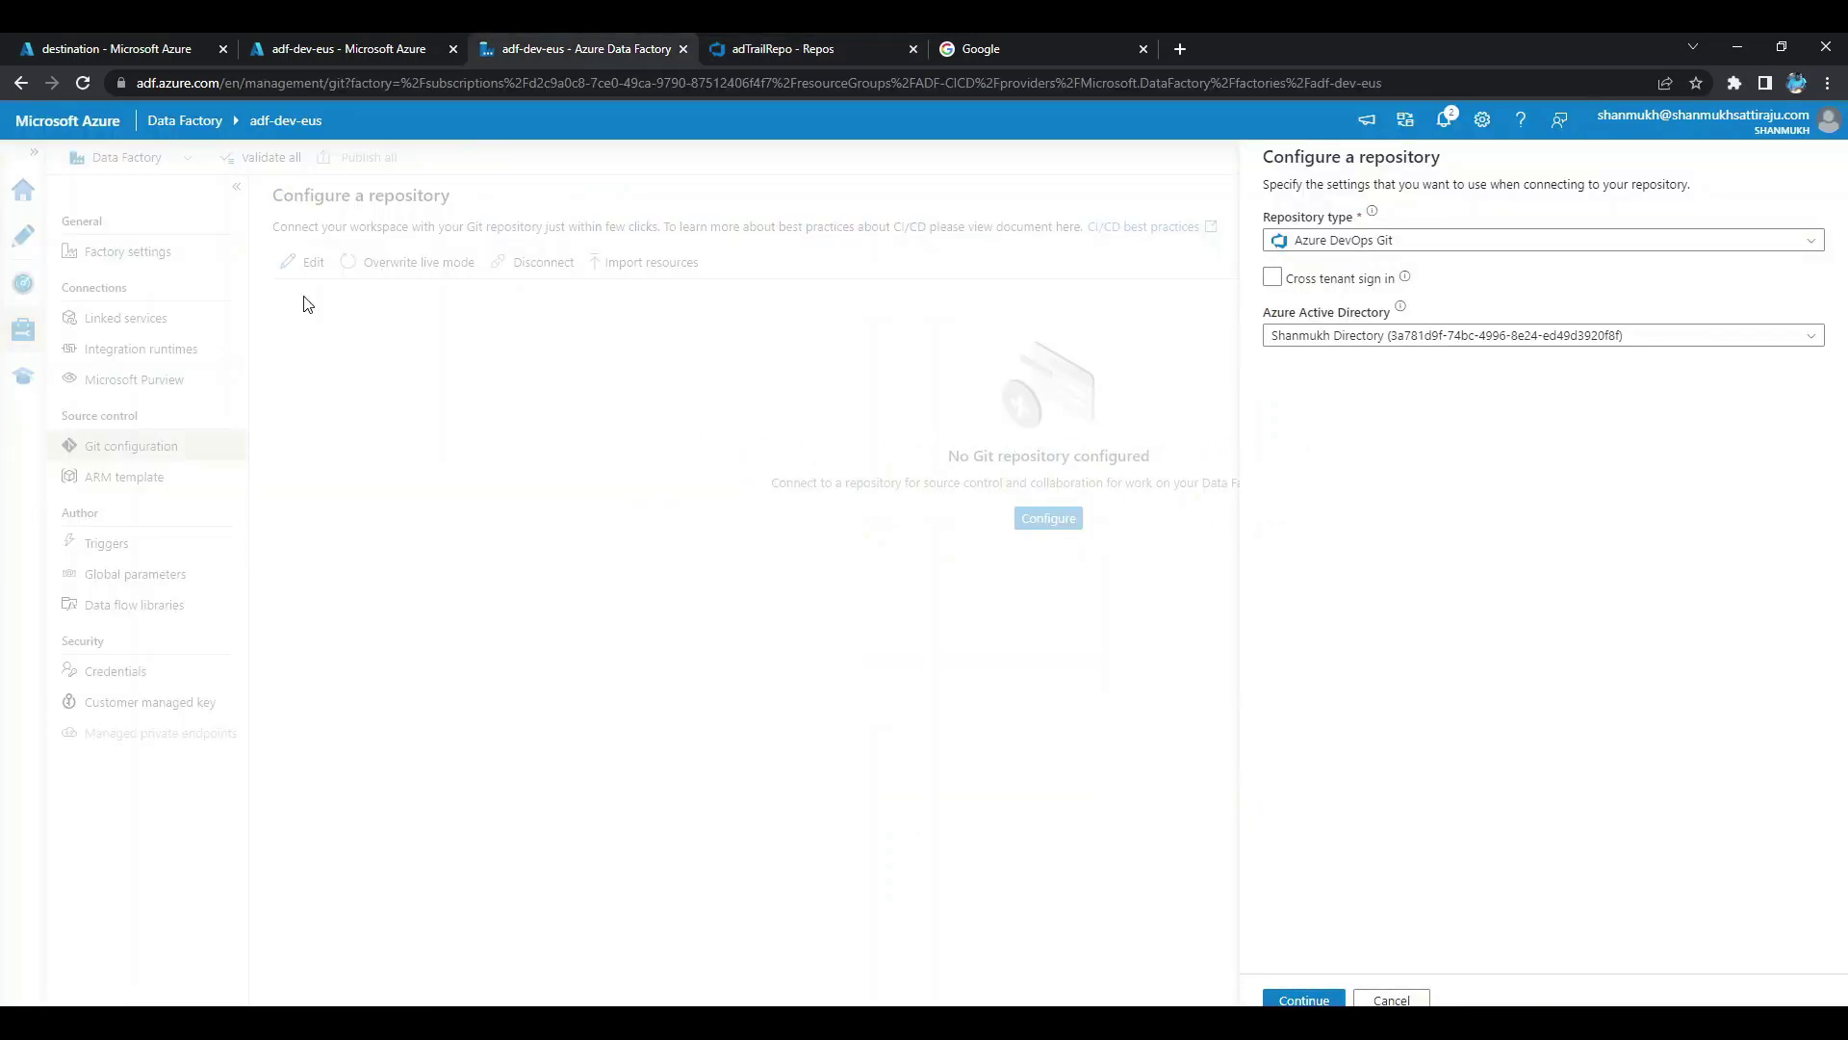
pyautogui.click(760, 50)
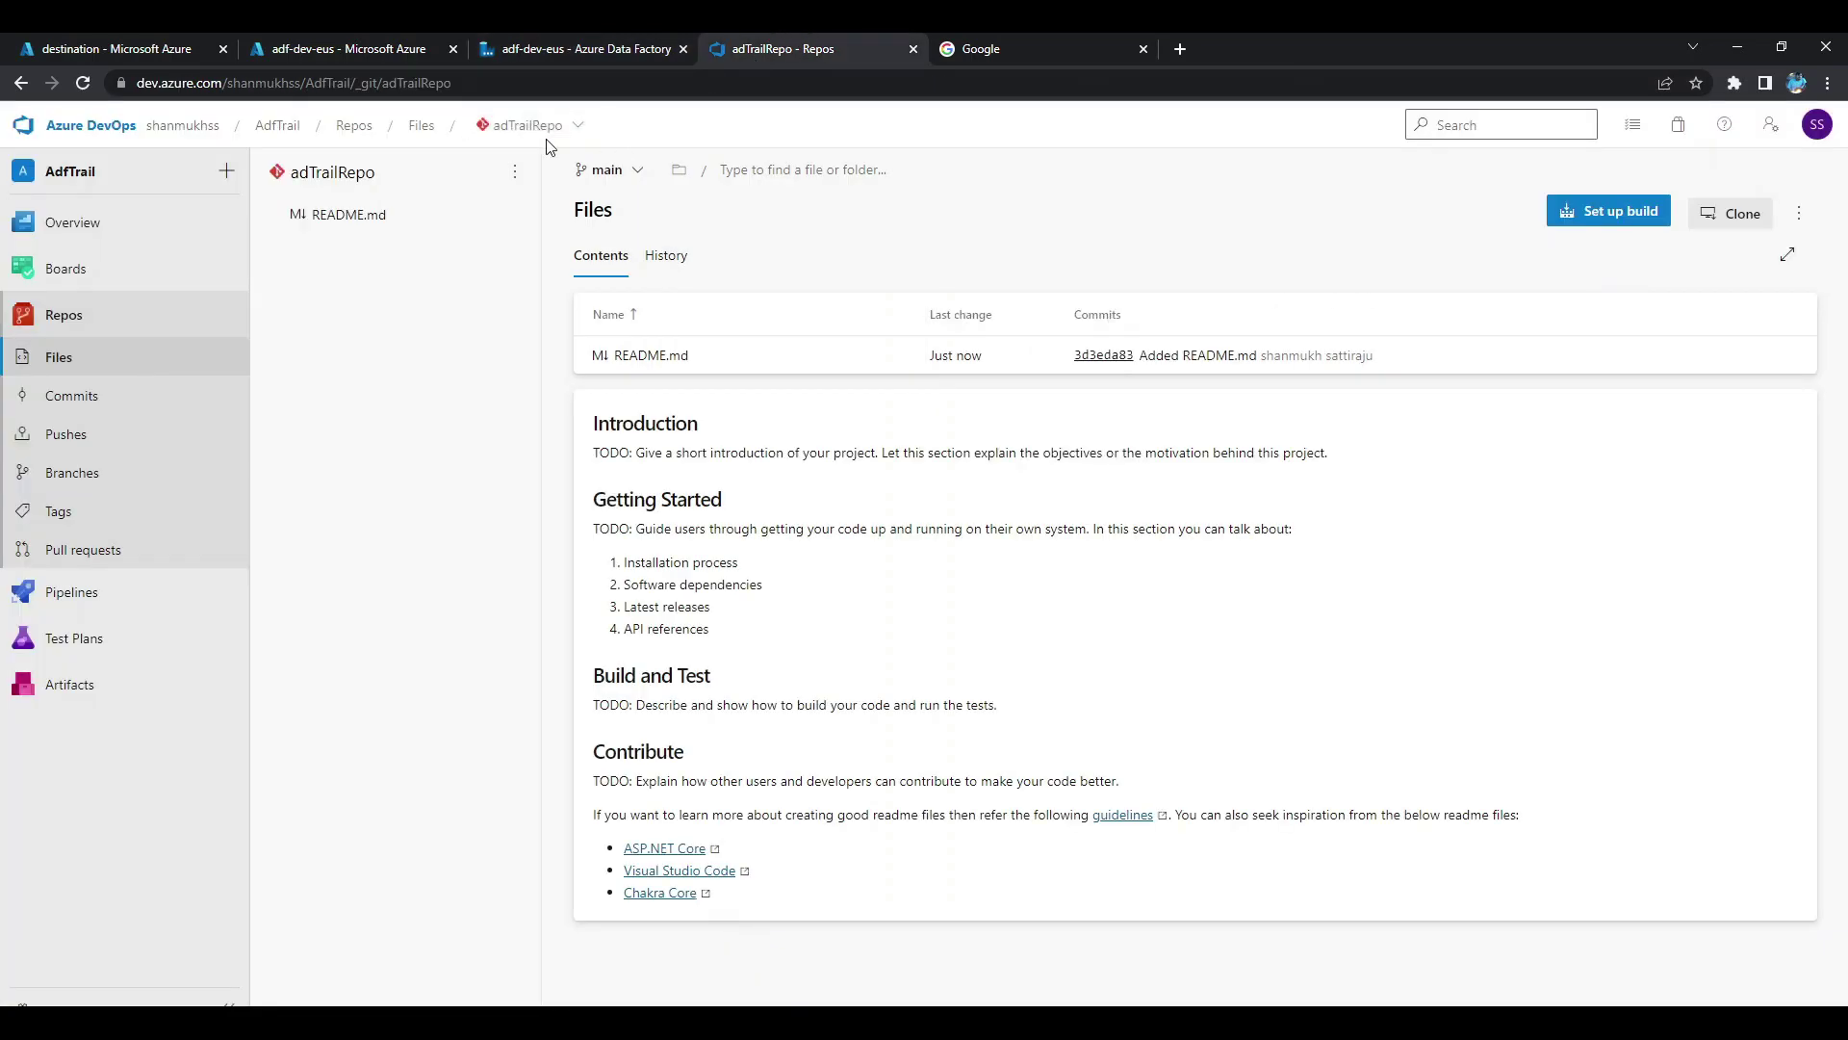
# Return to Data Factory Studio, choose the other Azure Active Directory tenant for the repository, and continue to the repository settings.
pyautogui.click(568, 40)
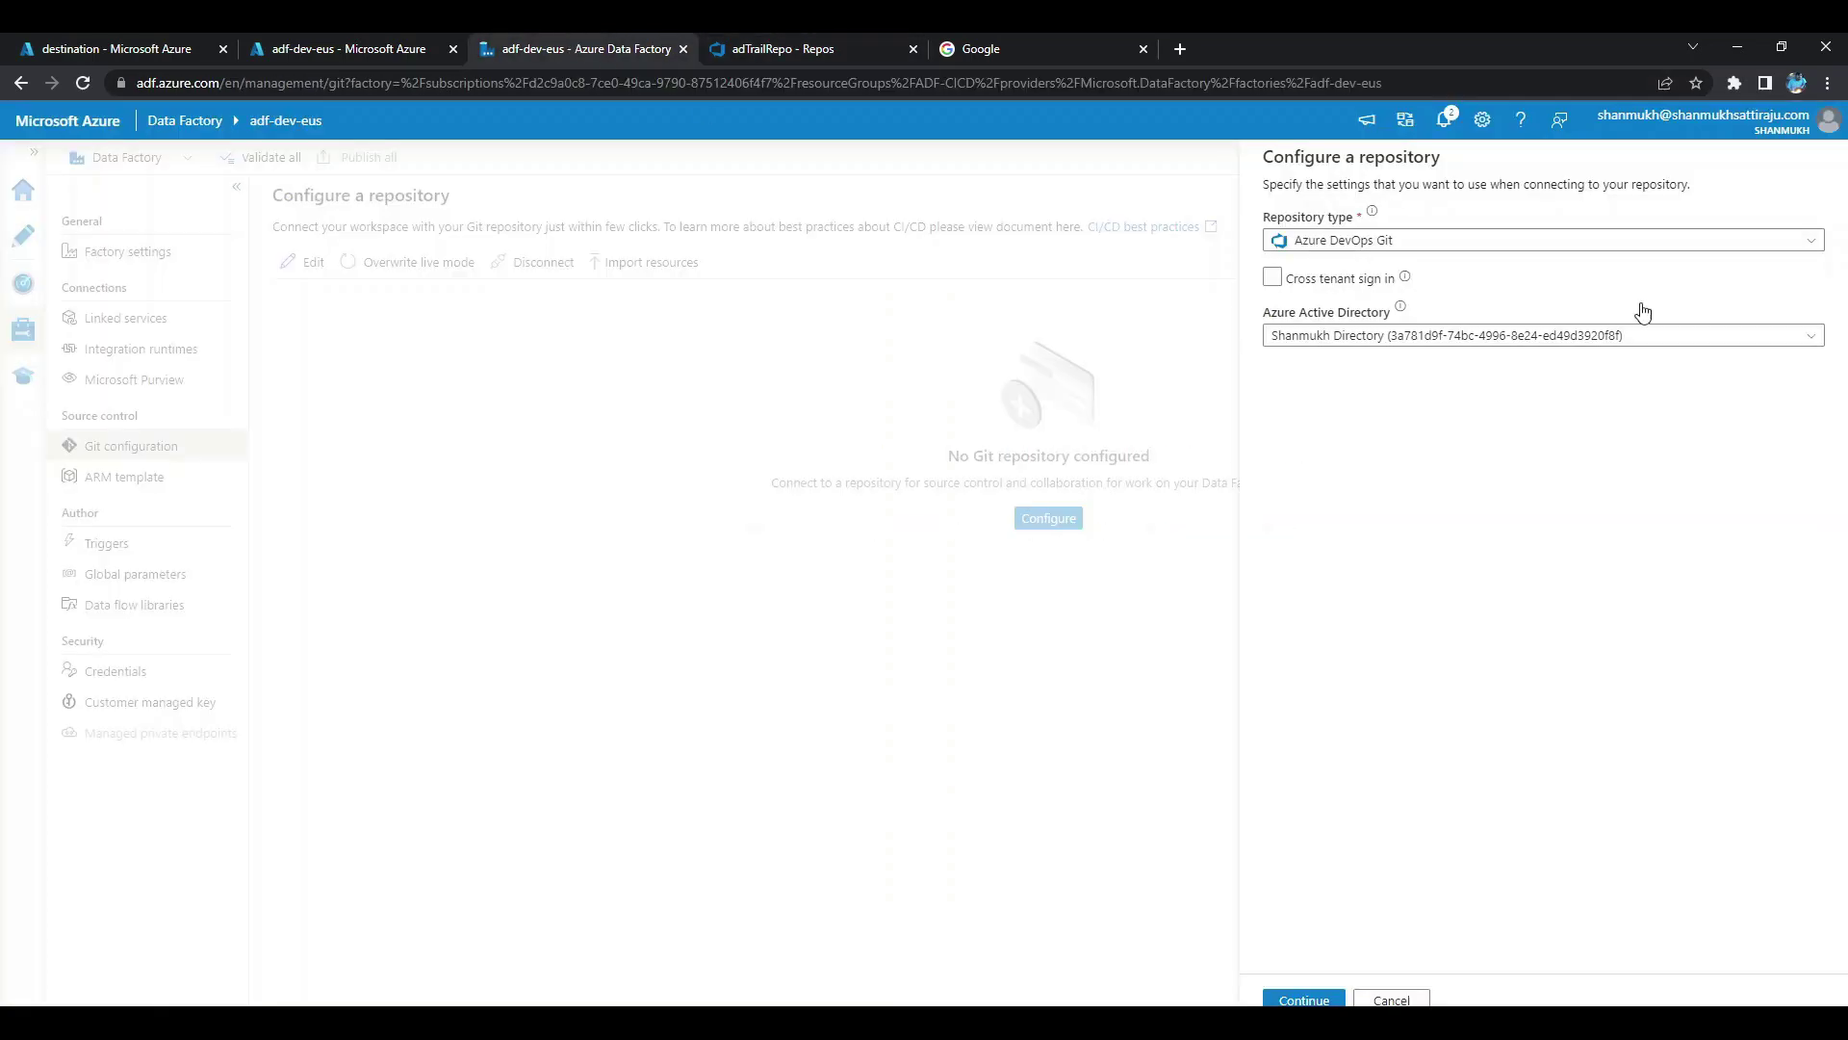
pyautogui.click(1403, 337)
pyautogui.click(1382, 404)
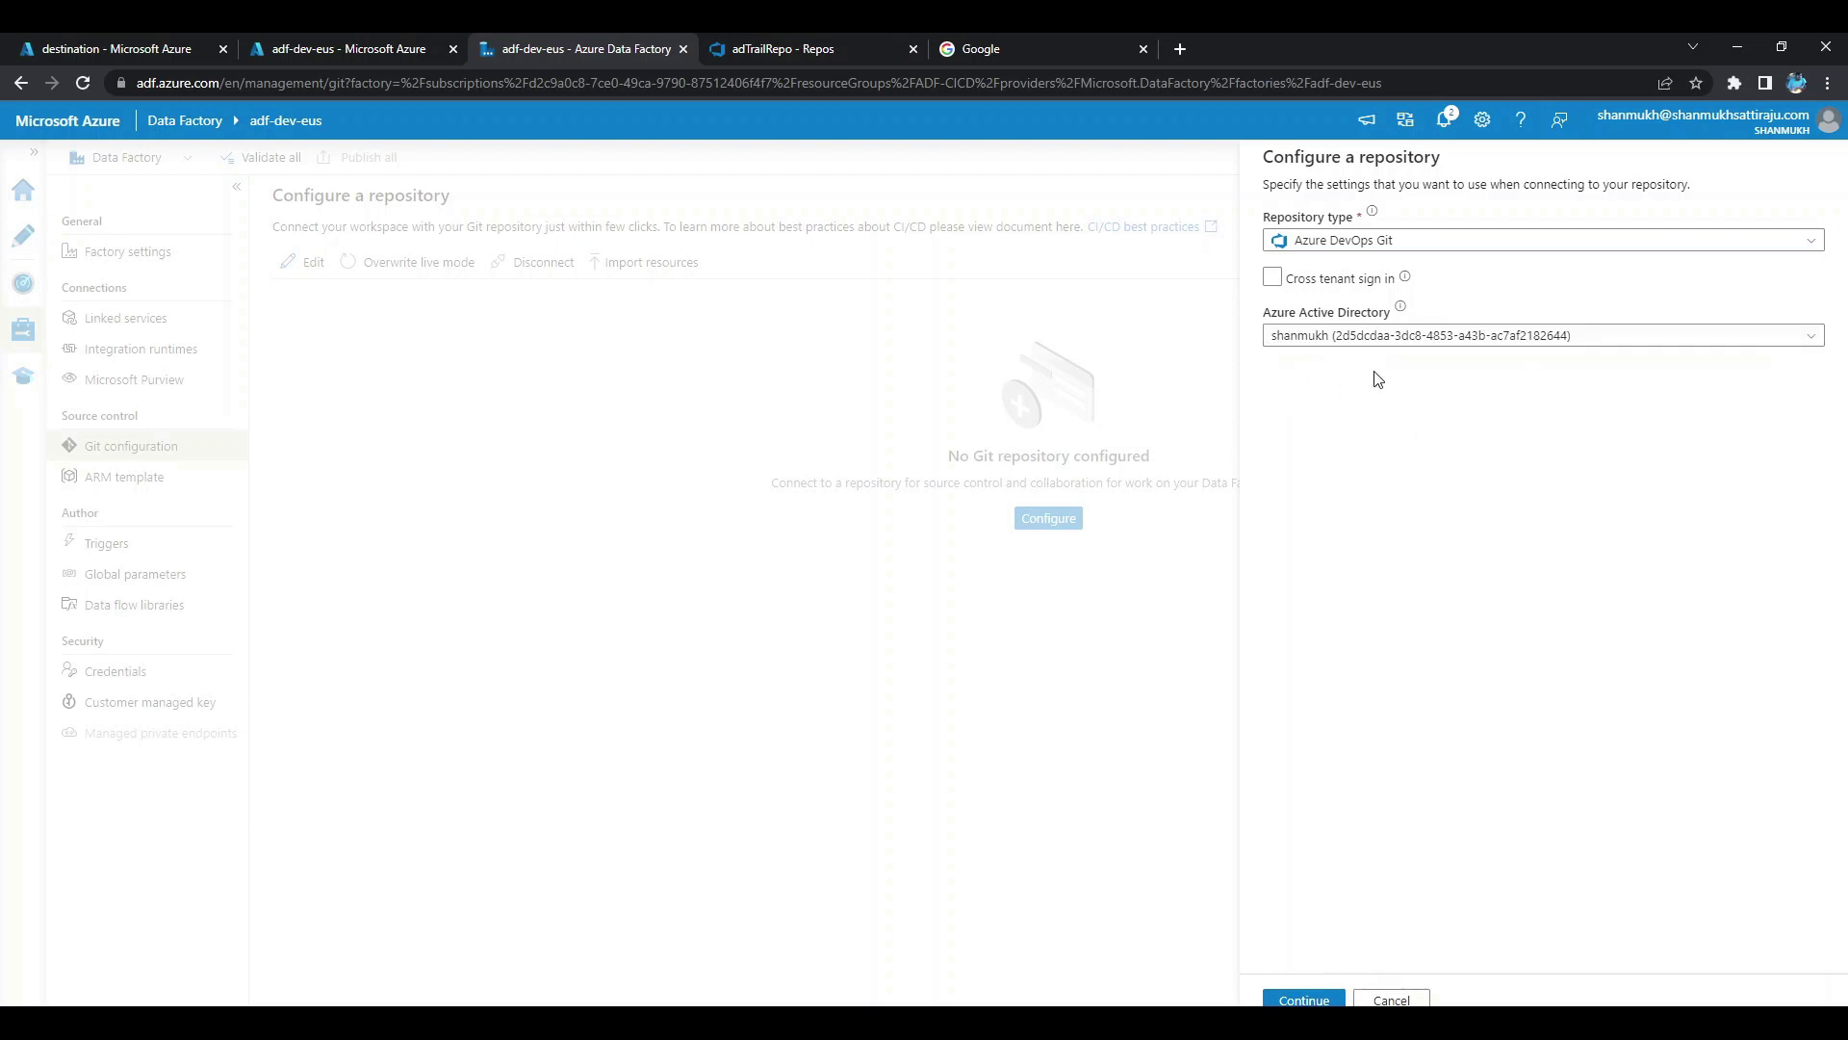
pyautogui.click(1311, 1000)
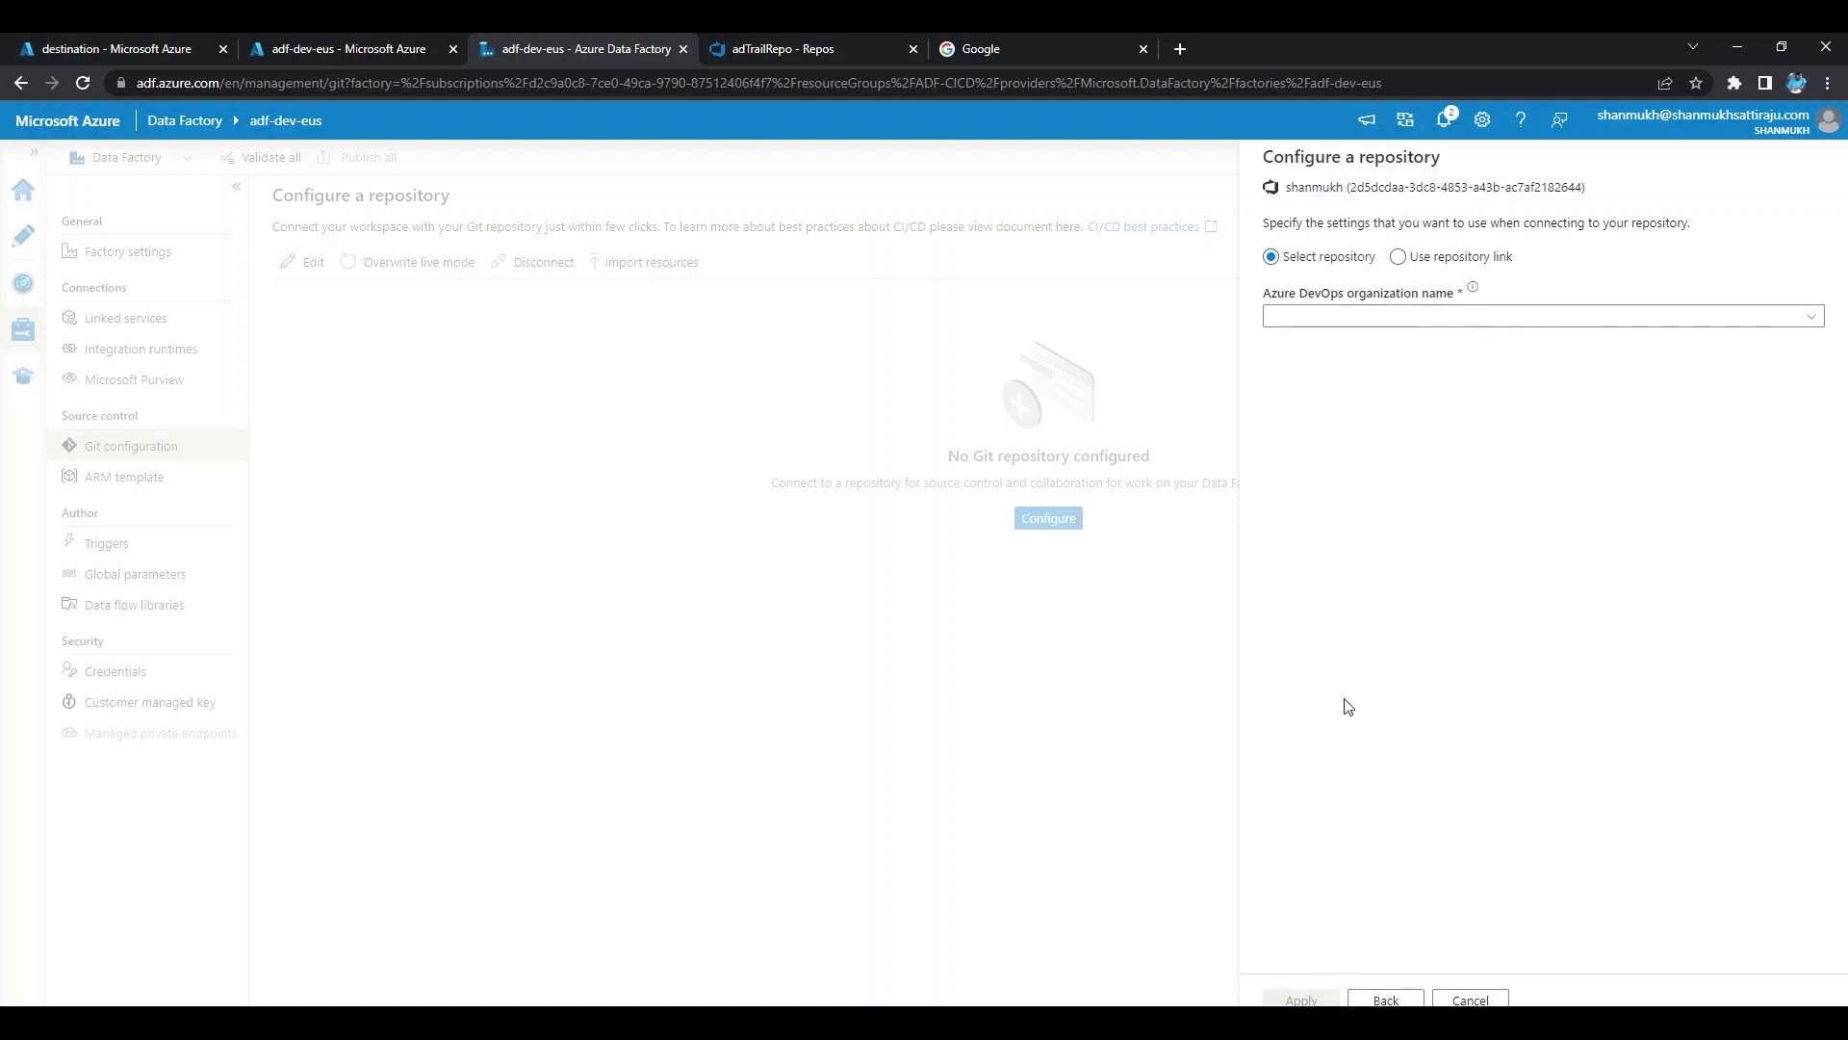
# Check the organization name in the Azure DevOps address and select that organization in the Data Factory repository settings.
pyautogui.click(1436, 318)
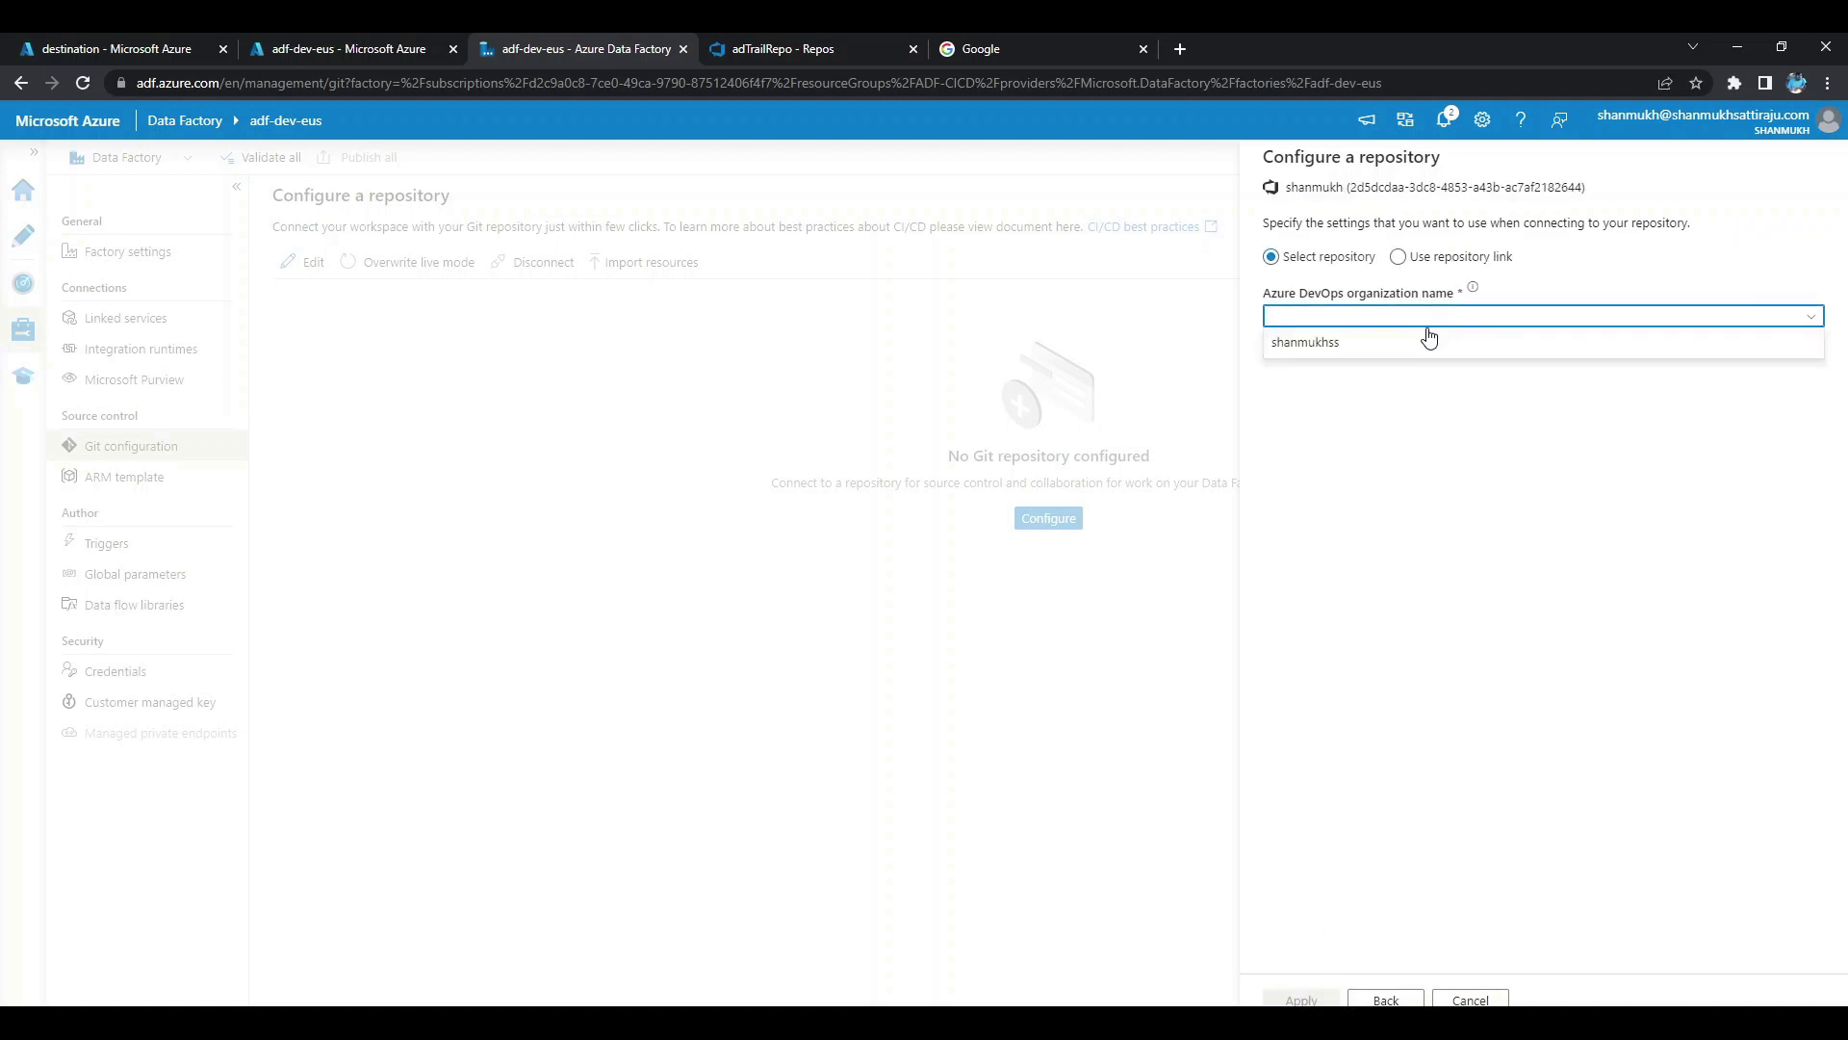
pyautogui.click(783, 48)
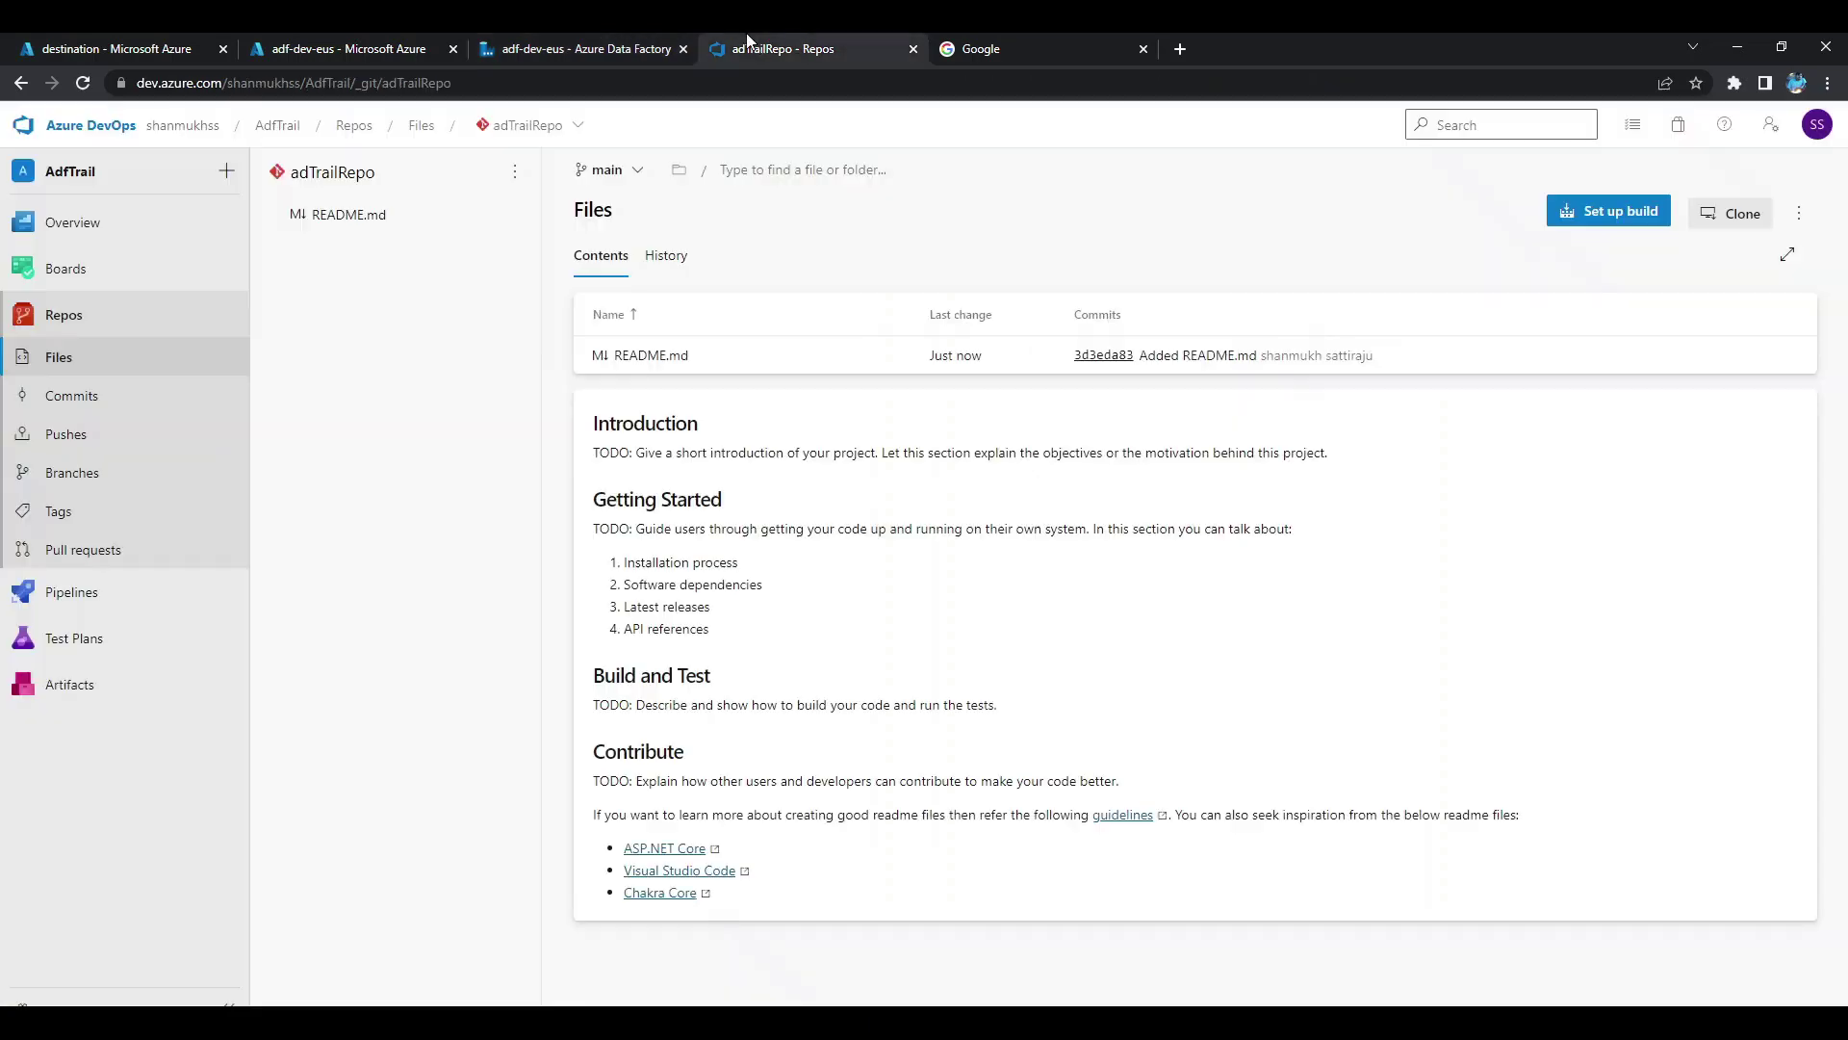
pyautogui.click(236, 86)
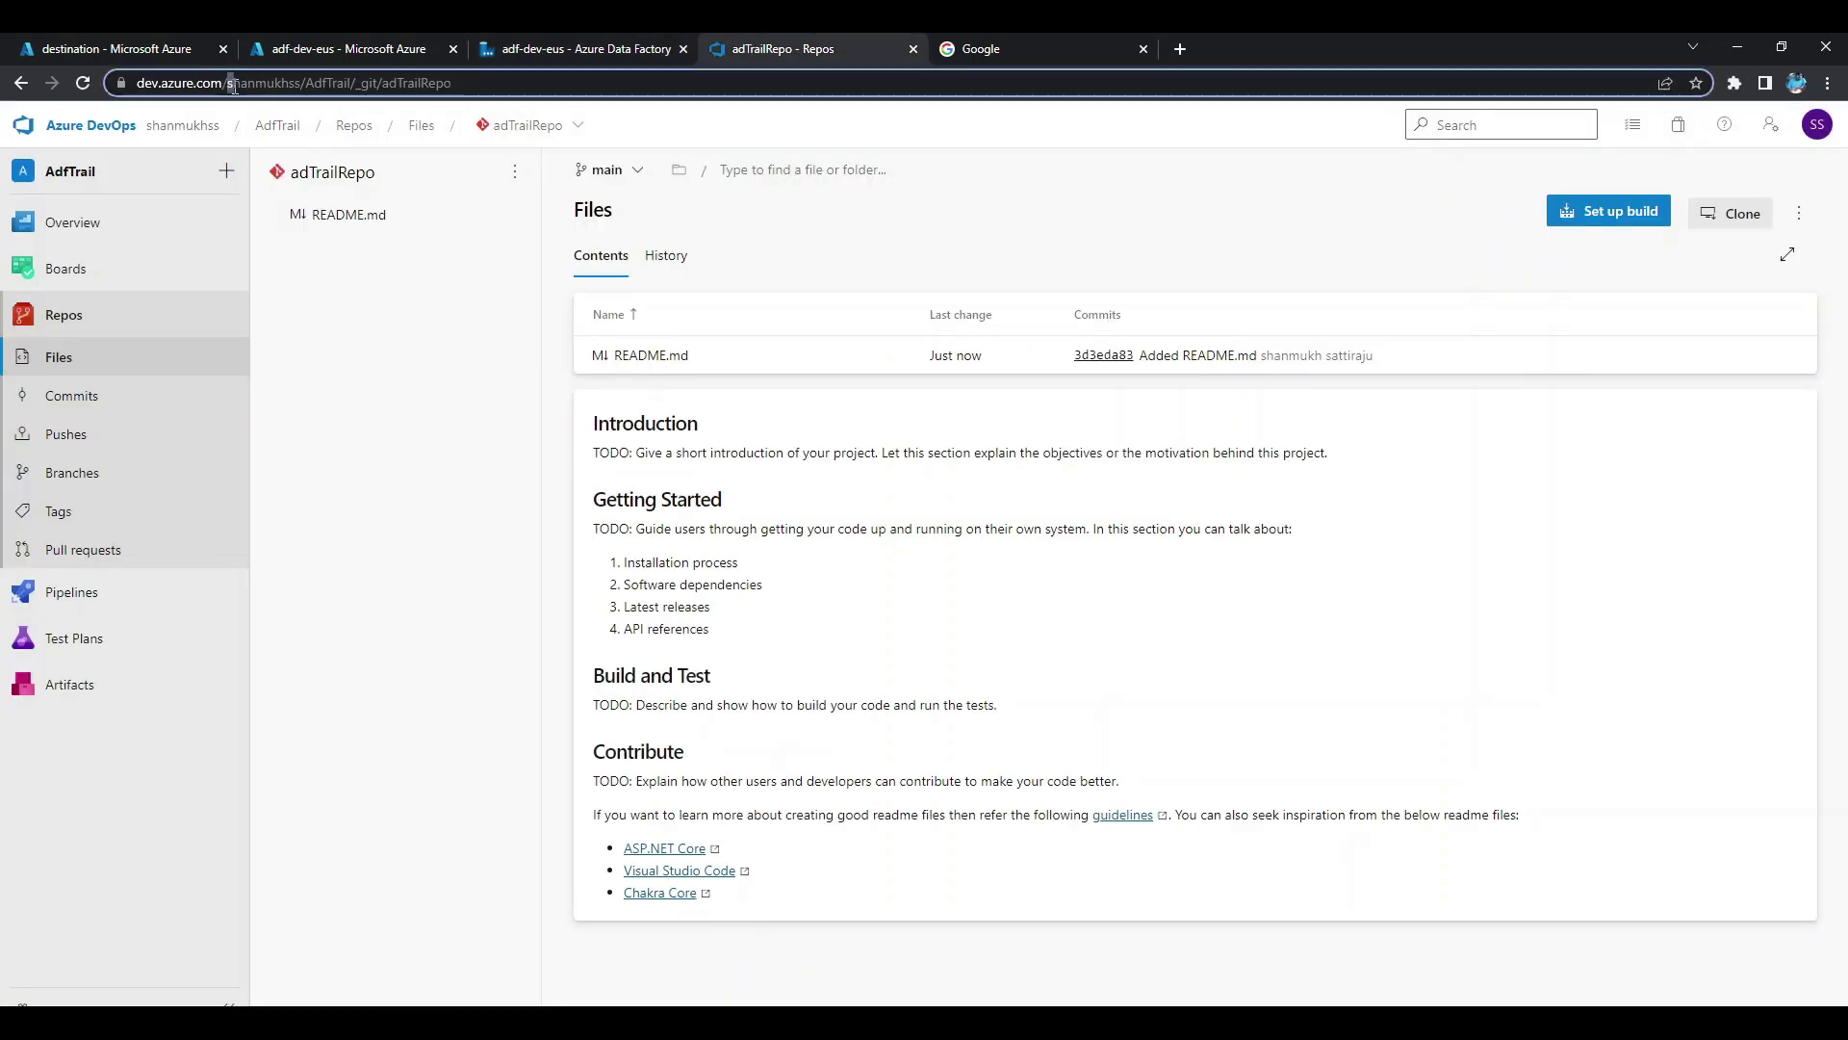
pyautogui.doubleClick(306, 85)
pyautogui.click(587, 48)
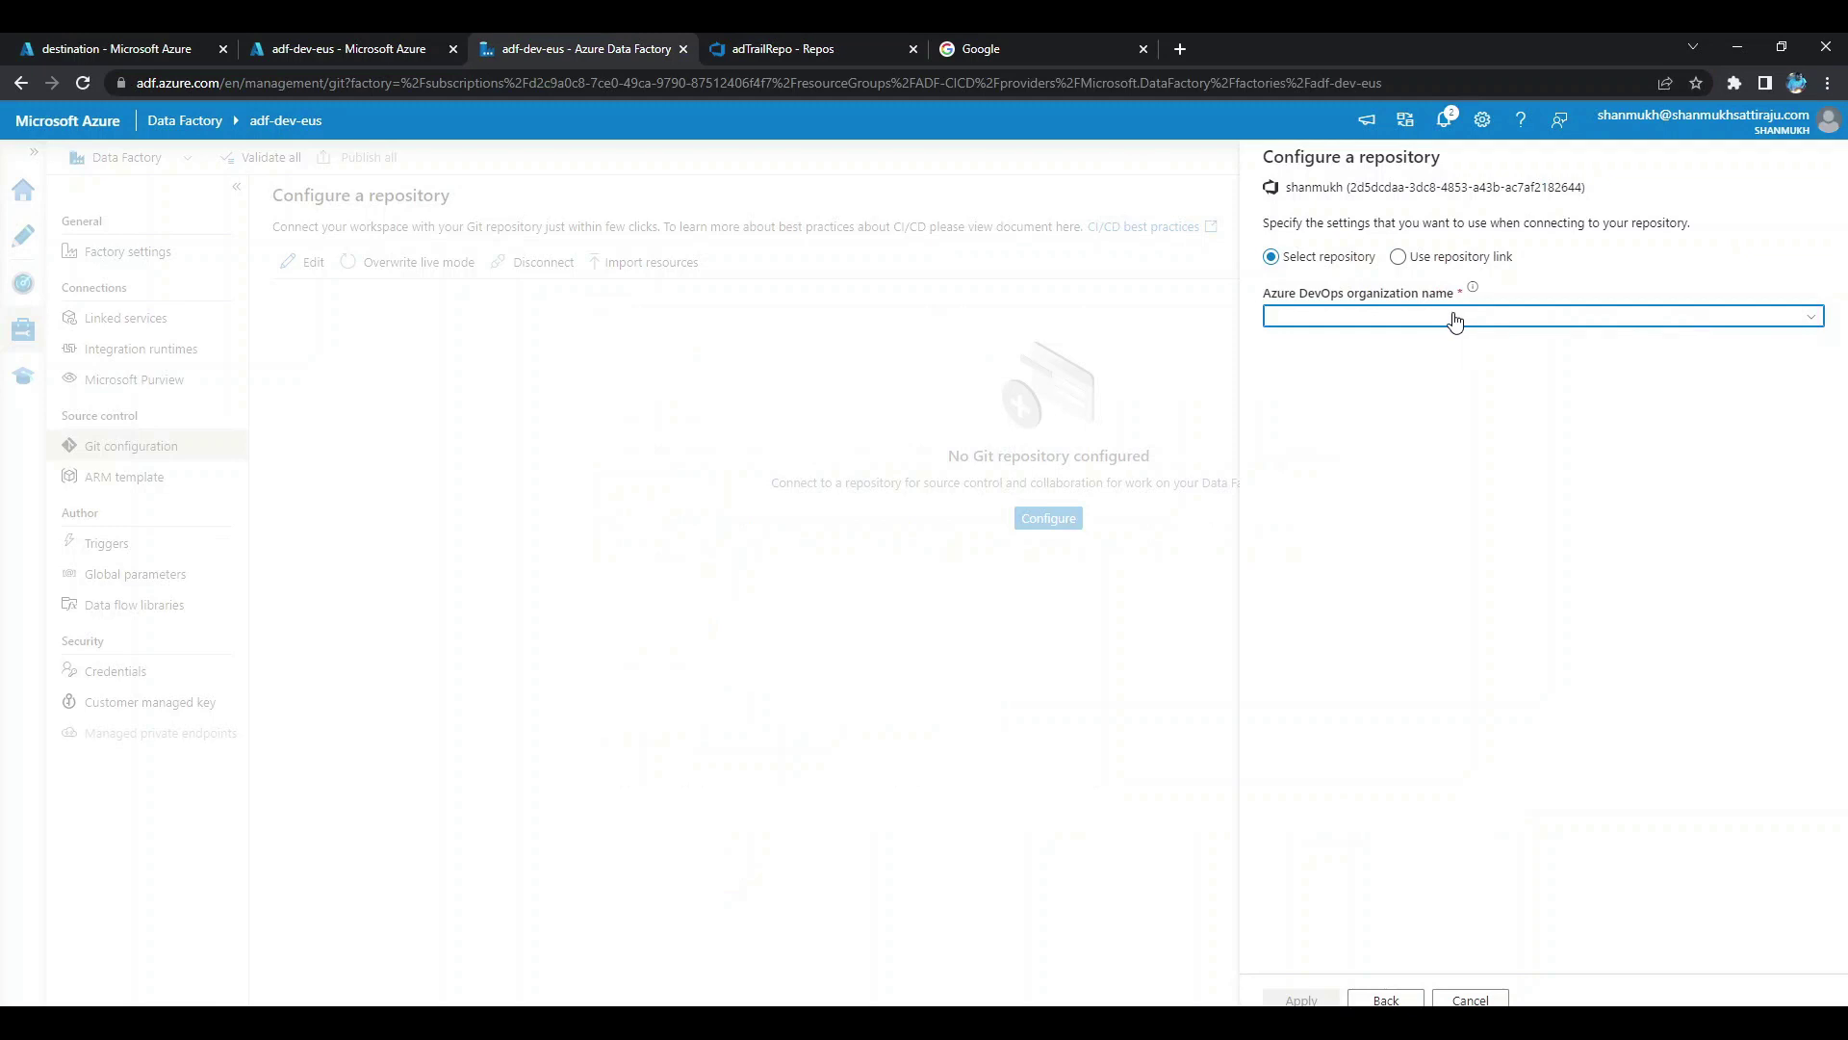
pyautogui.click(1349, 315)
pyautogui.click(1341, 349)
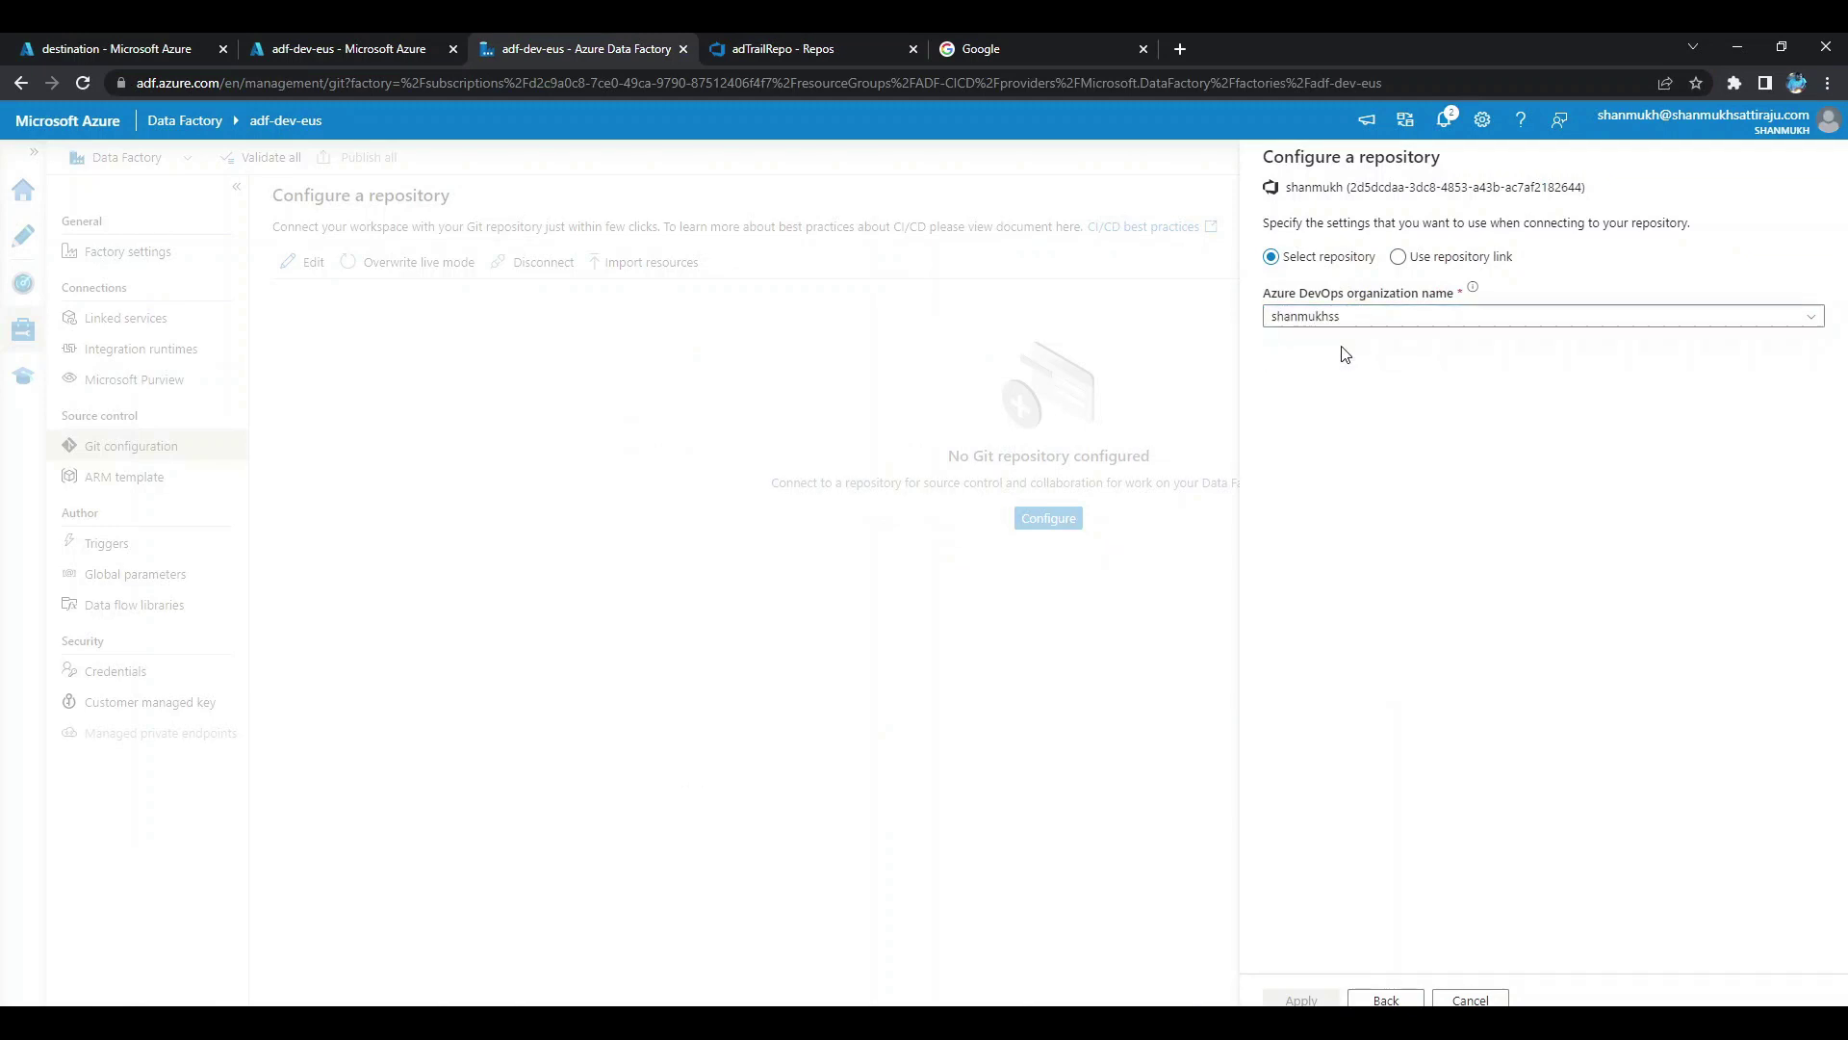
# Select the AdfTrail project and adTrailRepo repository, with main as the collaboration branch.
pyautogui.click(1323, 380)
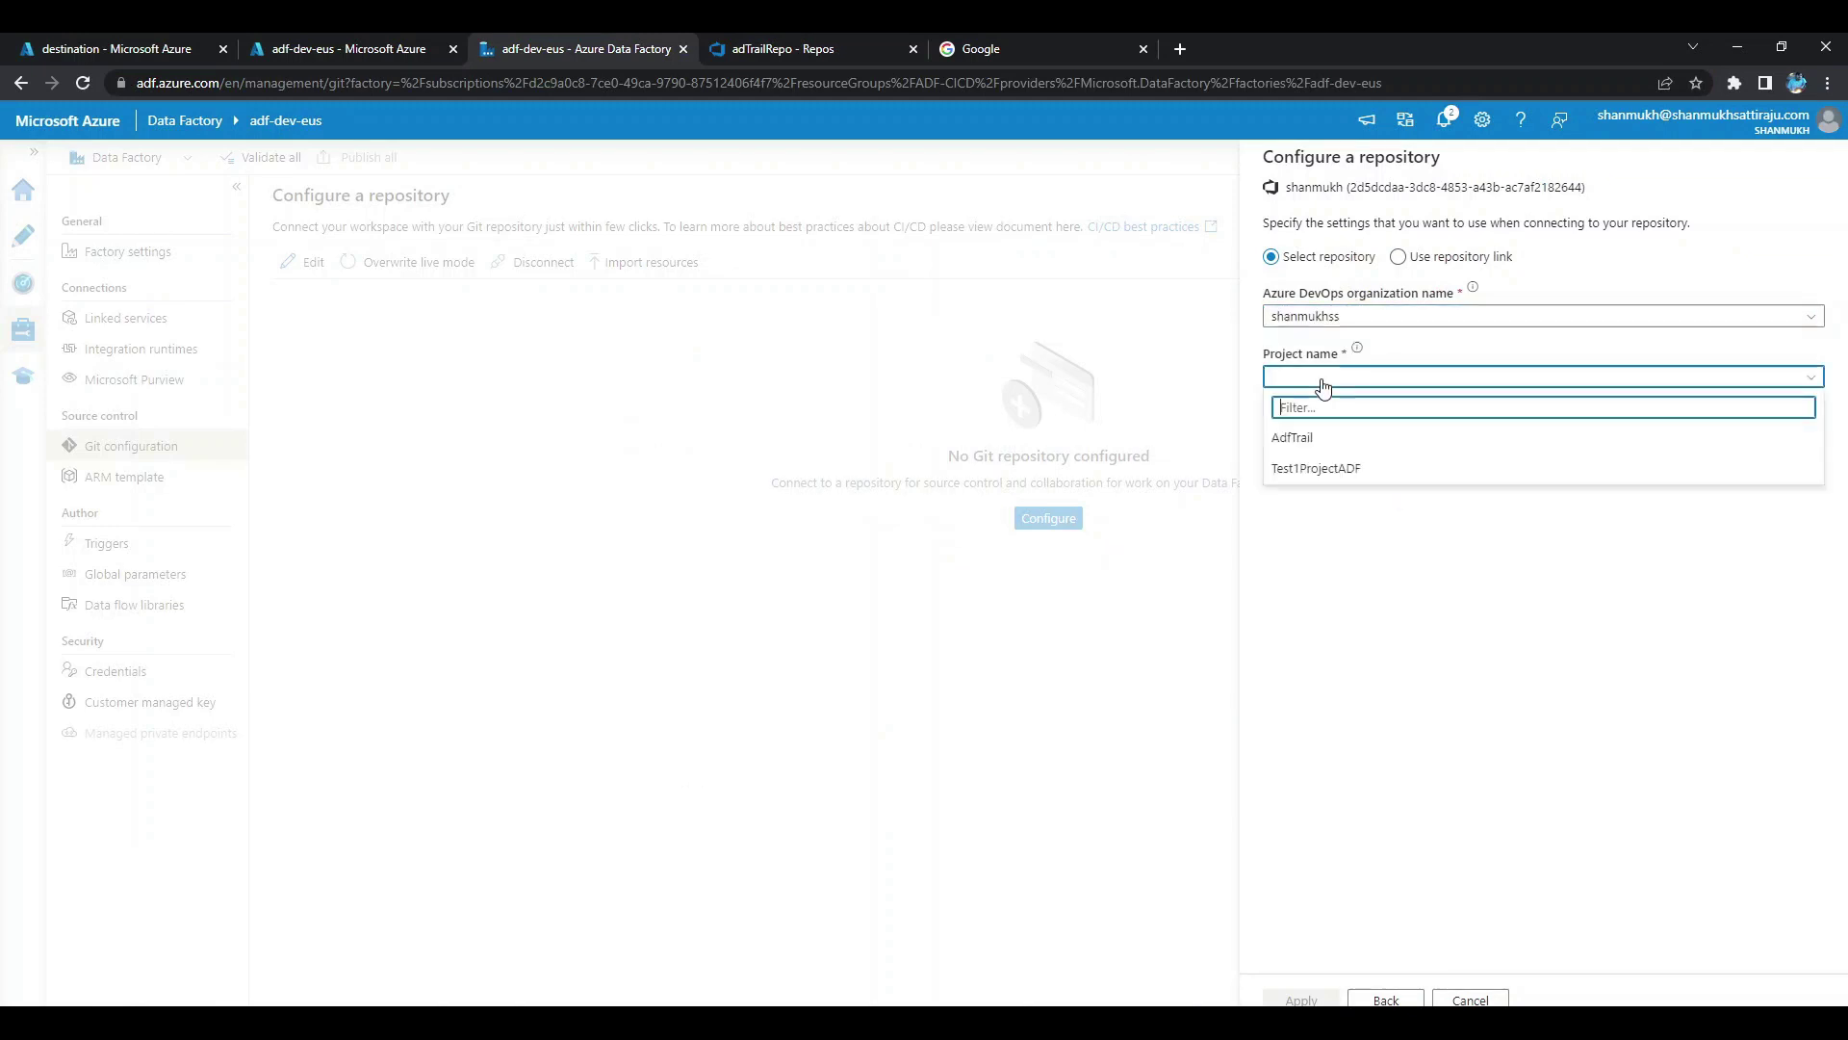
pyautogui.click(1331, 446)
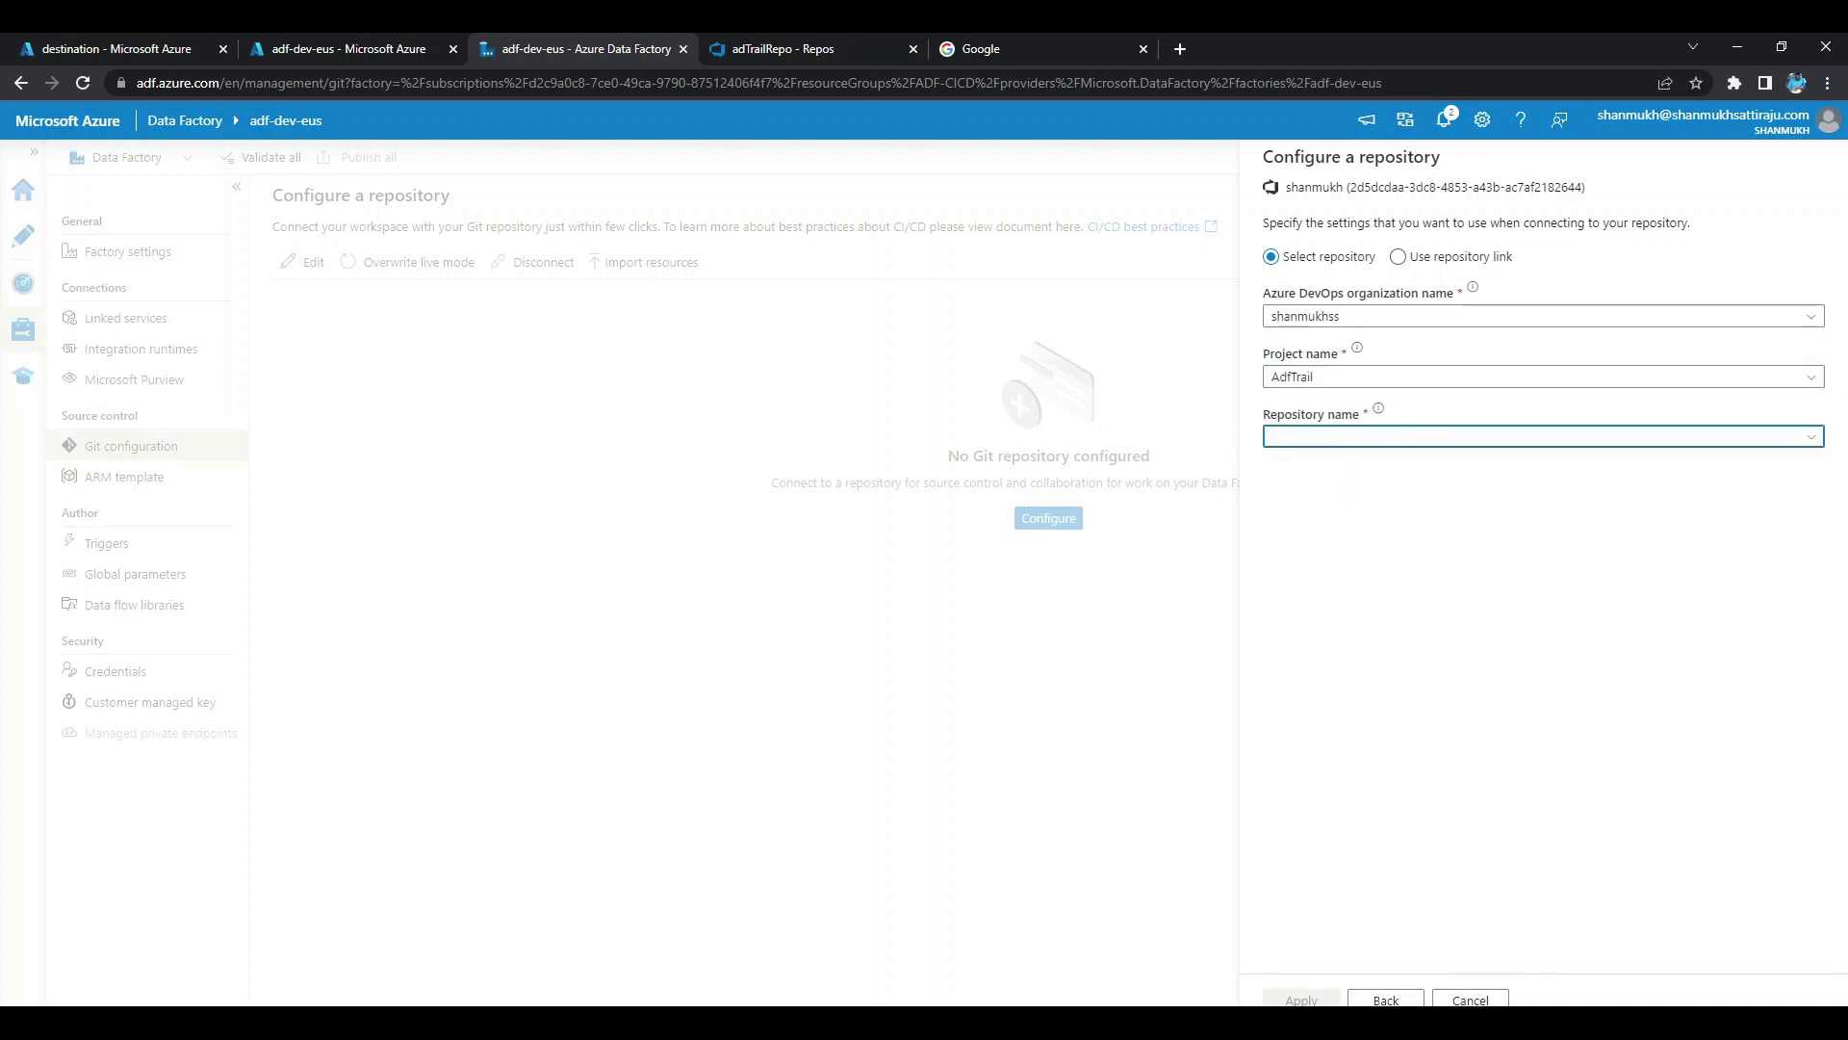
pyautogui.click(1811, 440)
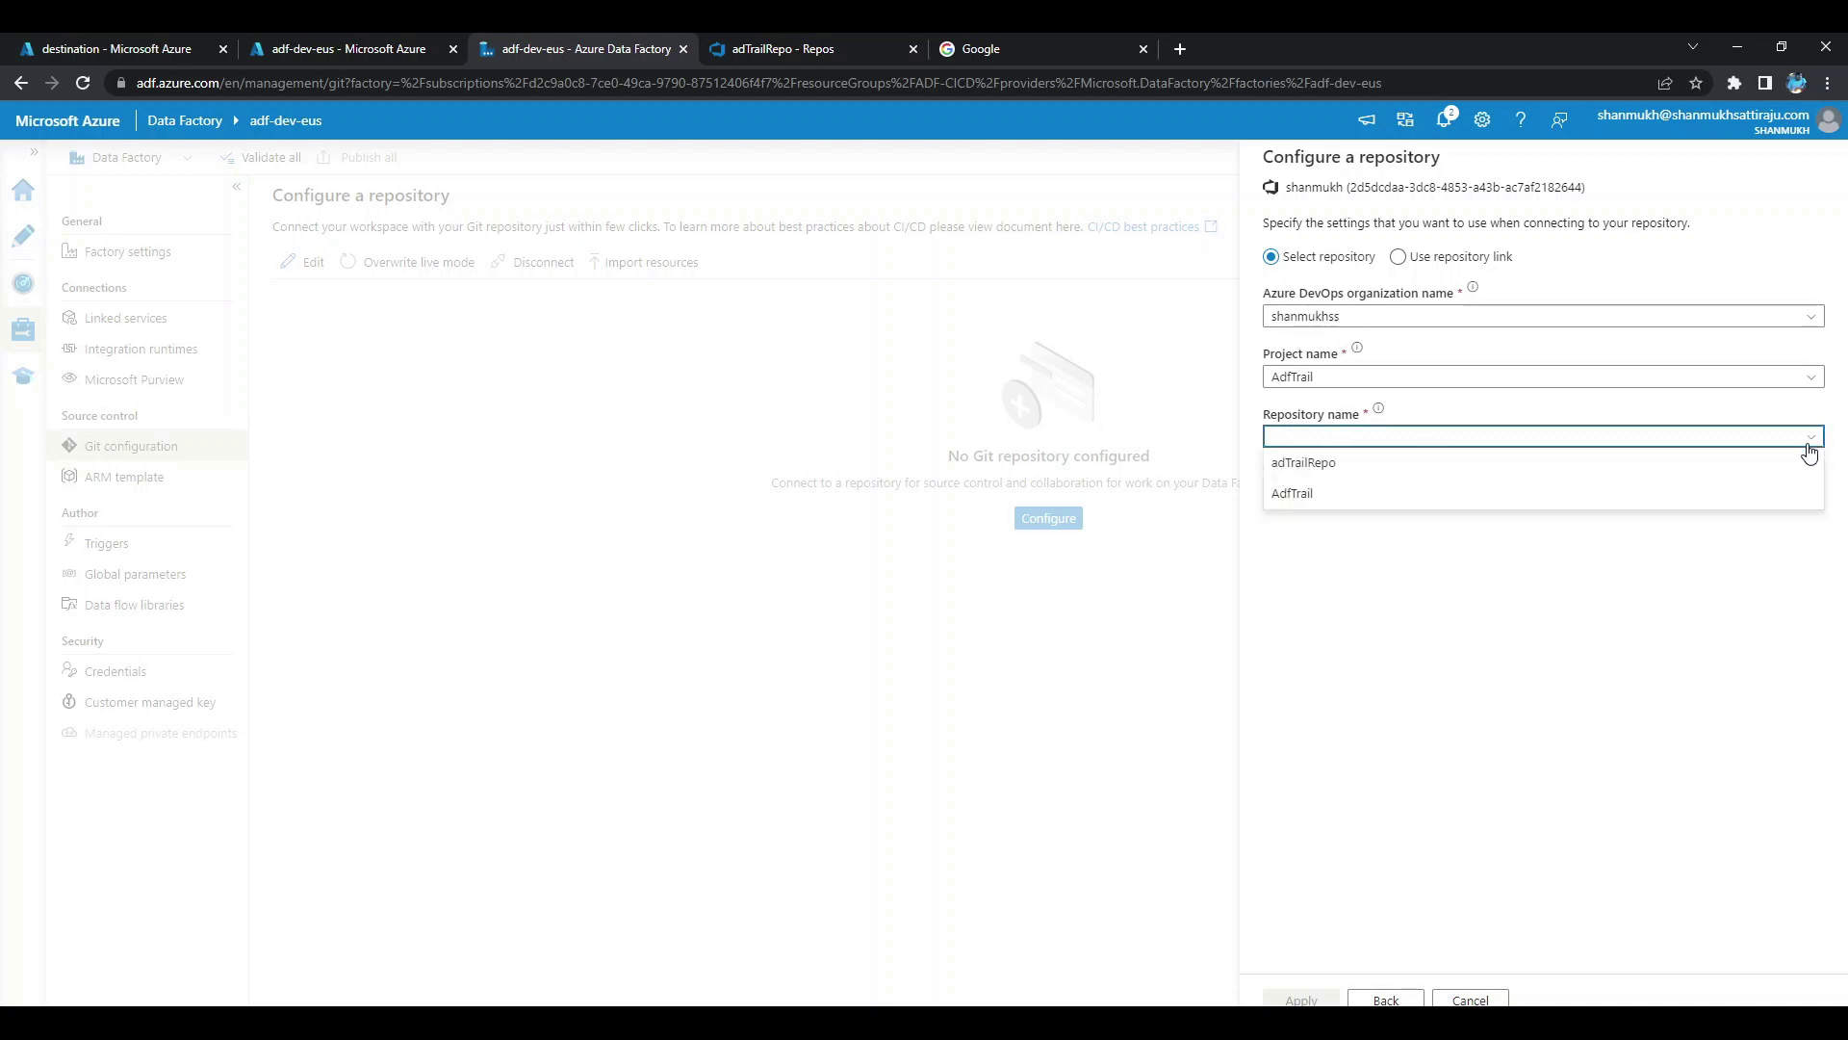
pyautogui.click(1343, 472)
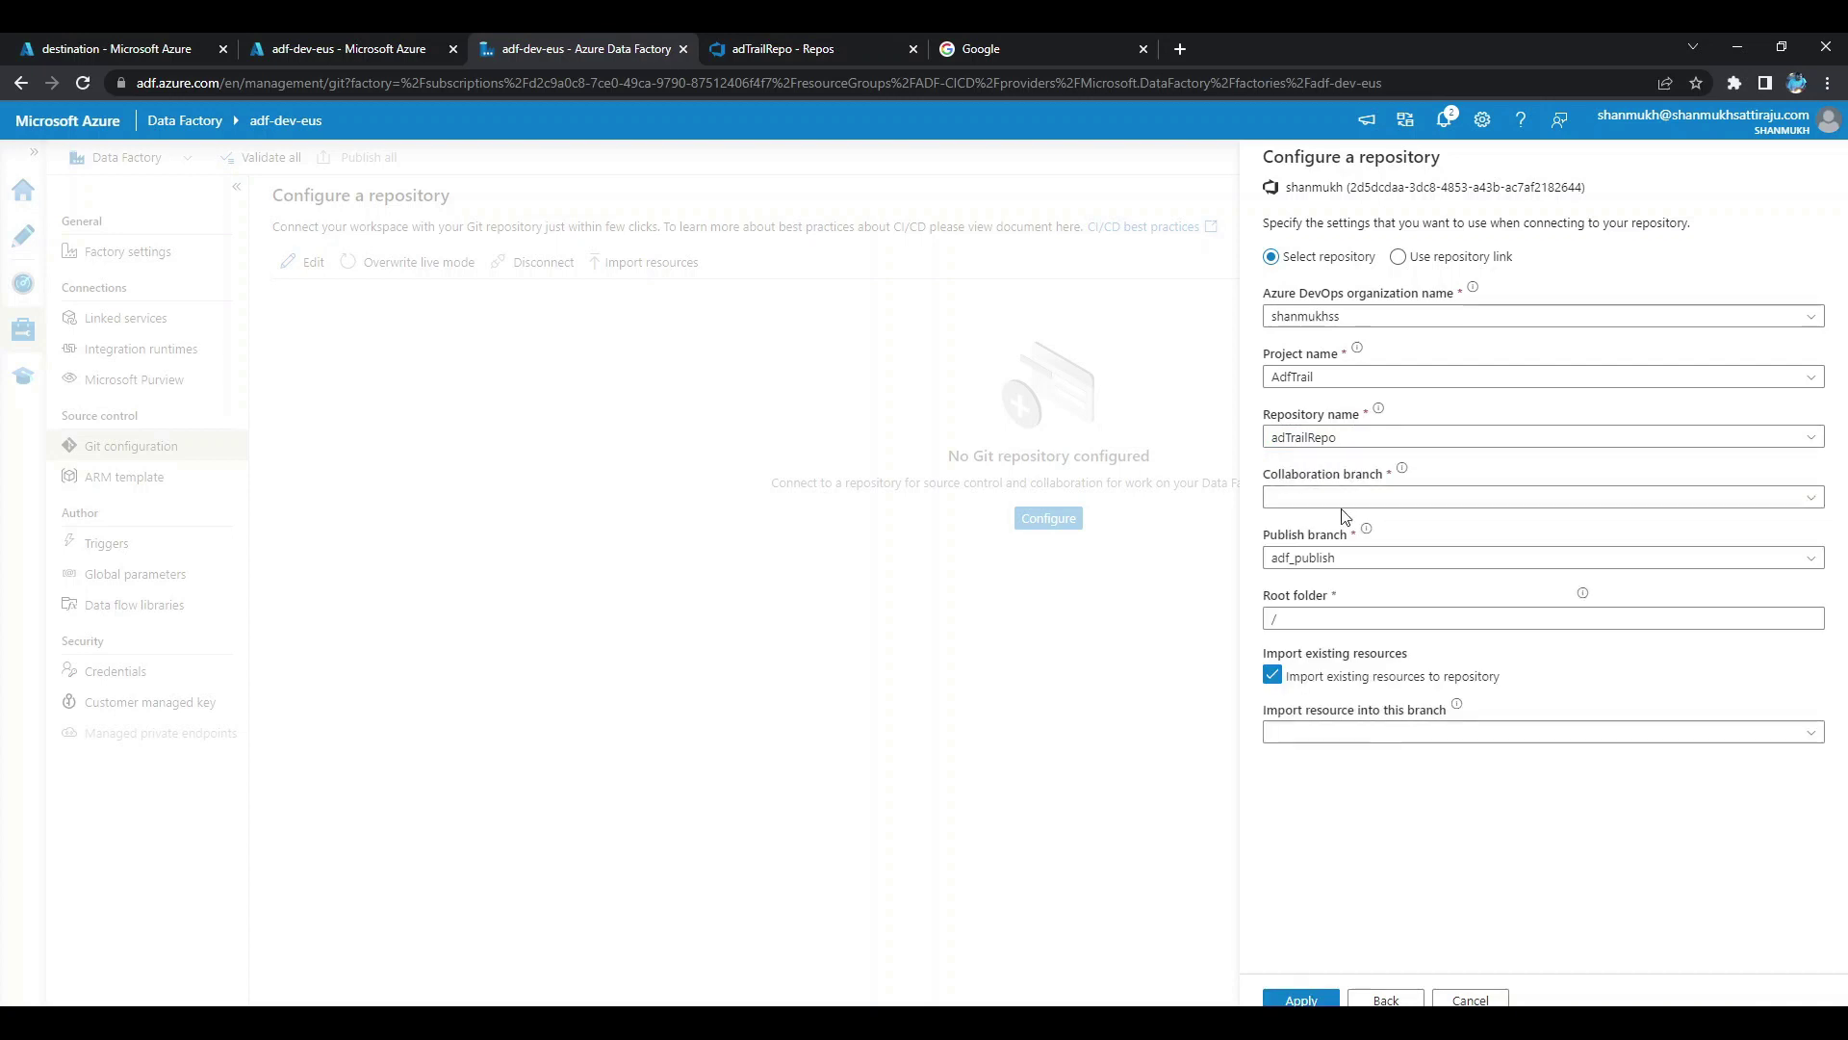
pyautogui.click(1812, 499)
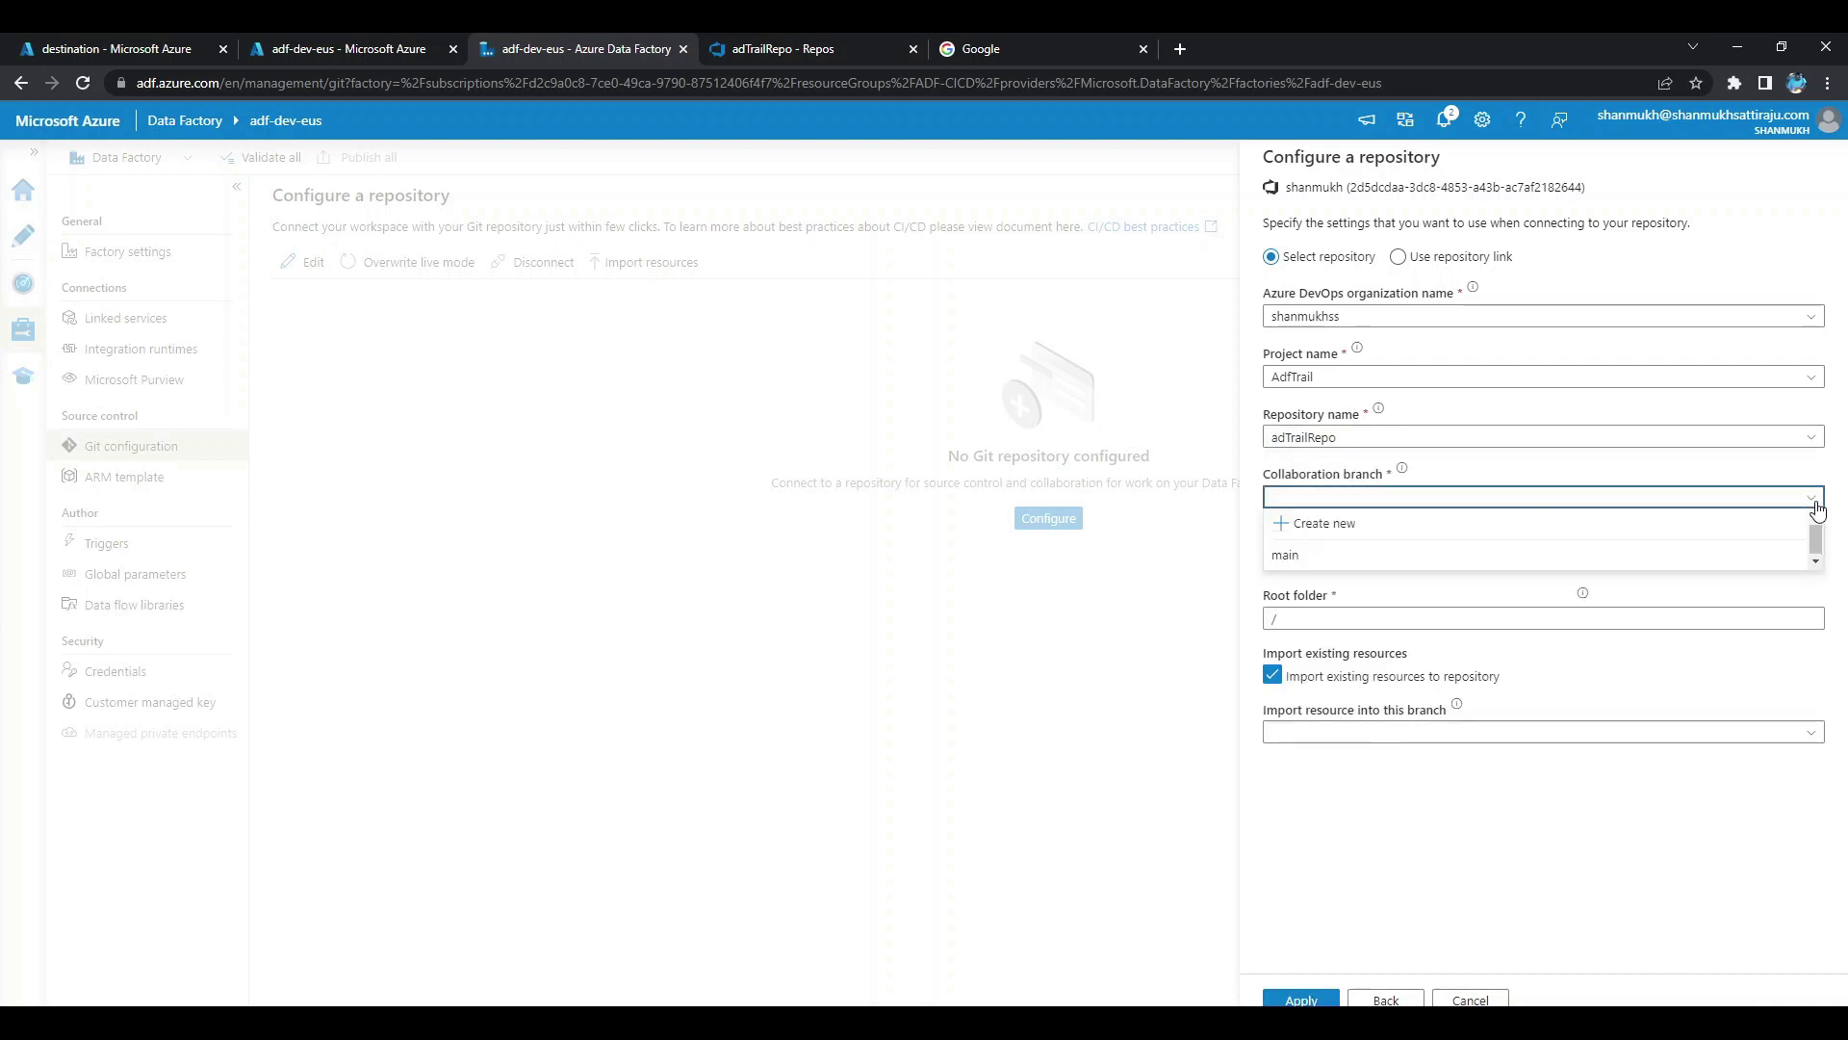
pyautogui.click(1796, 558)
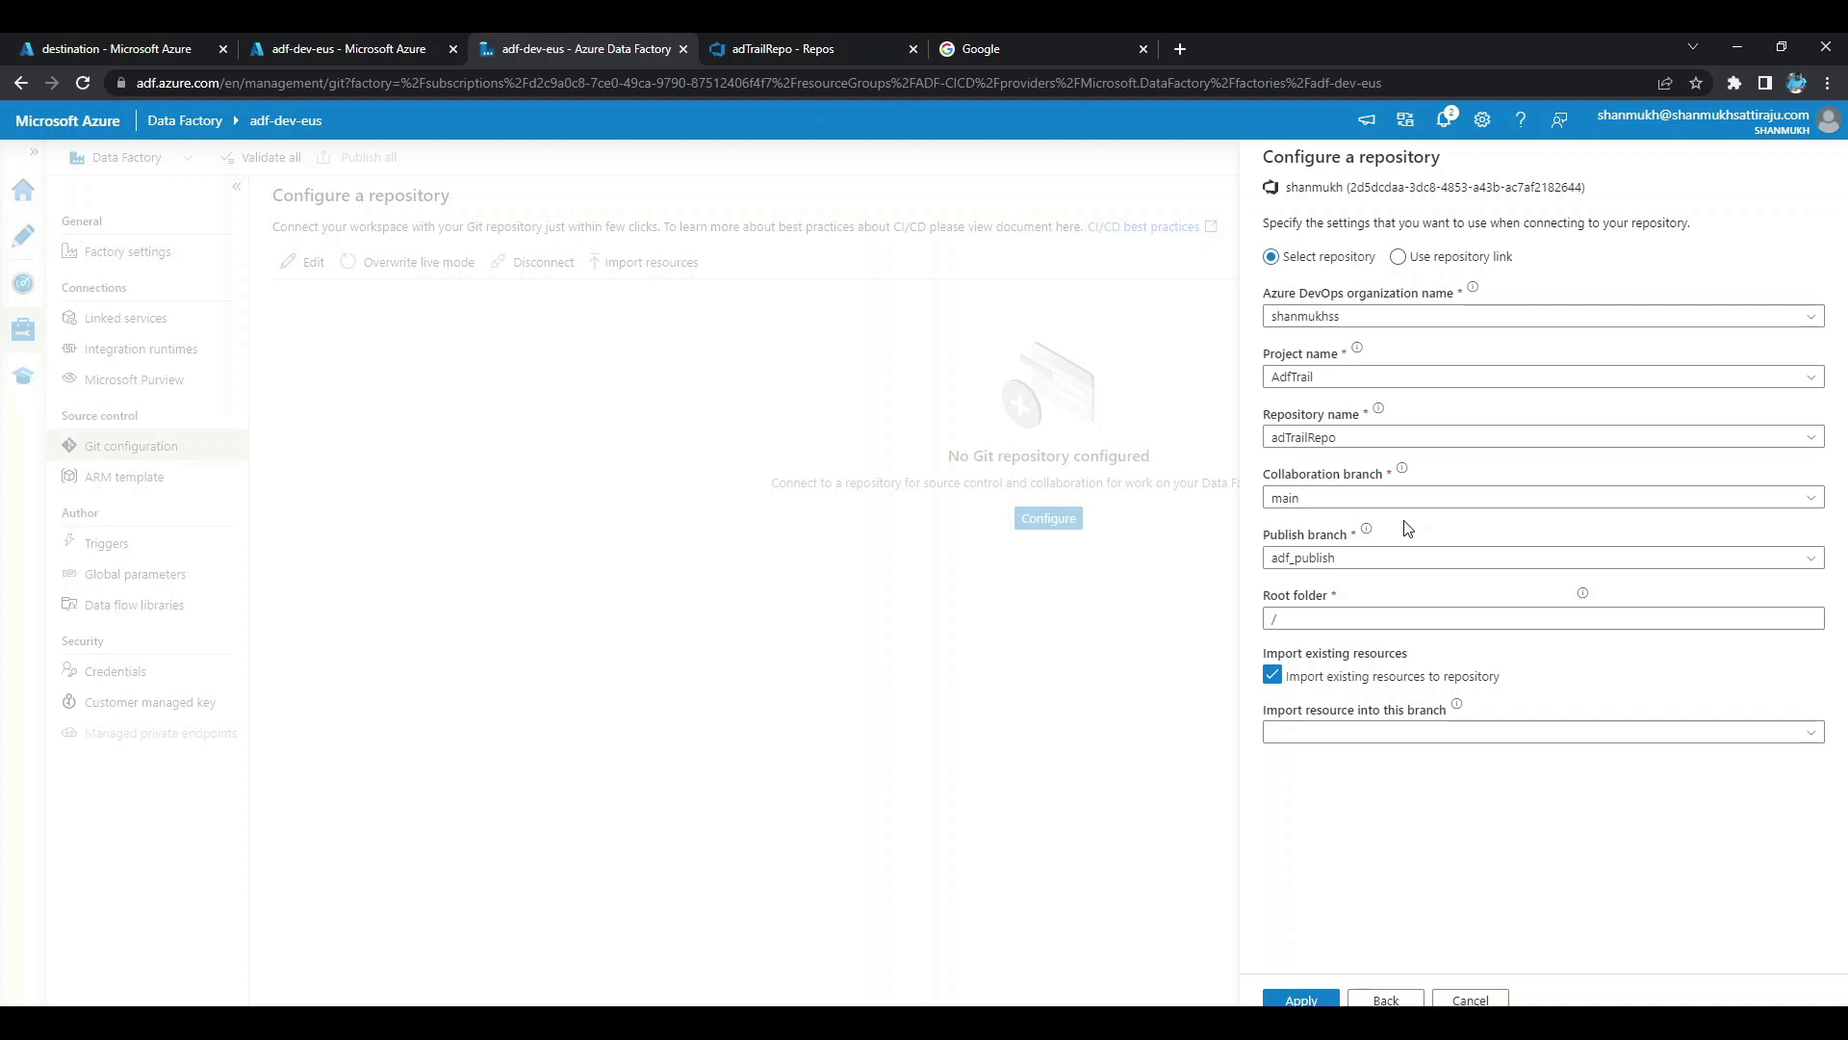
# Apply the repository settings with adf_publish as the publish branch and refresh the adTrailRepo files in Azure DevOps.
pyautogui.moveTo(1362, 556); pyautogui.dragTo(1227, 564)
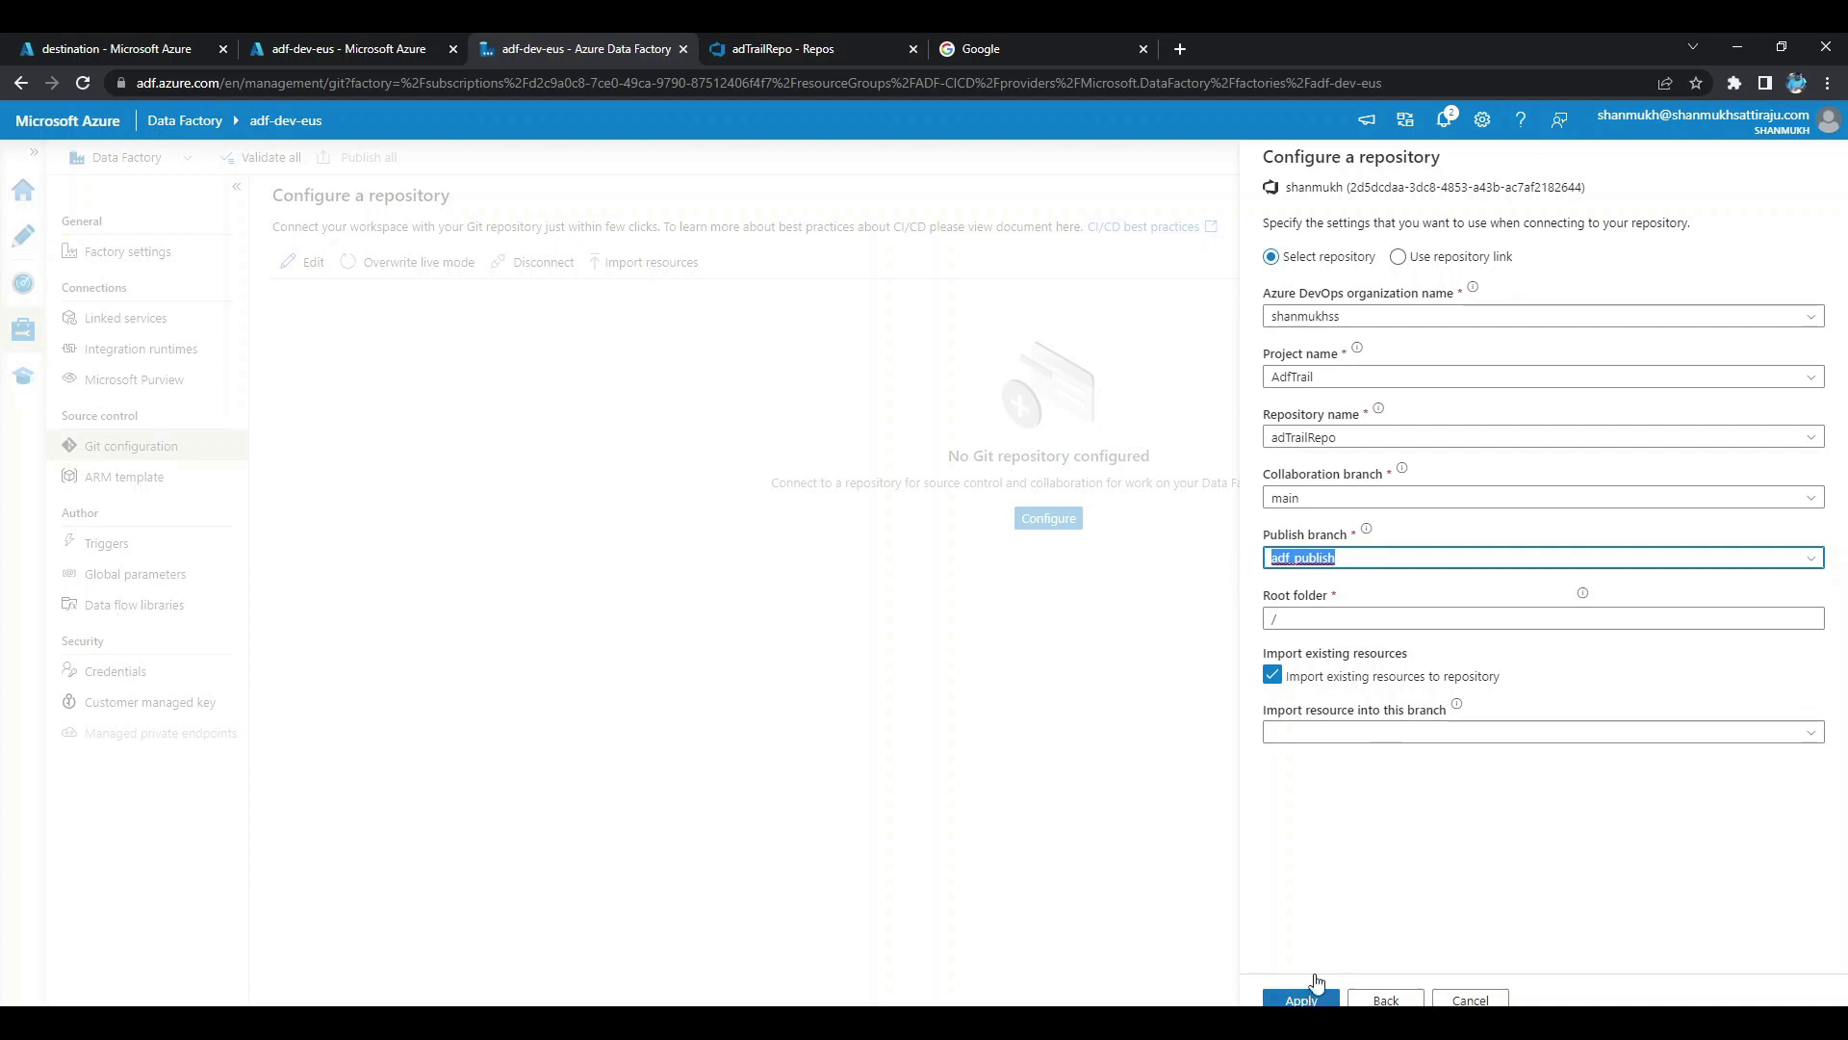
pyautogui.click(1301, 999)
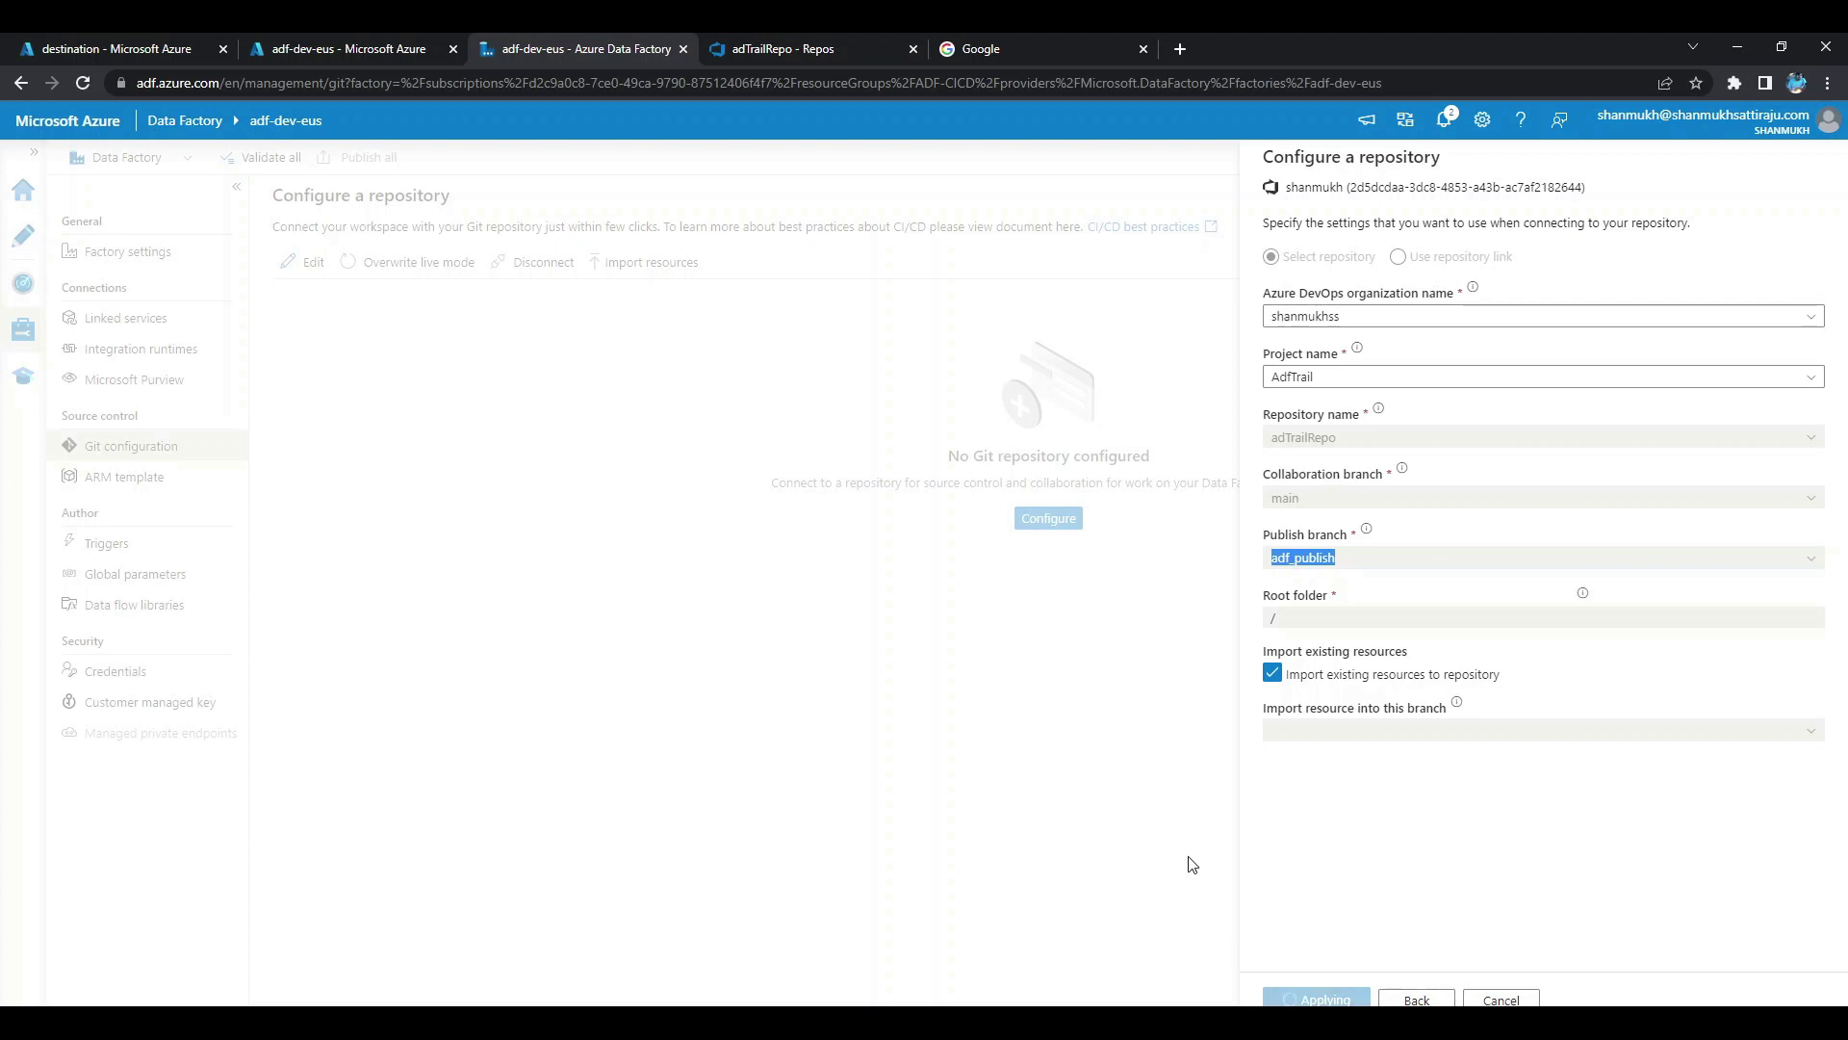
pyautogui.click(754, 53)
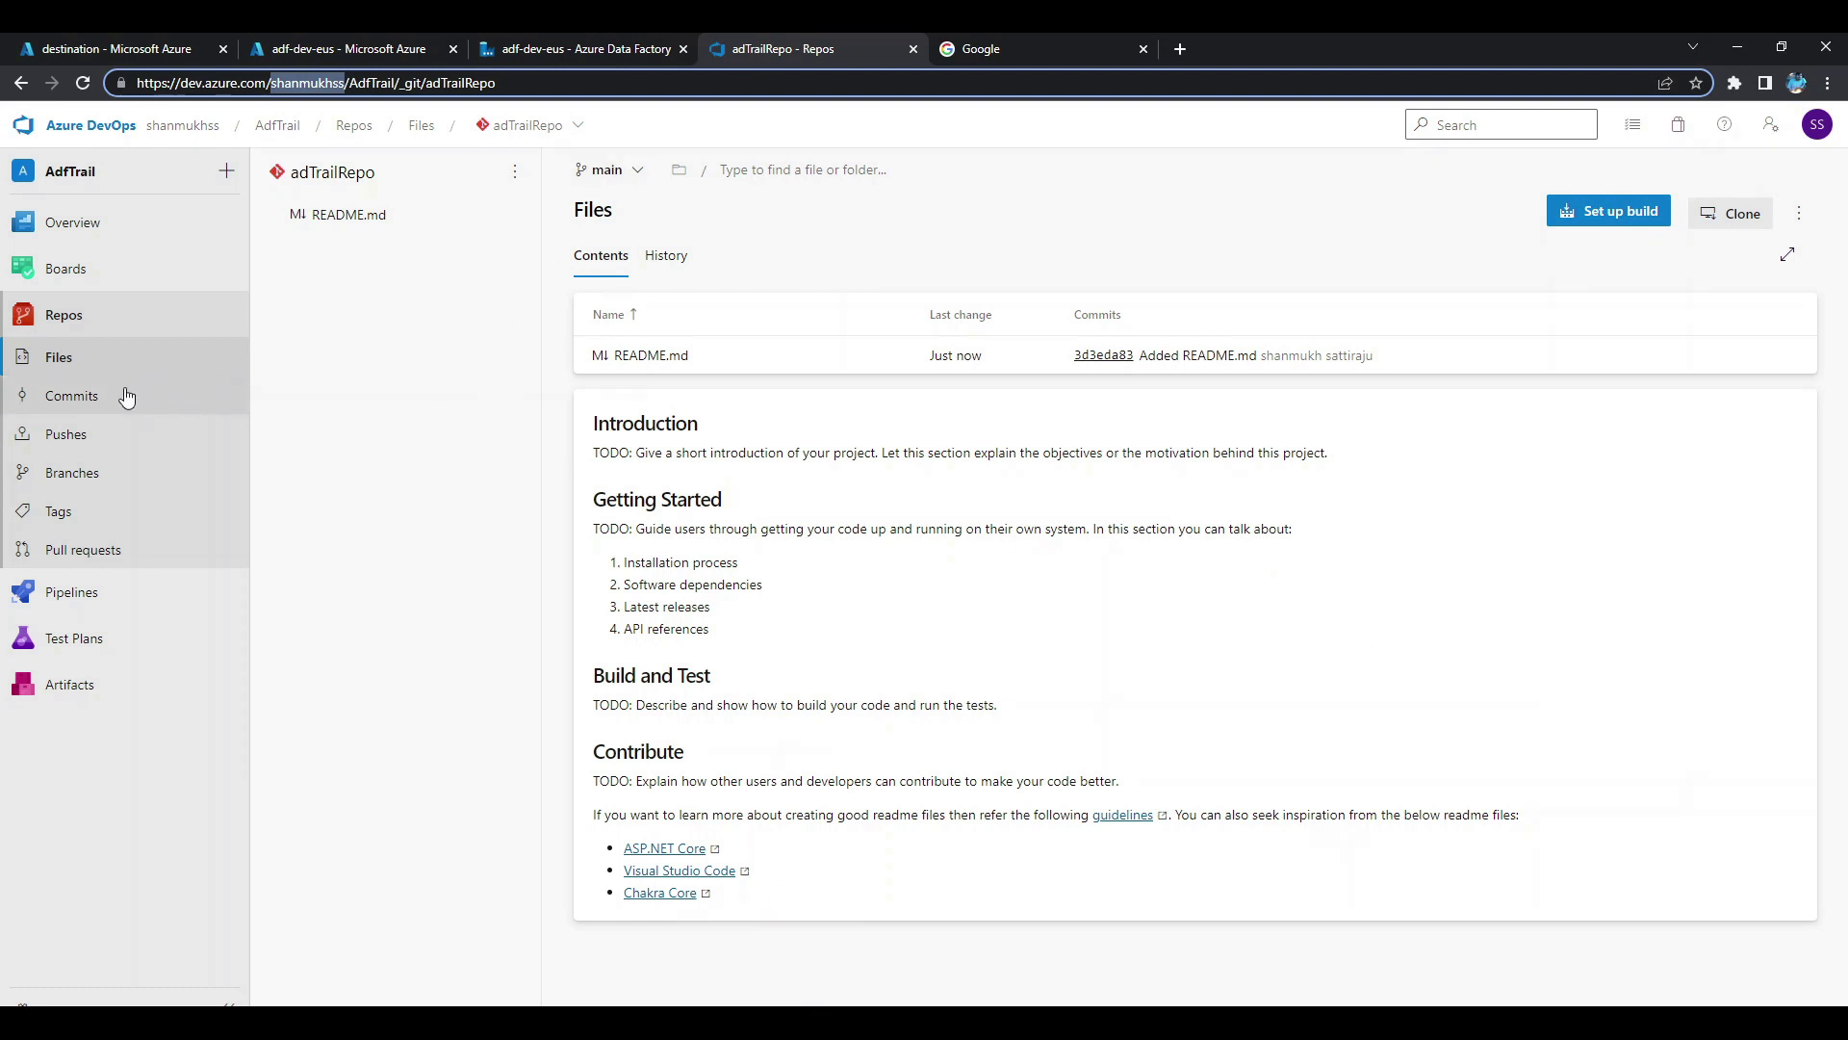
pyautogui.click(94, 310)
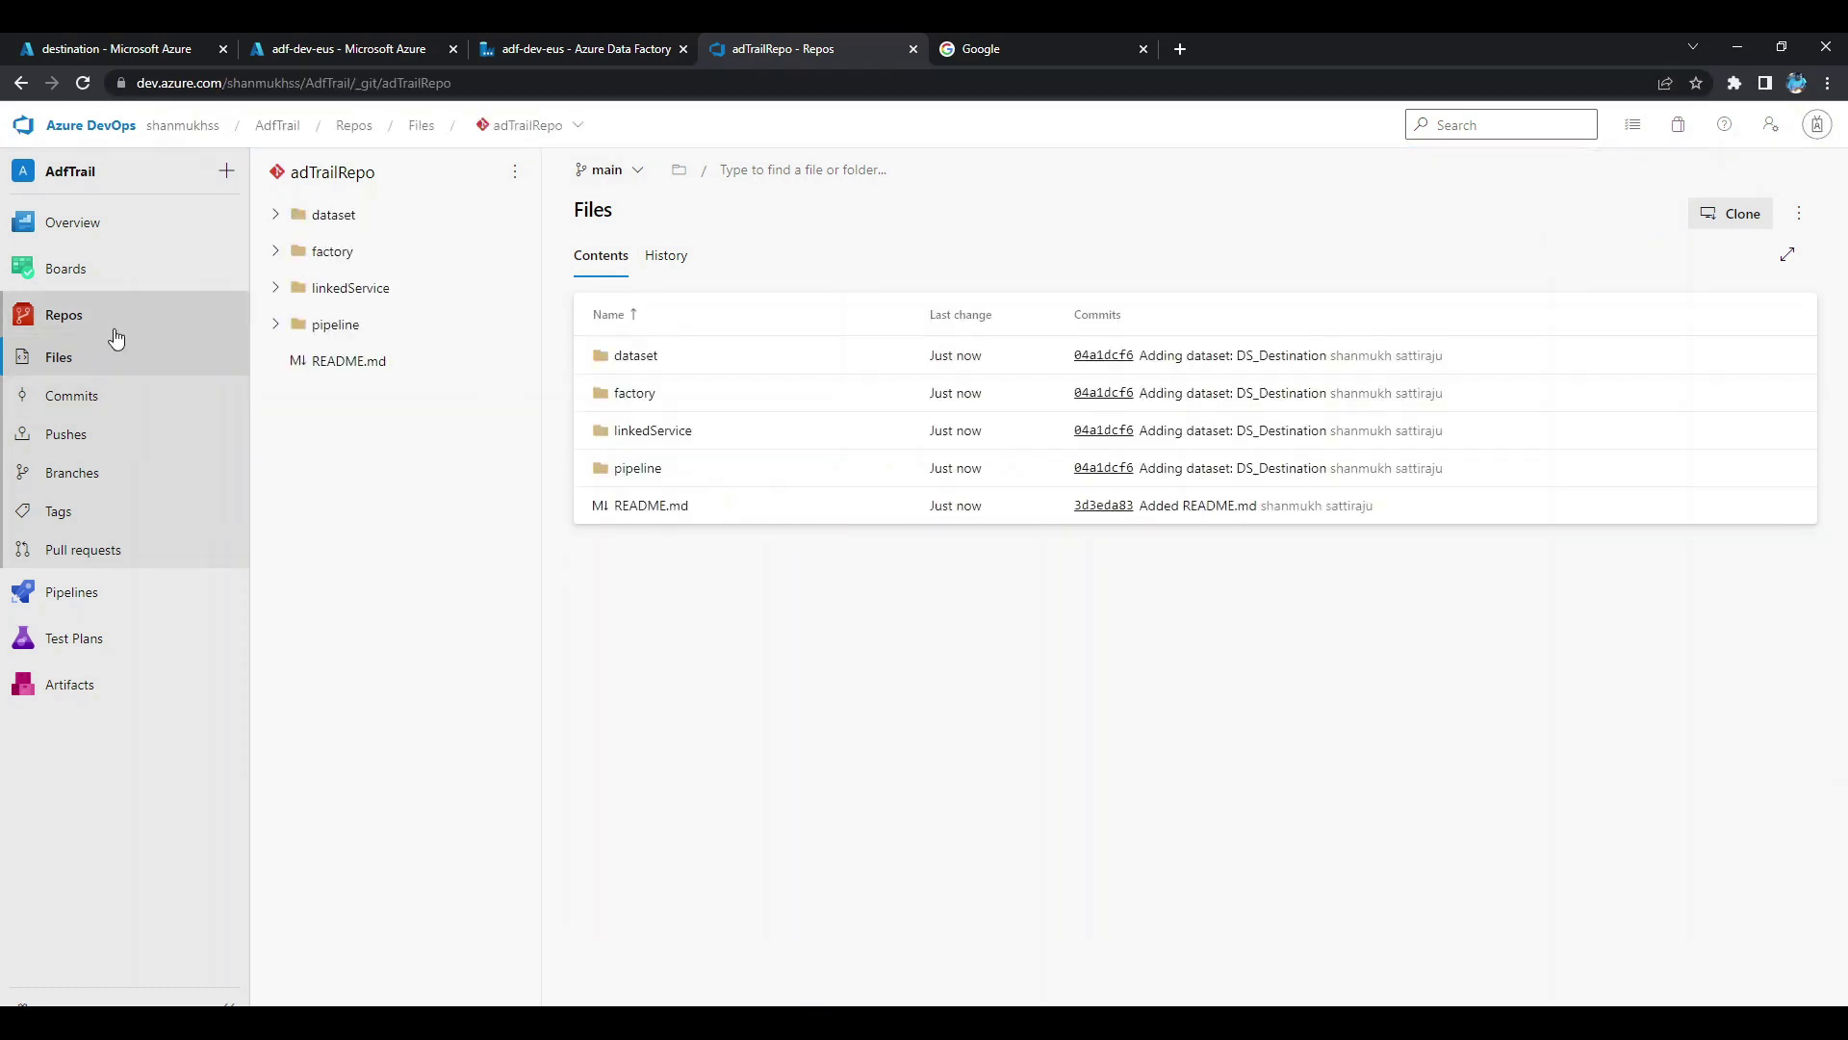
# Check the repository connection in Data Factory Studio and examine the linkedService and pipeline folders of adTrailRepo in Azure DevOps.
pyautogui.click(603, 56)
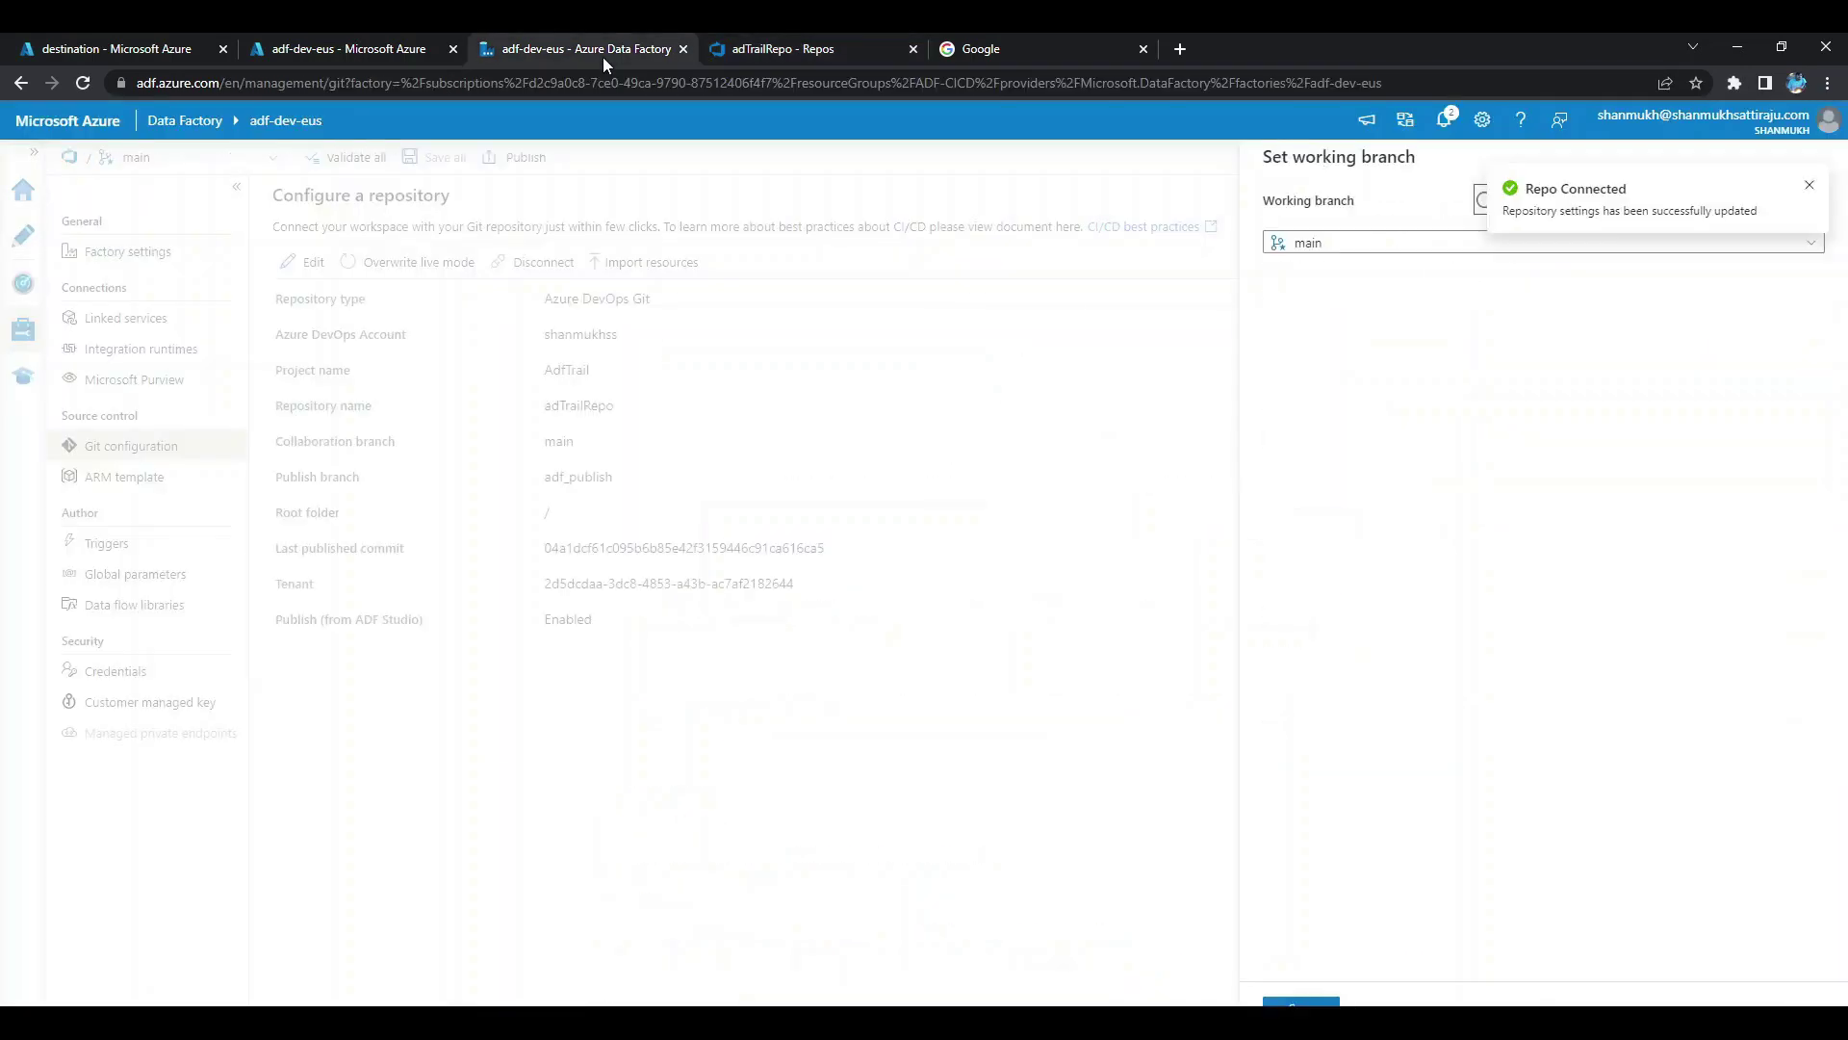
pyautogui.click(765, 55)
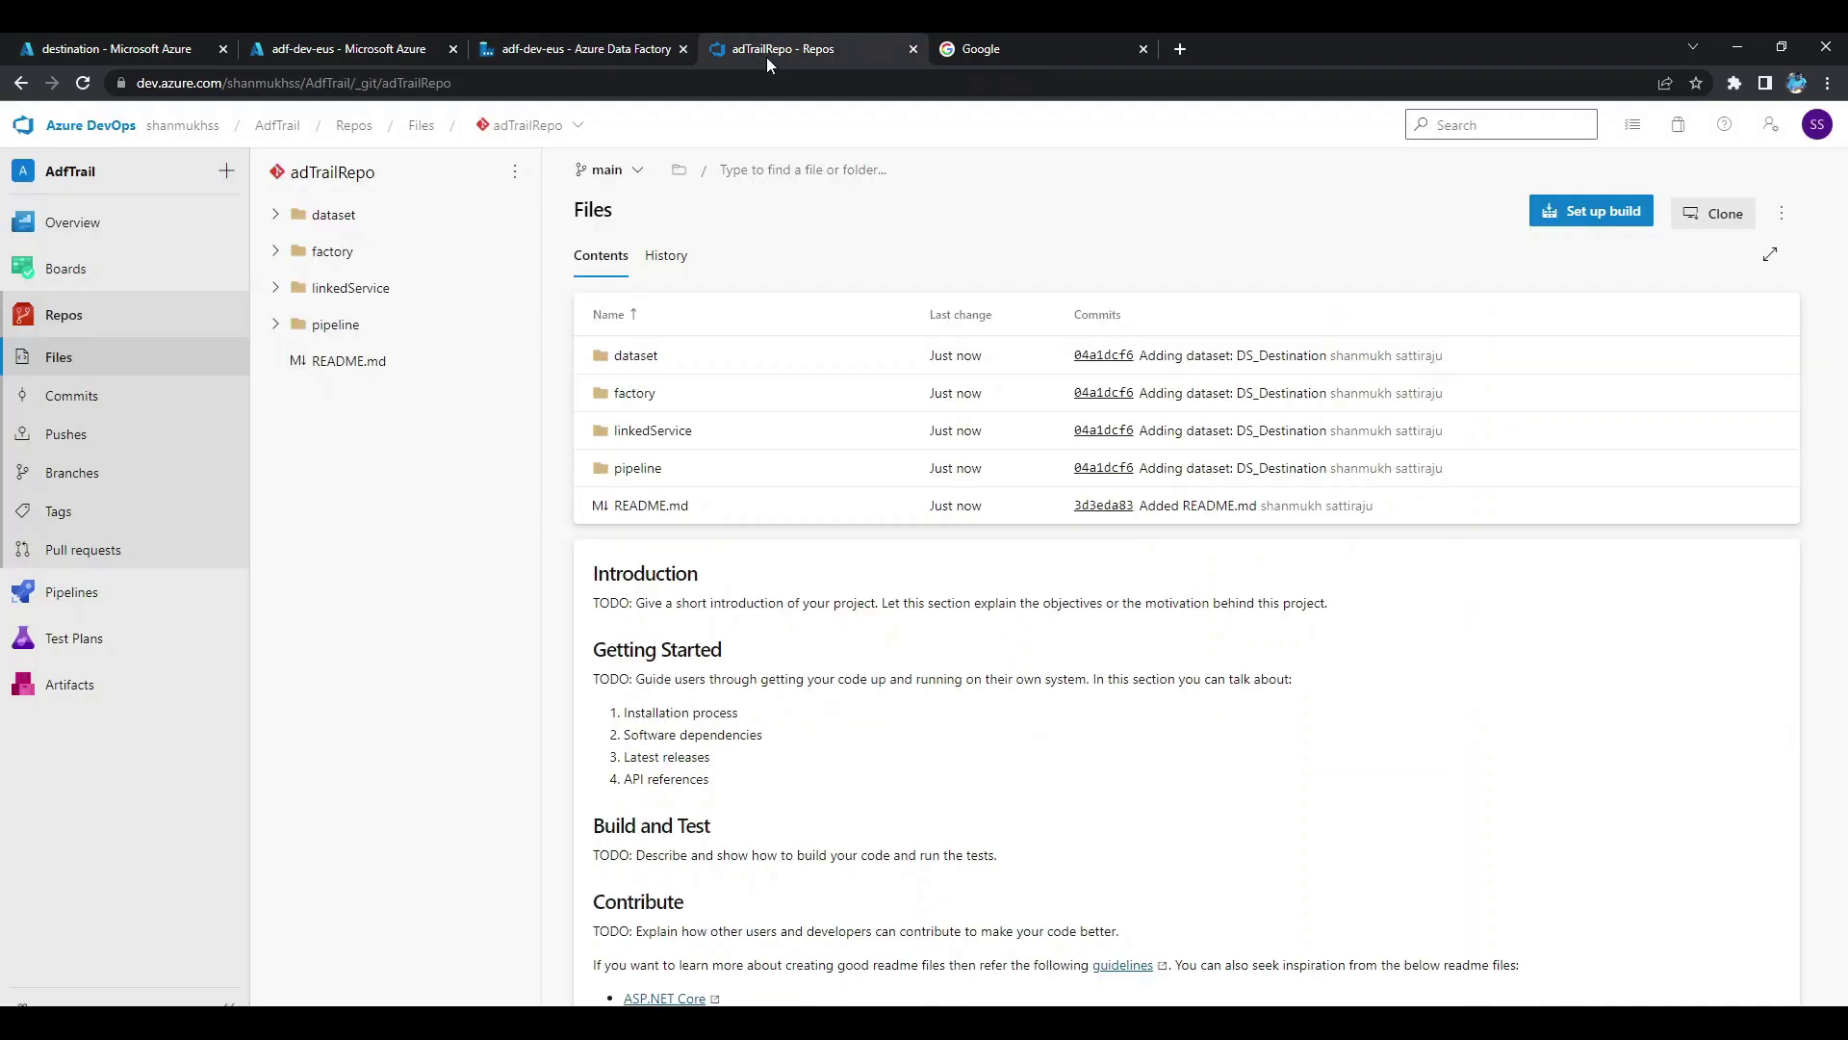
pyautogui.click(276, 290)
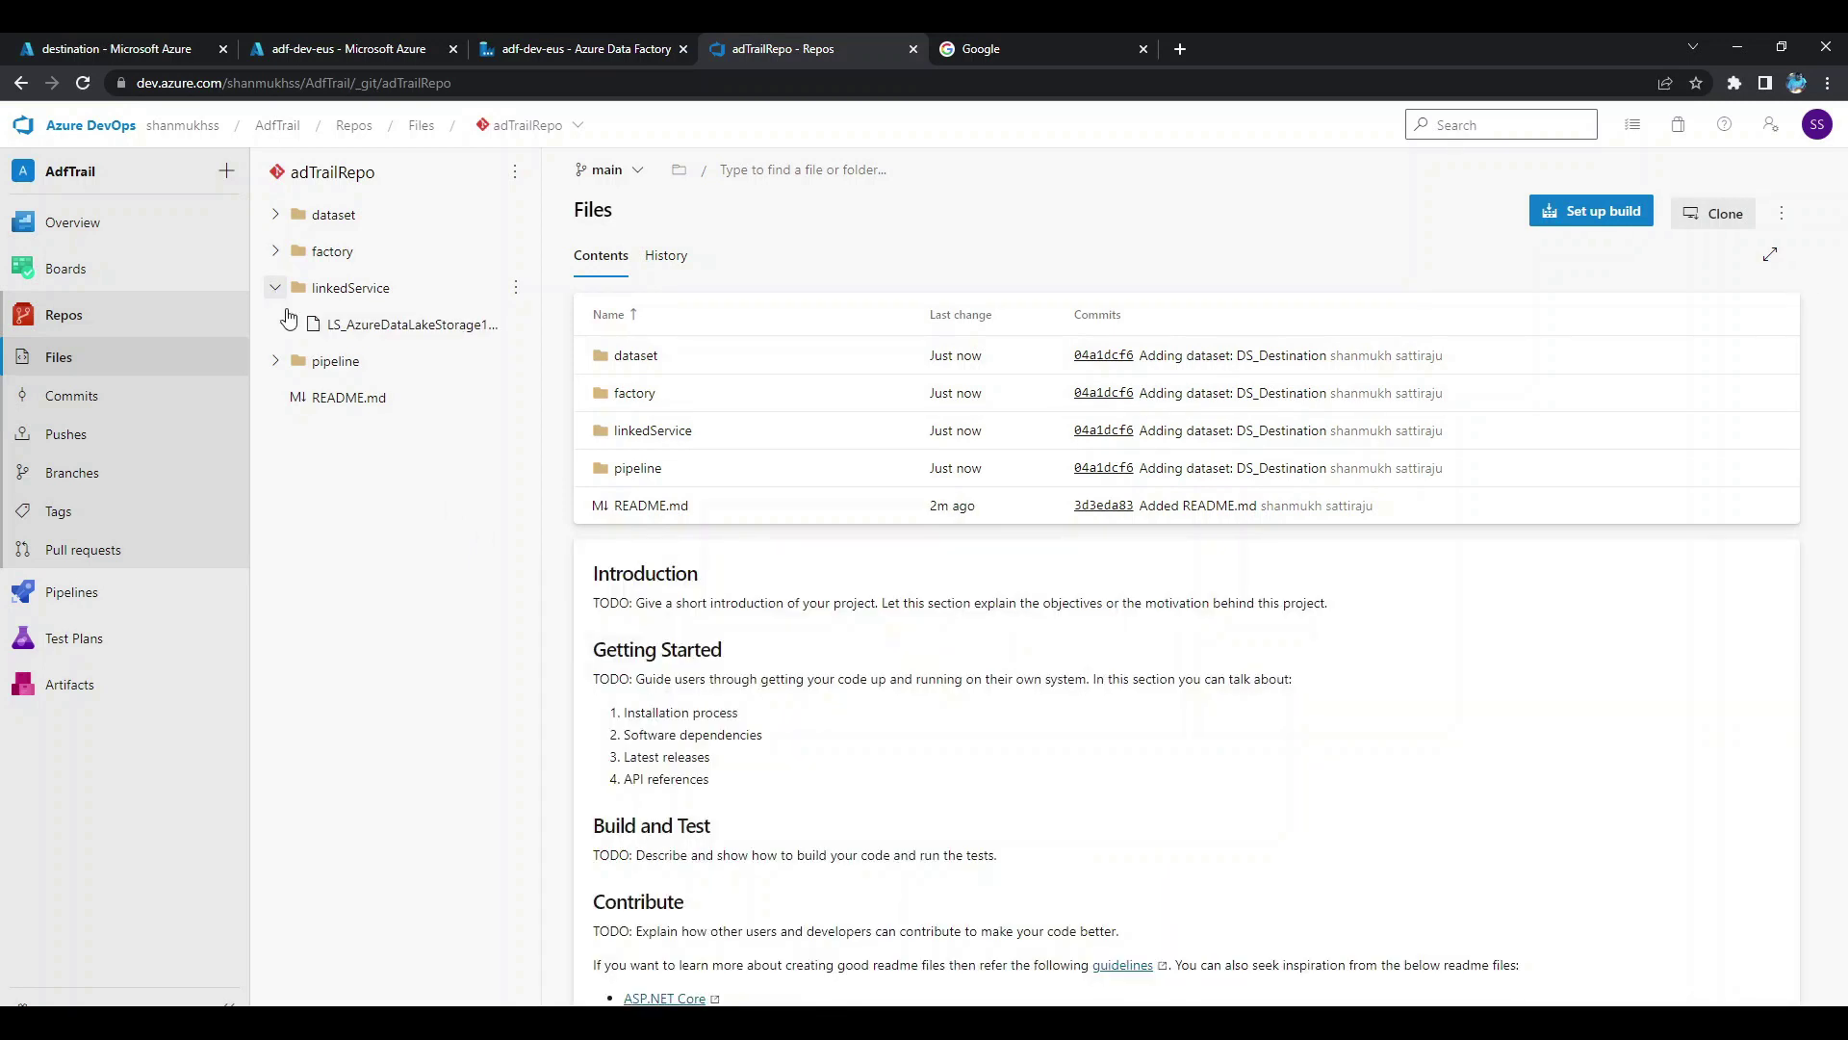
pyautogui.click(273, 289)
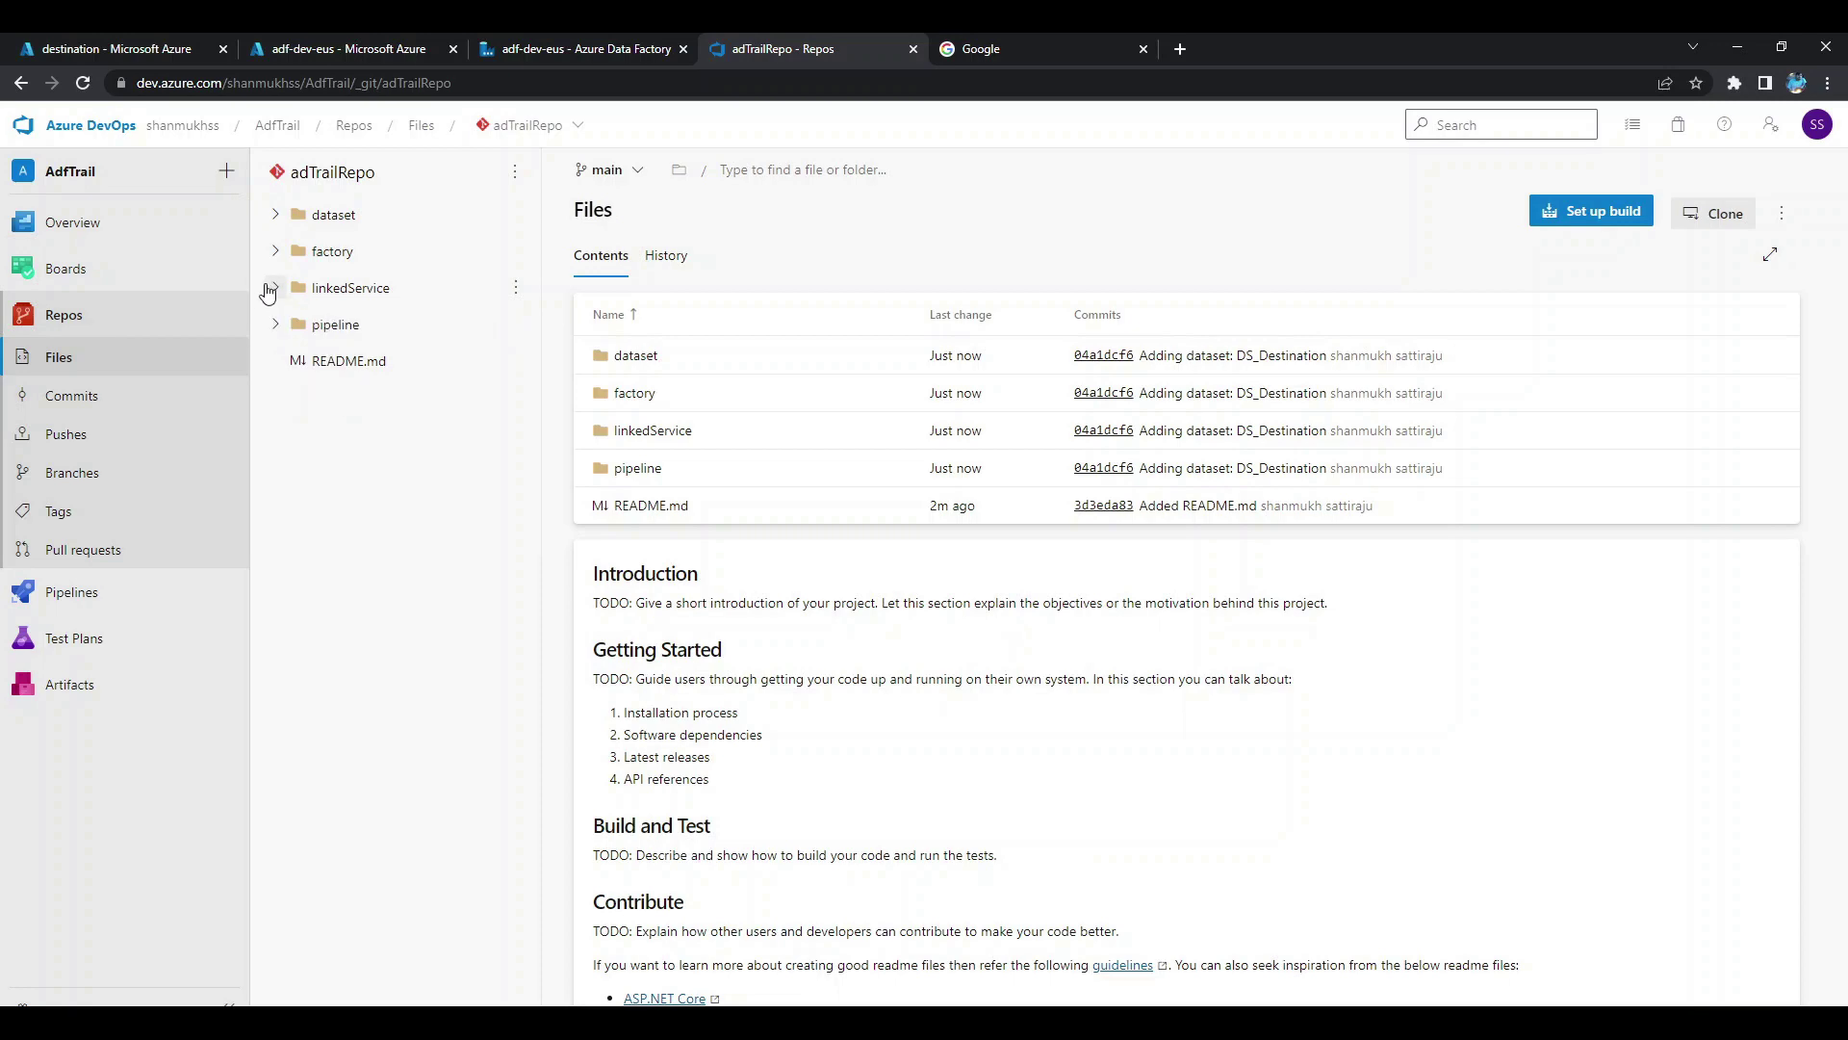
pyautogui.click(277, 326)
pyautogui.click(276, 326)
pyautogui.click(275, 327)
pyautogui.click(275, 327)
# Return to Data Factory Studio and use the existing main branch as the working branch.
pyautogui.click(623, 48)
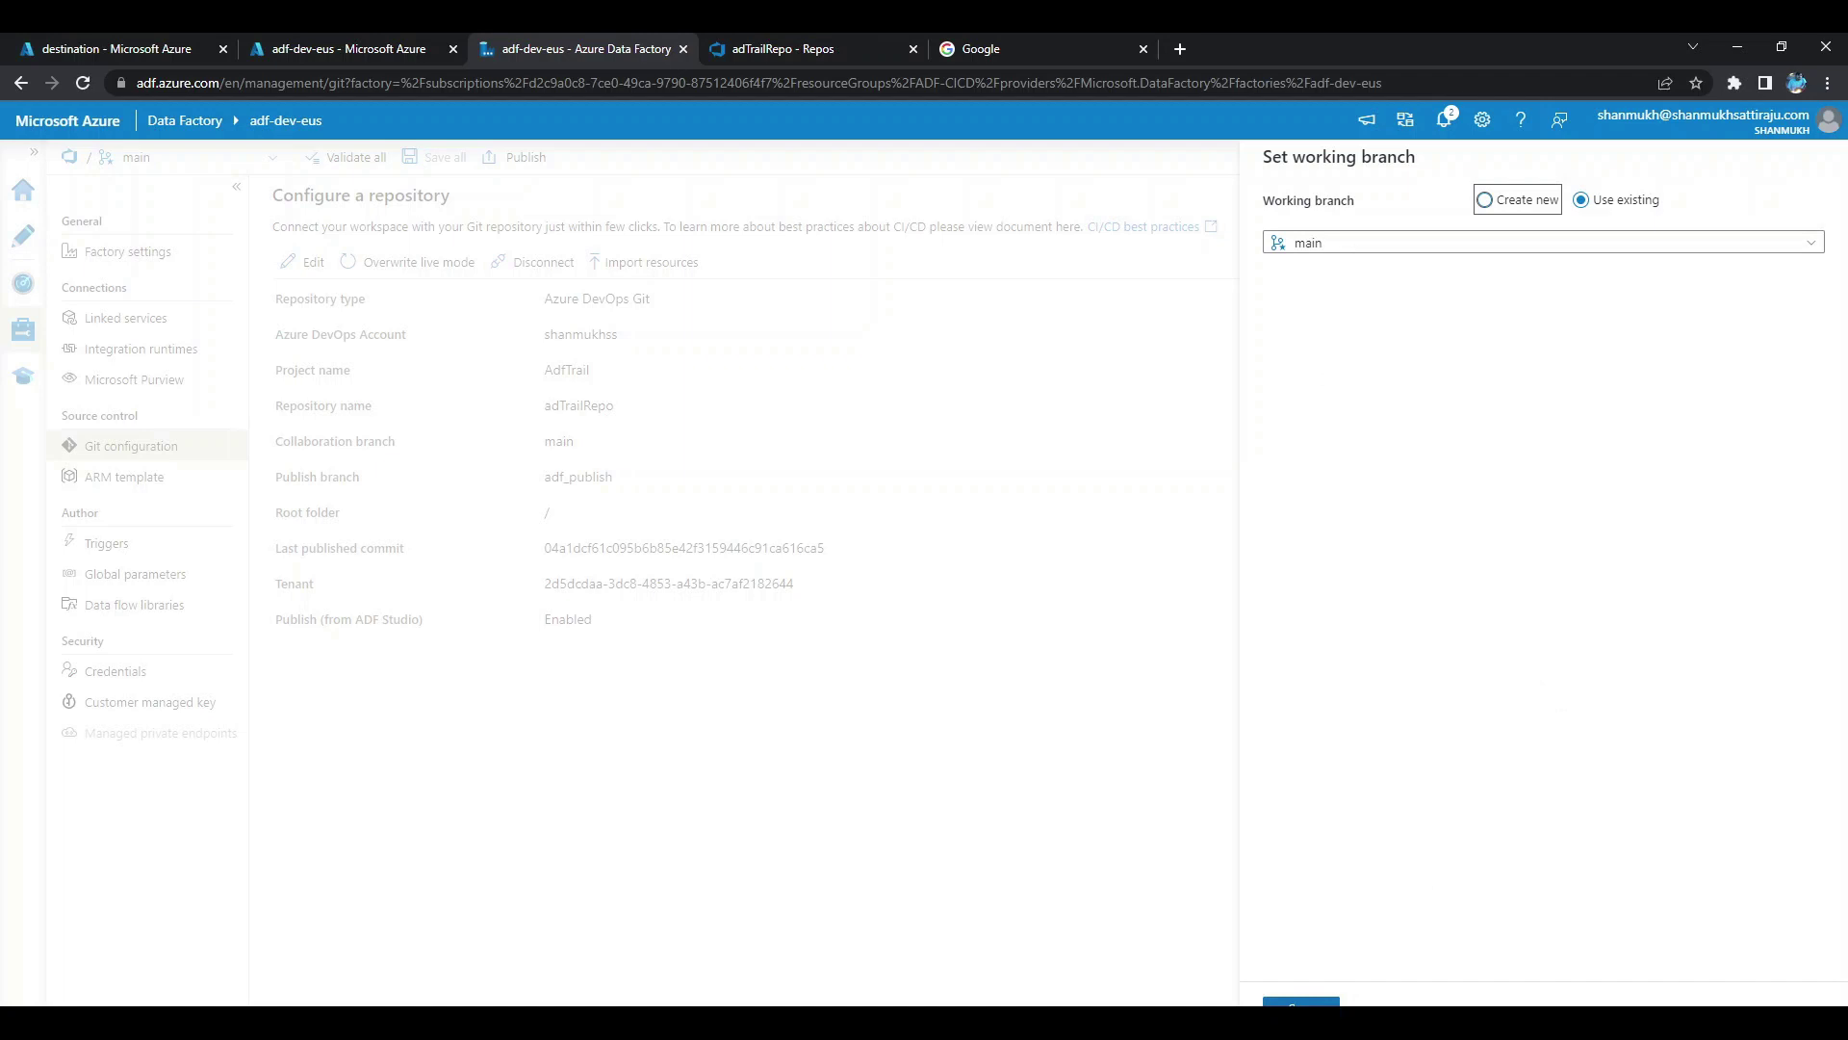
pyautogui.click(1300, 1001)
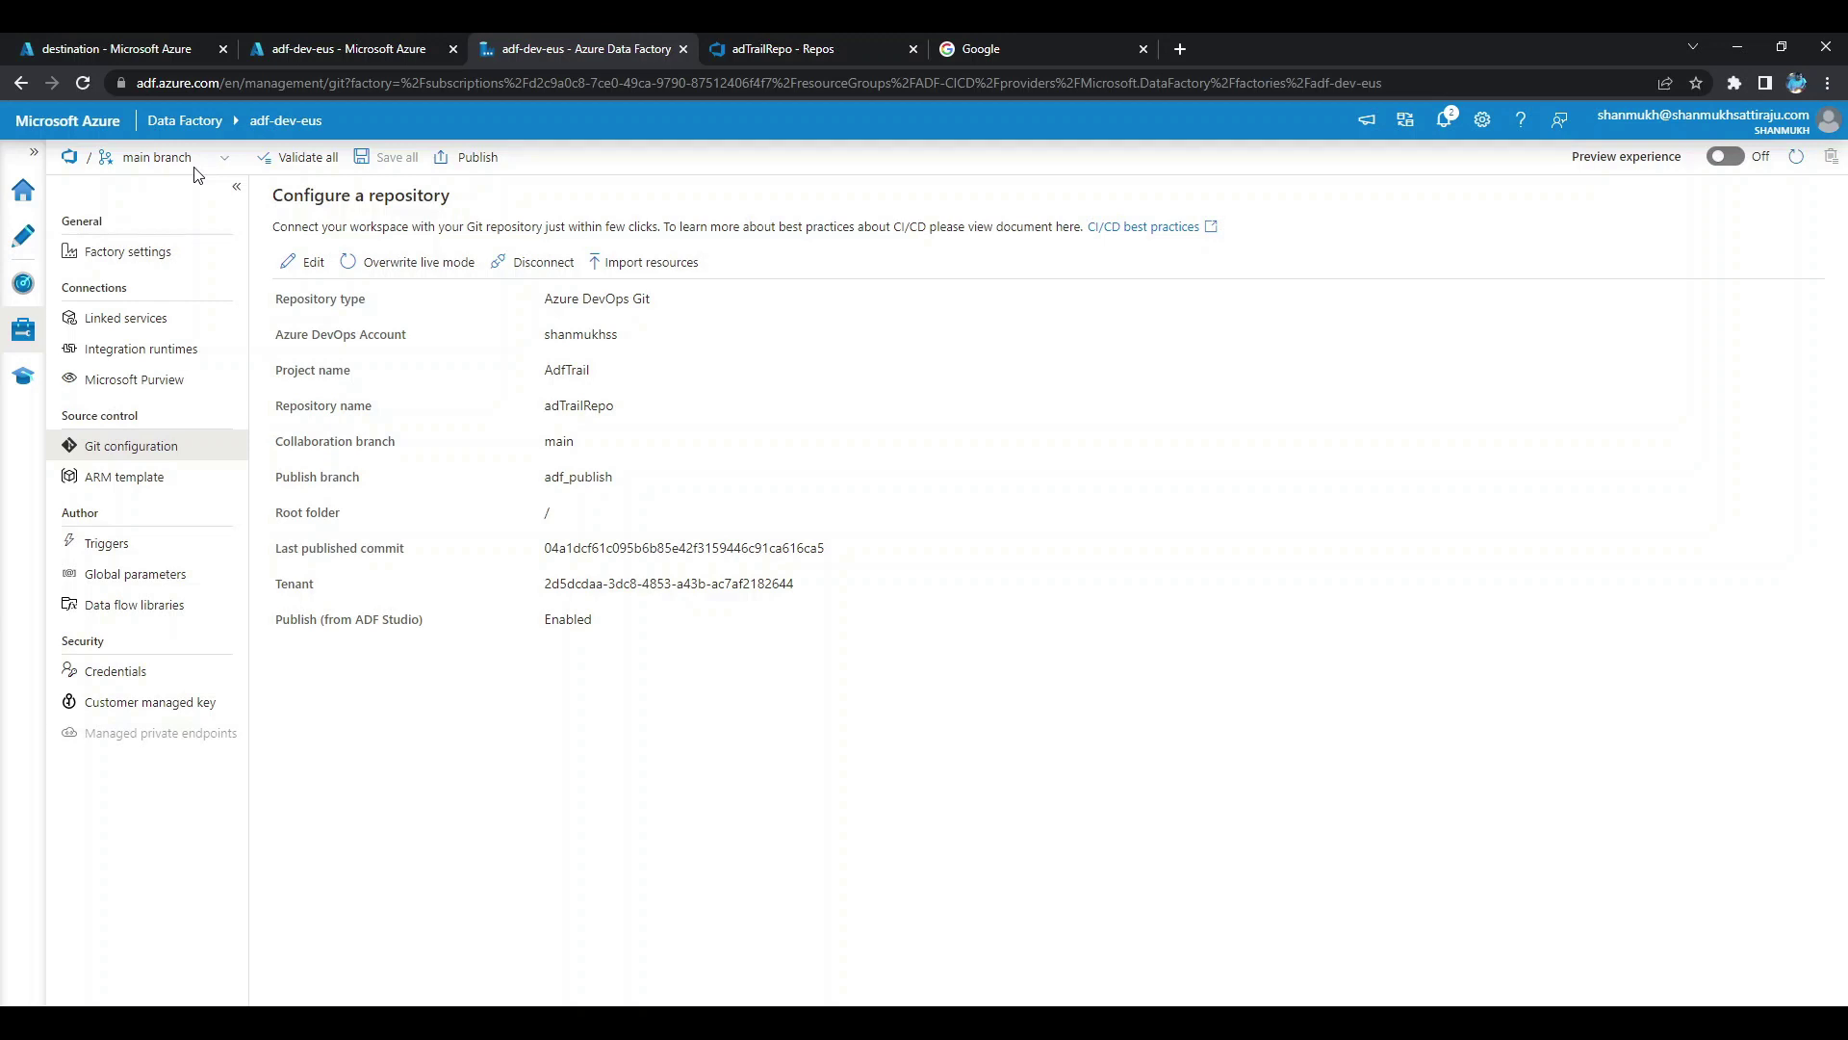
# Switch to the second user's Azure portal, launch Studio for adf-dev-eus from the ADF-CICD resource group, and dismiss the sign-in and Git prompts.
pyautogui.click(390, 1001)
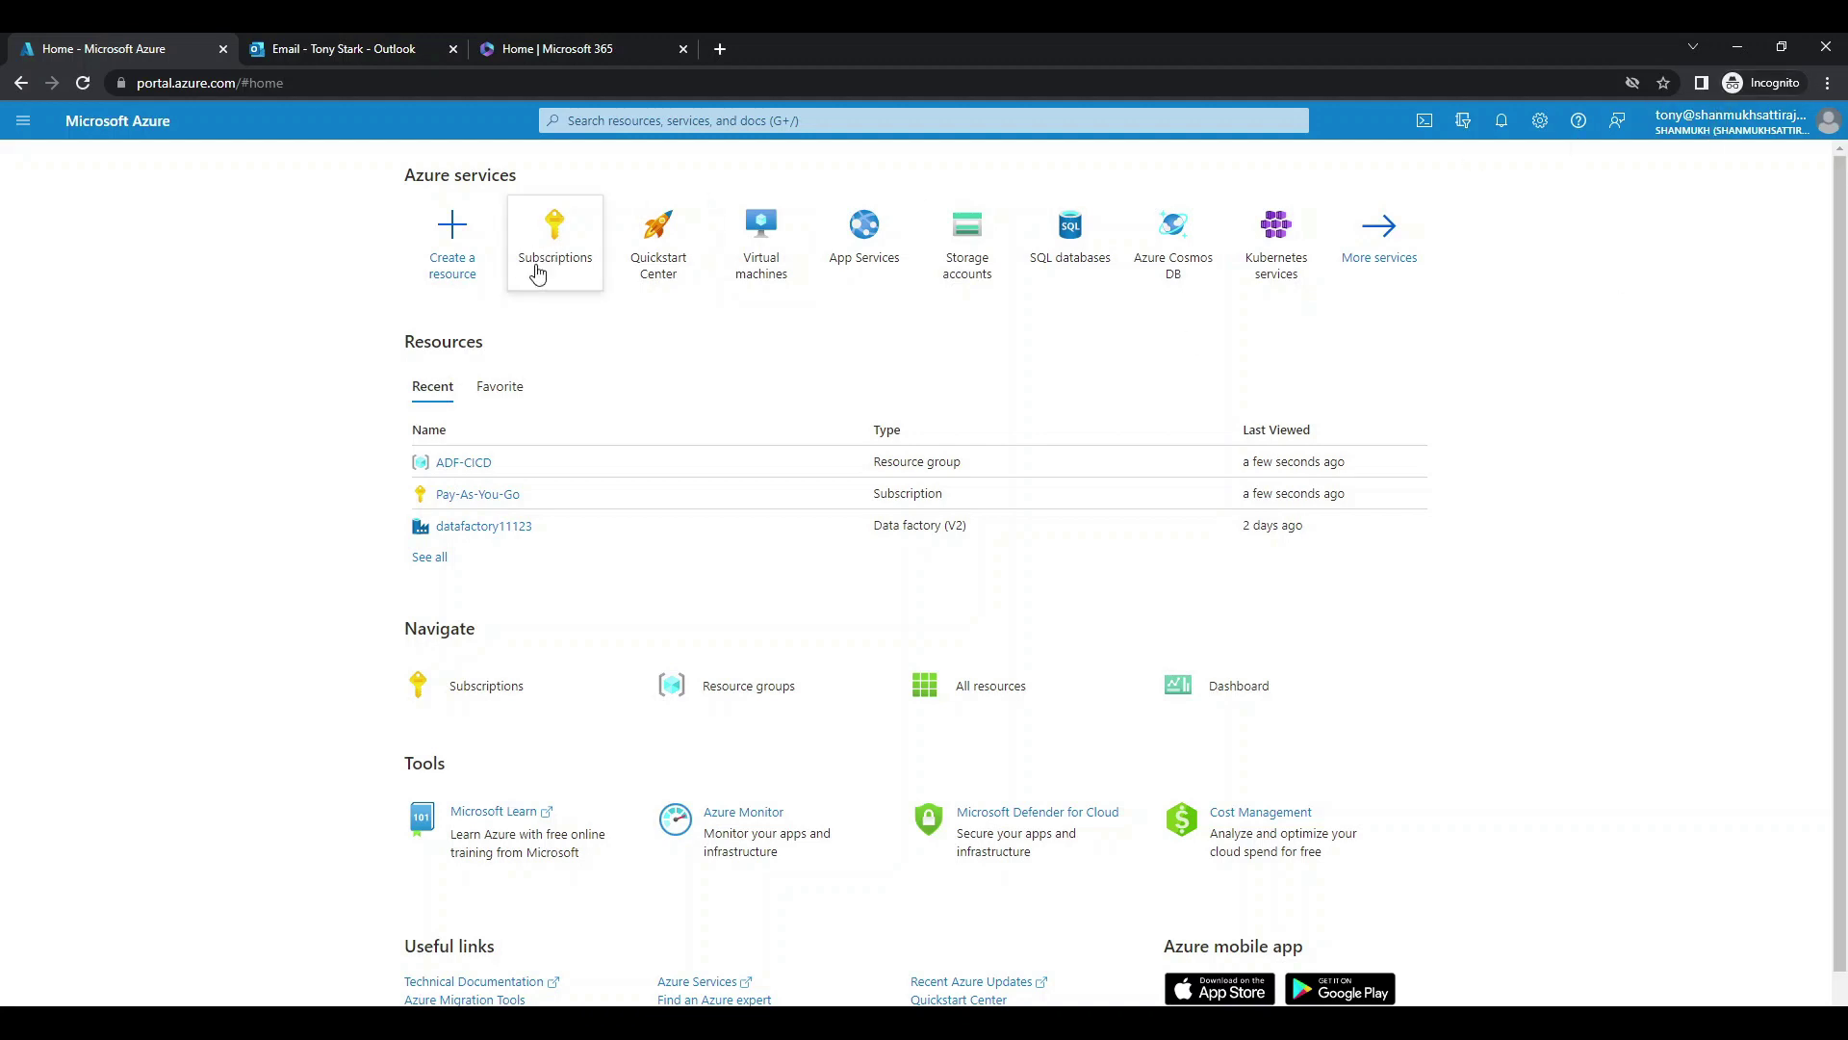
pyautogui.click(481, 465)
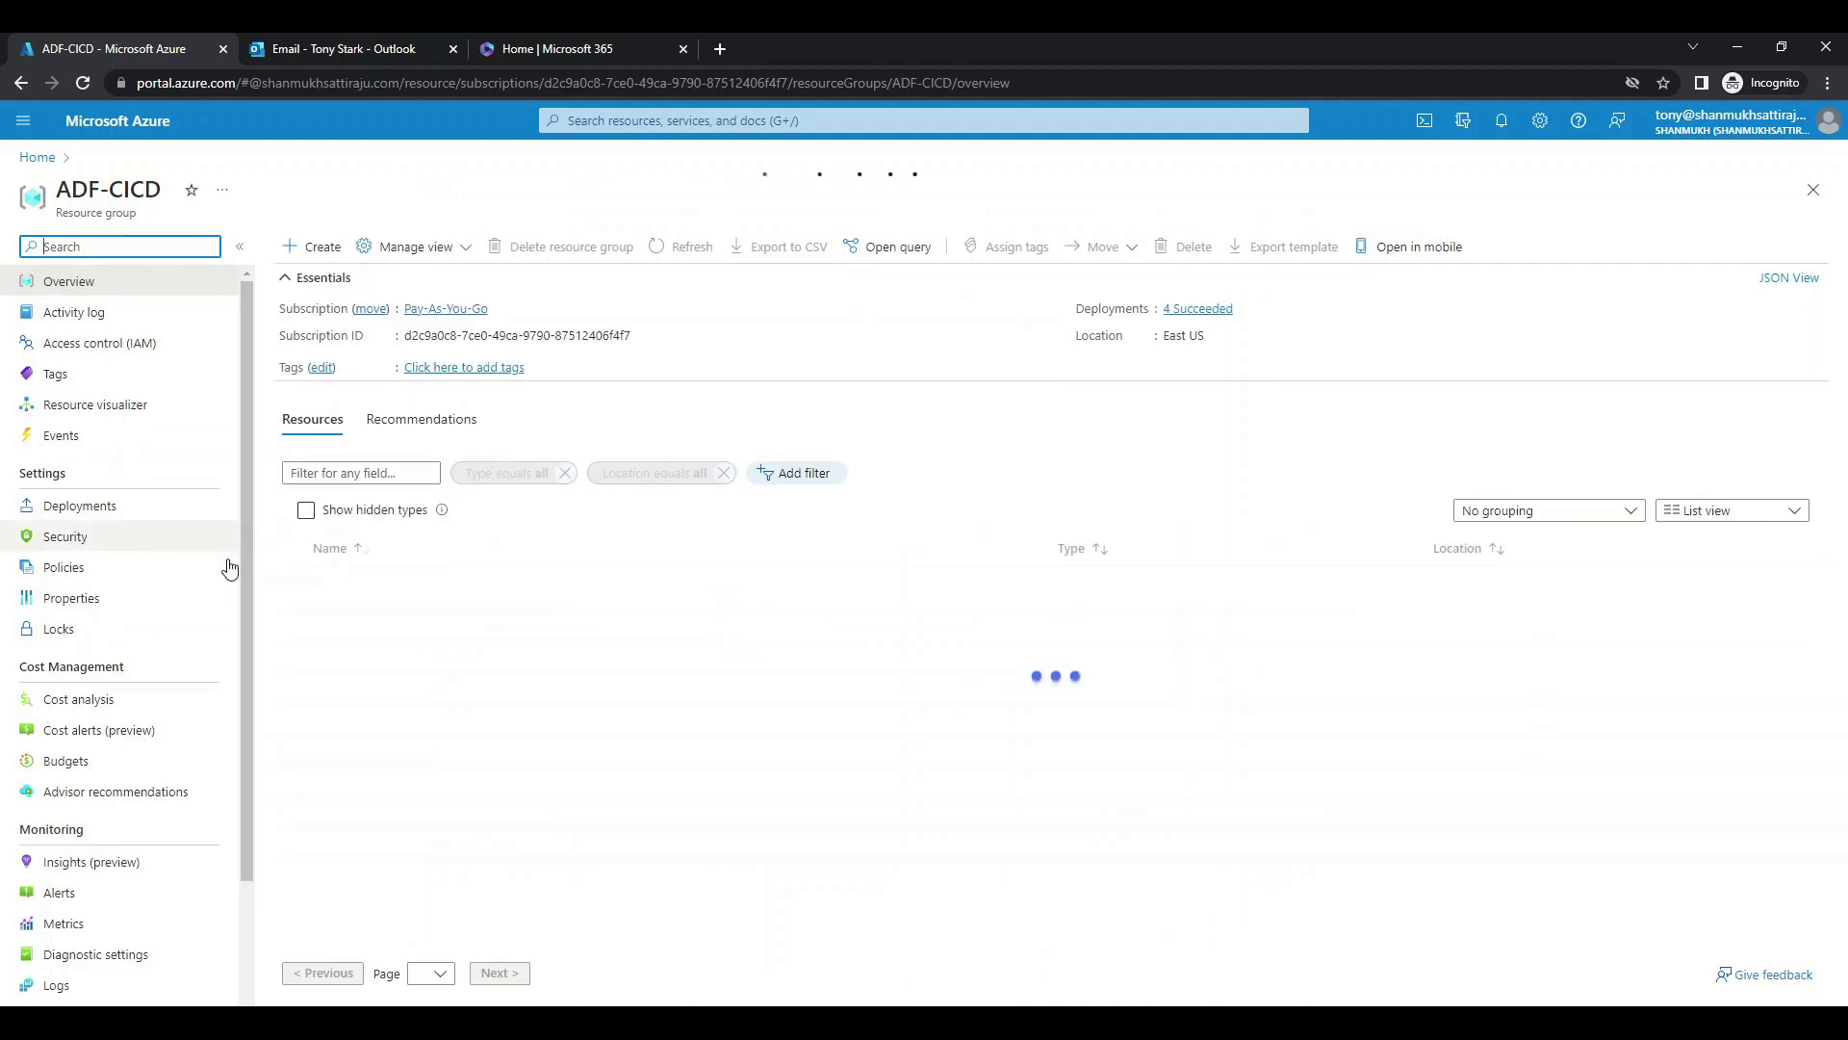
pyautogui.click(388, 586)
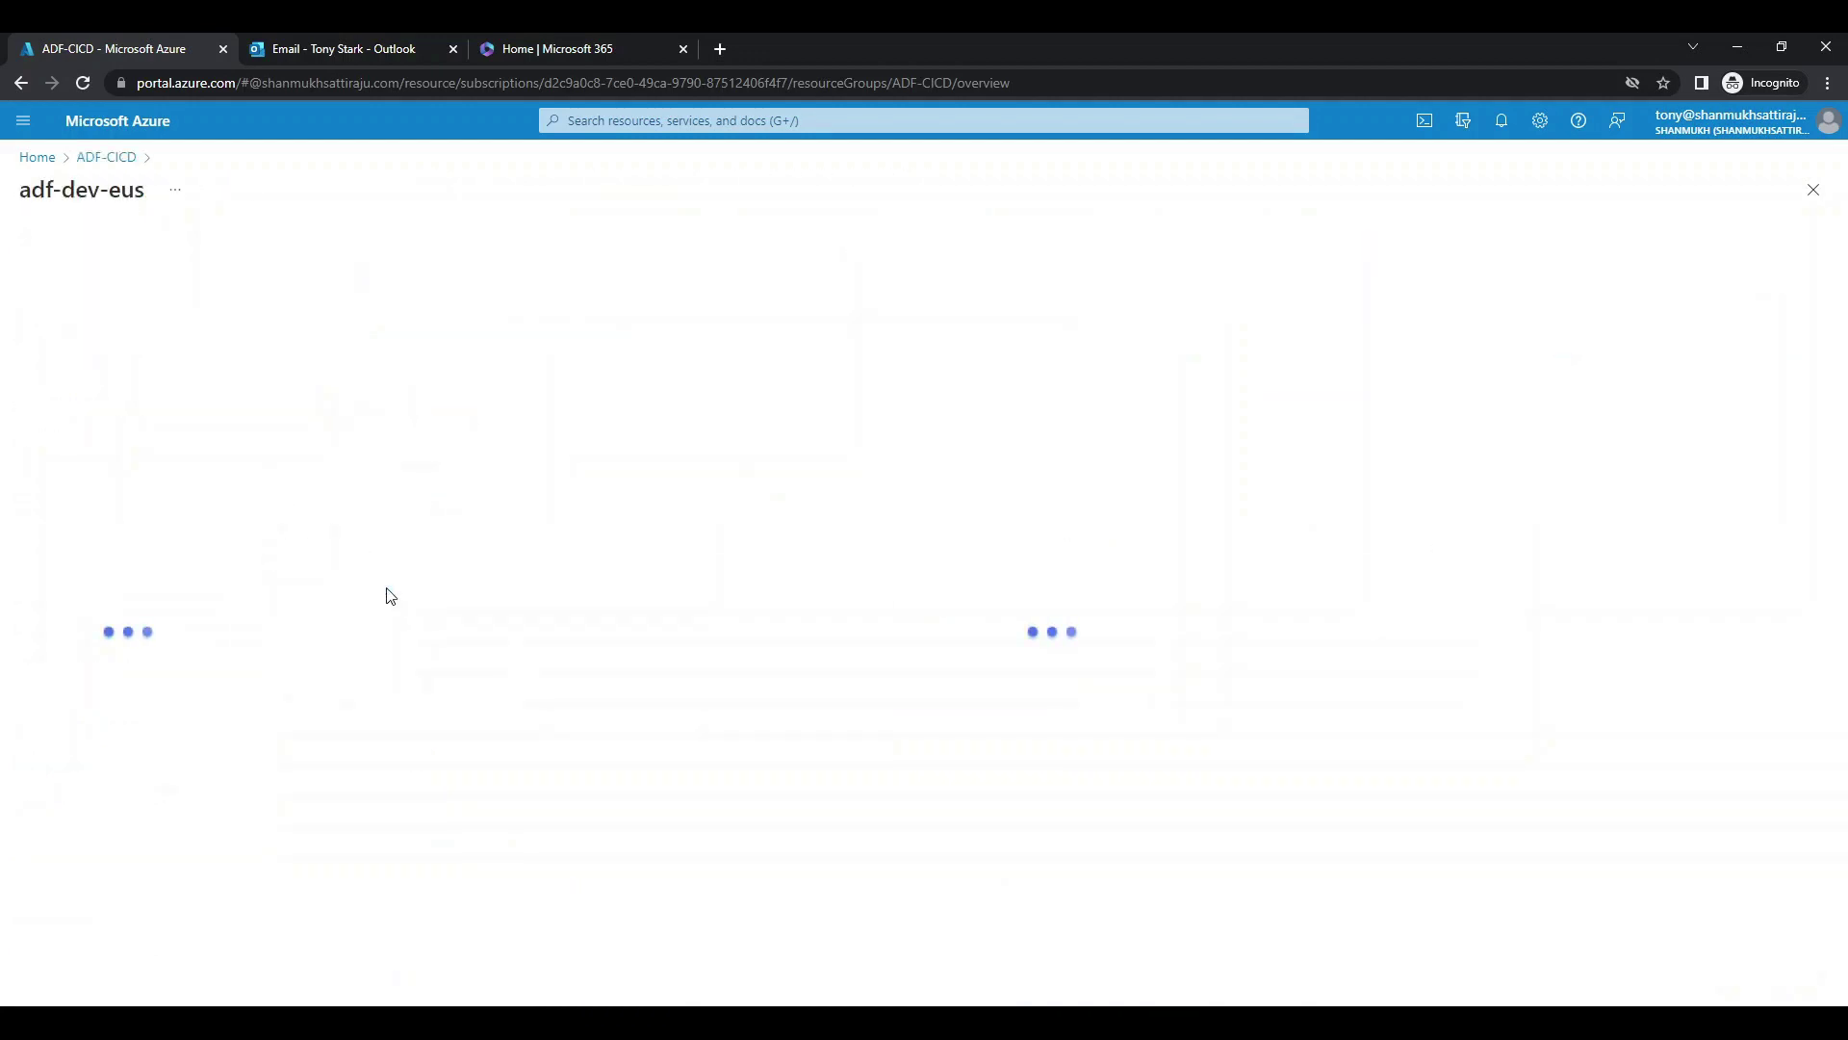
pyautogui.click(940, 487)
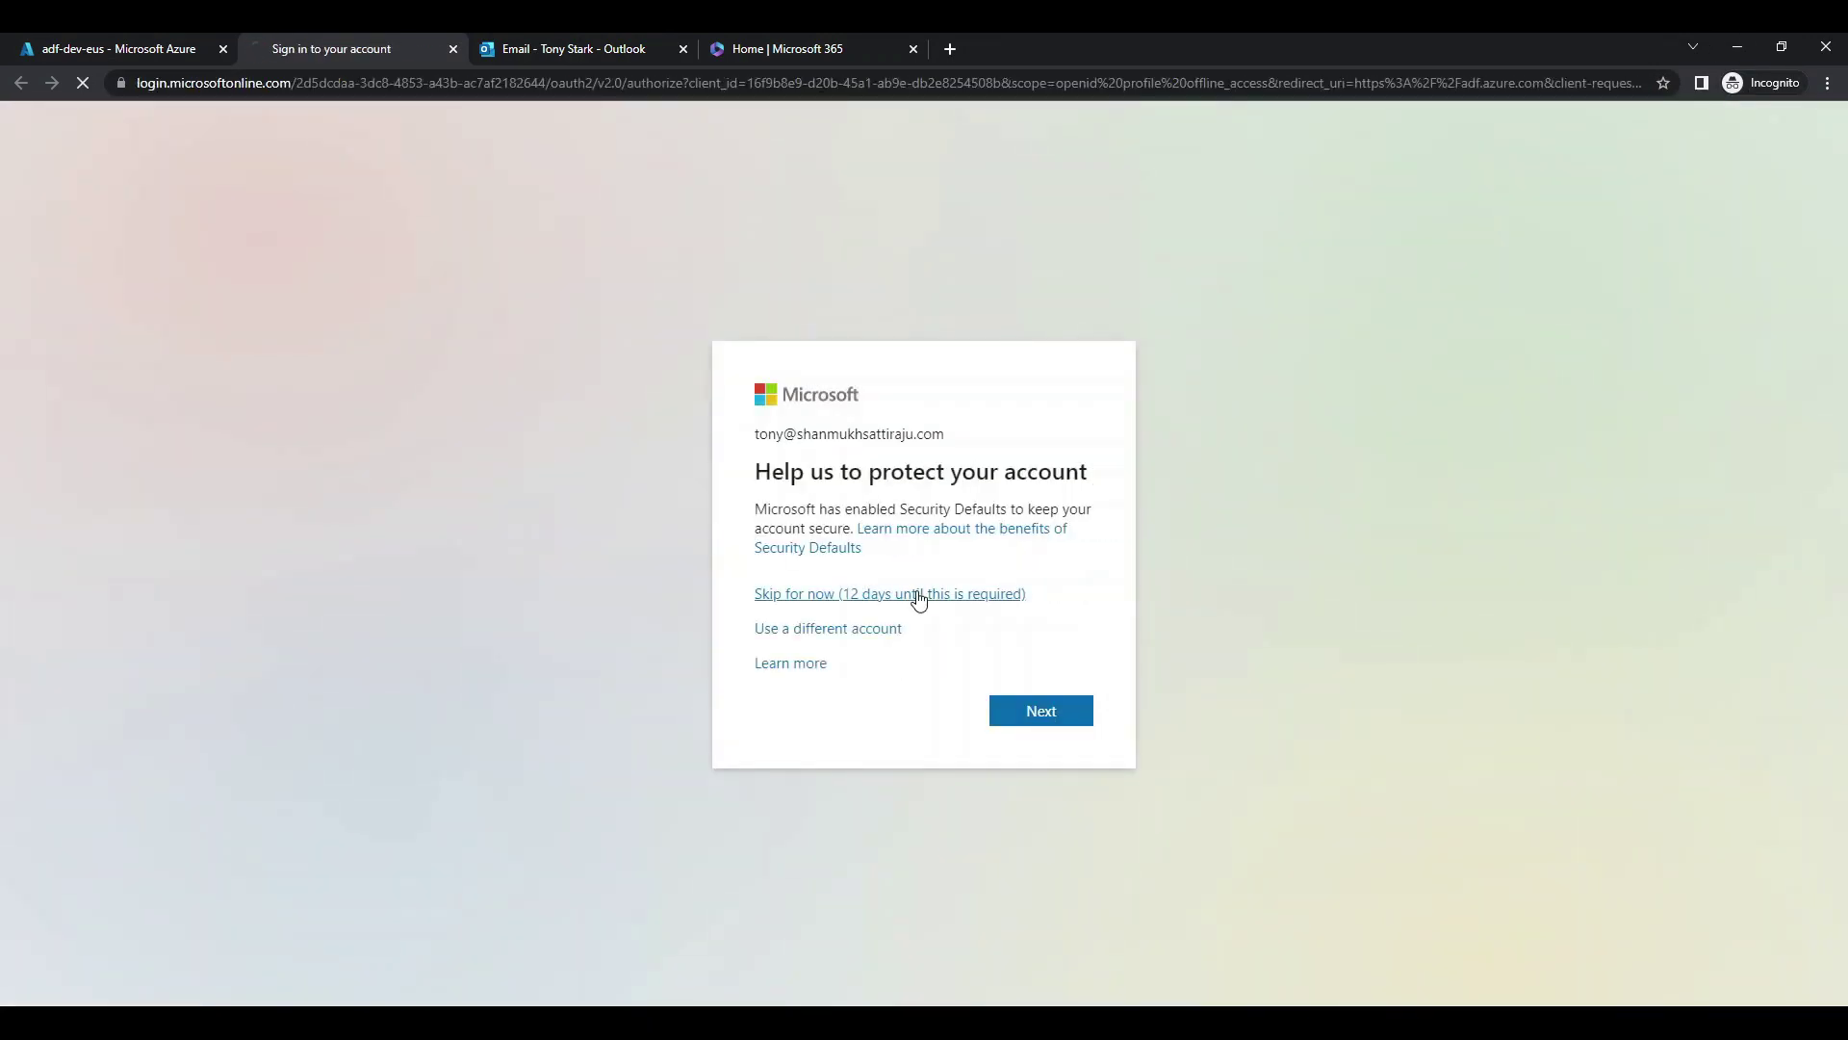
pyautogui.click(916, 595)
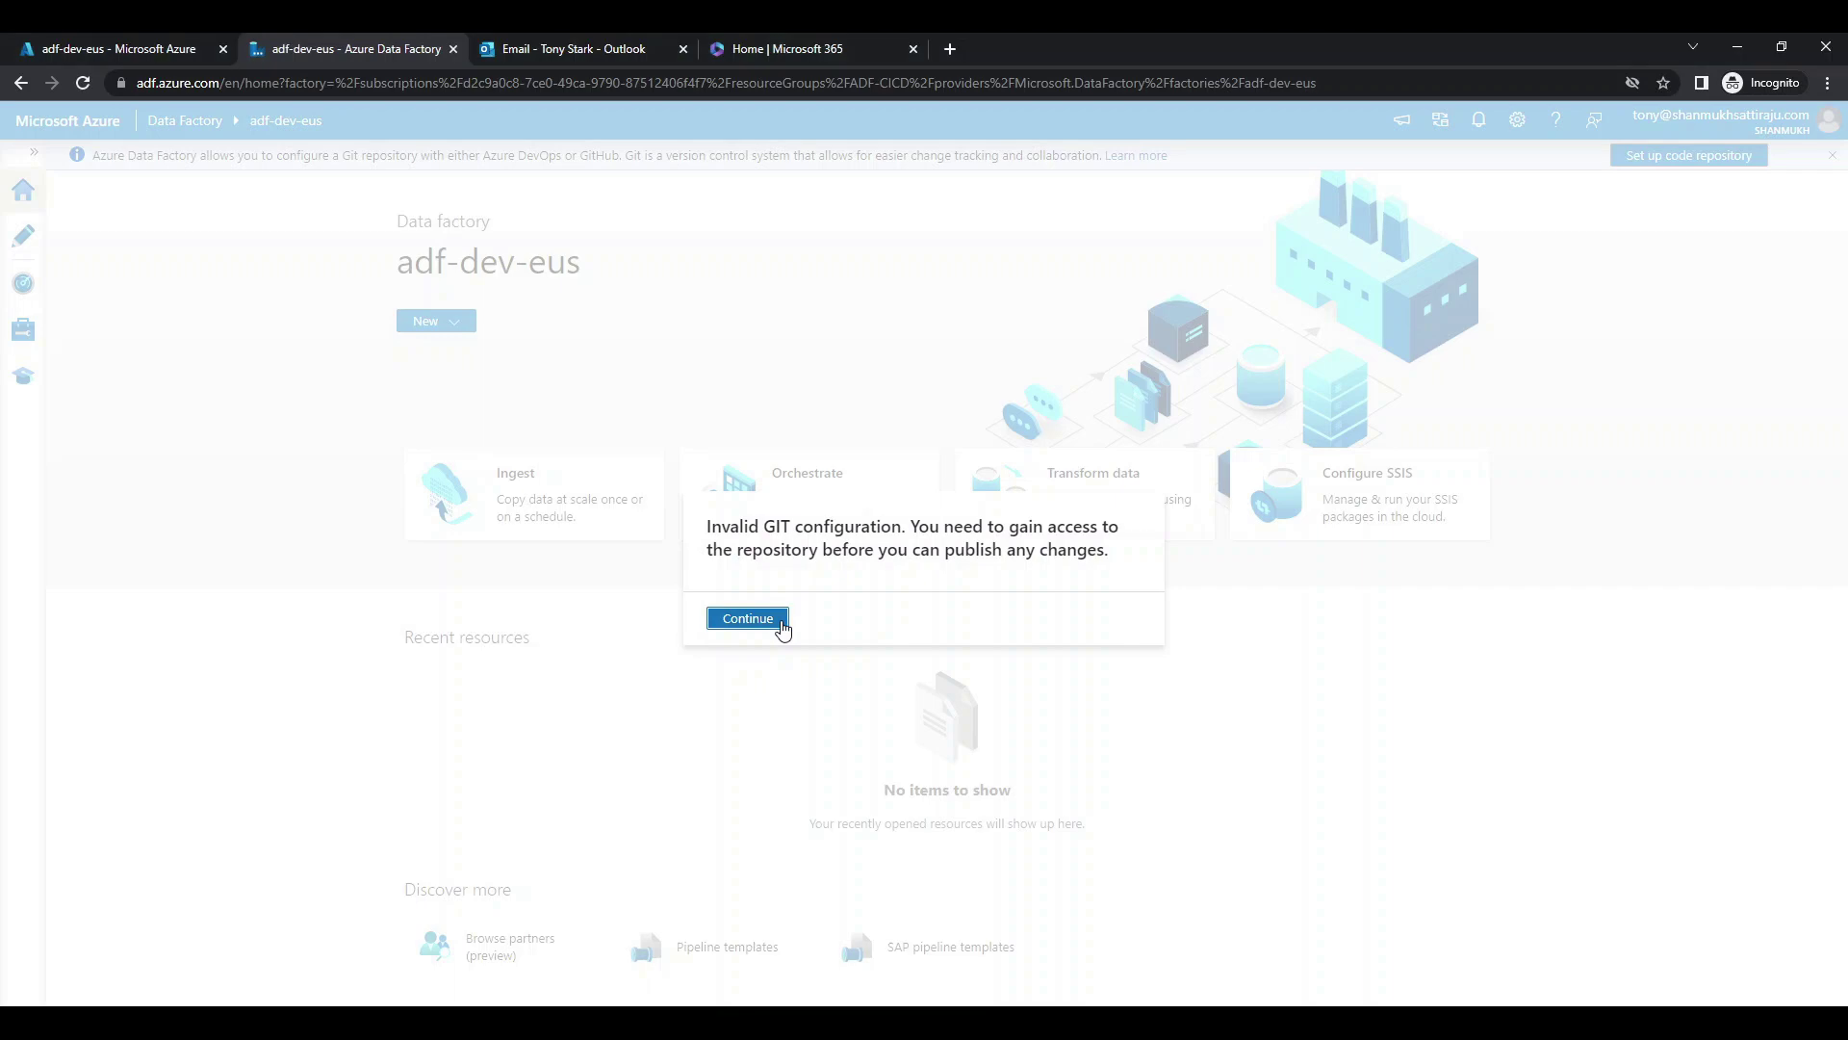
pyautogui.click(784, 628)
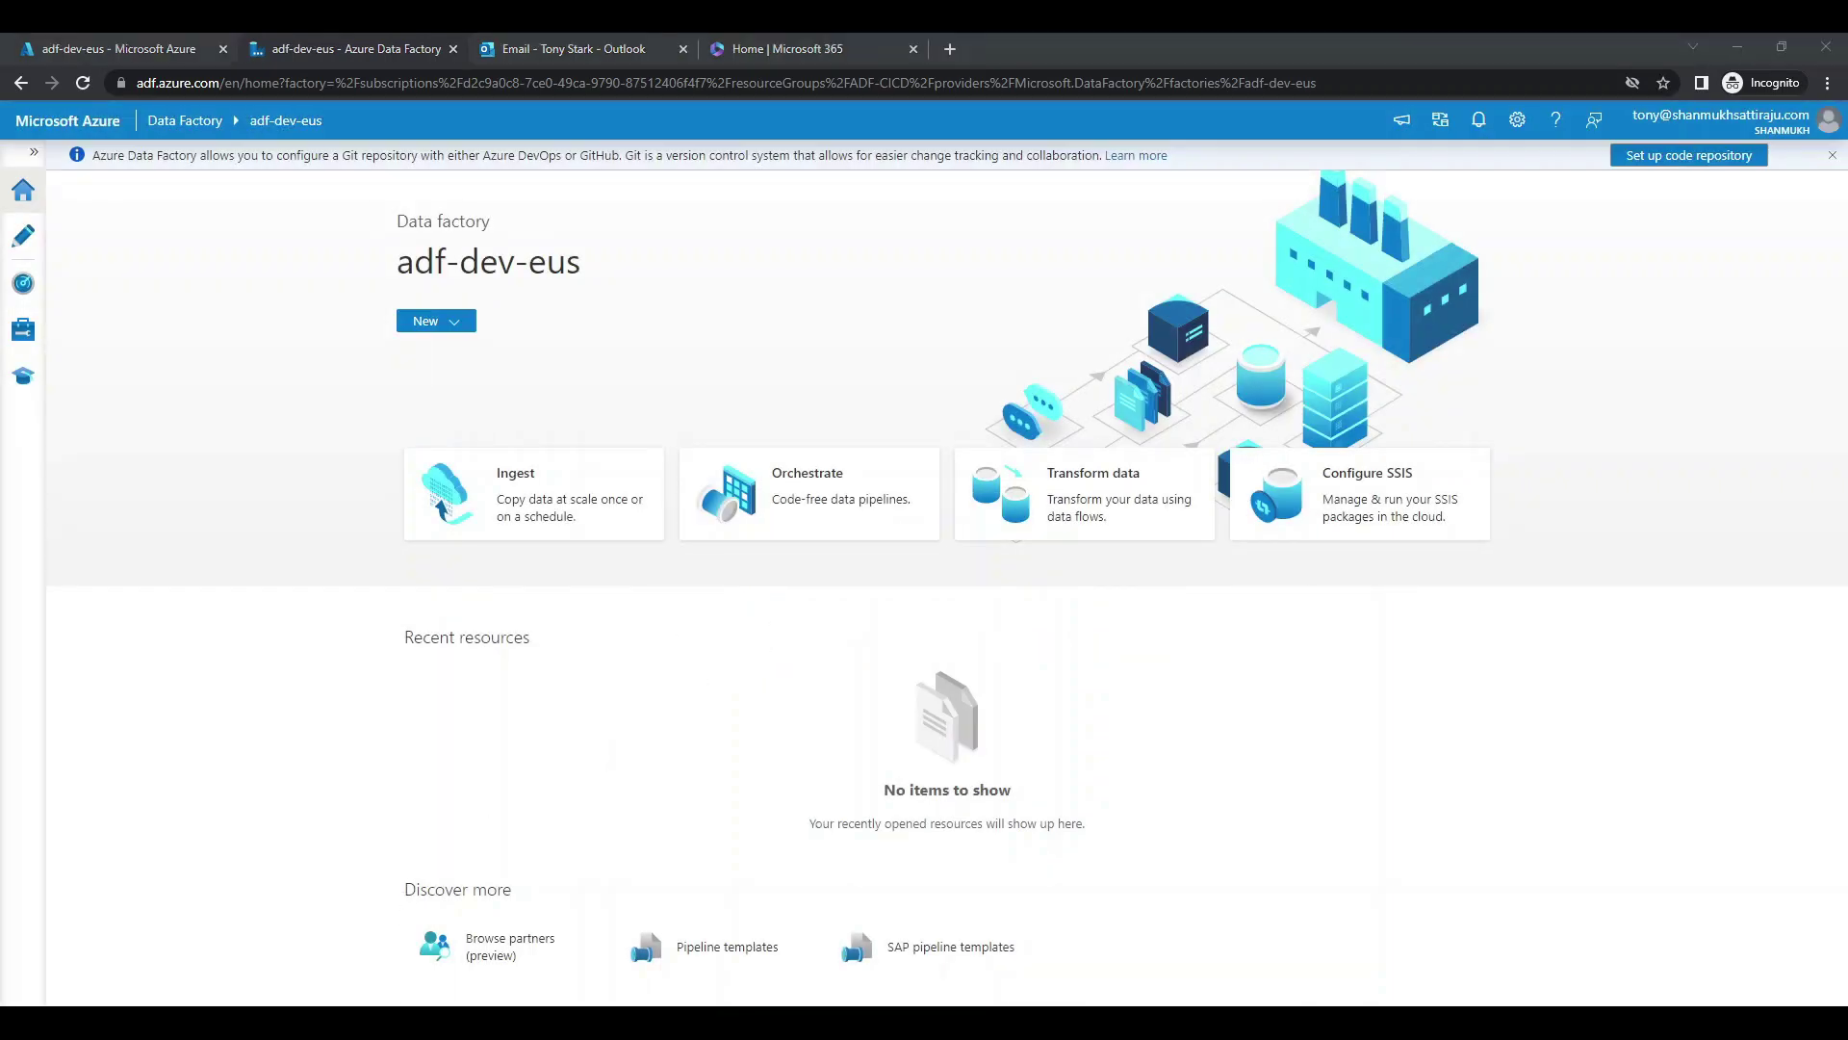
# Switch back to the first user's Azure DevOps session and open the AdfTrail project summary in a separate tab.
pyautogui.moveTo(361, 1022)
pyautogui.click(212, 970)
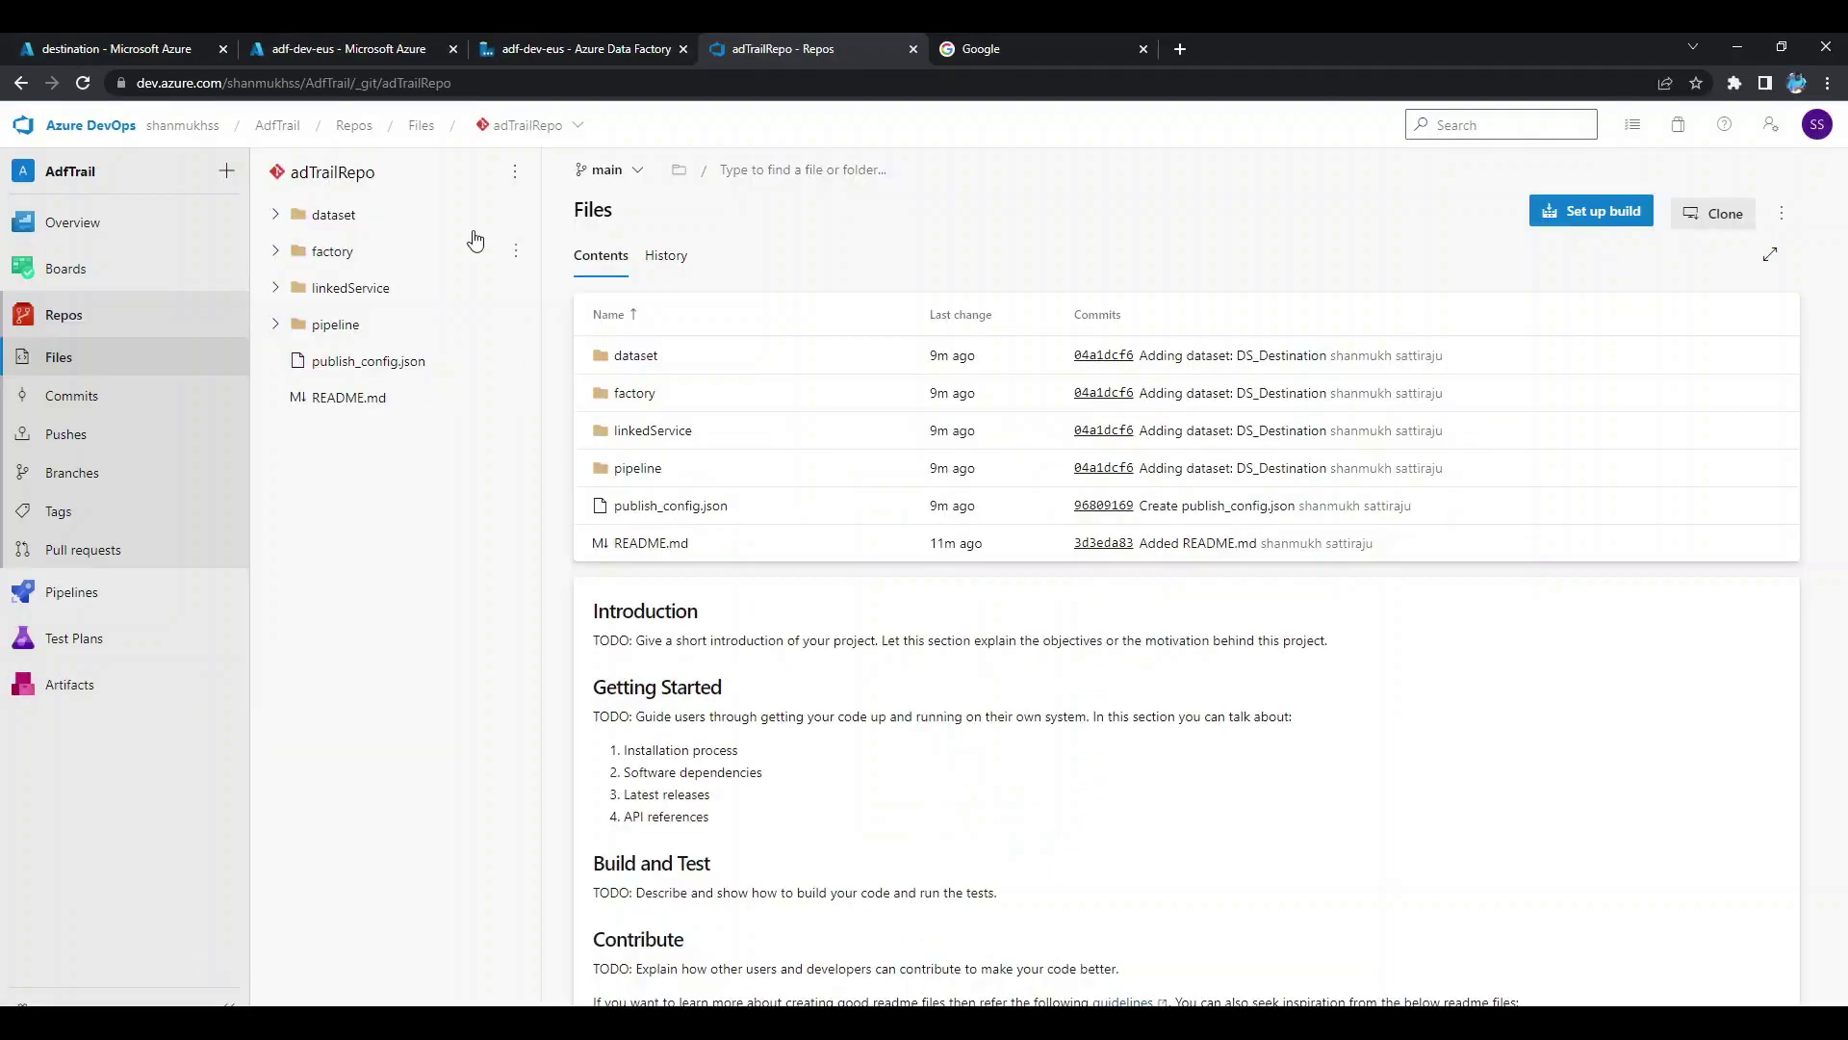
pyautogui.rightClick(280, 132)
pyautogui.click(306, 148)
pyautogui.click(1026, 52)
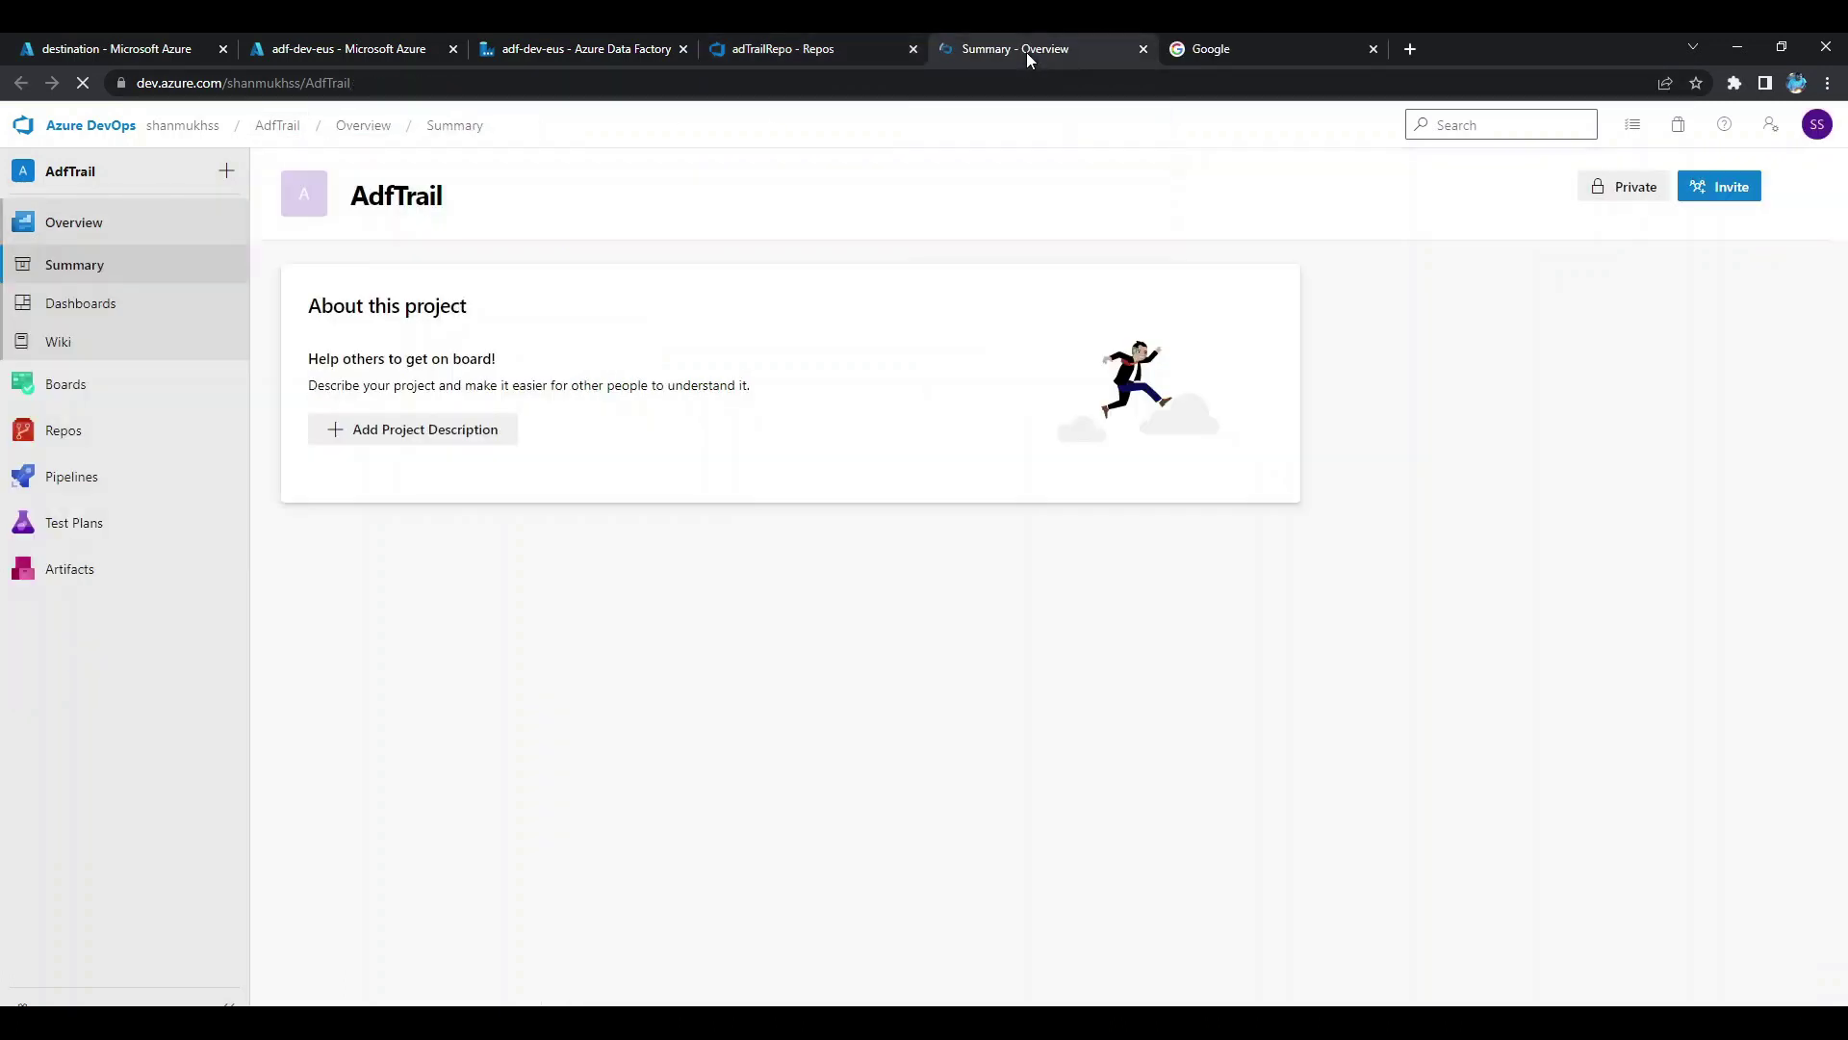
# Invite the second user to the AdfTrail project as a member of AdfTrail Team and check the notification details.
pyautogui.click(1732, 198)
pyautogui.click(1450, 232)
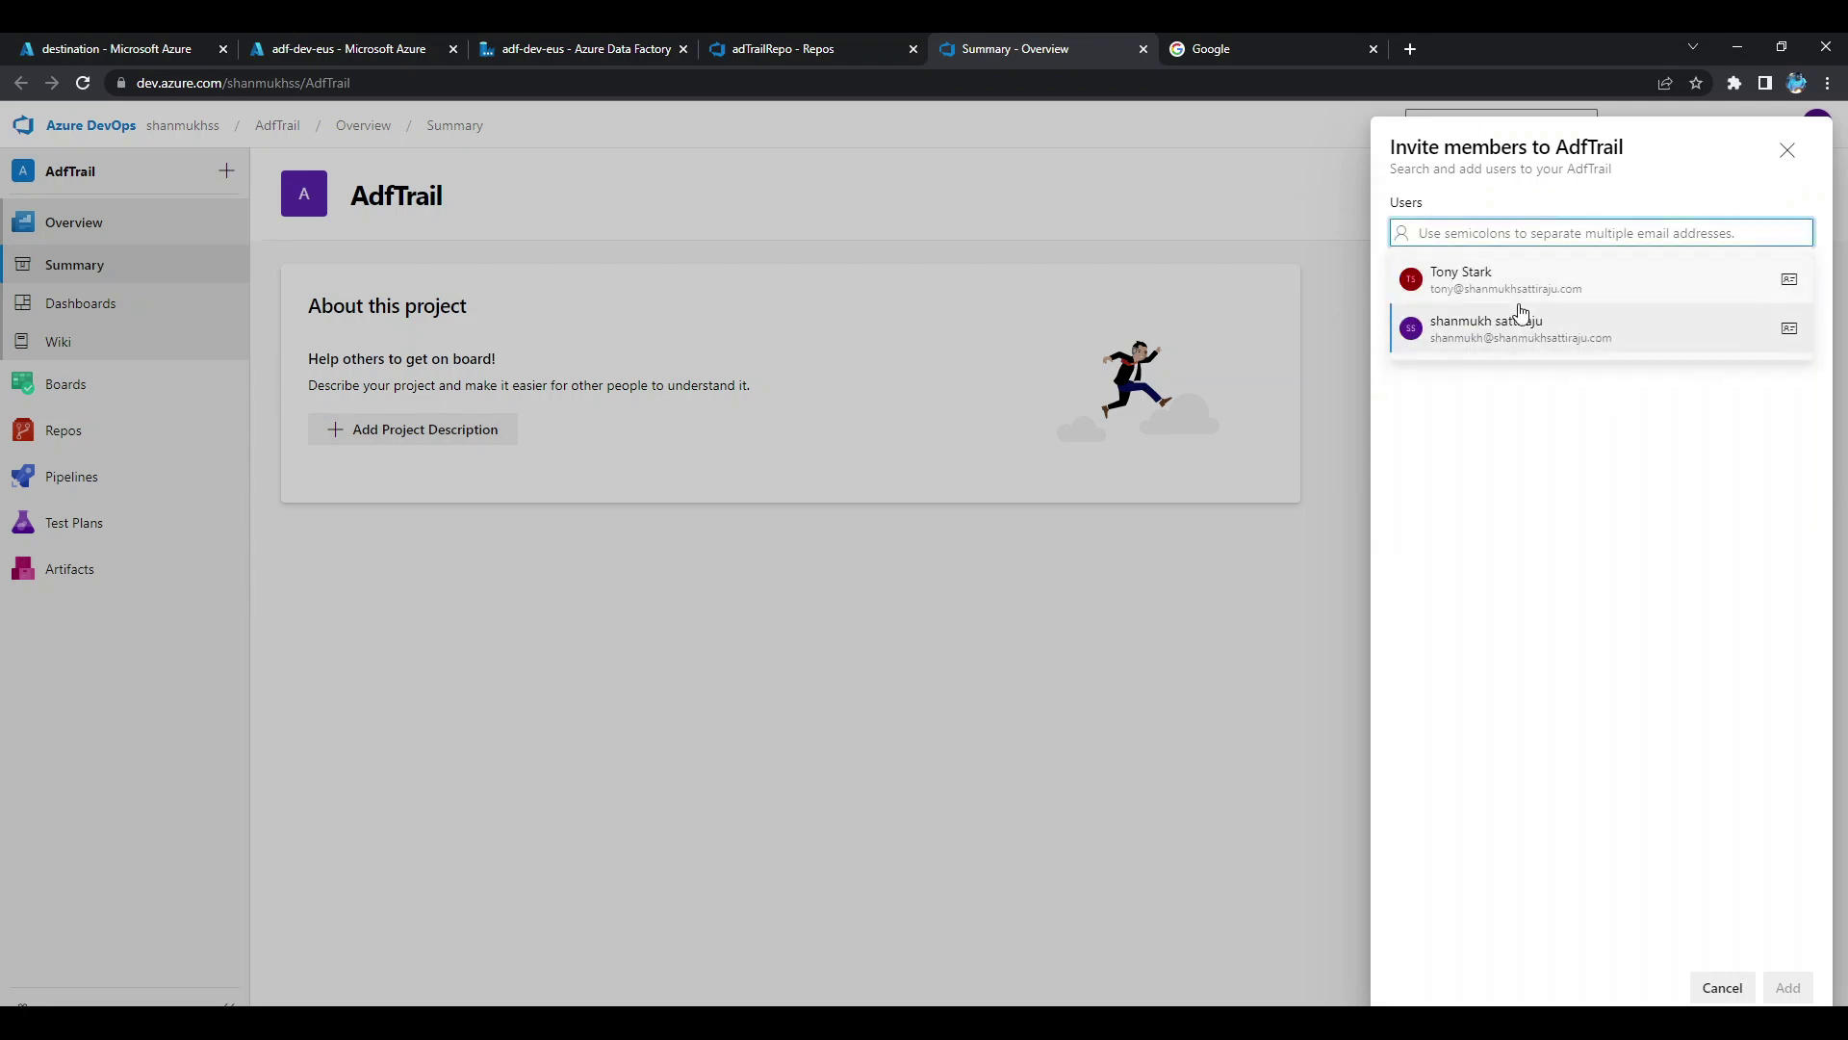
pyautogui.click(1461, 273)
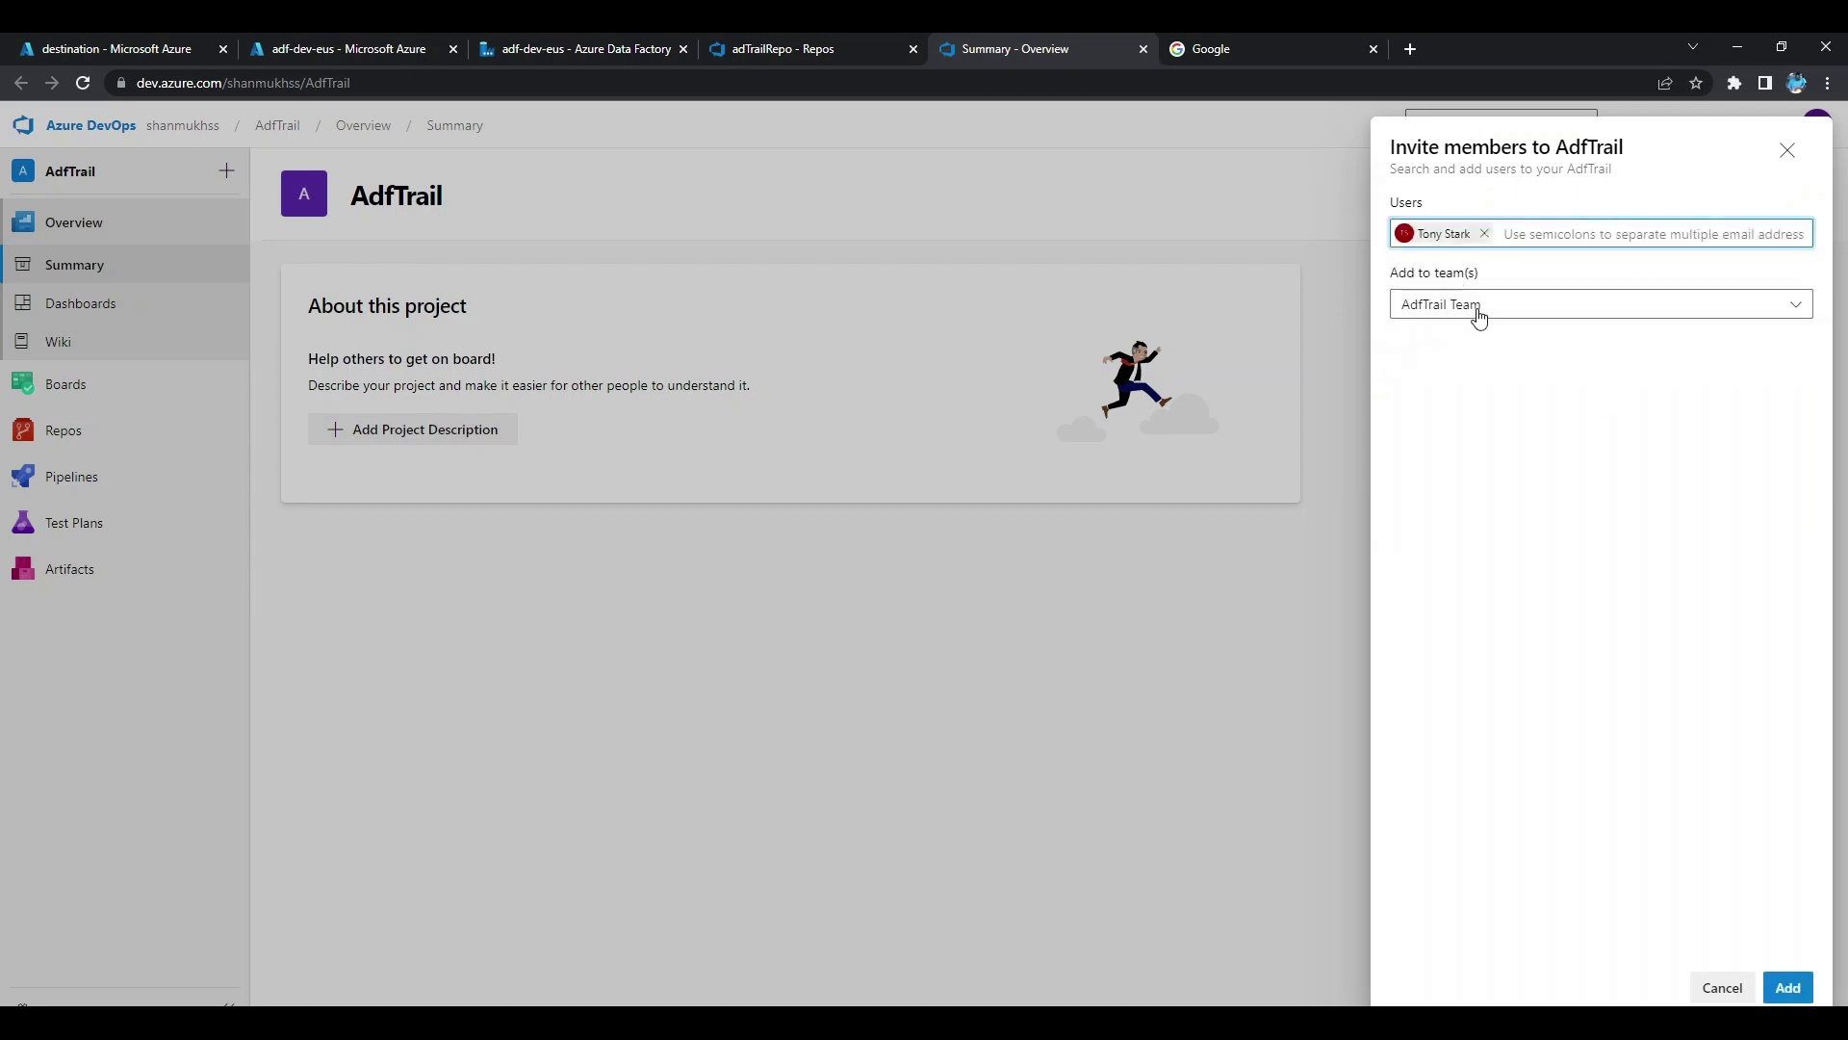
pyautogui.click(1469, 325)
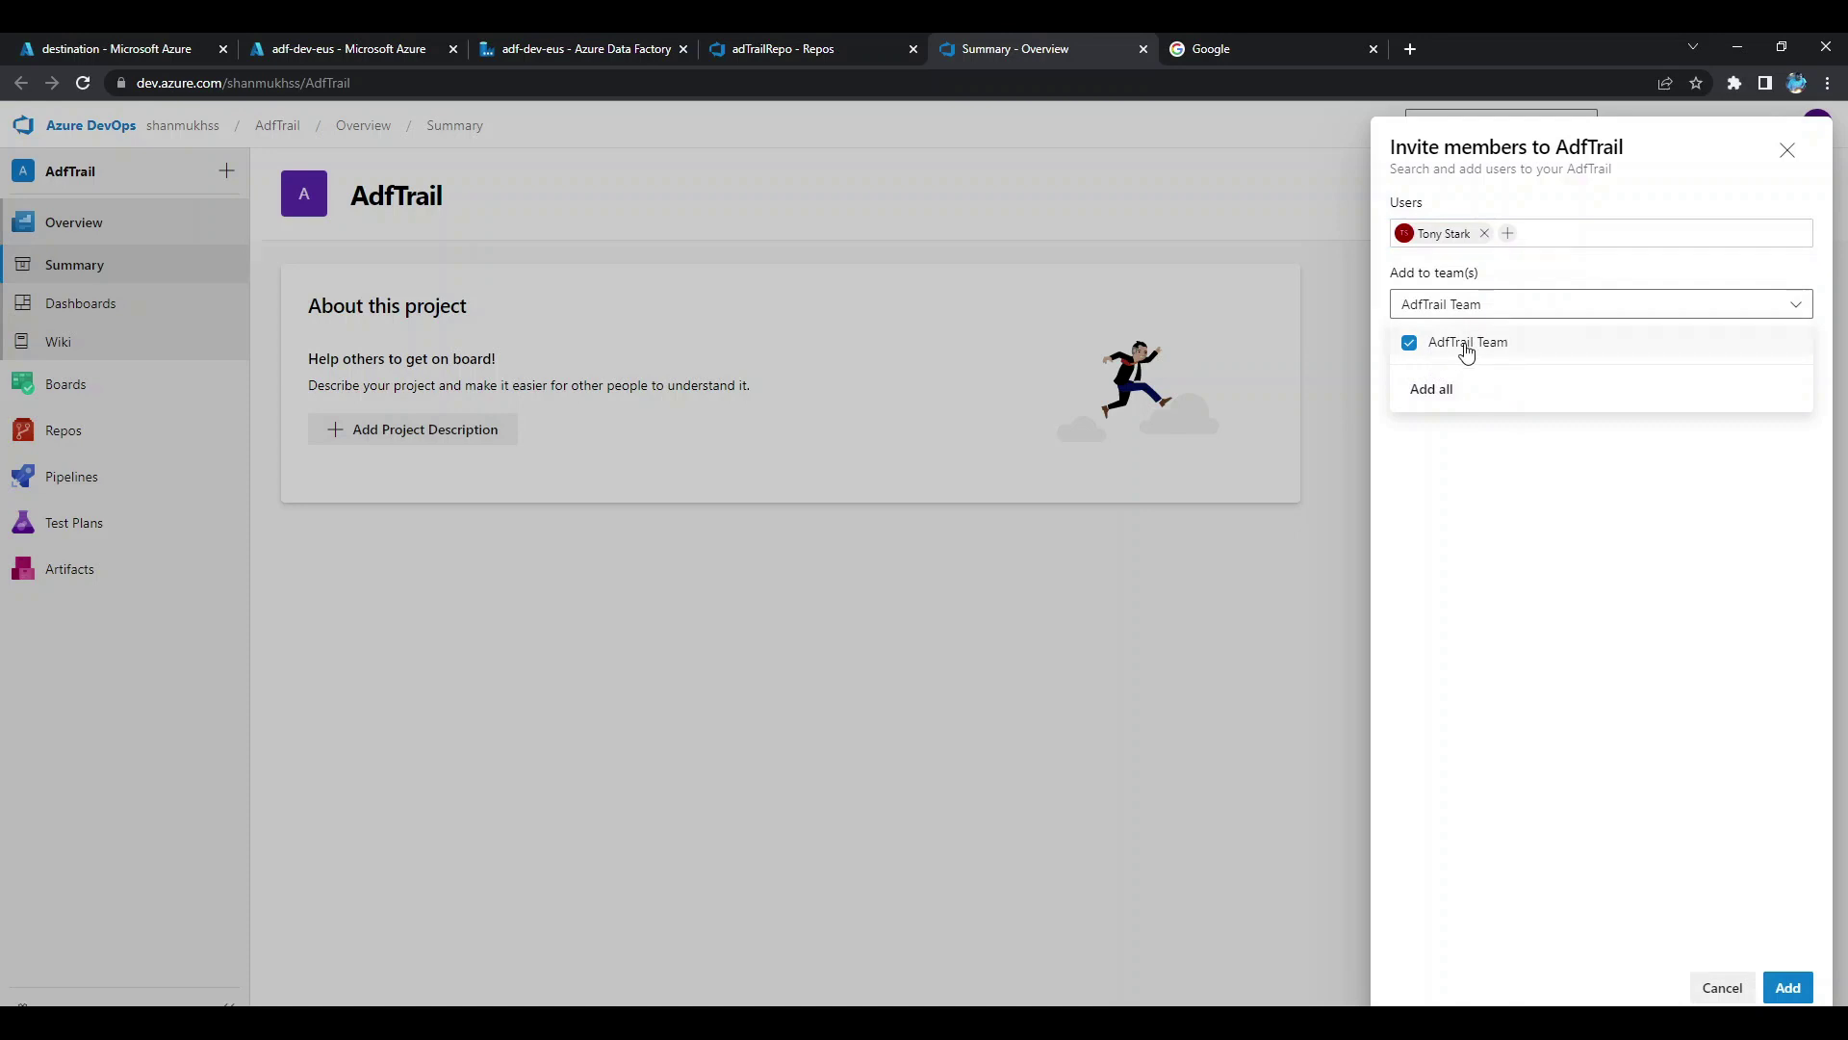
pyautogui.click(1497, 489)
pyautogui.click(1788, 987)
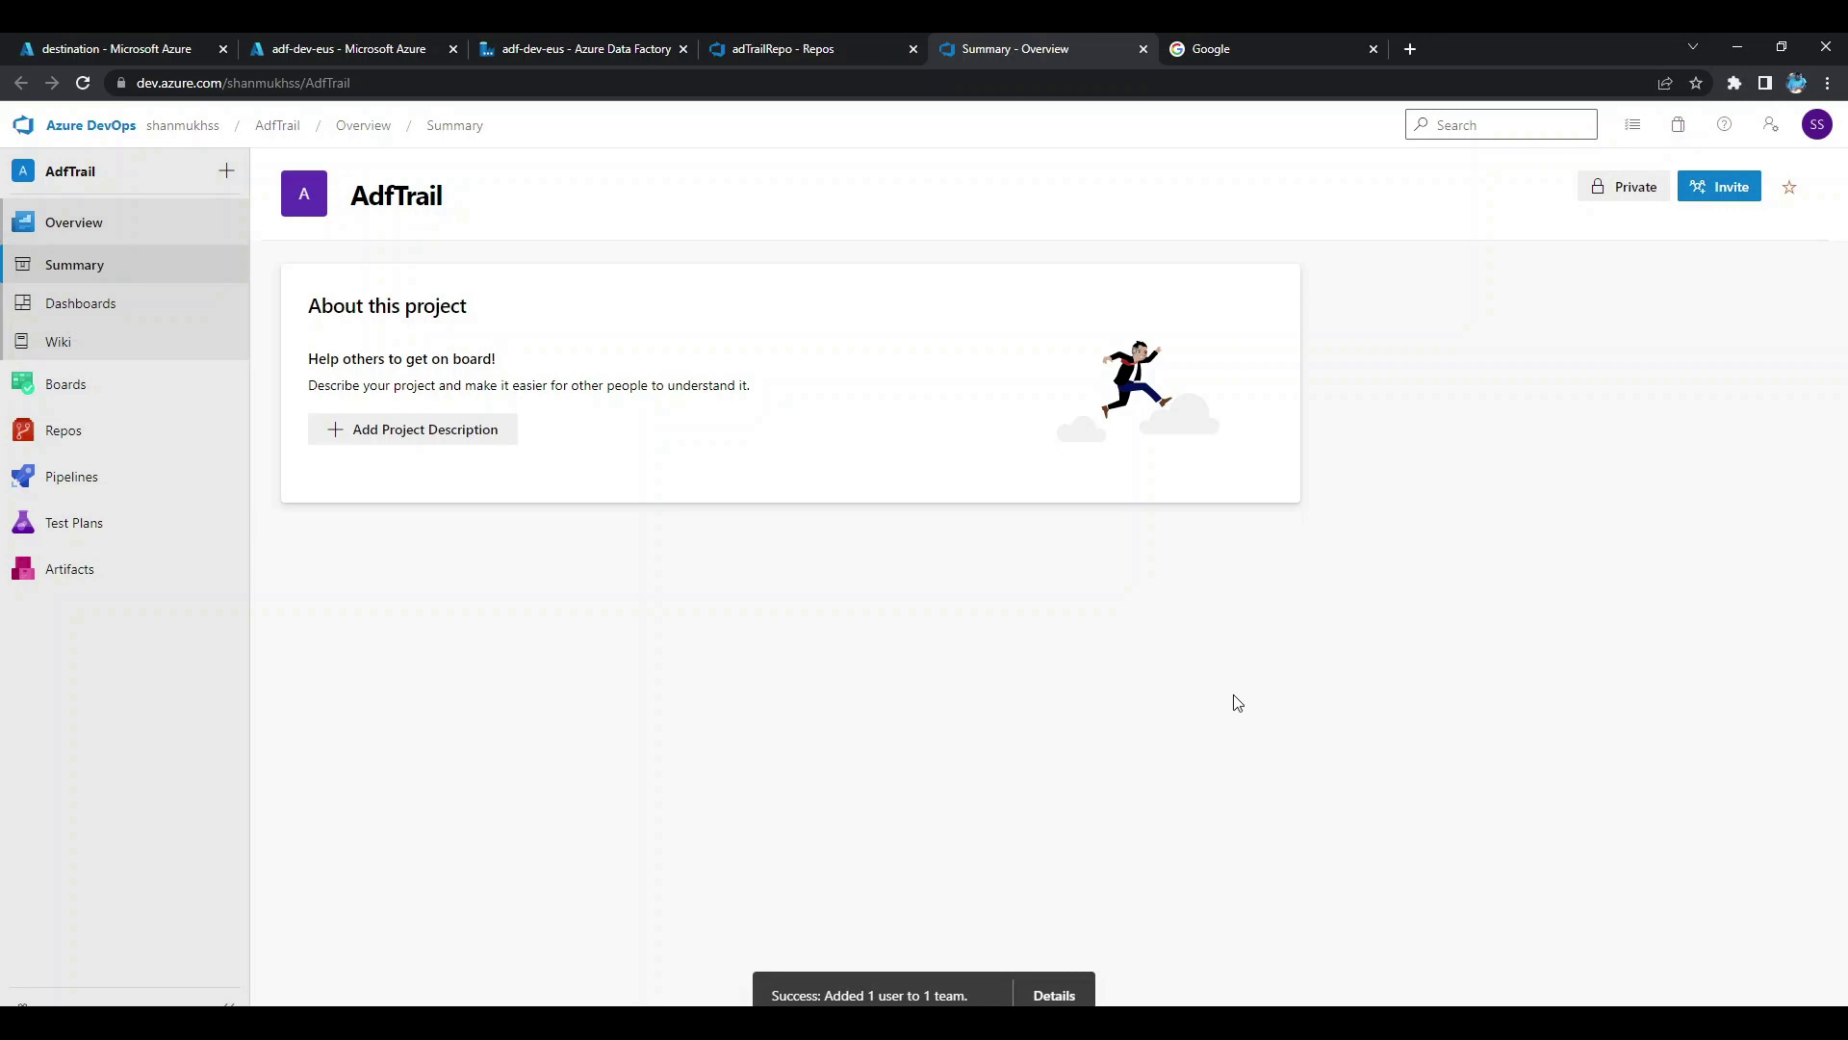
pyautogui.click(1055, 995)
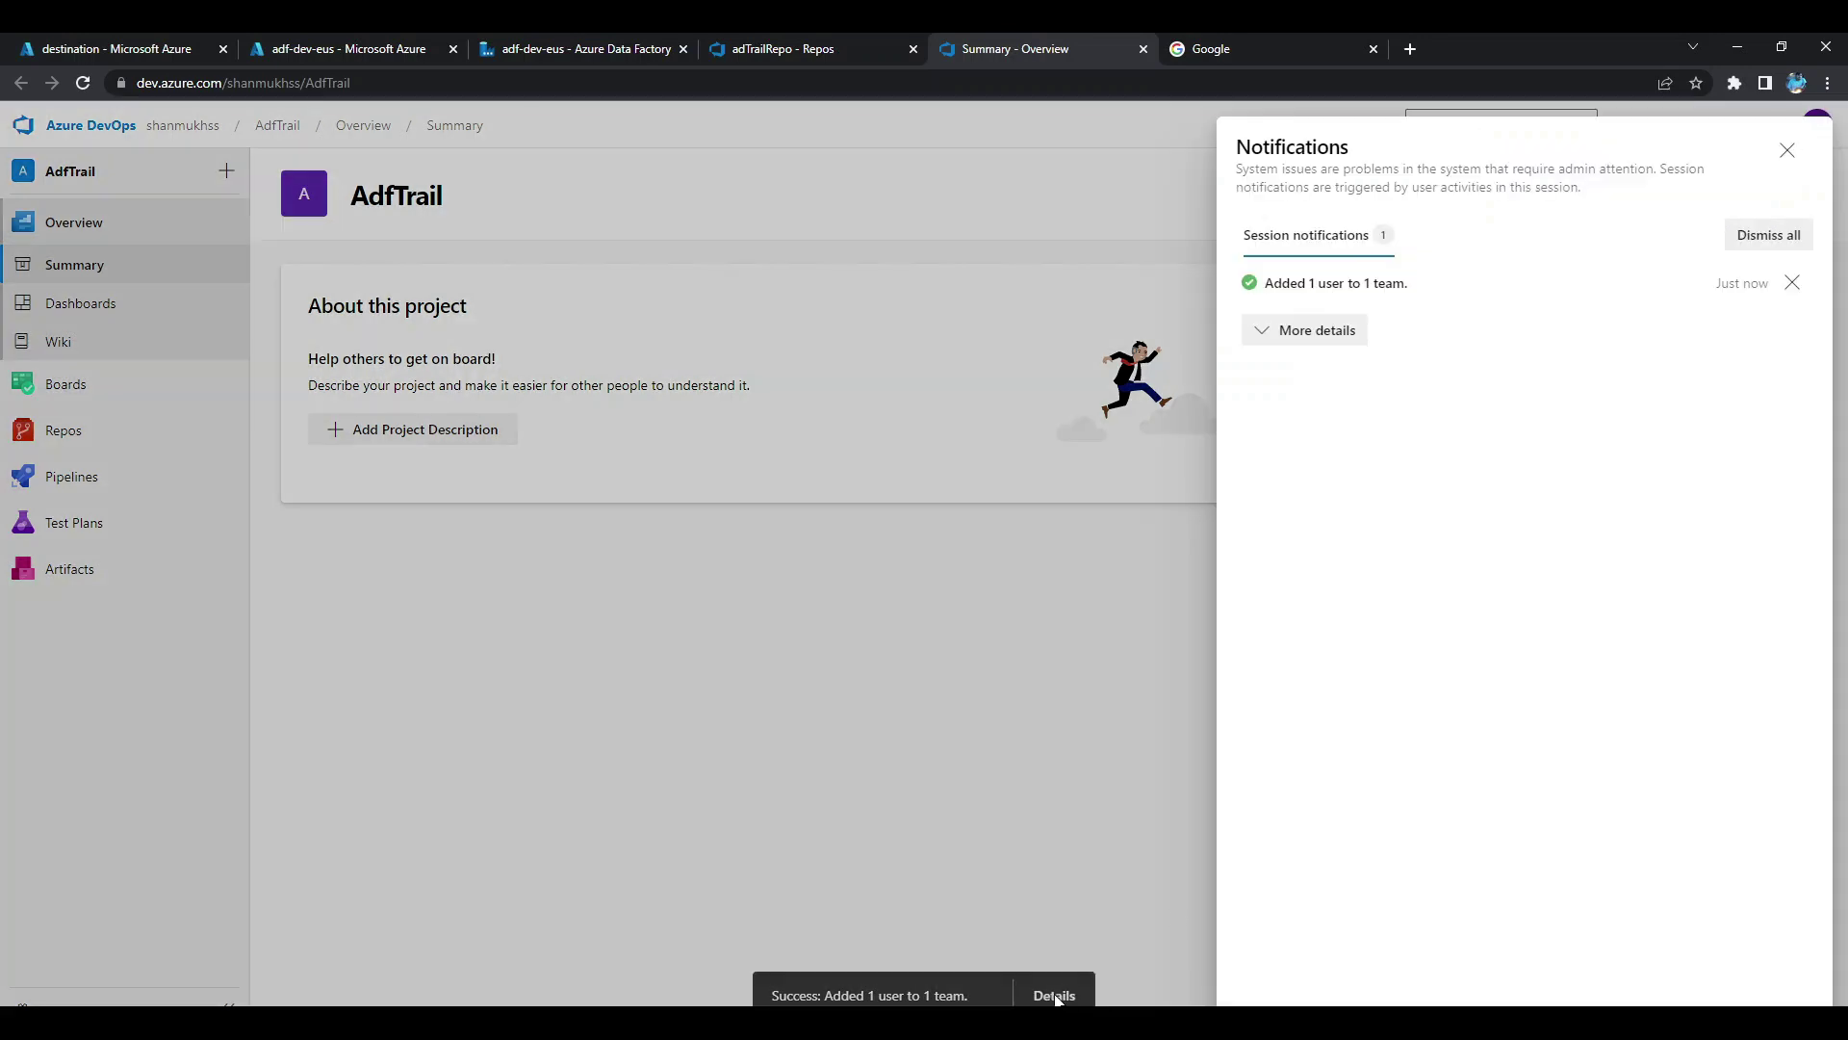
pyautogui.click(885, 574)
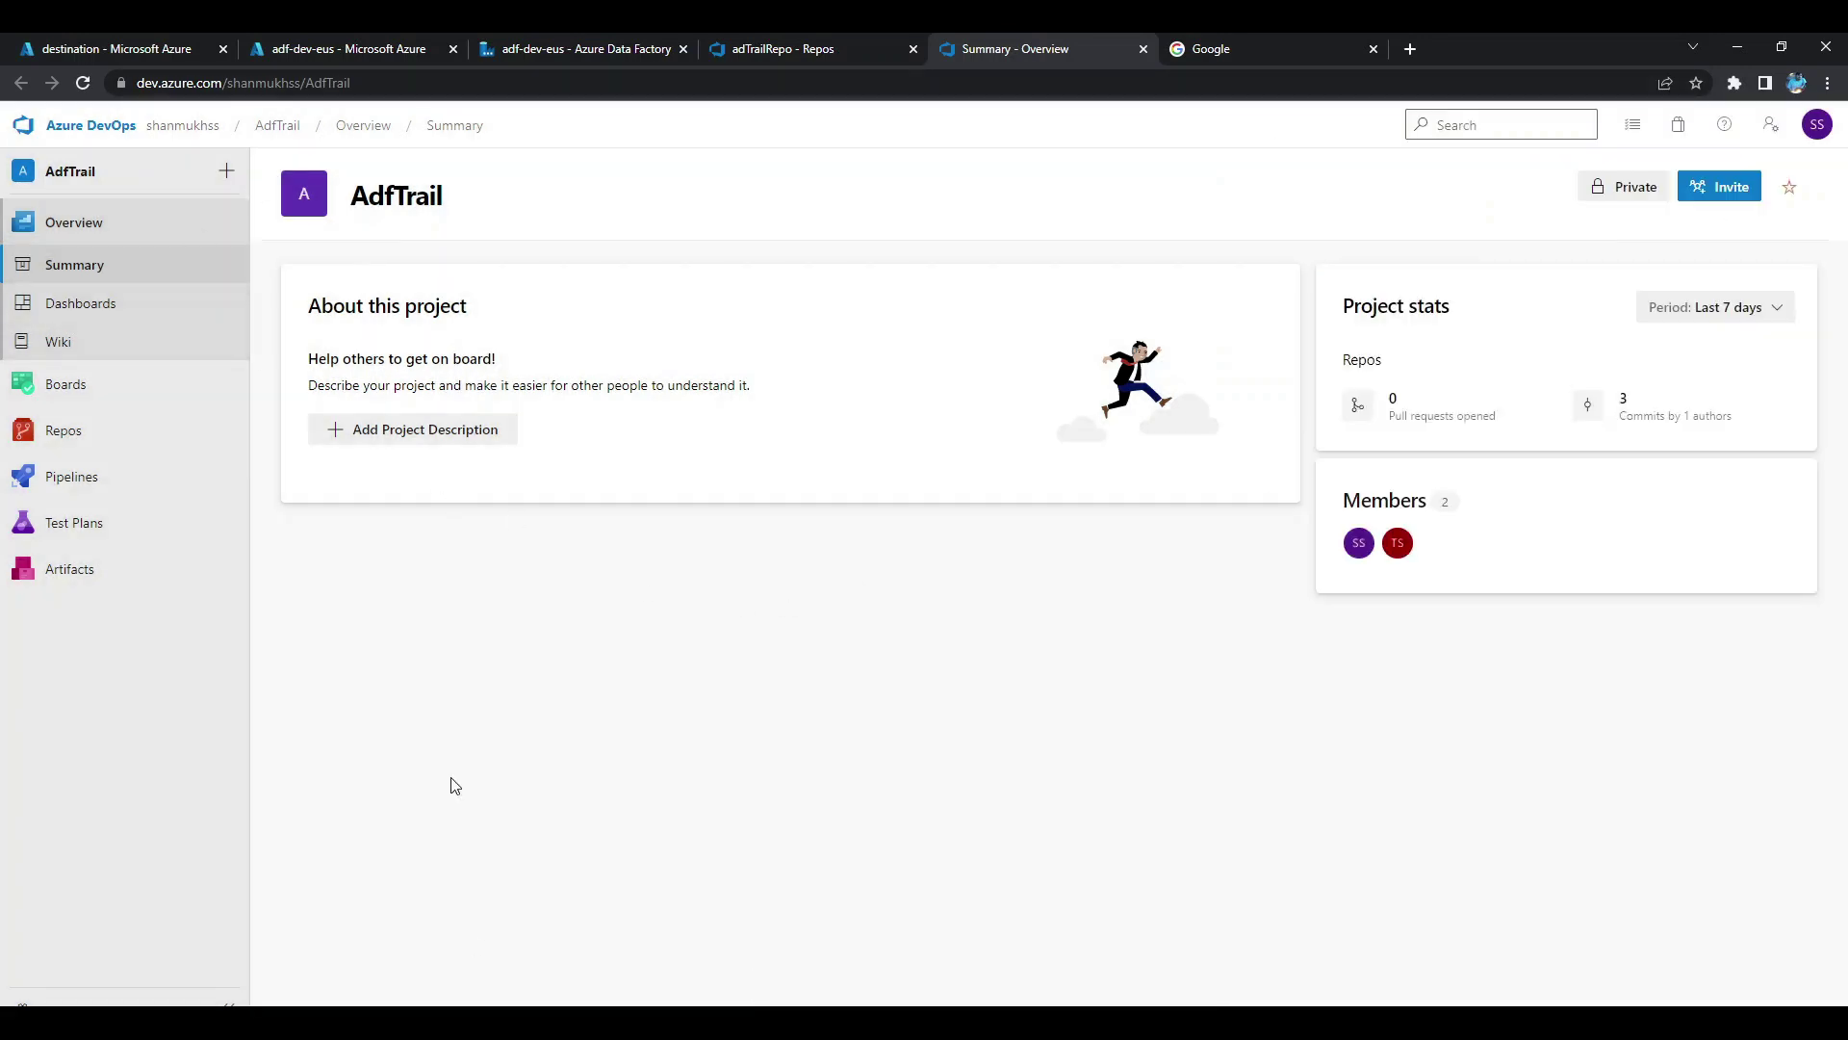
# Return to the second user's Data Factory Studio, reload it, and open the authoring workspace.
pyautogui.click(386, 975)
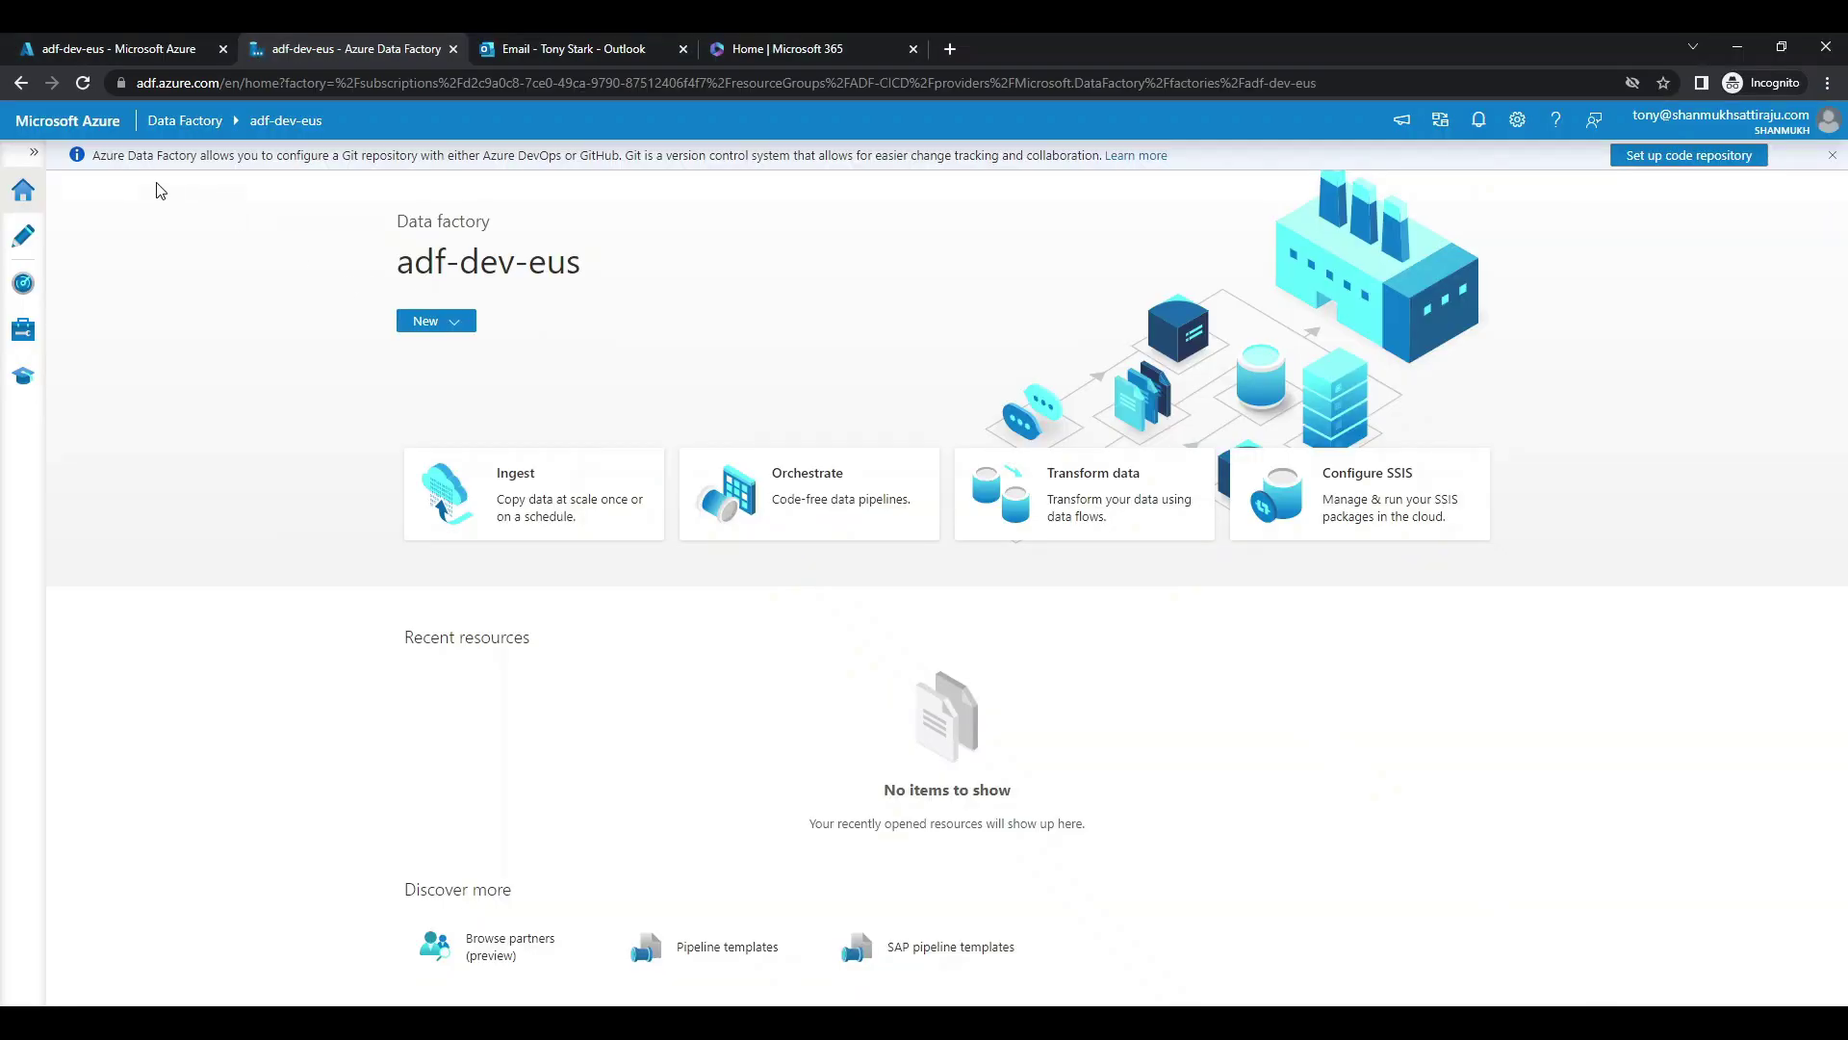
pyautogui.click(83, 82)
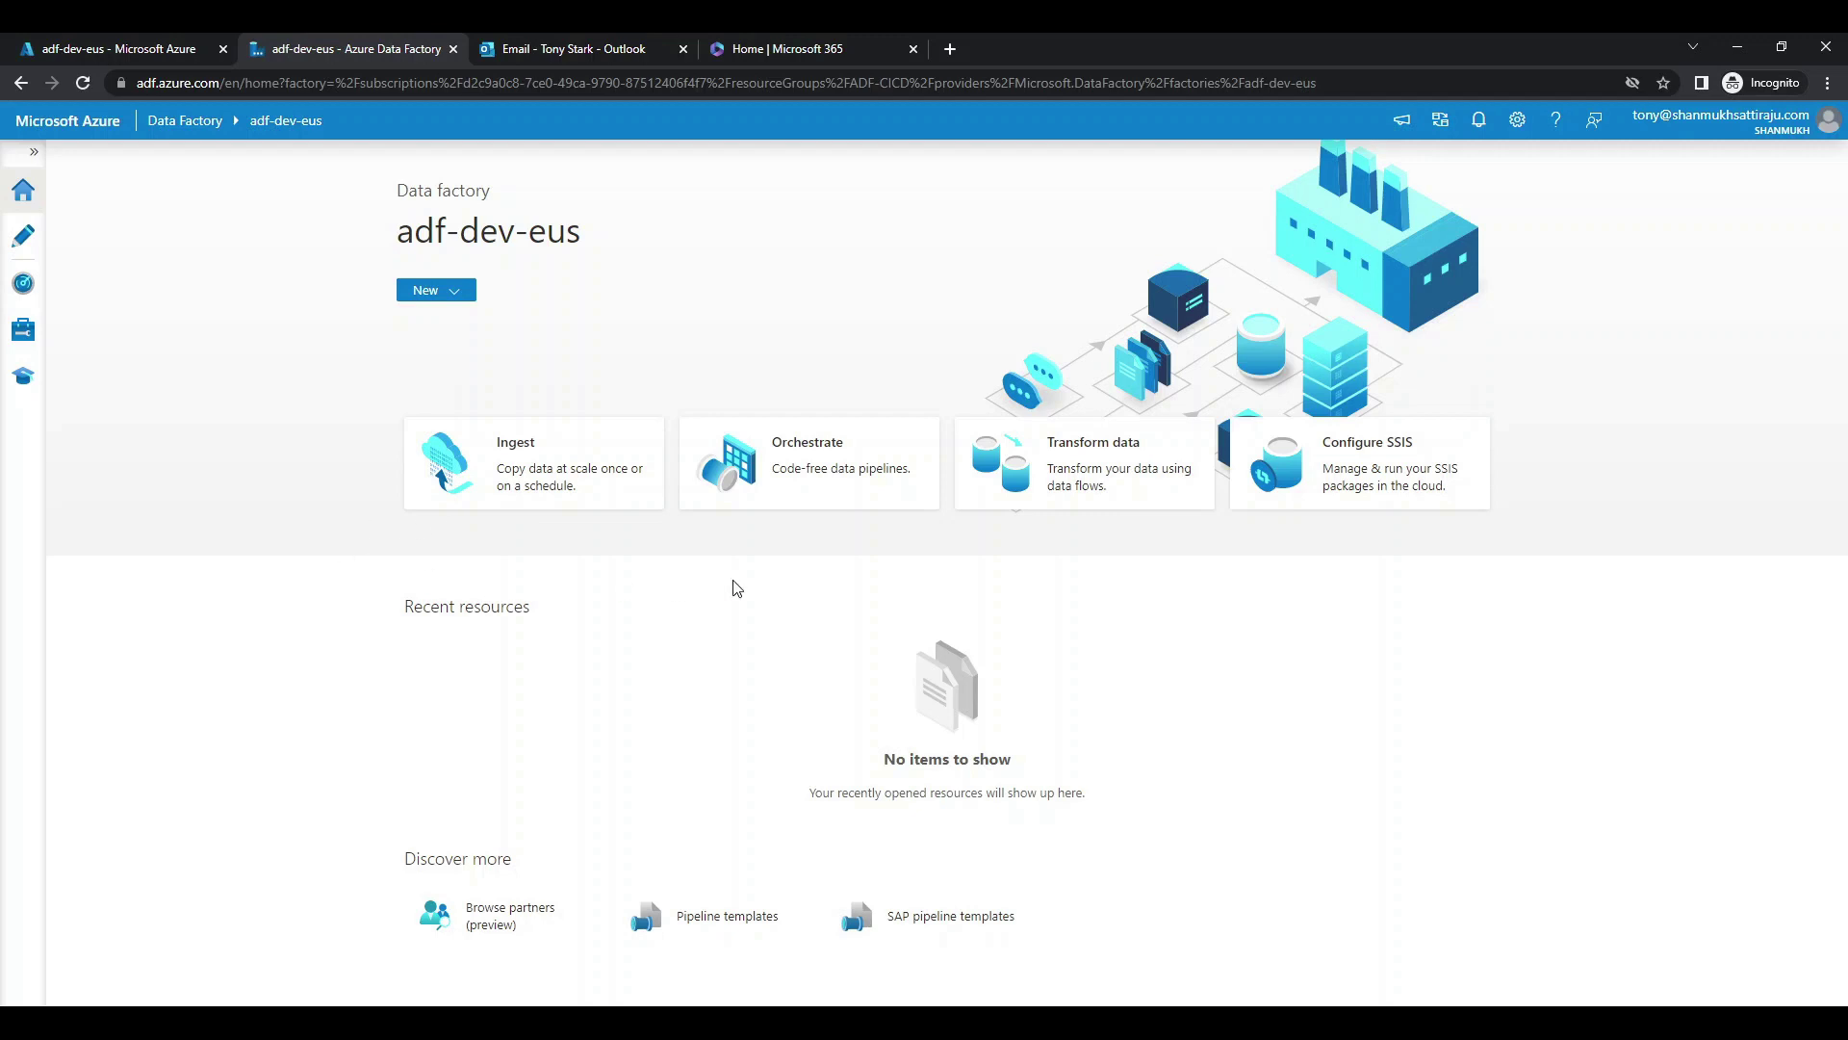
pyautogui.click(32, 246)
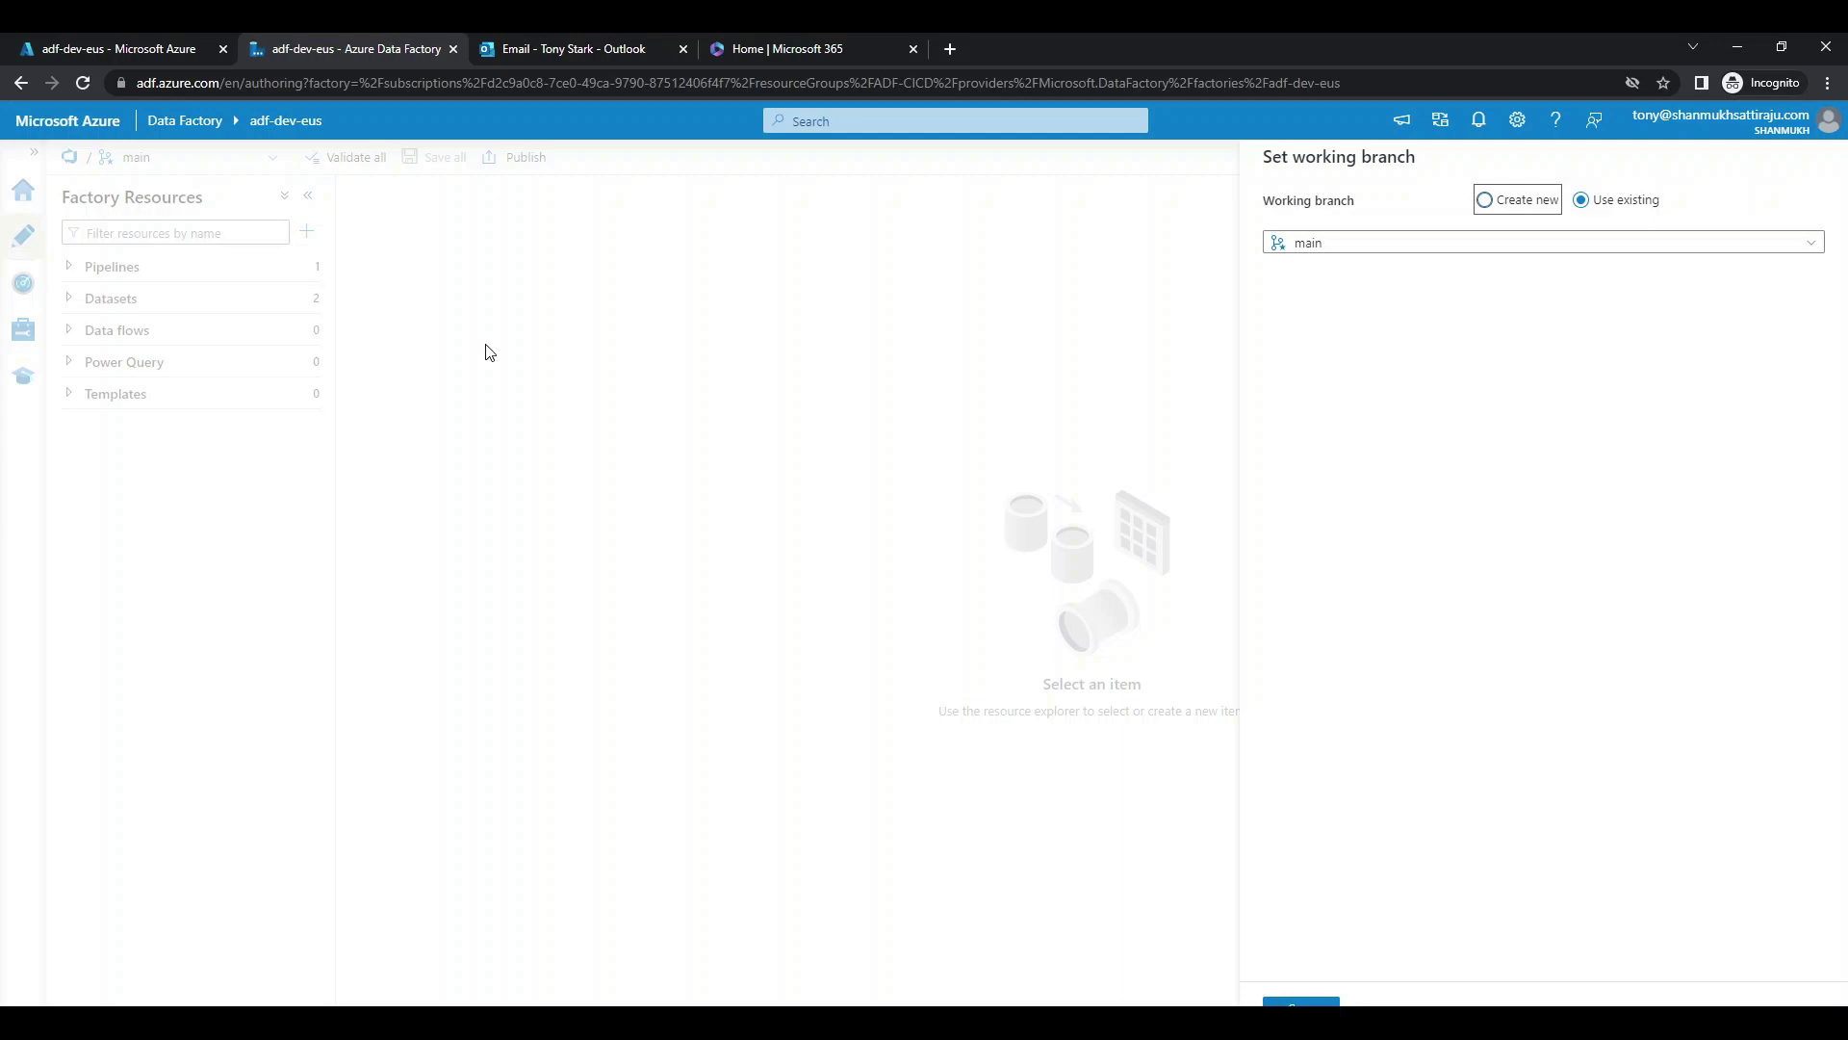
# Create a new working branch named Tonybranch for the second user.
pyautogui.click(1500, 206)
pyautogui.click(1474, 239)
pyautogui.write('Tony')
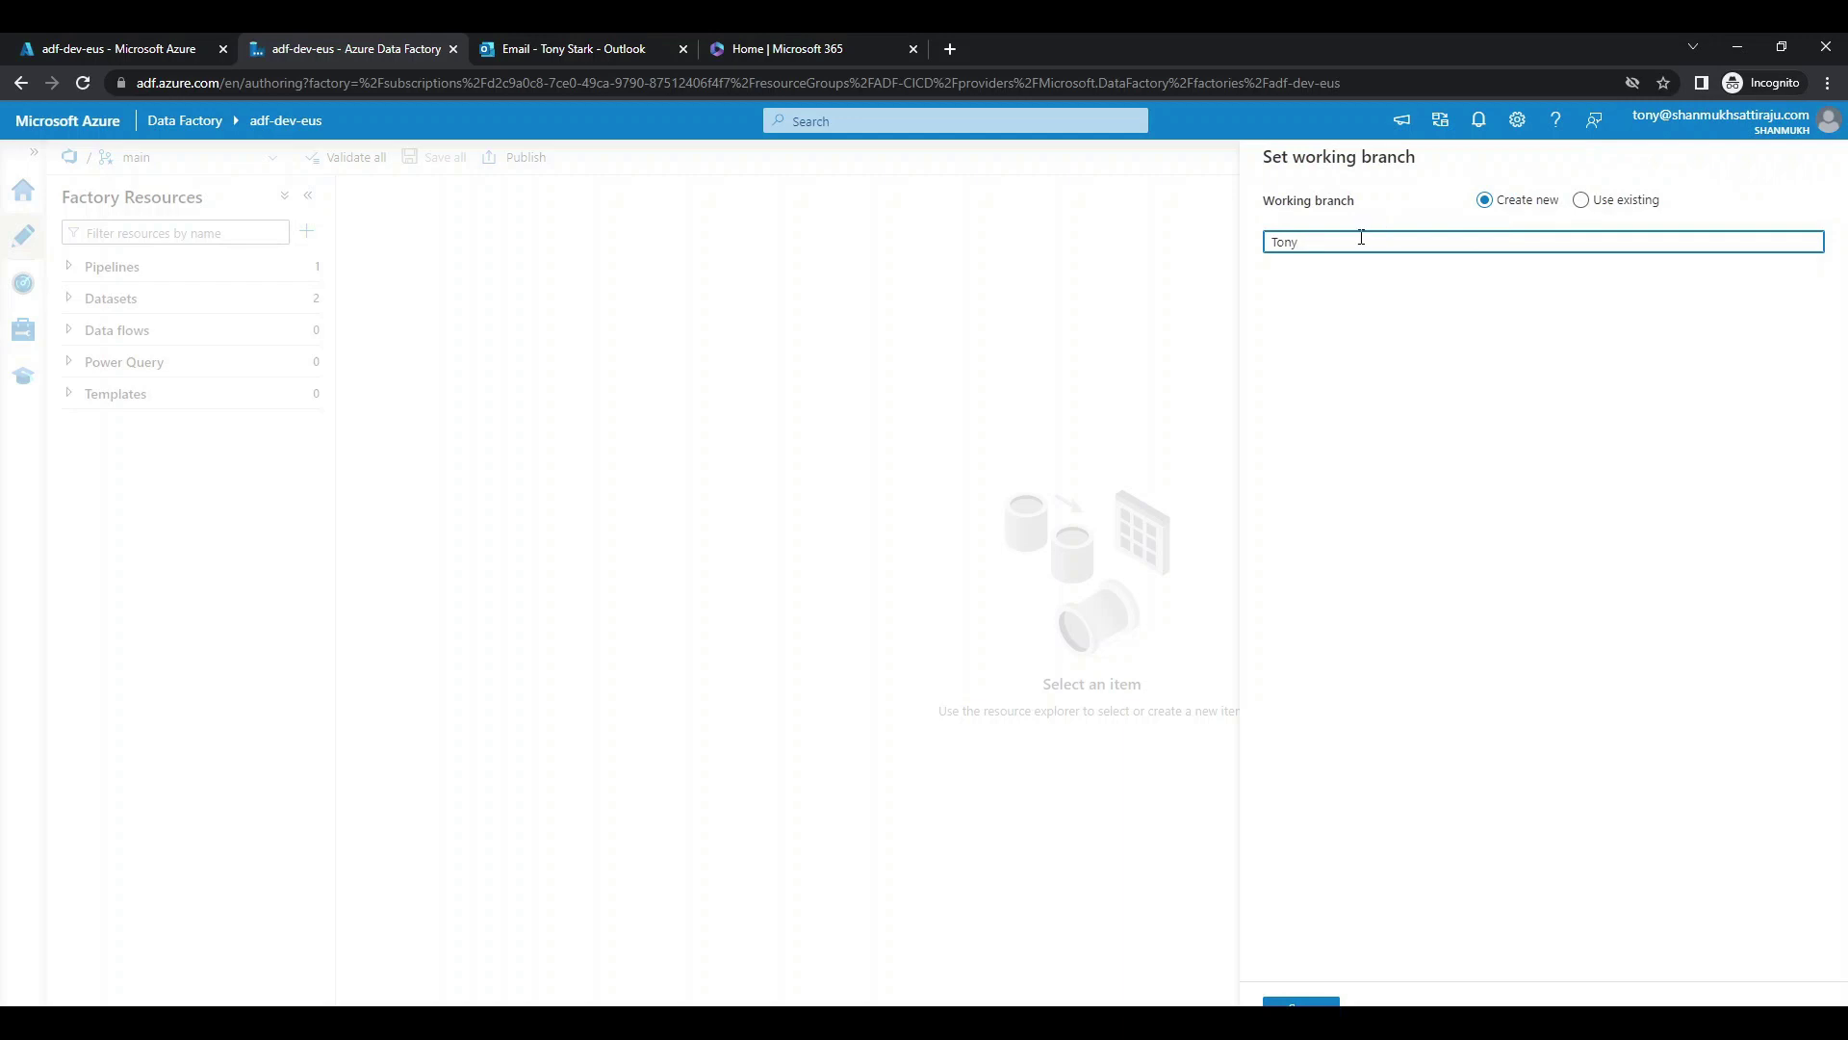
pyautogui.write('branch')
pyautogui.click(1301, 1001)
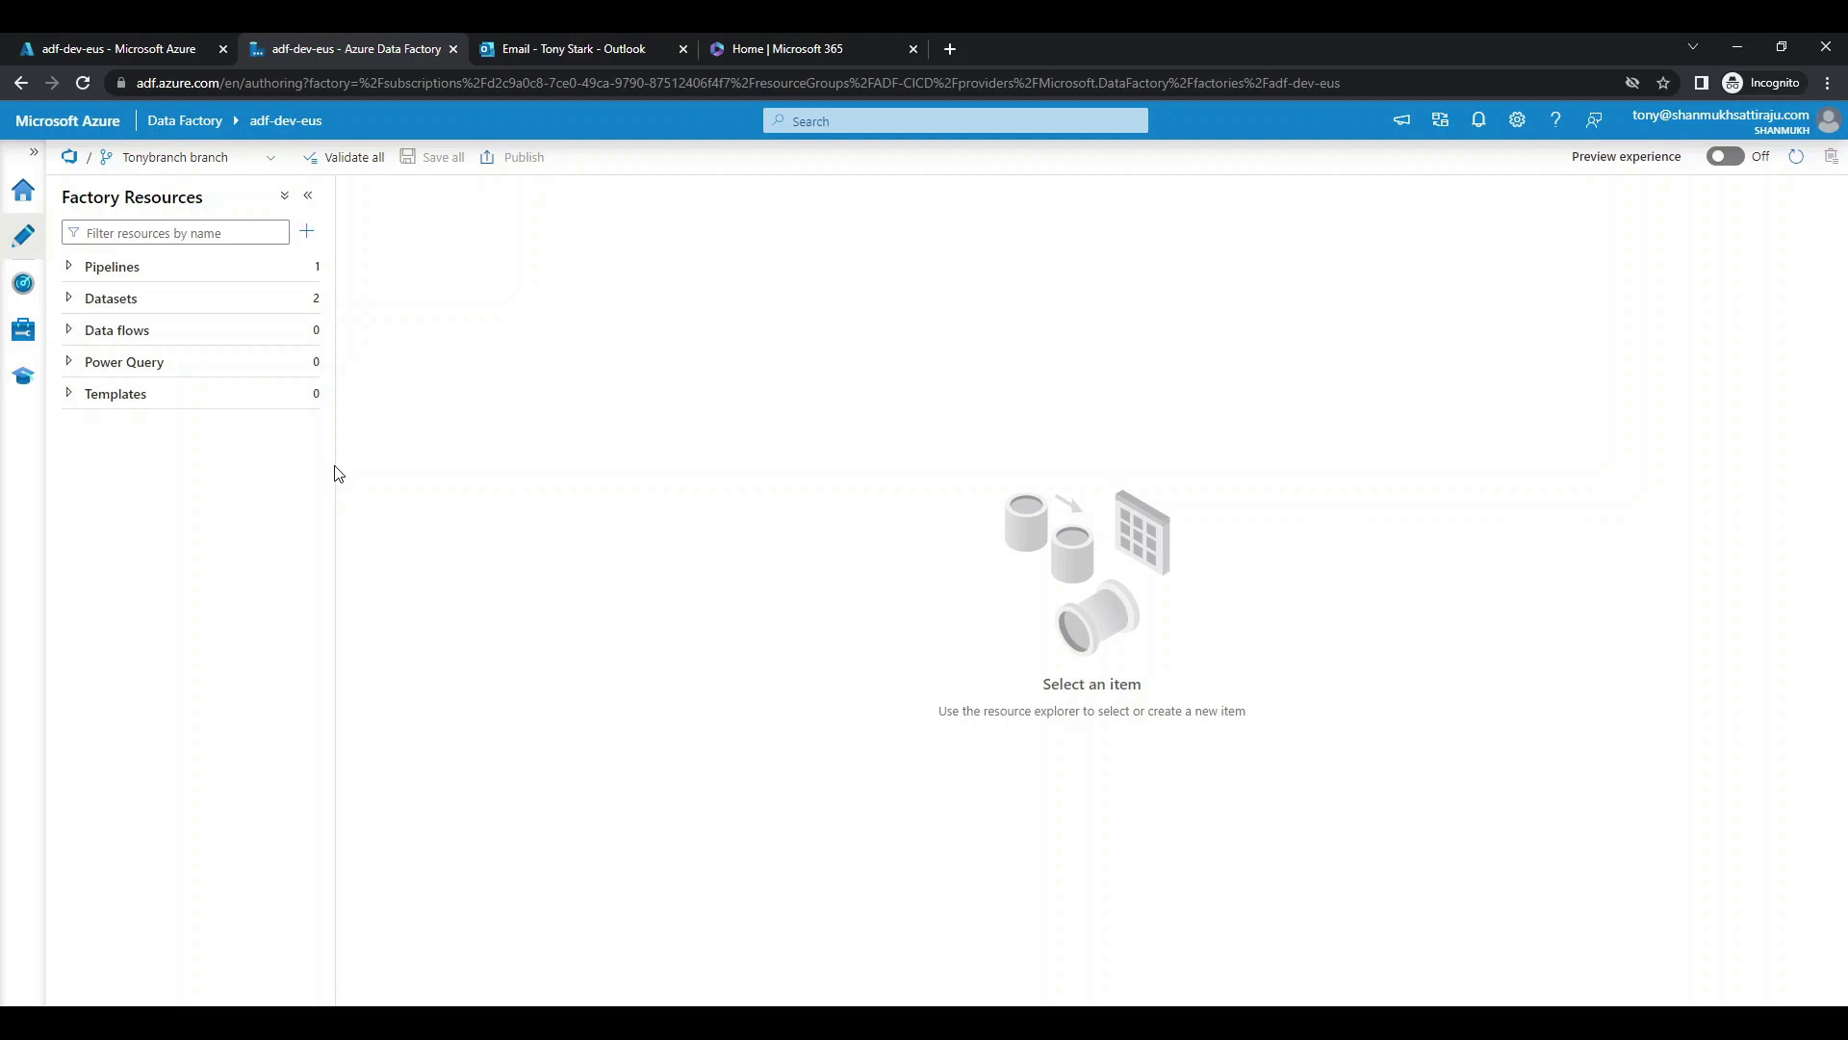
# Compare the pipelines and datasets in Tonybranch with the main branch, and switch back to Tonybranch.
pyautogui.click(149, 269)
pyautogui.click(152, 329)
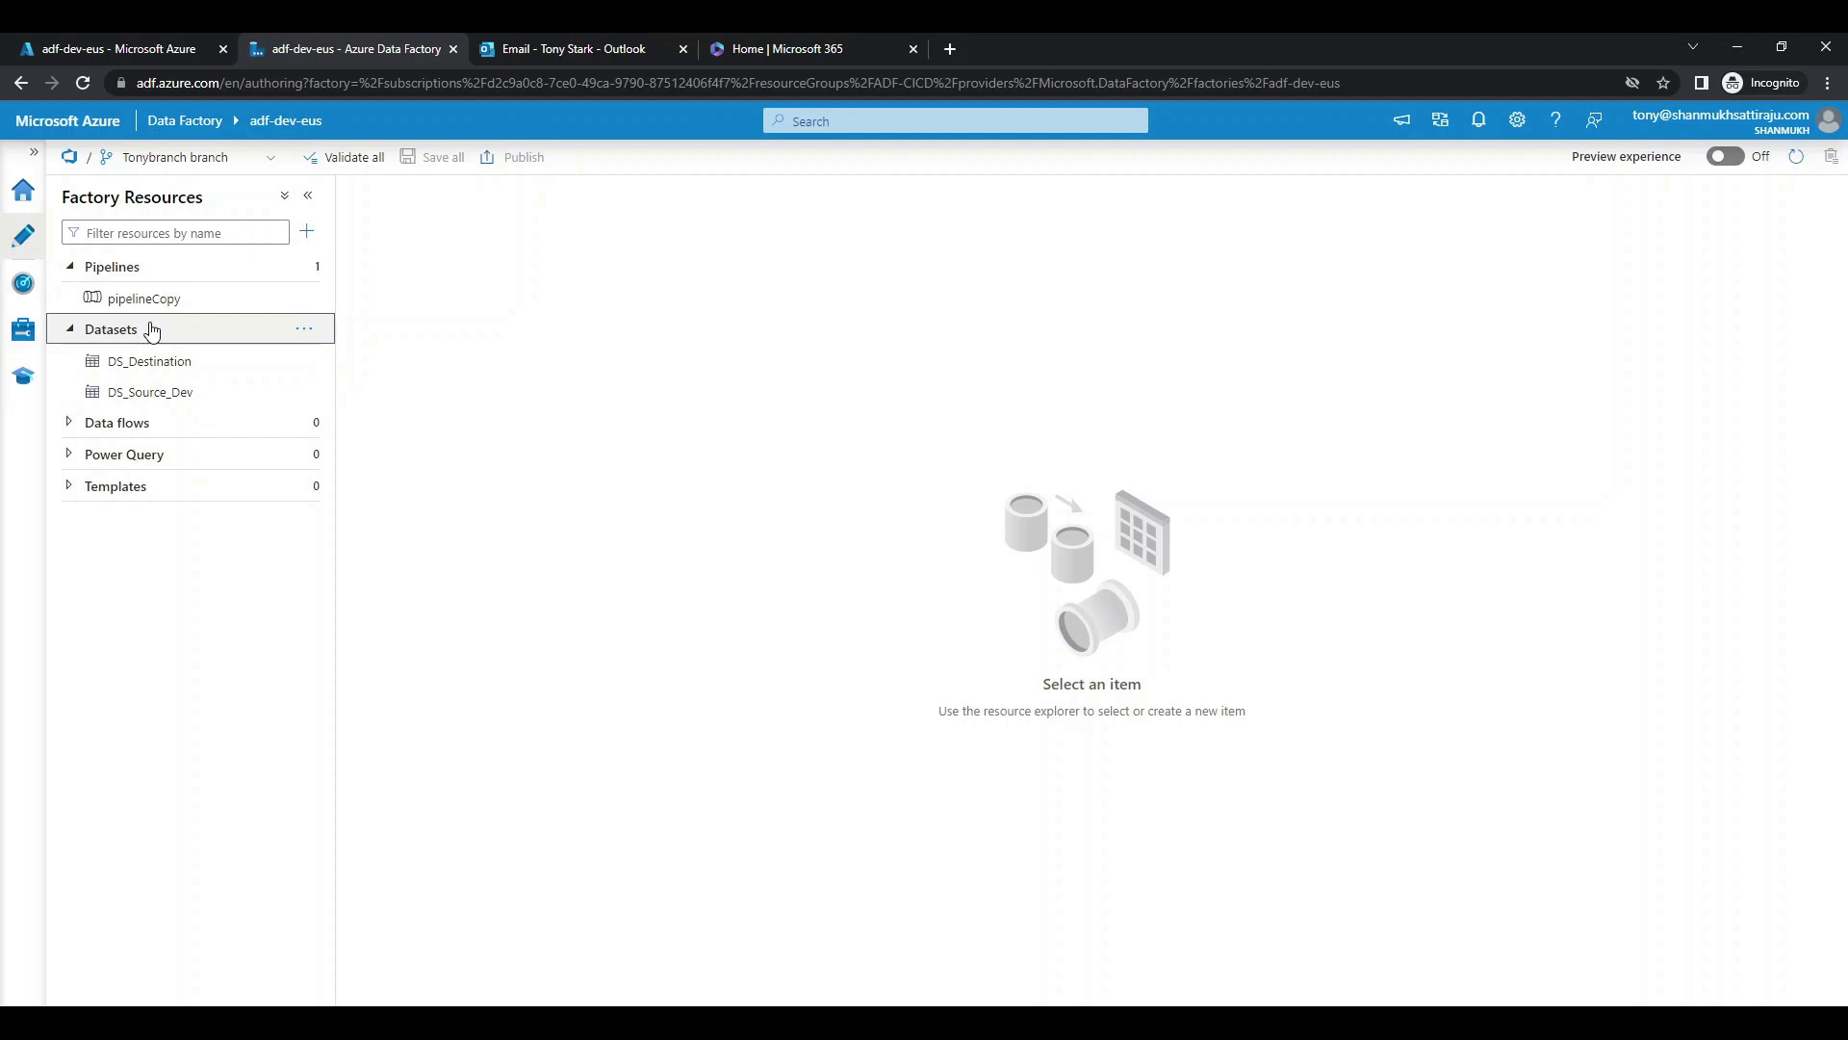
pyautogui.click(174, 160)
pyautogui.click(179, 224)
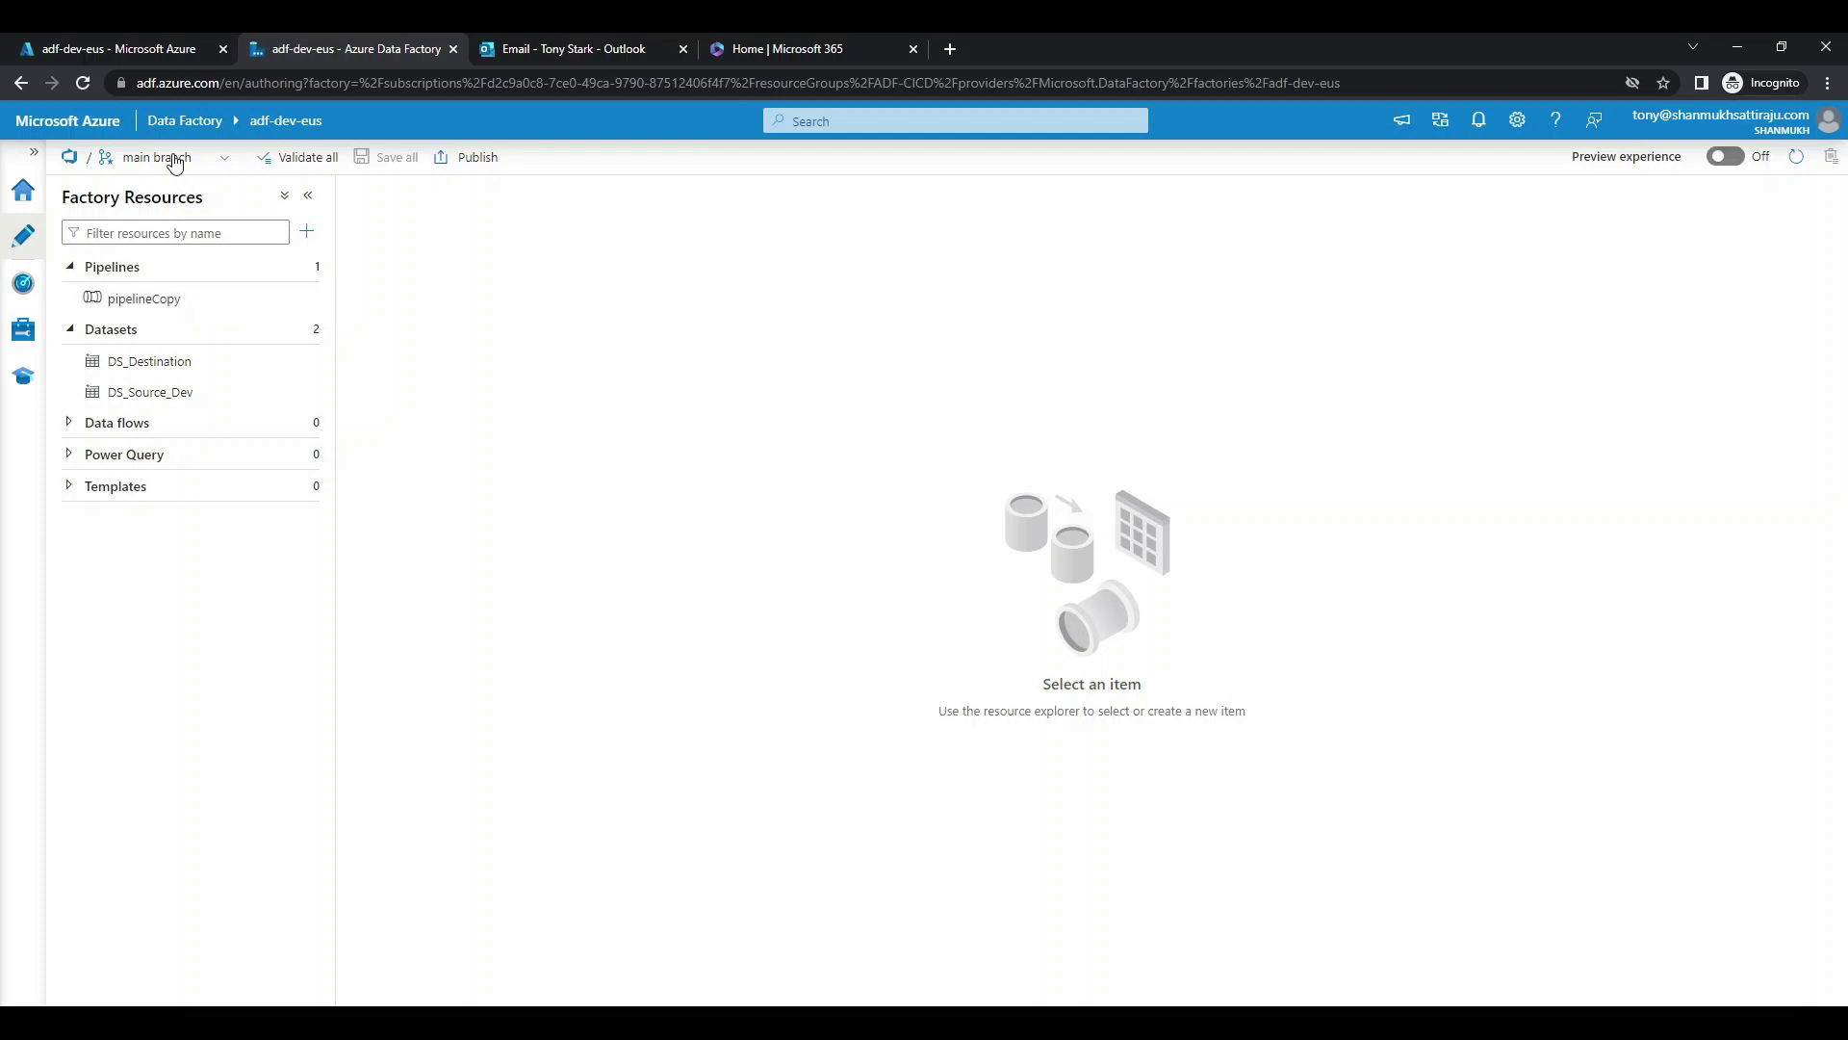
pyautogui.click(173, 157)
pyautogui.click(185, 252)
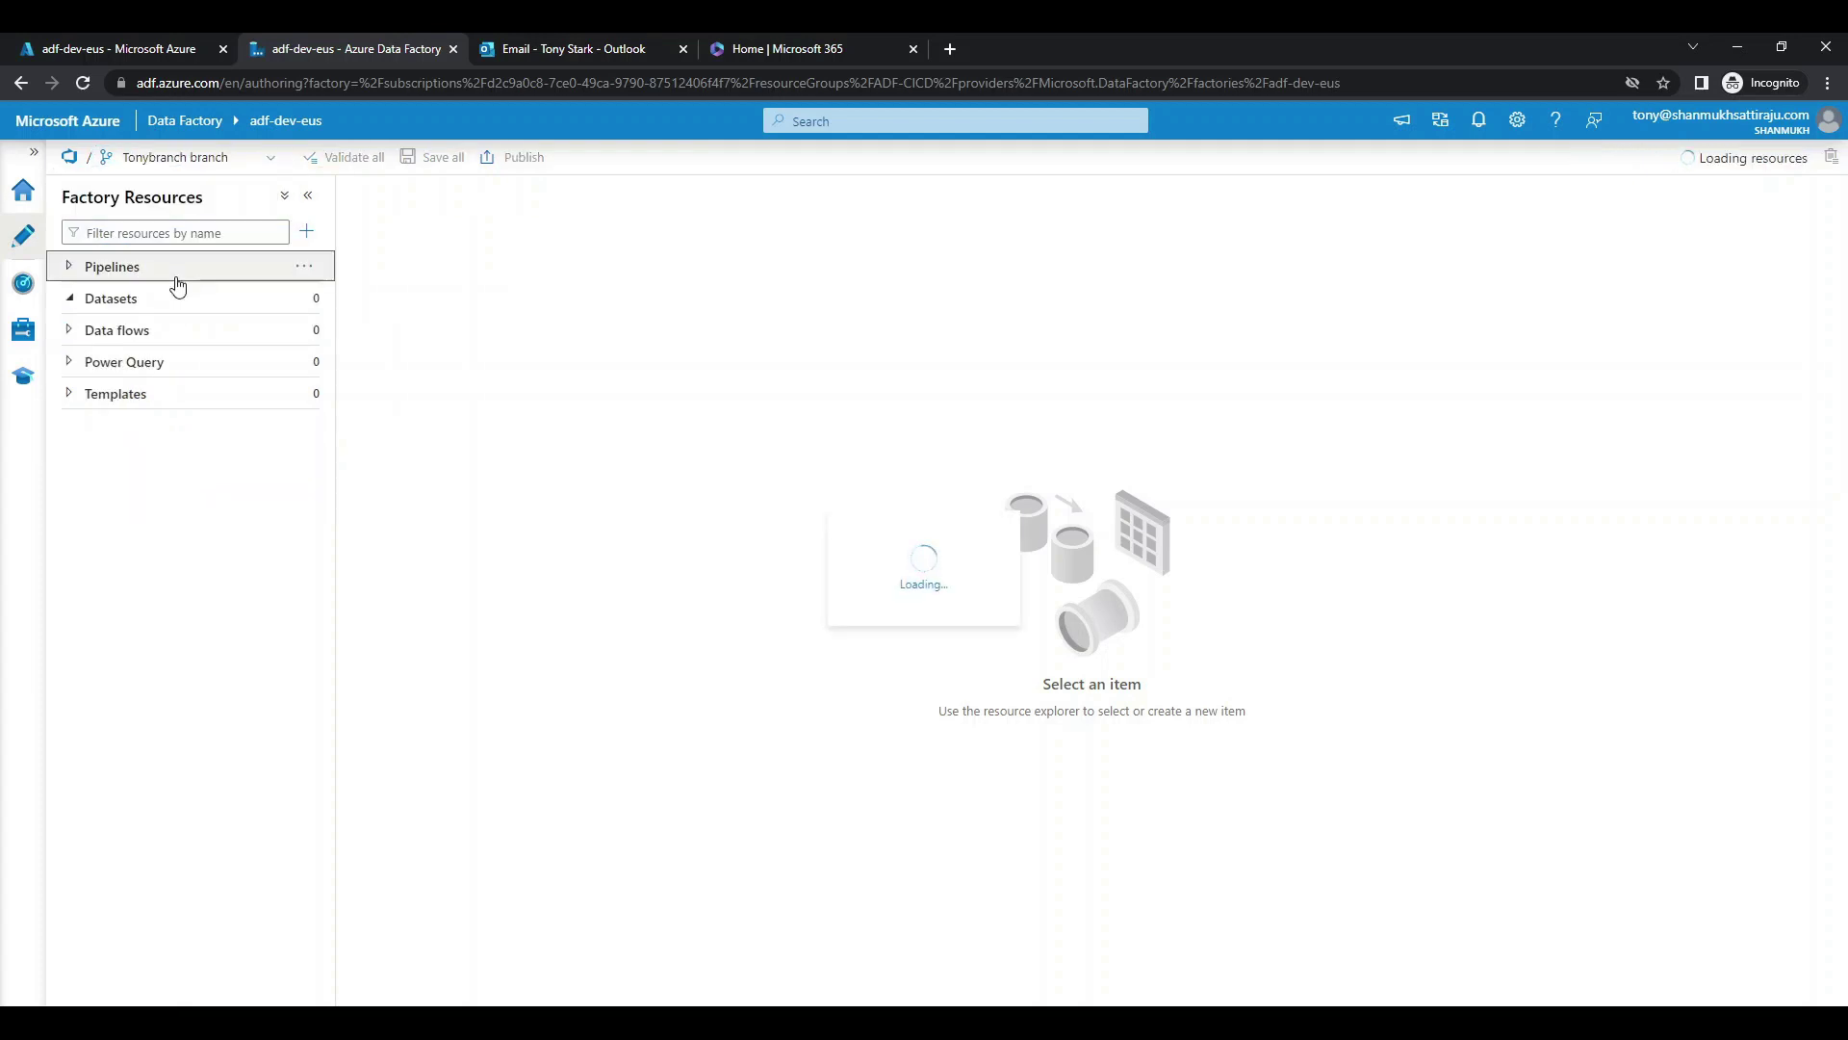
# Open the sink dataset DS_Destination from the Copy data1 activity of pipelineCopy in Tonybranch.
pyautogui.click(171, 274)
pyautogui.click(172, 299)
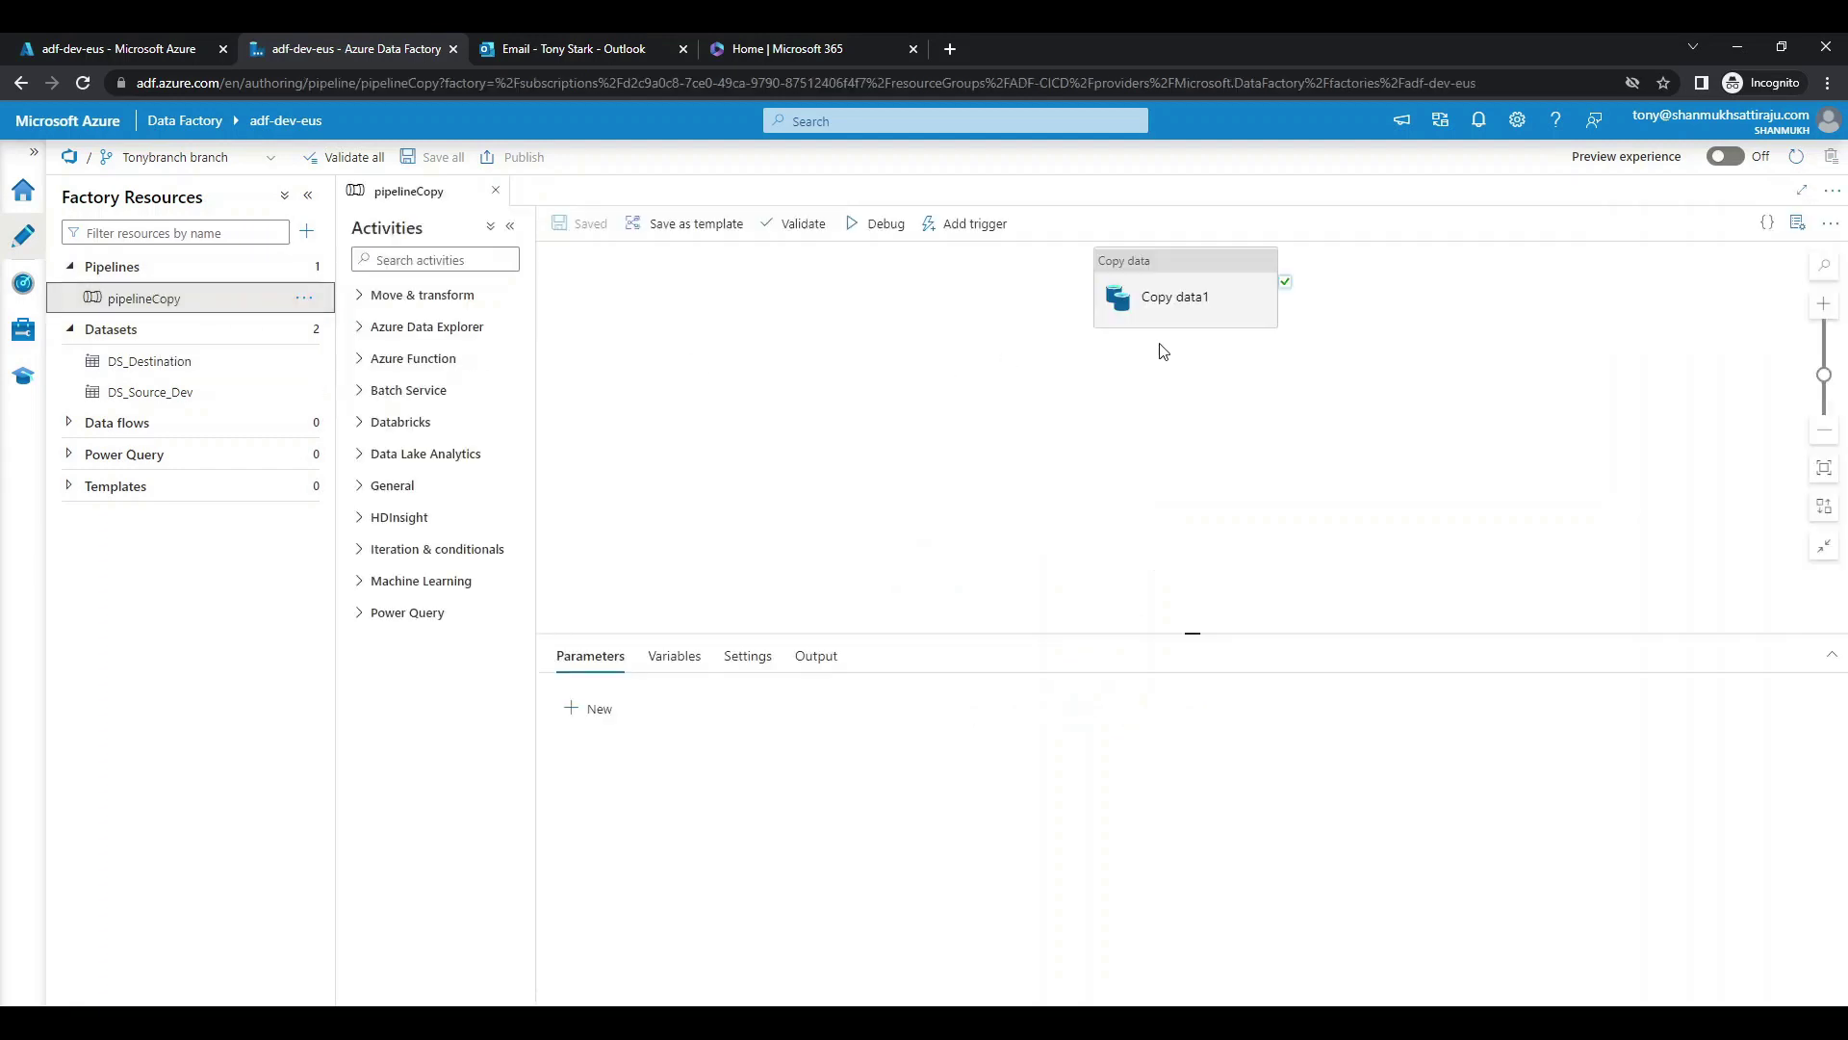
pyautogui.click(1175, 298)
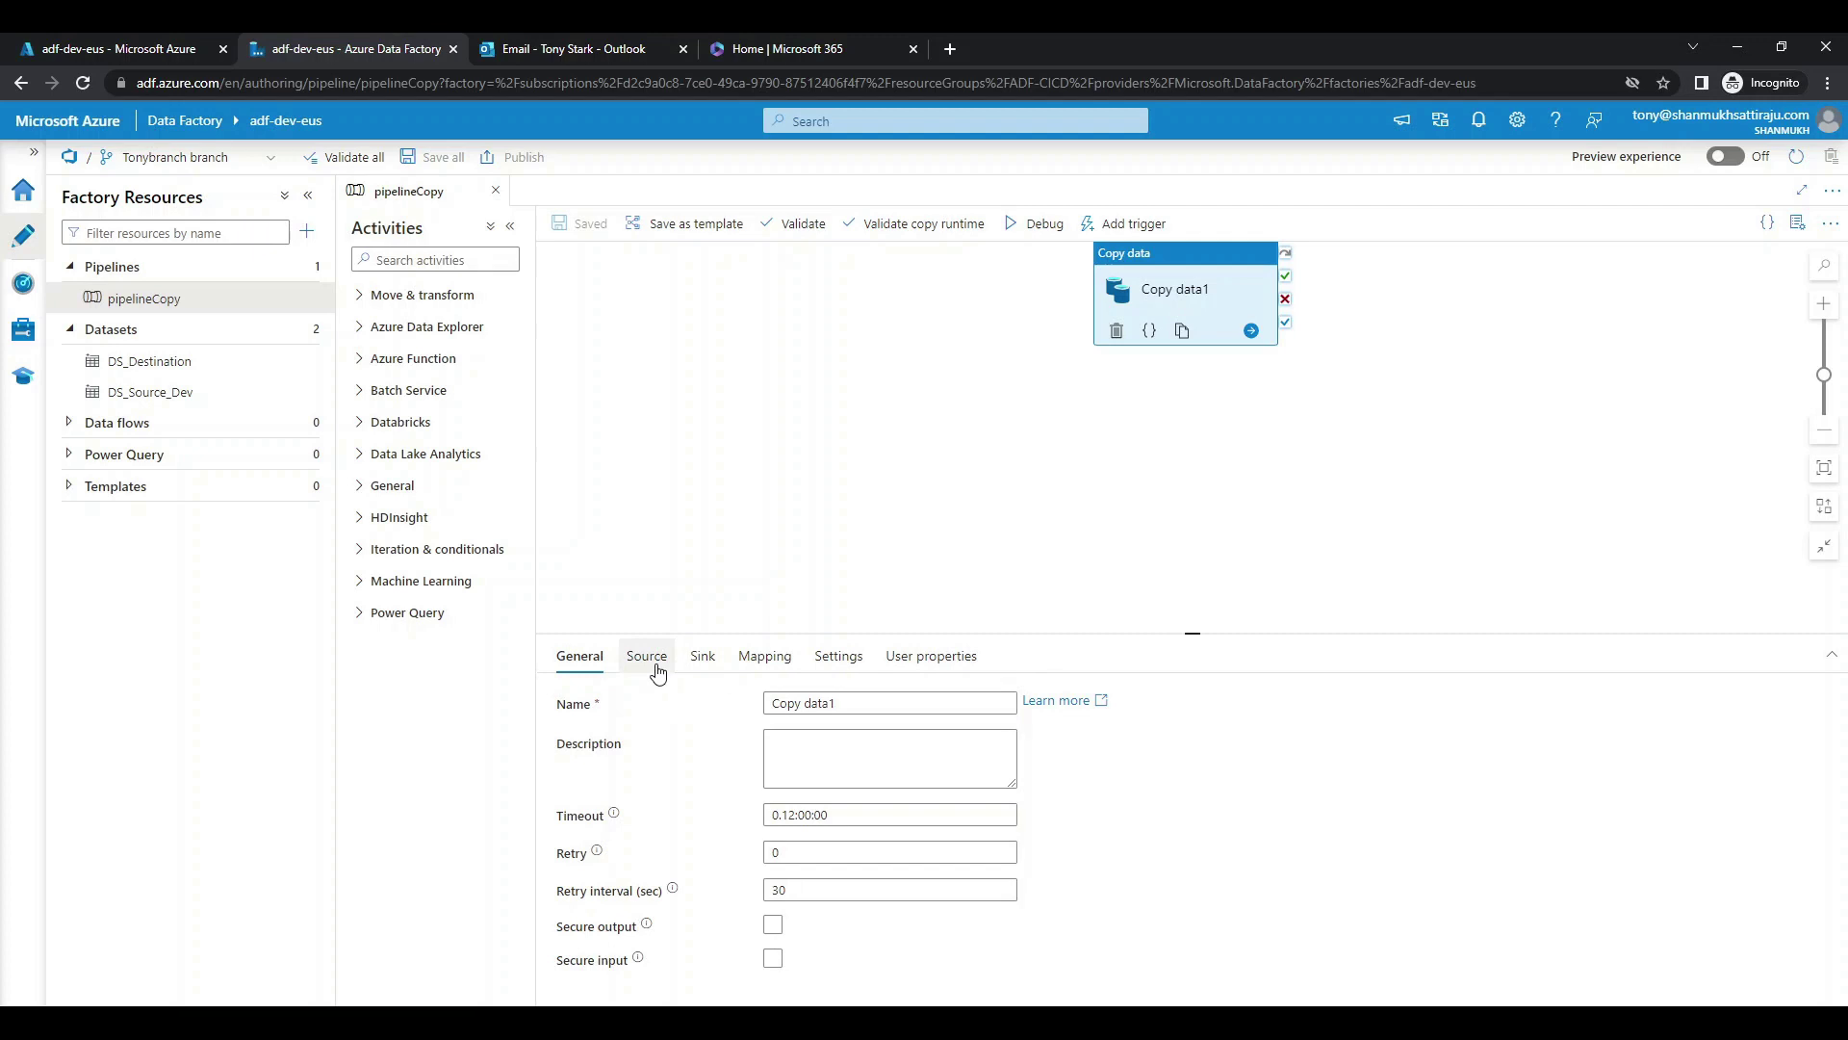
pyautogui.moveTo(1197, 636); pyautogui.dragTo(1193, 525)
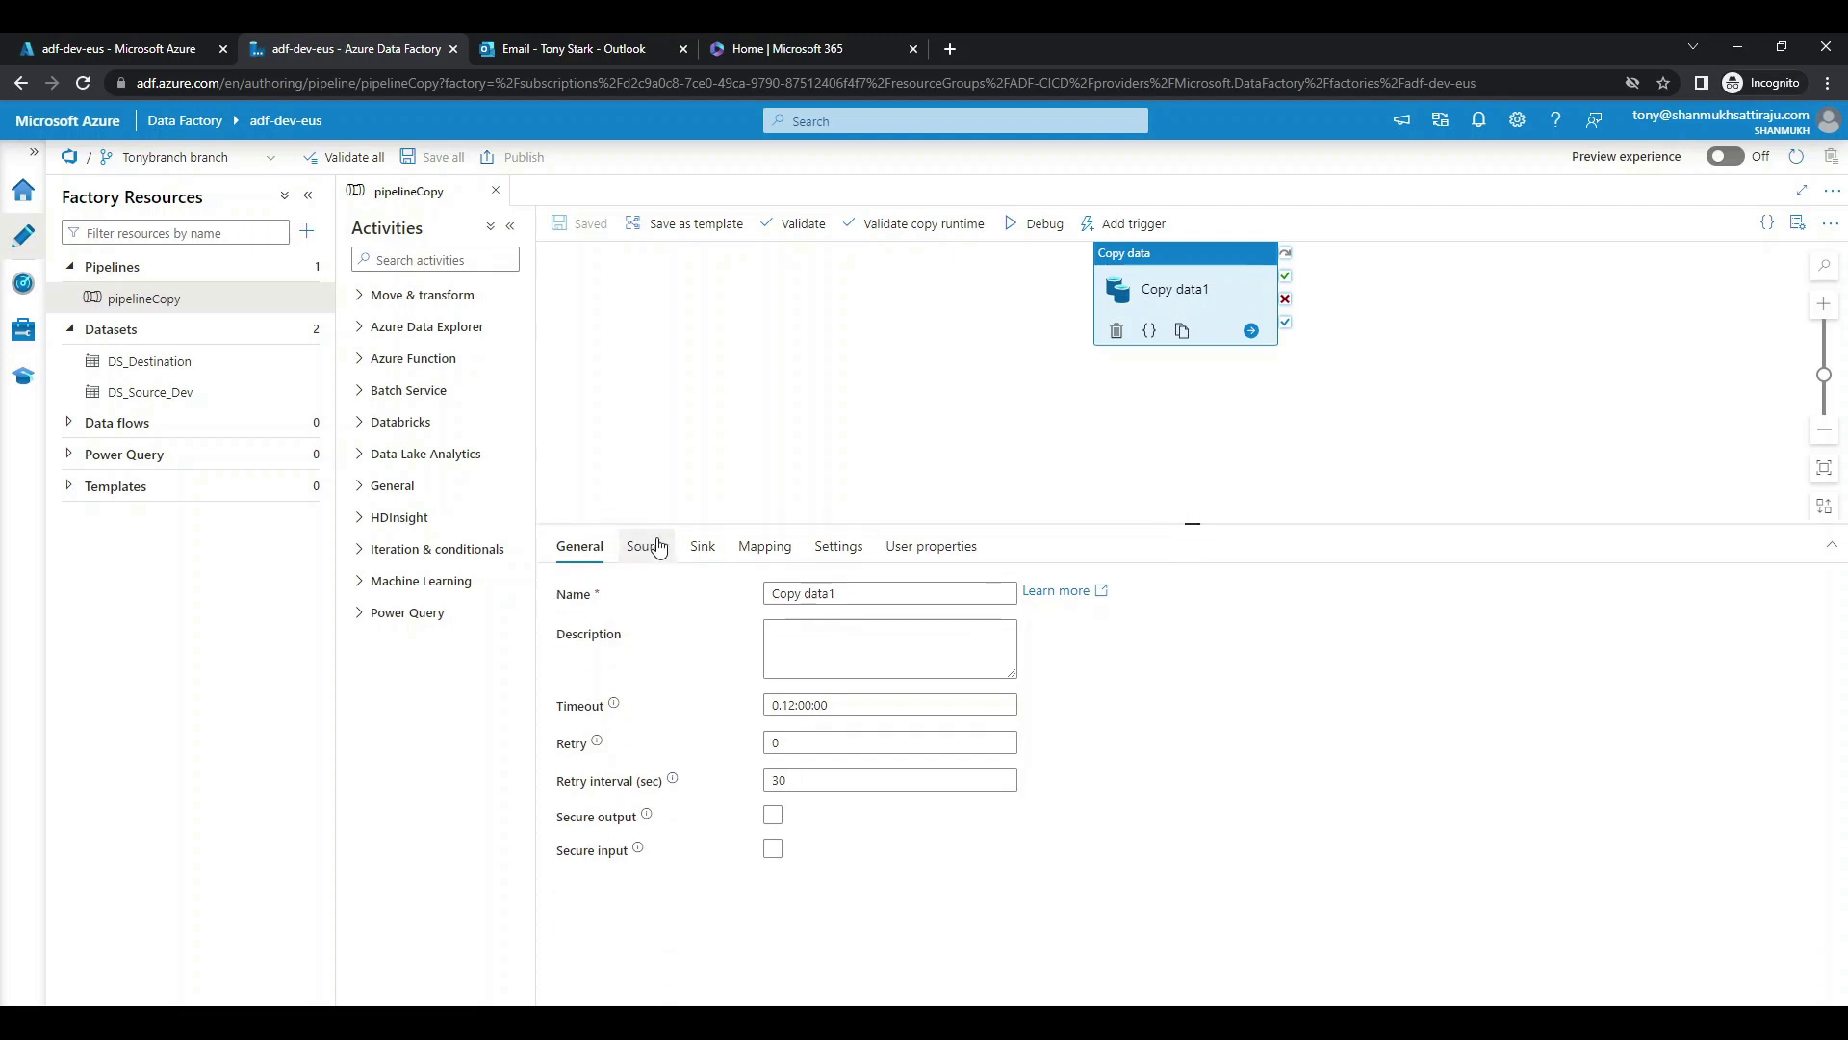
pyautogui.click(697, 554)
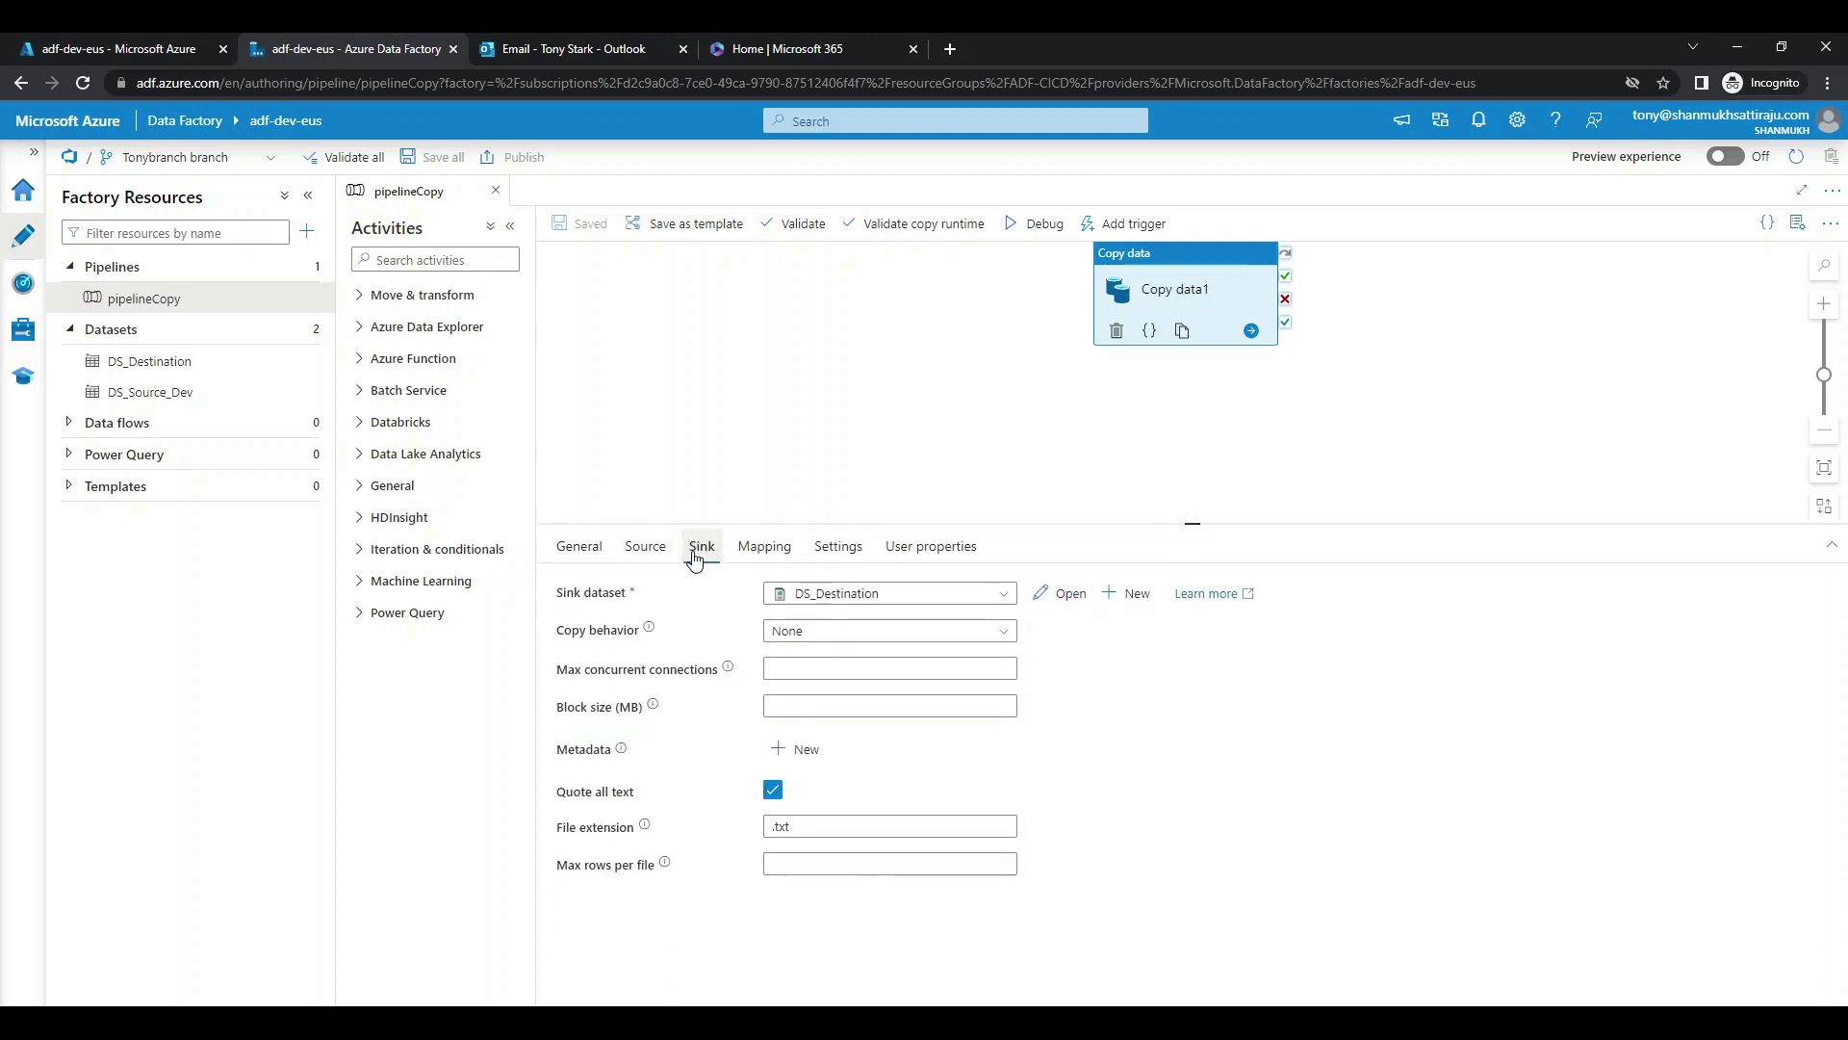
pyautogui.click(1064, 593)
# Set the directory in the DS_Destination file path to destination and save all changes to Tonybranch.
pyautogui.click(774, 613)
pyautogui.hotkey('shift', 'Tab')
pyautogui.click(799, 614)
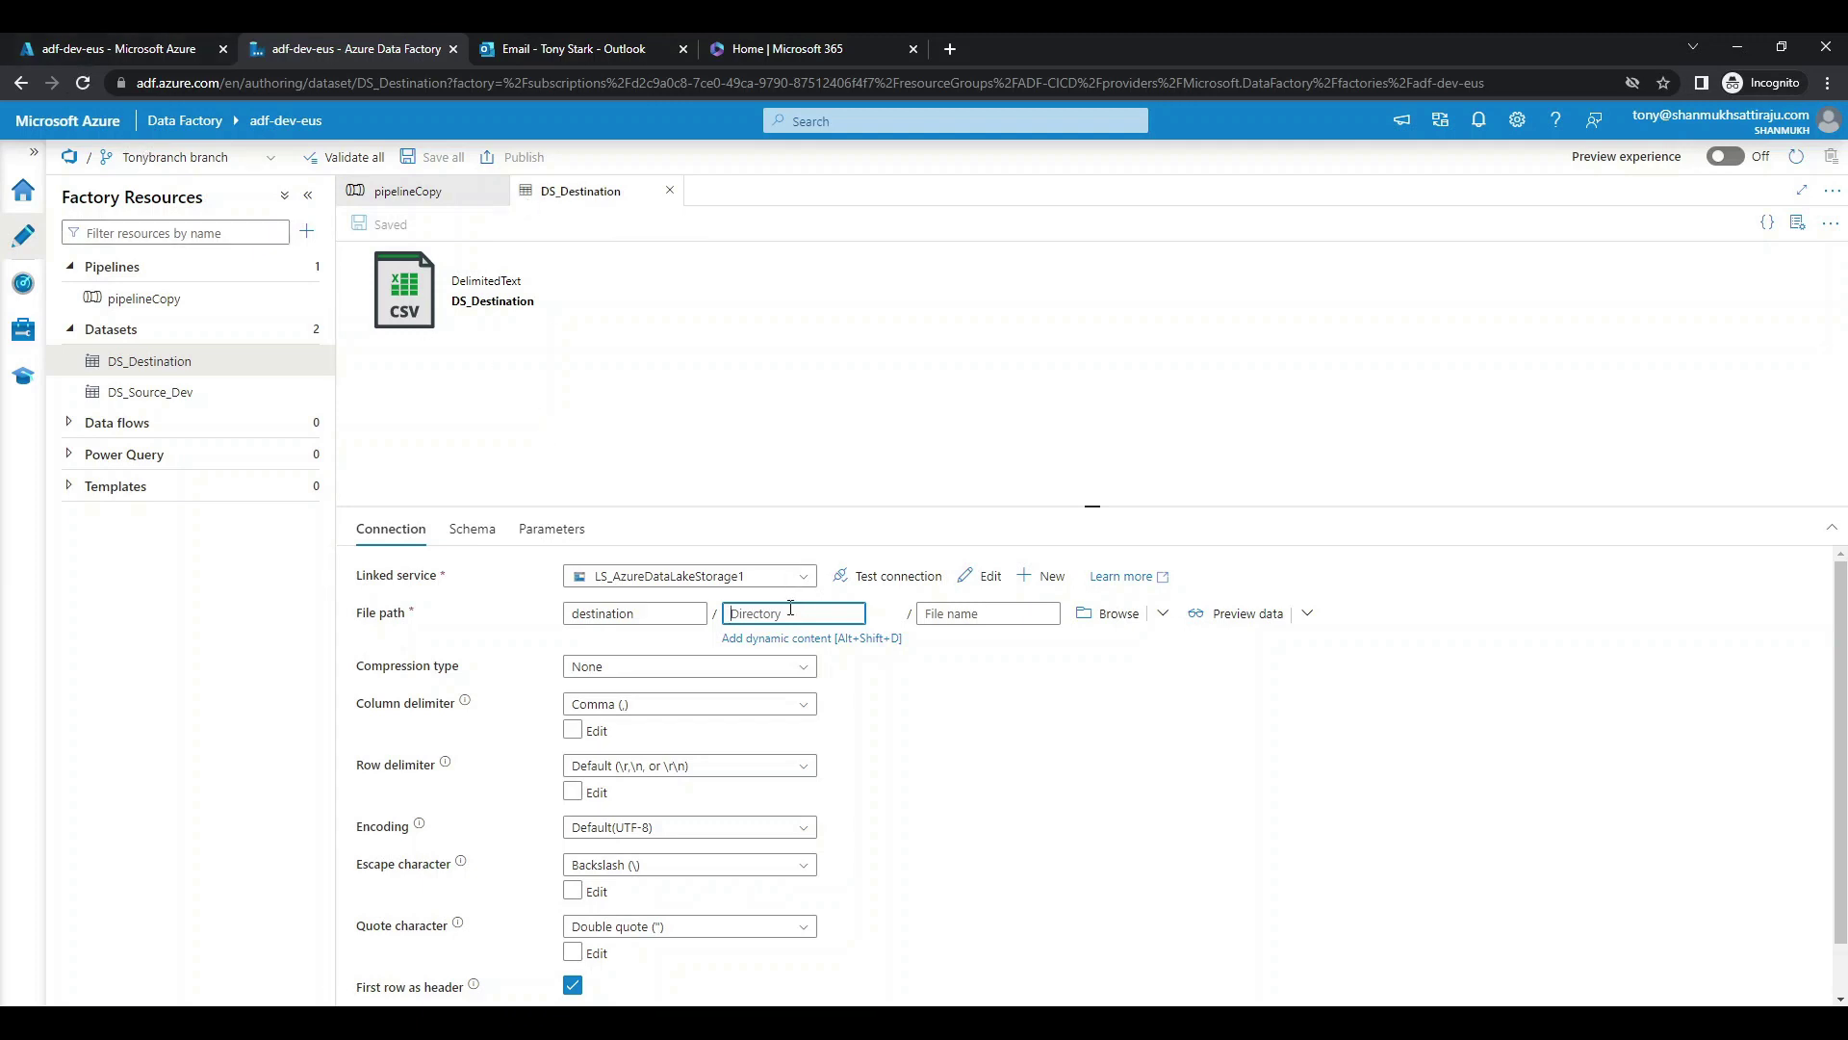
pyautogui.write('destination')
pyautogui.doubleClick(731, 616)
pyautogui.click(428, 193)
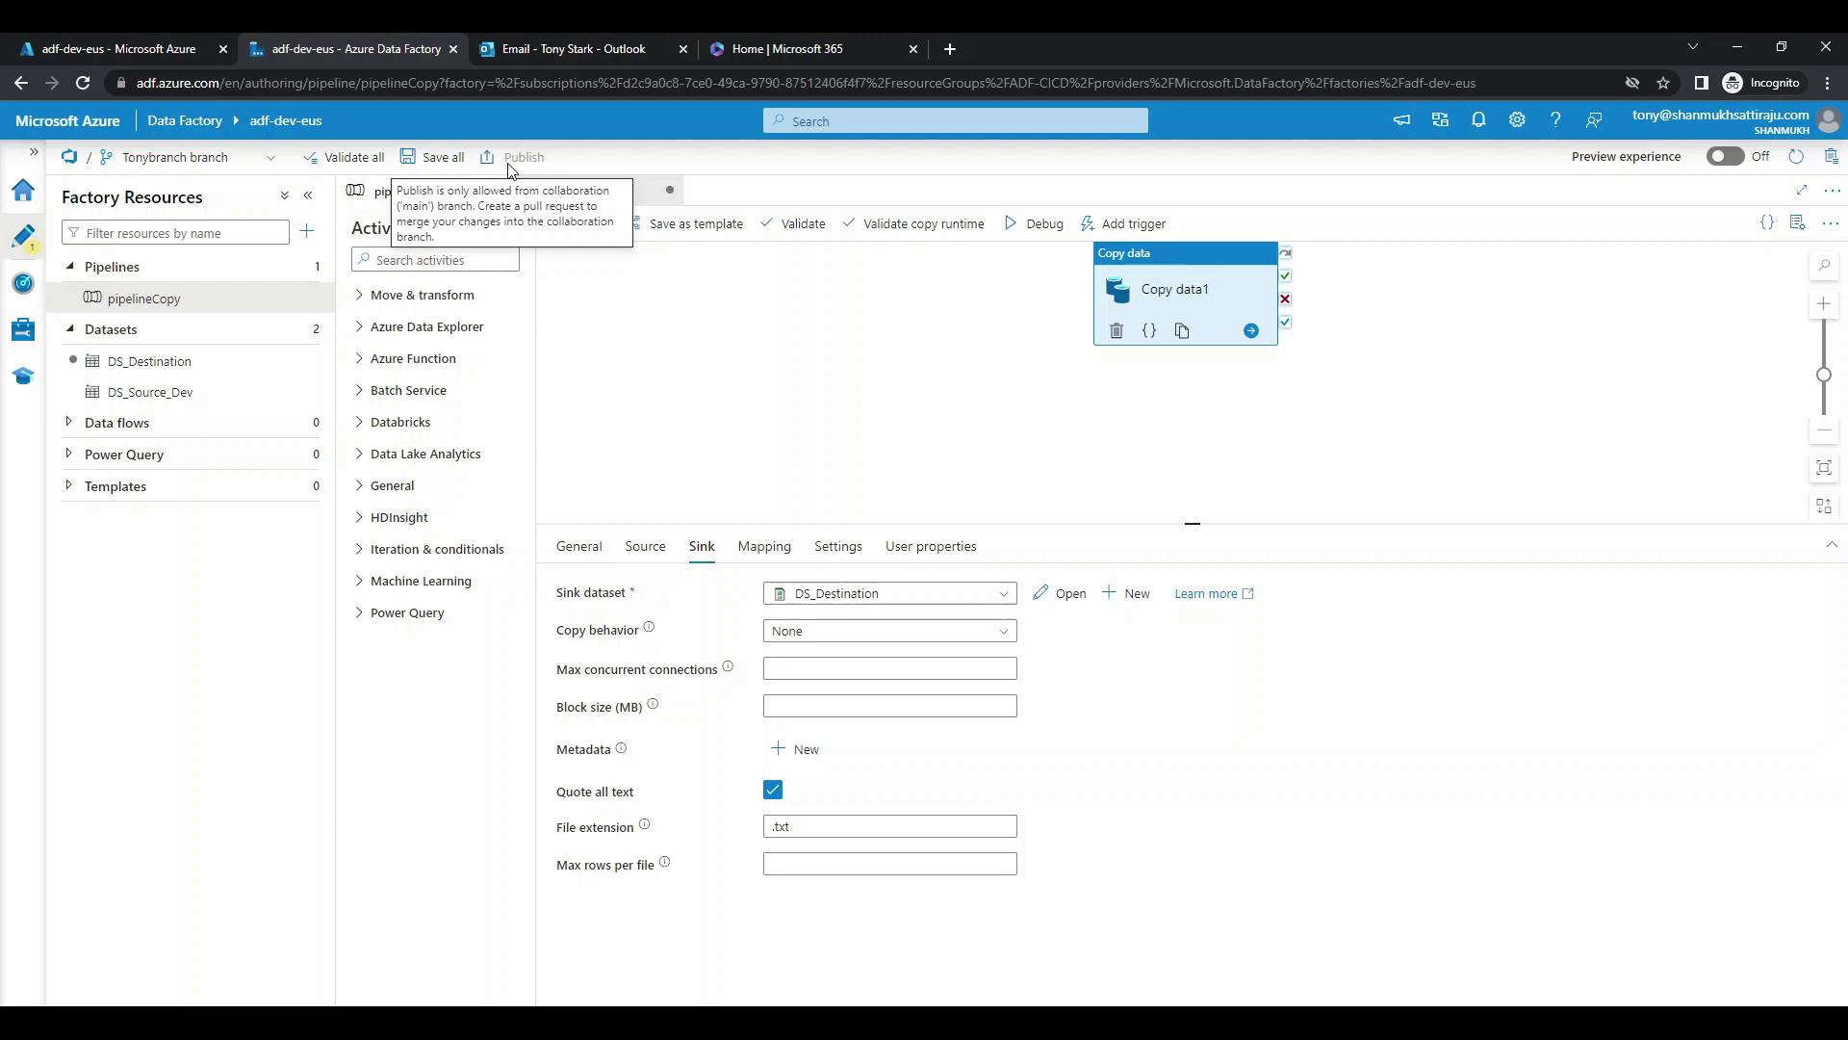
pyautogui.click(441, 157)
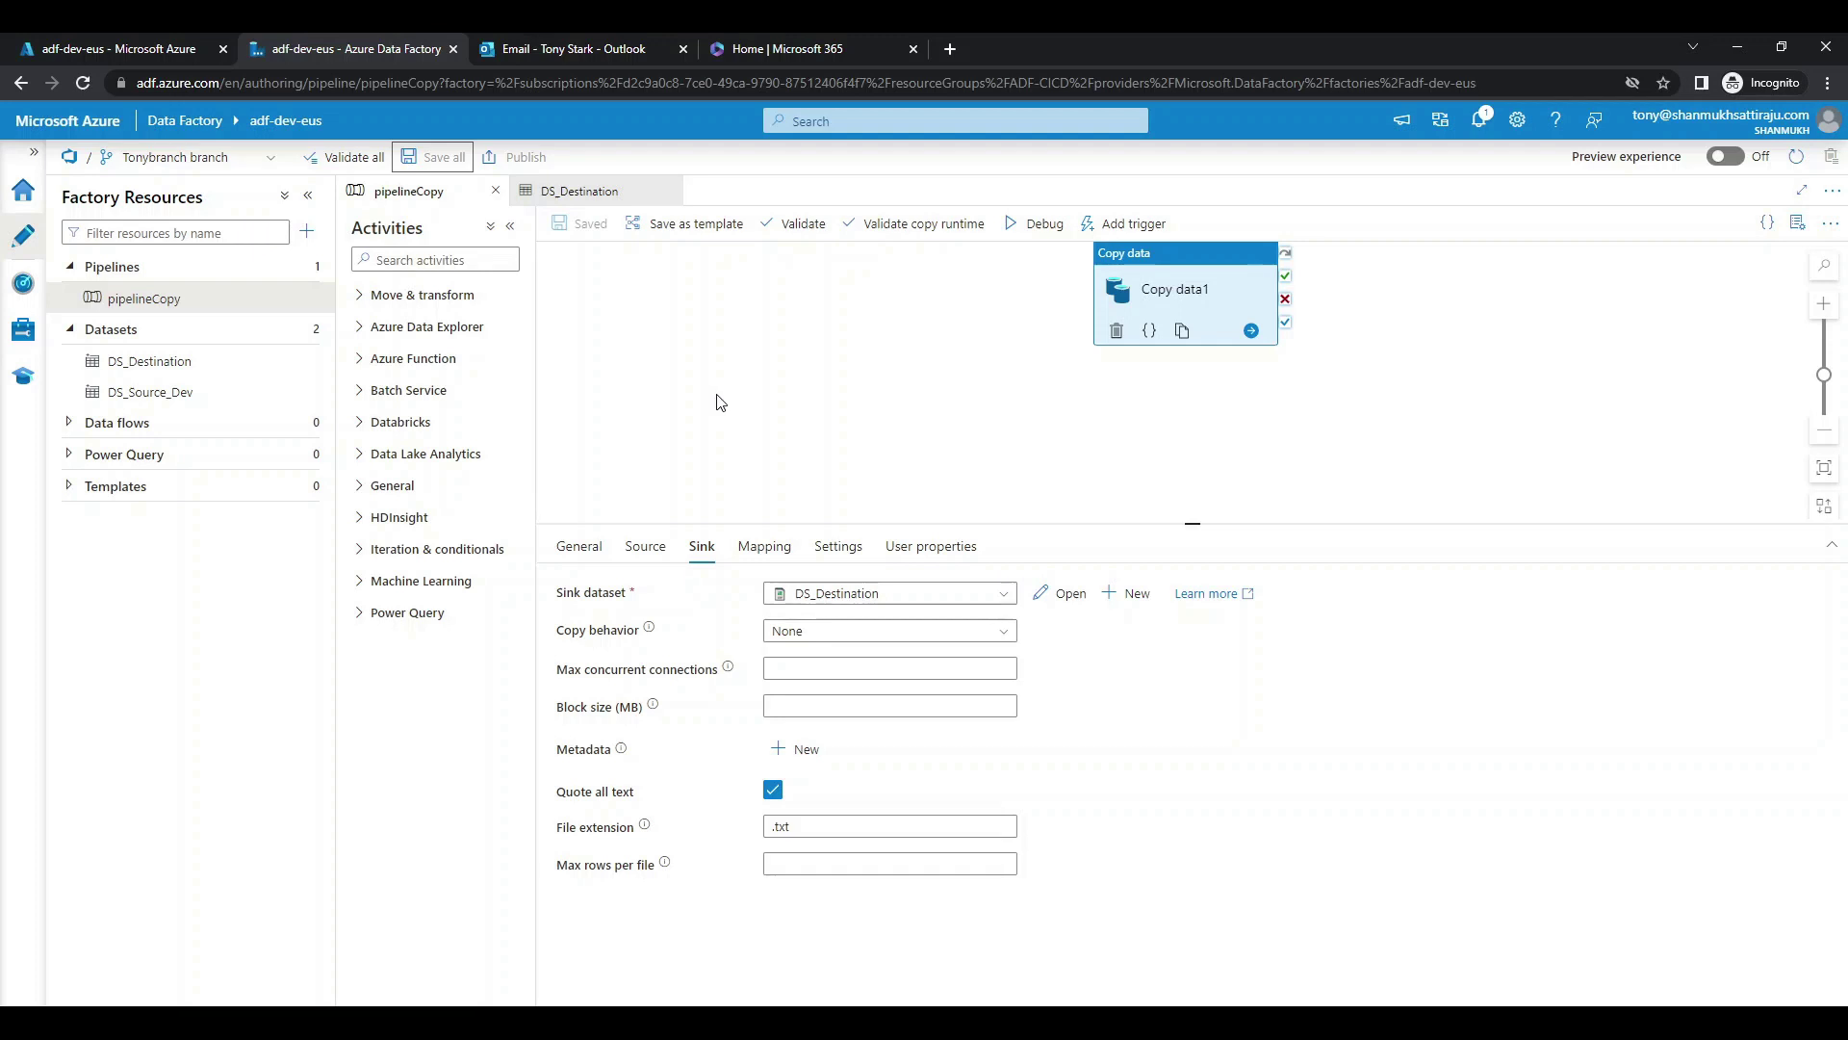
# Start a pull request from Tonybranch into main and append ". Here I have added the directory to copy" to its description.
pyautogui.click(202, 158)
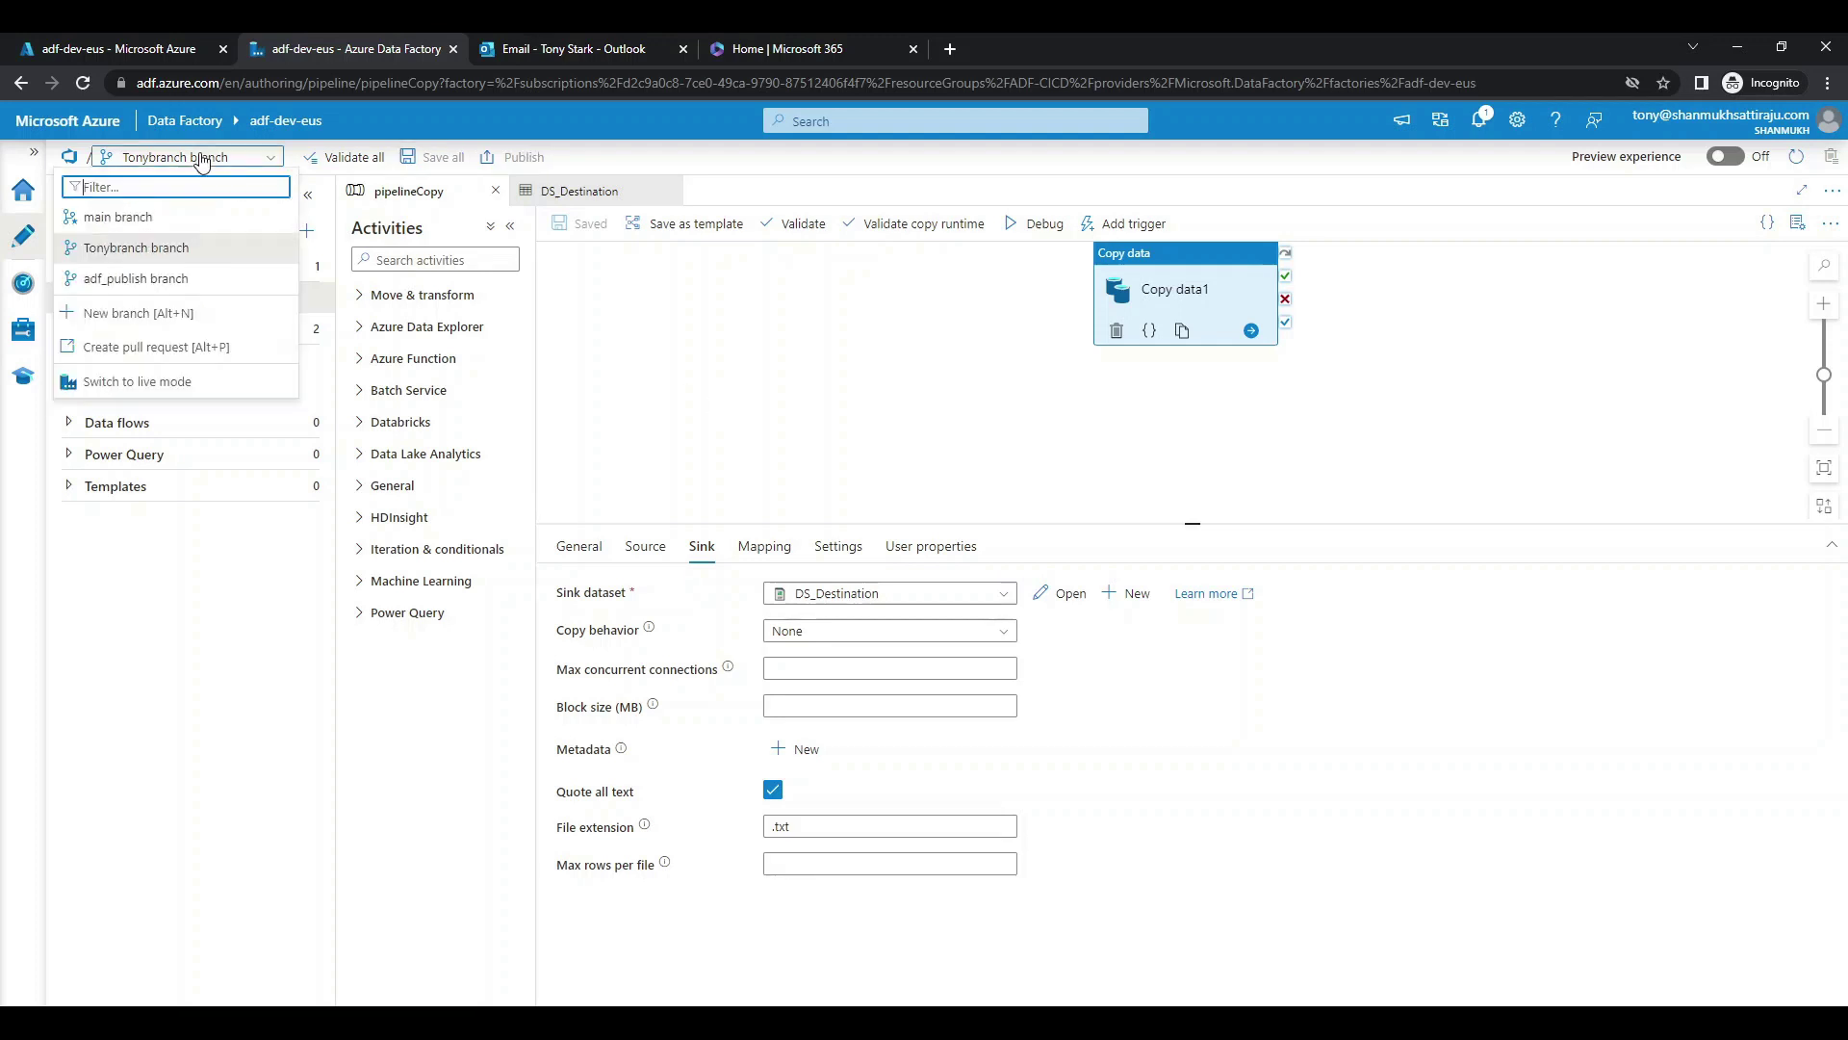
pyautogui.click(223, 355)
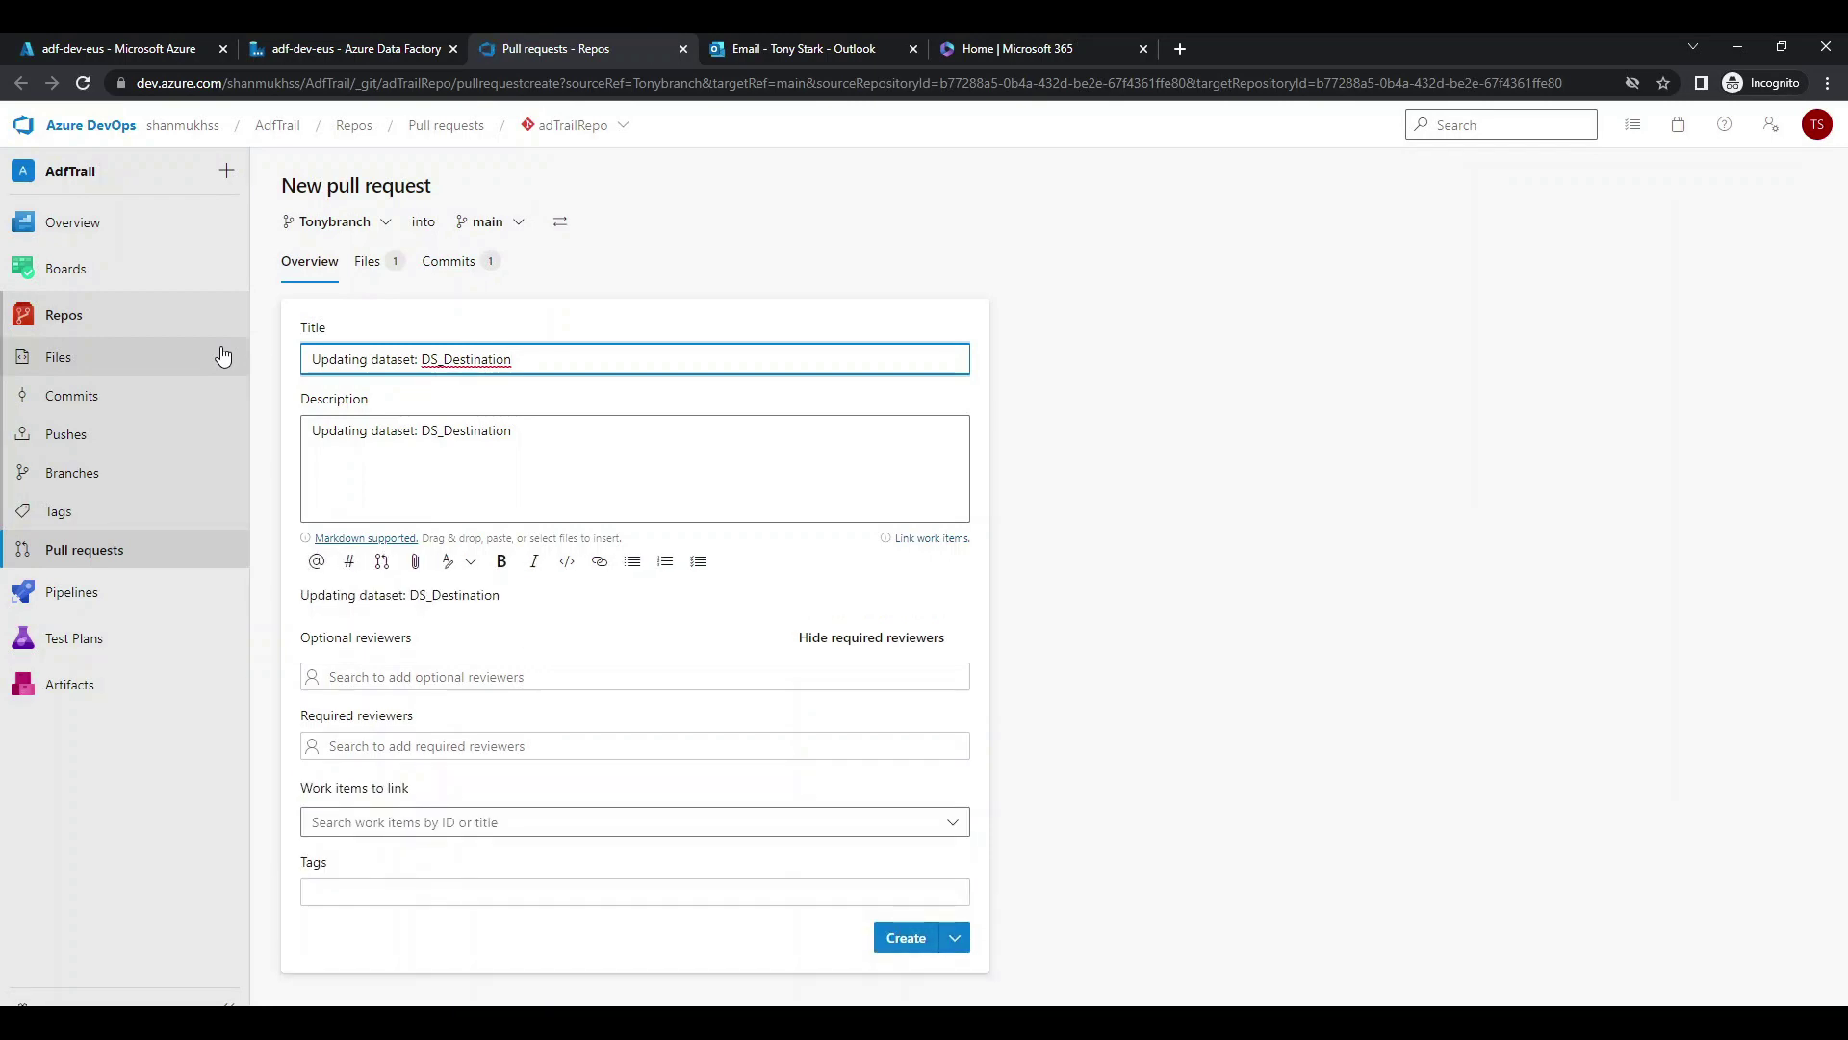
pyautogui.moveTo(309, 360); pyautogui.dragTo(545, 363)
pyautogui.click(547, 432)
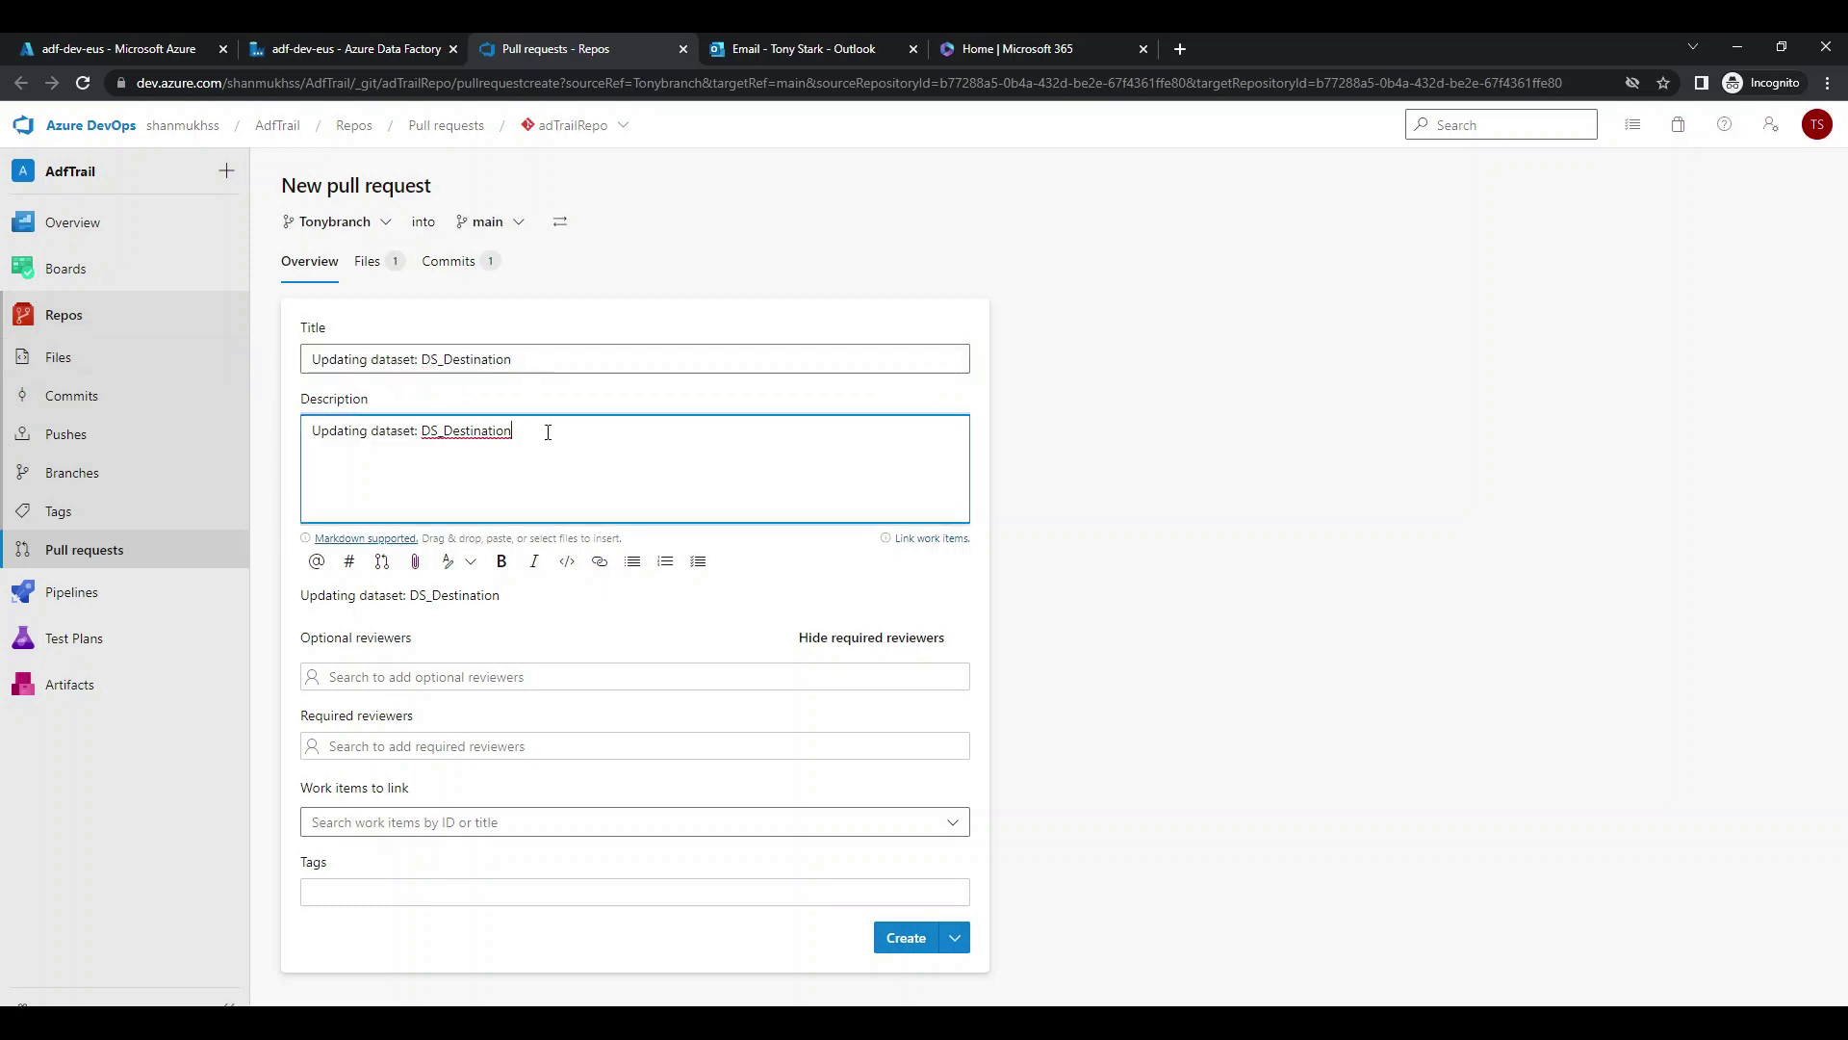
pyautogui.write('. Here I ad')
pyautogui.write('ave added the')
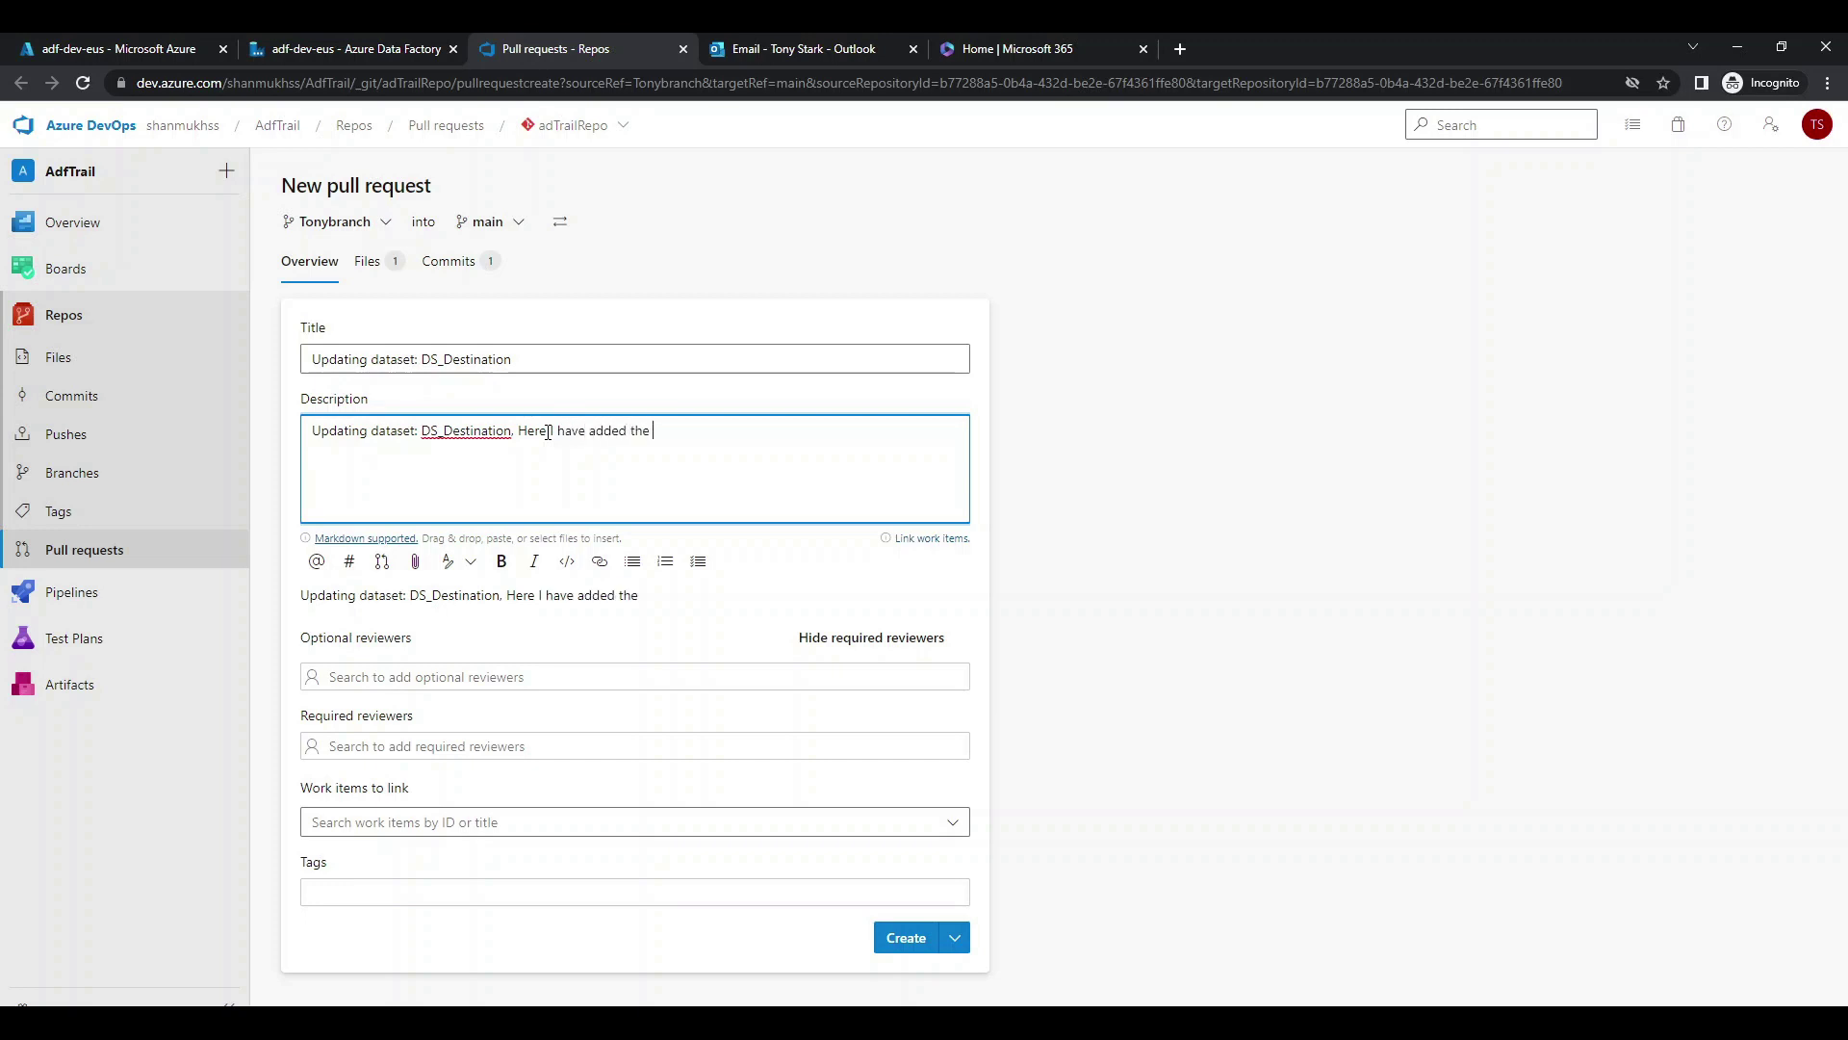
pyautogui.write(' directory to copy')
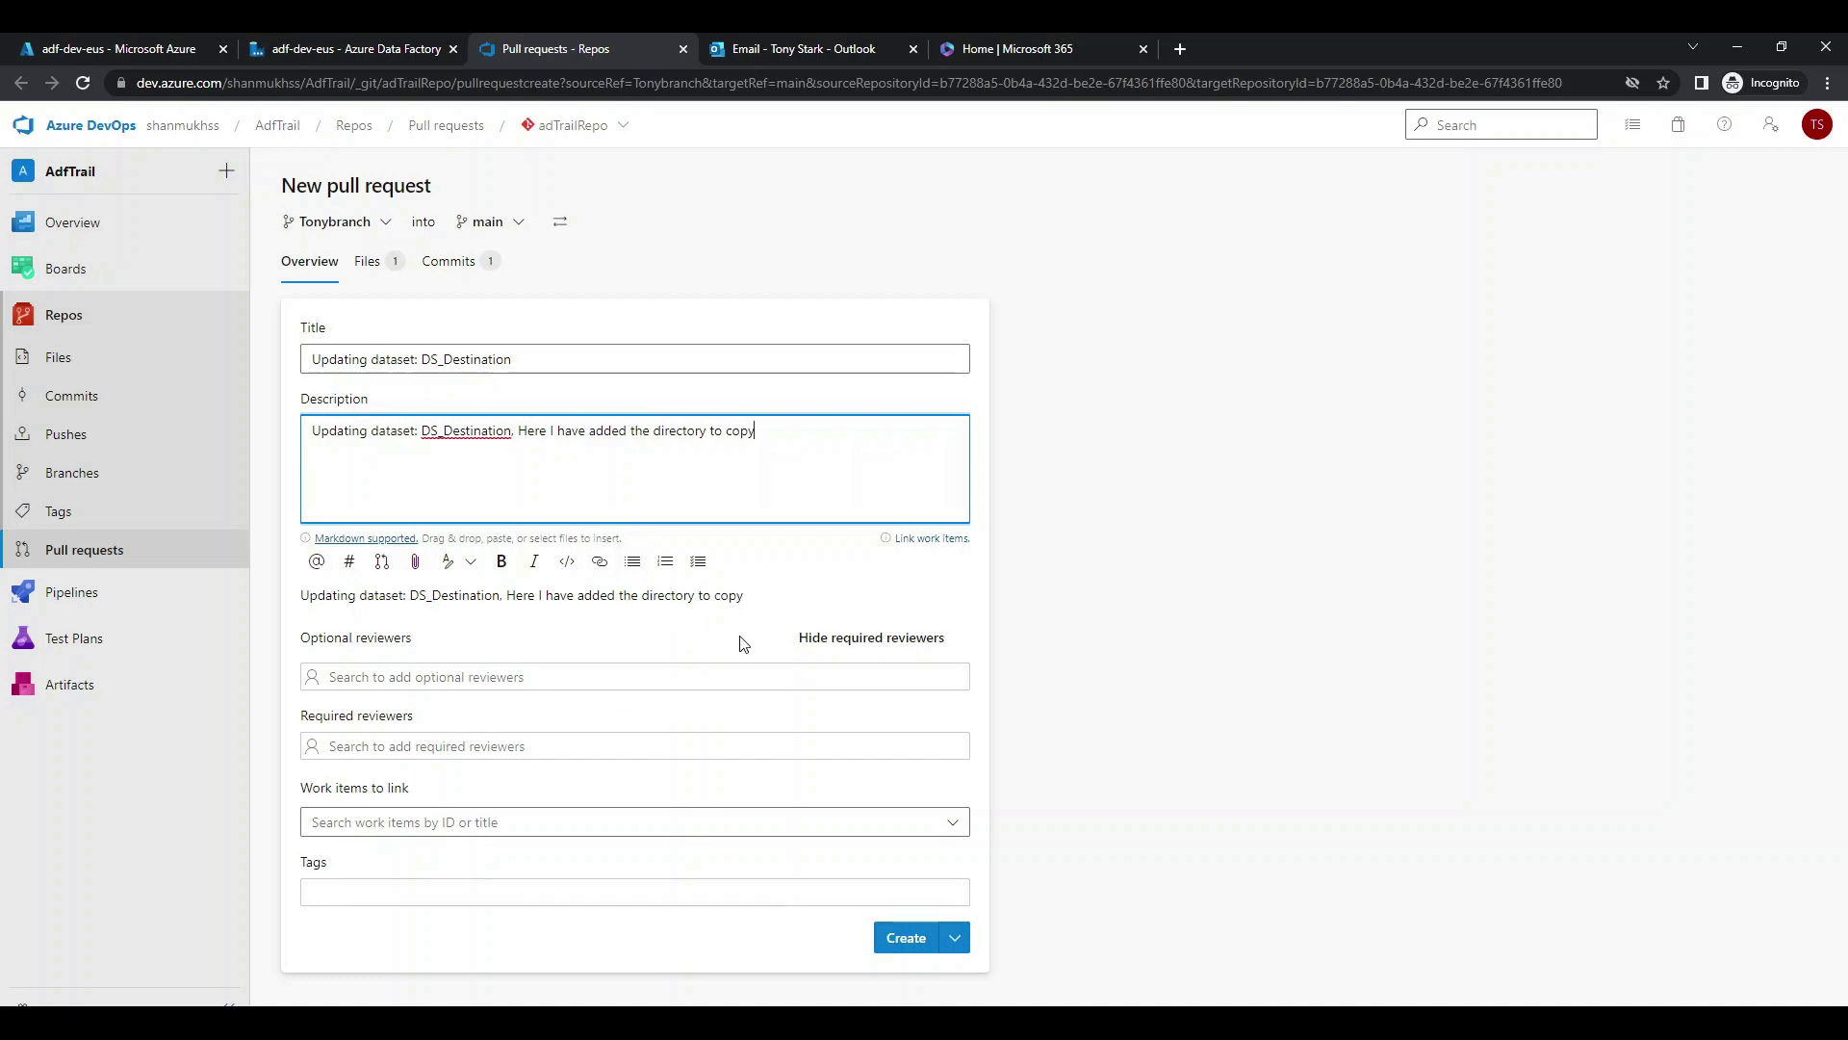
# Add the repository owner as a required reviewer, create the pull request, and check its approval requirement.
pyautogui.click(607, 744)
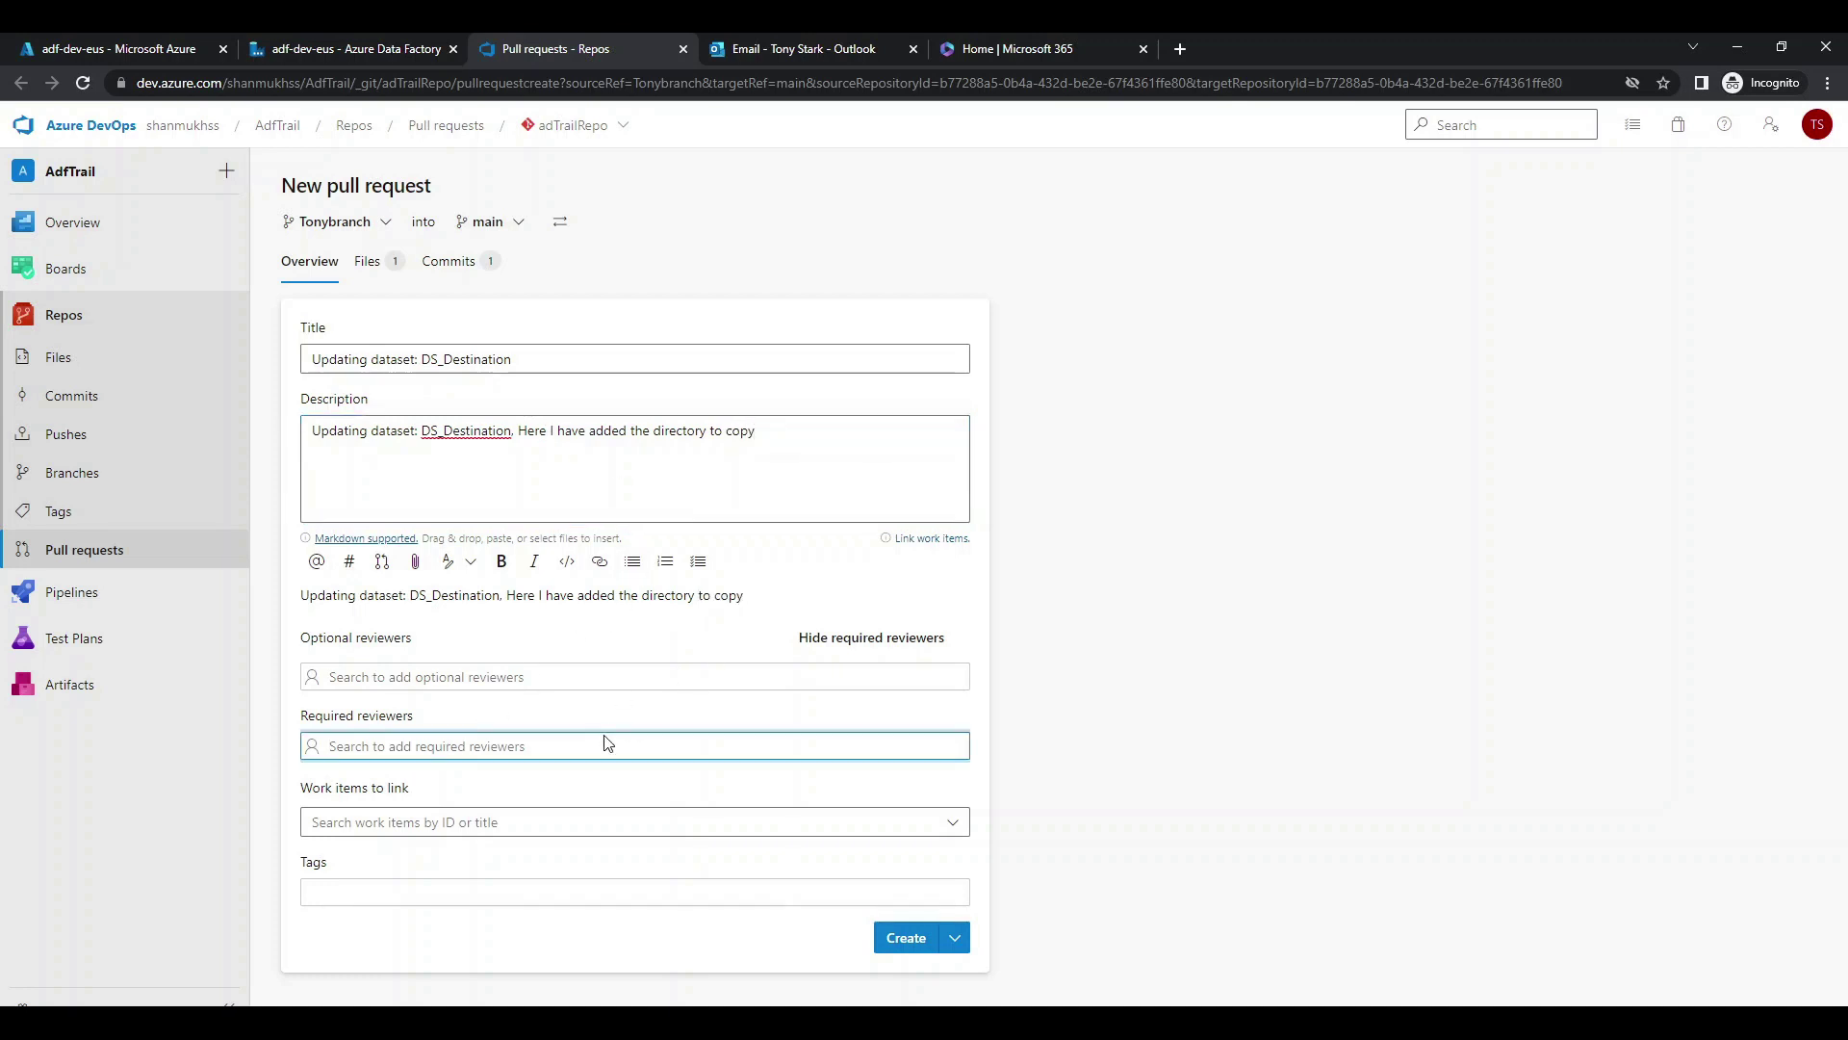
pyautogui.write('shanmukh')
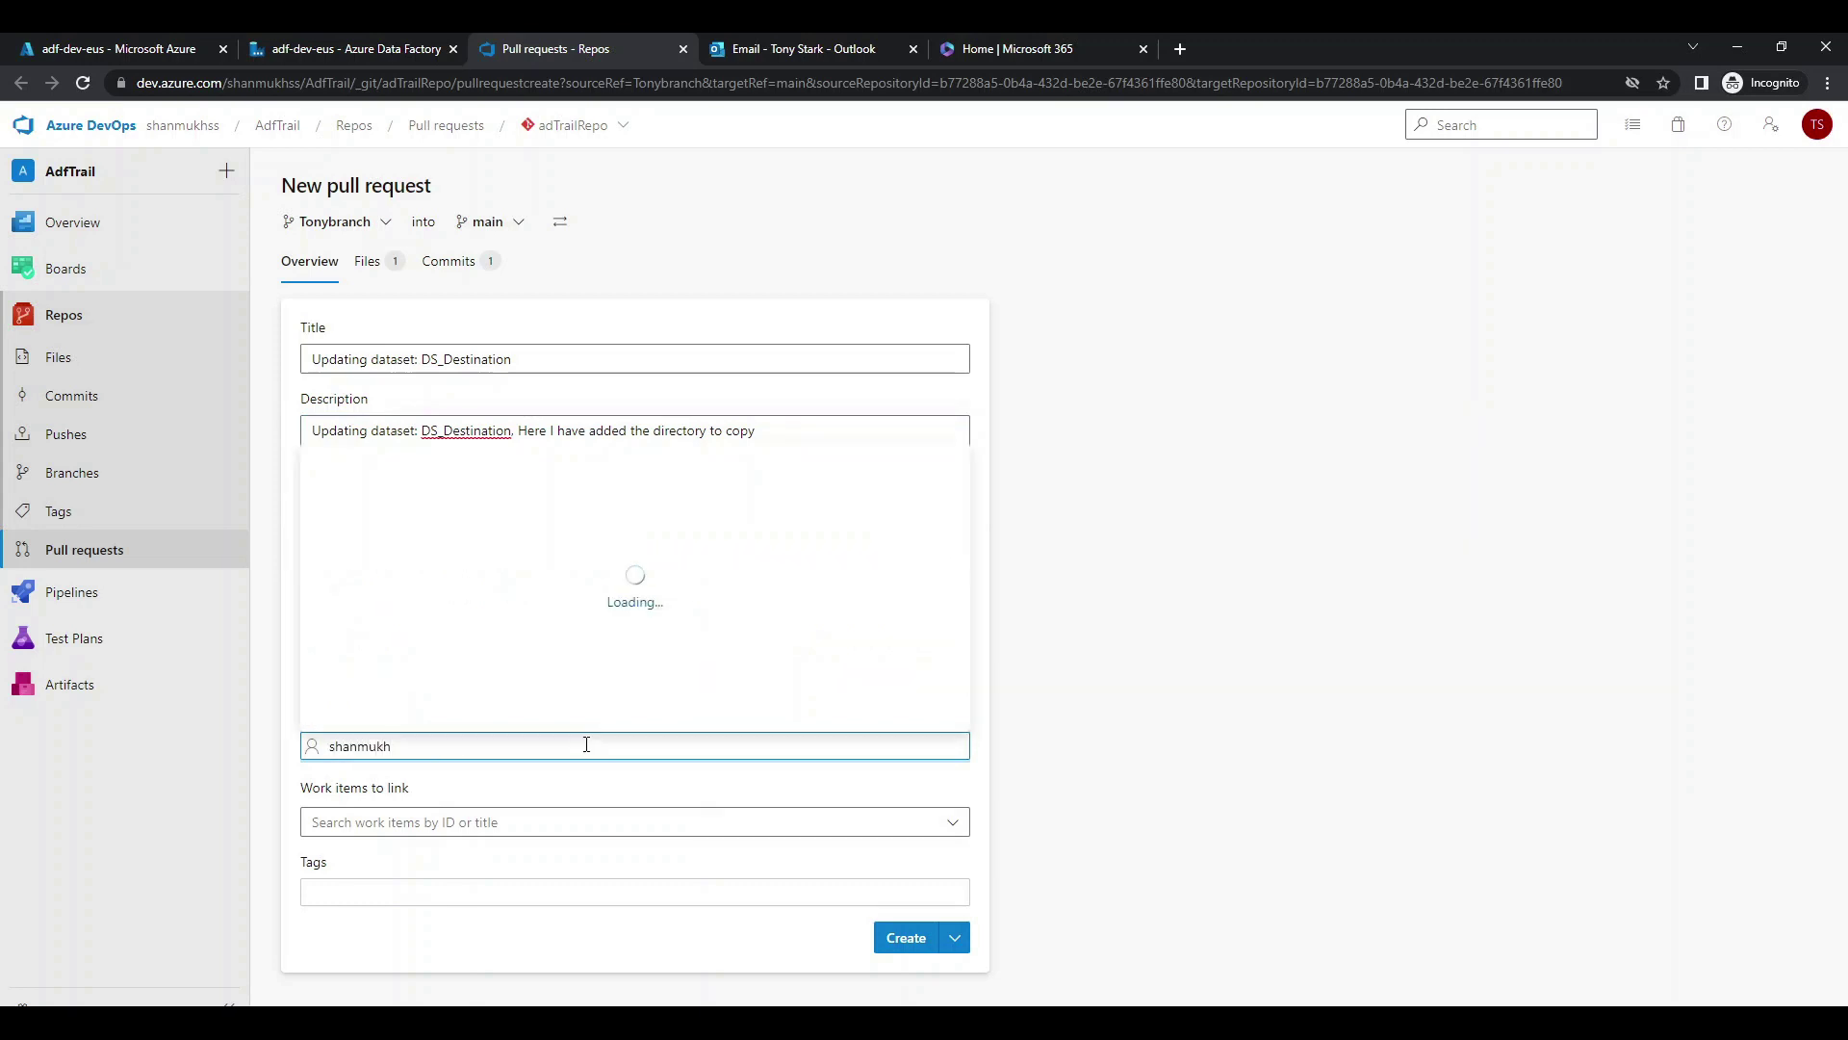
pyautogui.click(457, 710)
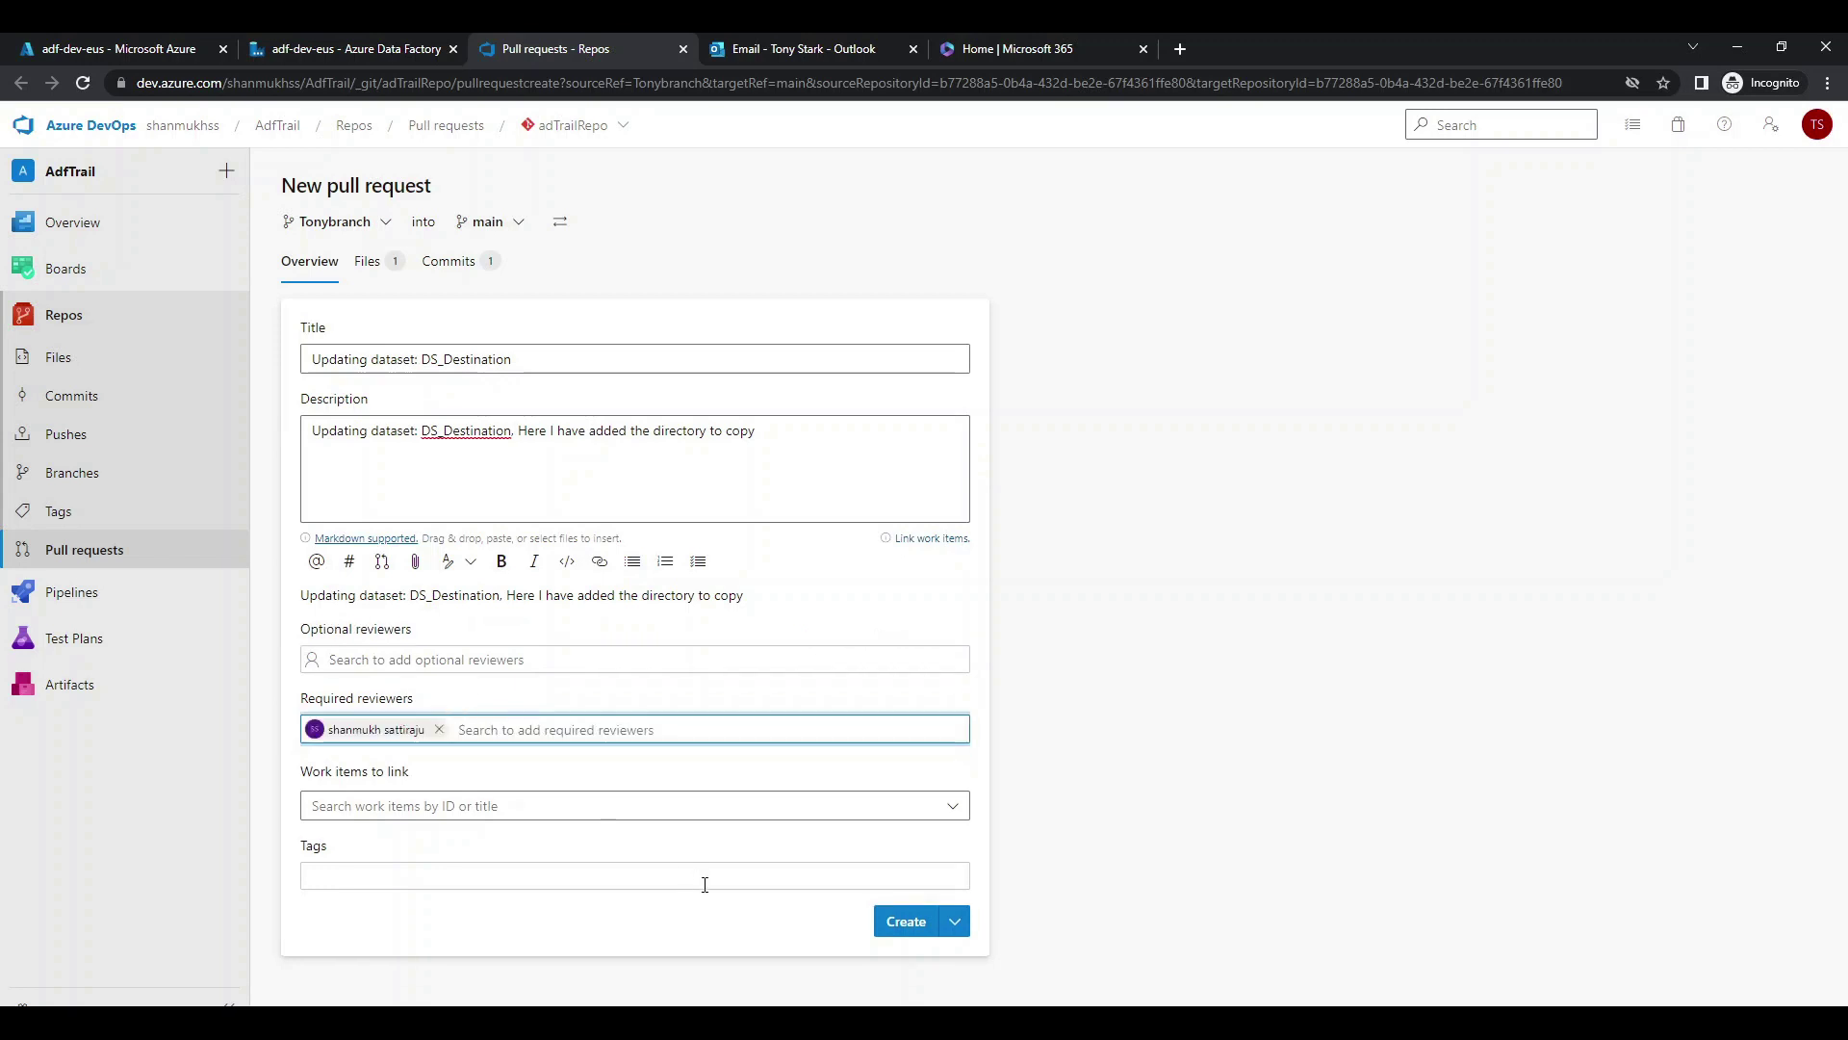
pyautogui.click(894, 936)
pyautogui.click(892, 931)
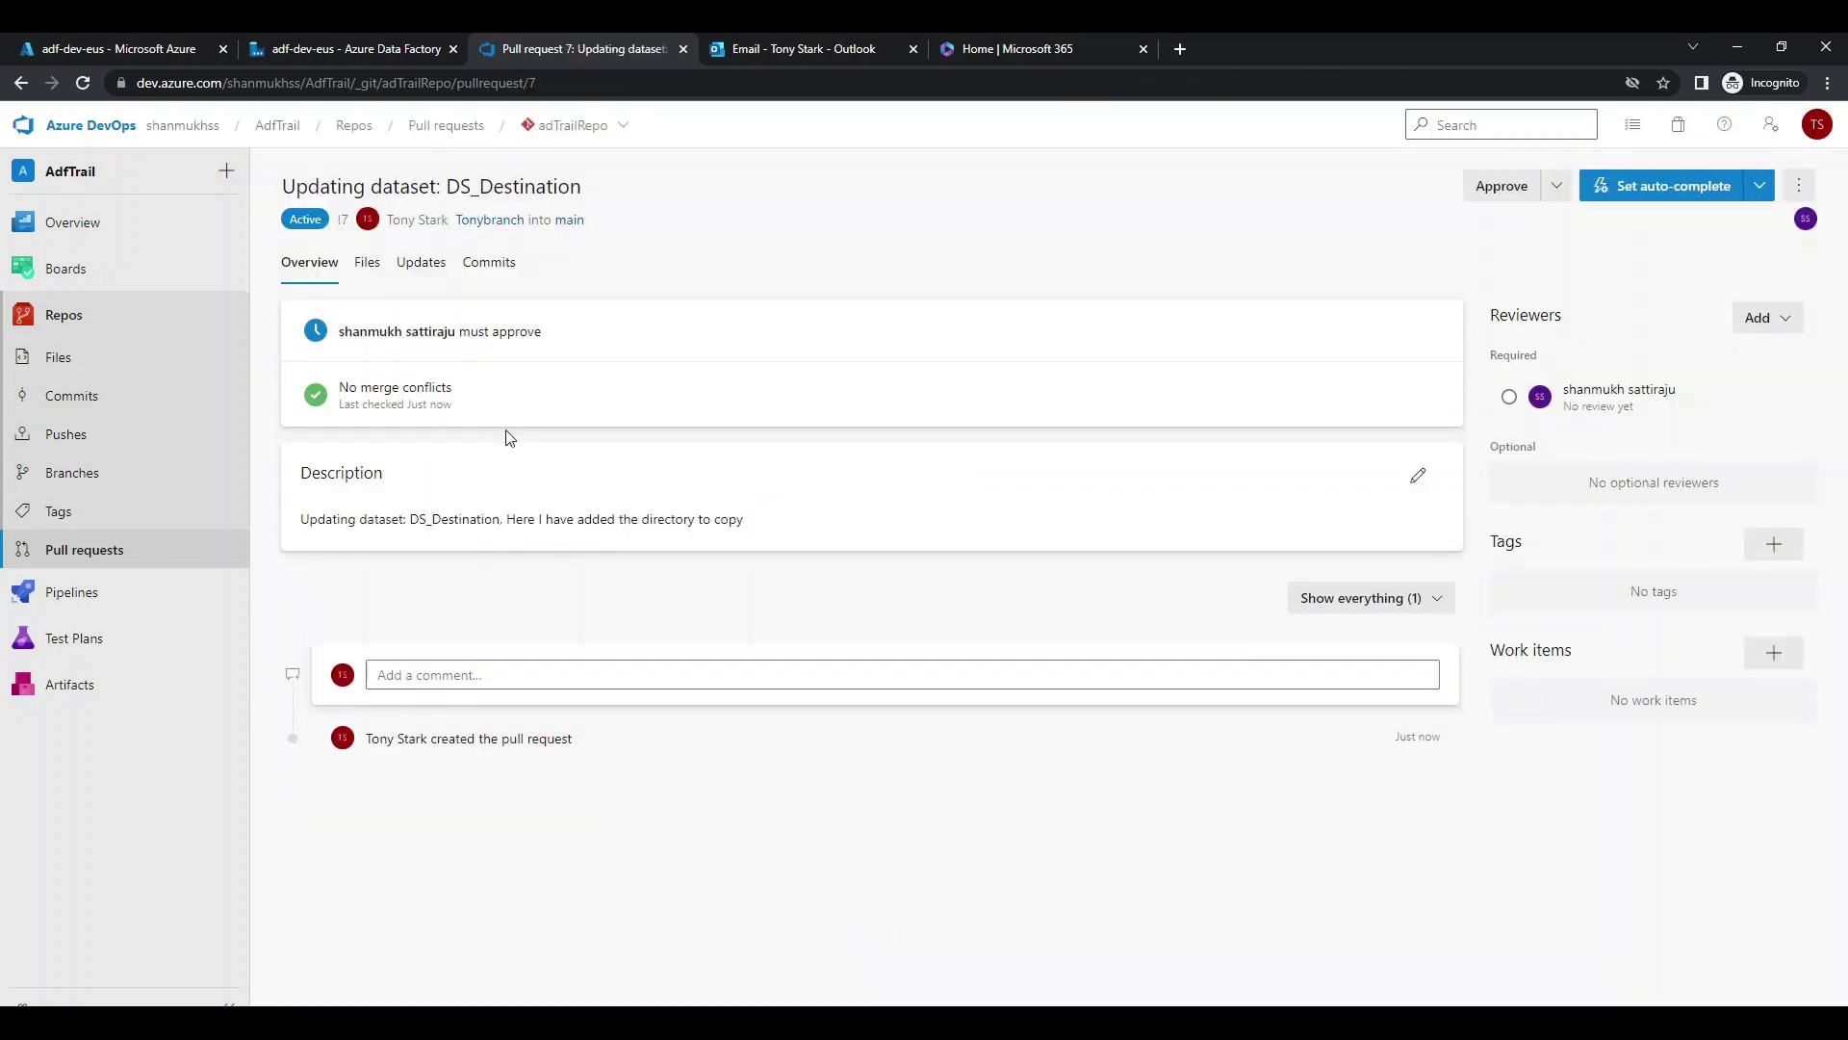
pyautogui.moveTo(340, 332); pyautogui.dragTo(507, 332)
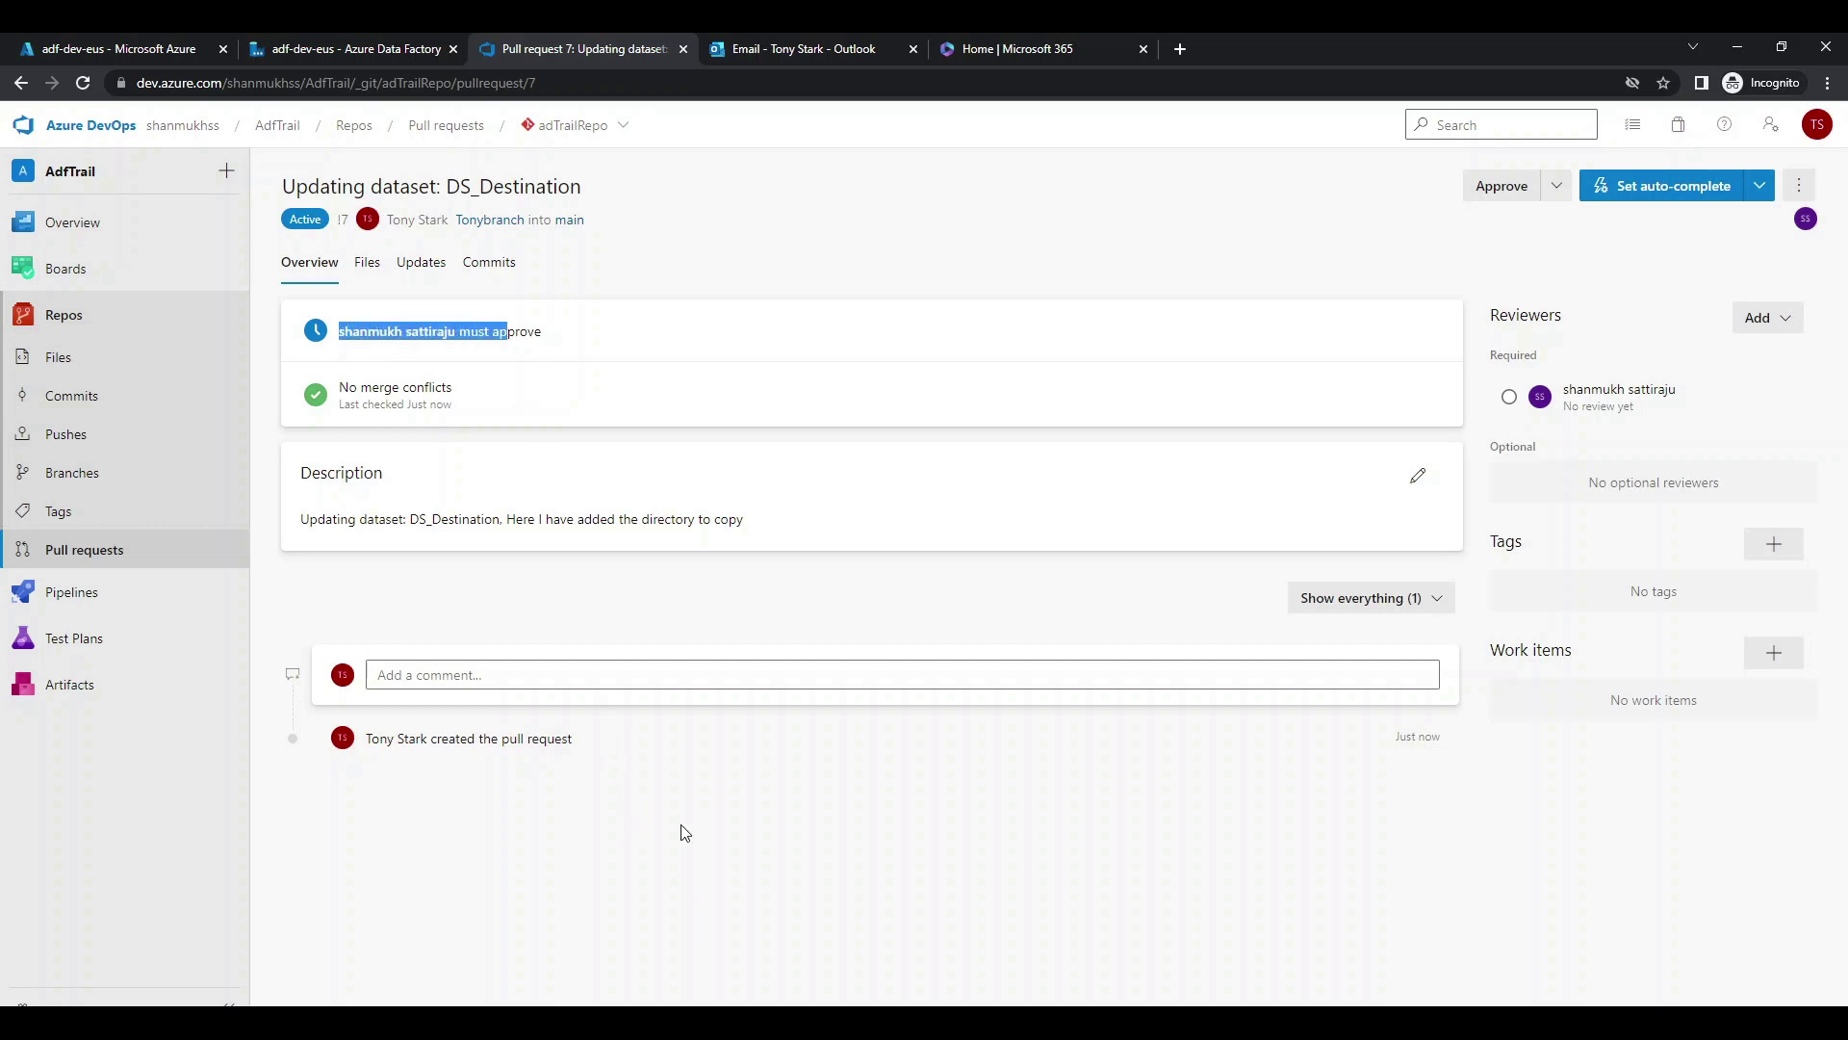
# Switch to the reviewer's Azure DevOps window and open the assigned pull request "Updating dataset: DS_Destination".
pyautogui.click(204, 955)
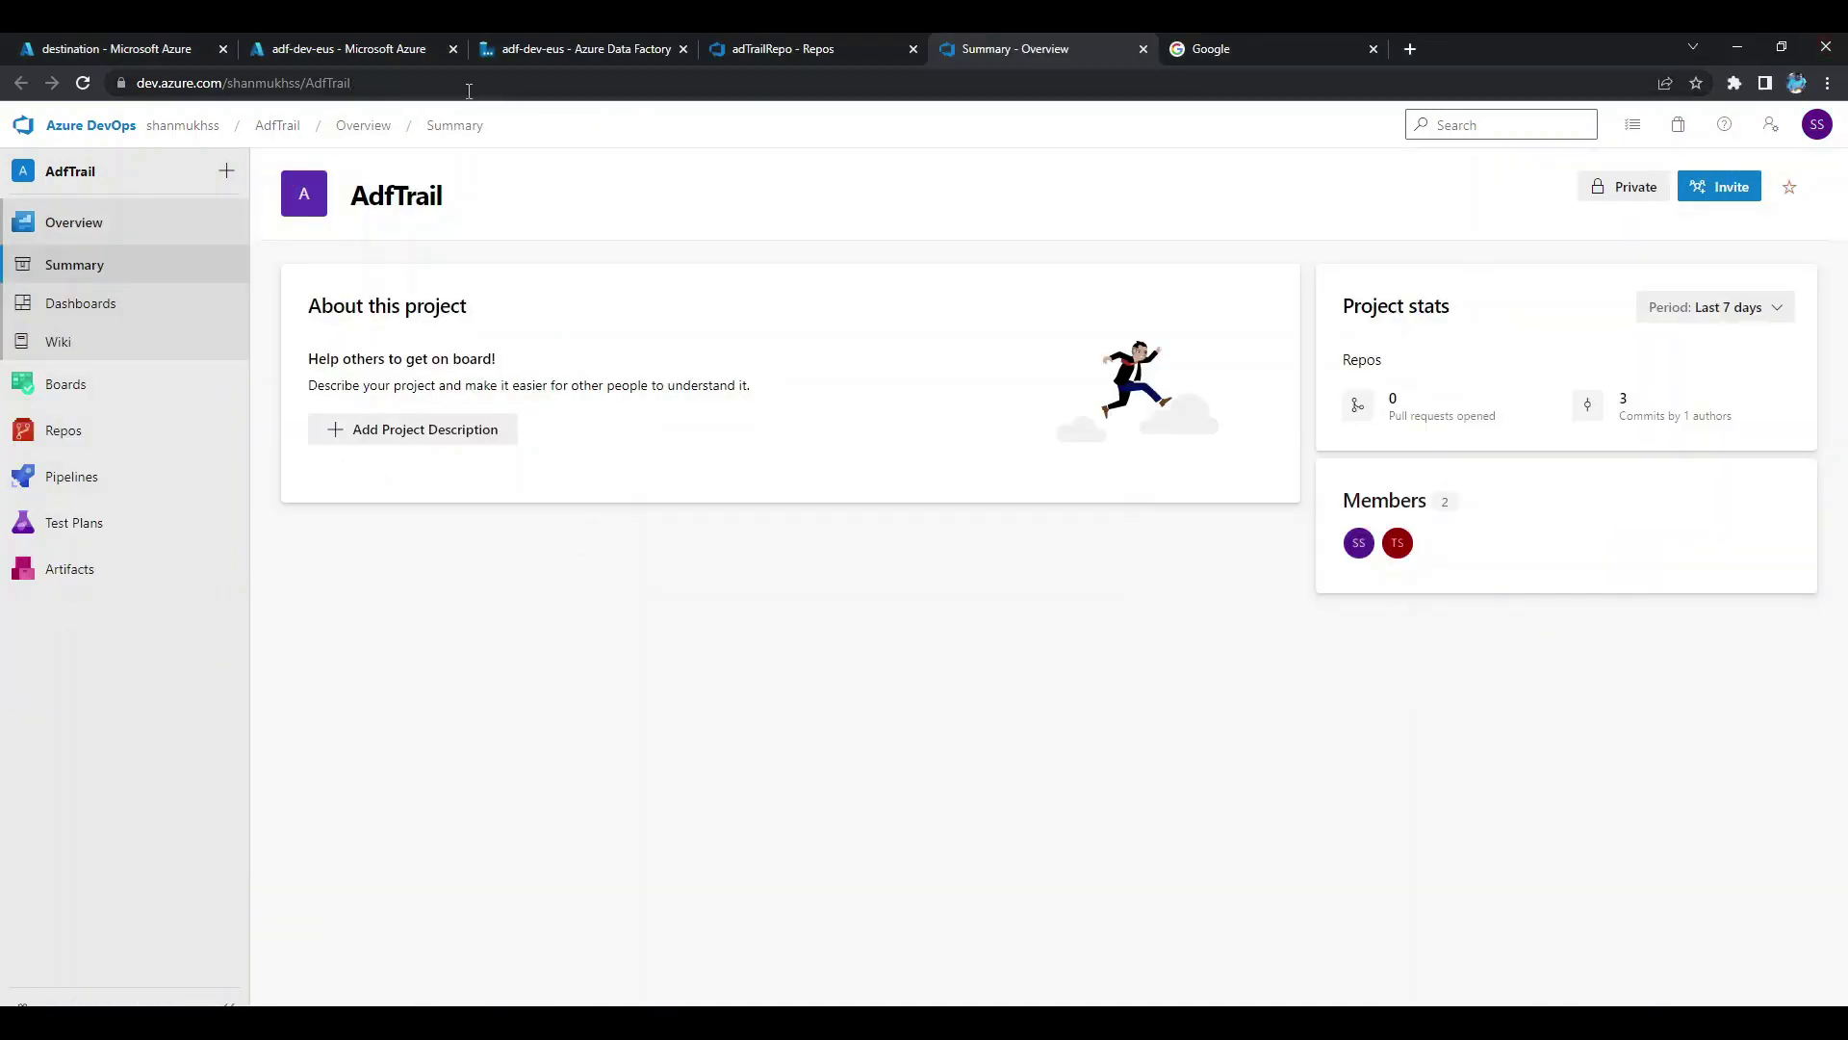
pyautogui.moveTo(104, 440)
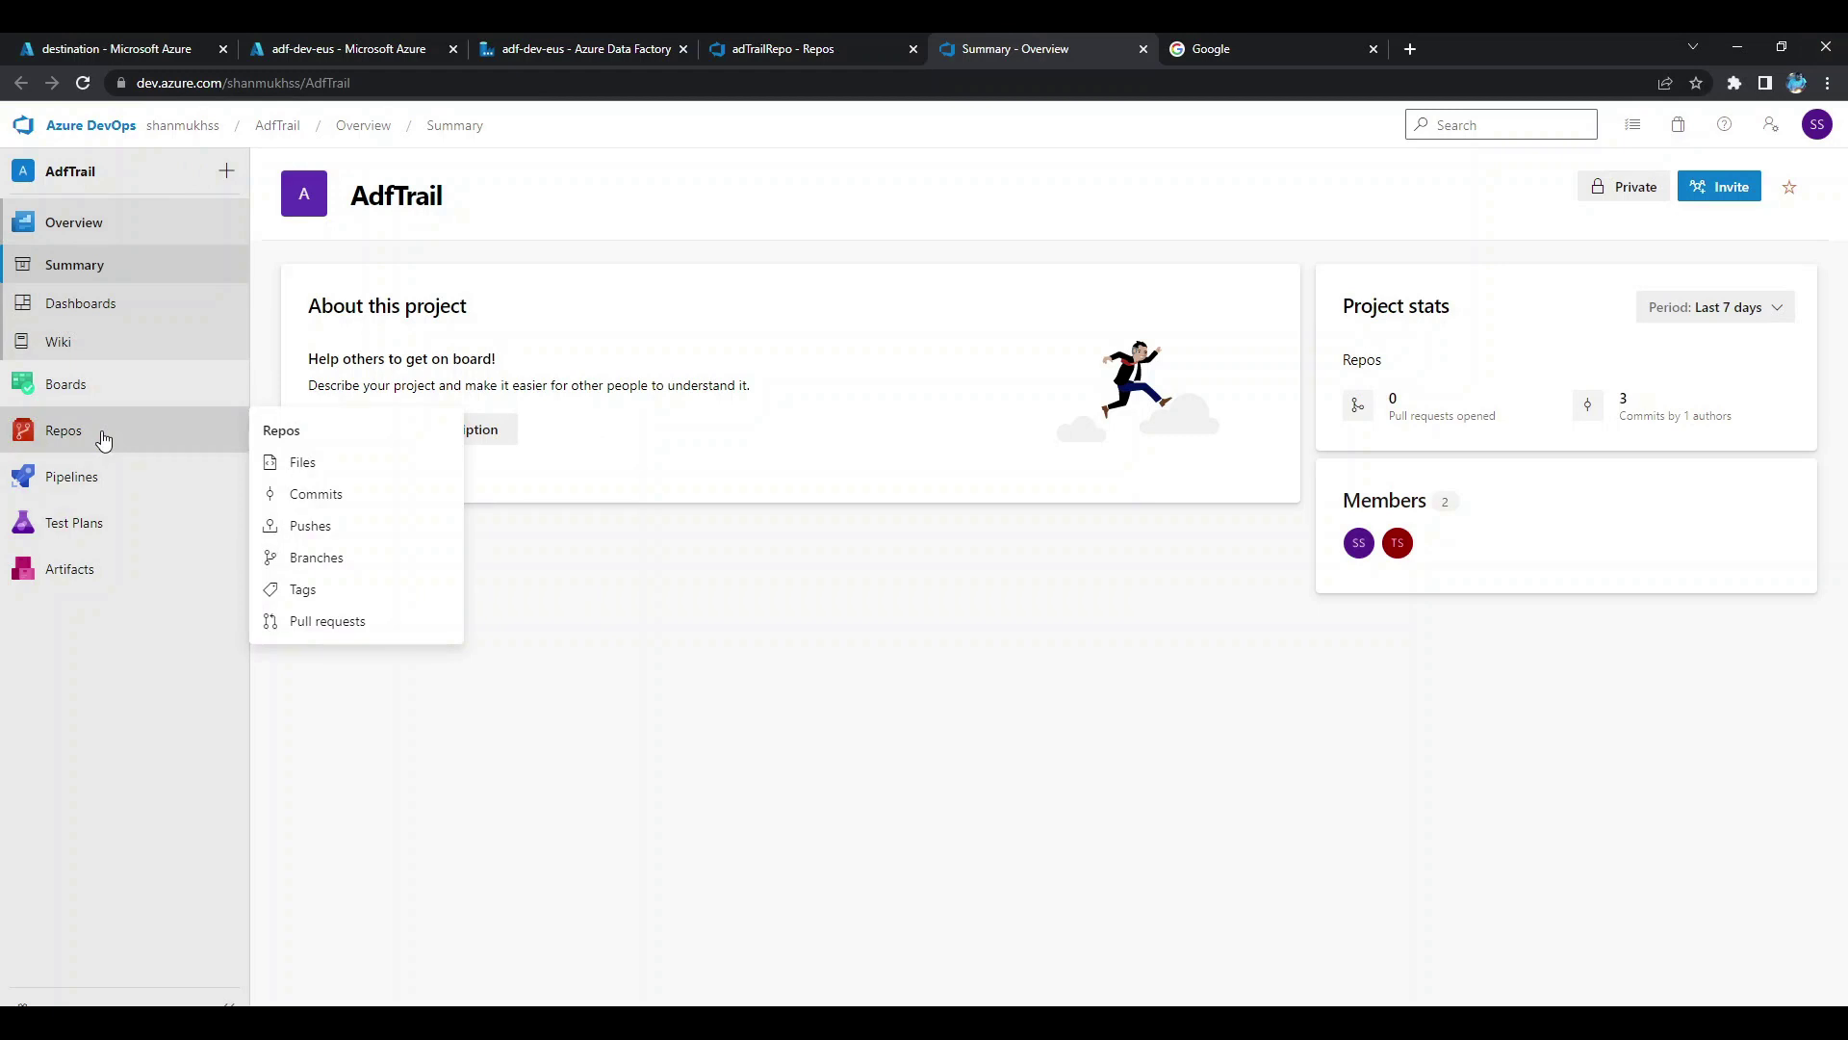
pyautogui.click(336, 632)
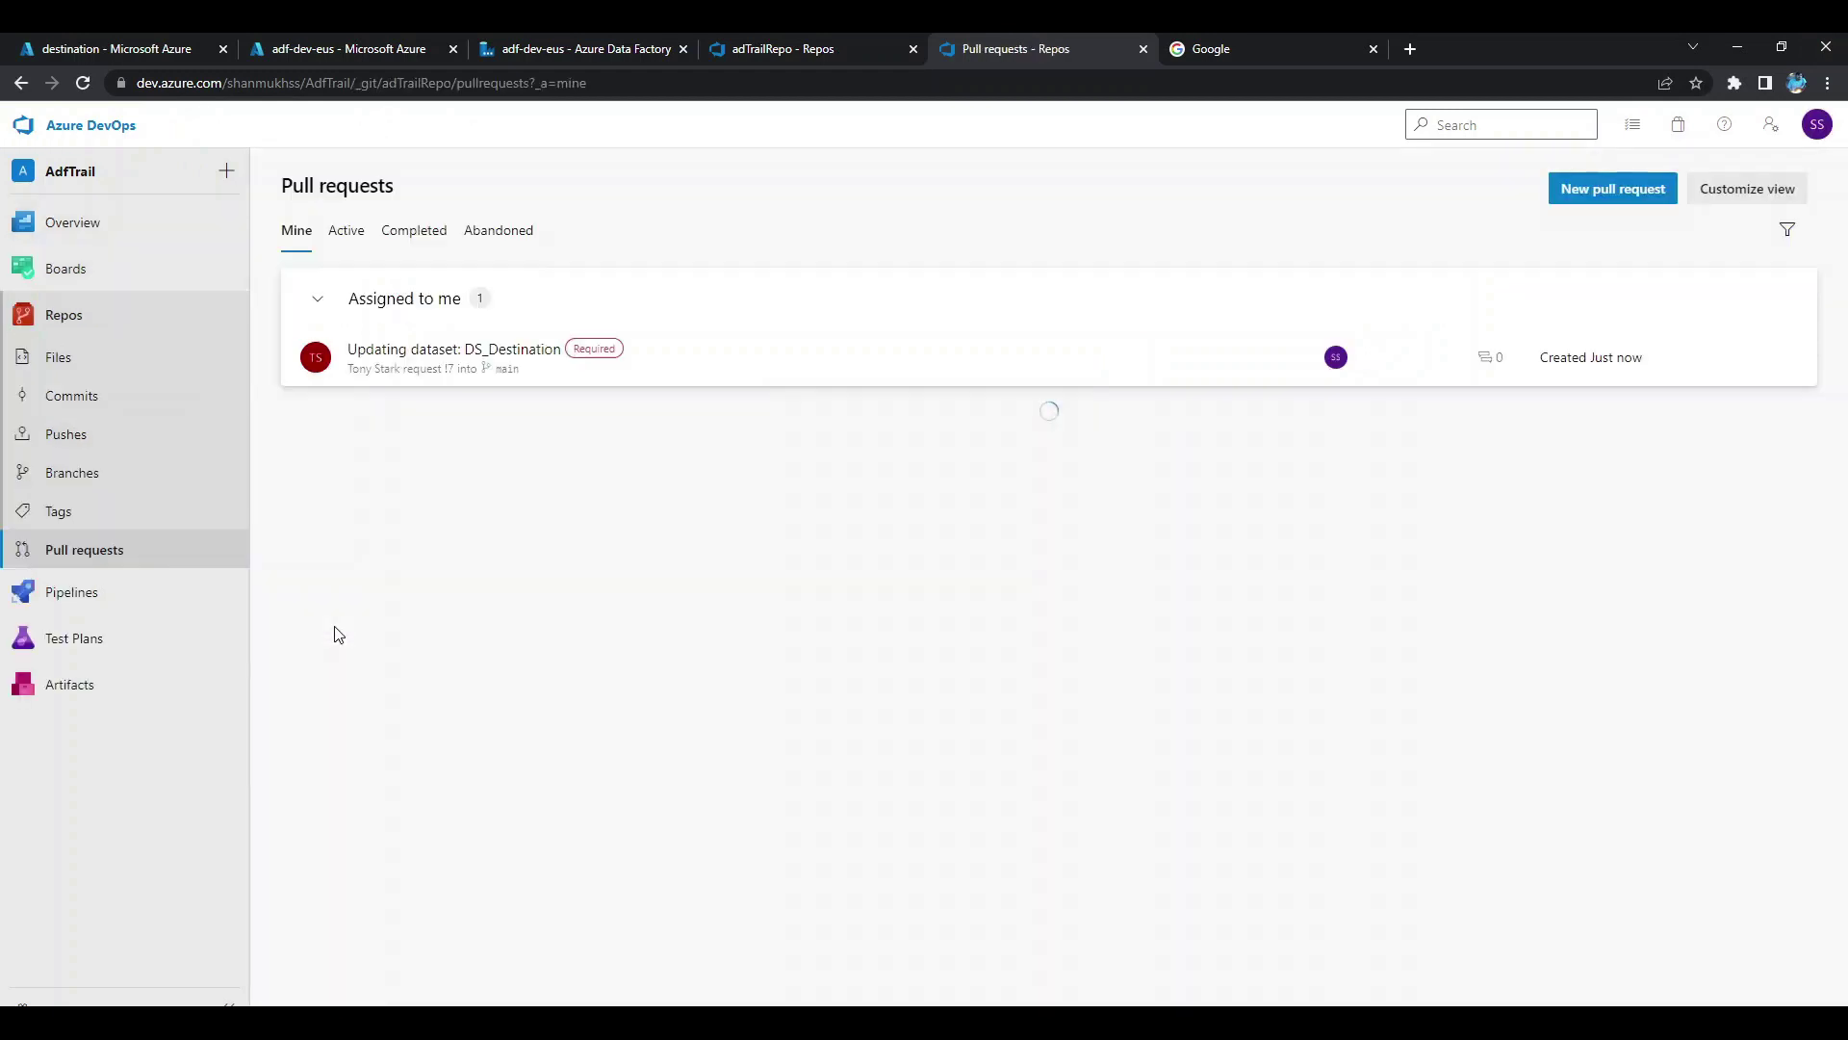
pyautogui.click(682, 370)
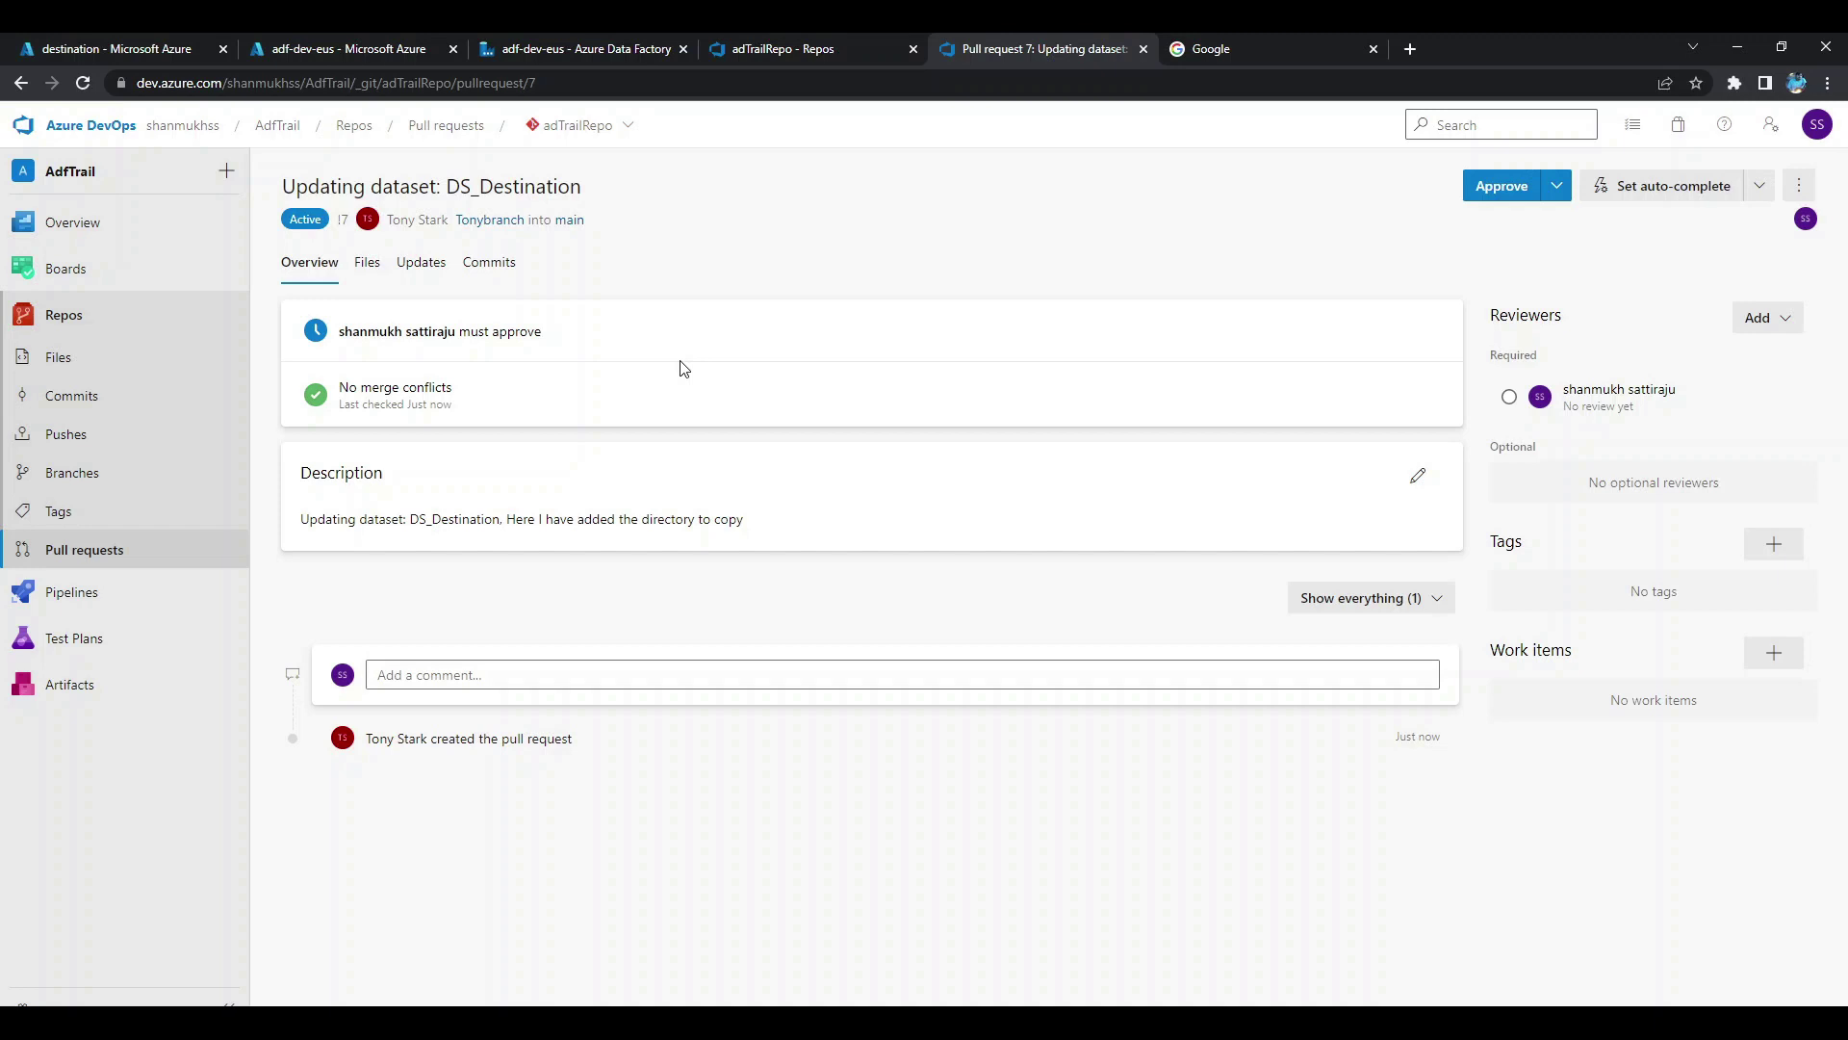
# Approve the pull request and complete it with the Merge (no fast forward) type, keeping Tonybranch.
pyautogui.click(1498, 188)
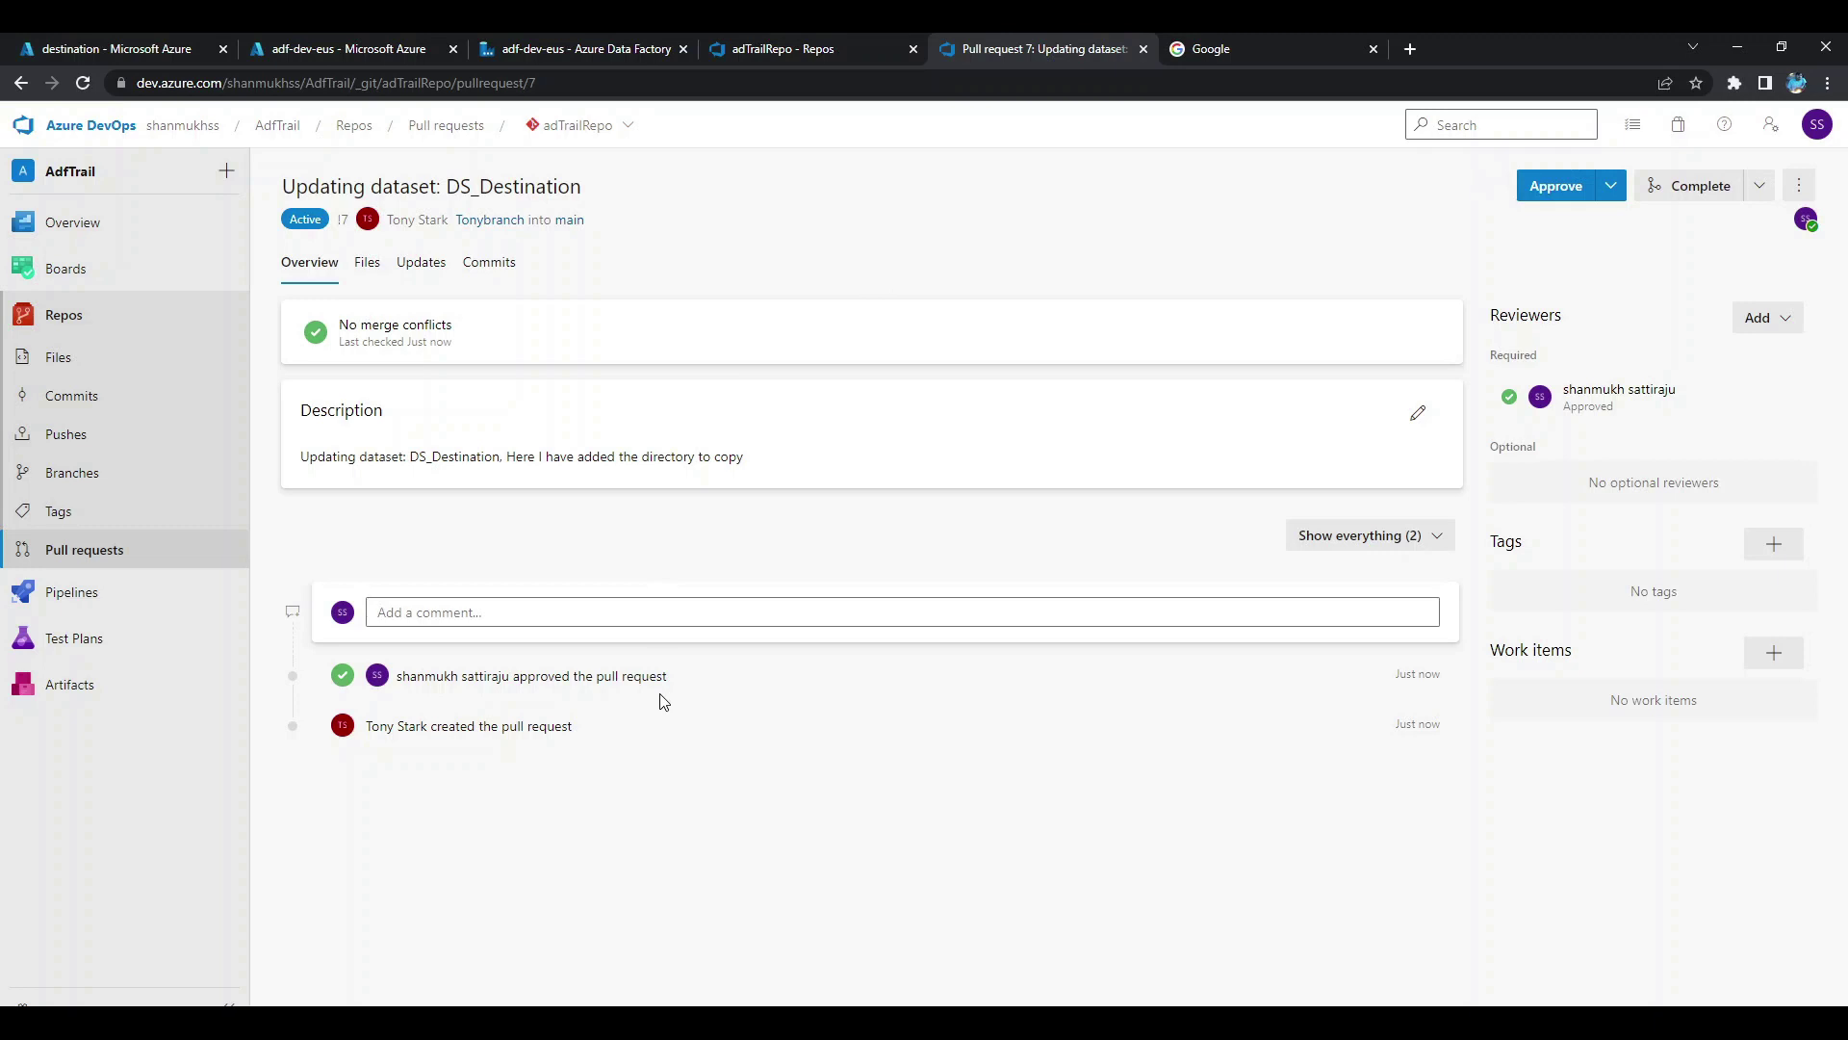
pyautogui.moveTo(513, 676); pyautogui.dragTo(667, 680)
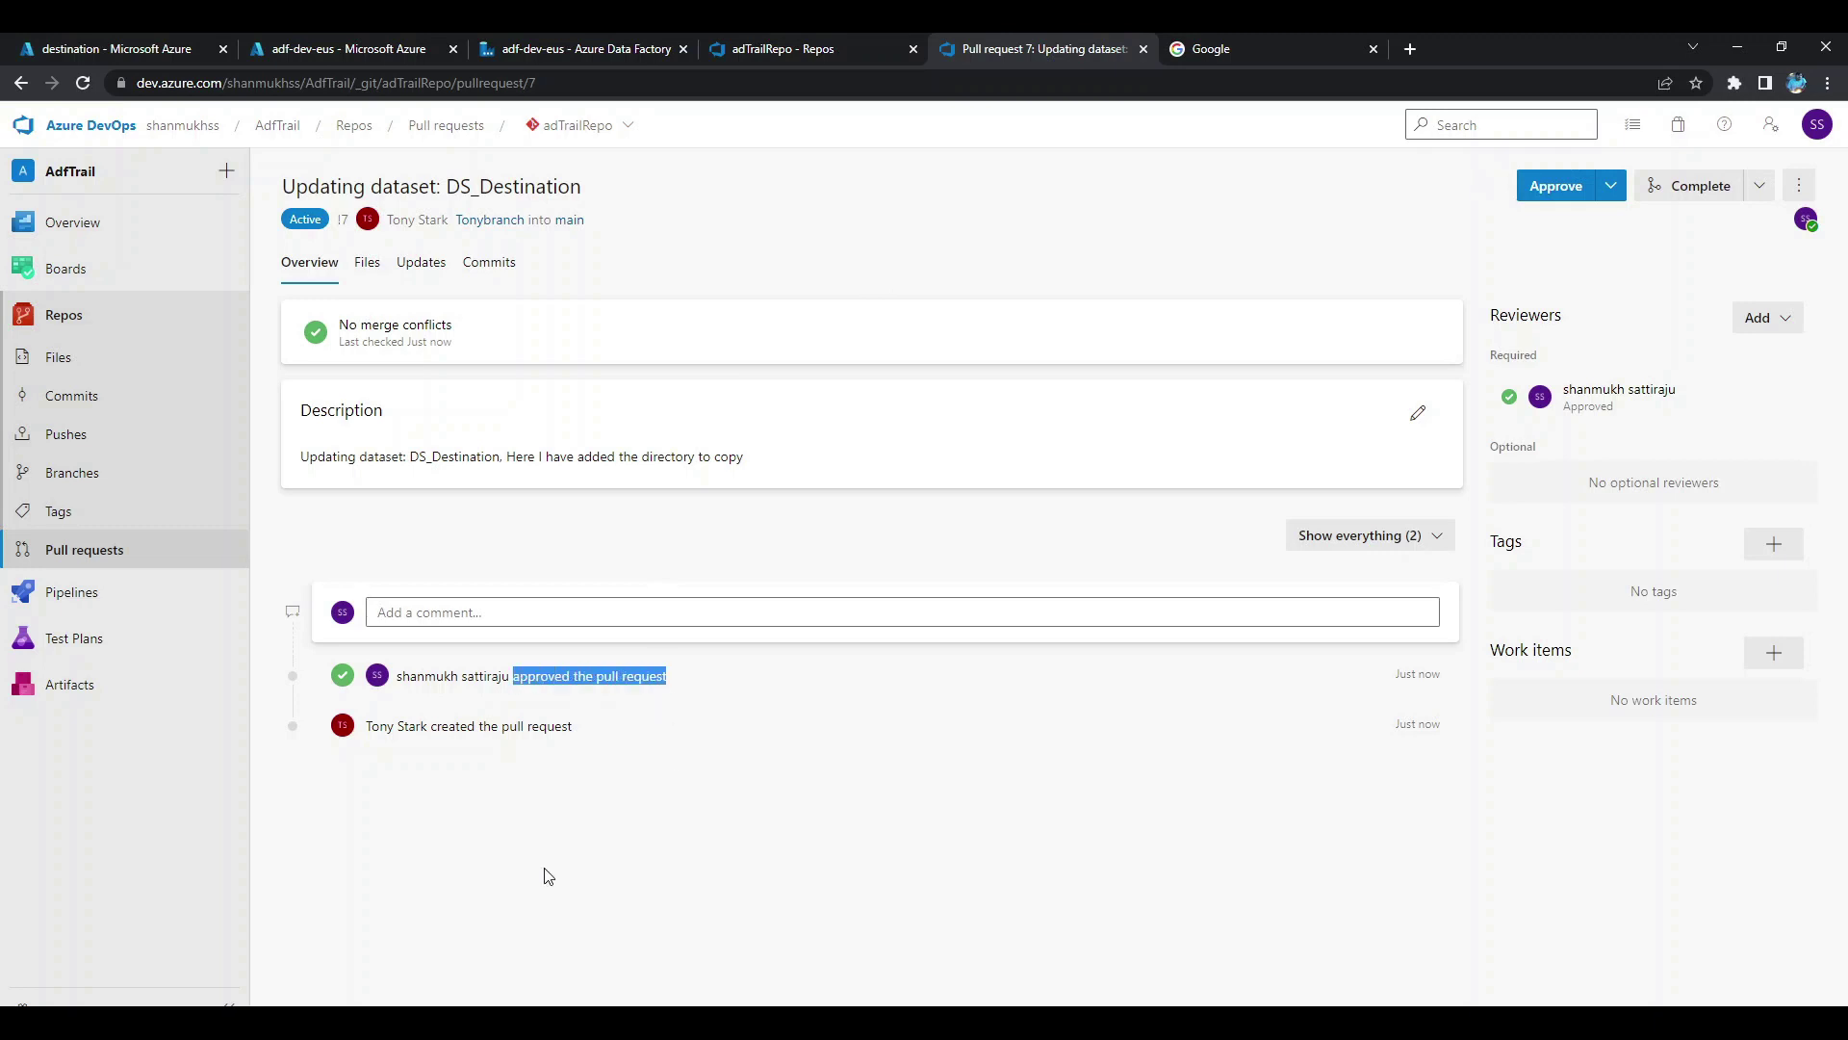
pyautogui.click(1684, 189)
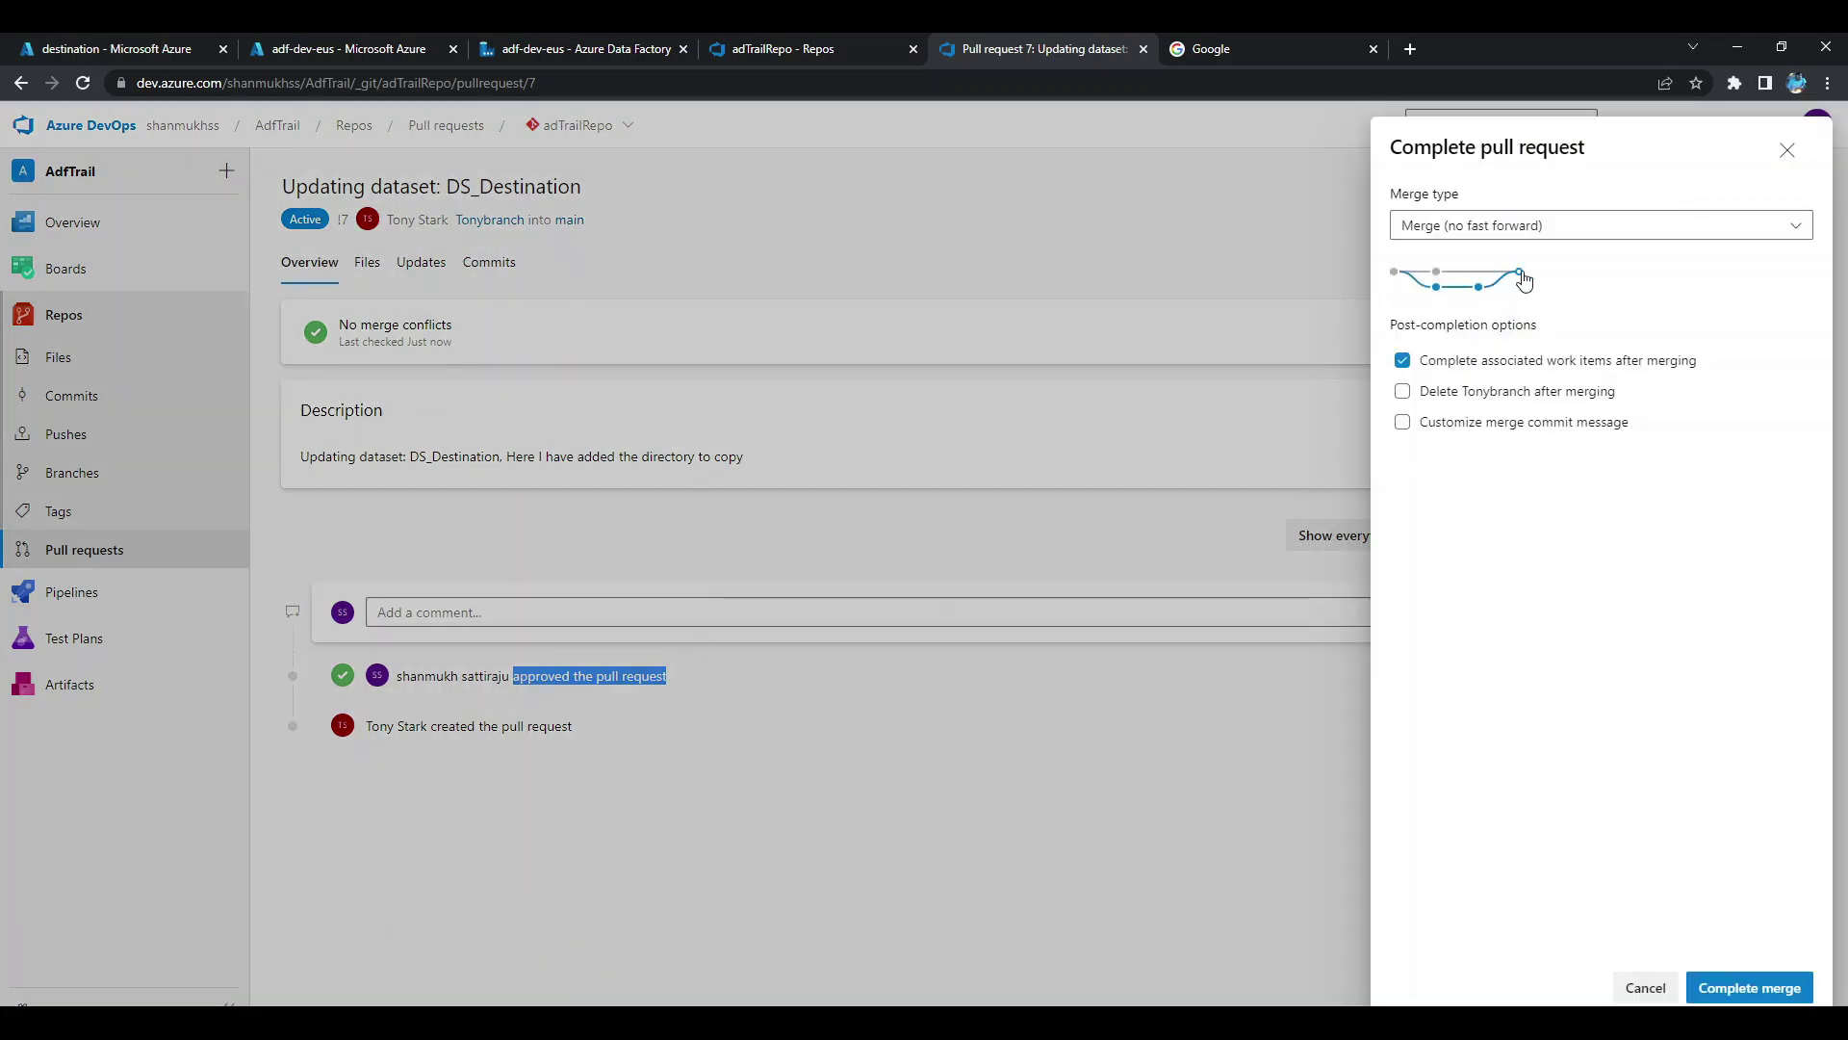
pyautogui.click(1728, 992)
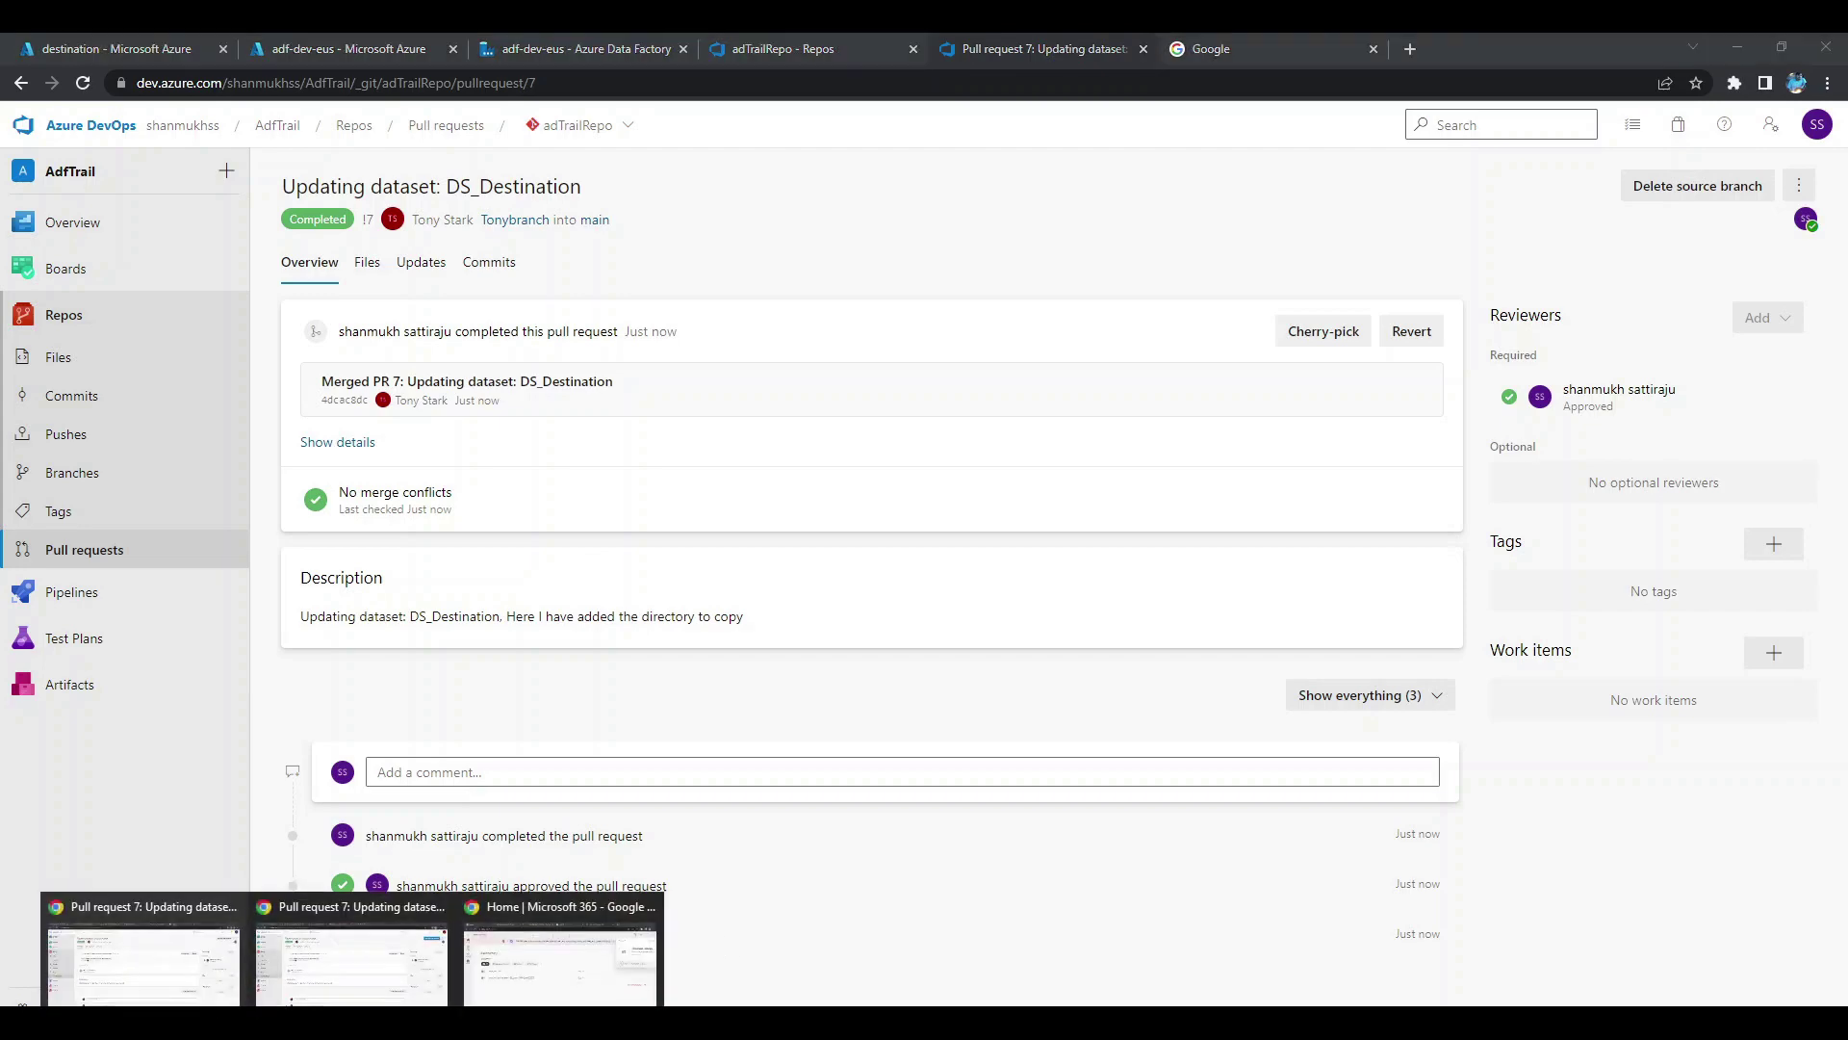
# Switch to the second user's Outlook inbox and read the Azure DevOps approval and completion notifications for the DS_Destination pull request.
pyautogui.moveTo(149, 986)
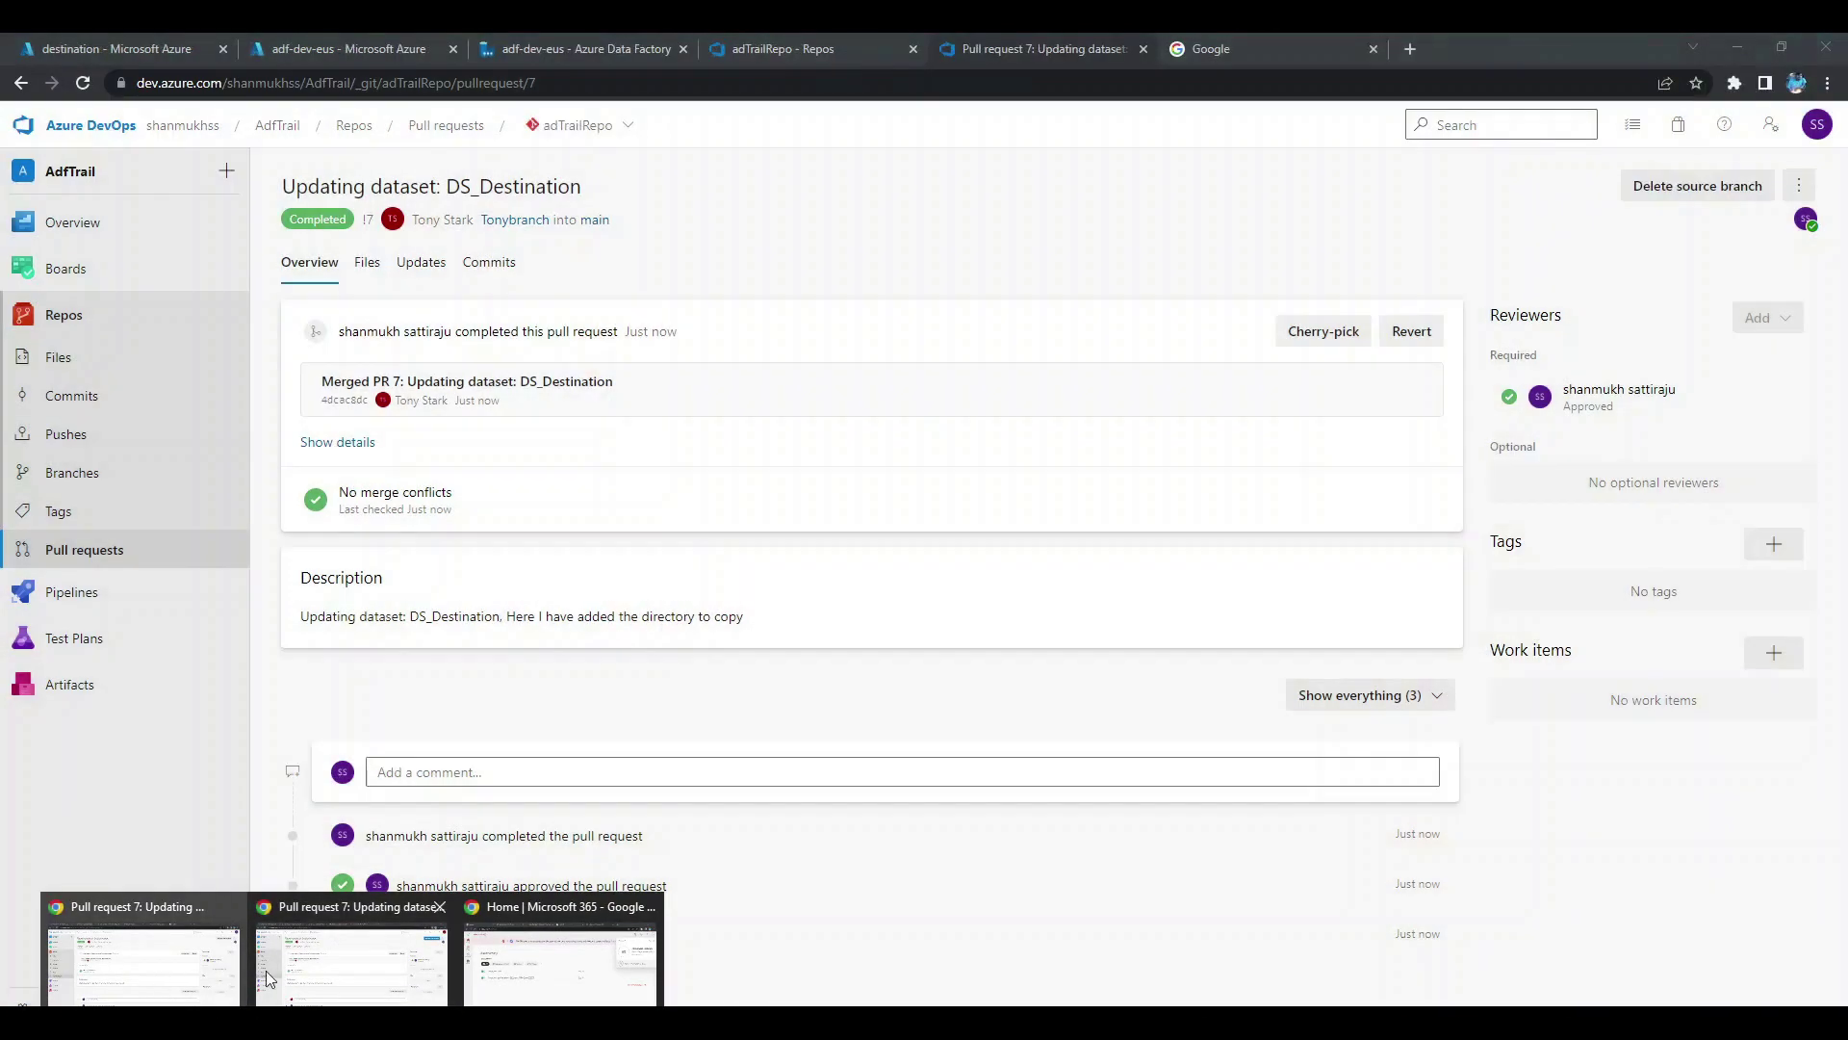
pyautogui.click(300, 974)
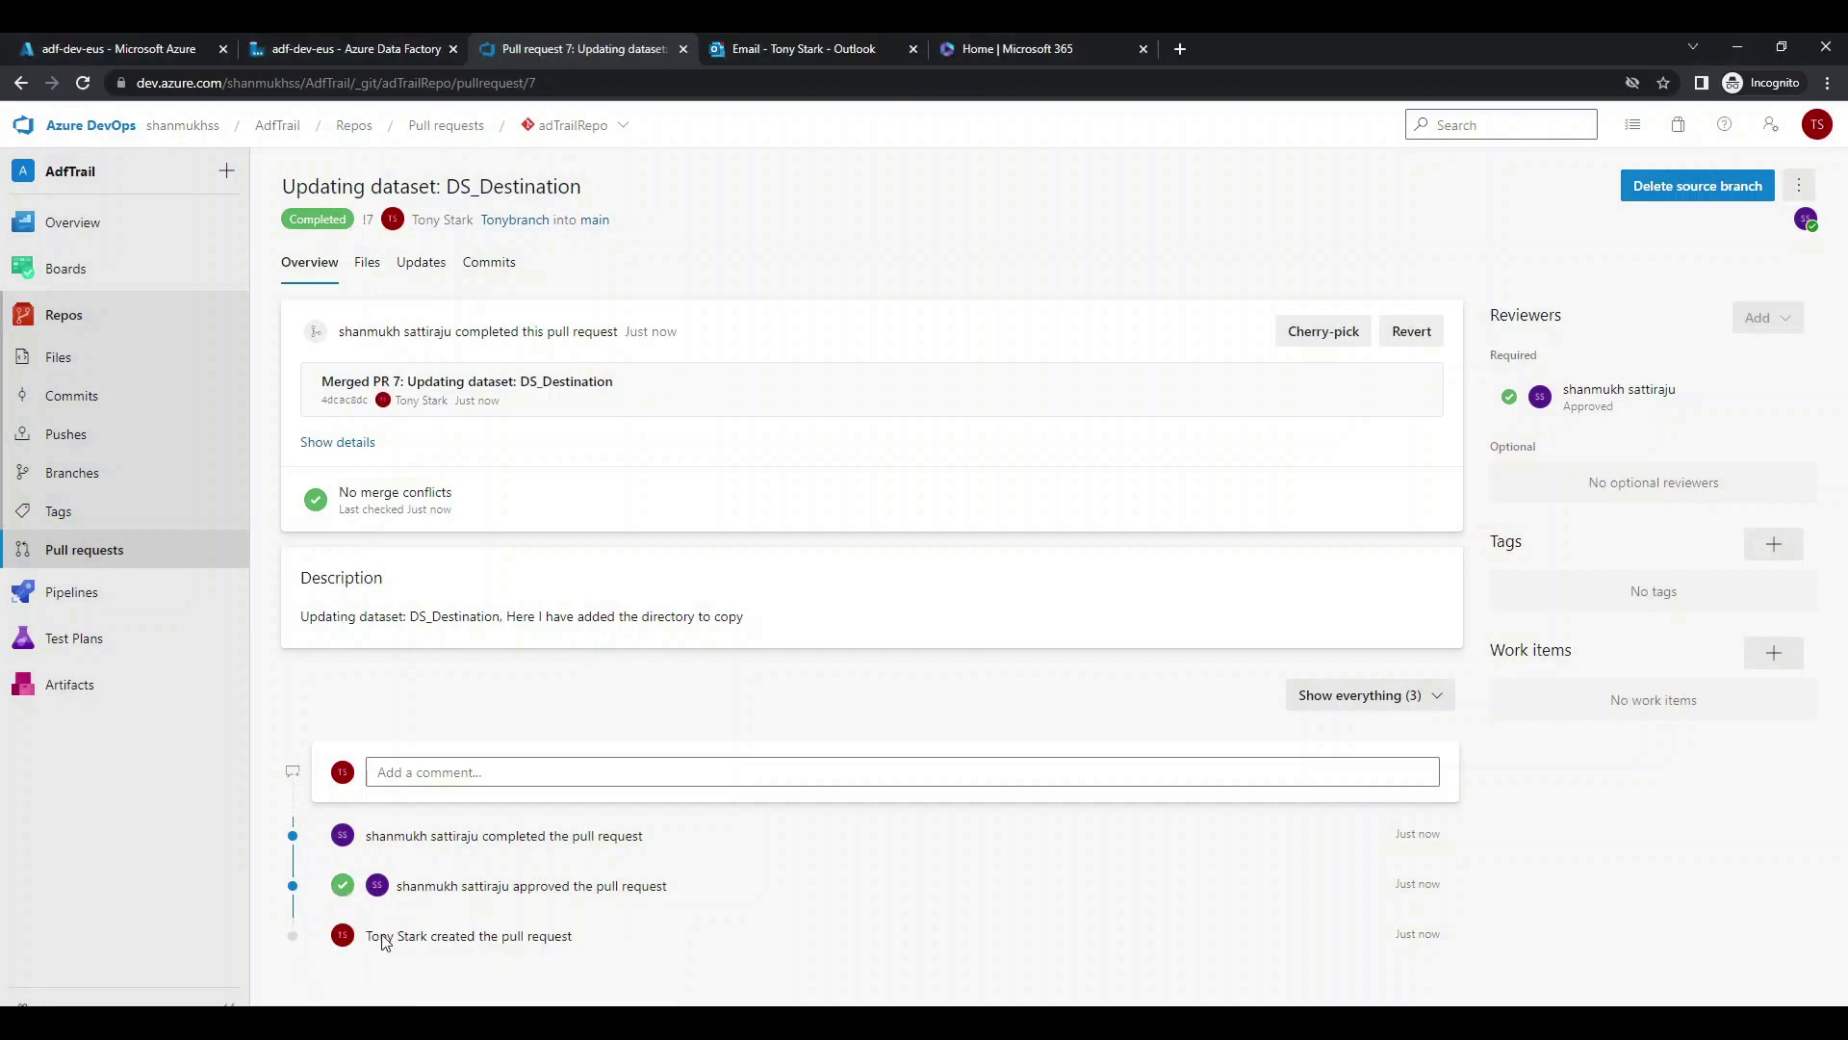
pyautogui.click(768, 52)
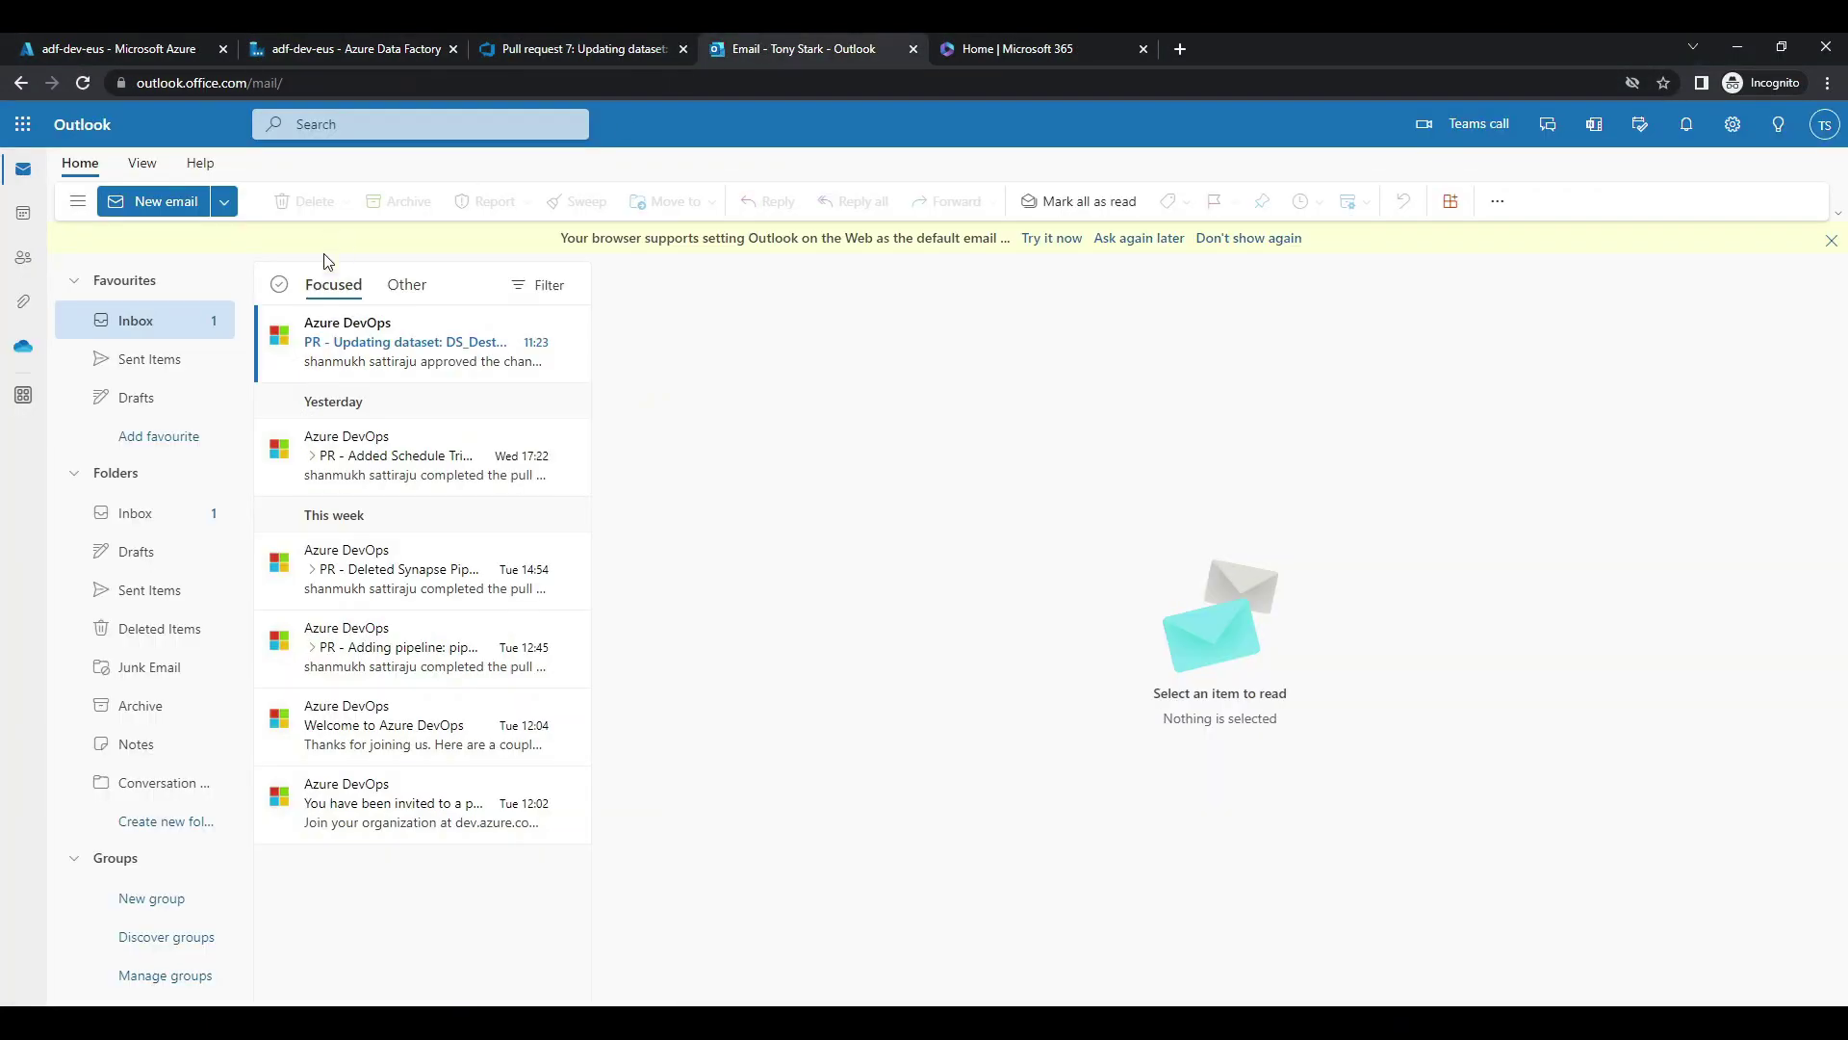
pyautogui.click(327, 366)
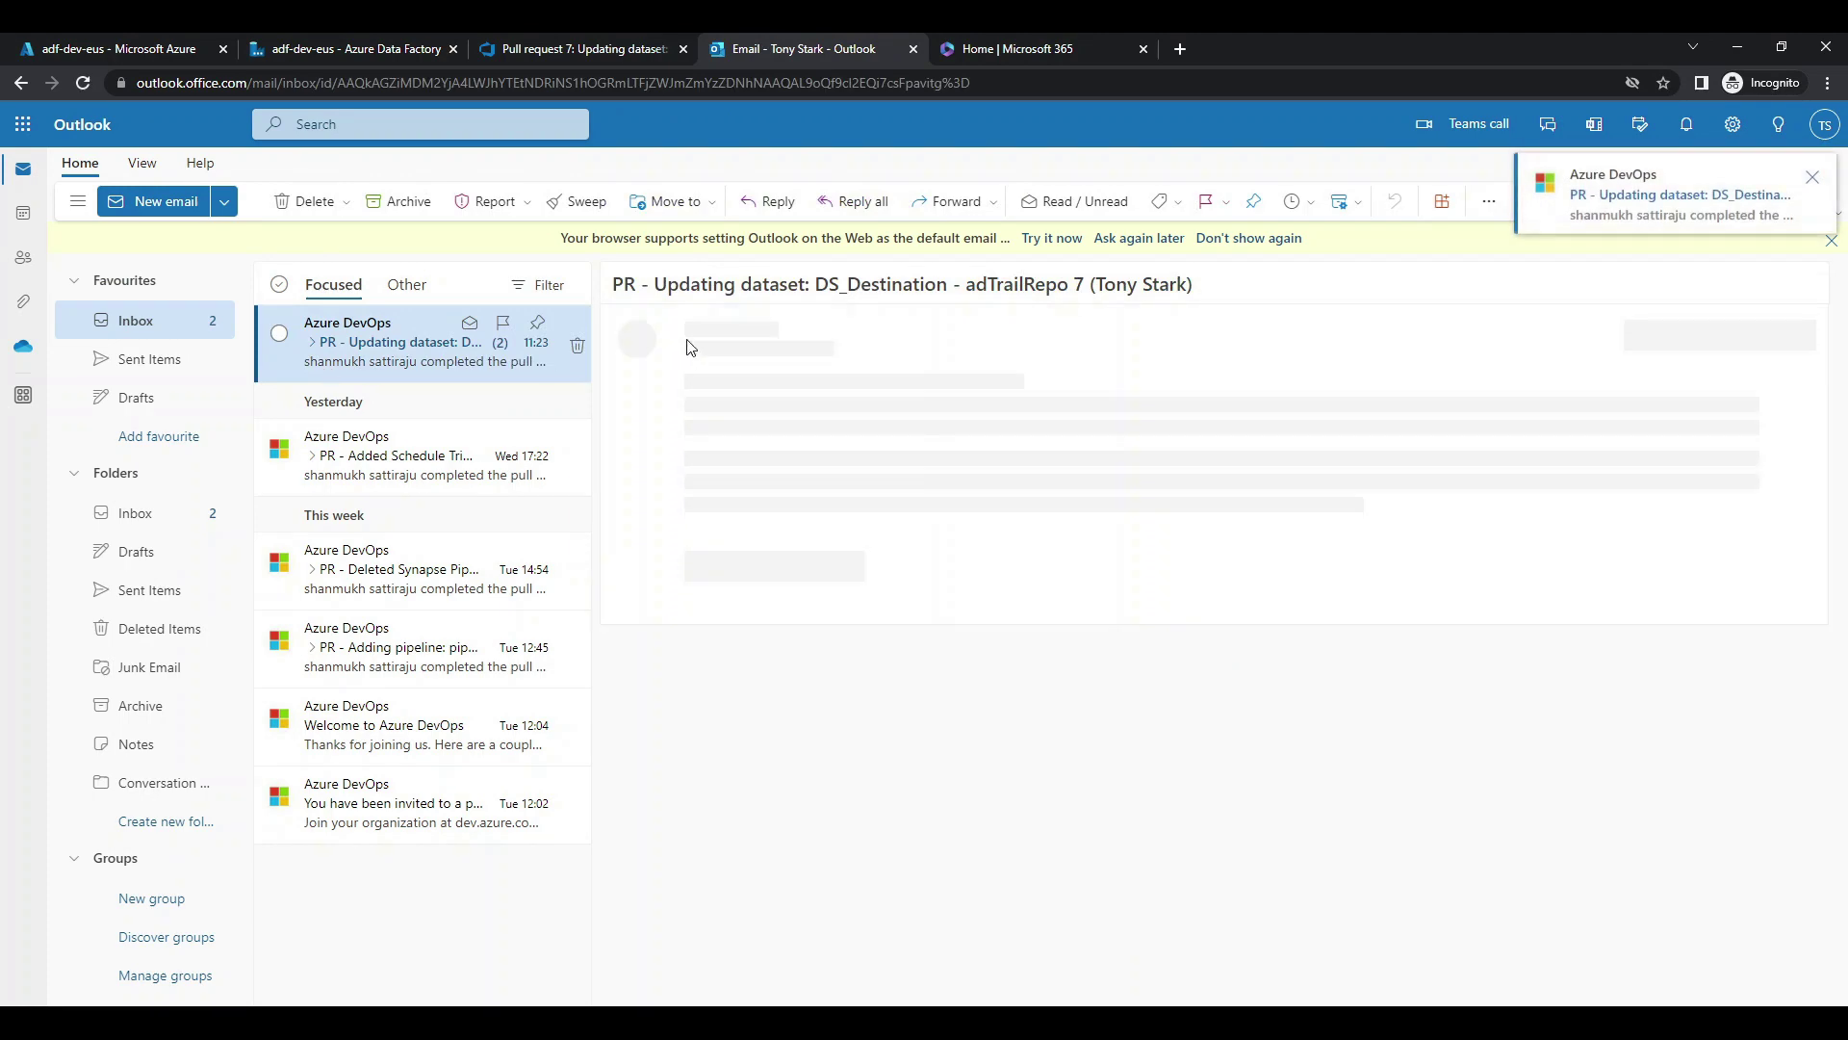
pyautogui.scroll(-10, 962, 587)
pyautogui.moveTo(1109, 500); pyautogui.dragTo(1453, 503)
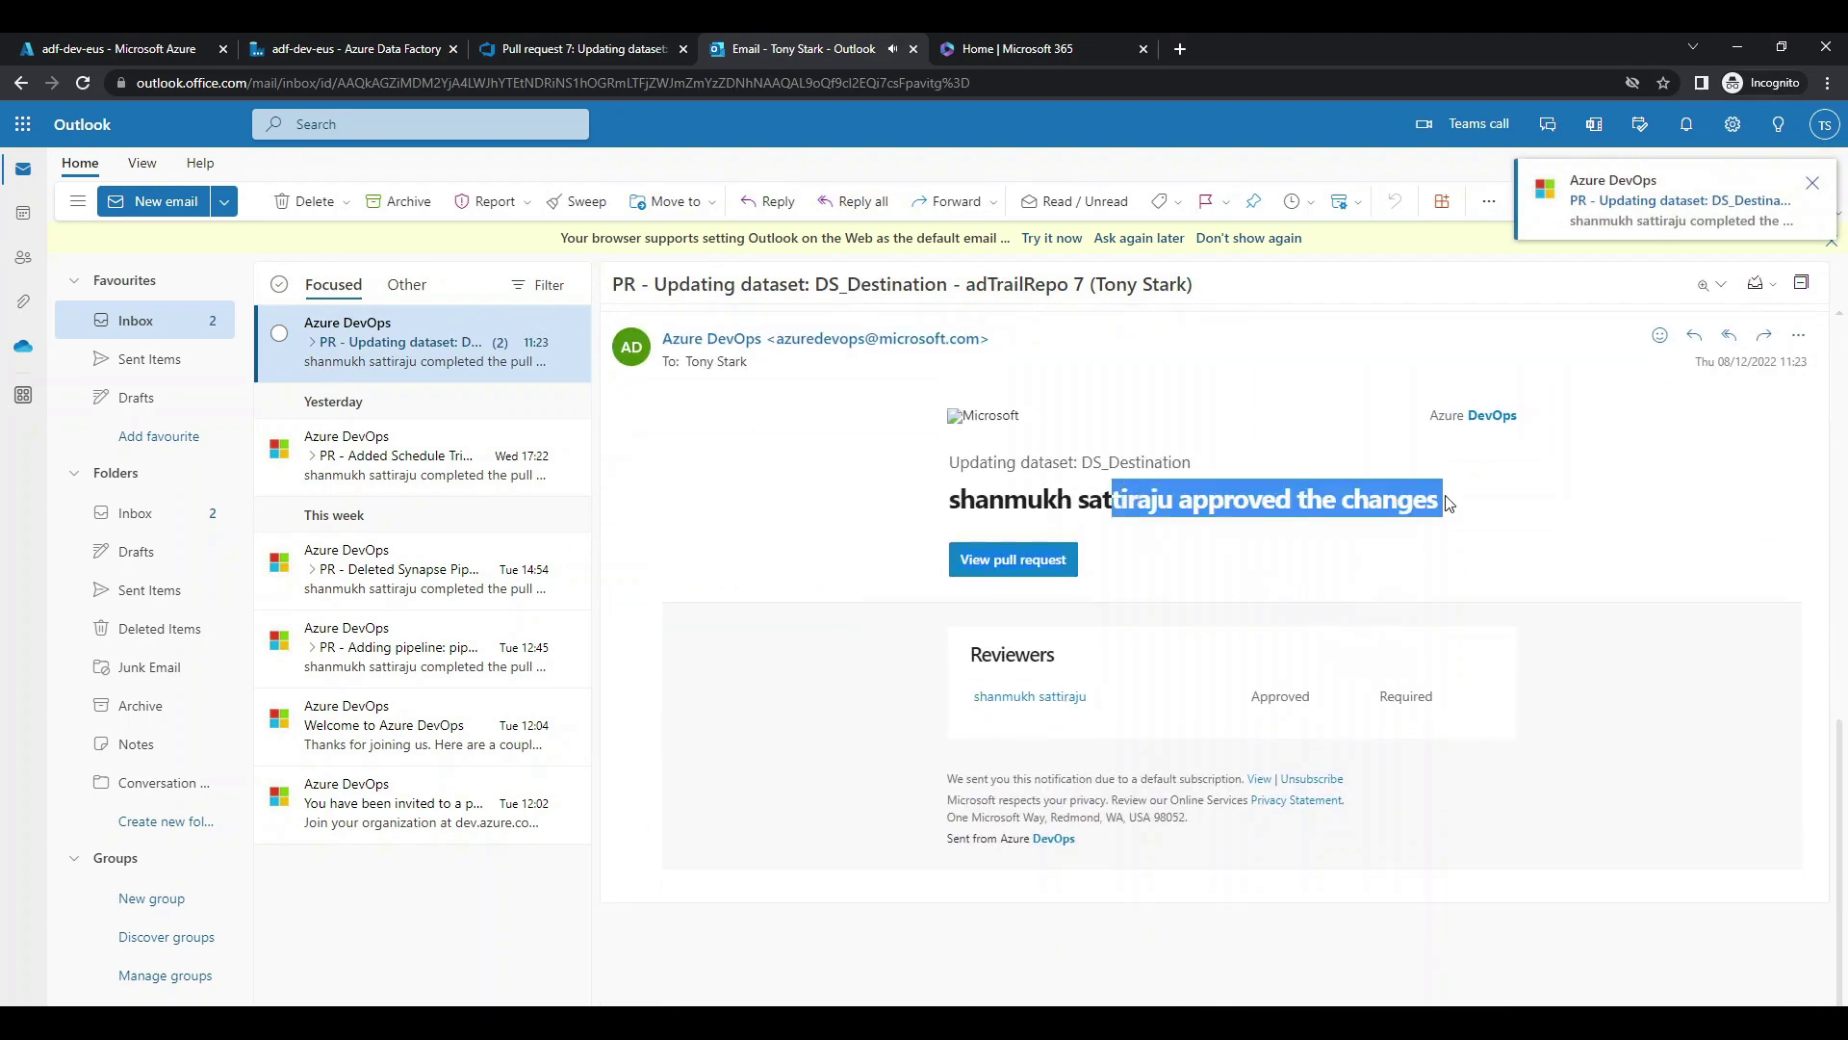
pyautogui.scroll(10, 1390, 529)
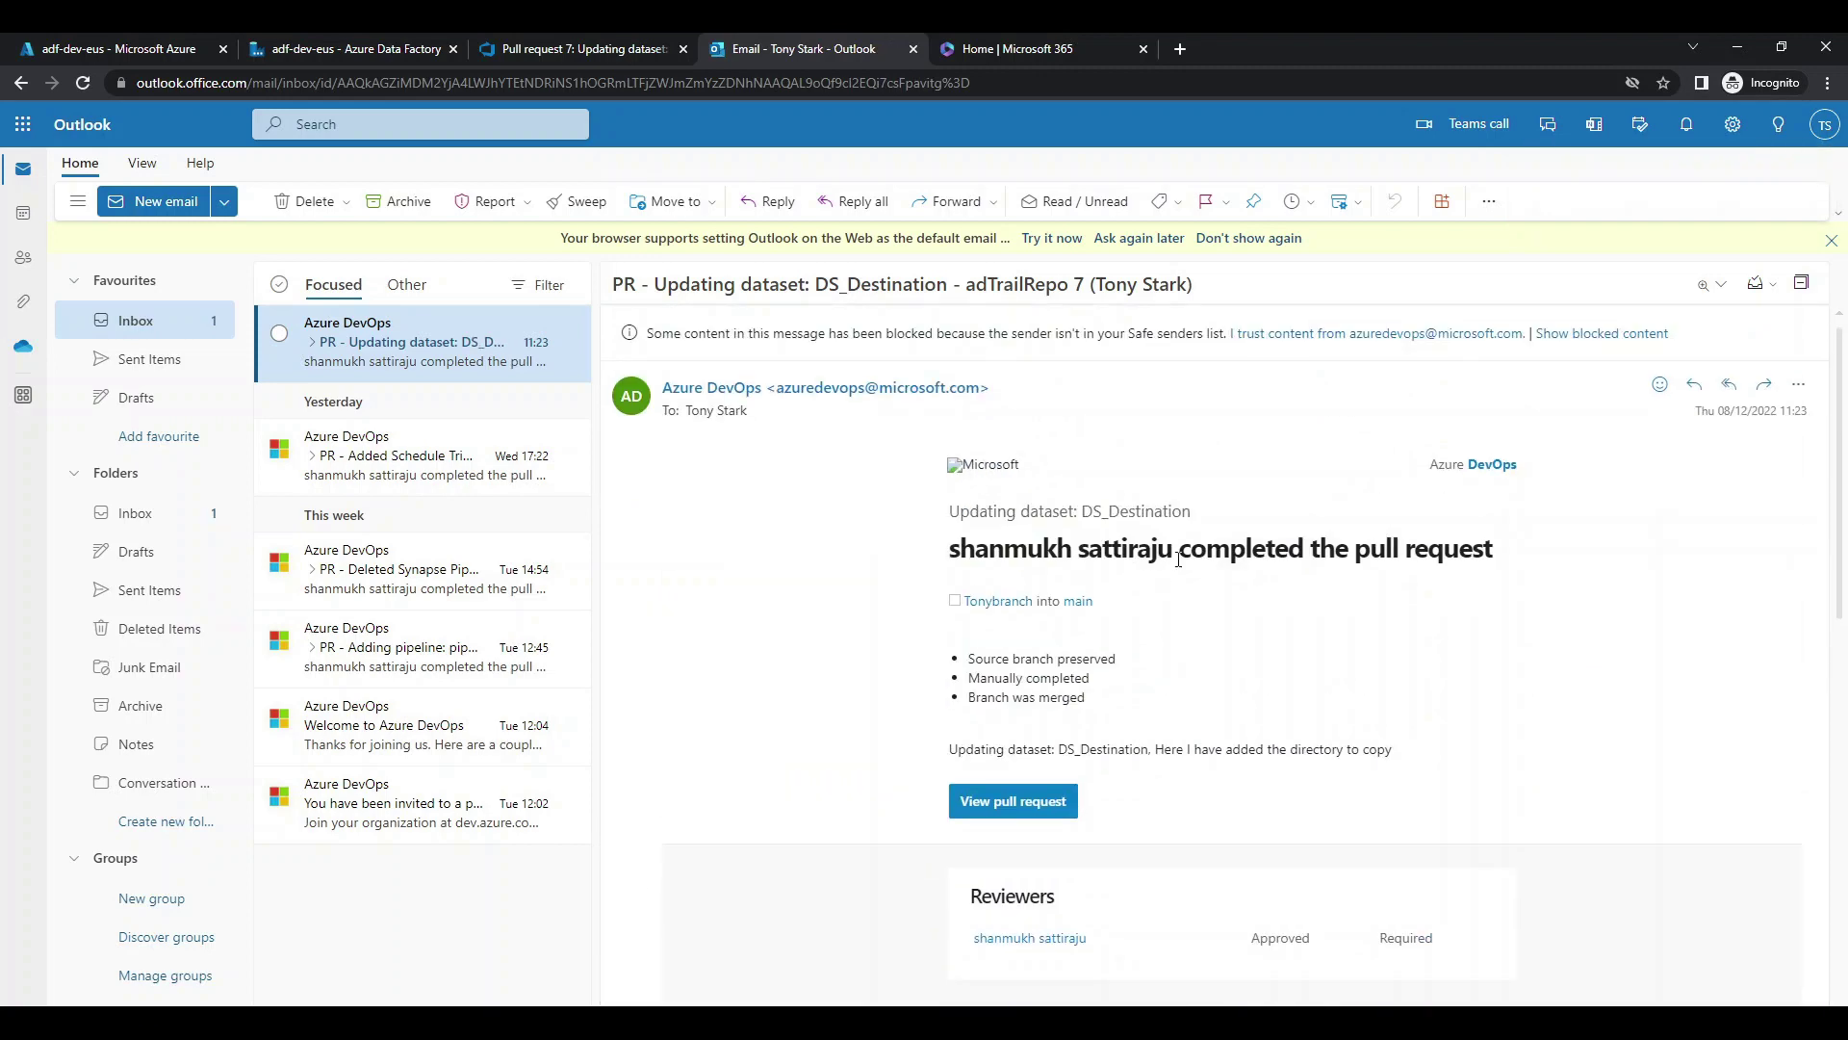
pyautogui.moveTo(1158, 550); pyautogui.dragTo(1549, 554)
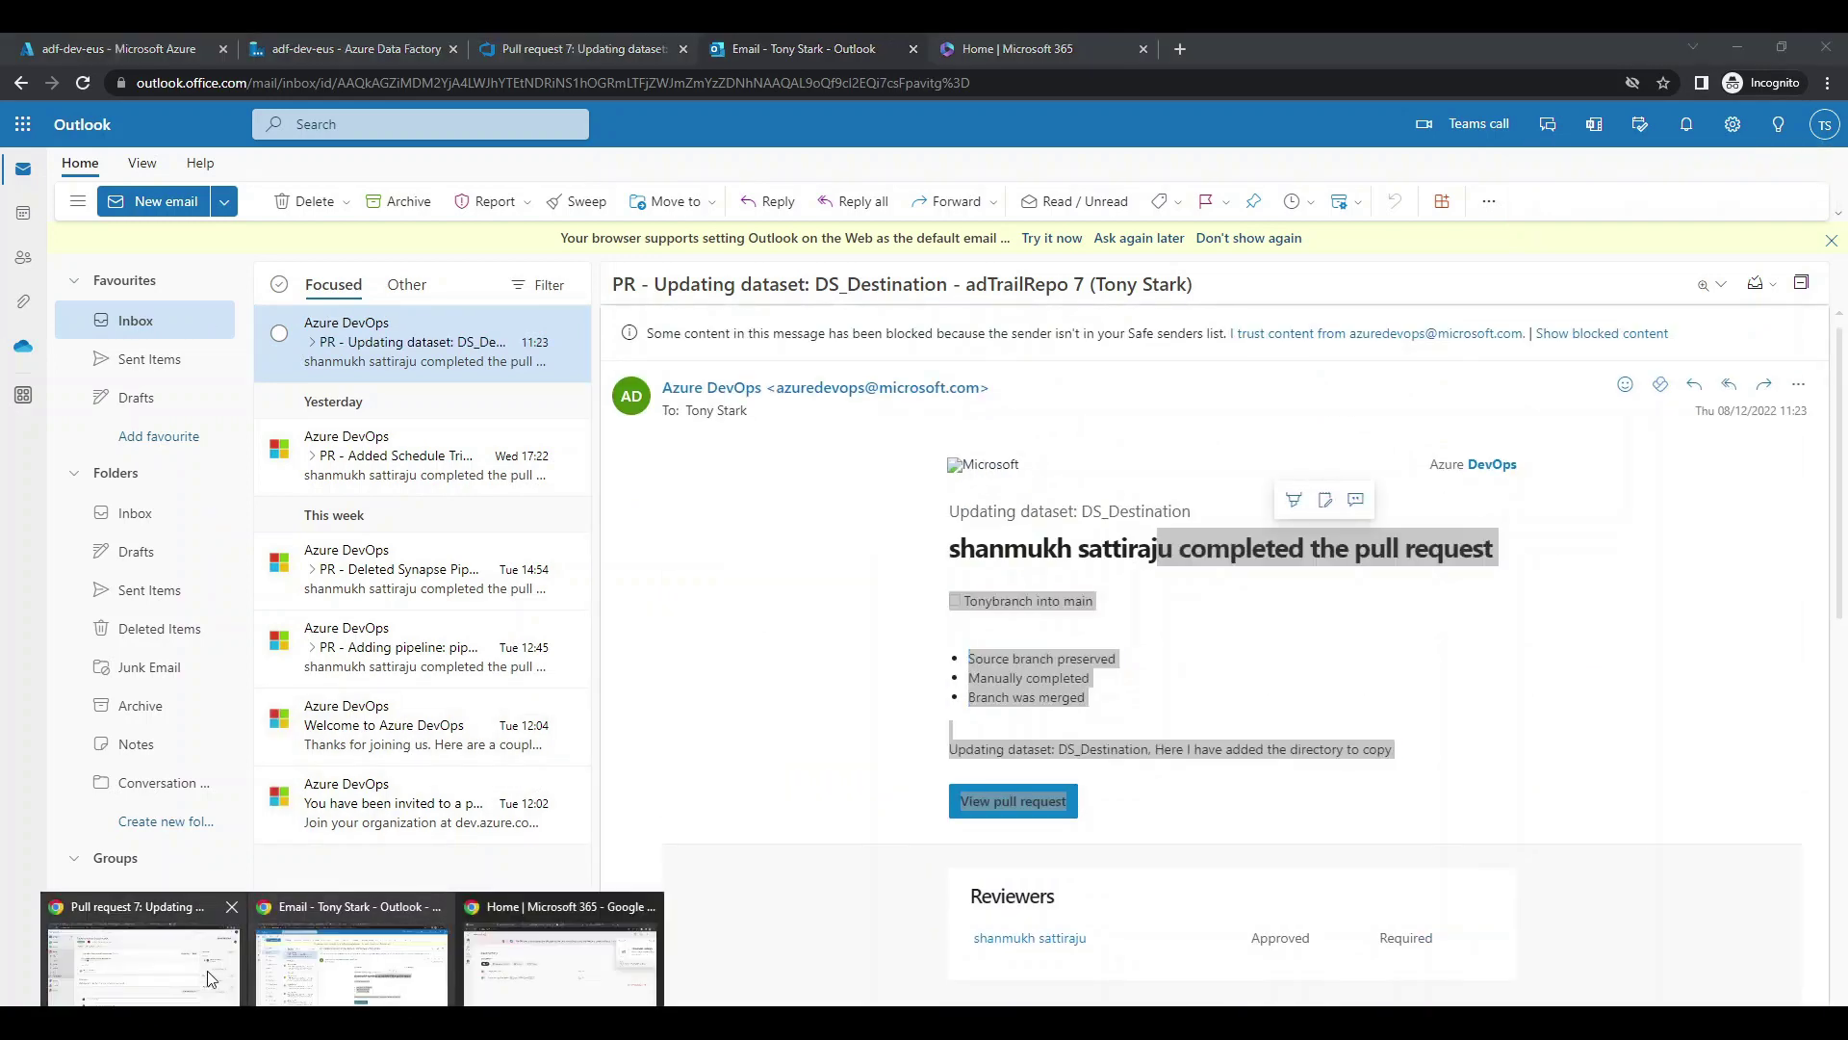
# Return to the second user's Data Factory Studio with pipelineCopy open in Tonybranch.
pyautogui.click(144, 953)
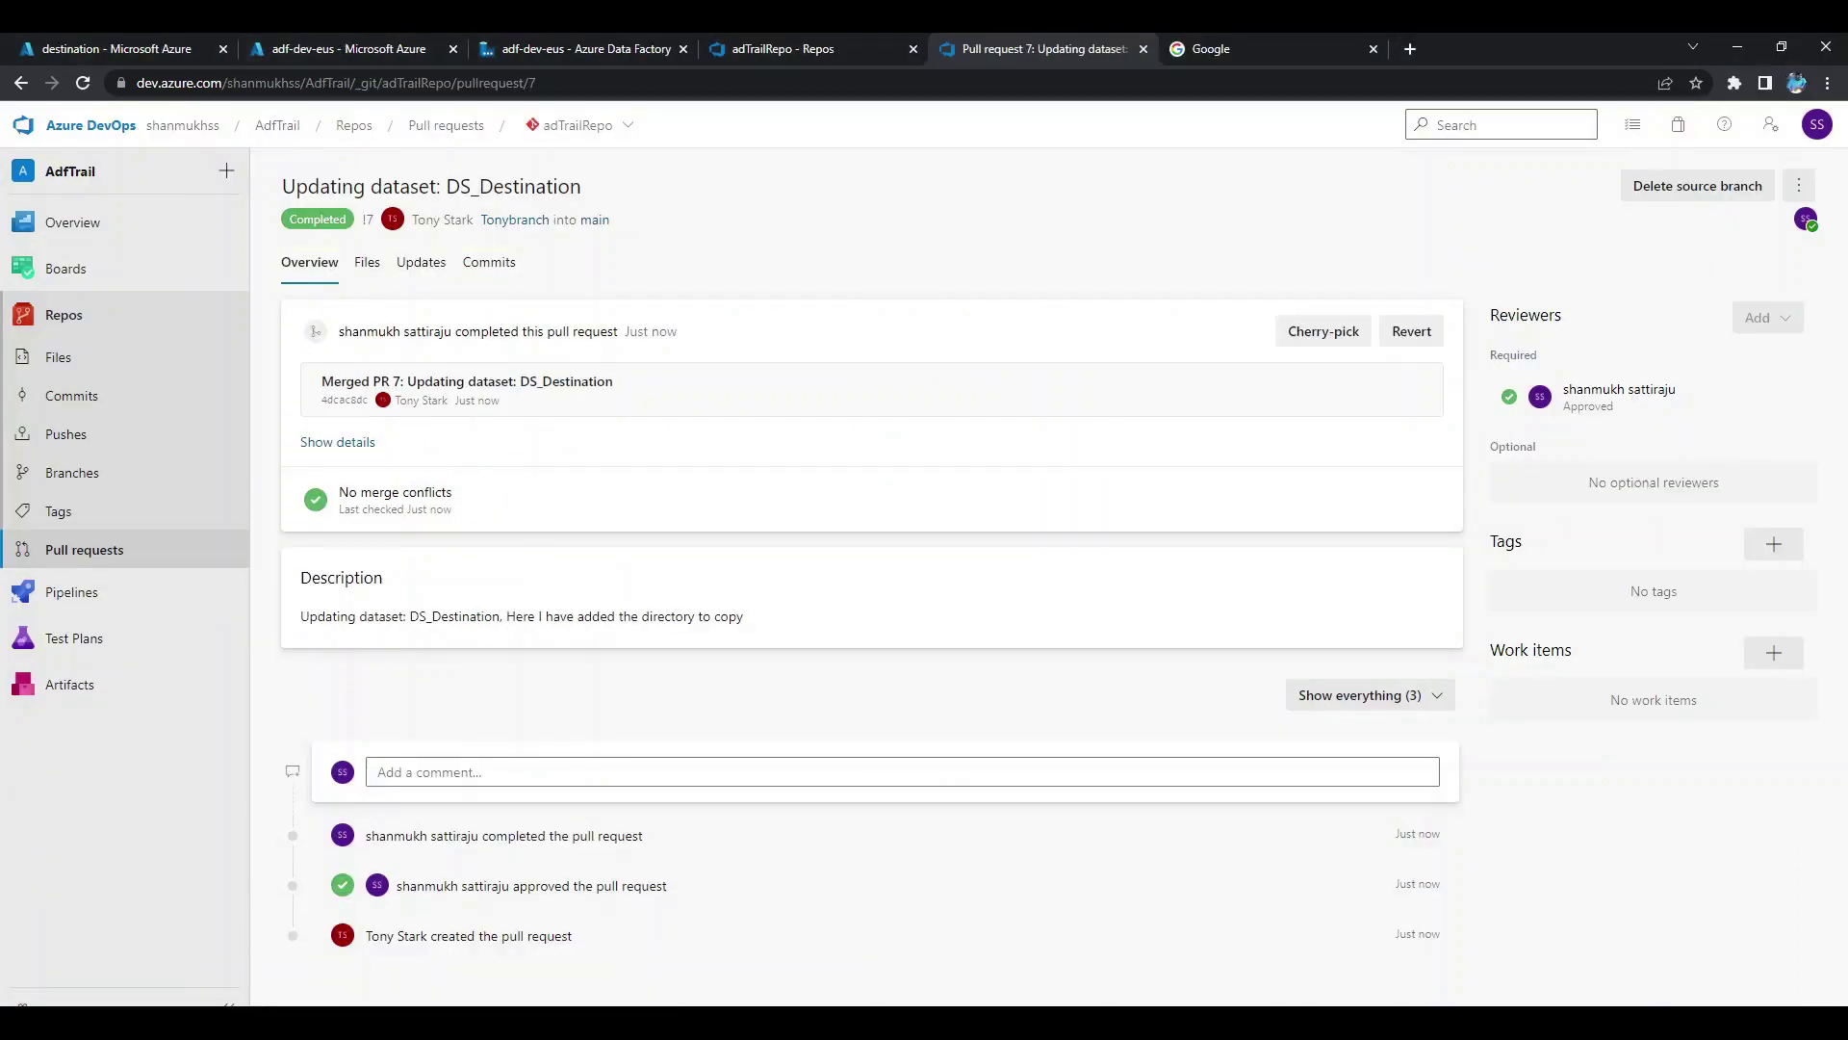
pyautogui.moveTo(361, 977)
pyautogui.click(445, 955)
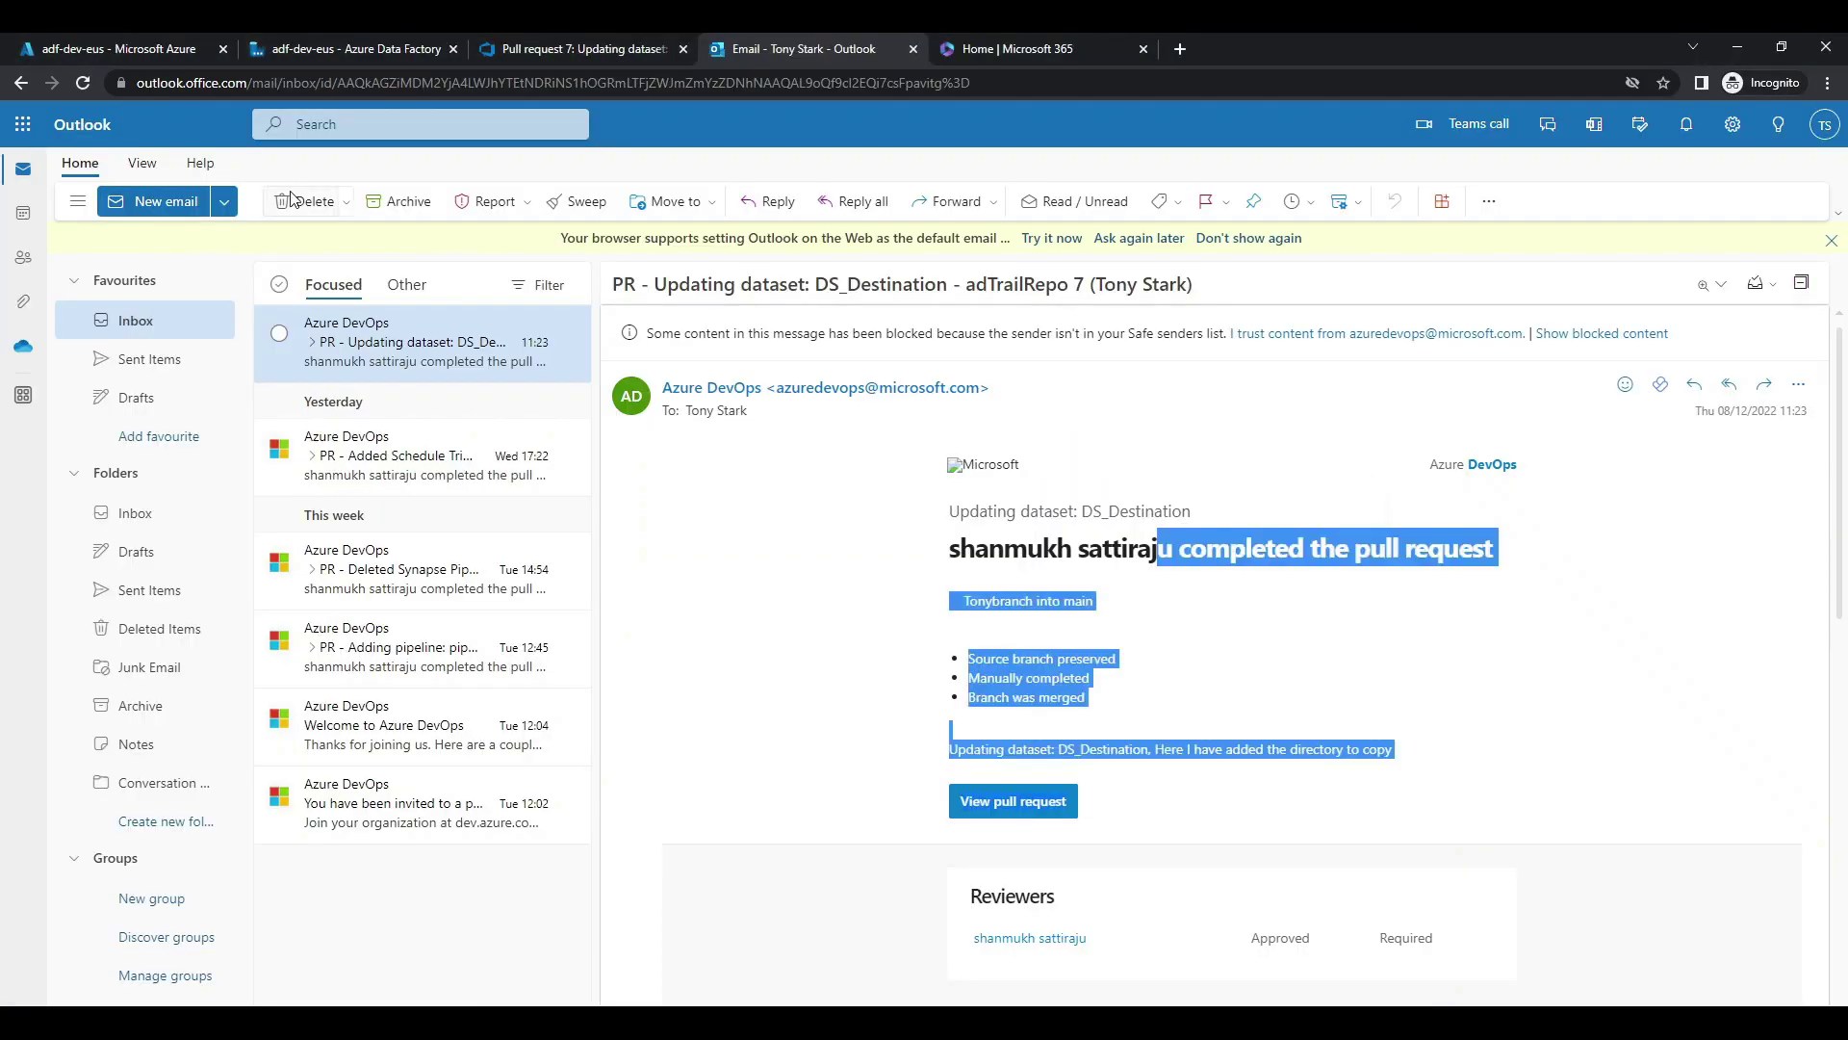
pyautogui.click(332, 54)
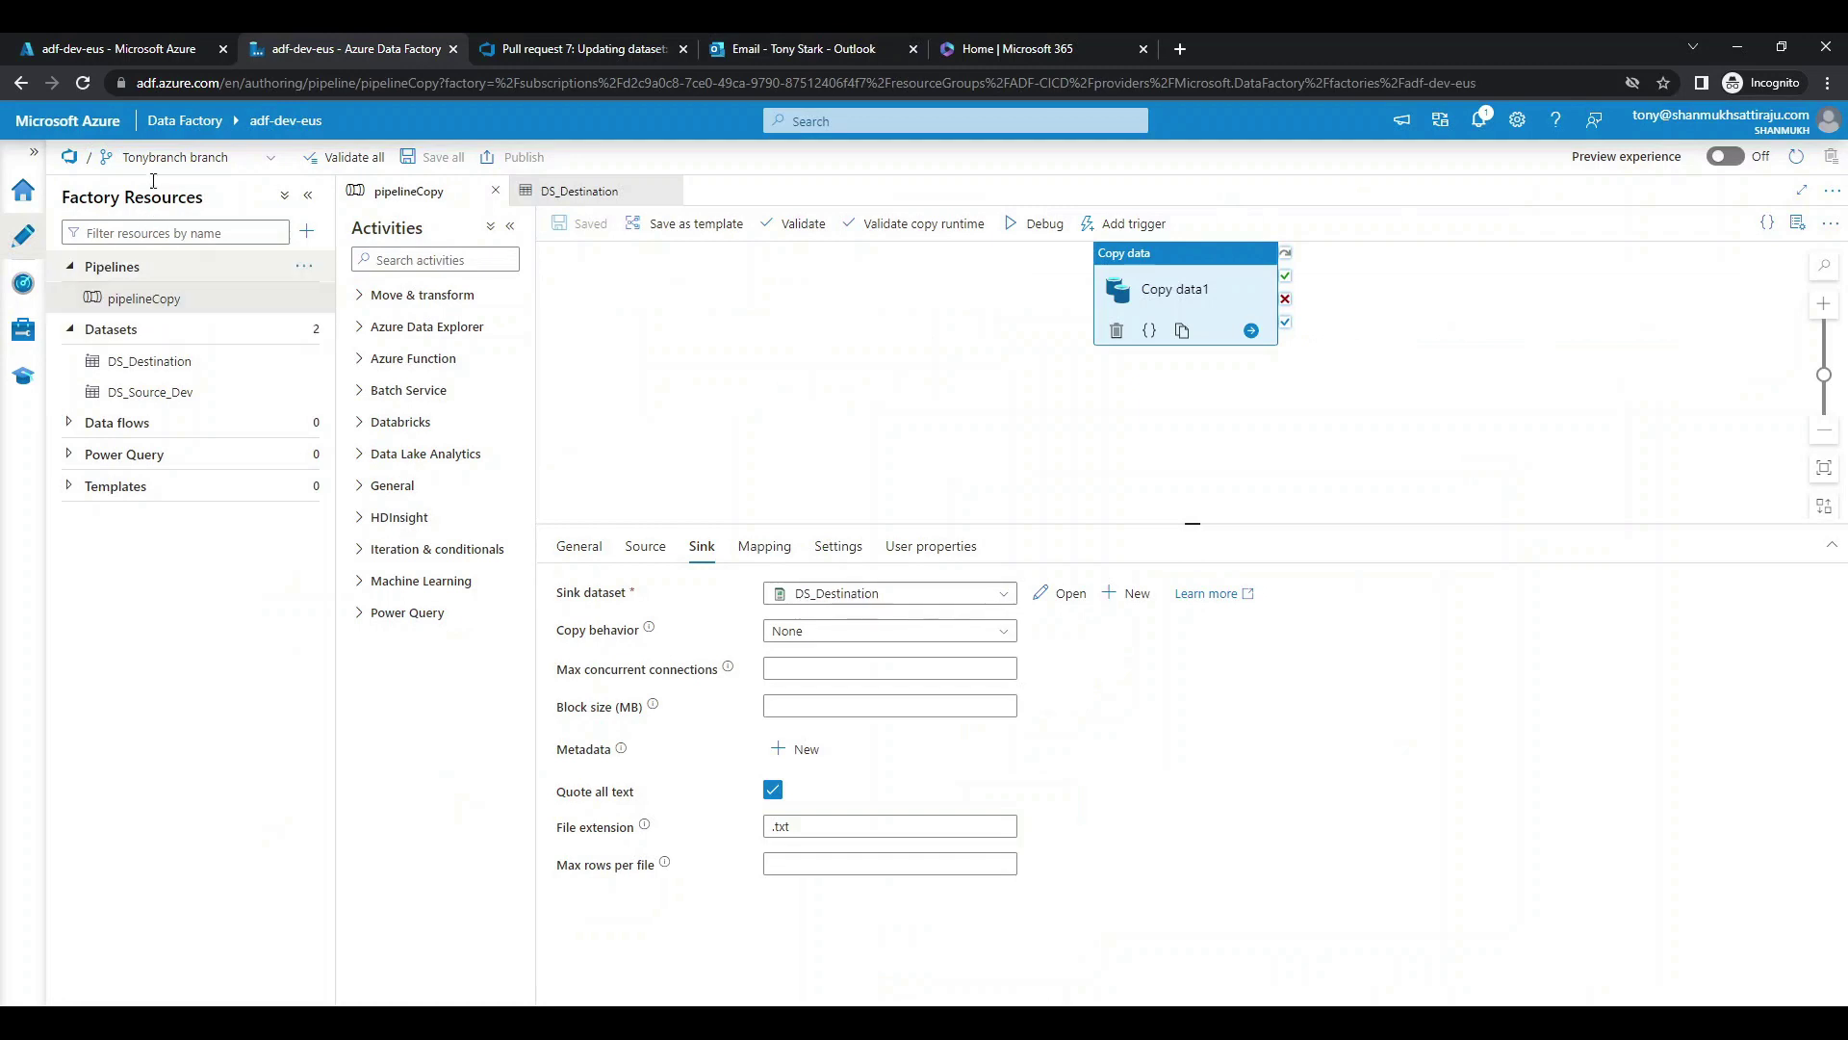
# Switch the factory to the main branch and check the directory in DS_Destination, the sink dataset of Copy data1 in pipelineCopy.
pyautogui.click(192, 159)
pyautogui.click(117, 217)
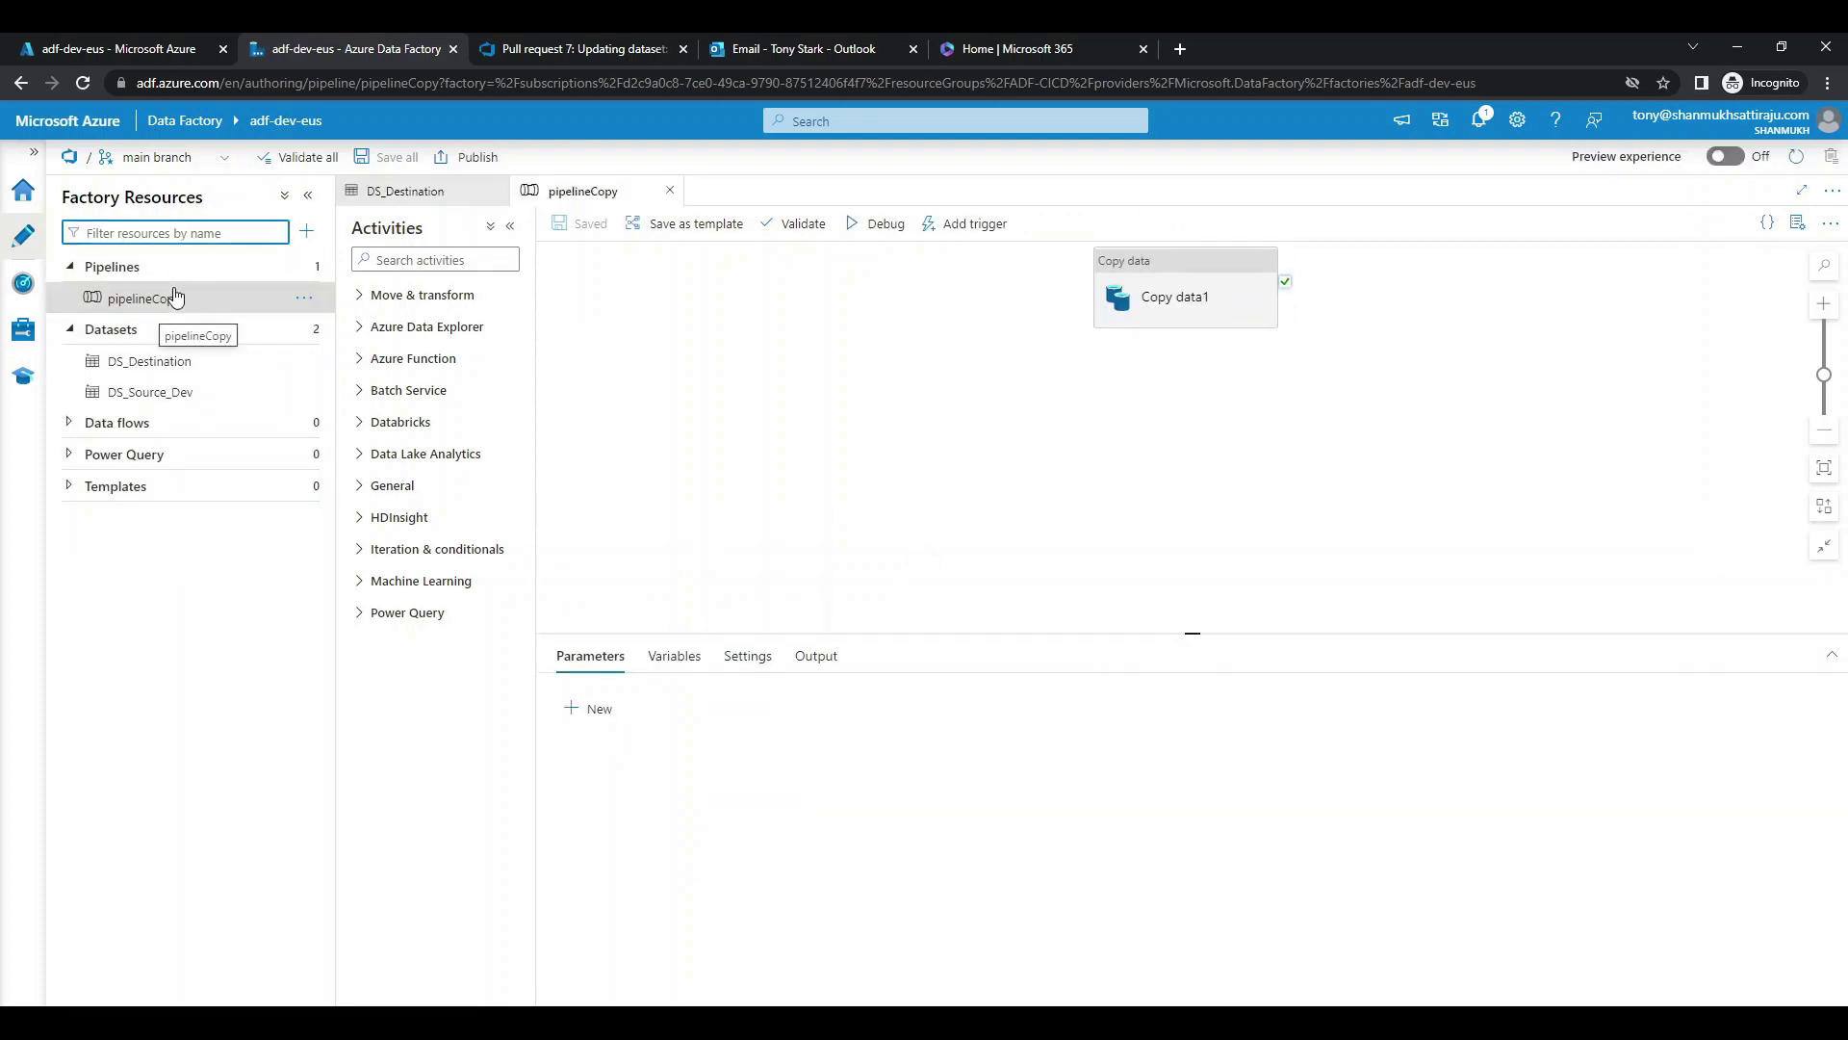
pyautogui.click(1136, 306)
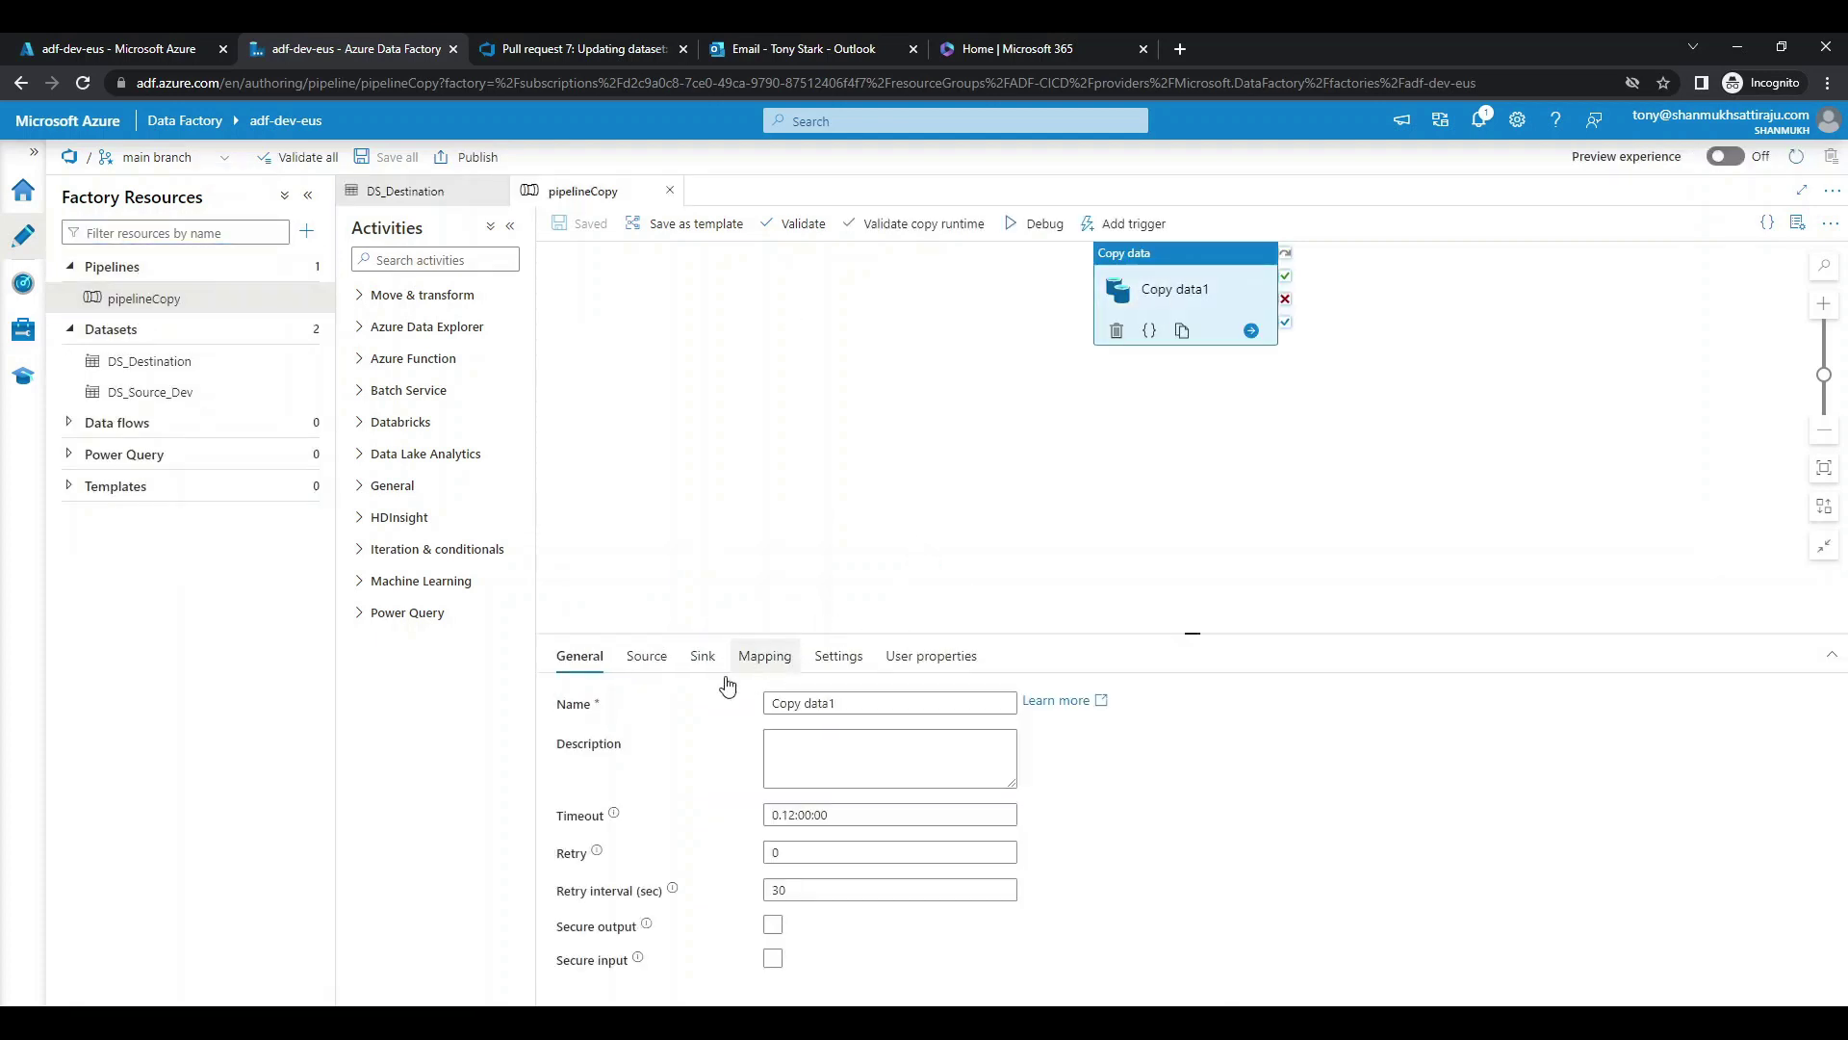
pyautogui.click(700, 655)
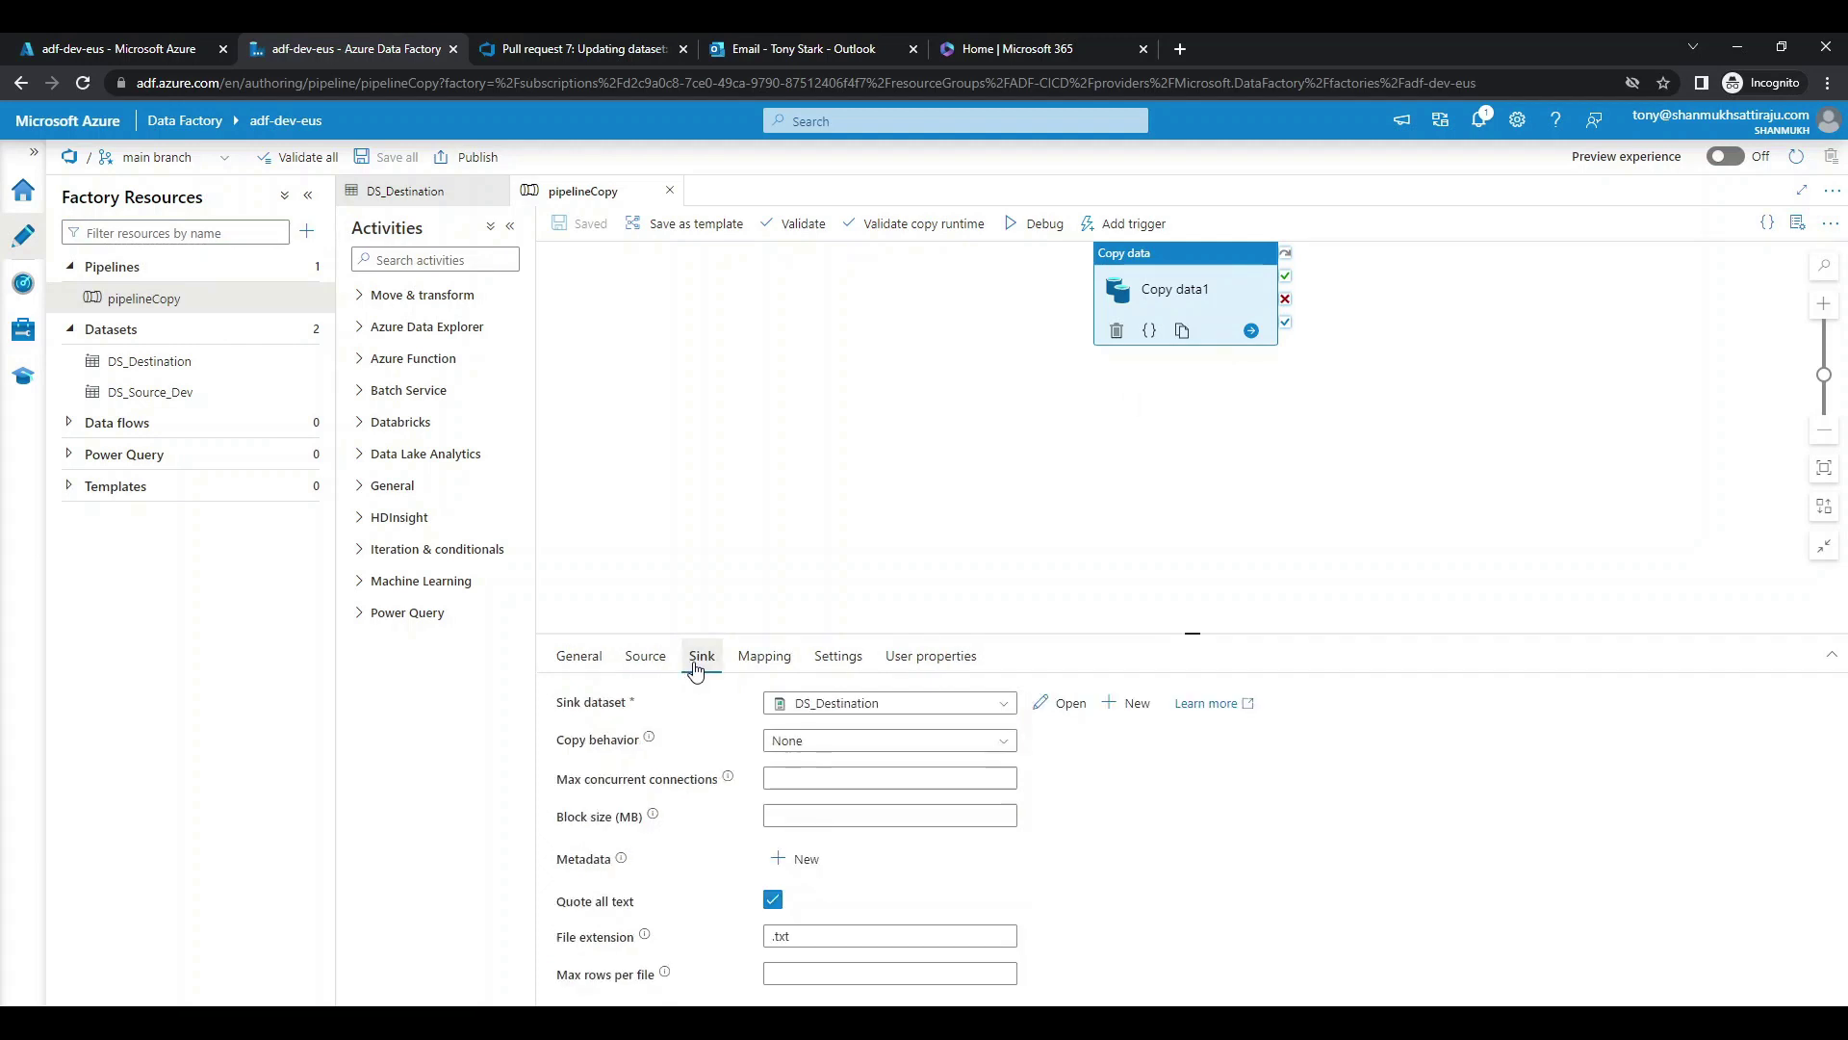
pyautogui.click(1064, 703)
pyautogui.doubleClick(821, 614)
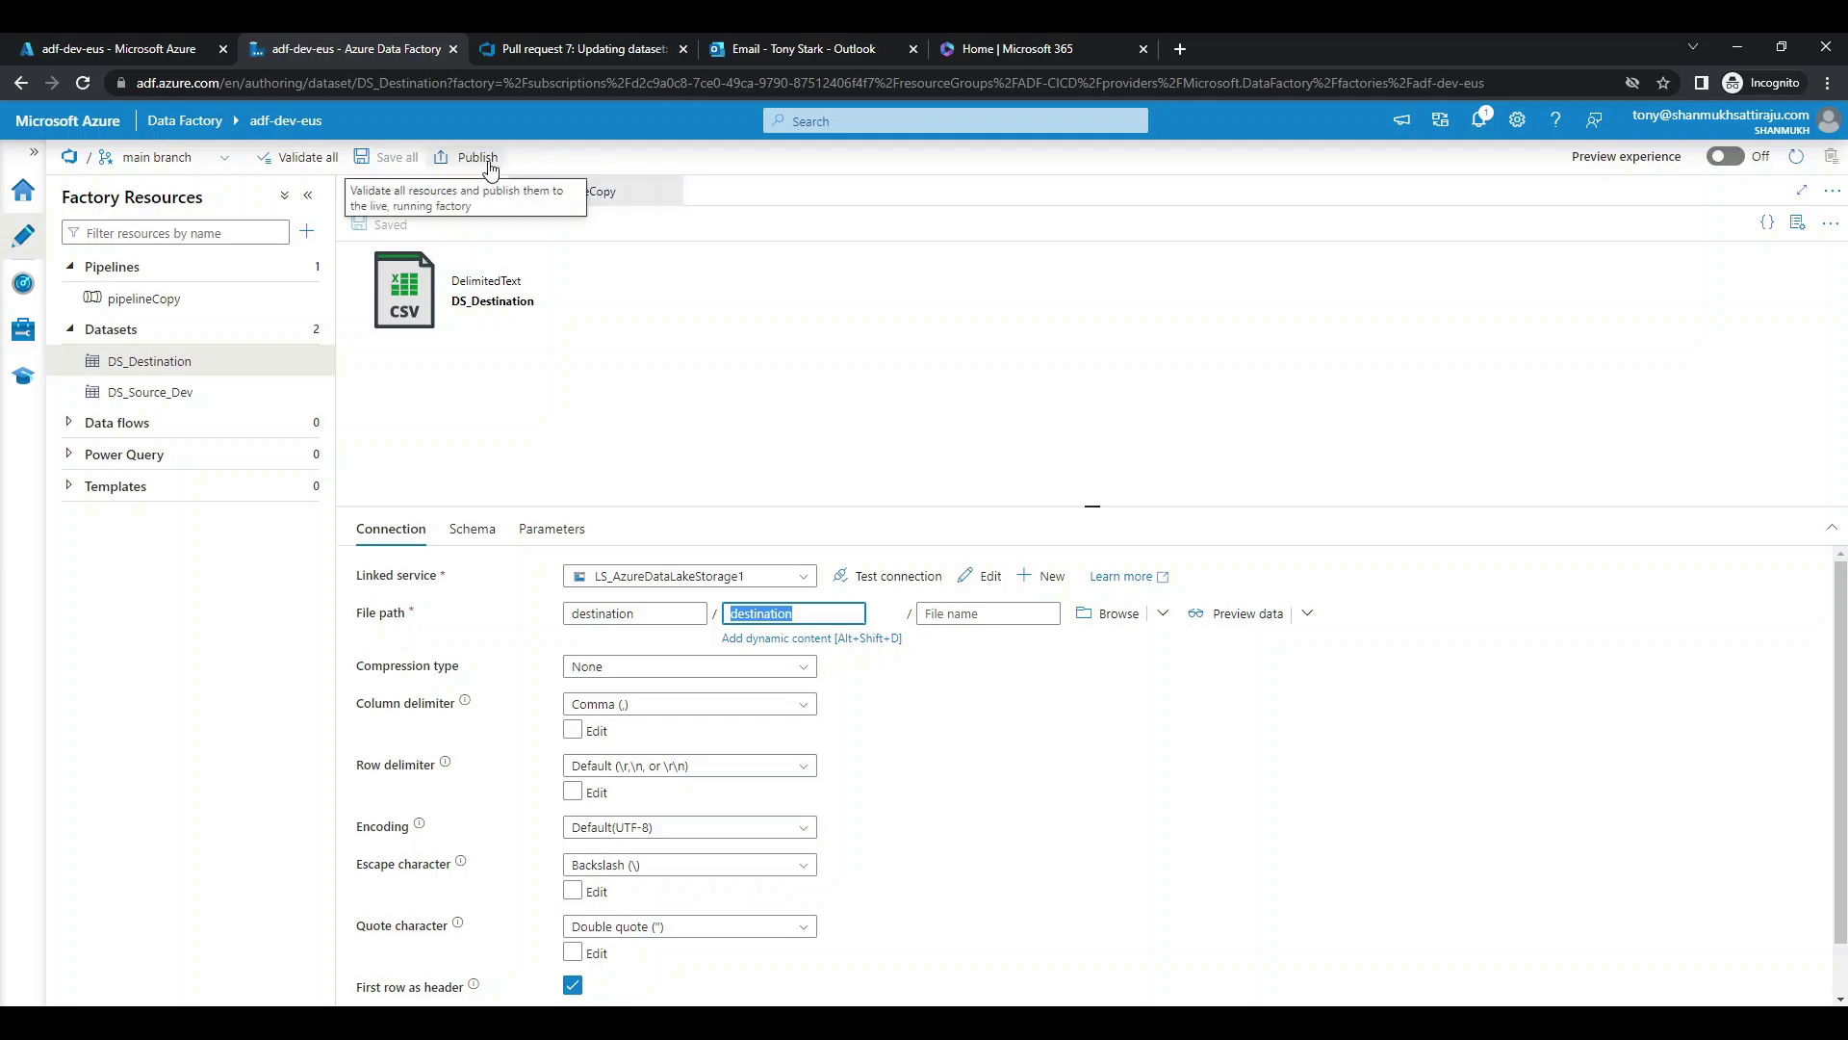
# Switch from the main branch to live mode and check the directory of the DS_Destination dataset before publishing.
pyautogui.click(154, 158)
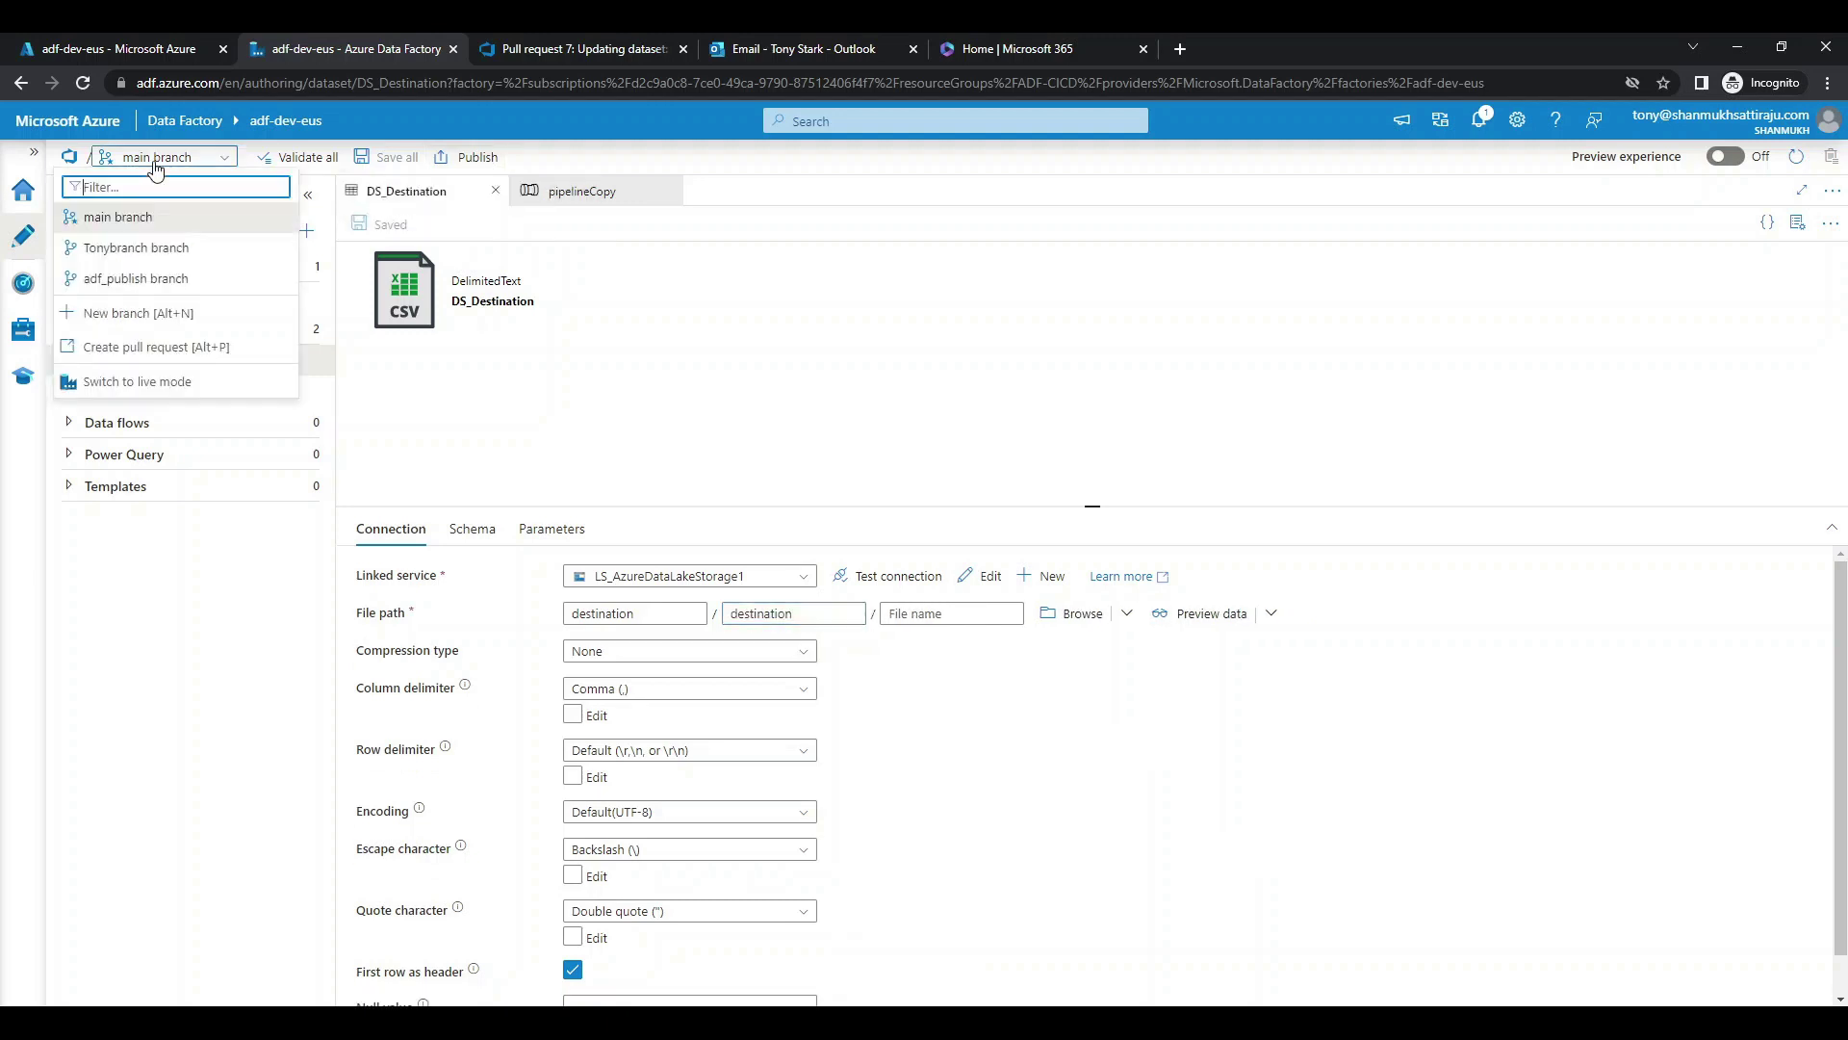
pyautogui.click(114, 389)
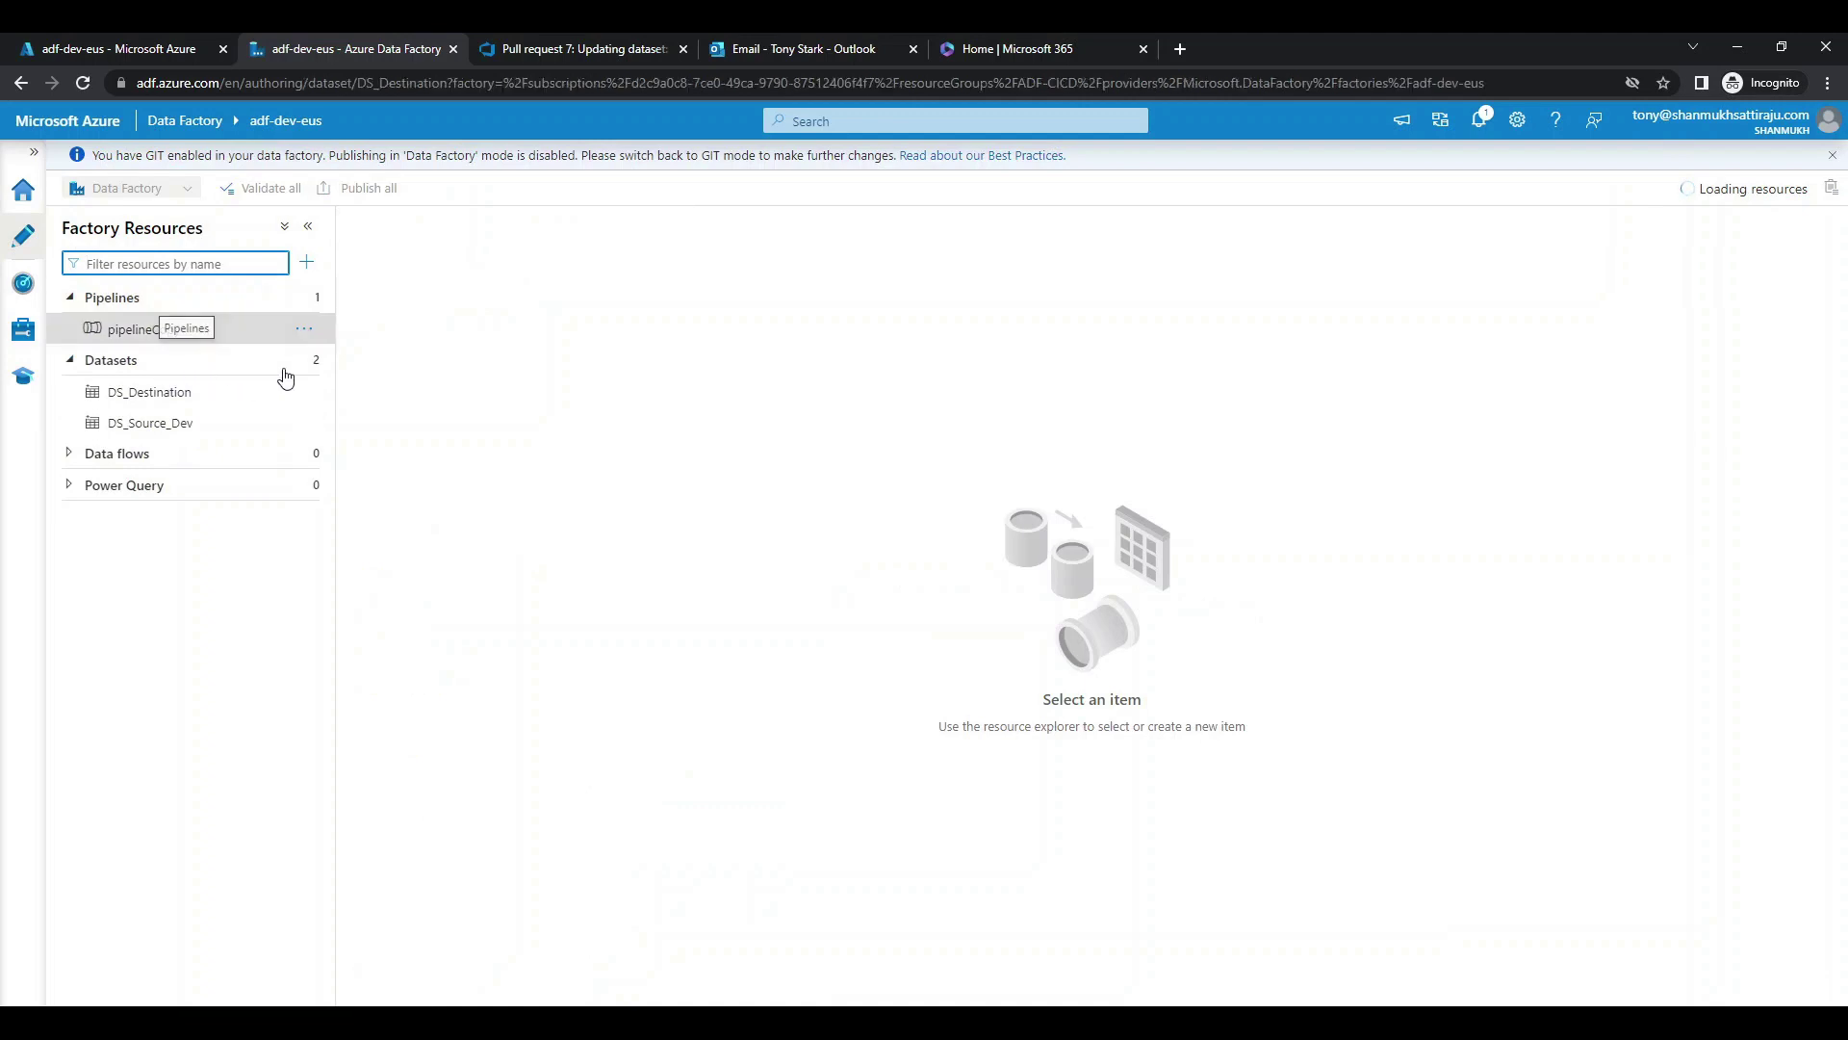
pyautogui.click(583, 223)
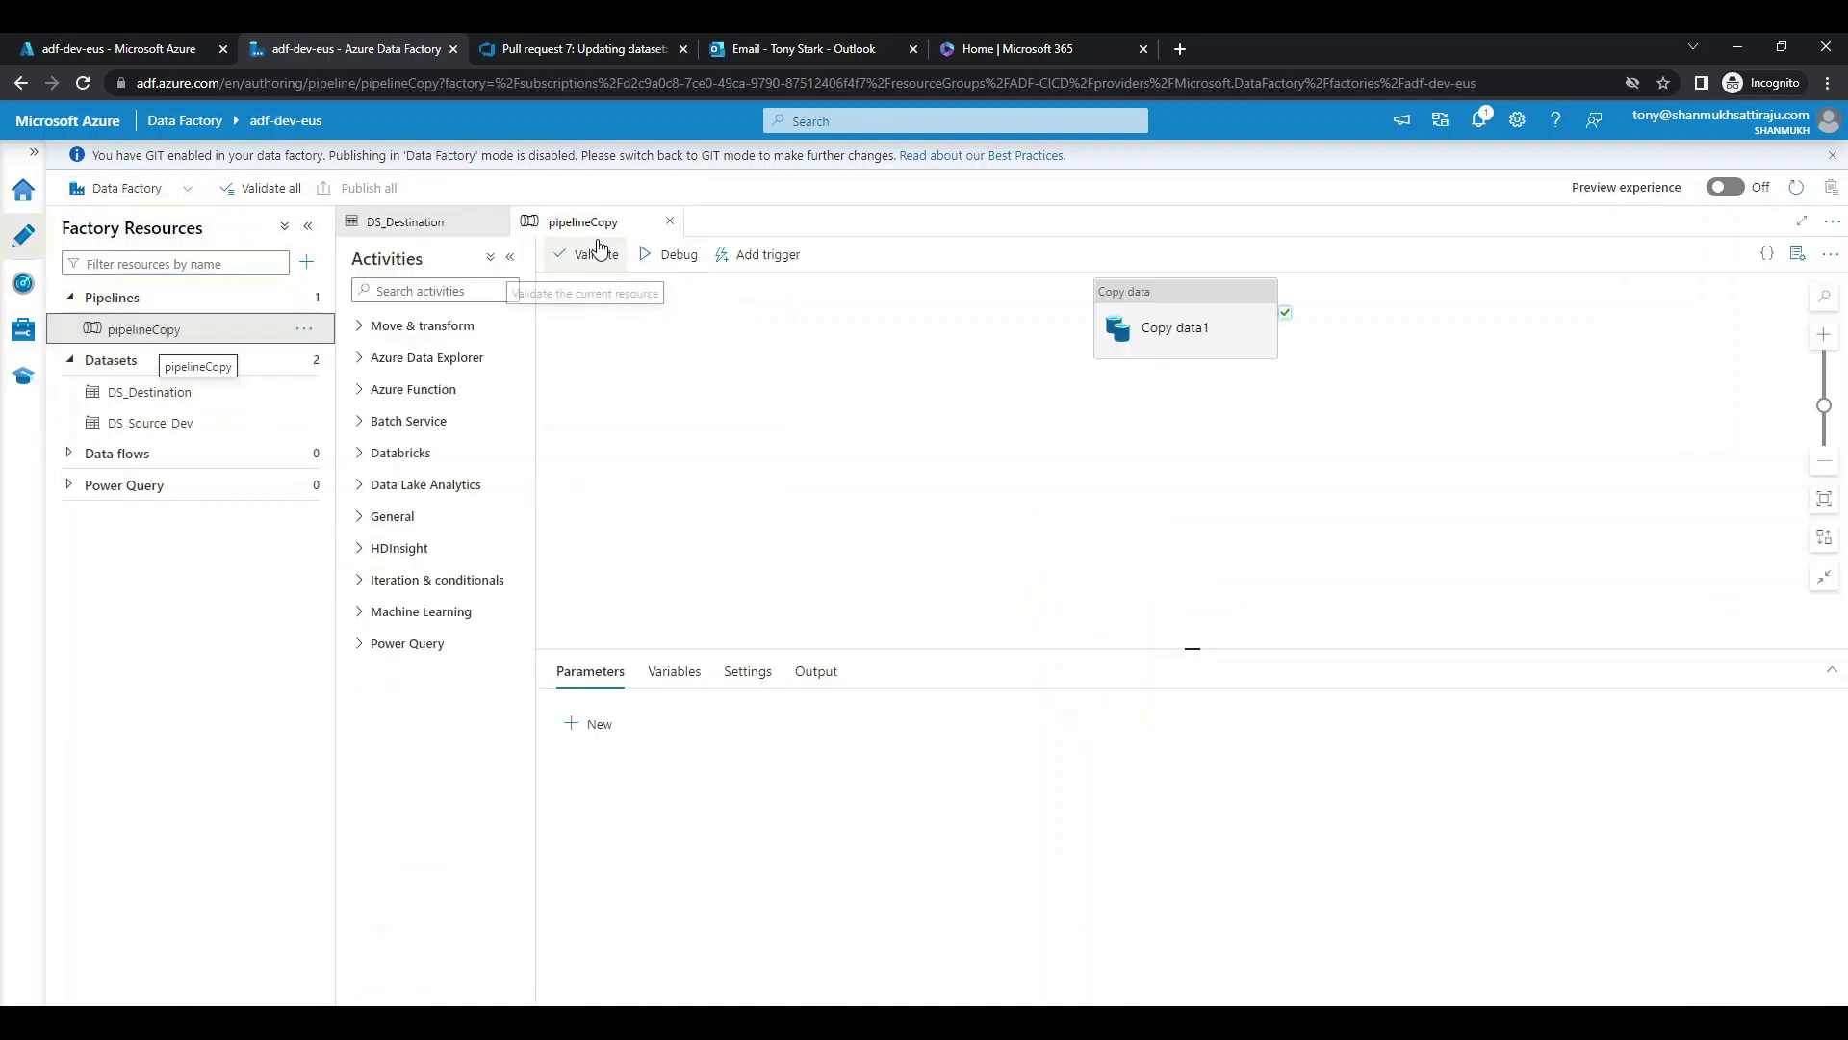
pyautogui.click(445, 227)
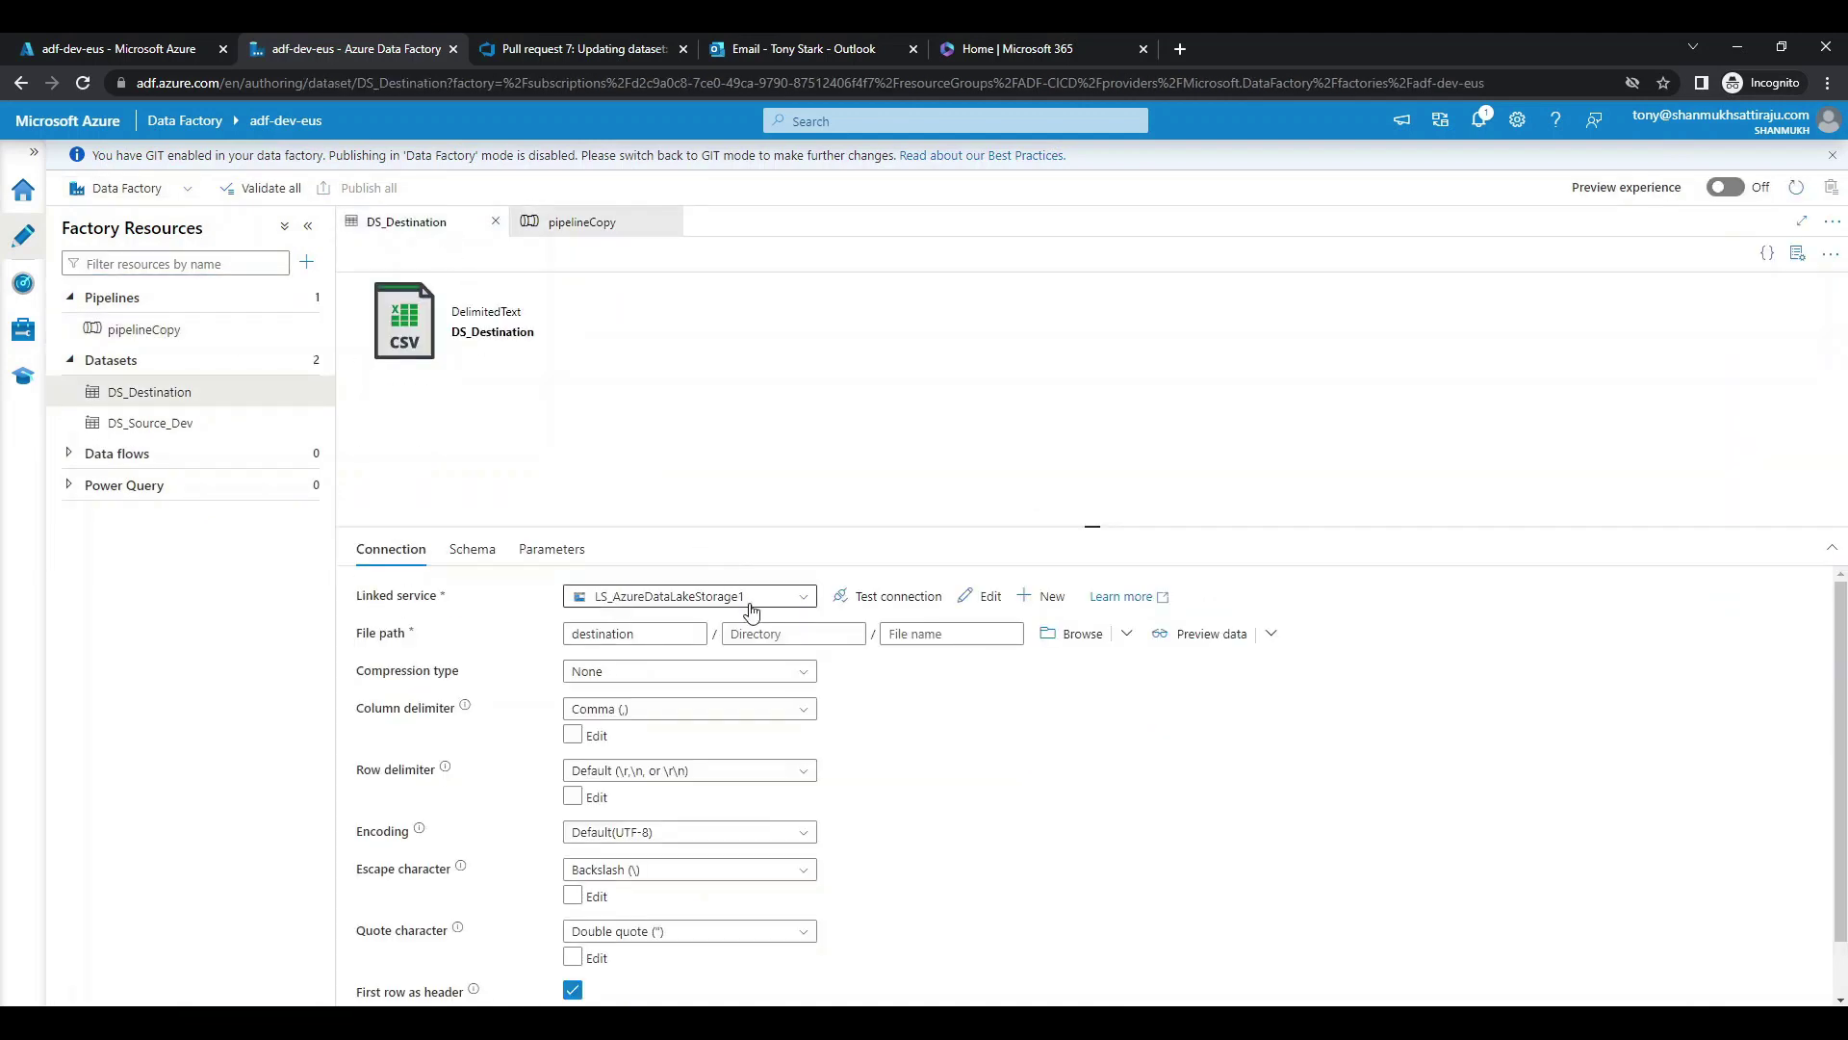
pyautogui.click(726, 634)
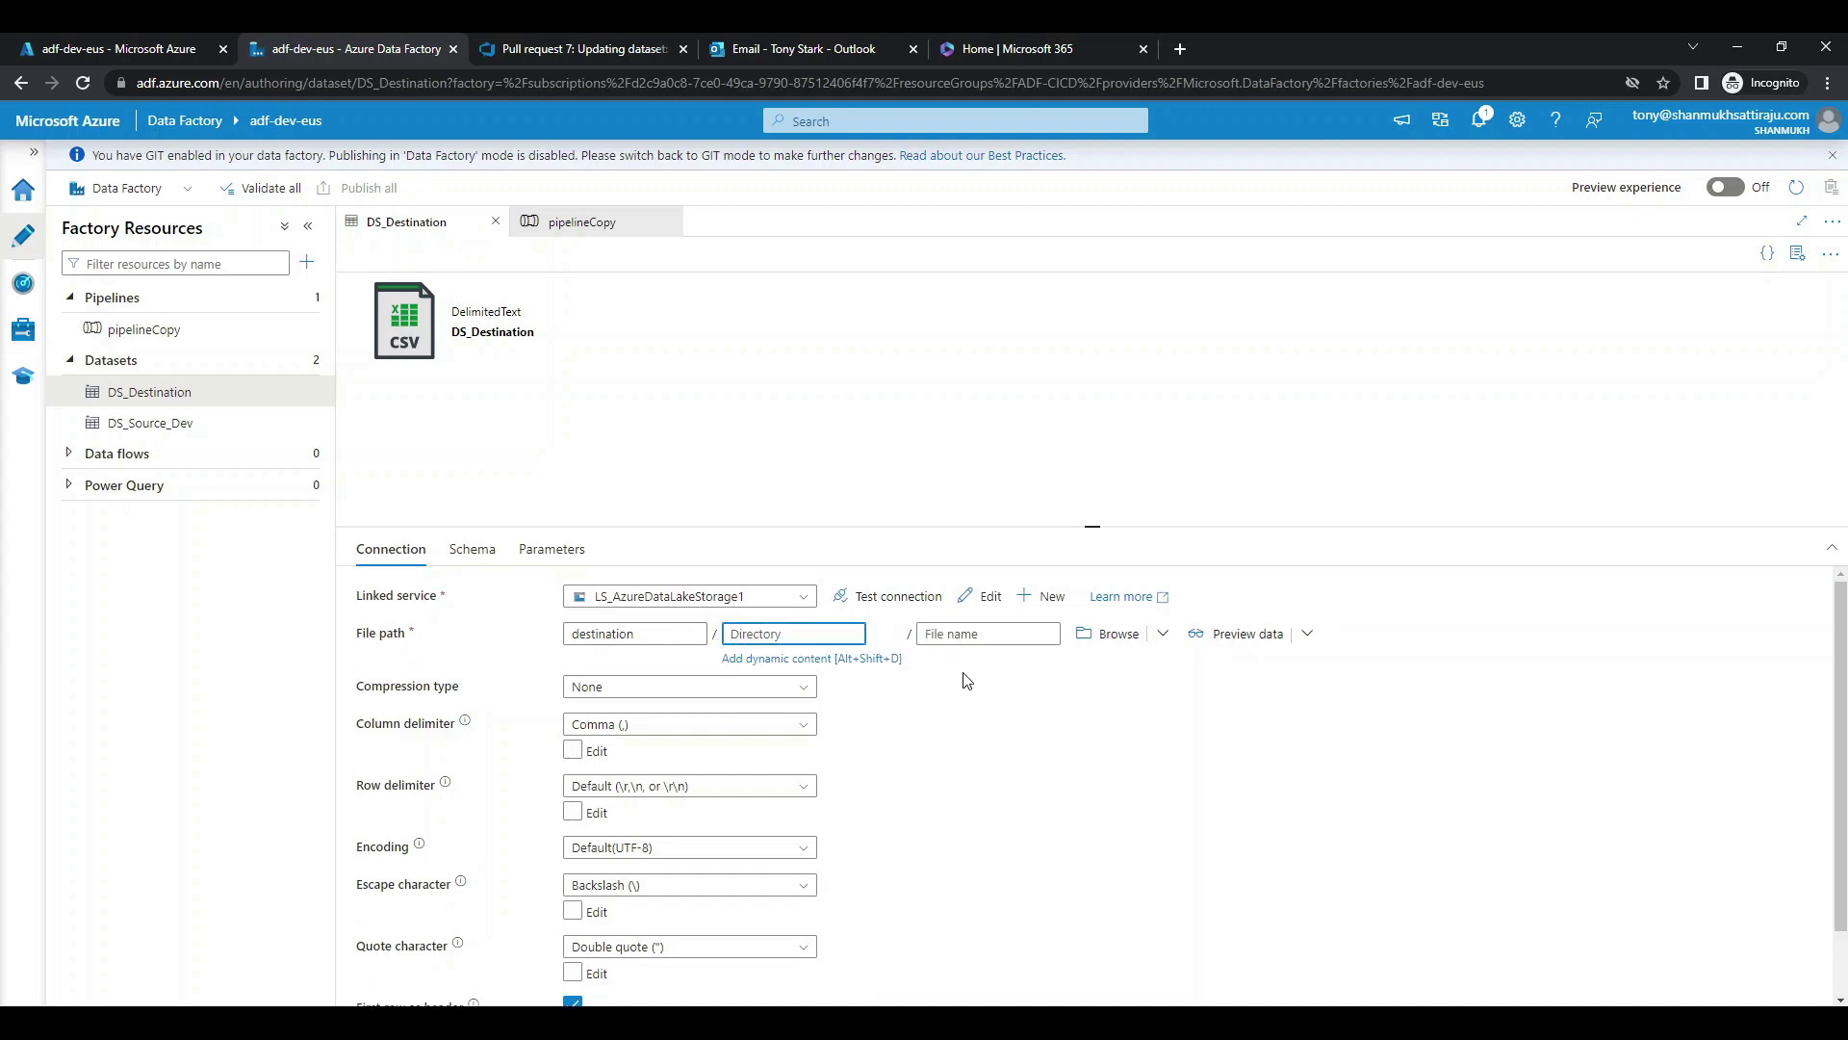
# Return to the main branch, publish the pending DS_Destination edit, and review the publishing notifications.
pyautogui.click(130, 188)
pyautogui.click(149, 223)
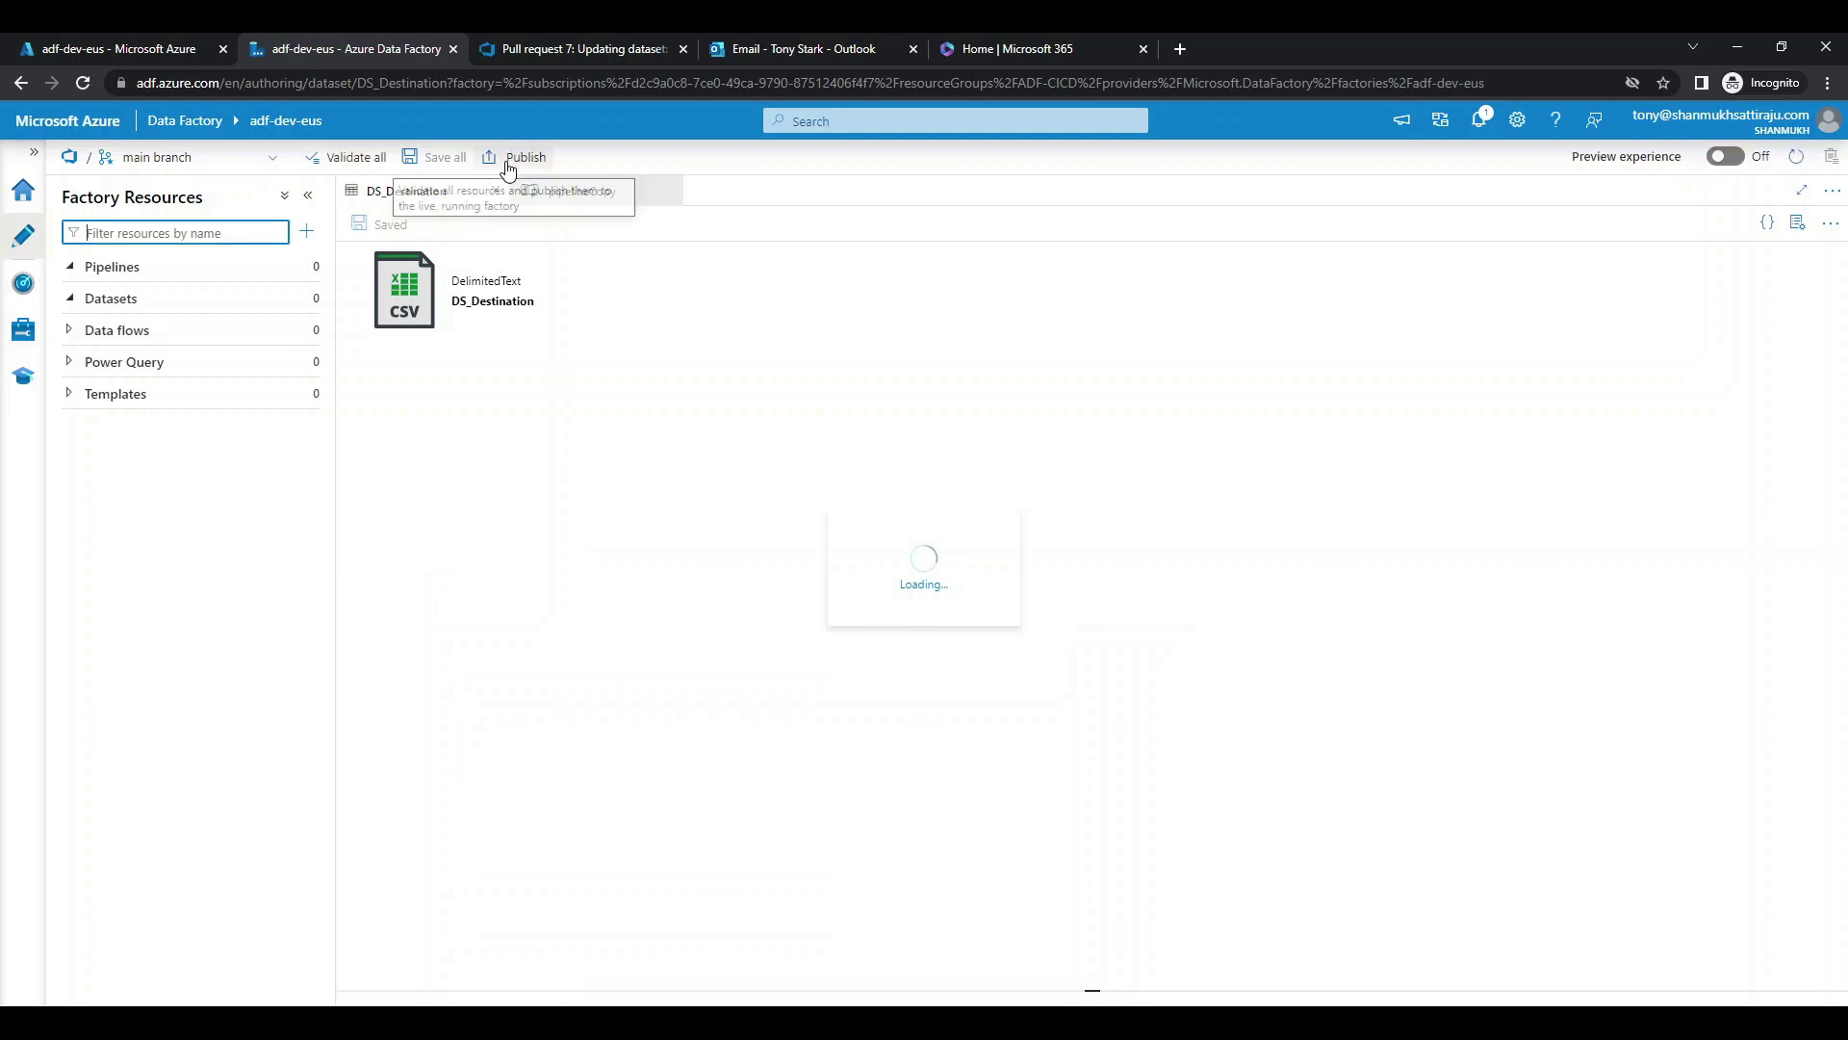
pyautogui.click(473, 158)
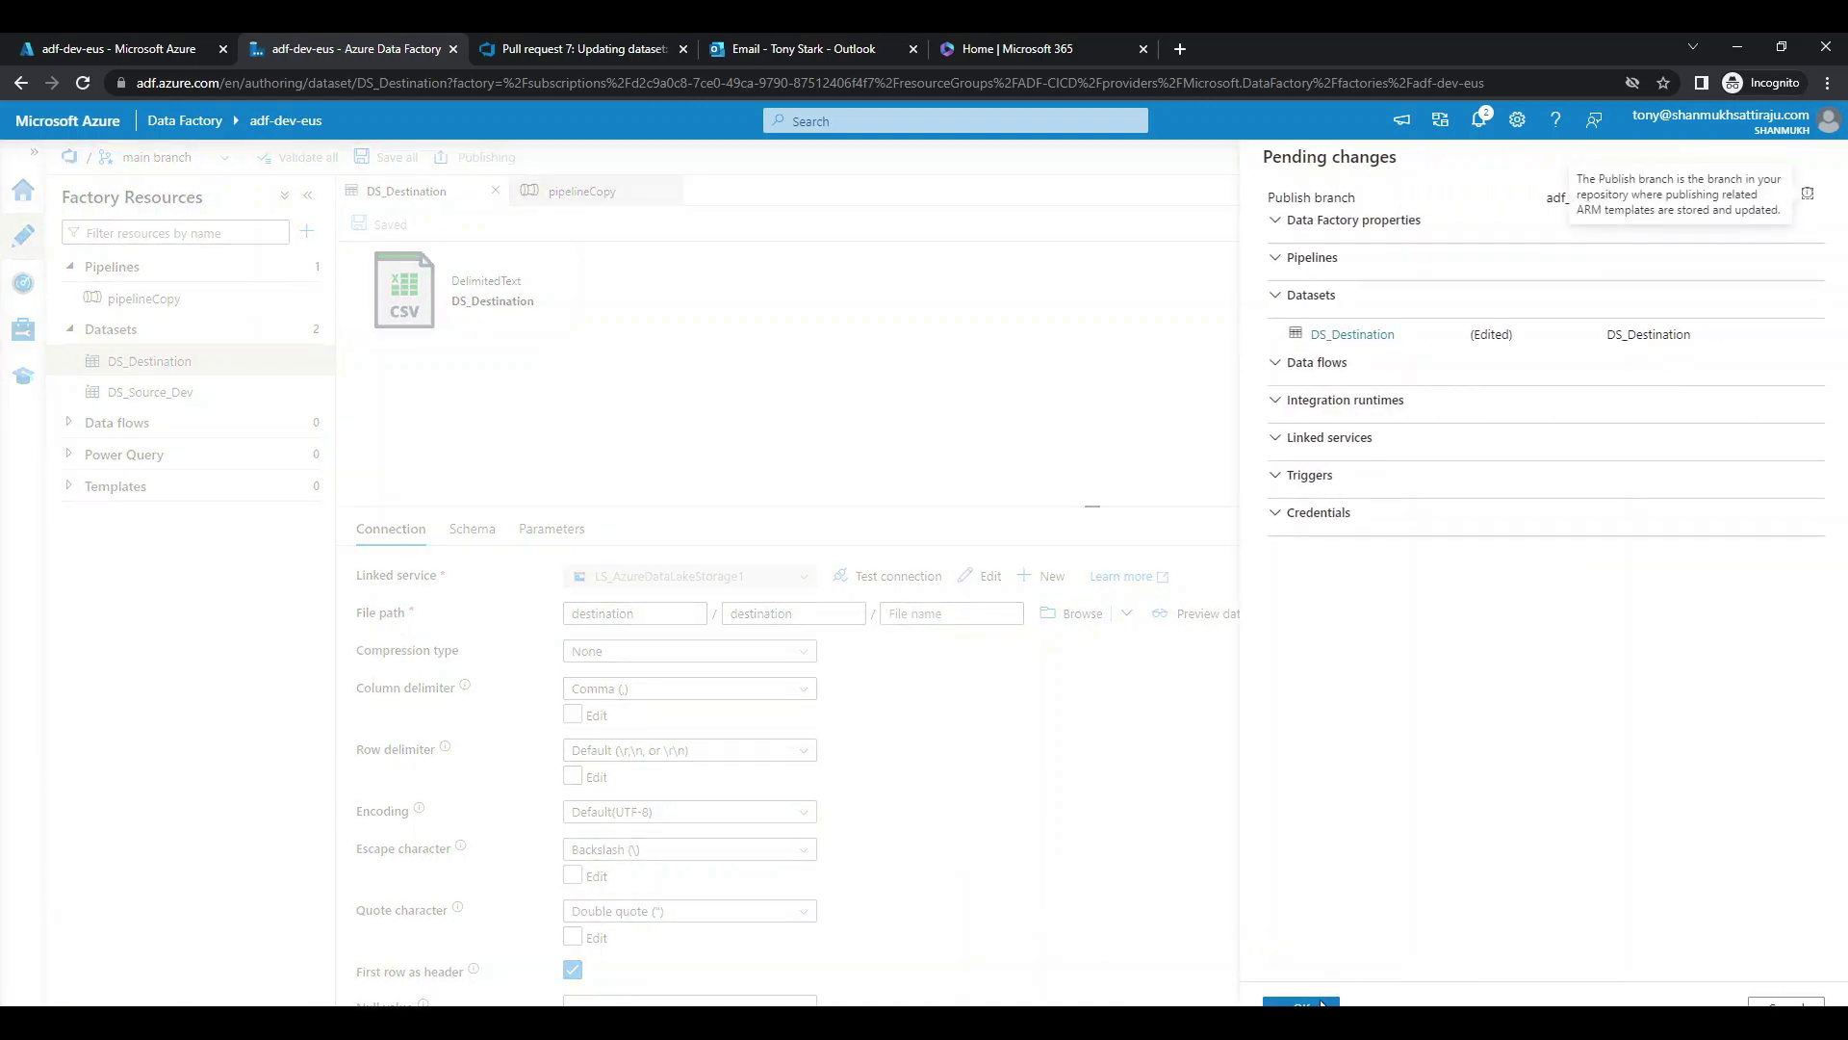
pyautogui.click(1328, 999)
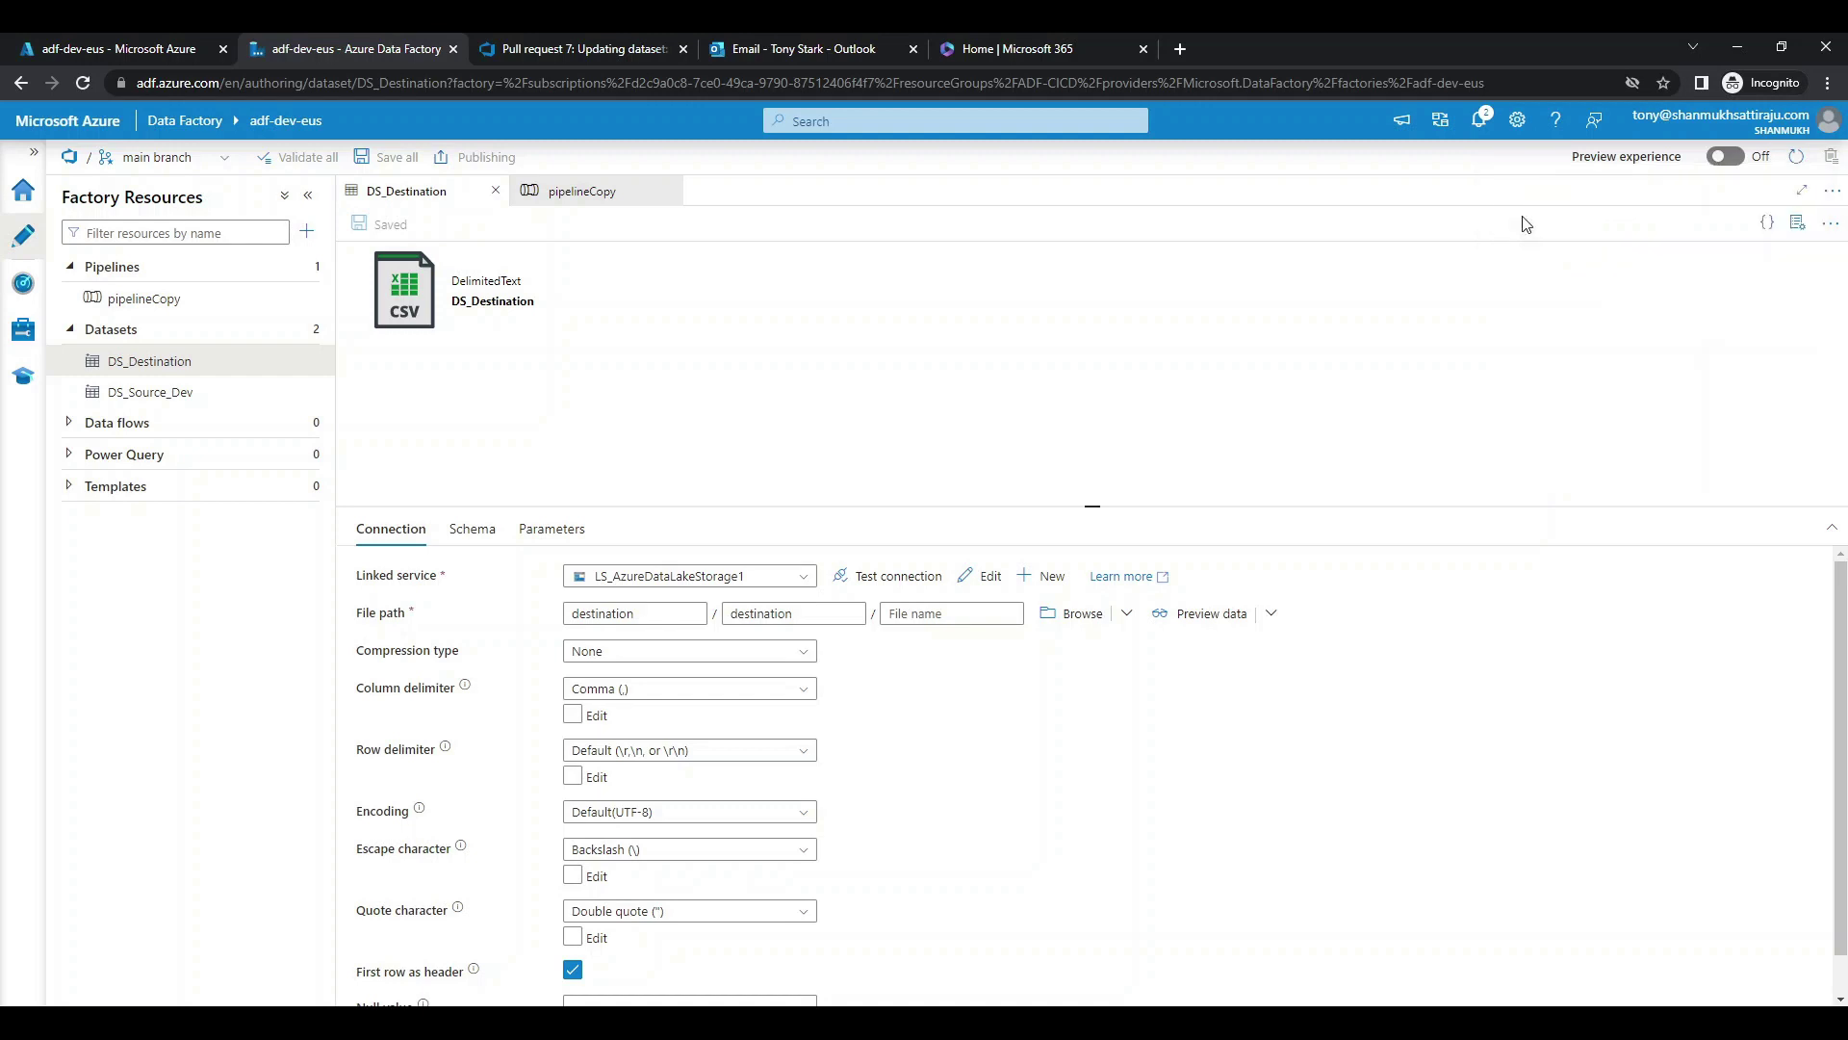
pyautogui.click(1481, 120)
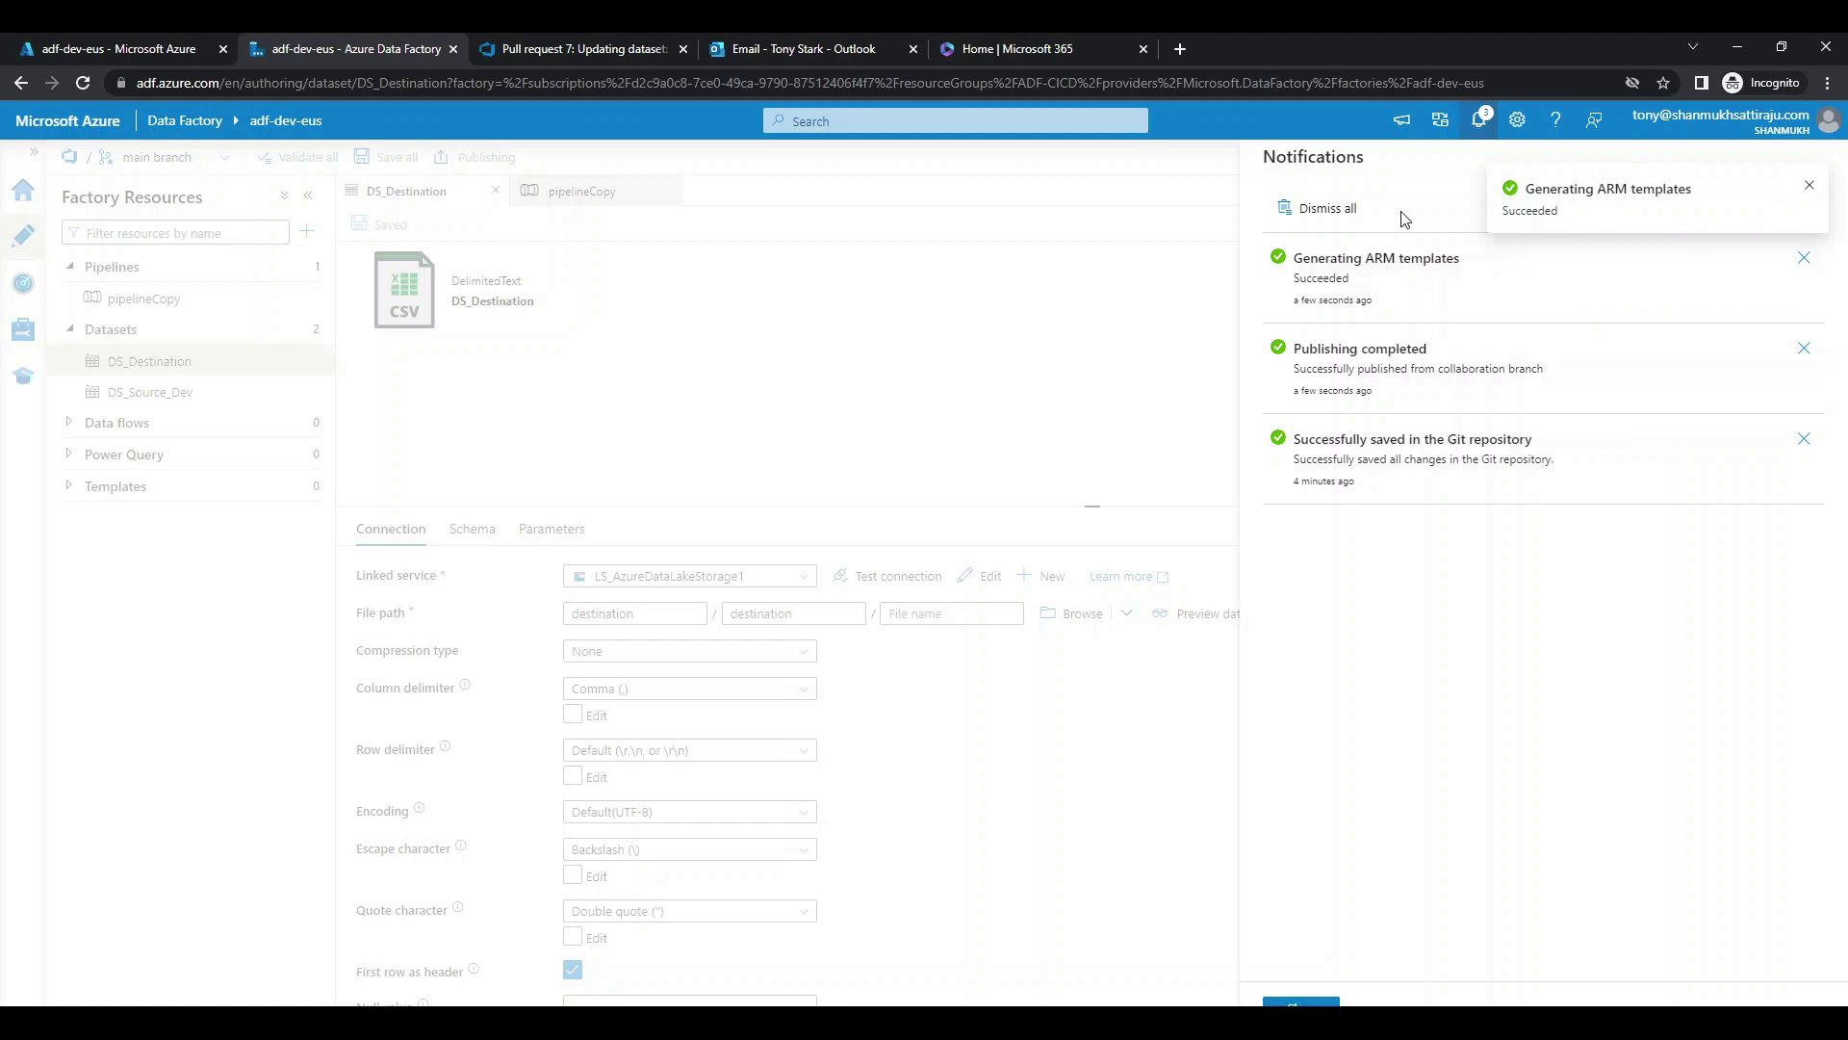
pyautogui.click(1307, 1001)
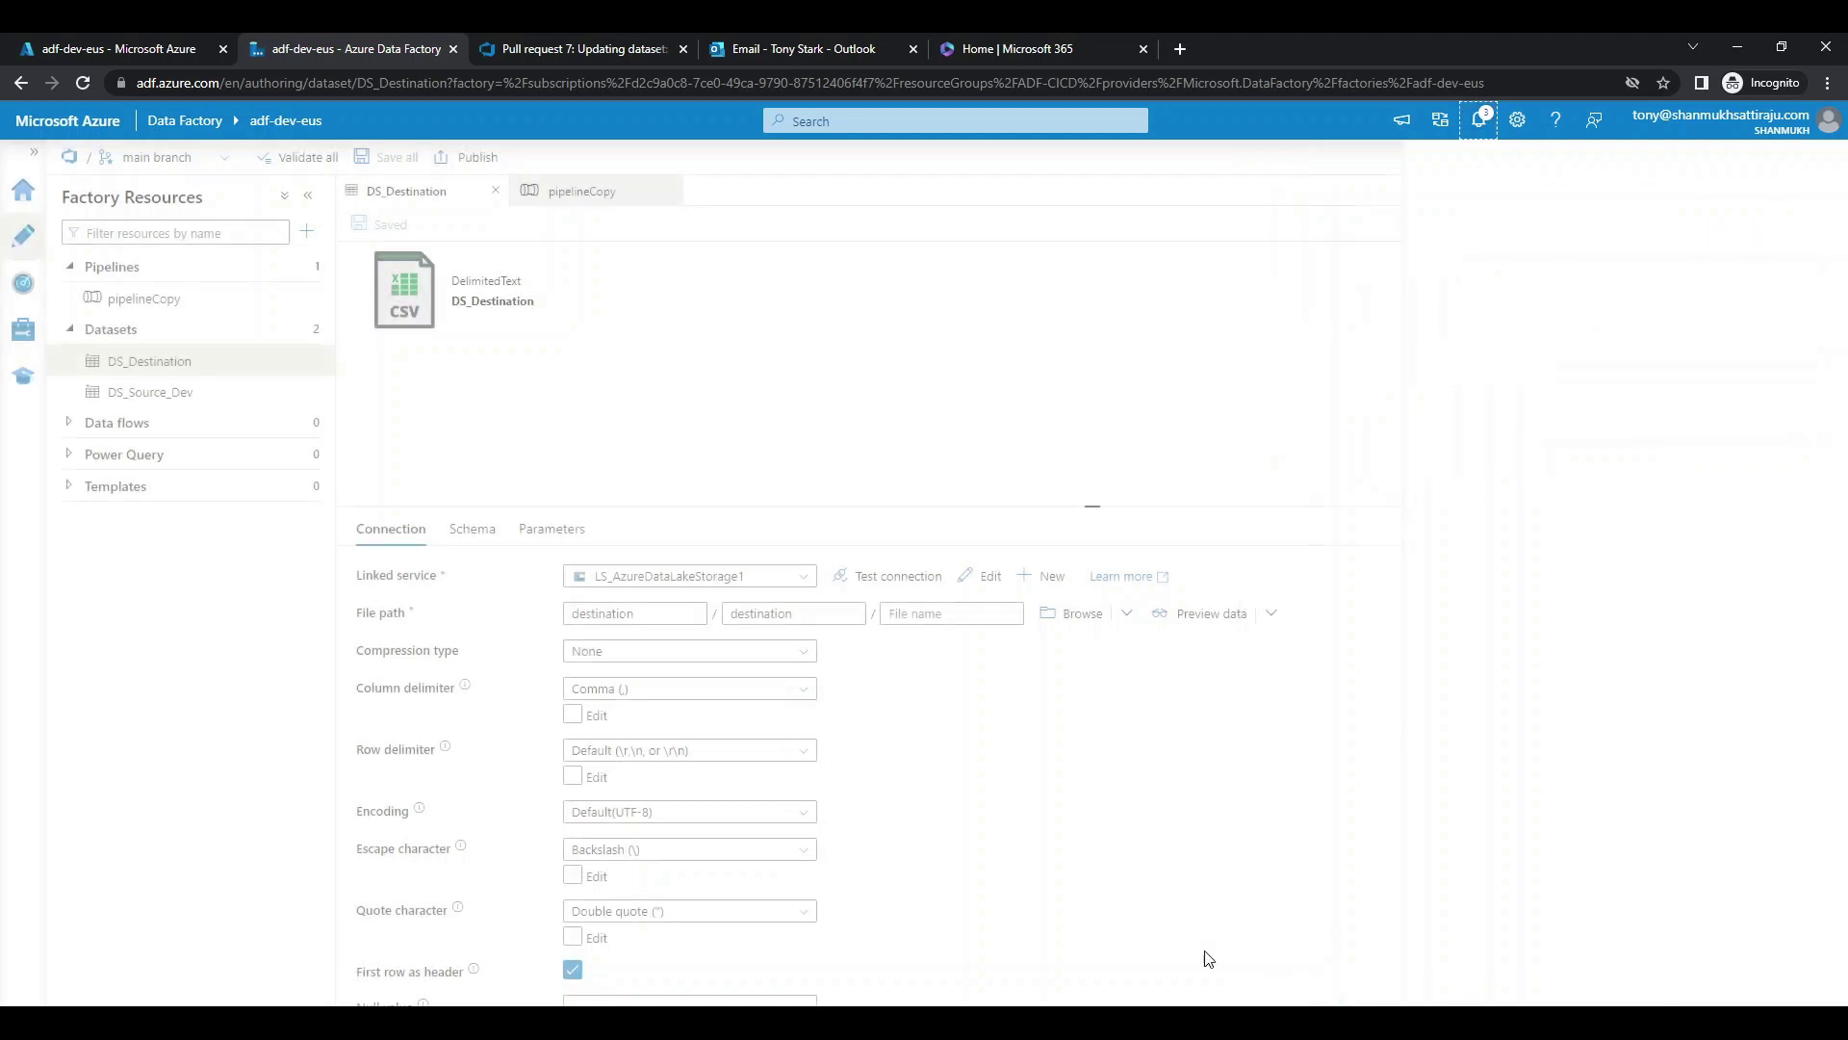
# Go back to live mode and inspect the published DS_Destination dataset's directory.
pyautogui.click(159, 157)
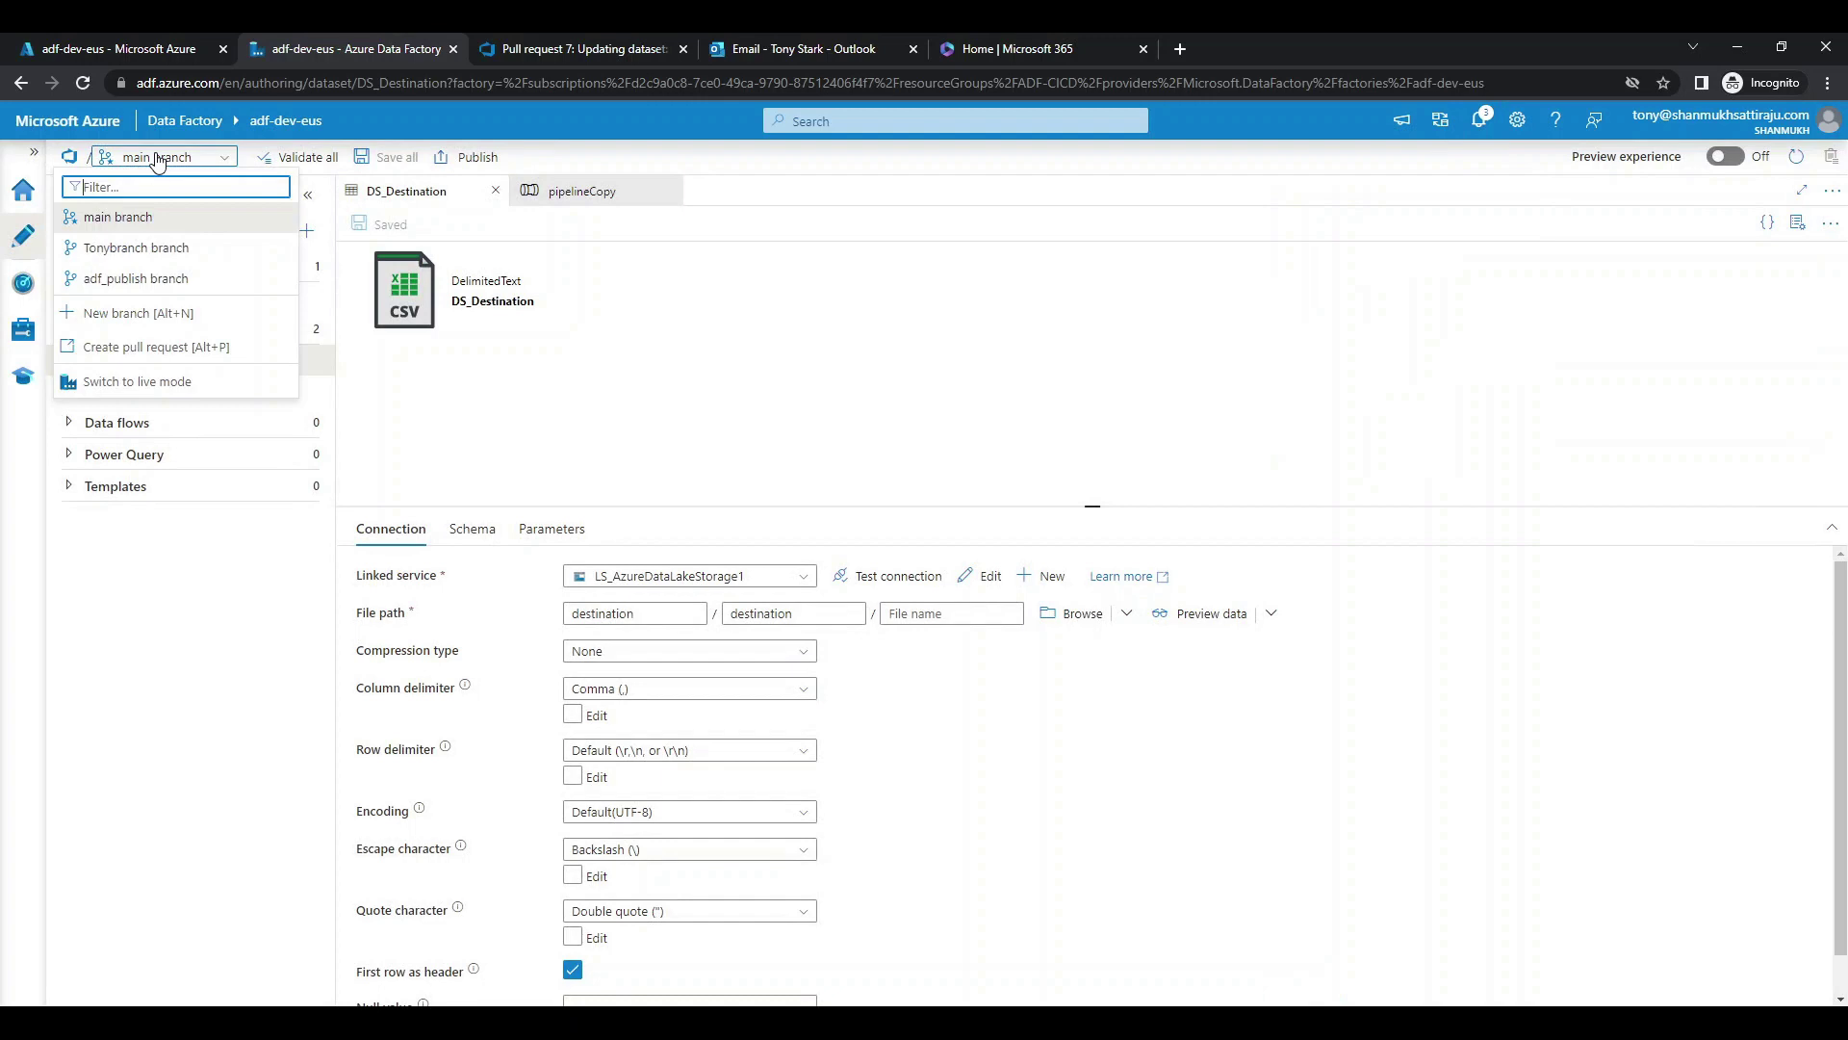
pyautogui.click(171, 380)
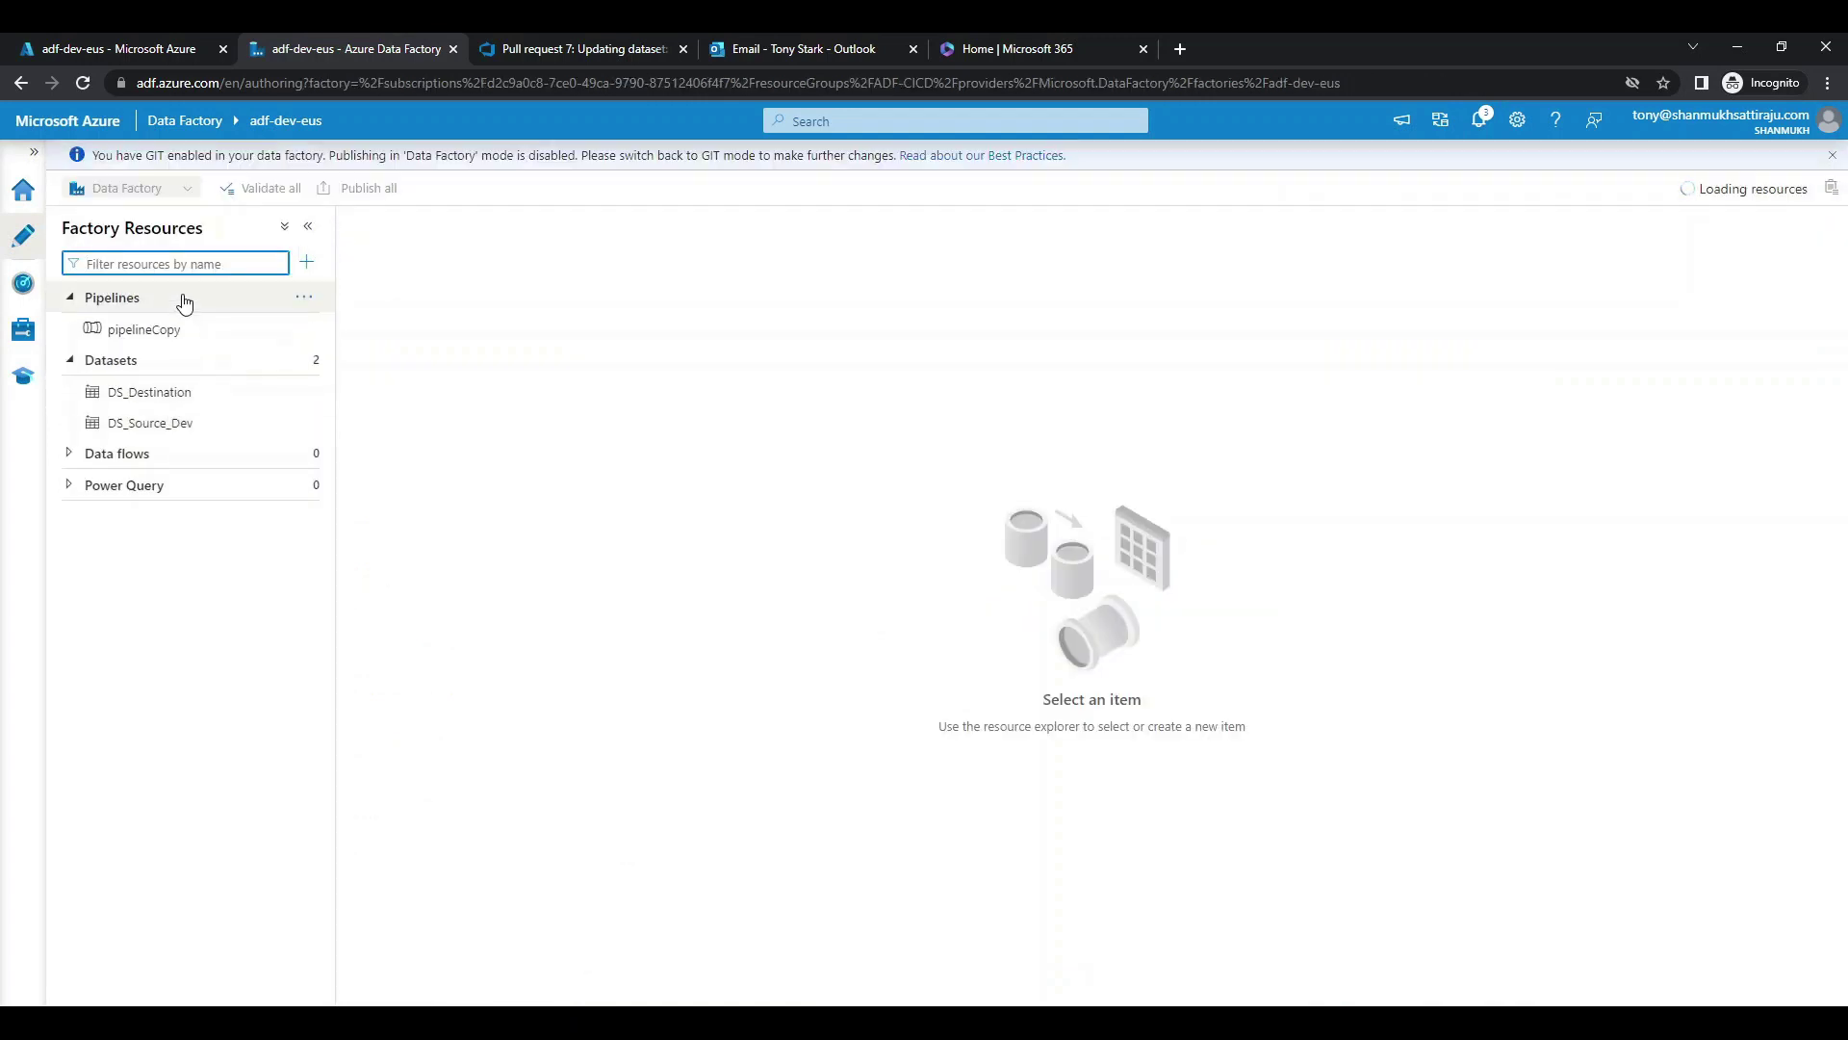
pyautogui.click(179, 332)
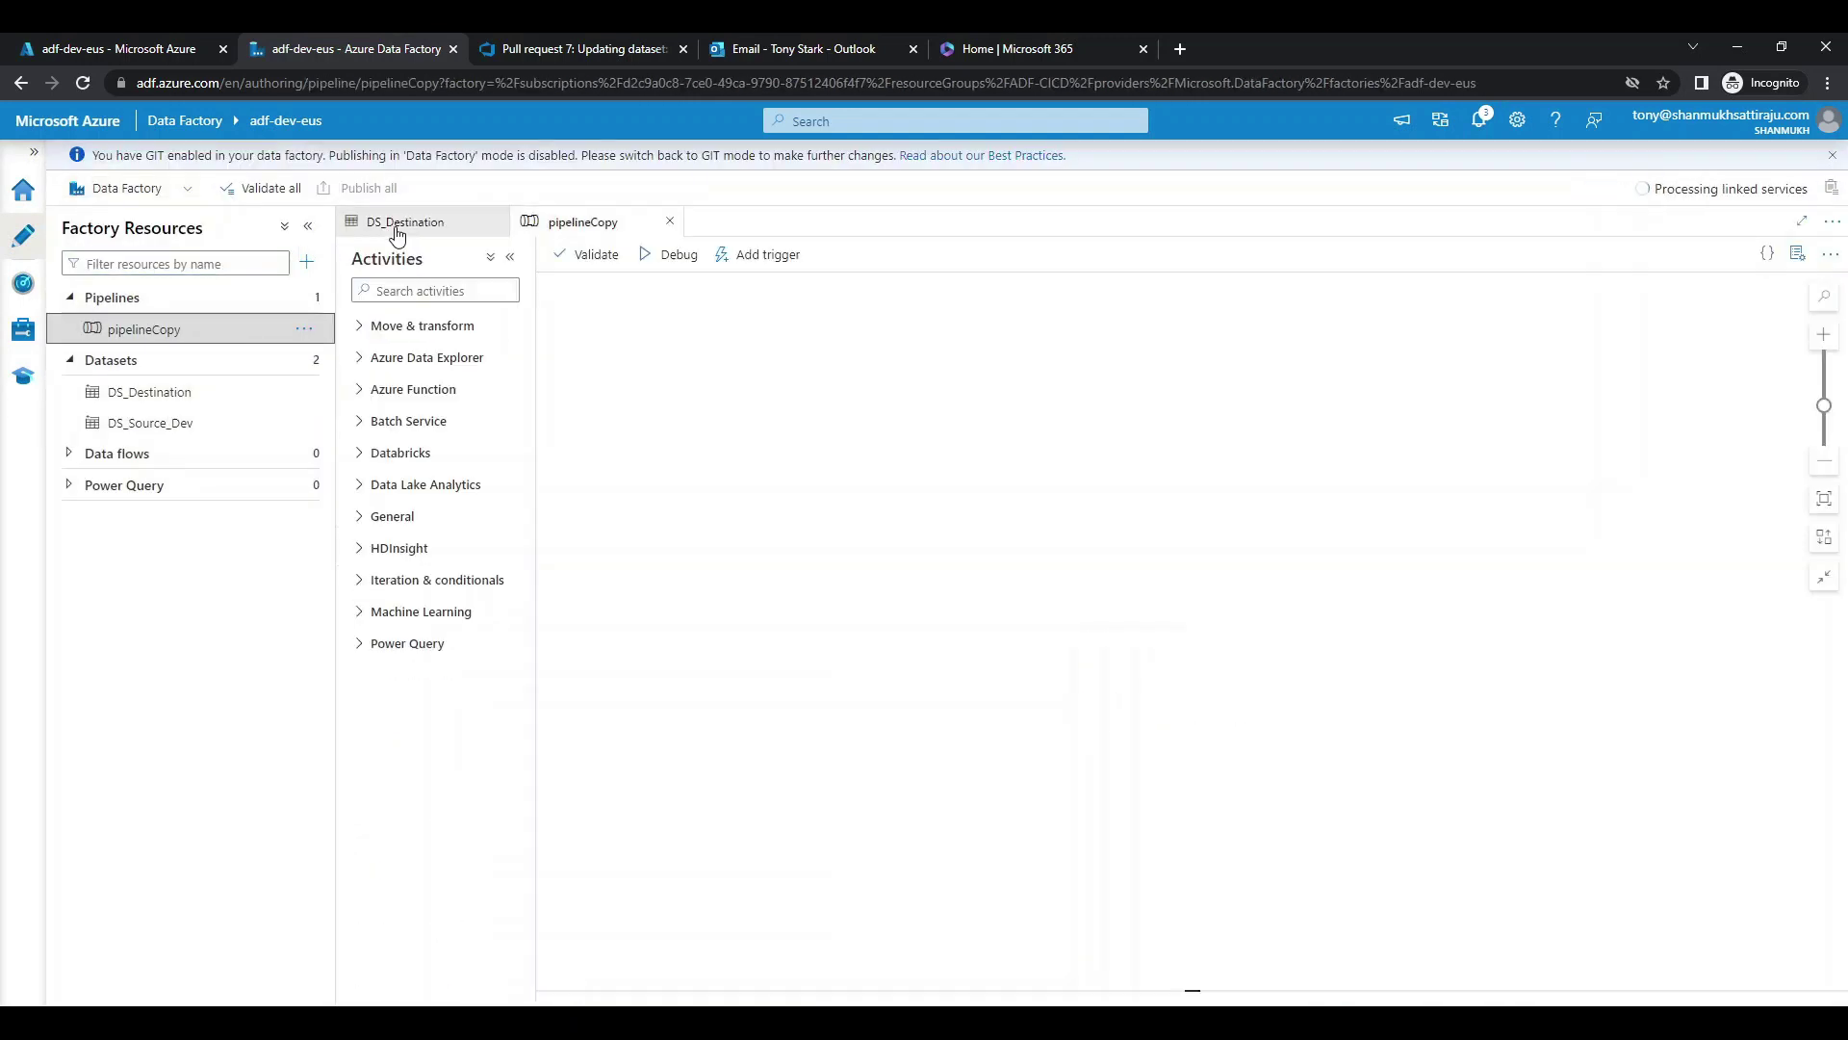
pyautogui.click(438, 227)
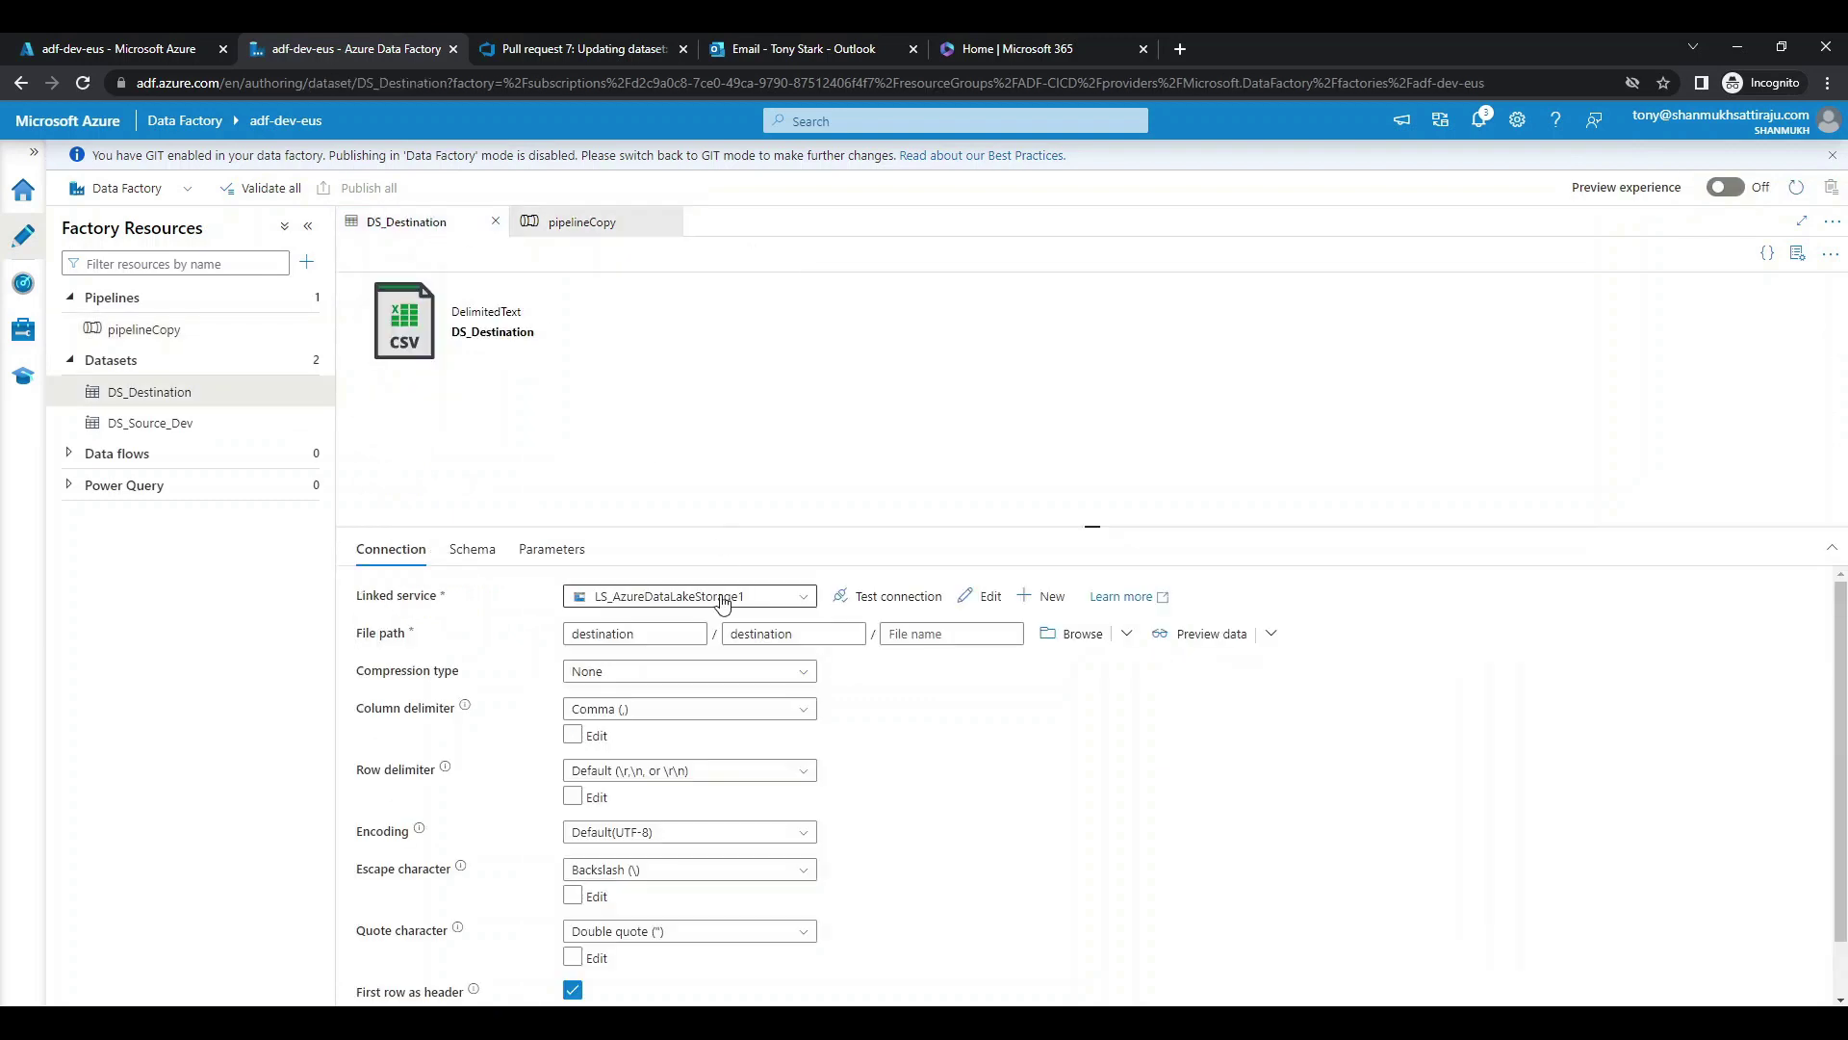
pyautogui.doubleClick(805, 636)
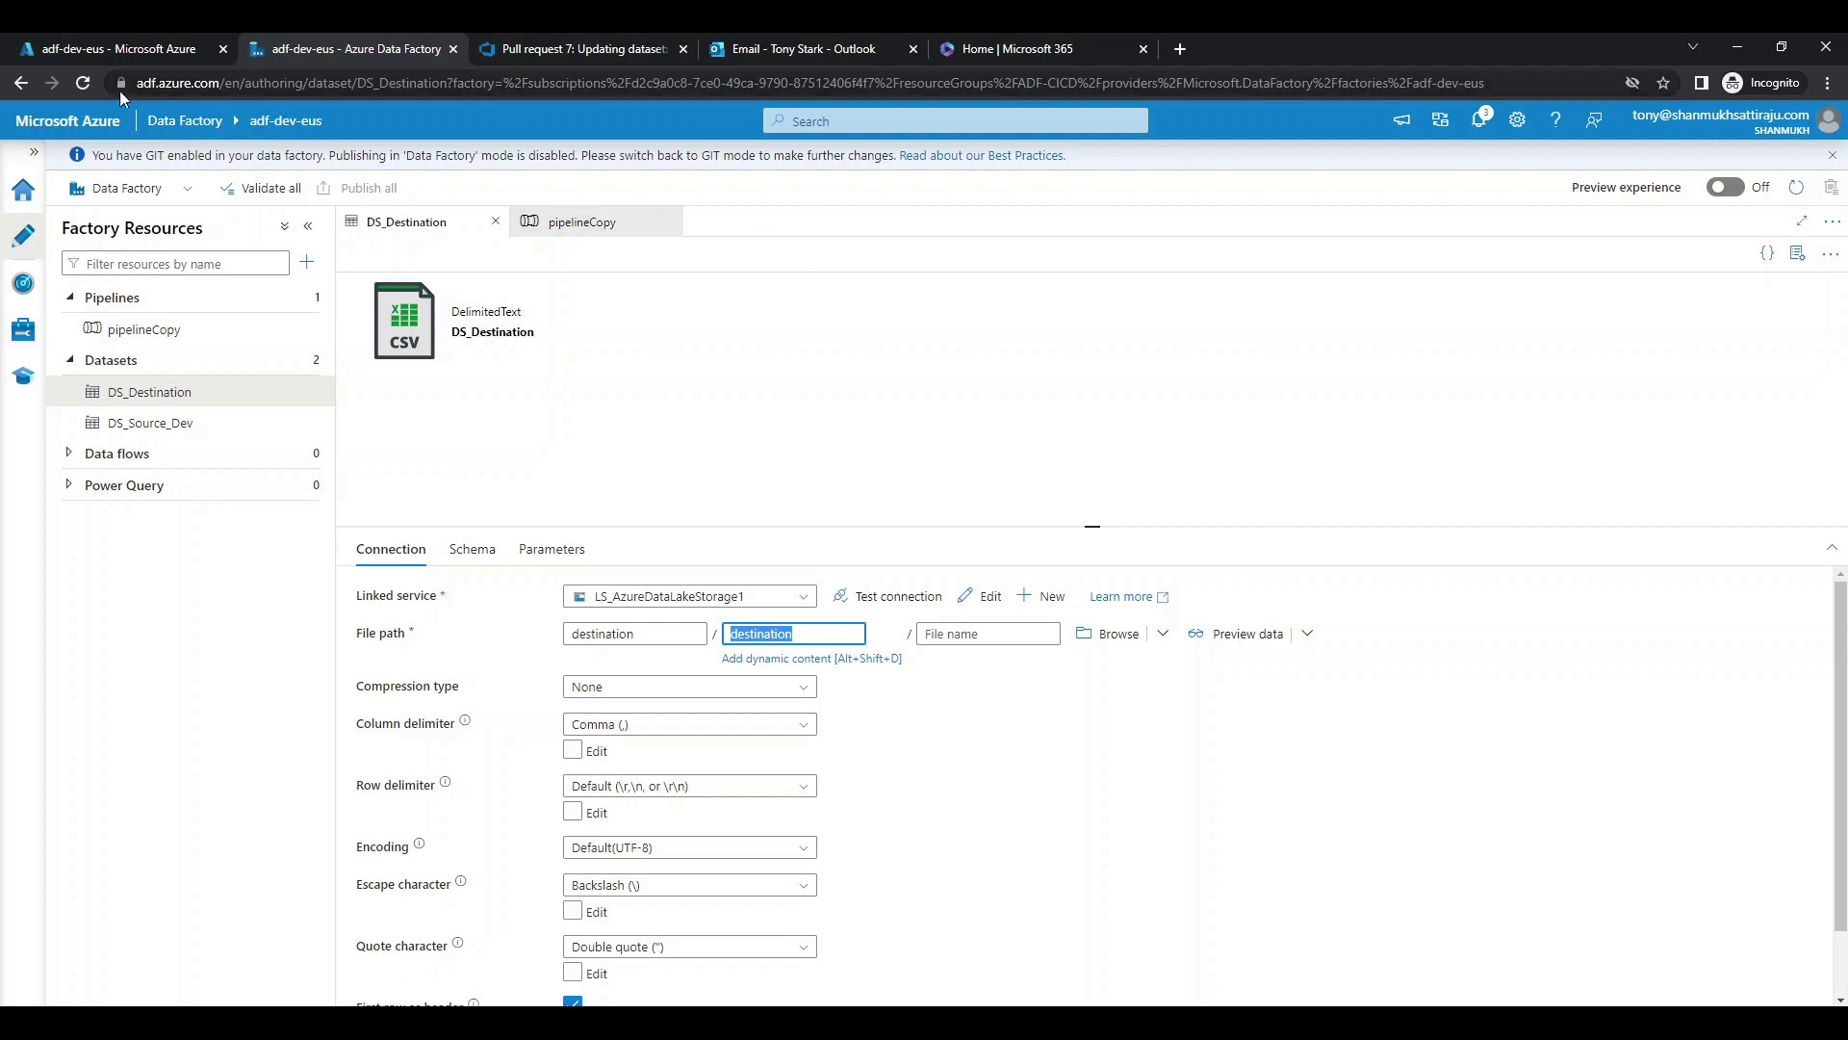
# From the Azure portal home, open adf-uat-eus01 in the ADF-CICD resource group and launch its studio's authoring page.
pyautogui.click(94, 51)
pyautogui.click(132, 124)
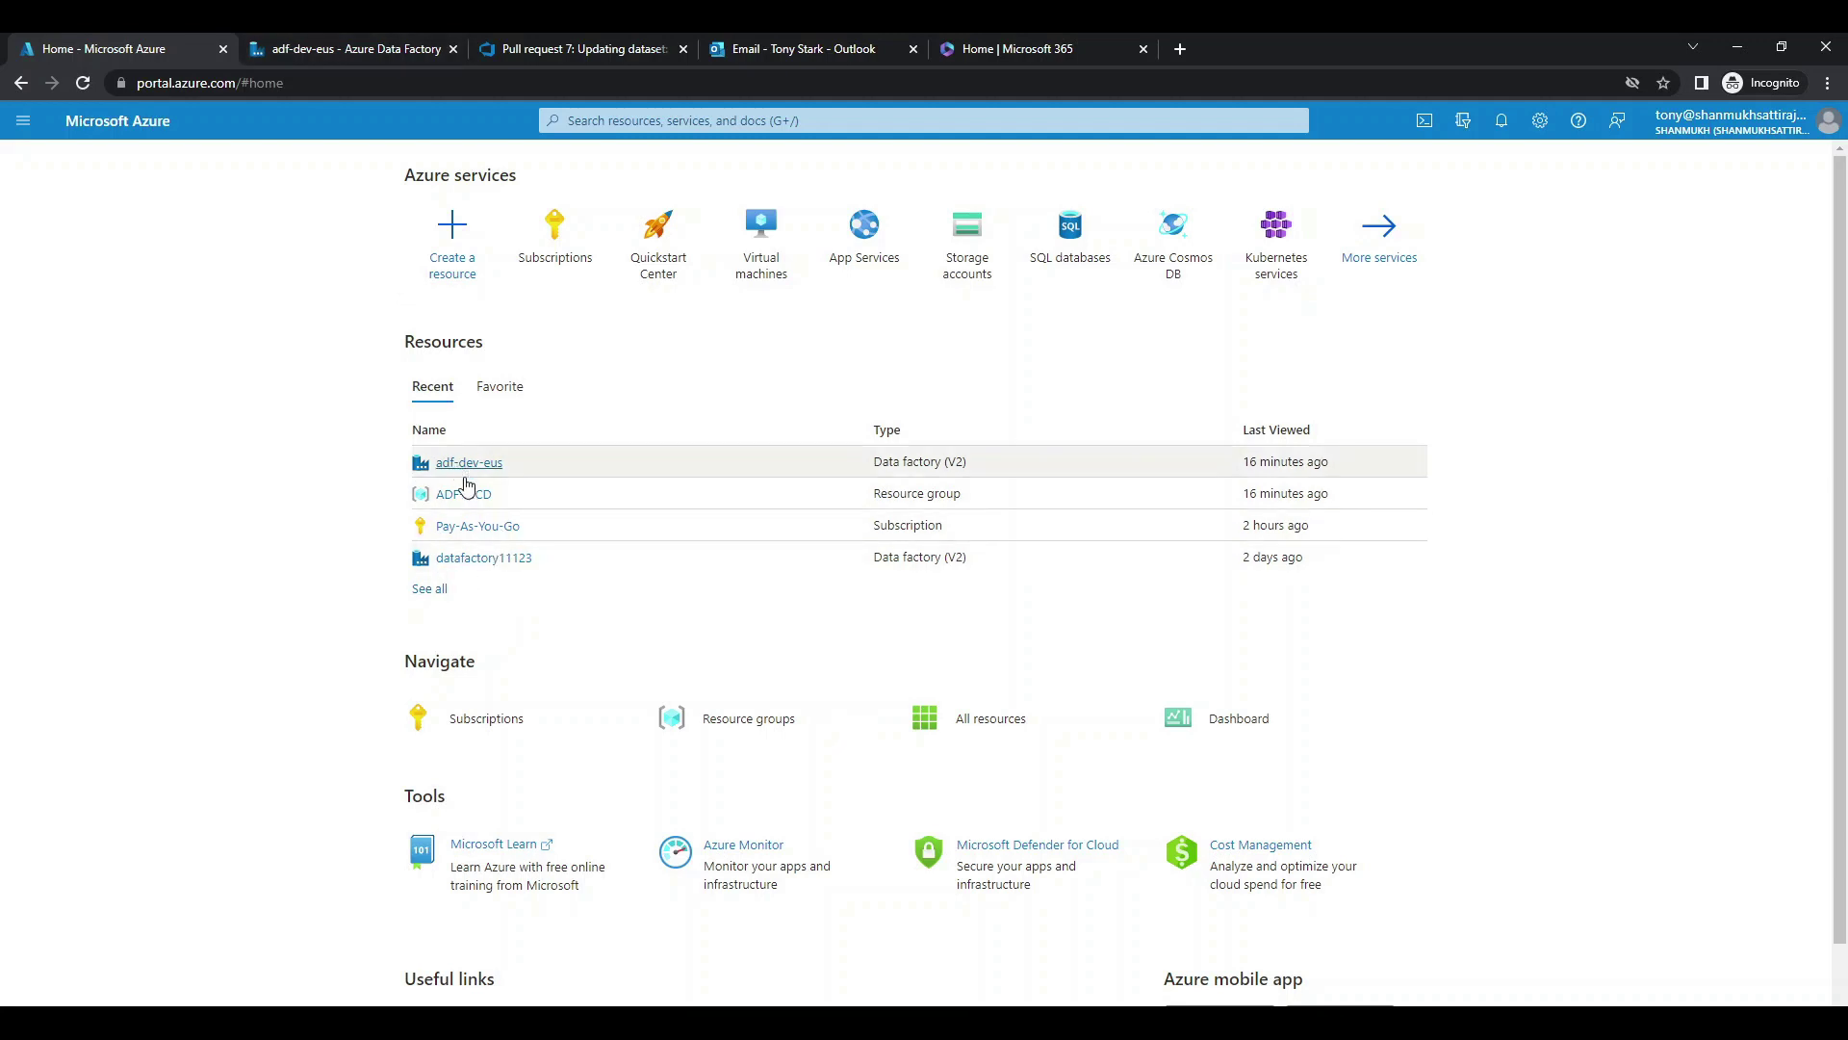
pyautogui.click(465, 496)
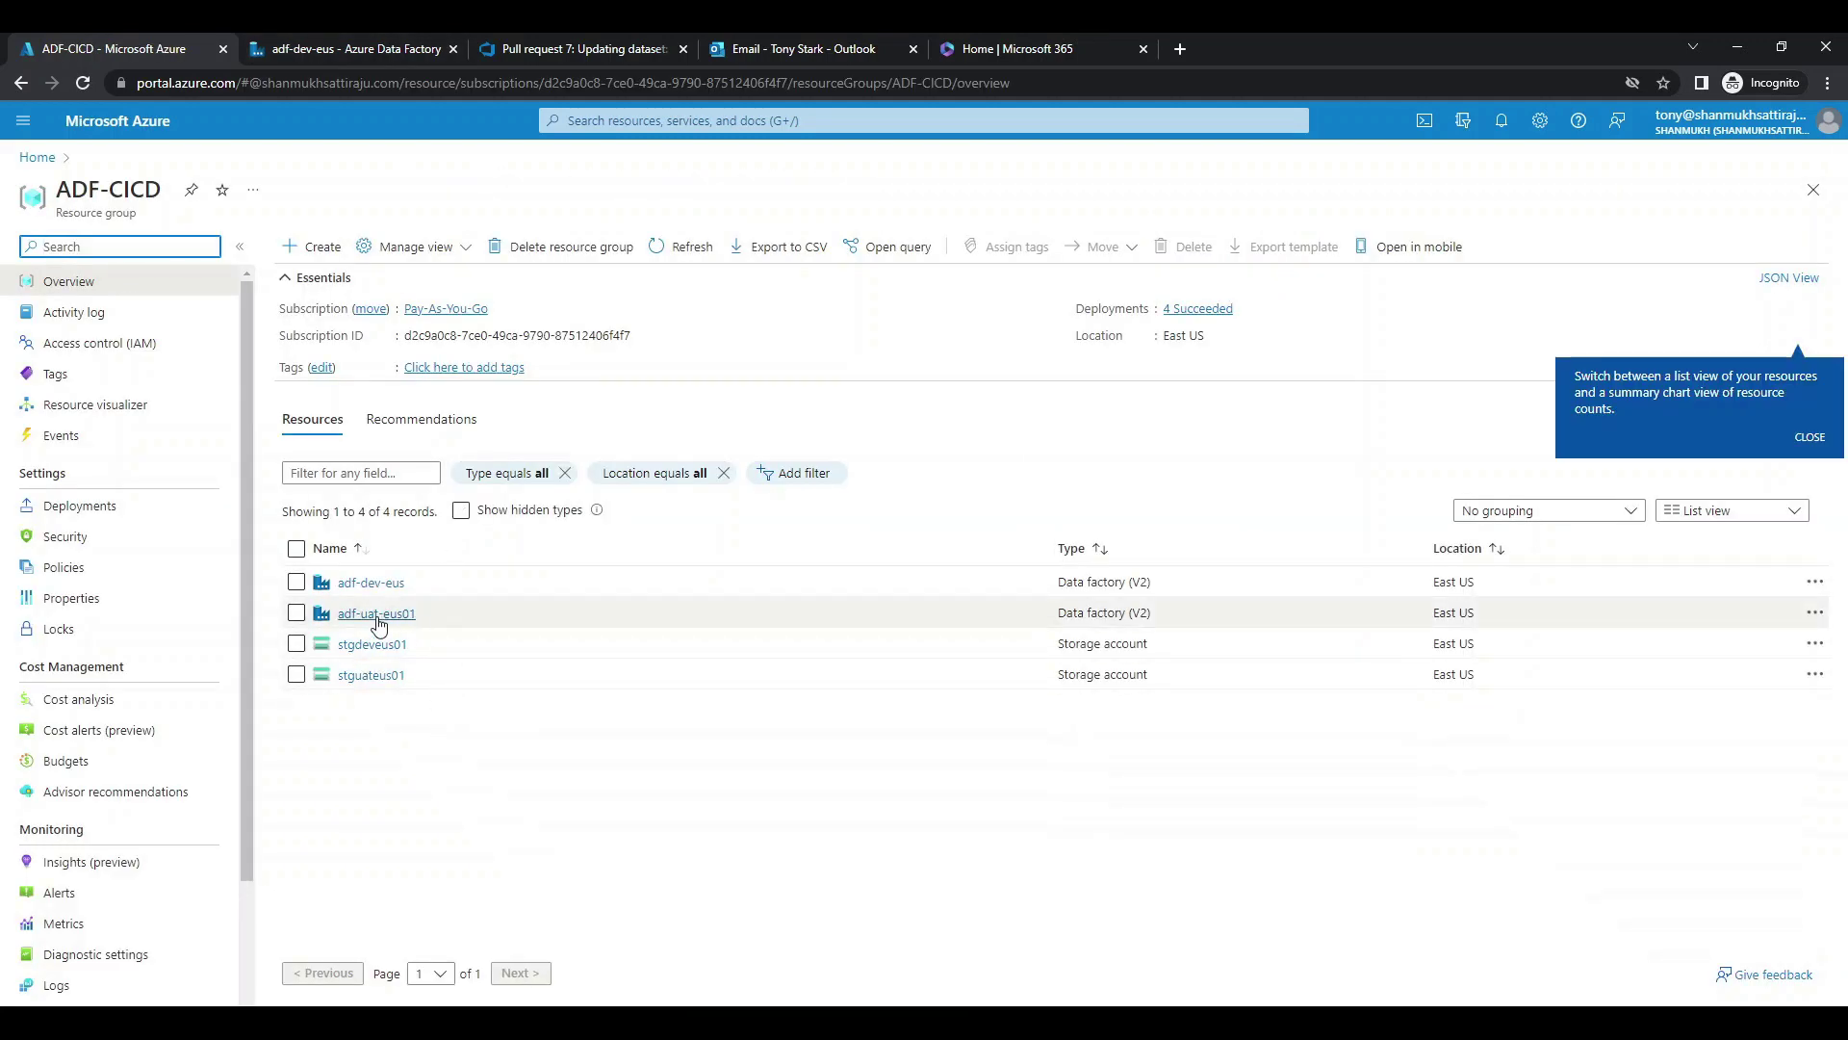
pyautogui.click(378, 617)
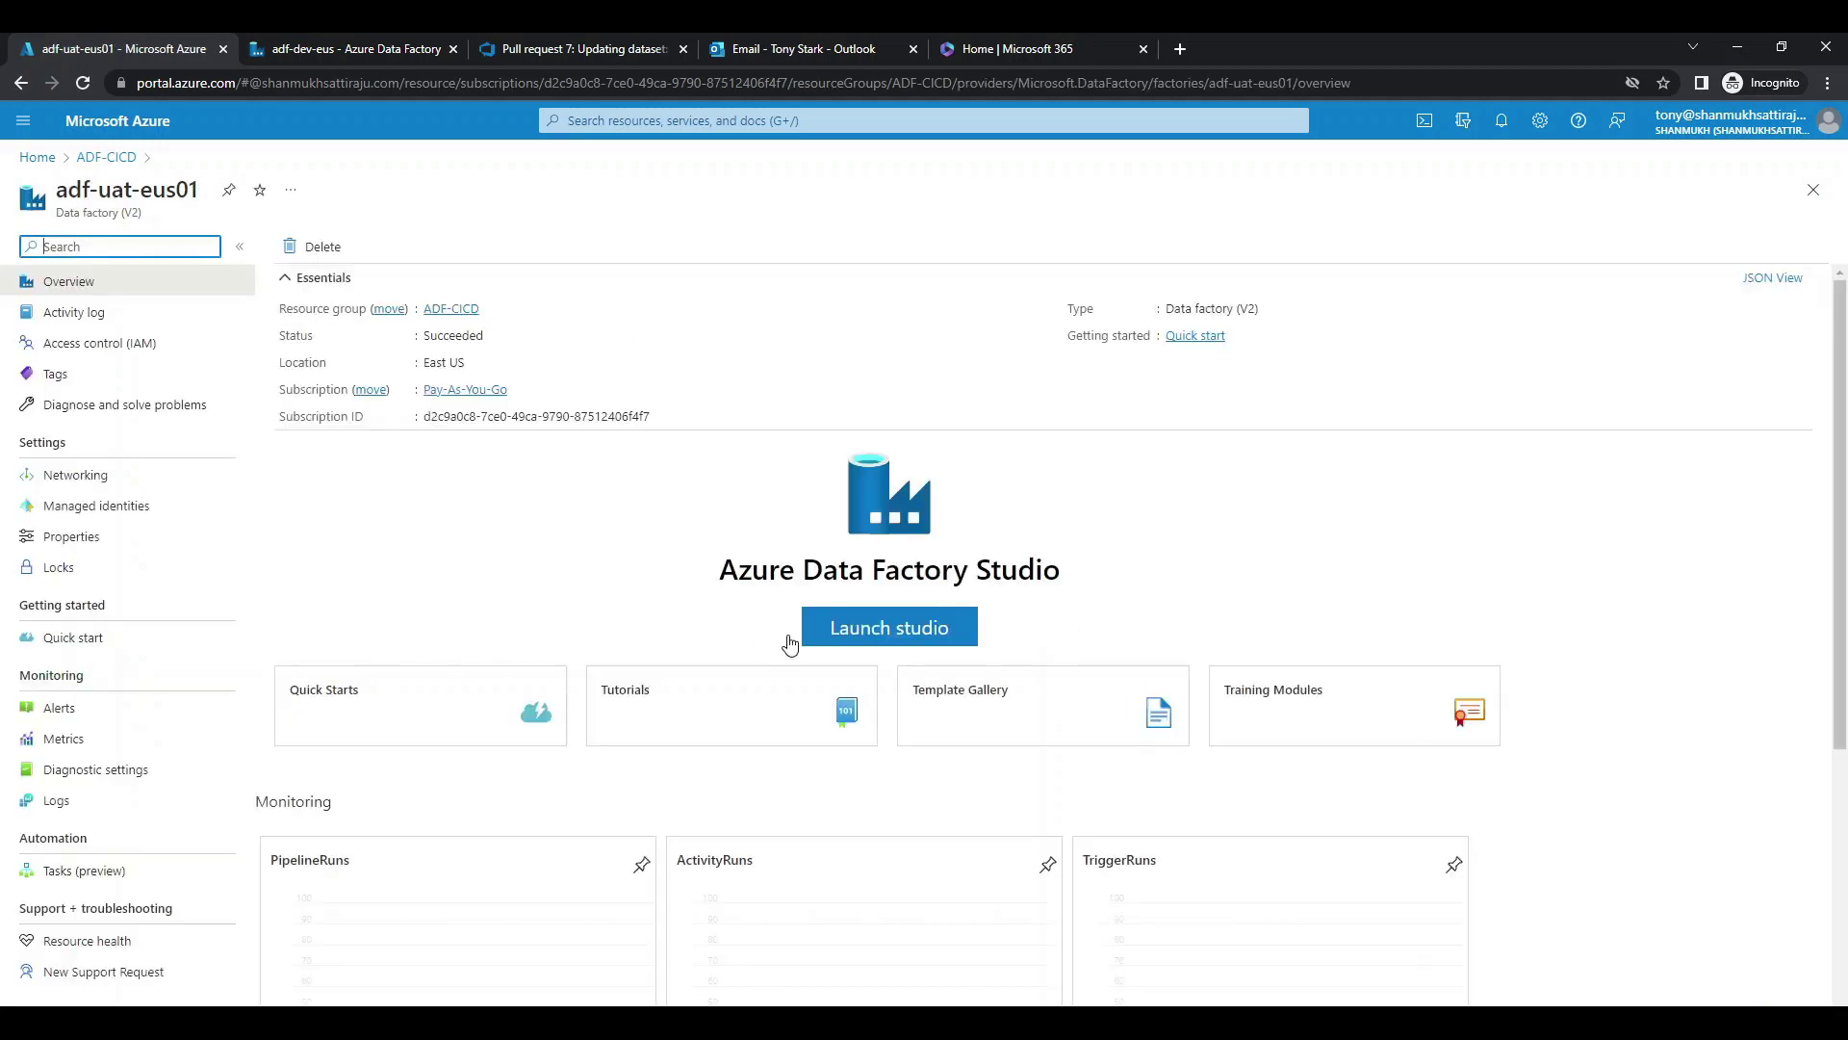
pyautogui.click(816, 641)
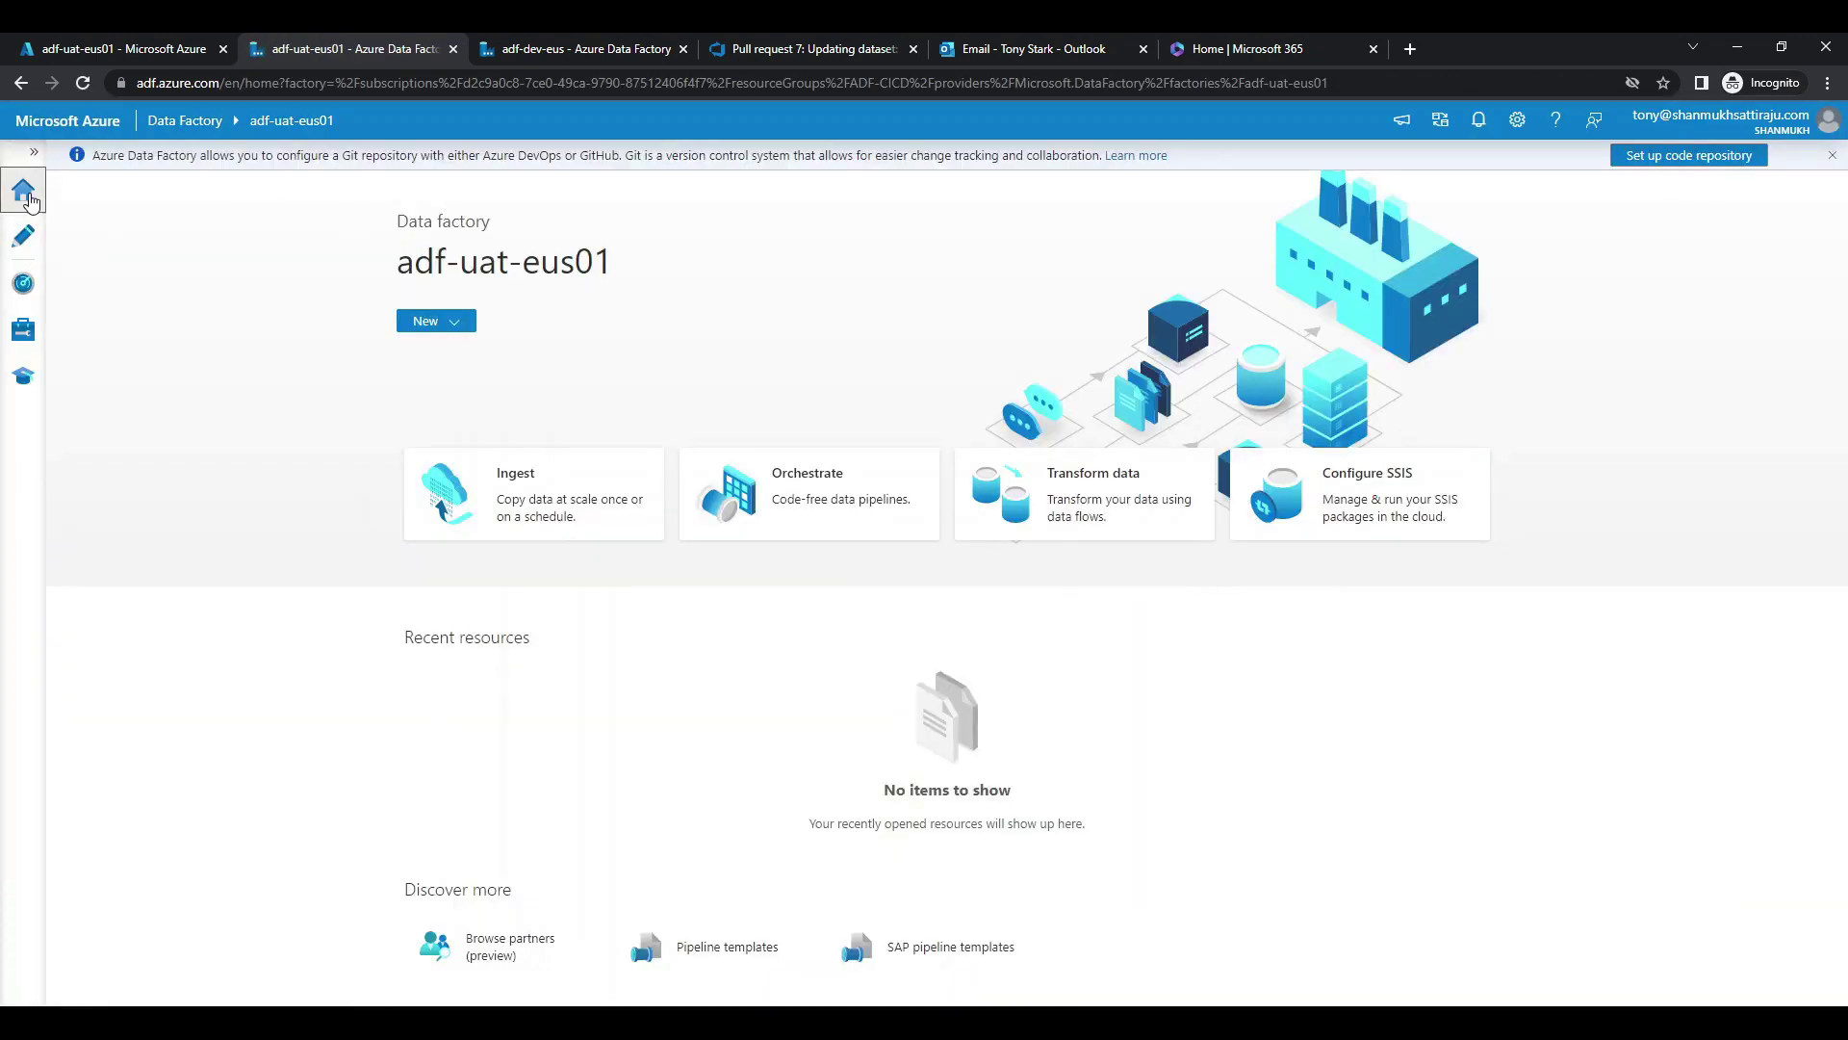
pyautogui.click(24, 237)
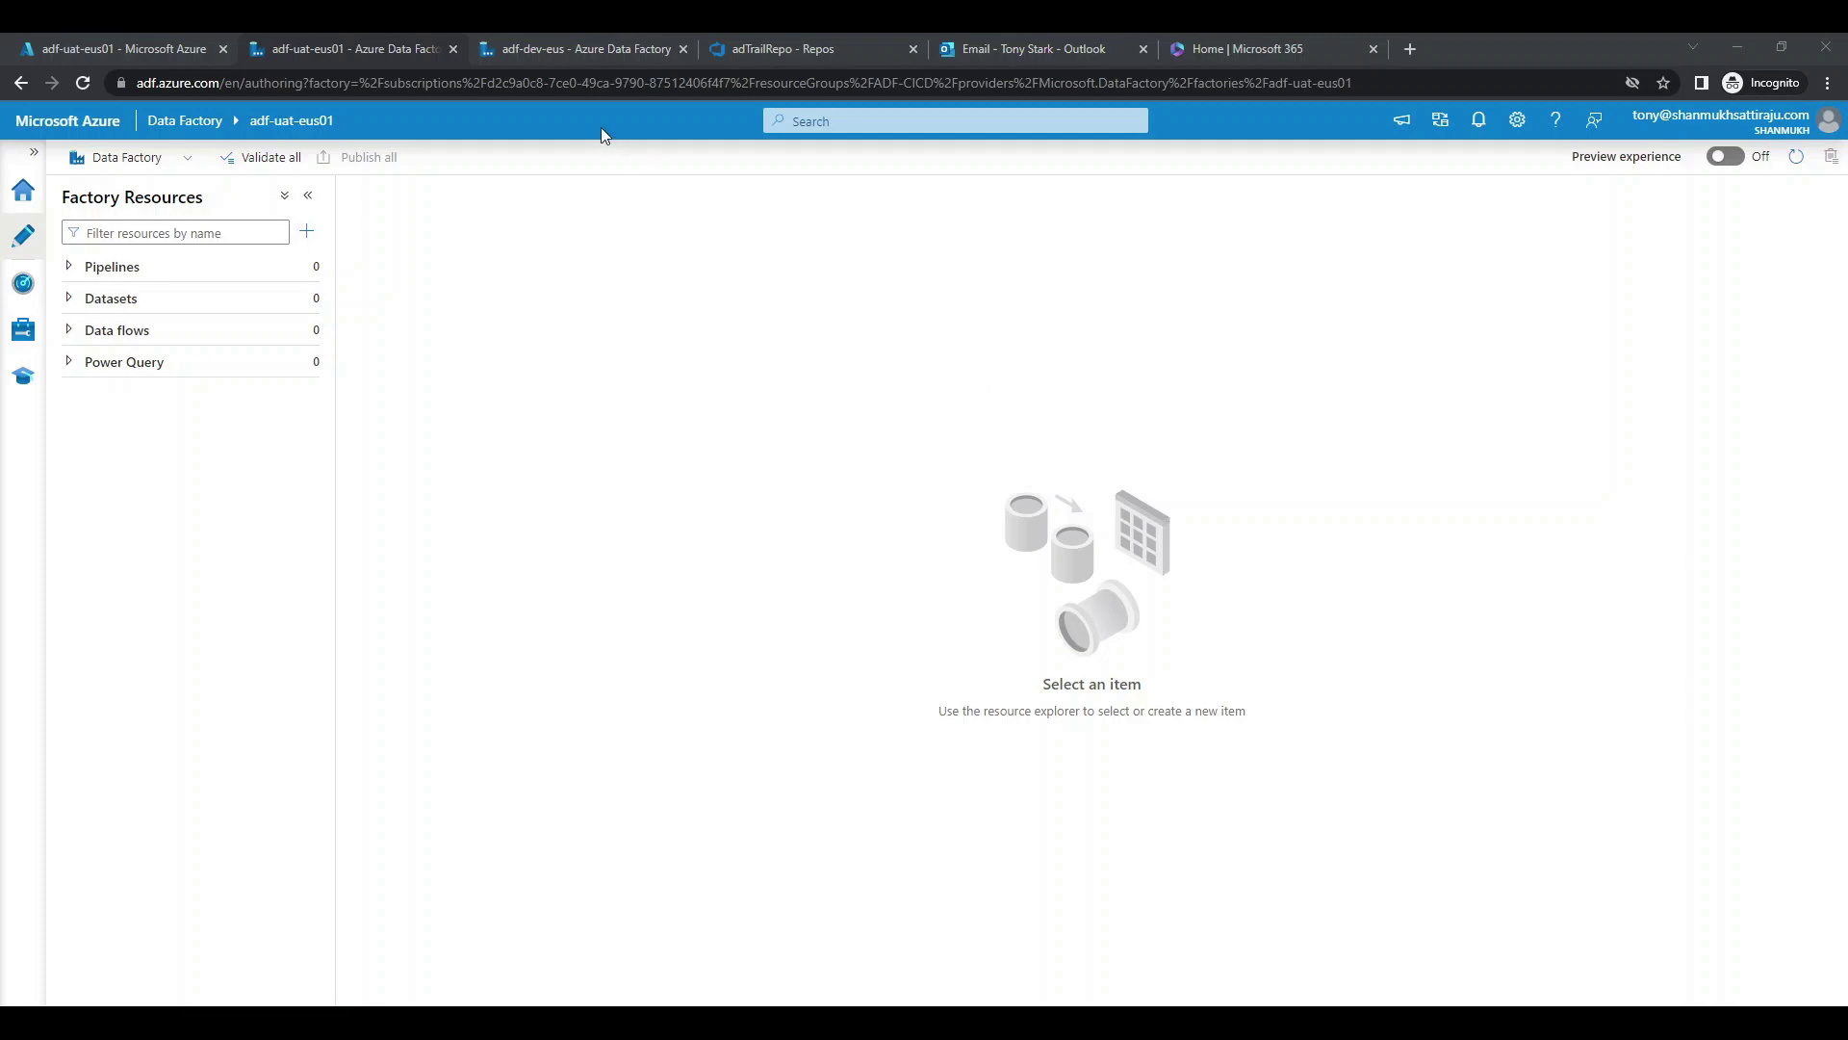
# Compare the factory resources in the adf-dev-eus studio with those in the adf-uat-eus01 studio.
pyautogui.click(568, 50)
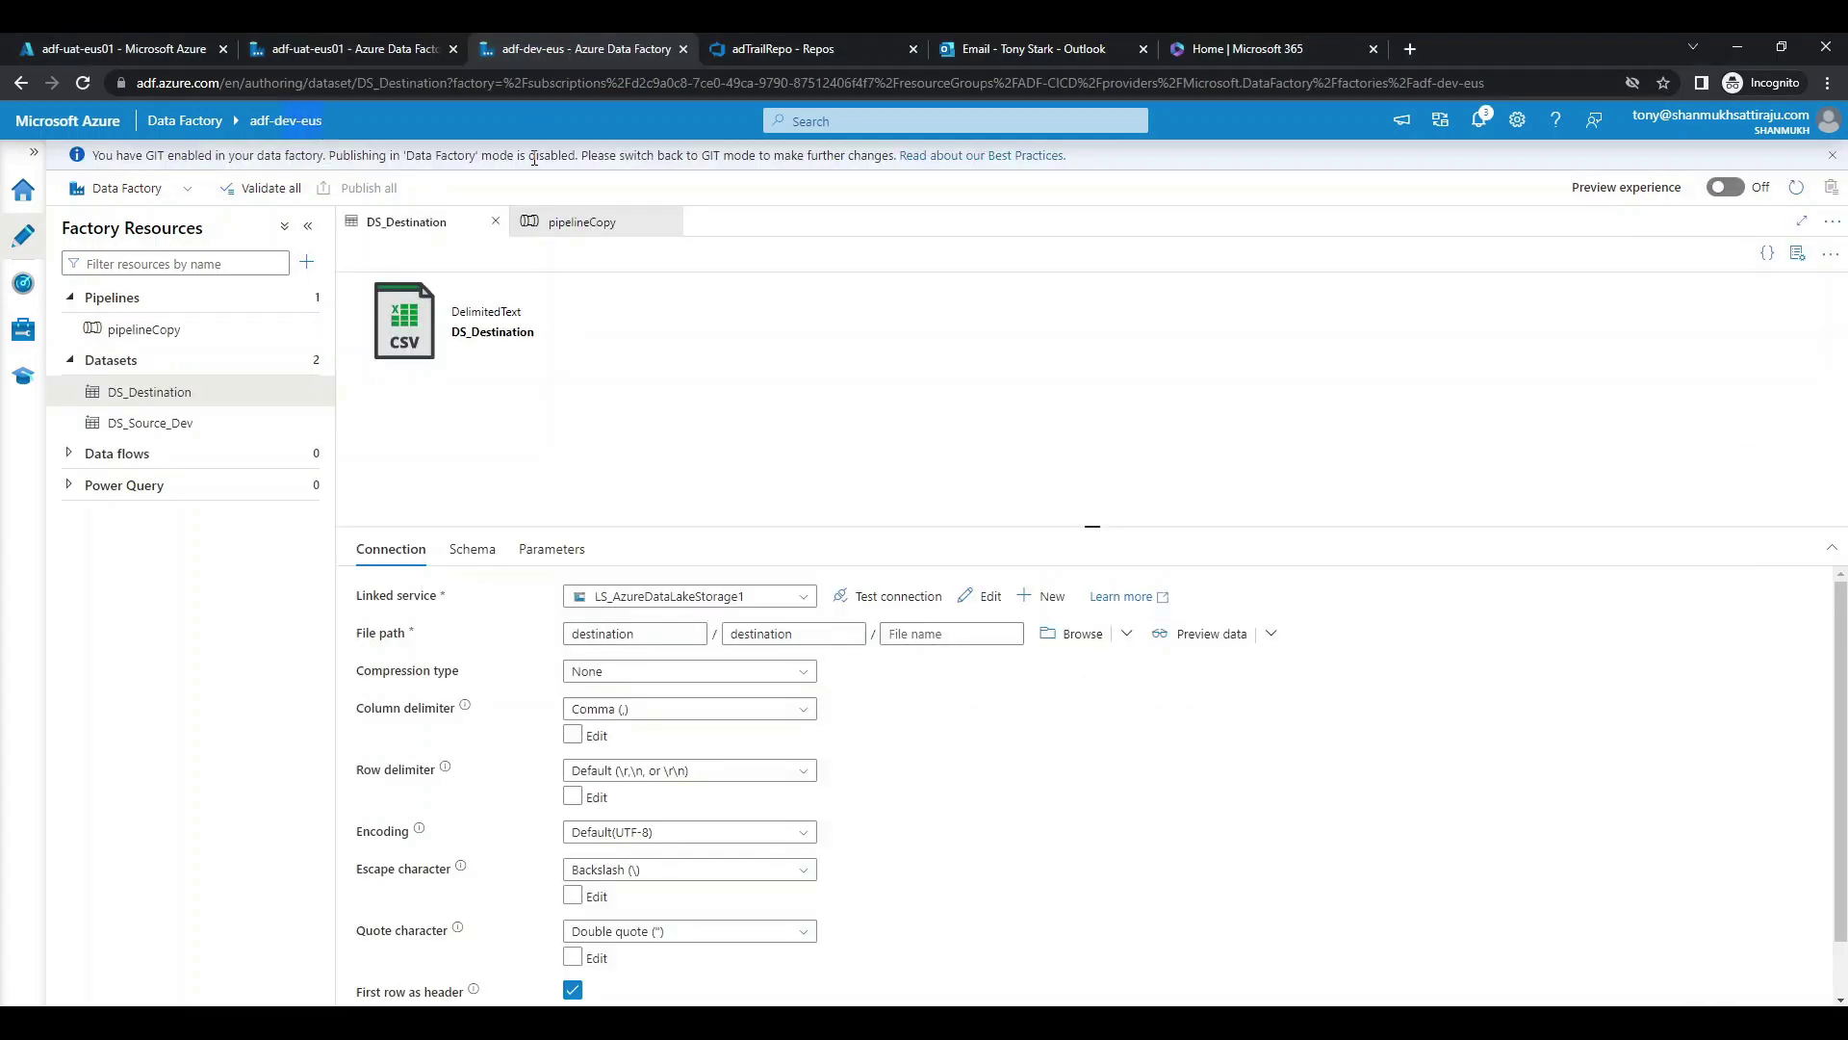
pyautogui.click(295, 50)
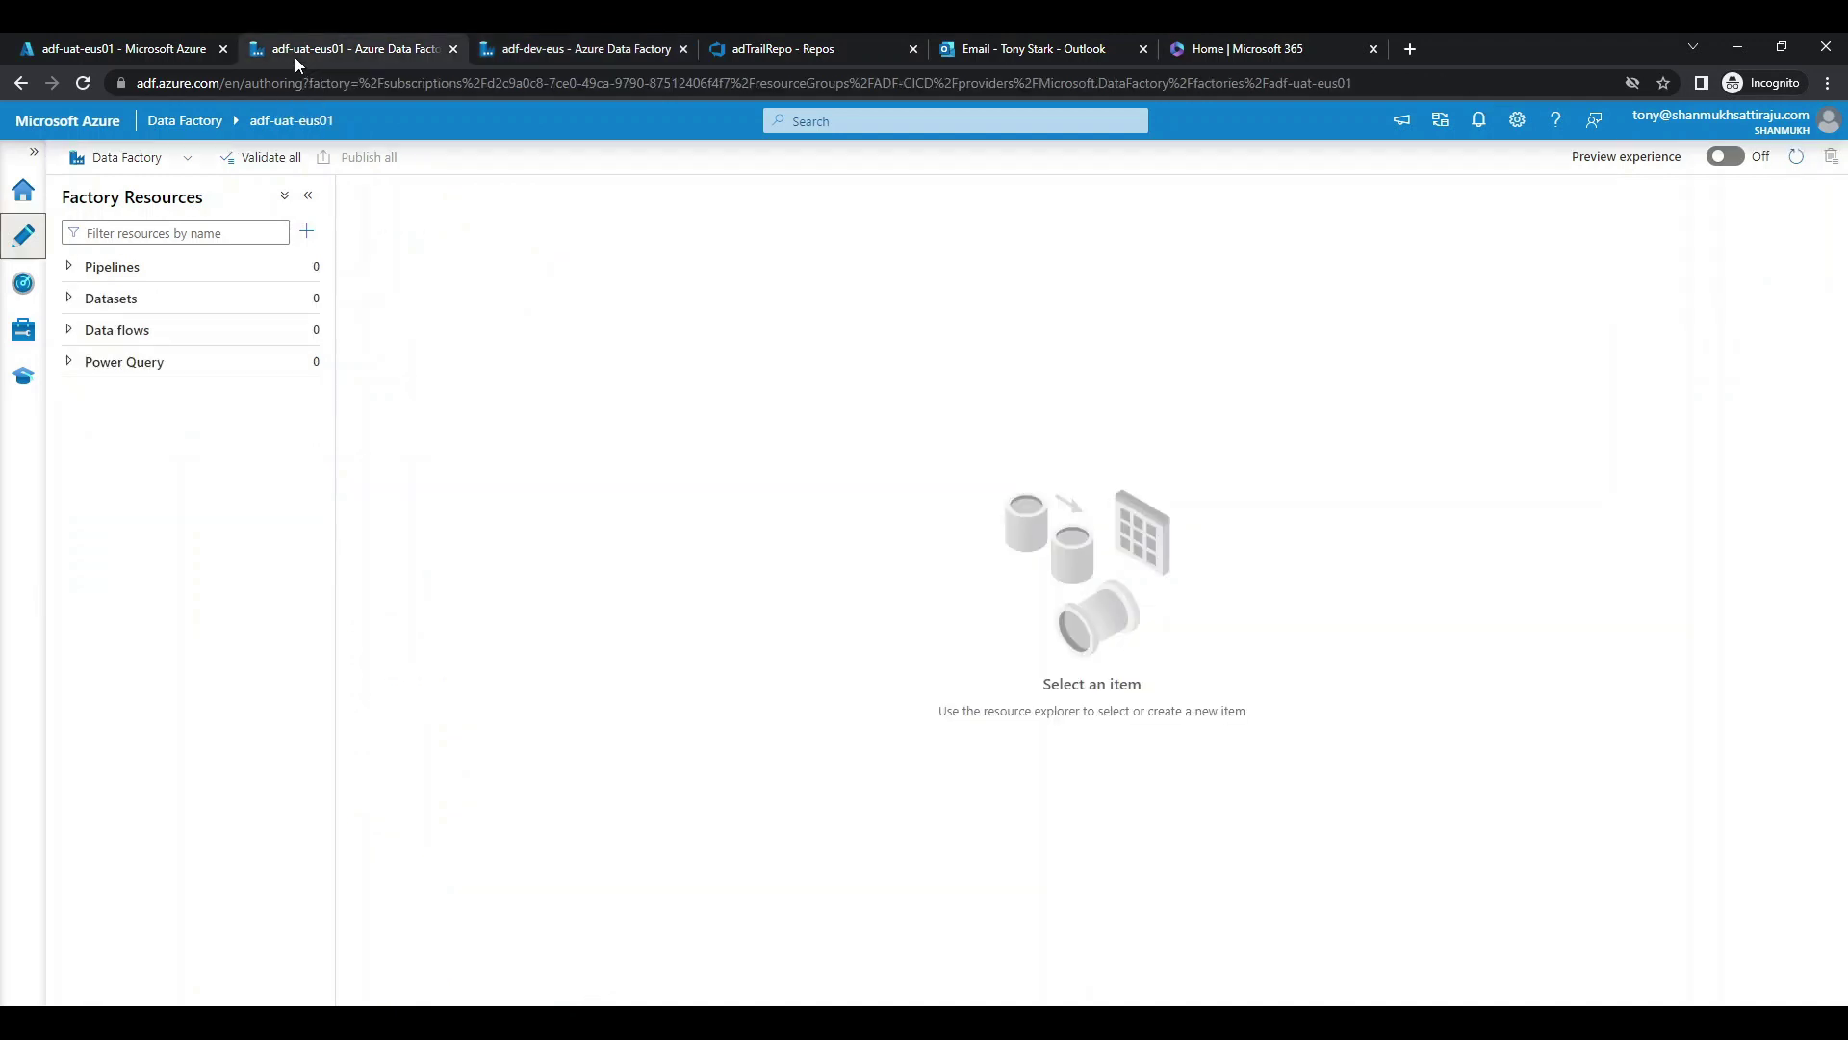
pyautogui.click(495, 55)
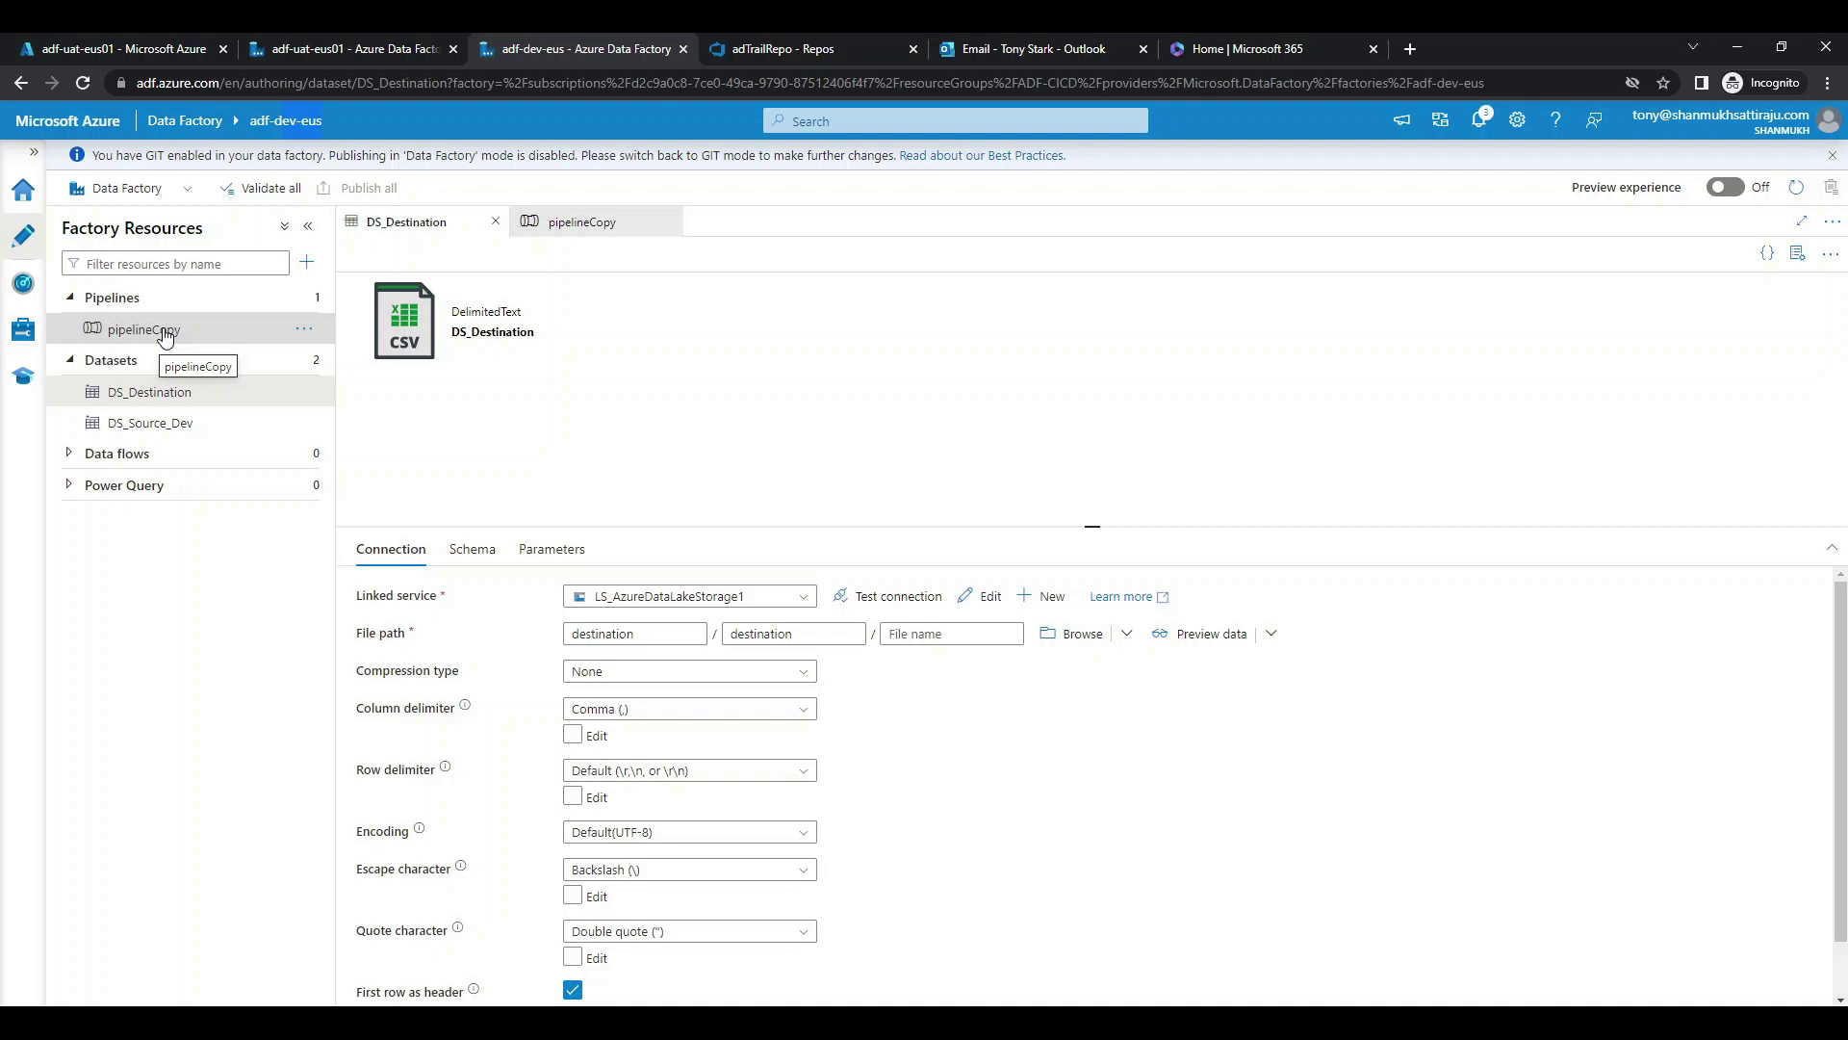
pyautogui.click(351, 41)
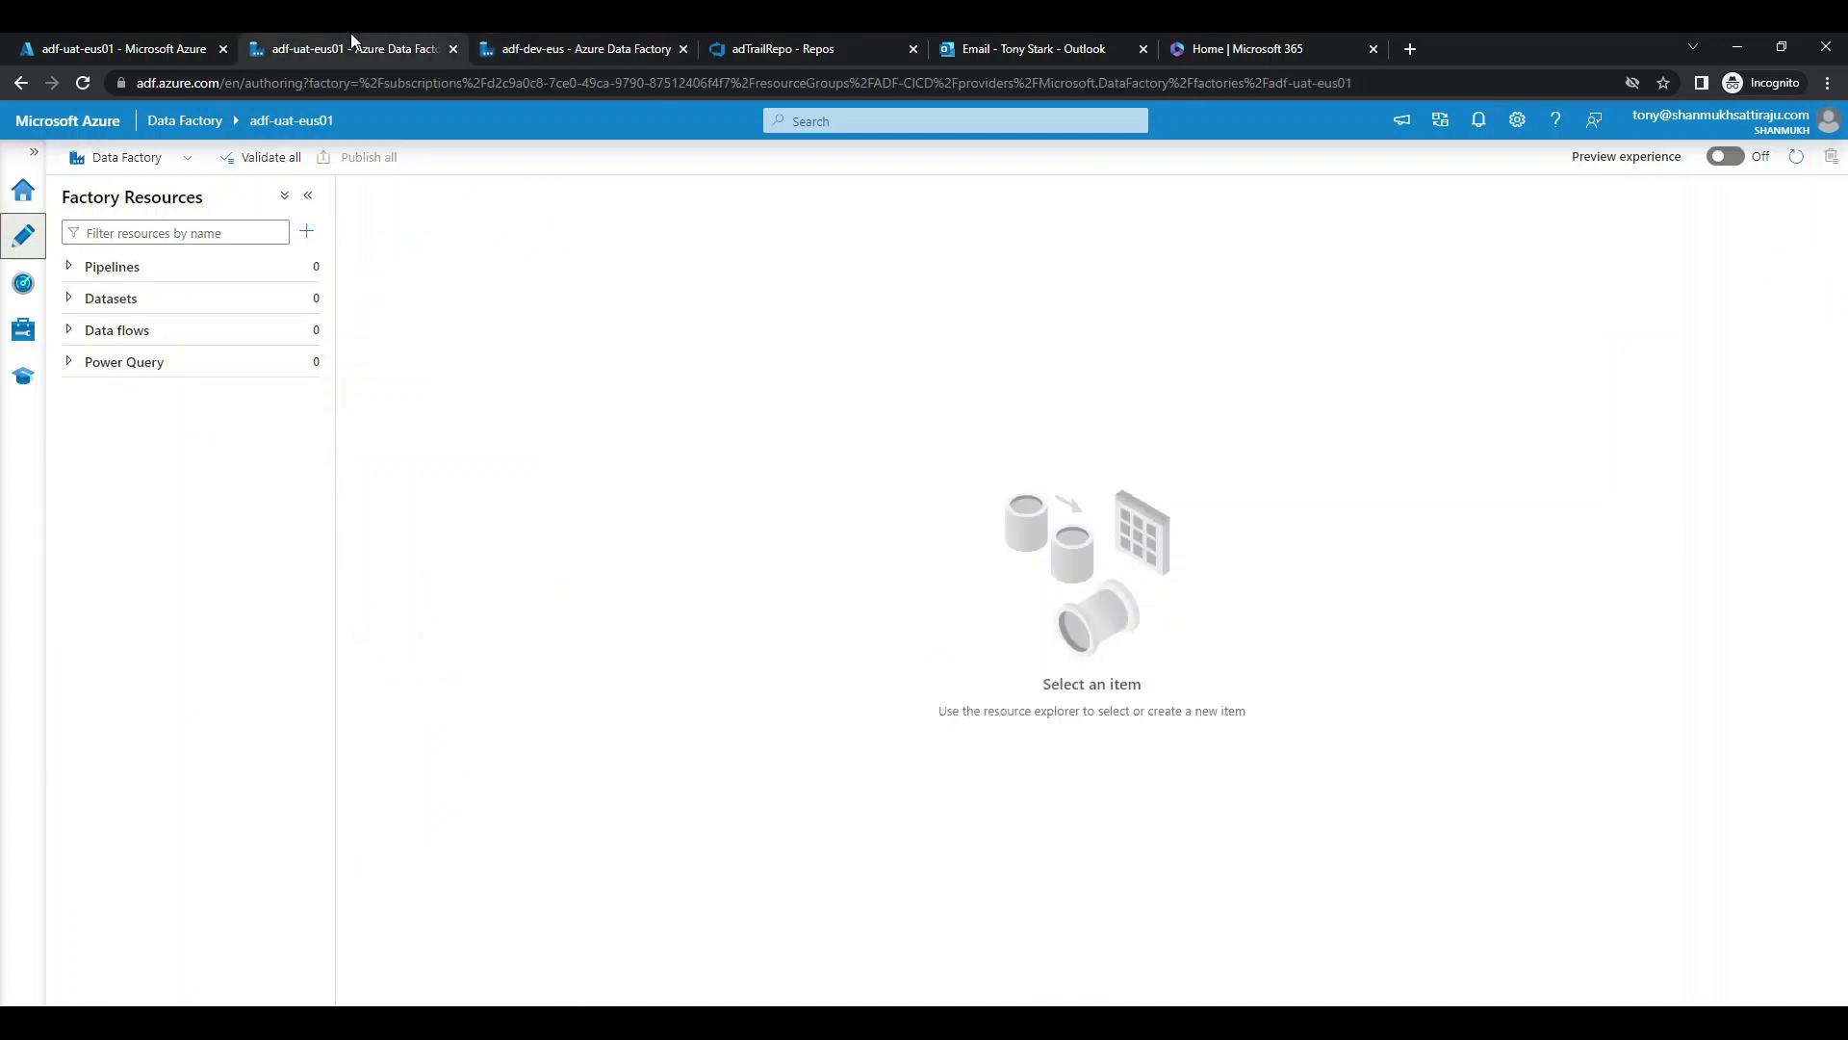
pyautogui.click(587, 37)
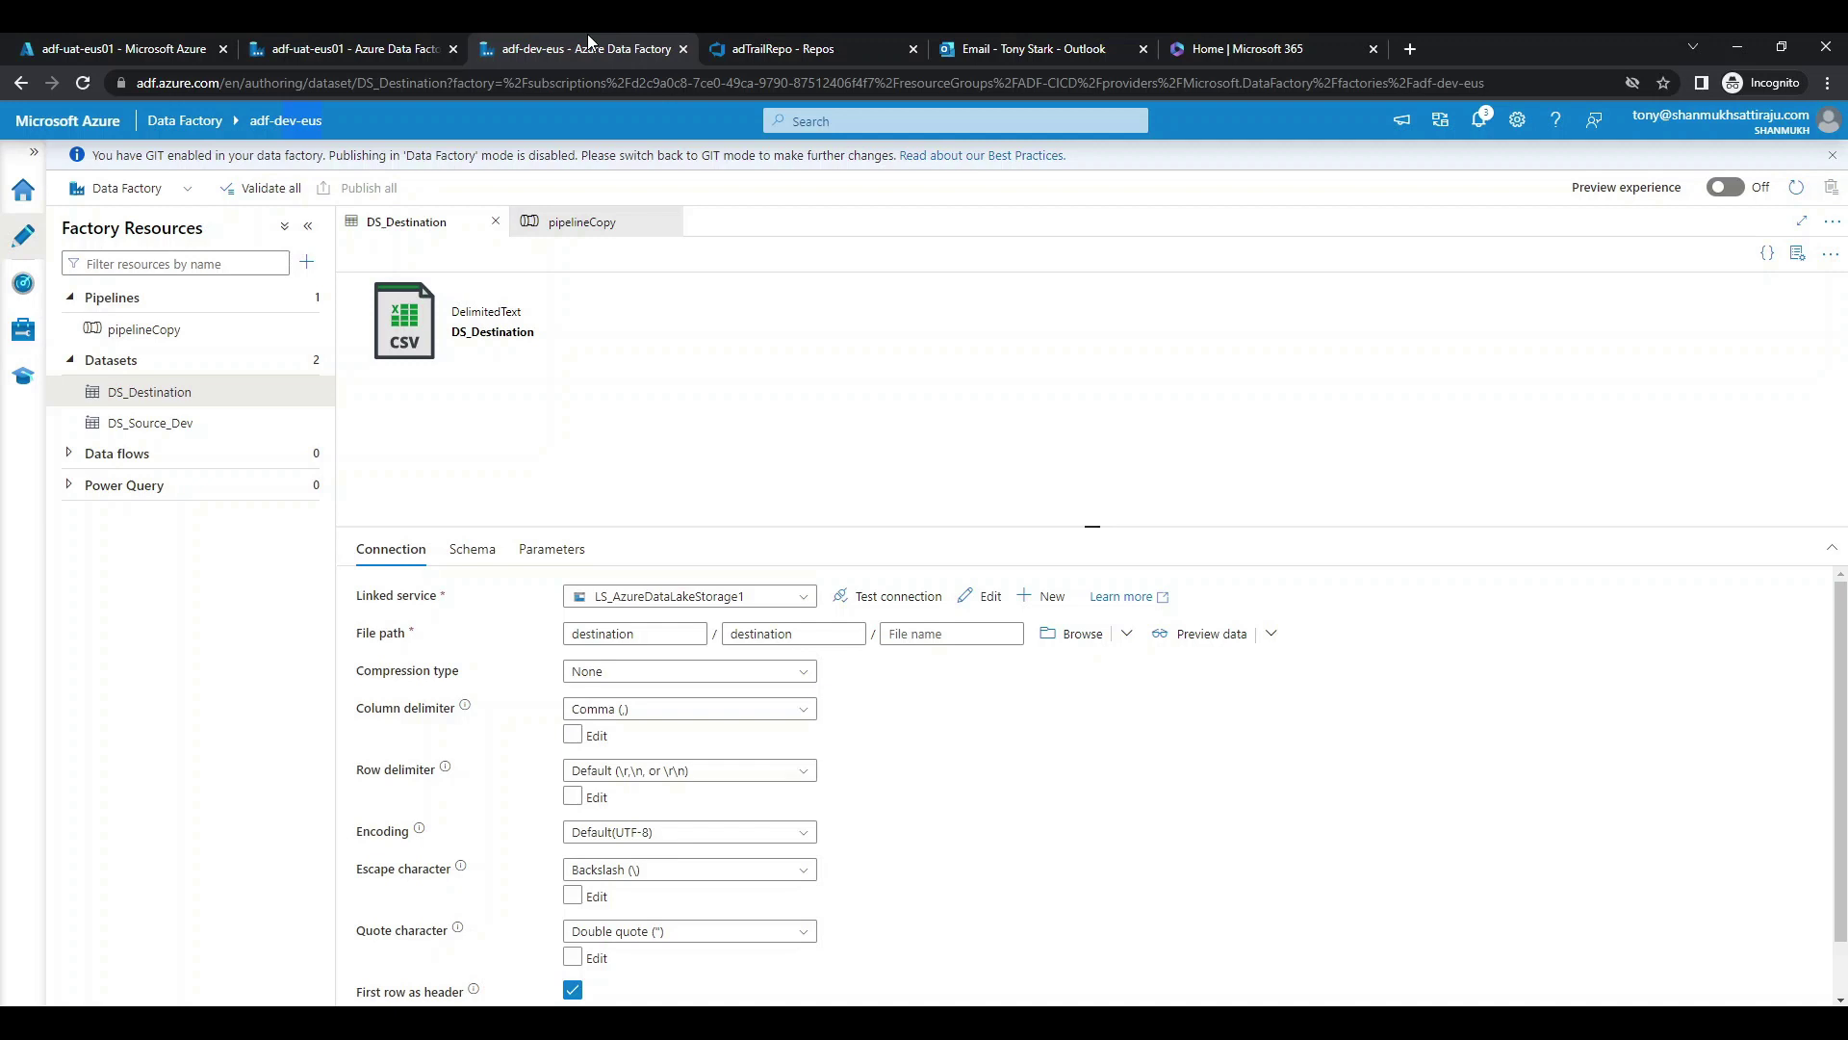
# Switch to the reviewer's Azure DevOps window and start a new release pipeline in the AdfTrail project.
pyautogui.click(352, 1022)
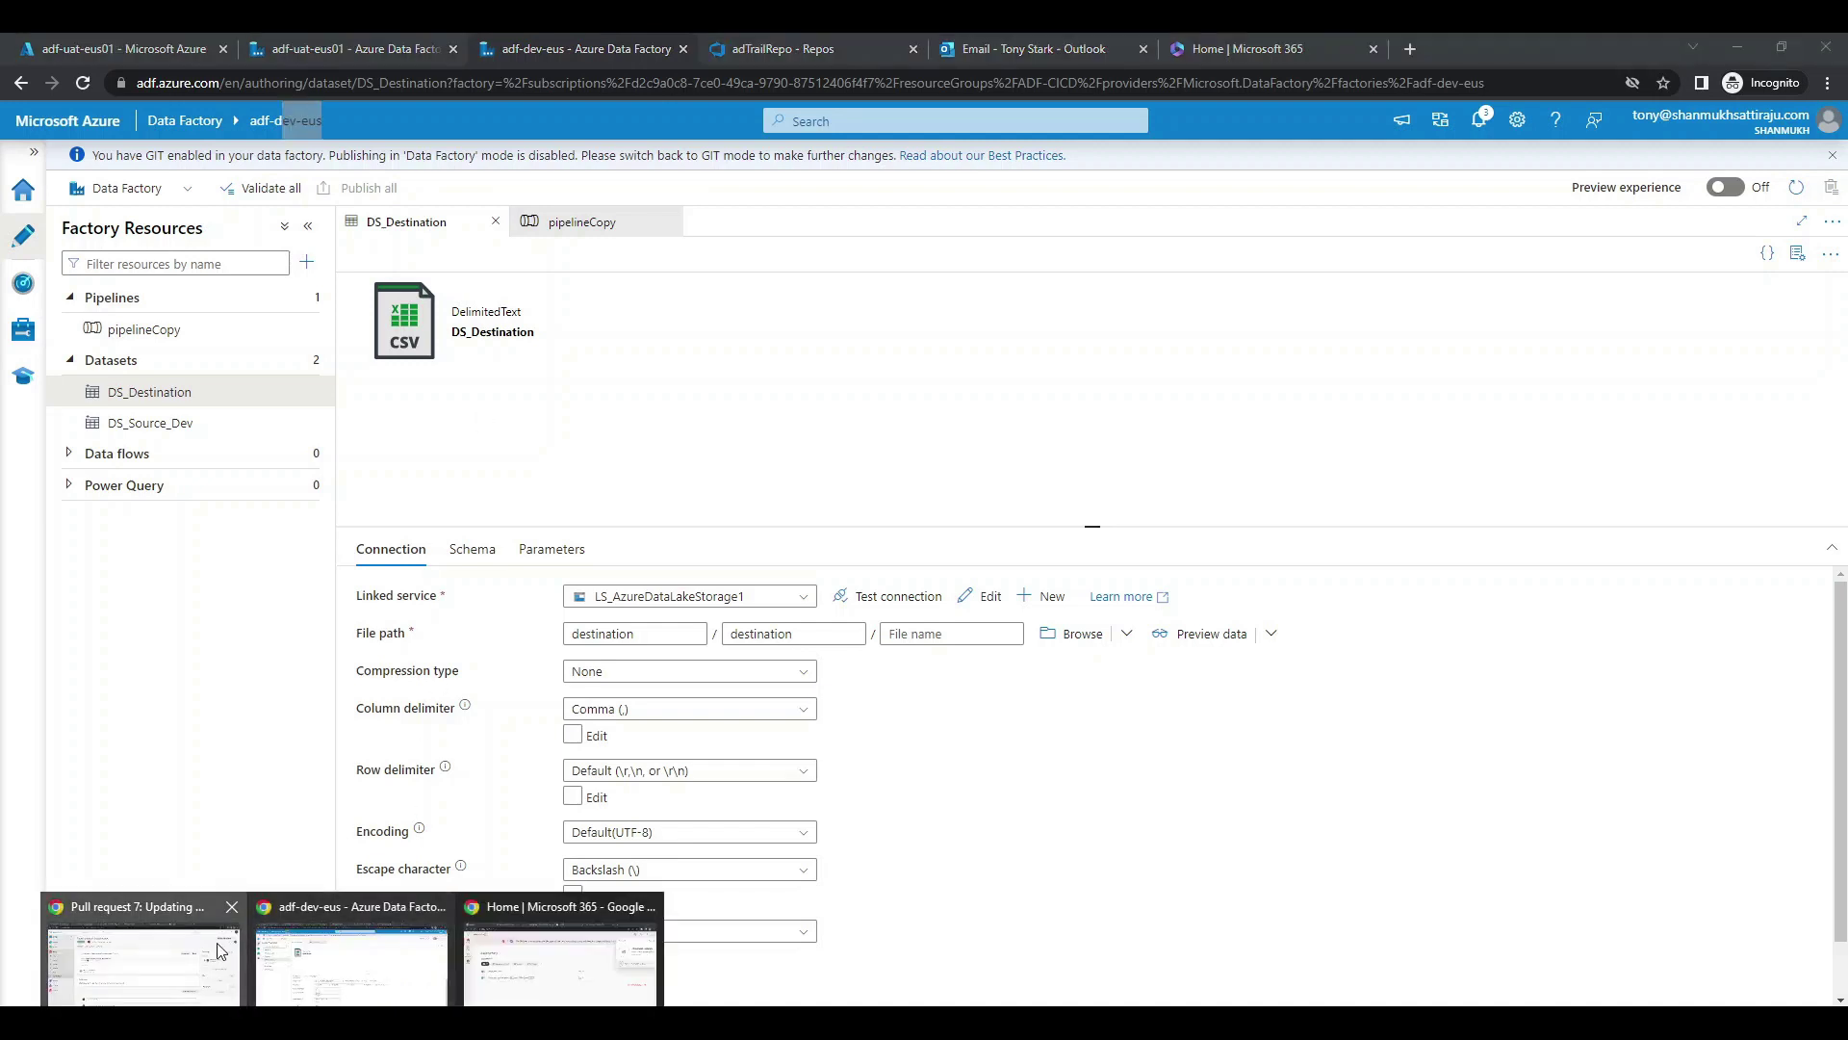
pyautogui.click(219, 951)
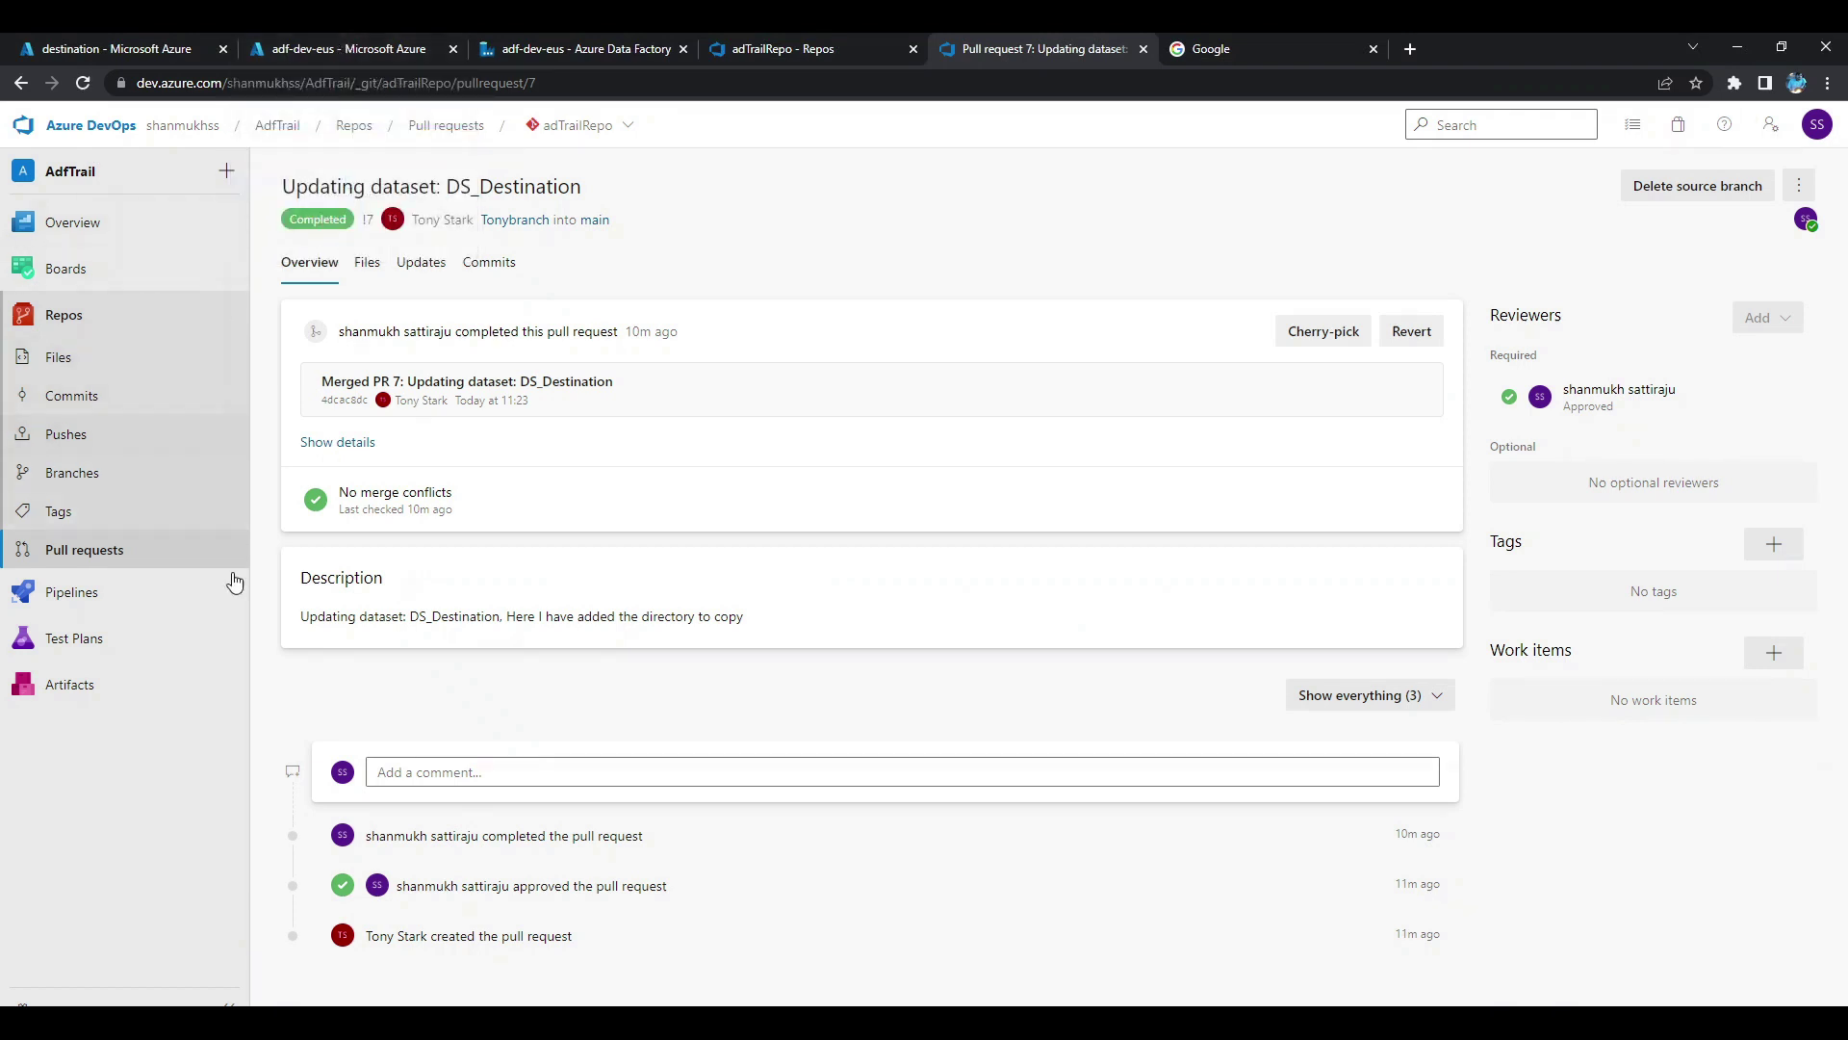
pyautogui.moveTo(133, 603)
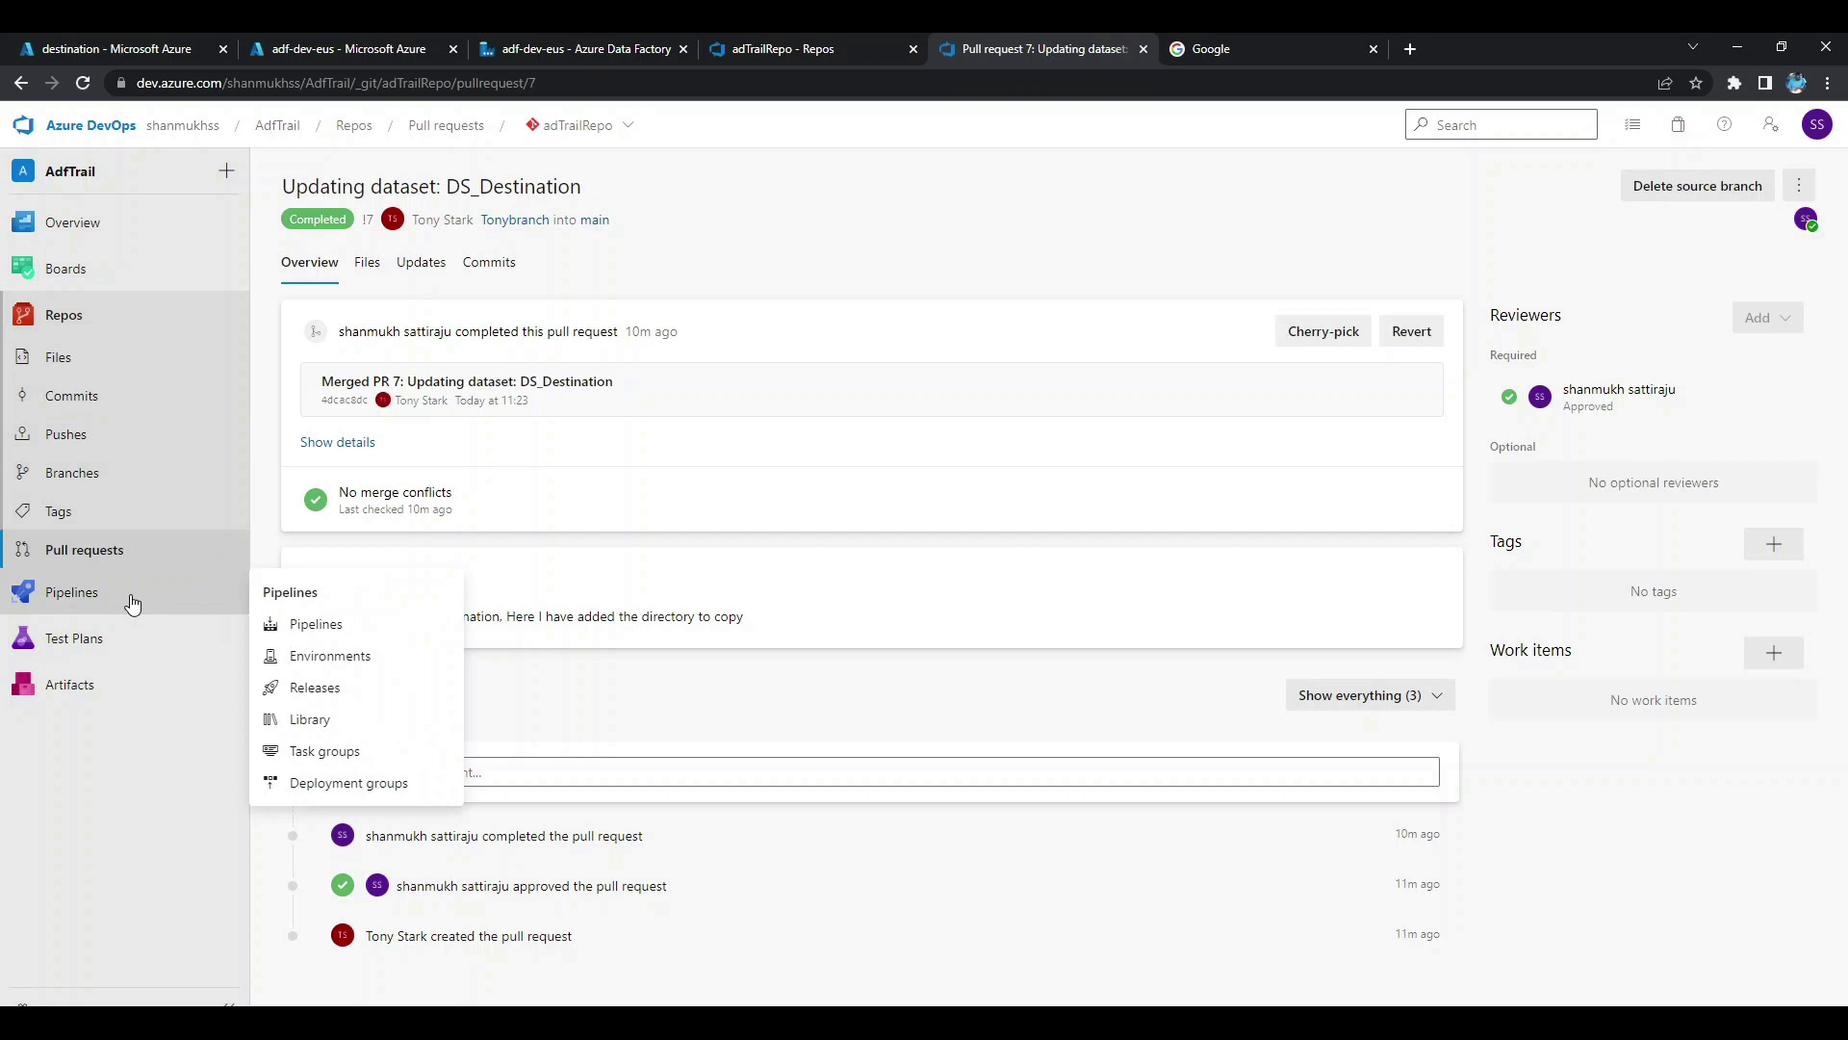
pyautogui.click(328, 704)
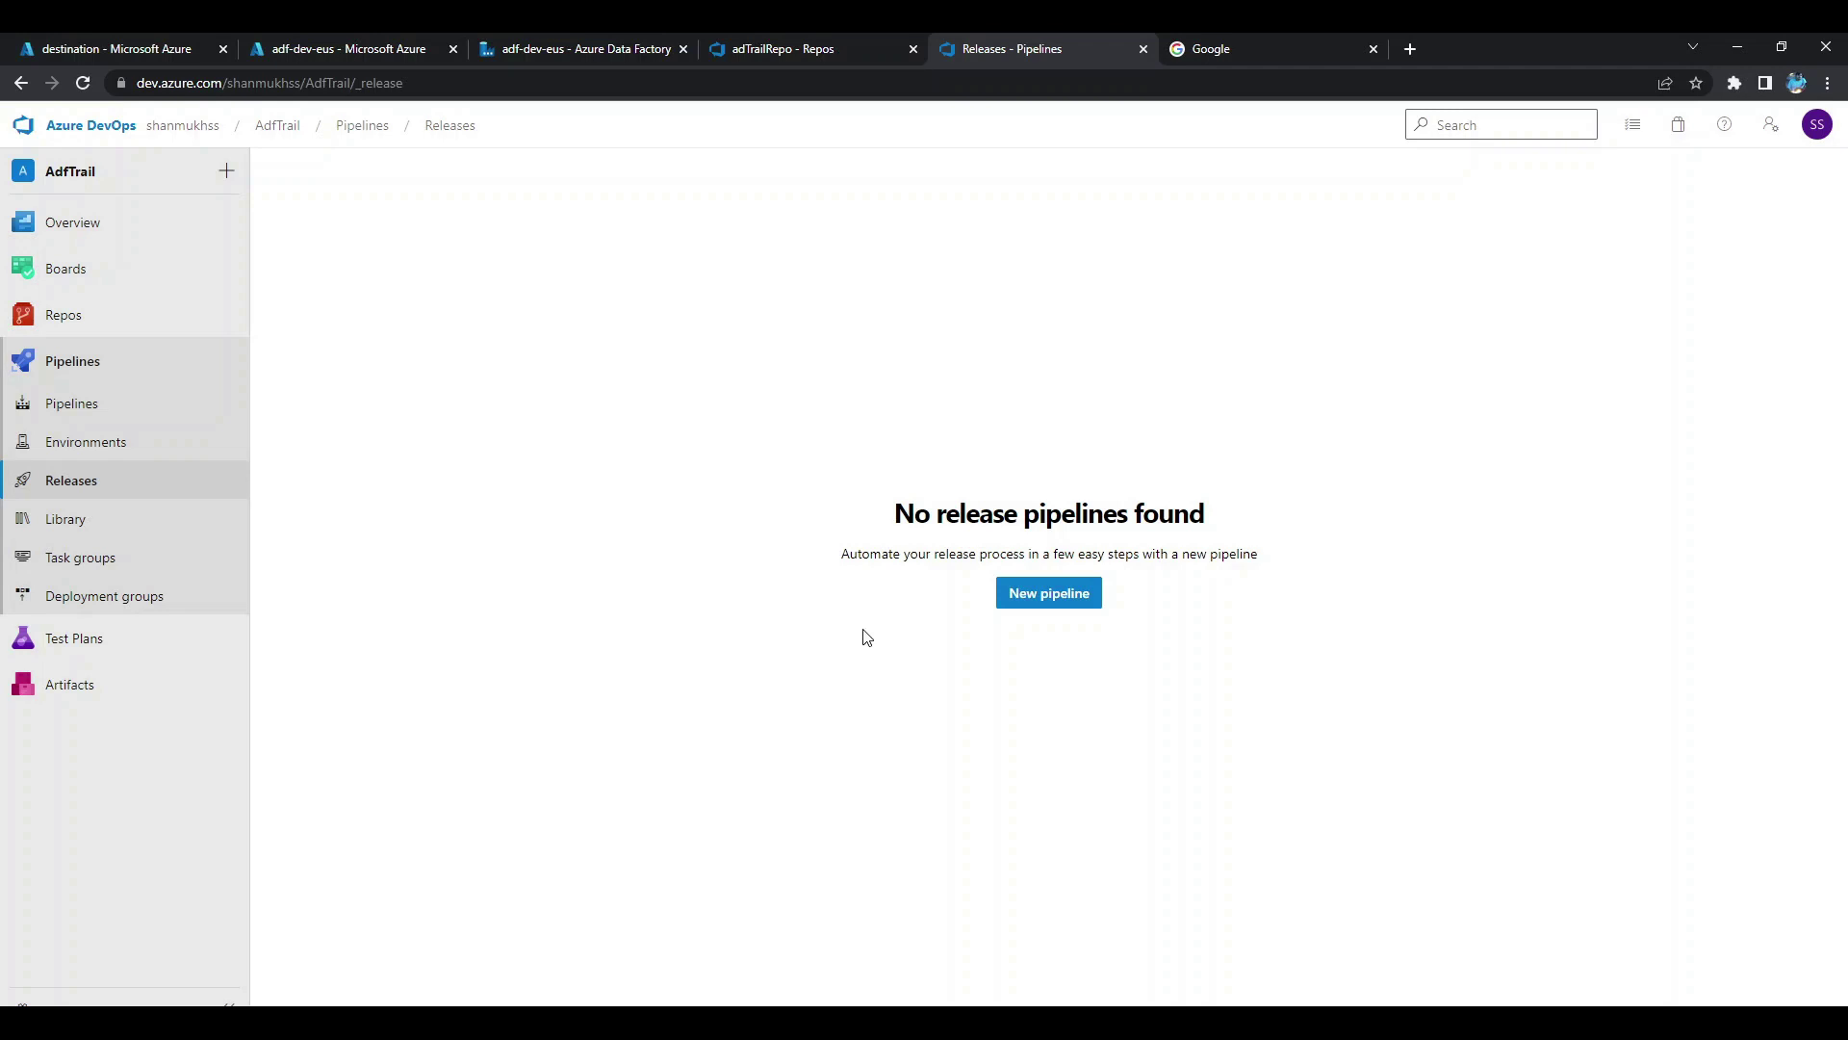
pyautogui.click(1026, 611)
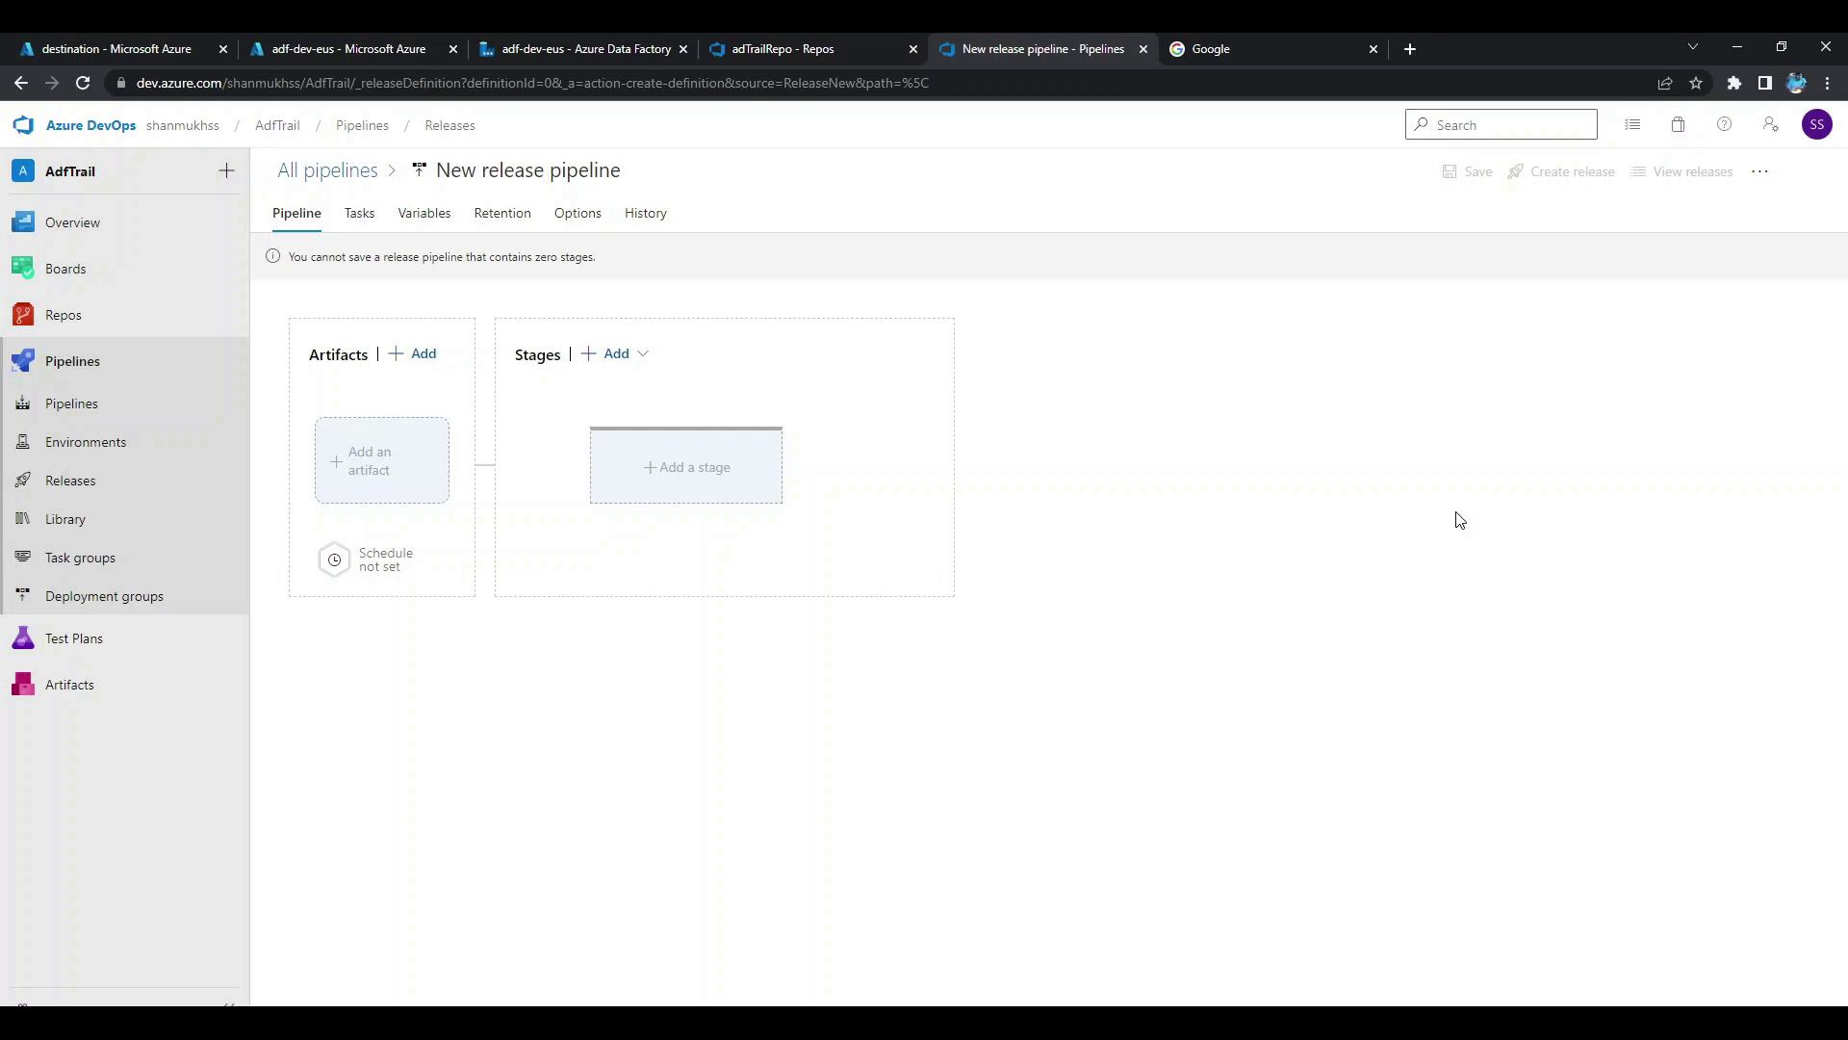
# Add an Azure Repos artifact from project AdfTrail, repository adTrailRepo, with adf_publish as the default branch.
pyautogui.click(373, 478)
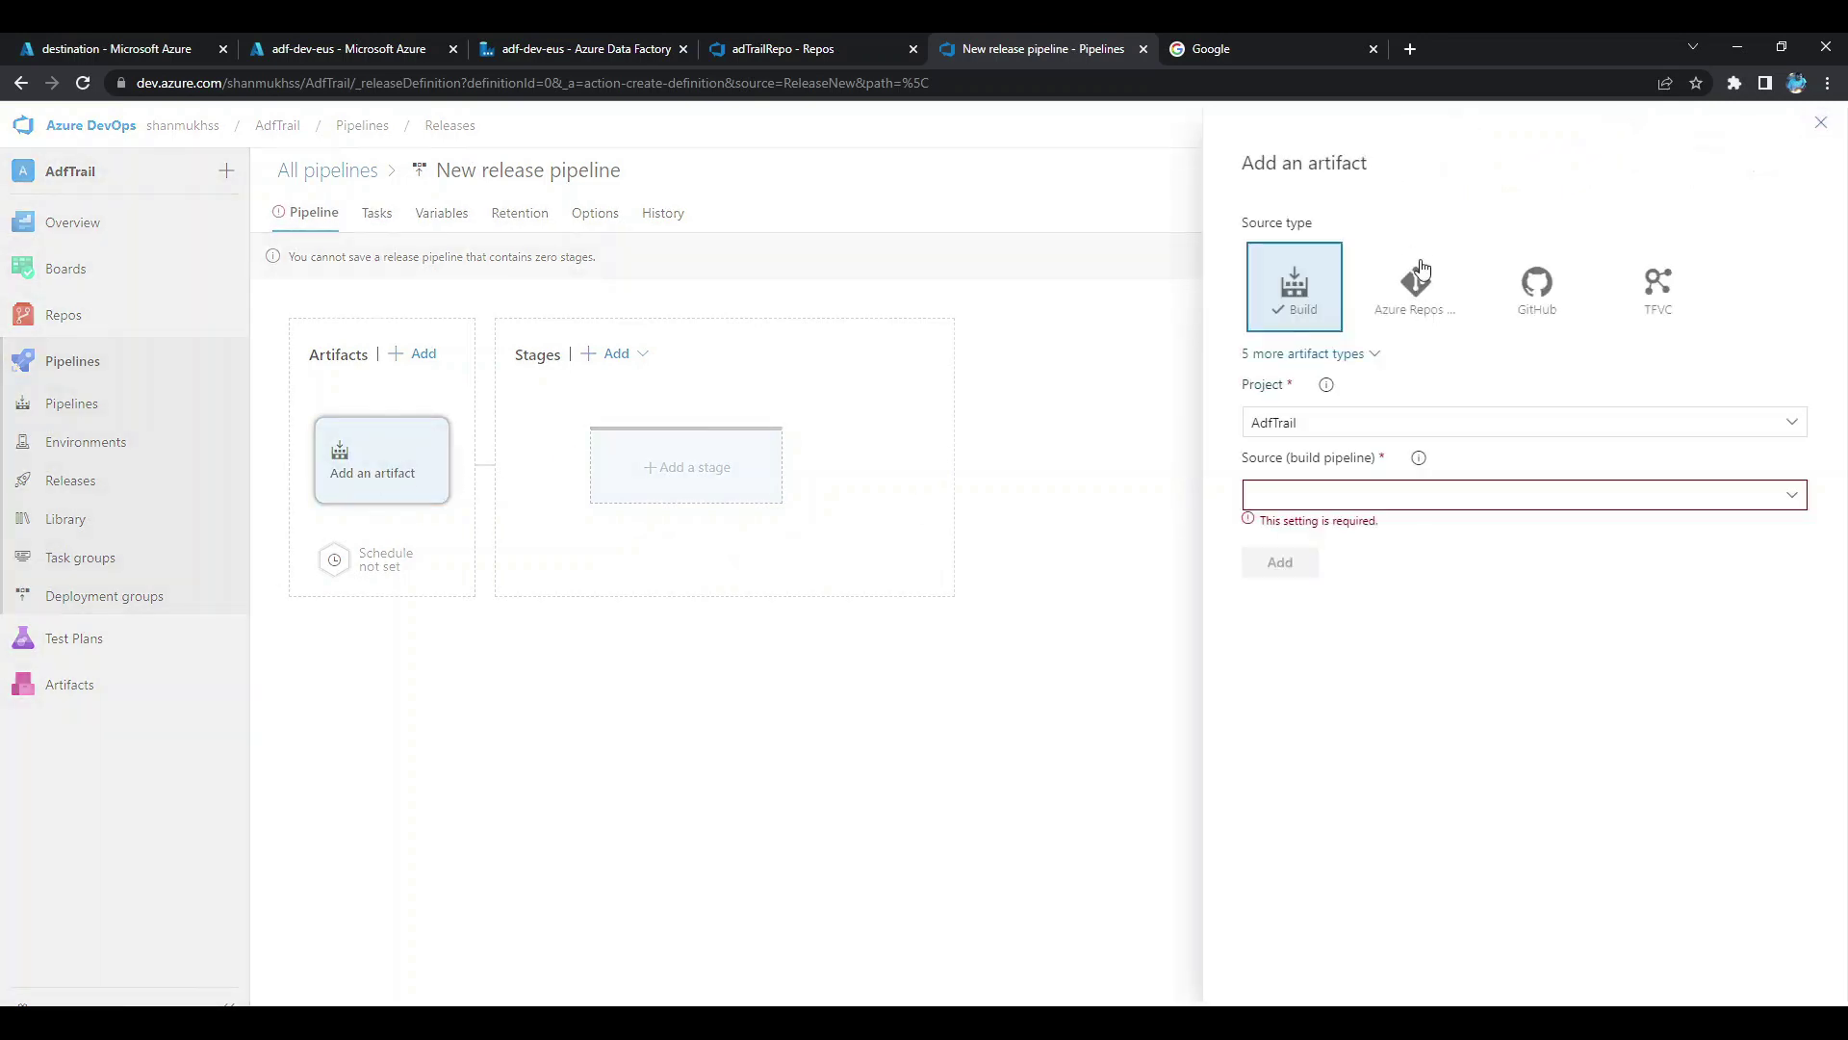
pyautogui.click(1422, 326)
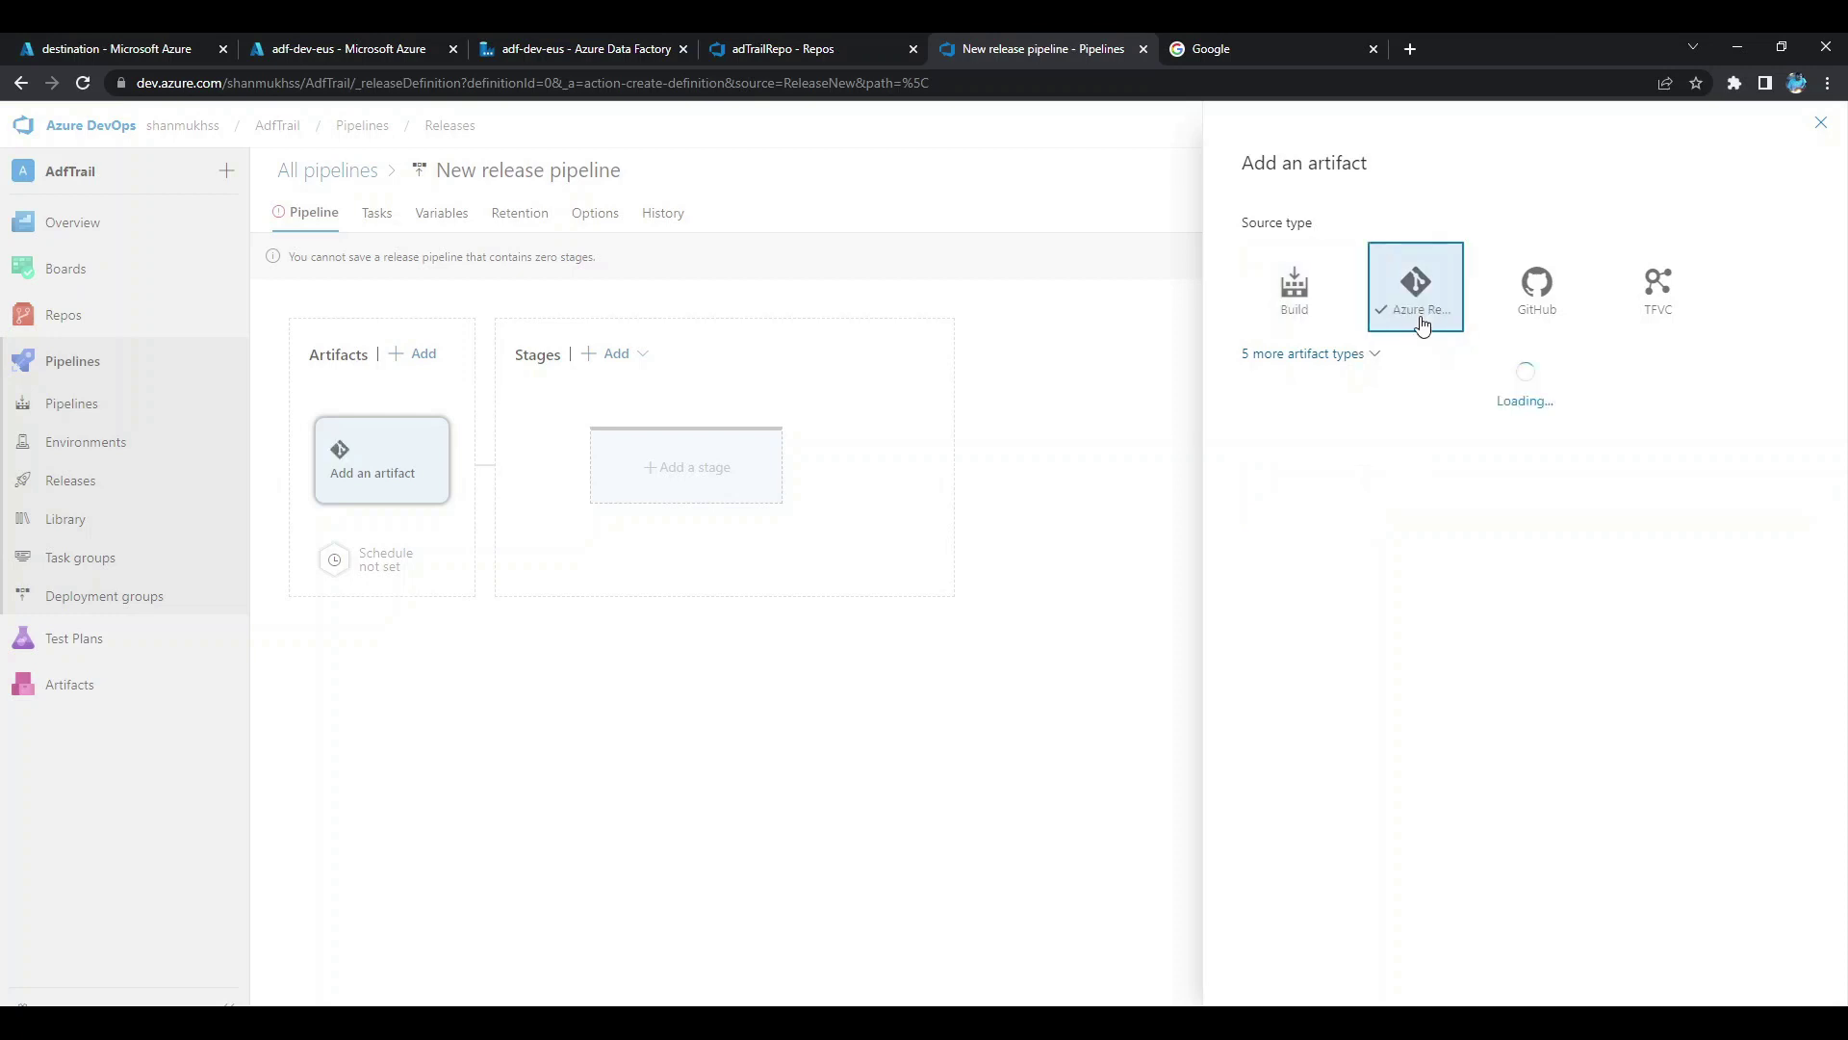
pyautogui.click(1796, 424)
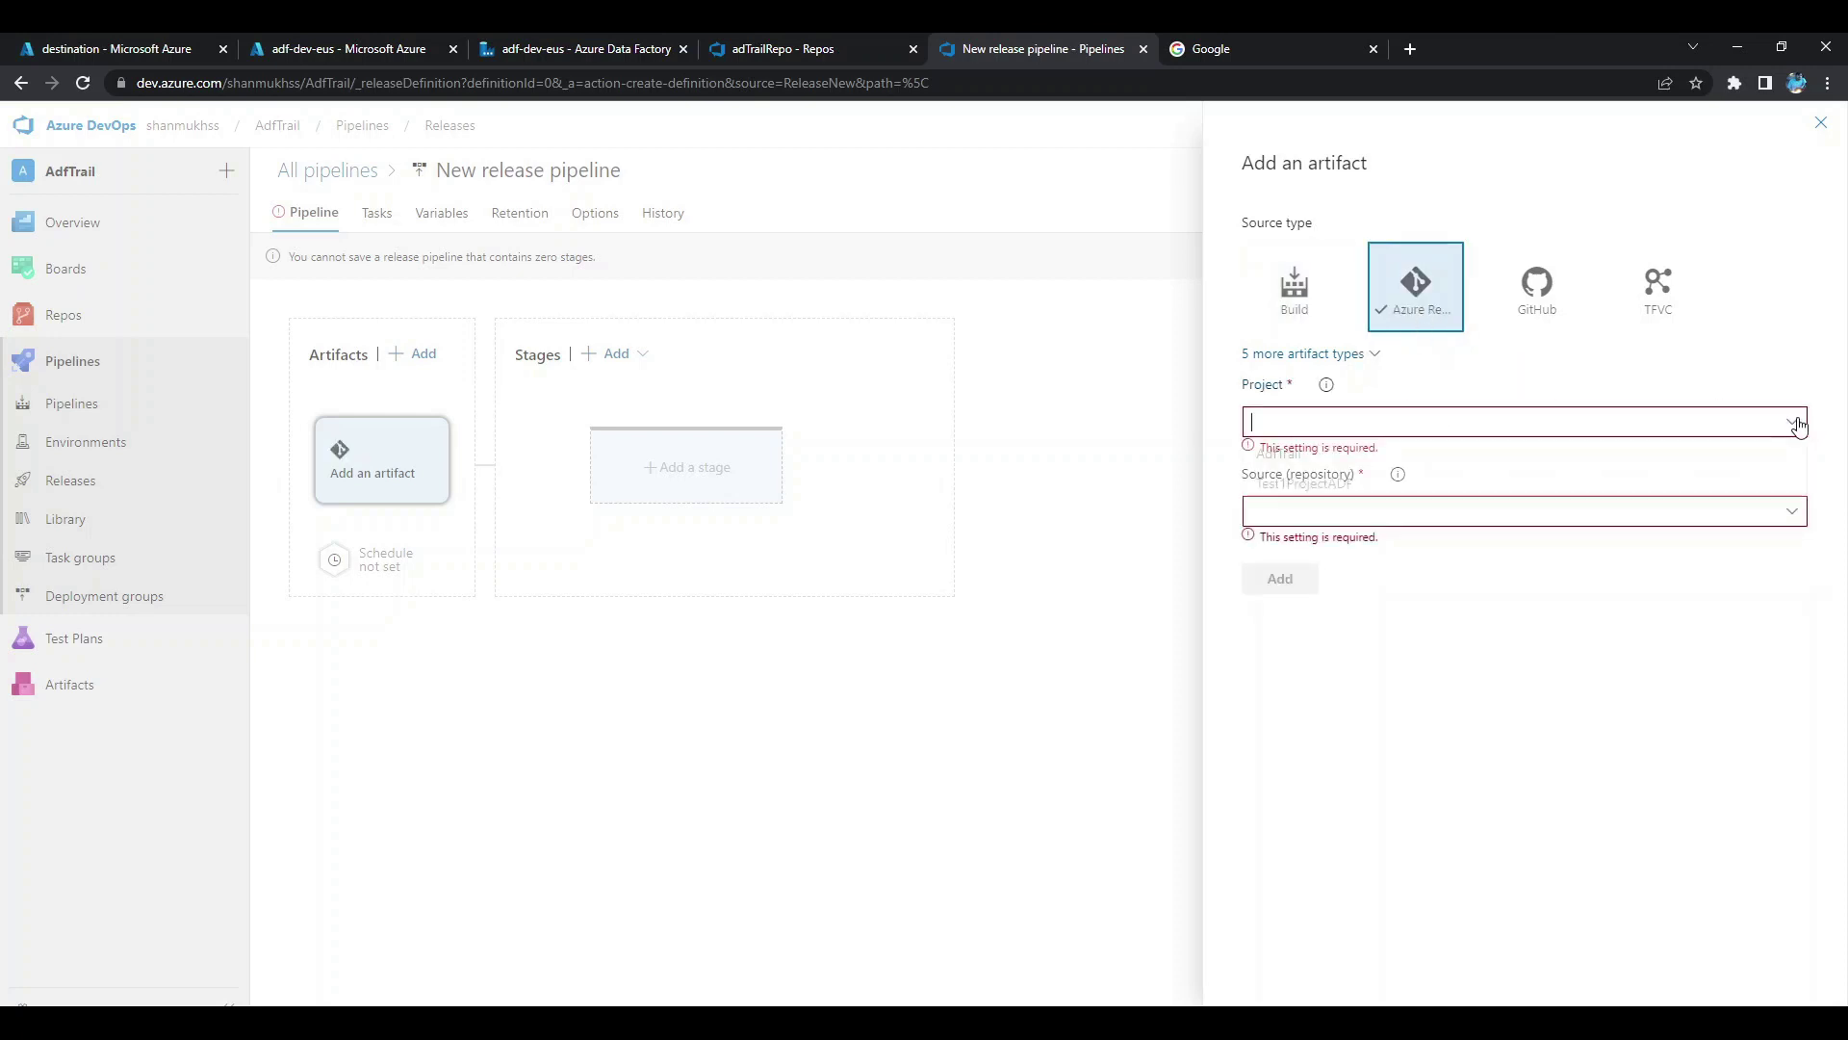
pyautogui.click(1569, 458)
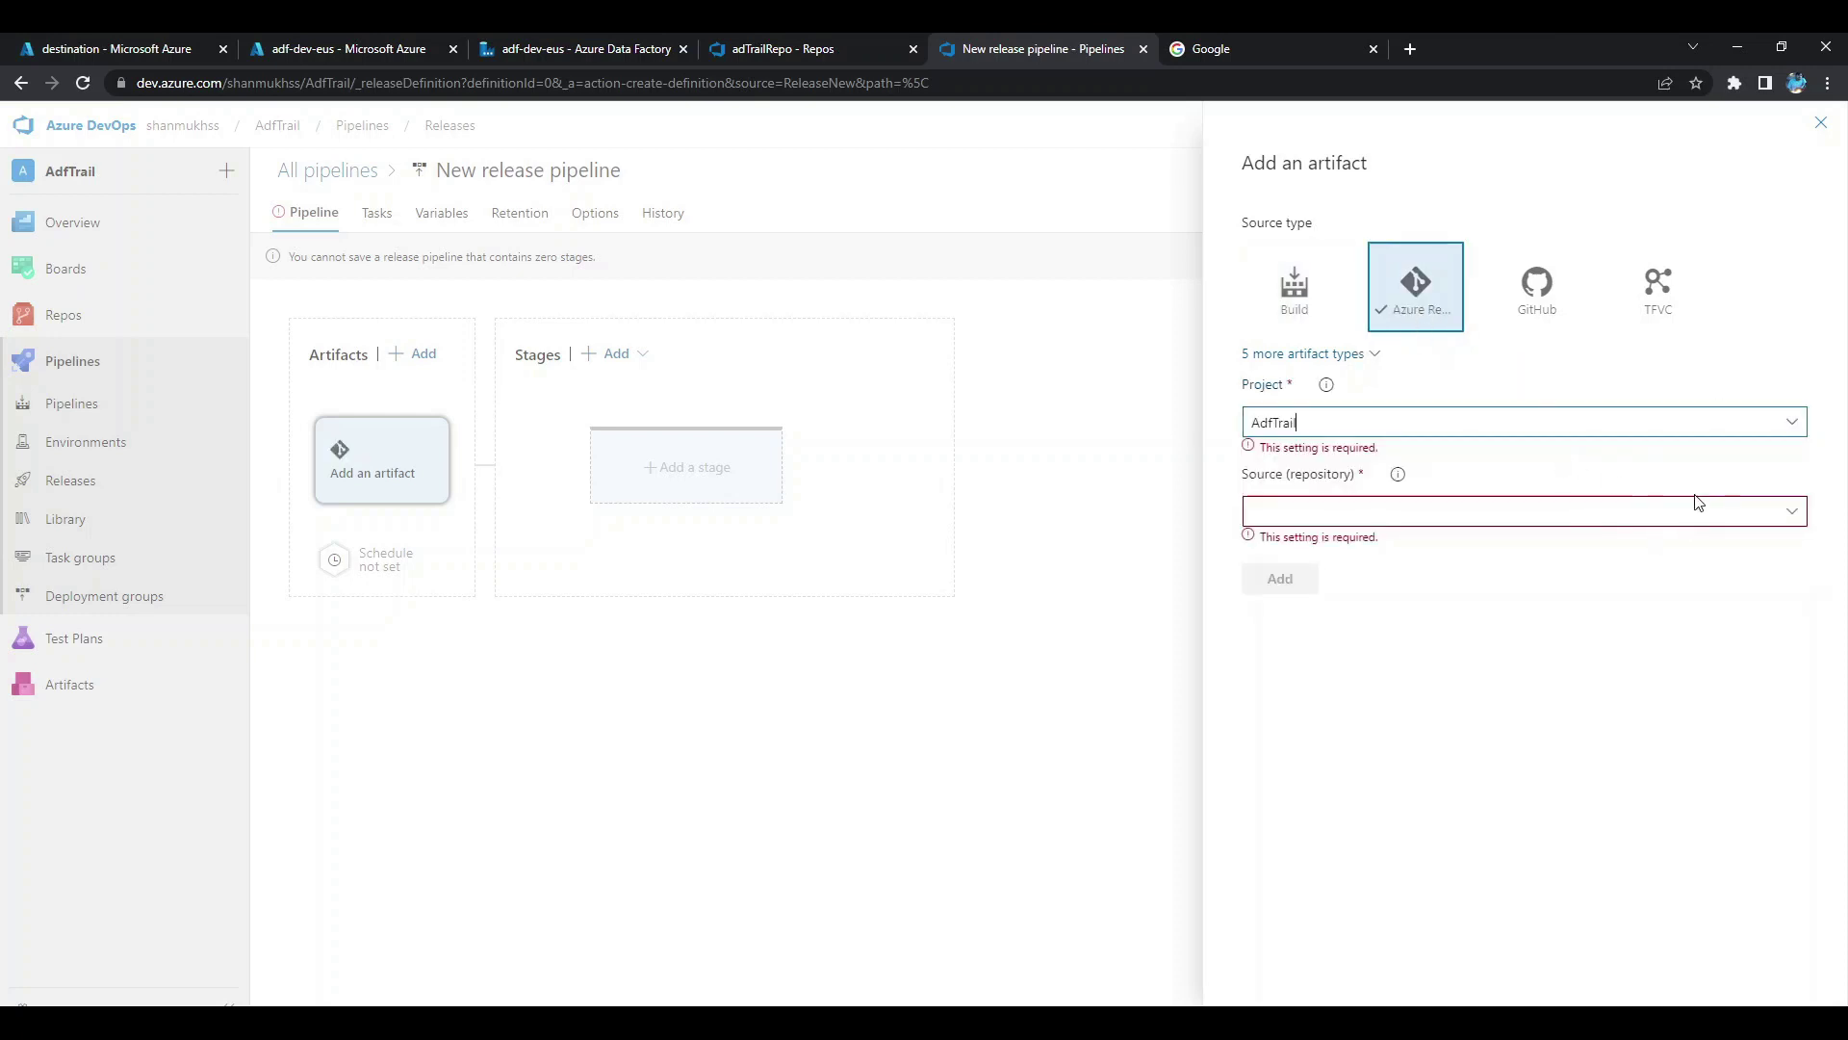
pyautogui.click(1792, 498)
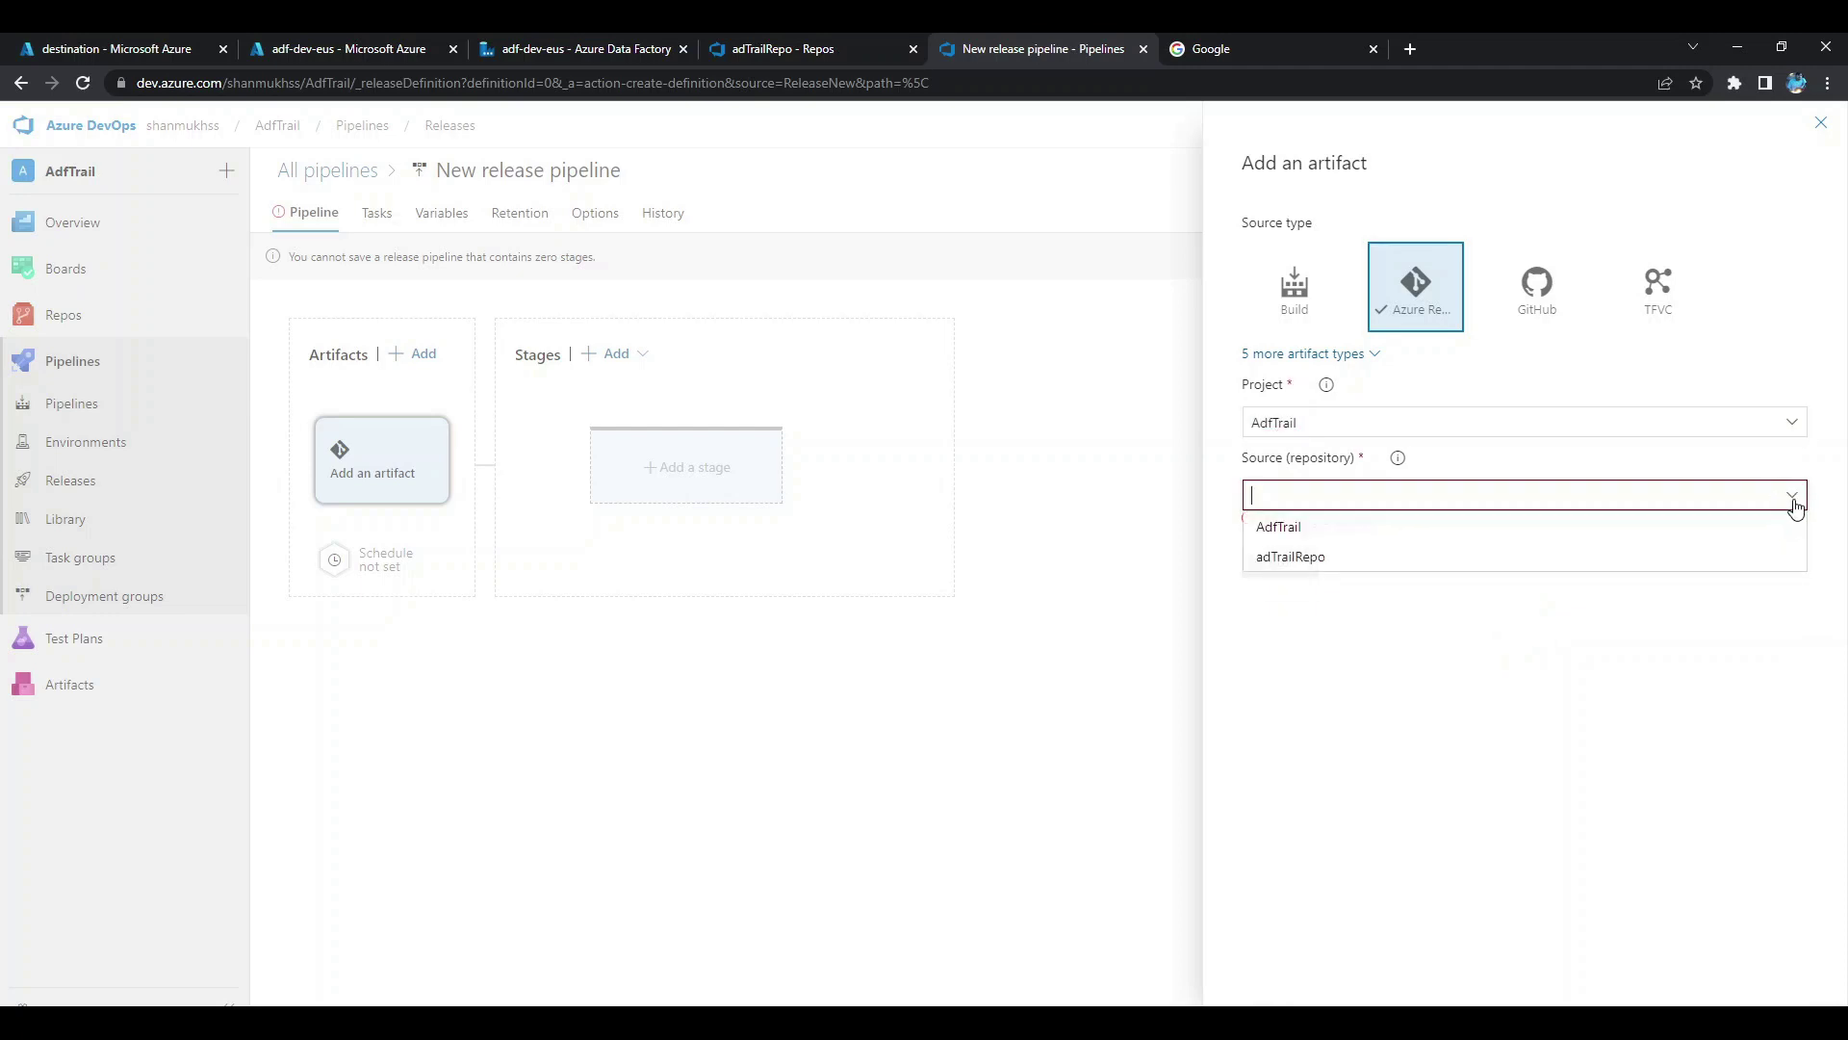
pyautogui.click(1708, 559)
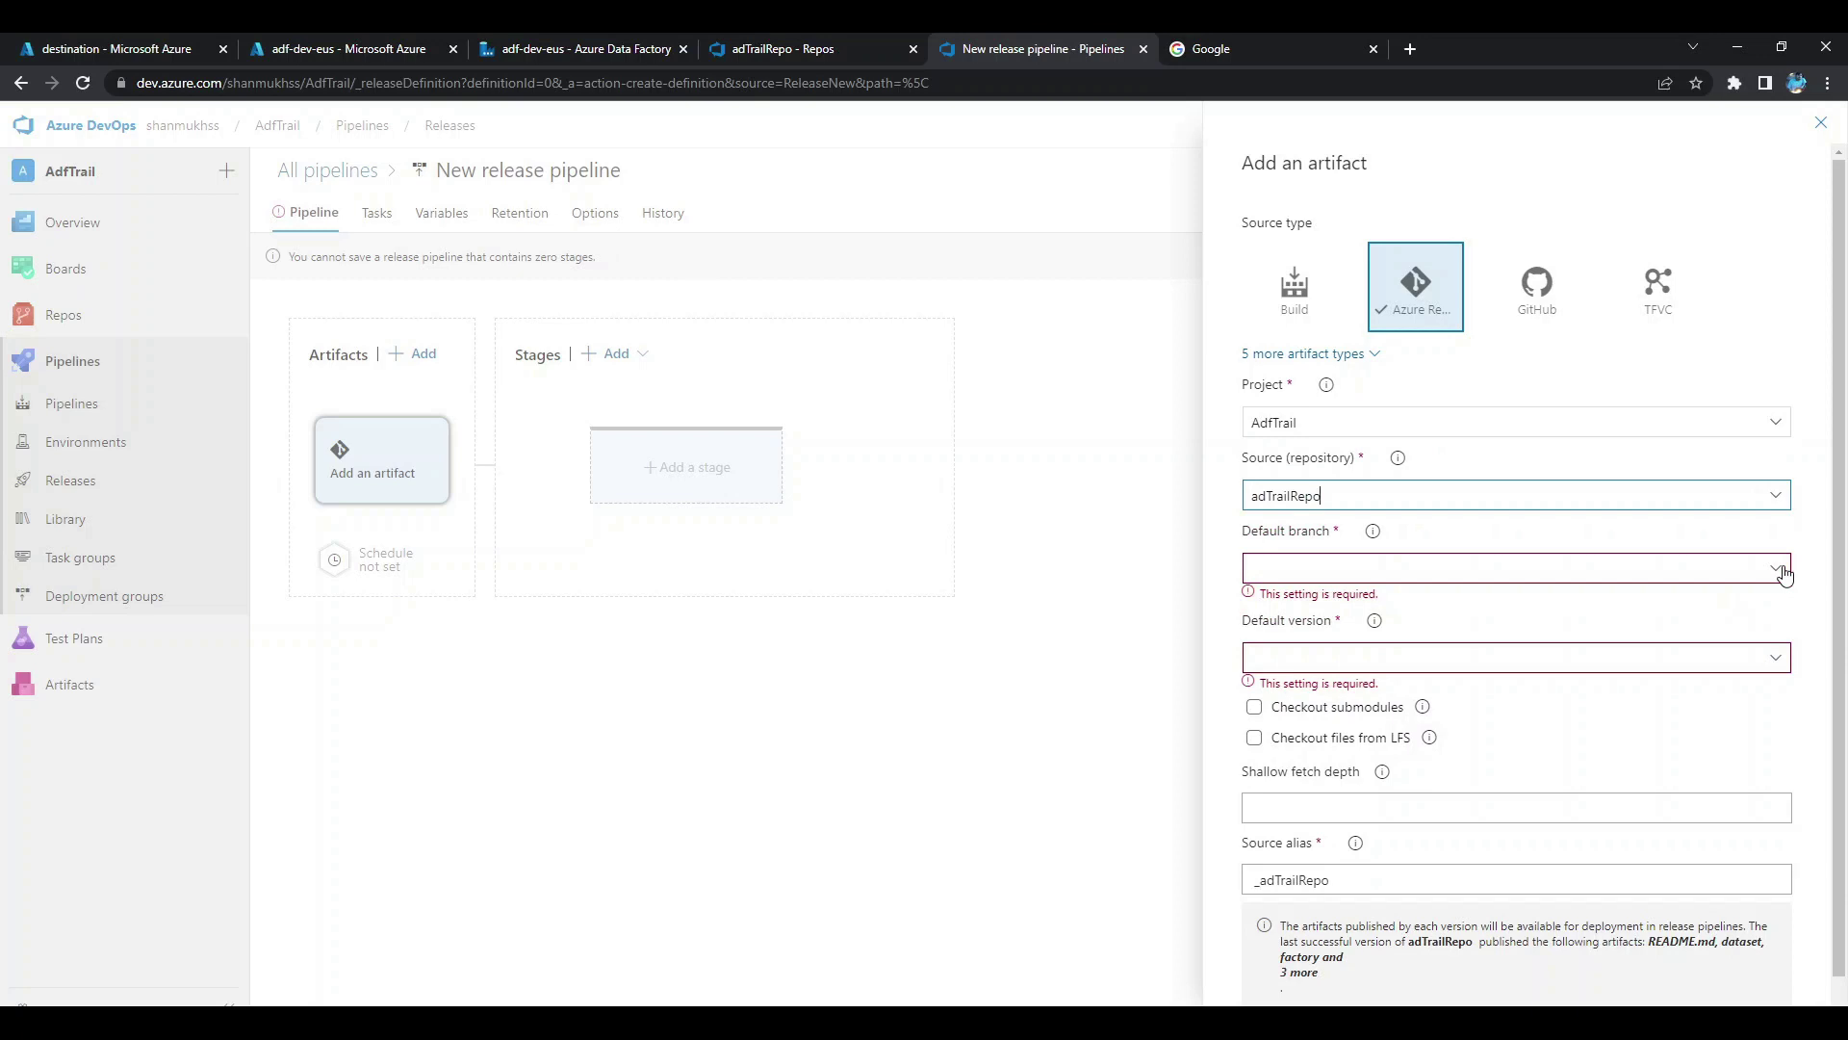
pyautogui.click(1783, 574)
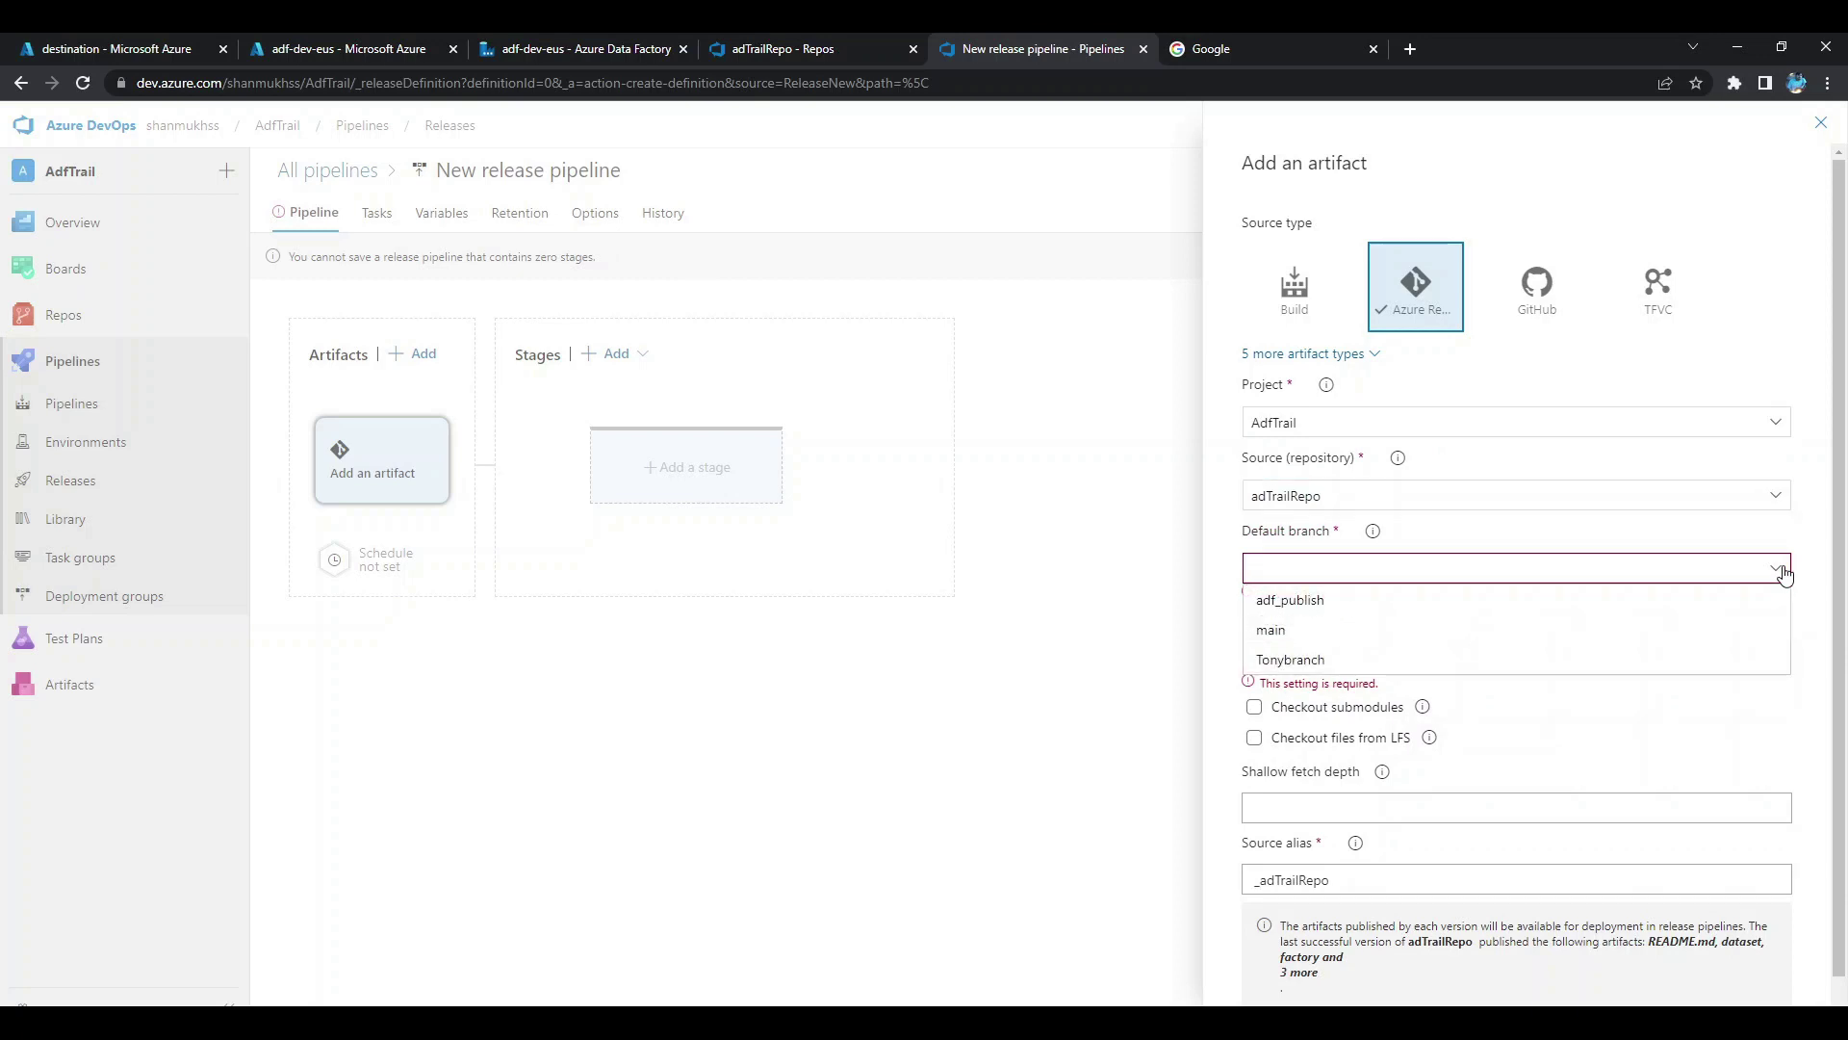
pyautogui.click(1301, 601)
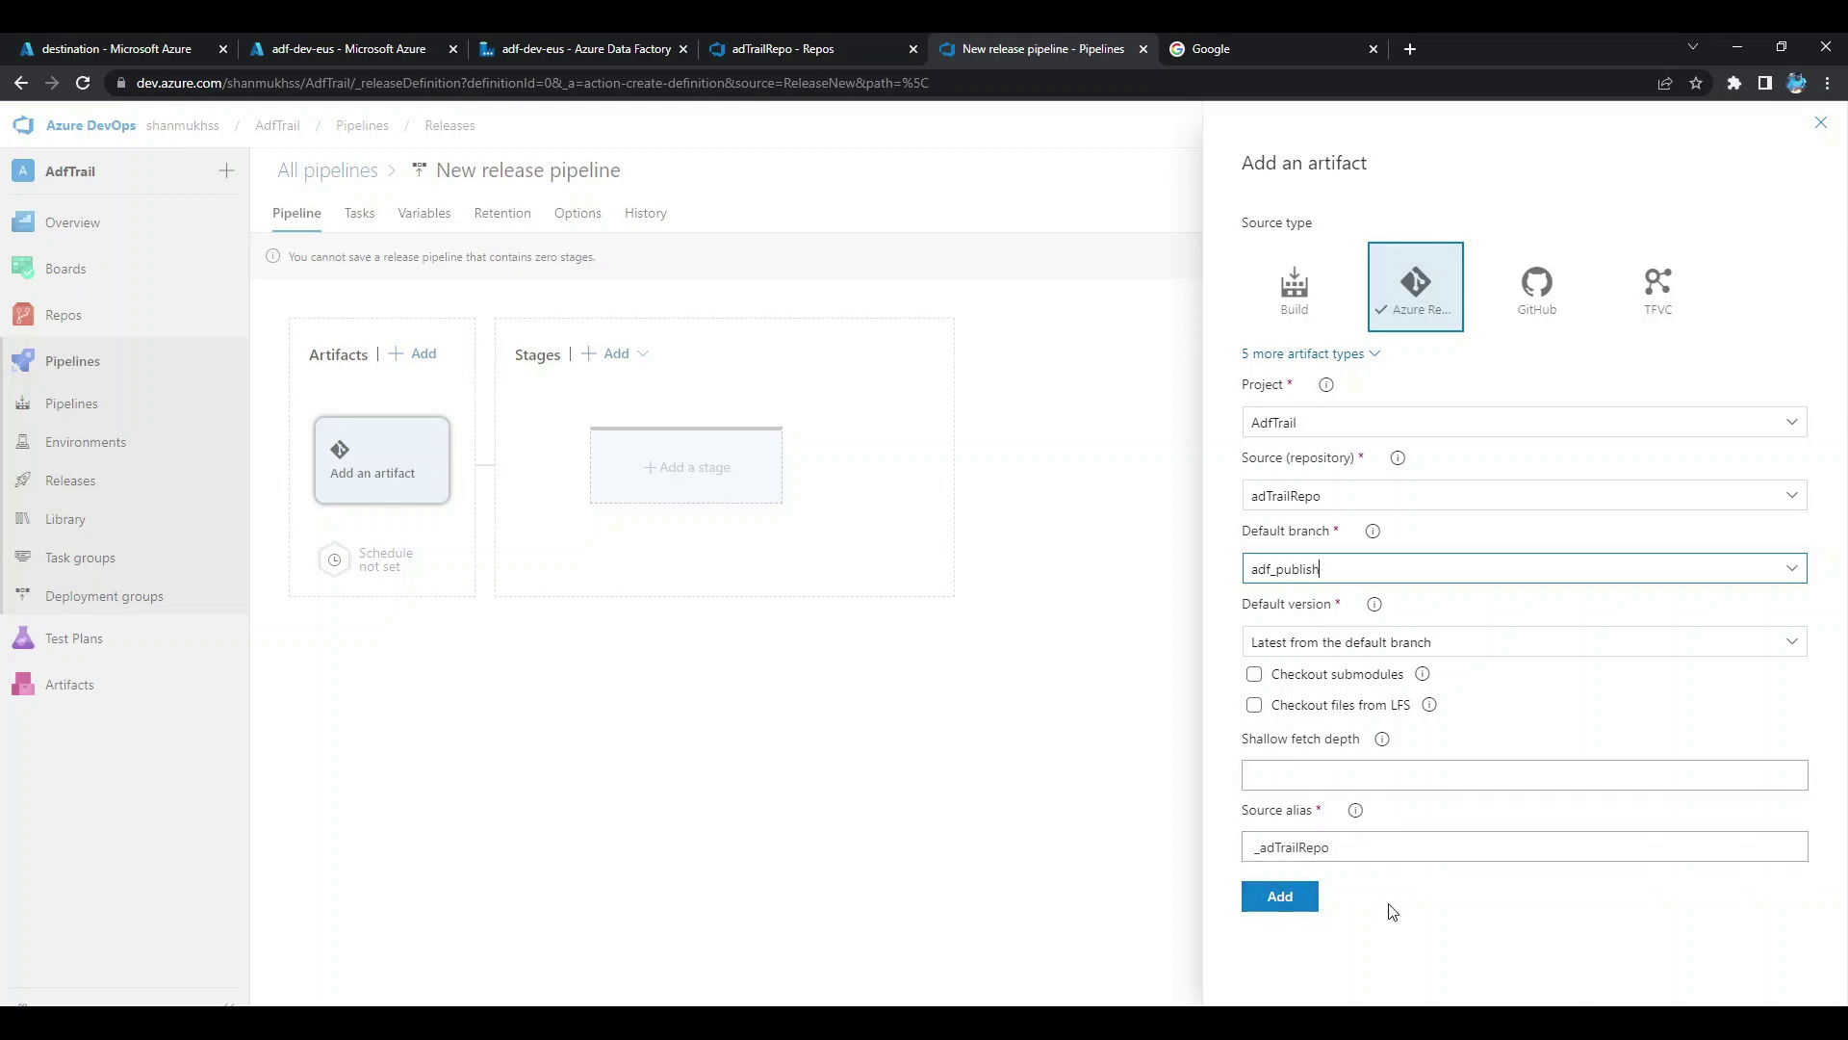
pyautogui.click(1303, 900)
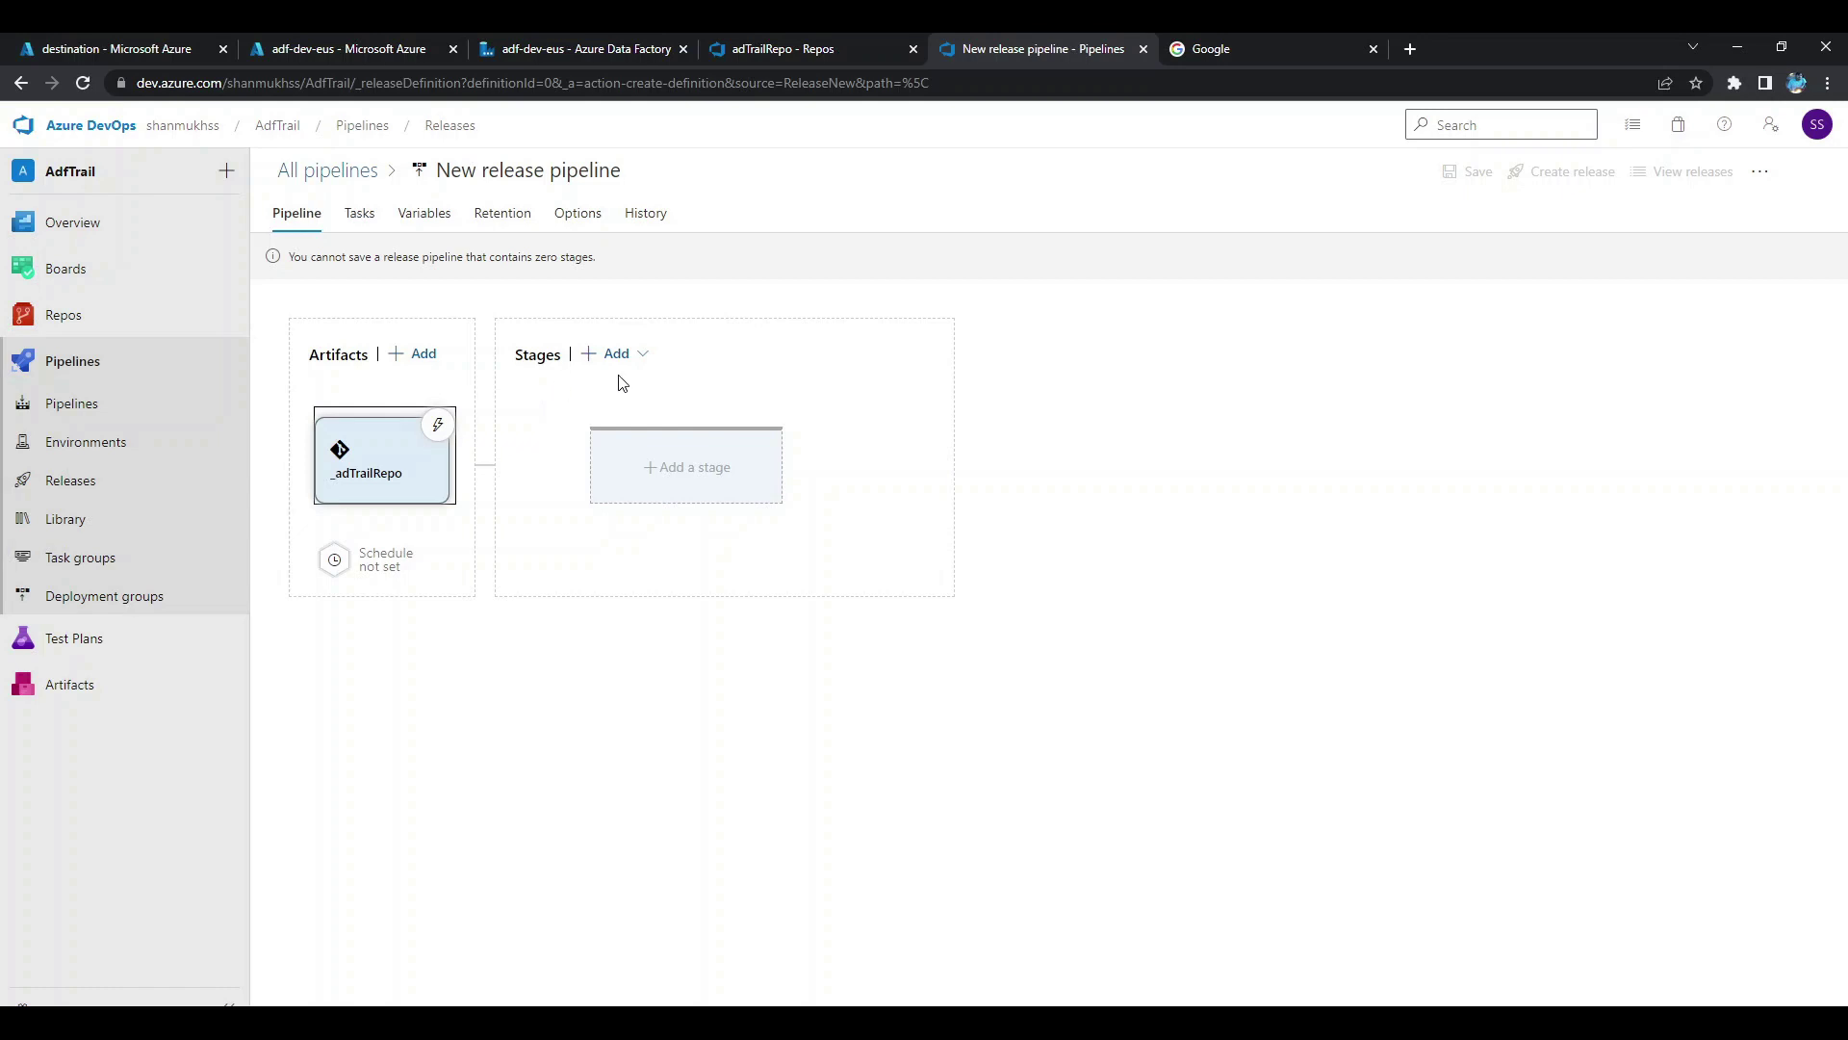
# Add a stage based on an empty job and name it UAT.
pyautogui.click(680, 451)
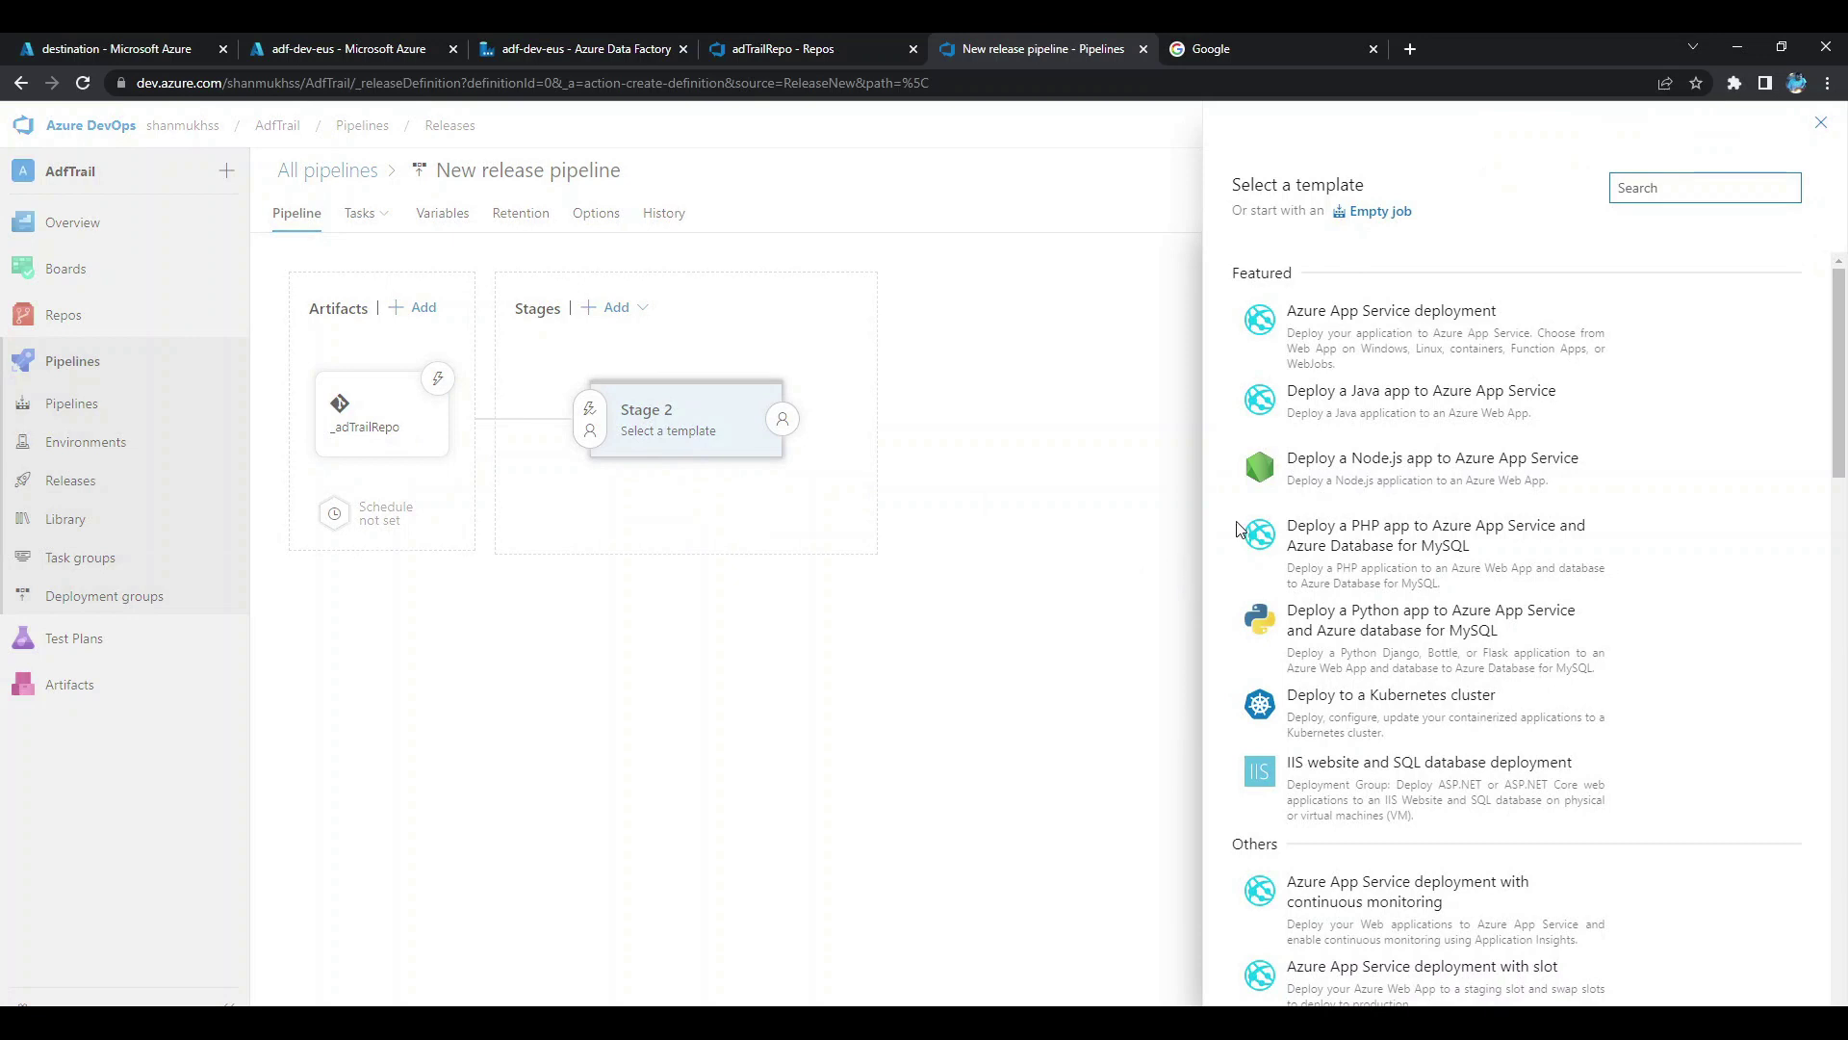
pyautogui.click(1393, 214)
pyautogui.doubleClick(1317, 425)
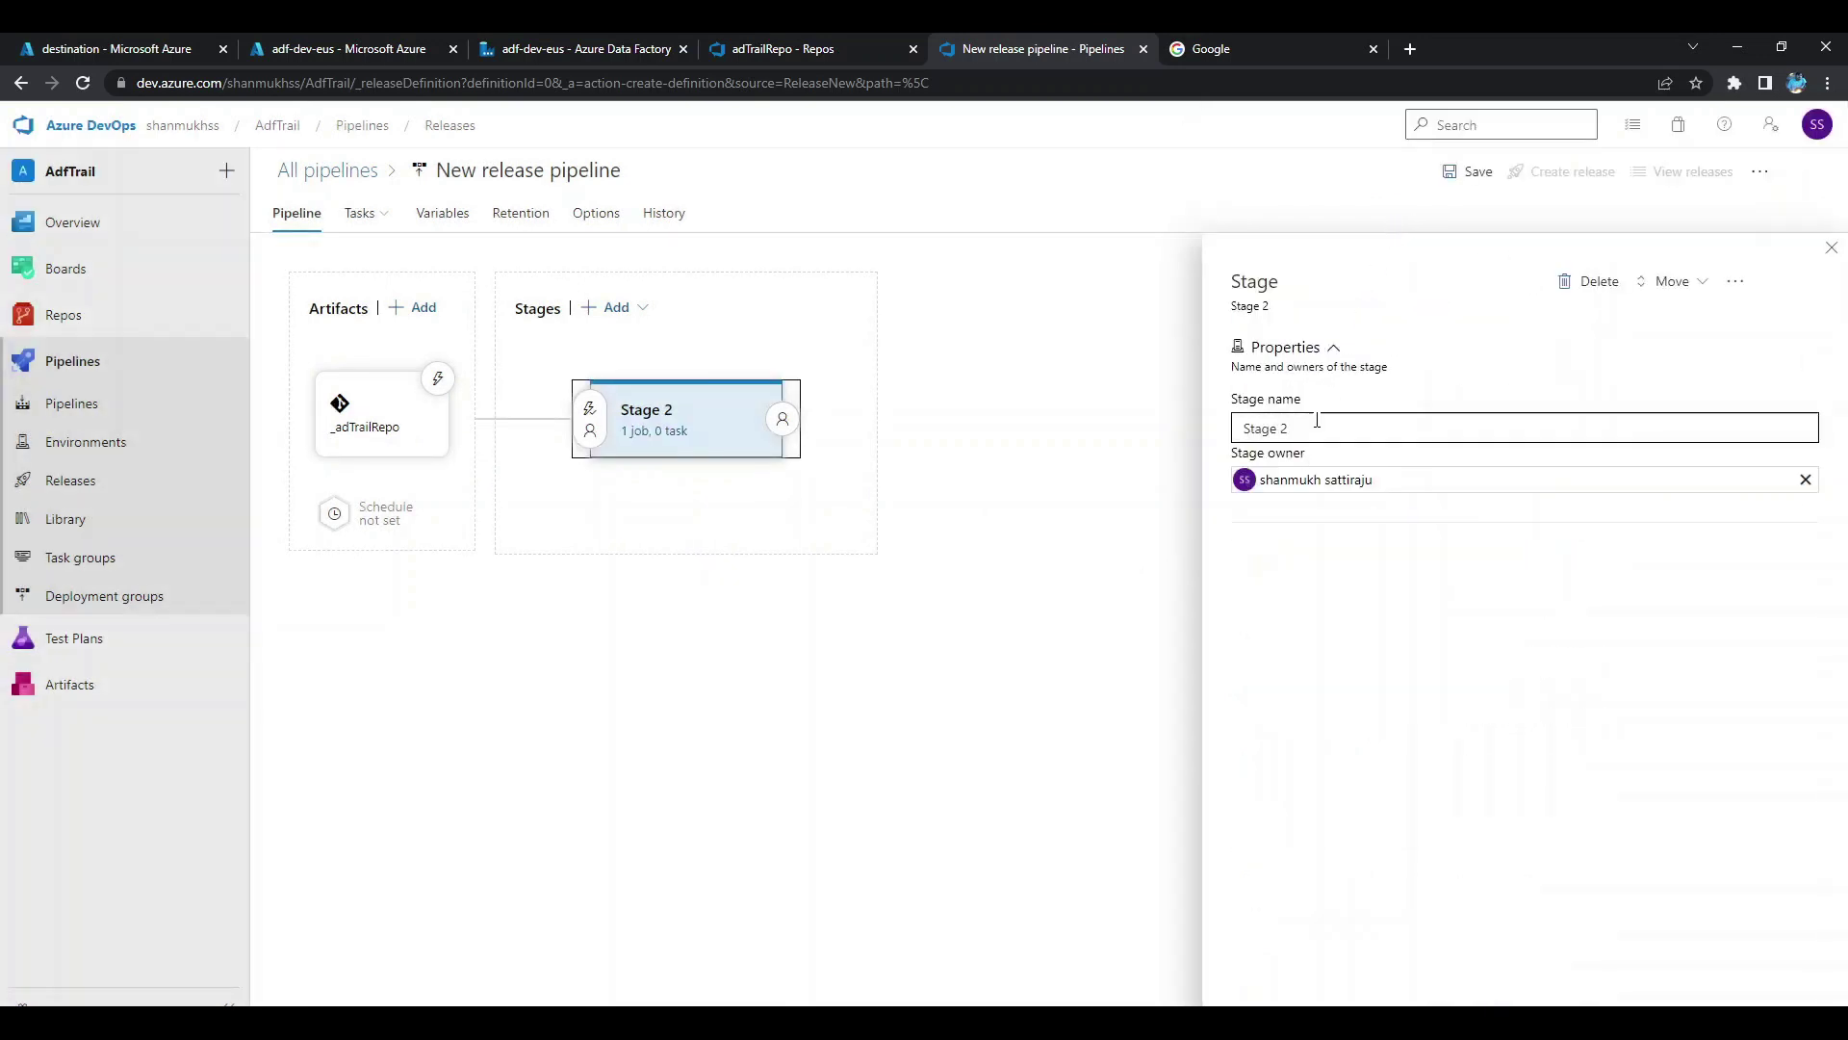
pyautogui.tripleClick(1317, 424)
pyautogui.write('UAT')
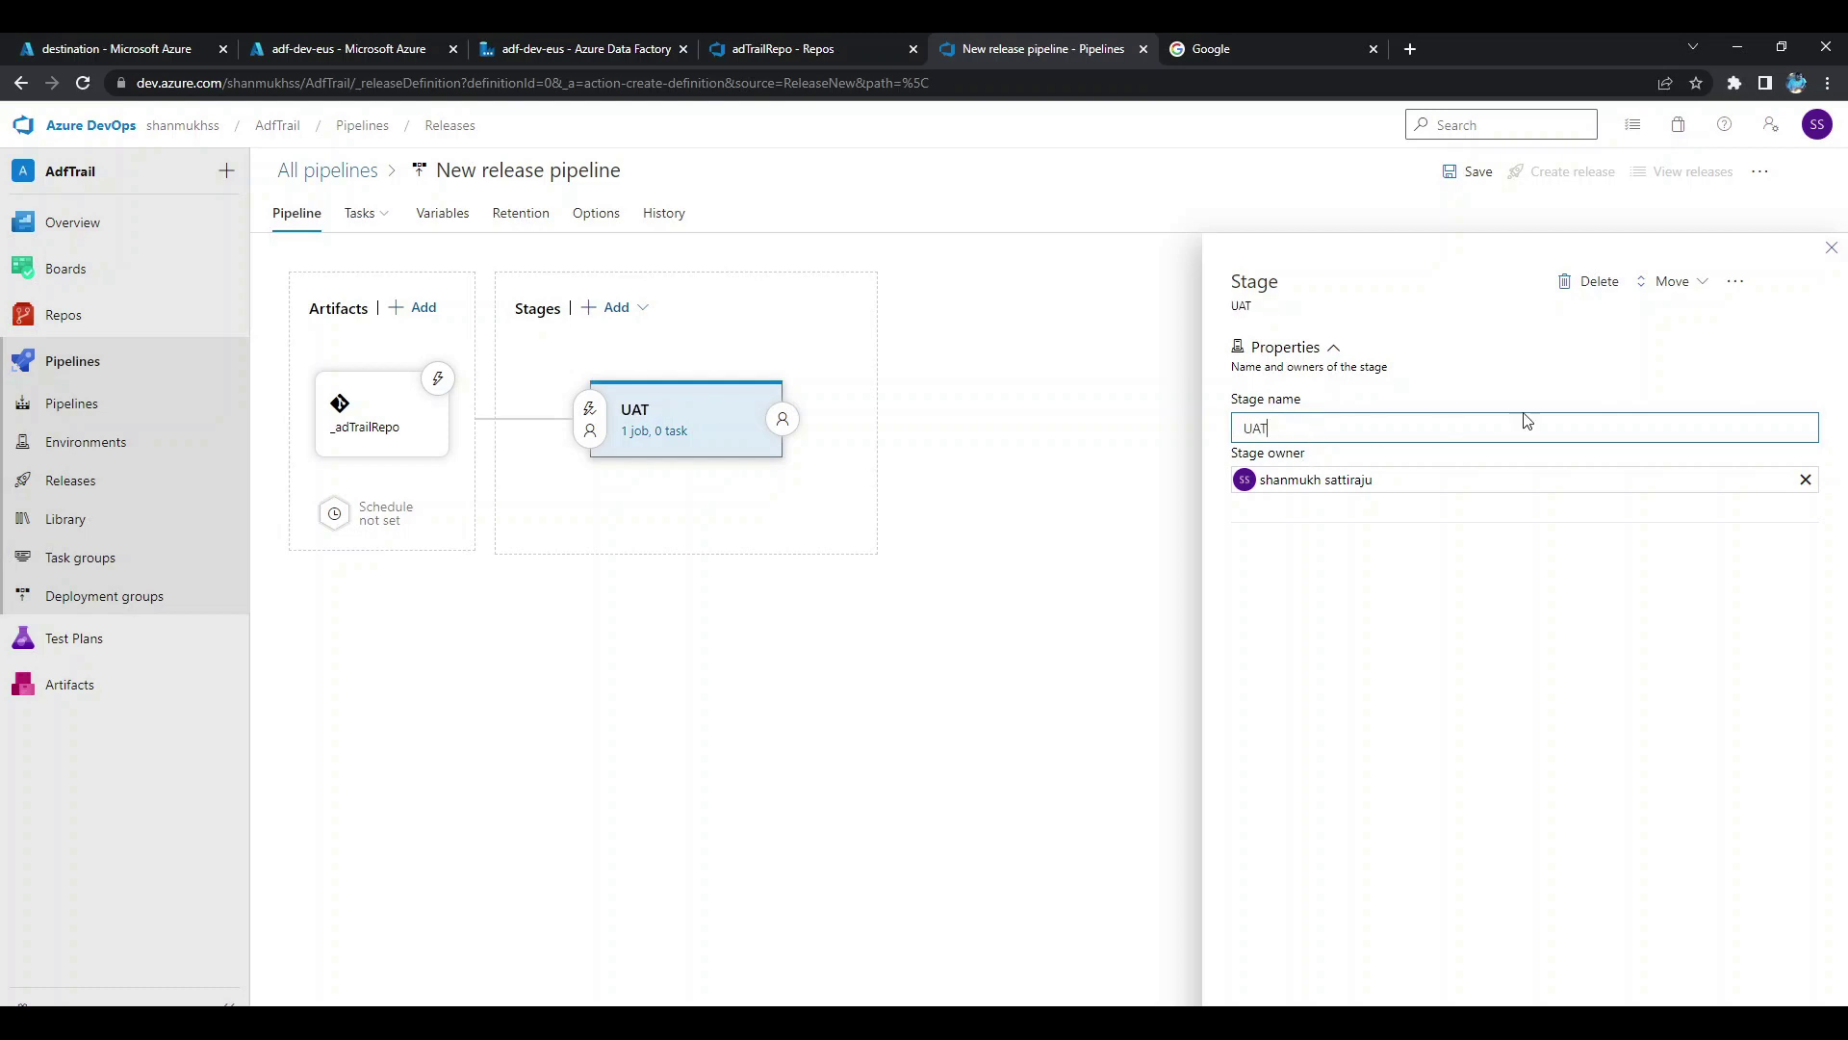
# Add an ARM template deployment task to the UAT stage's agent job.
pyautogui.click(666, 431)
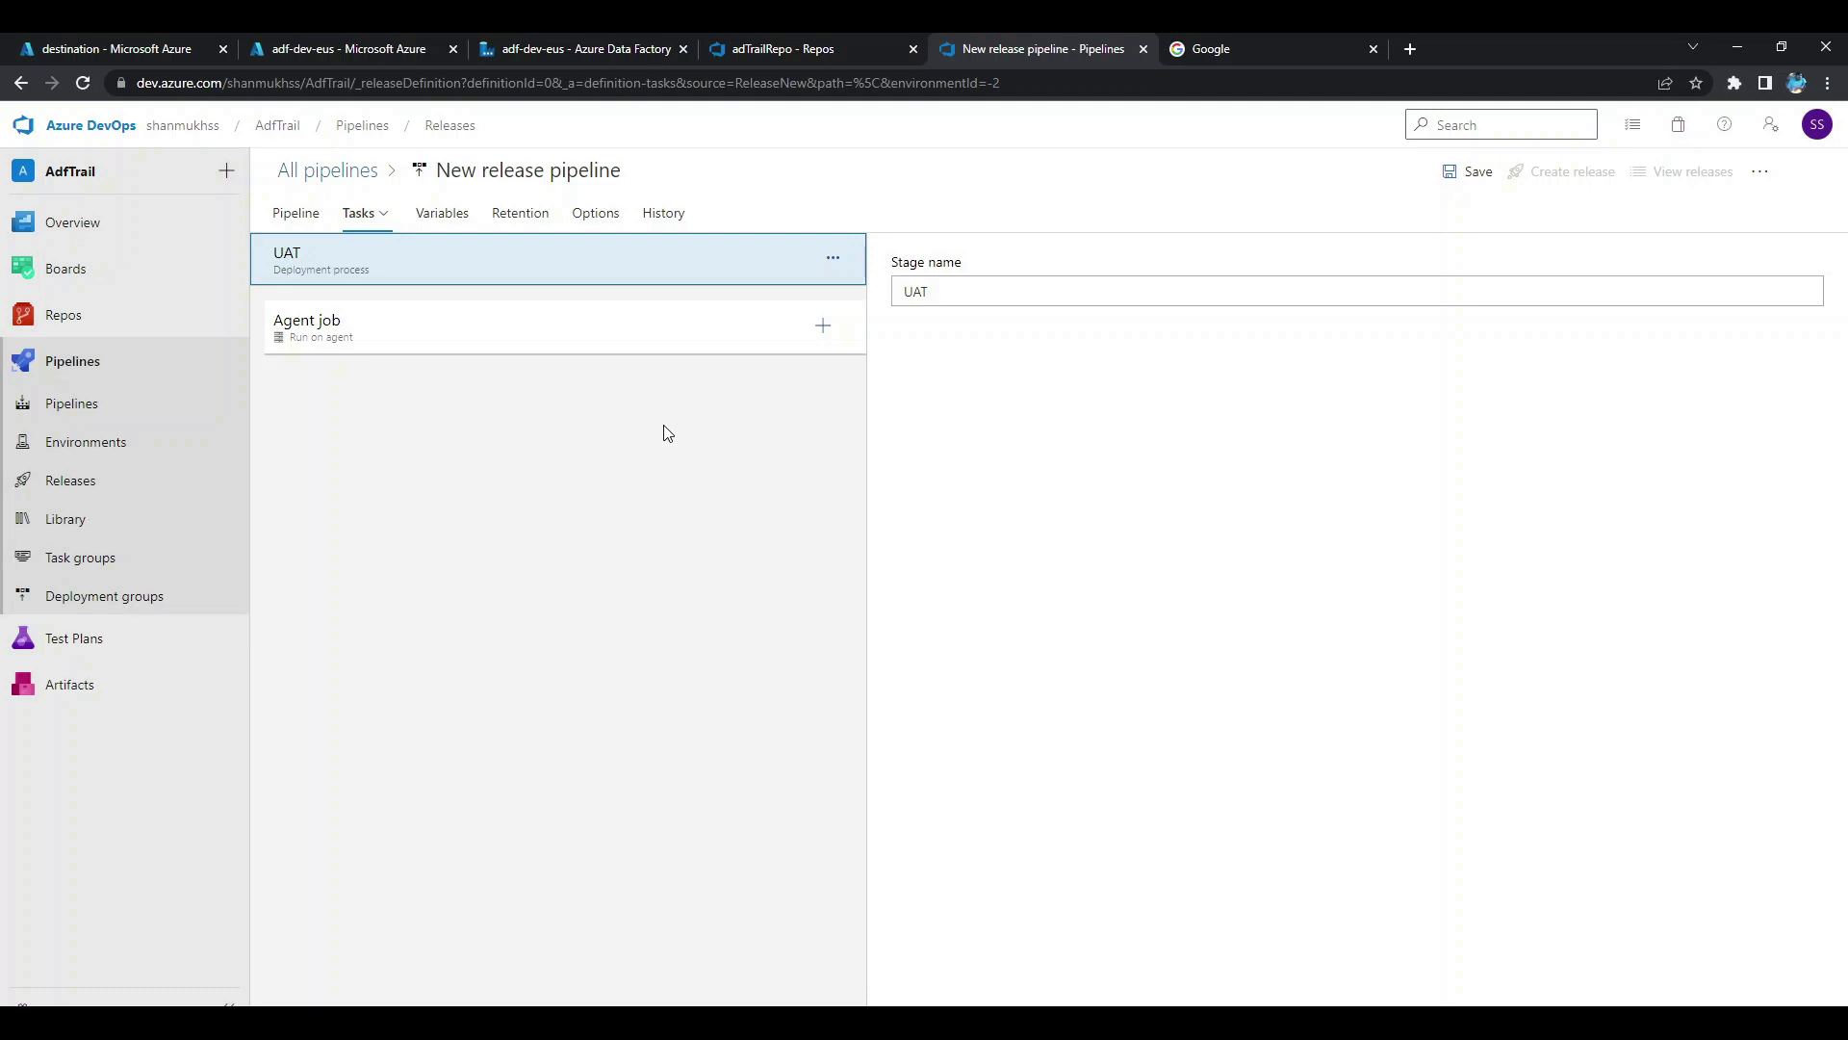
pyautogui.click(823, 327)
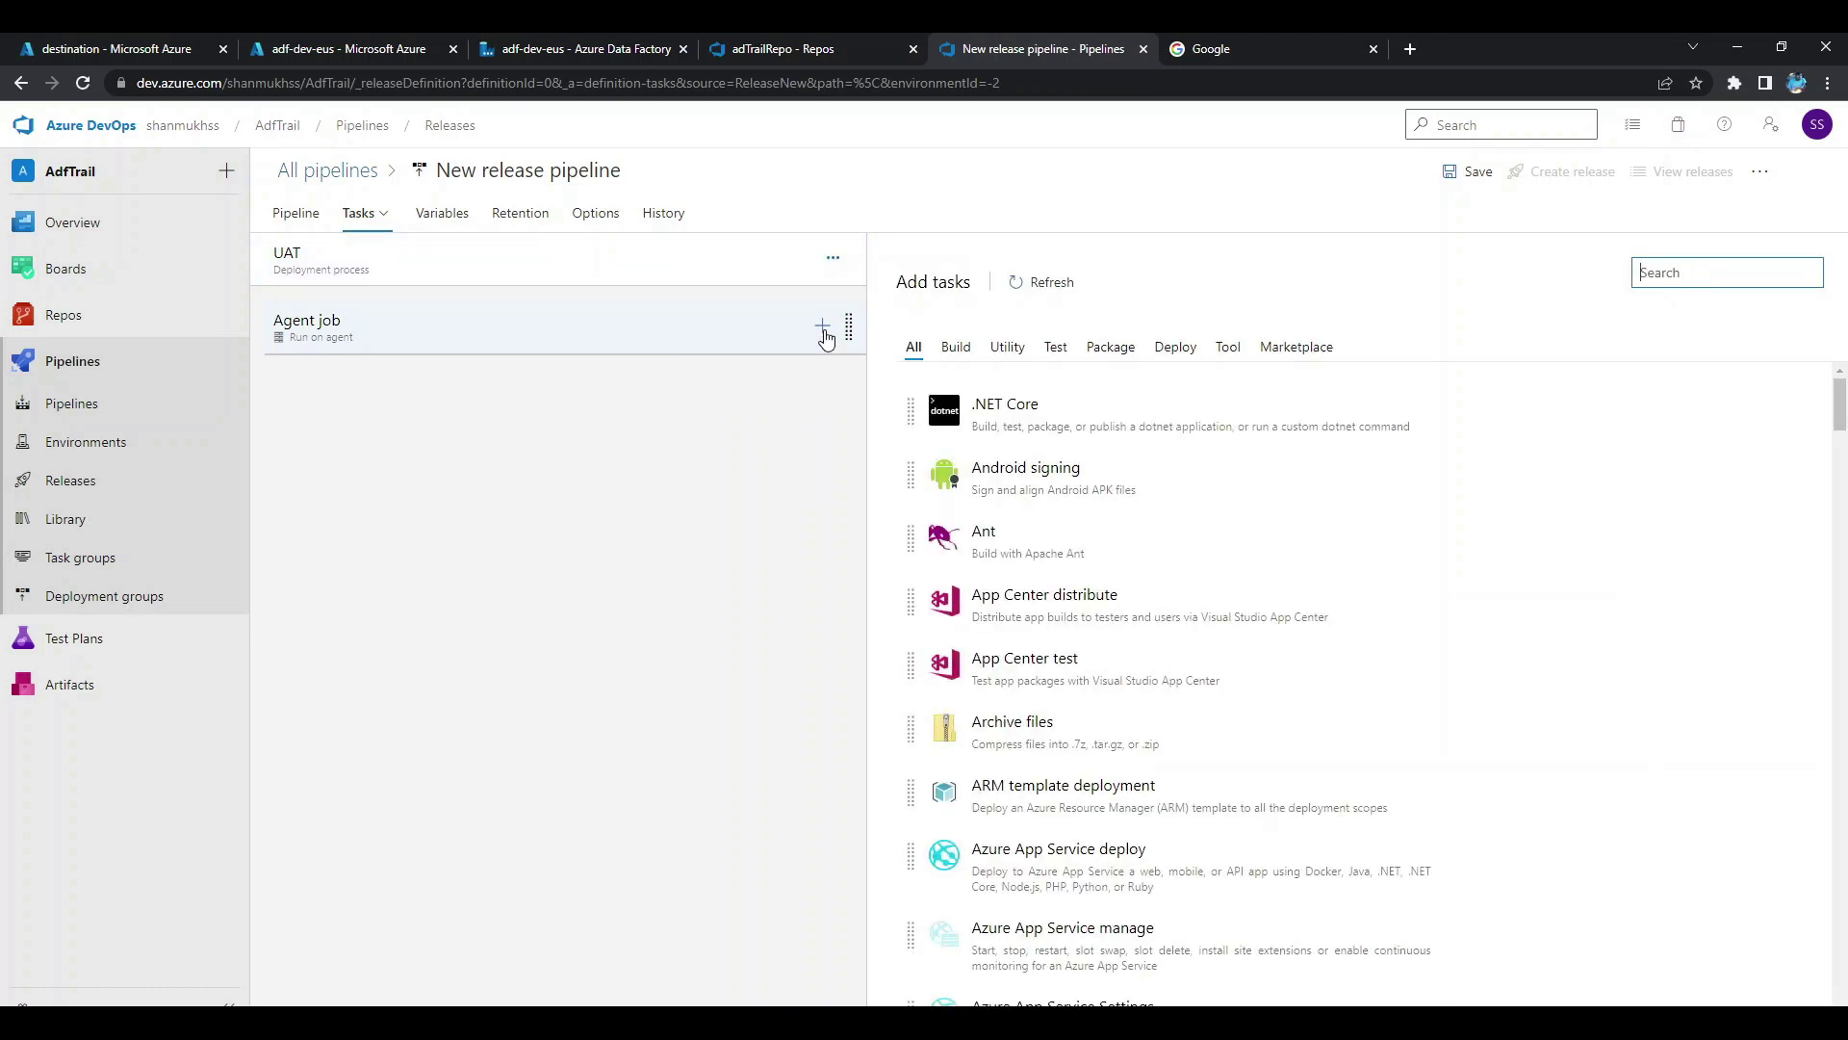
pyautogui.moveTo(359, 321)
pyautogui.mouseDown()
pyautogui.moveTo(289, 329)
pyautogui.moveTo(332, 329)
pyautogui.mouseUp()
pyautogui.click(822, 329)
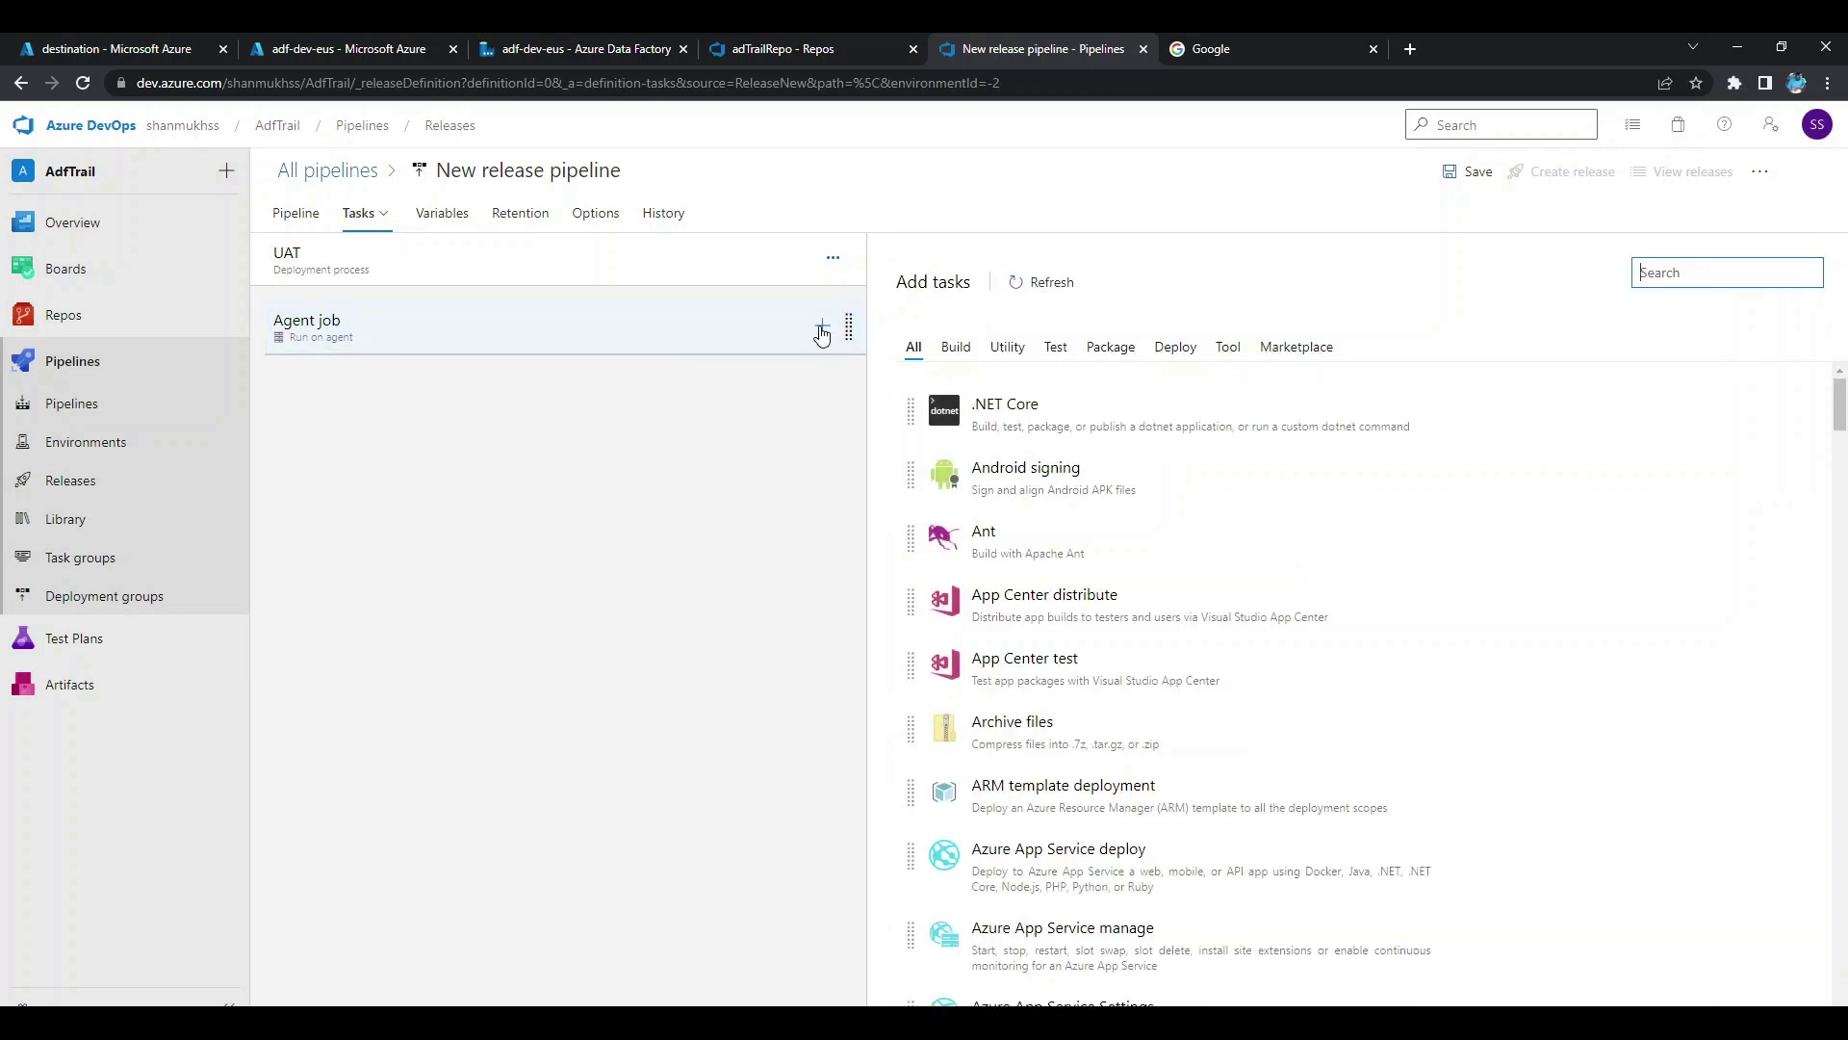
pyautogui.click(1175, 352)
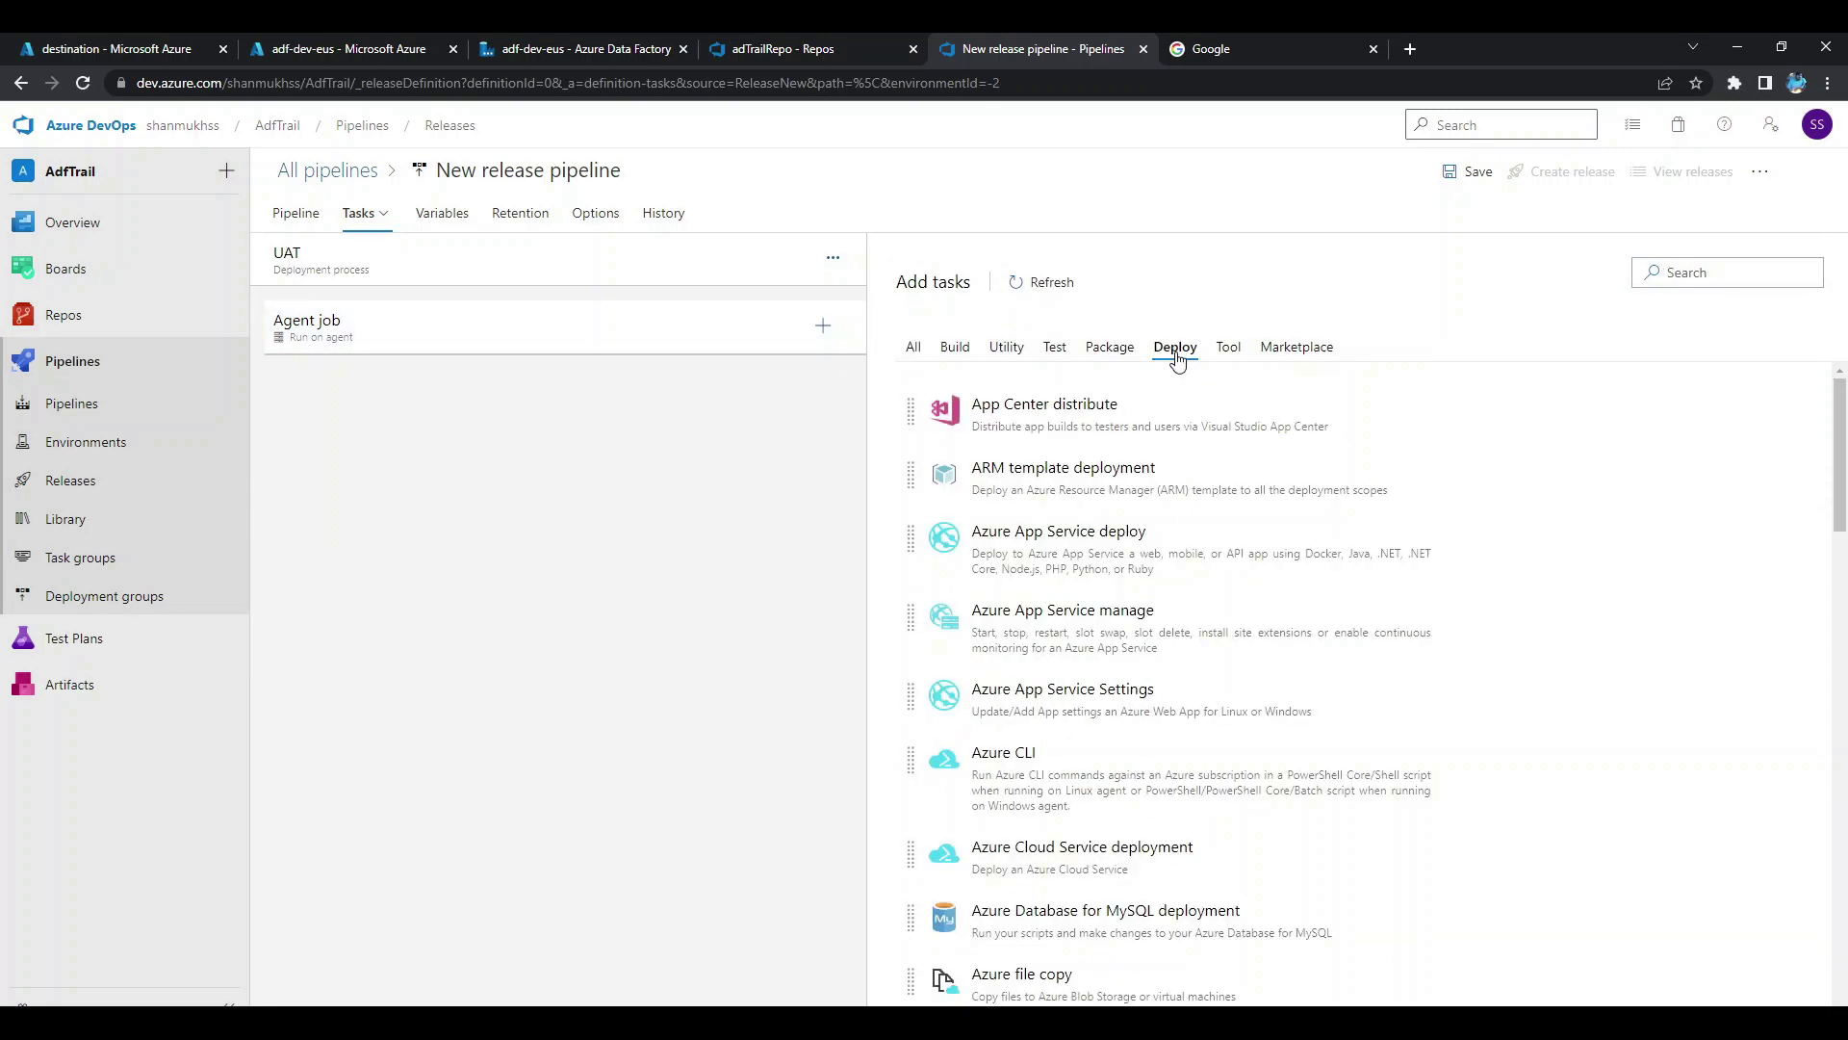
pyautogui.moveTo(1114, 470)
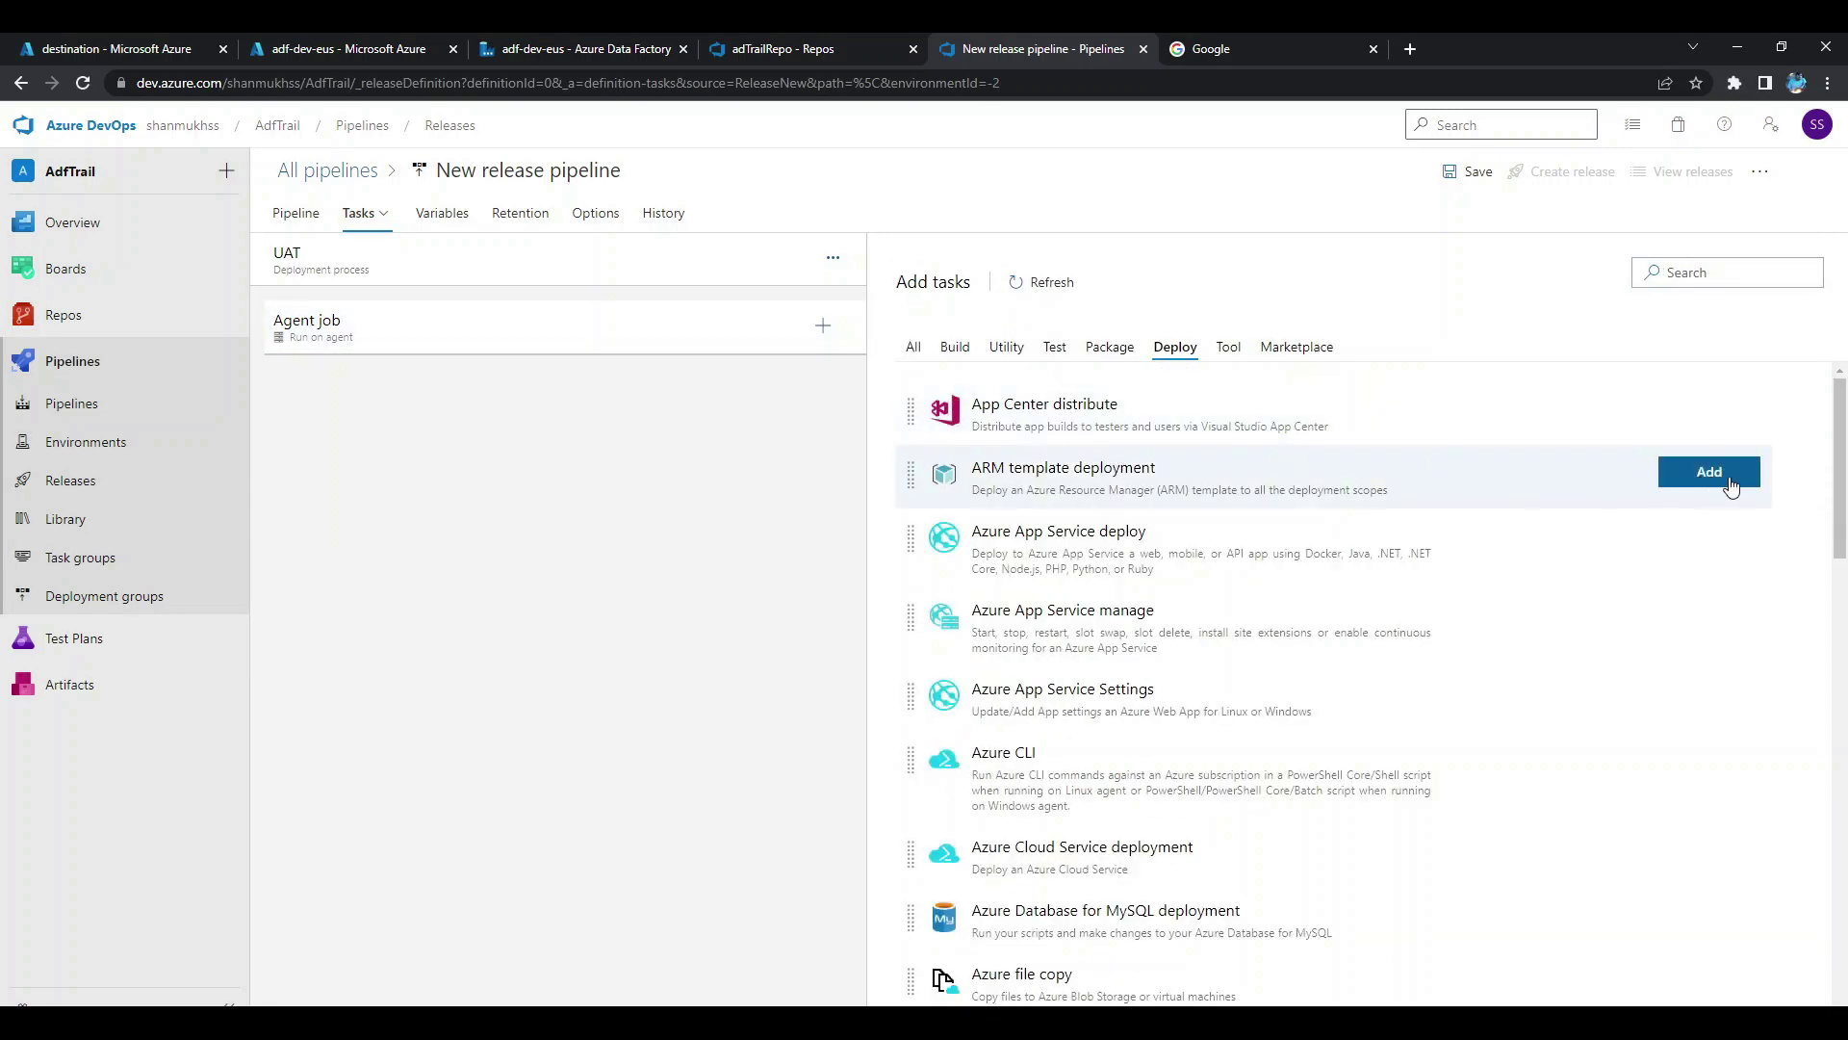
pyautogui.click(1723, 480)
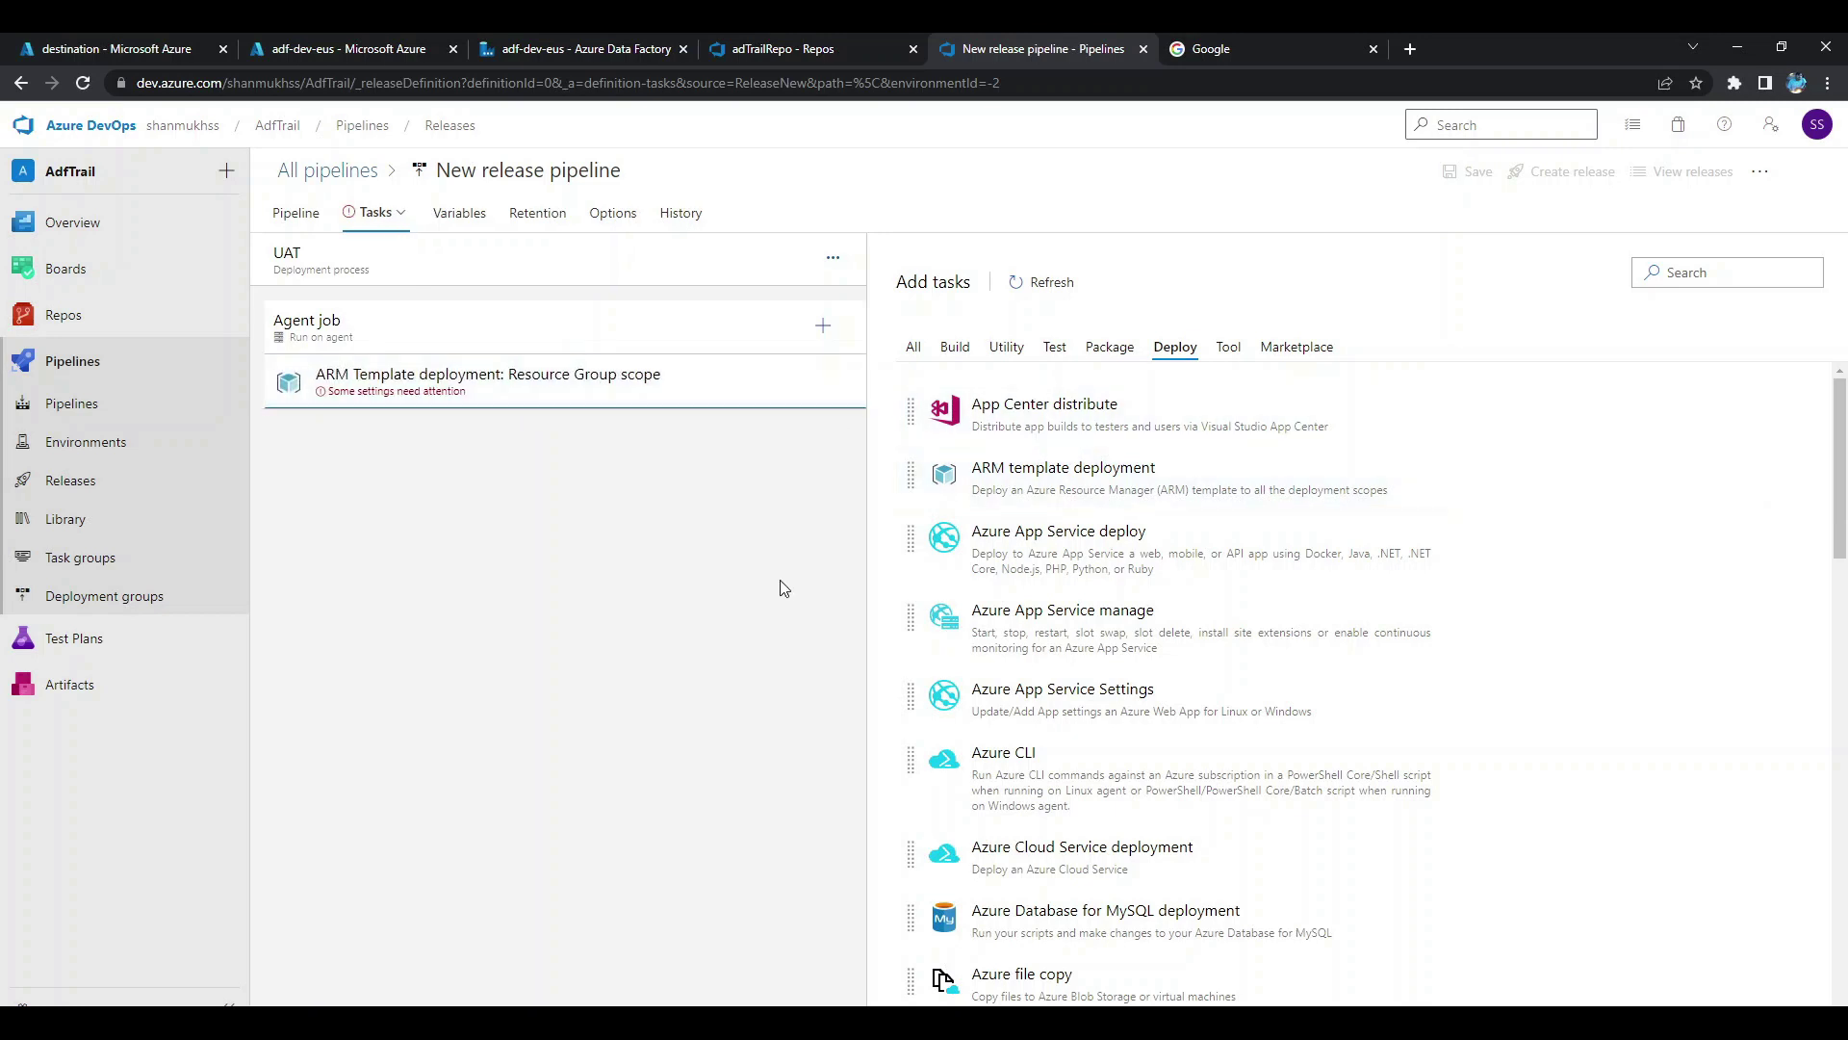
# Set the ARM deployment task's Azure Resource Manager connection to the first Pay-As-You-Go subscription and authorize it.
pyautogui.click(568, 402)
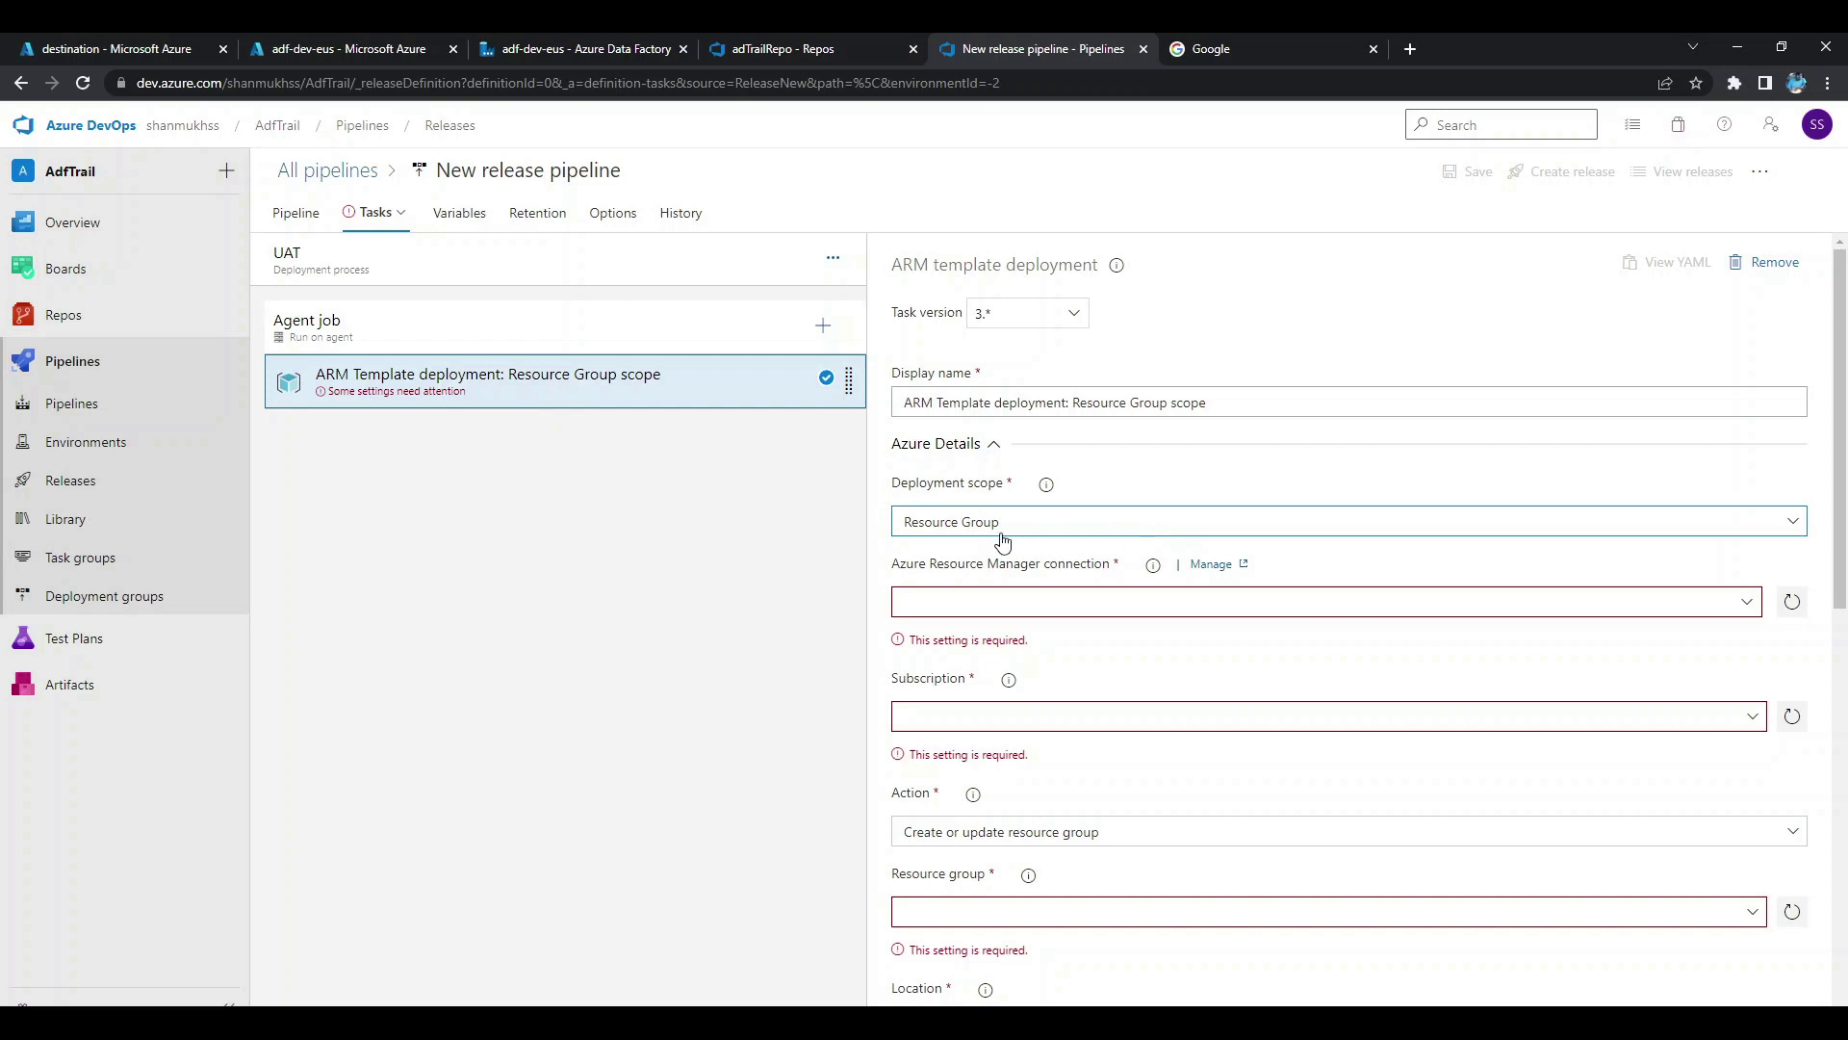
pyautogui.scroll(-2, 1287, 549)
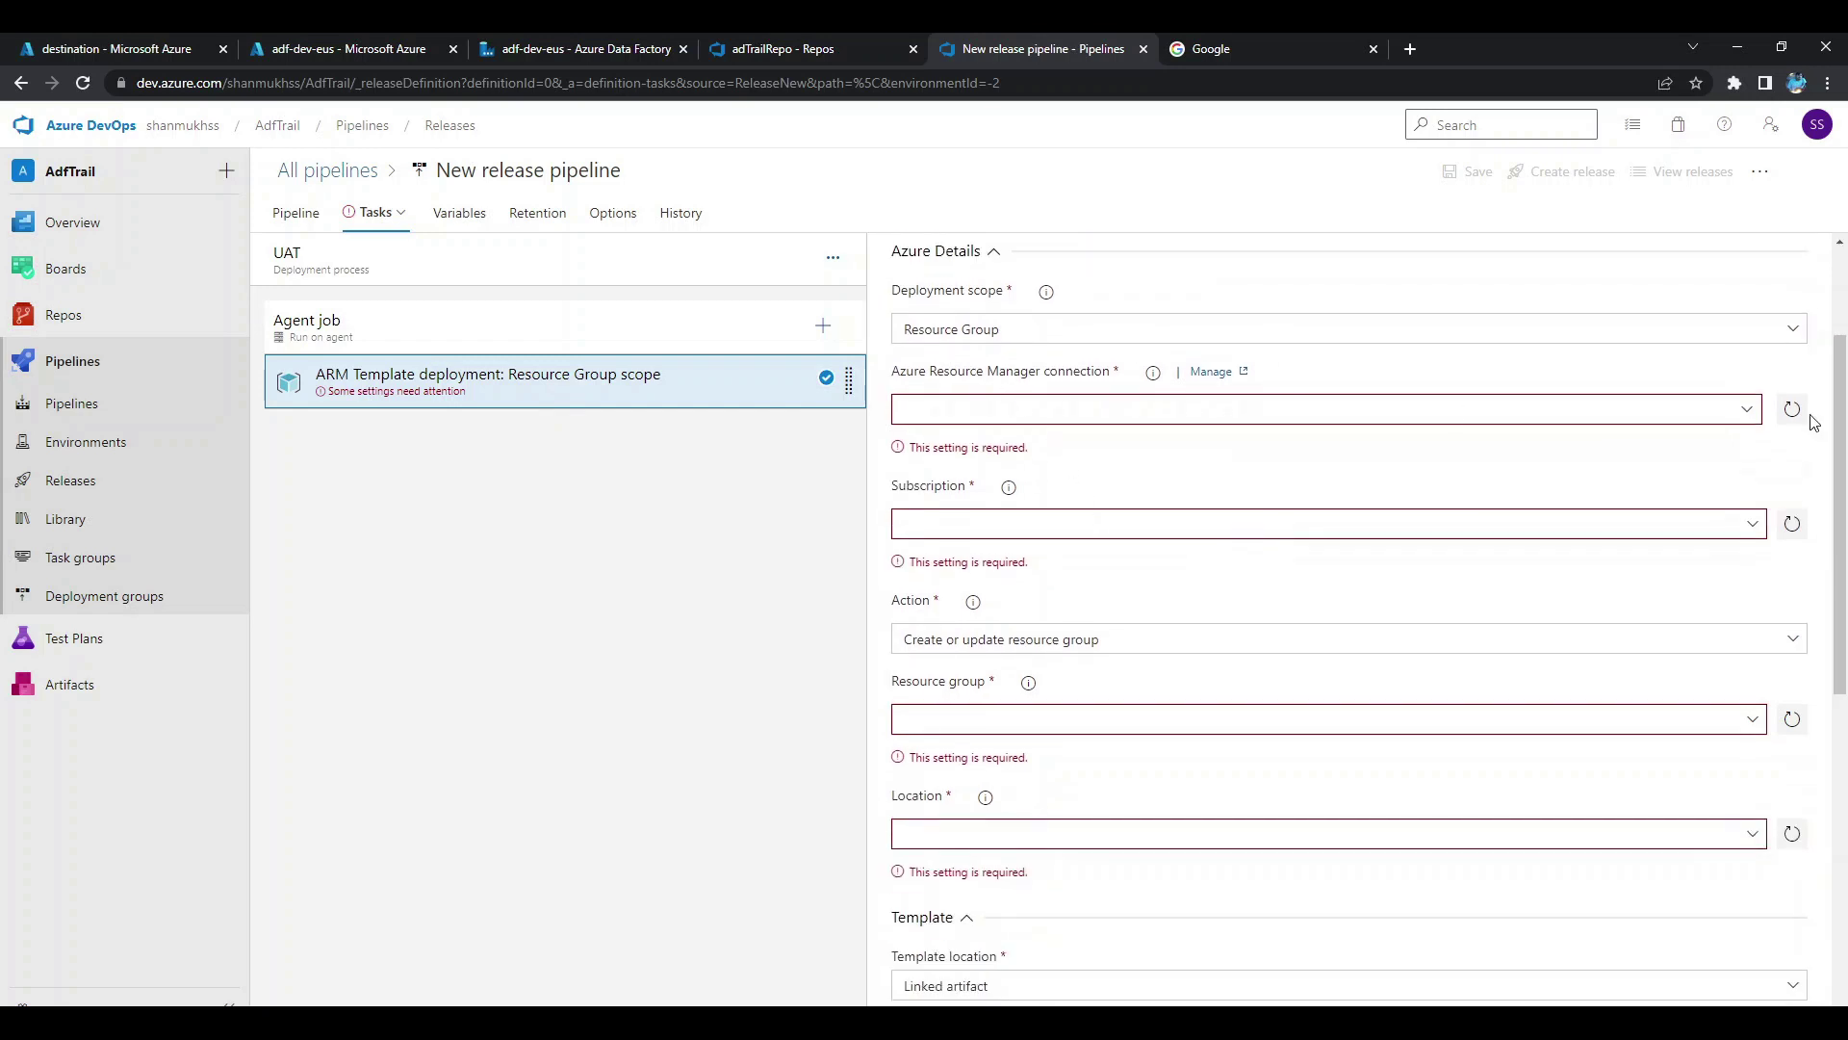
pyautogui.click(1747, 420)
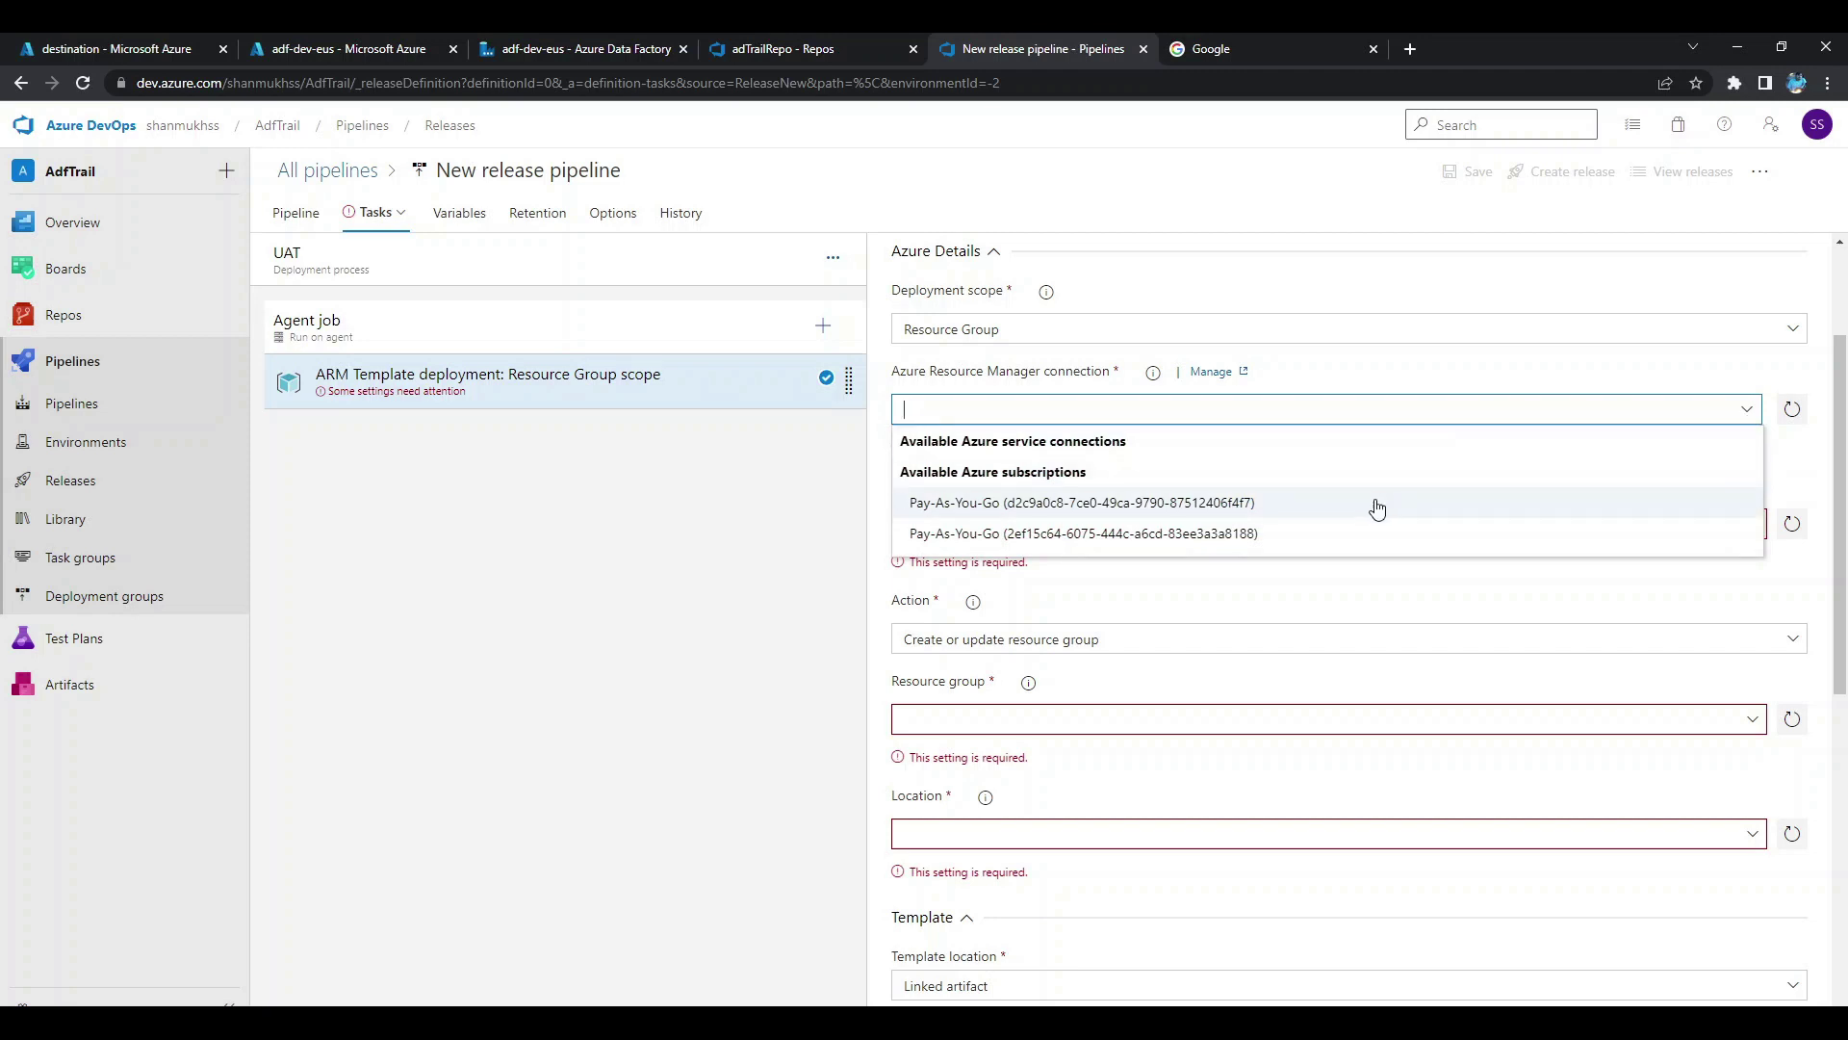
pyautogui.click(1107, 503)
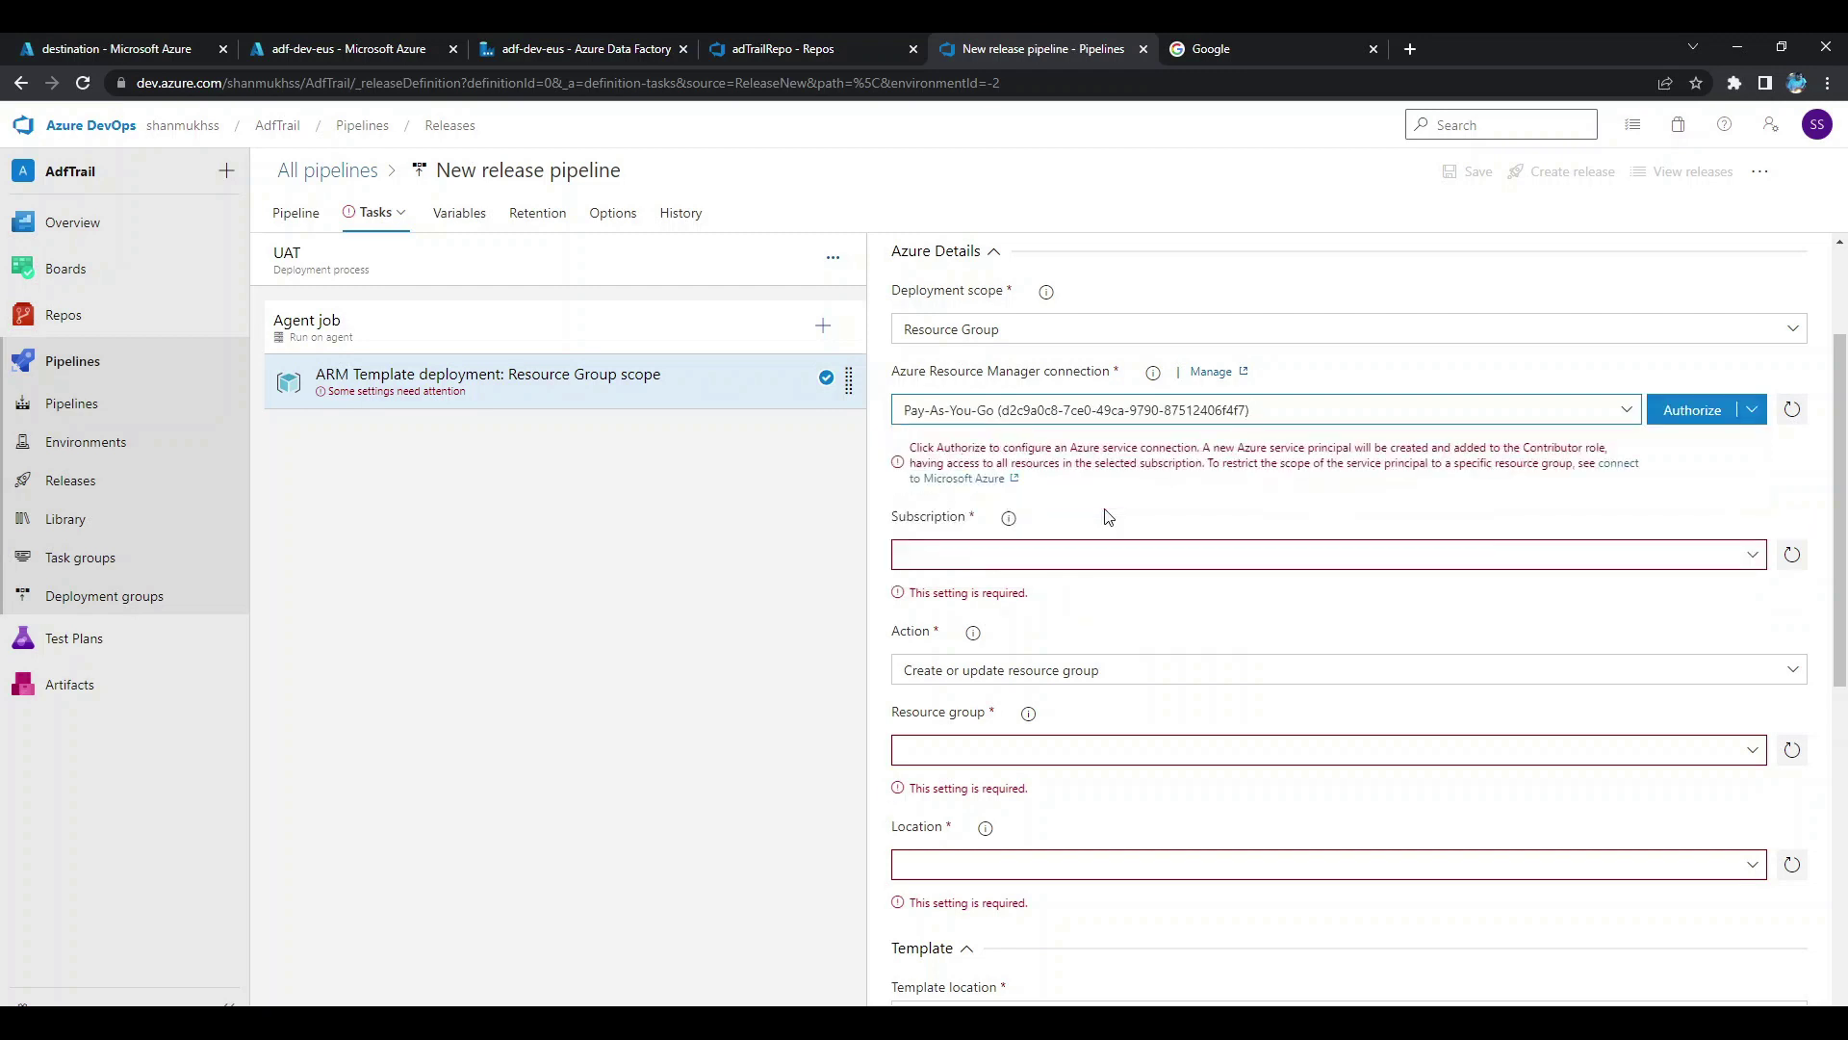
pyautogui.click(1713, 411)
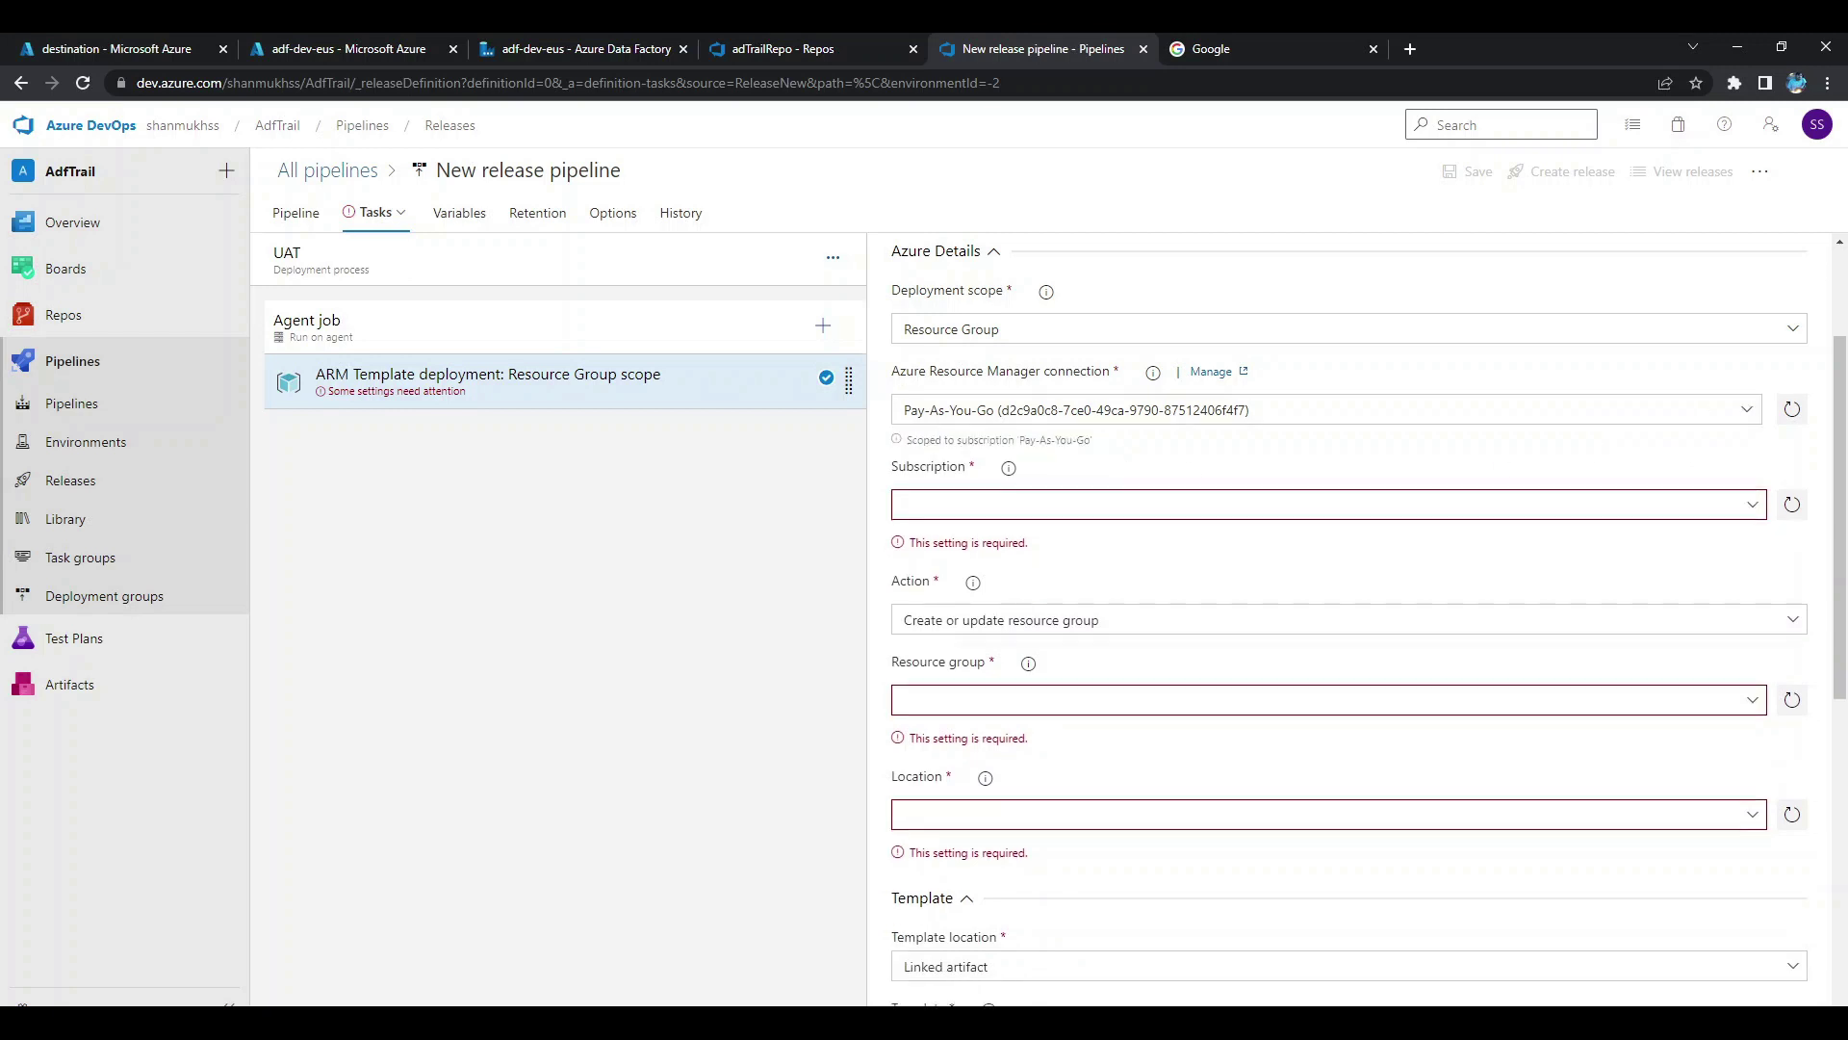
# Set the task's subscription to Pay-As-You-Go, the resource group to ADF-CICD and the location to East US.
pyautogui.click(1747, 508)
pyautogui.click(1650, 534)
pyautogui.click(1737, 667)
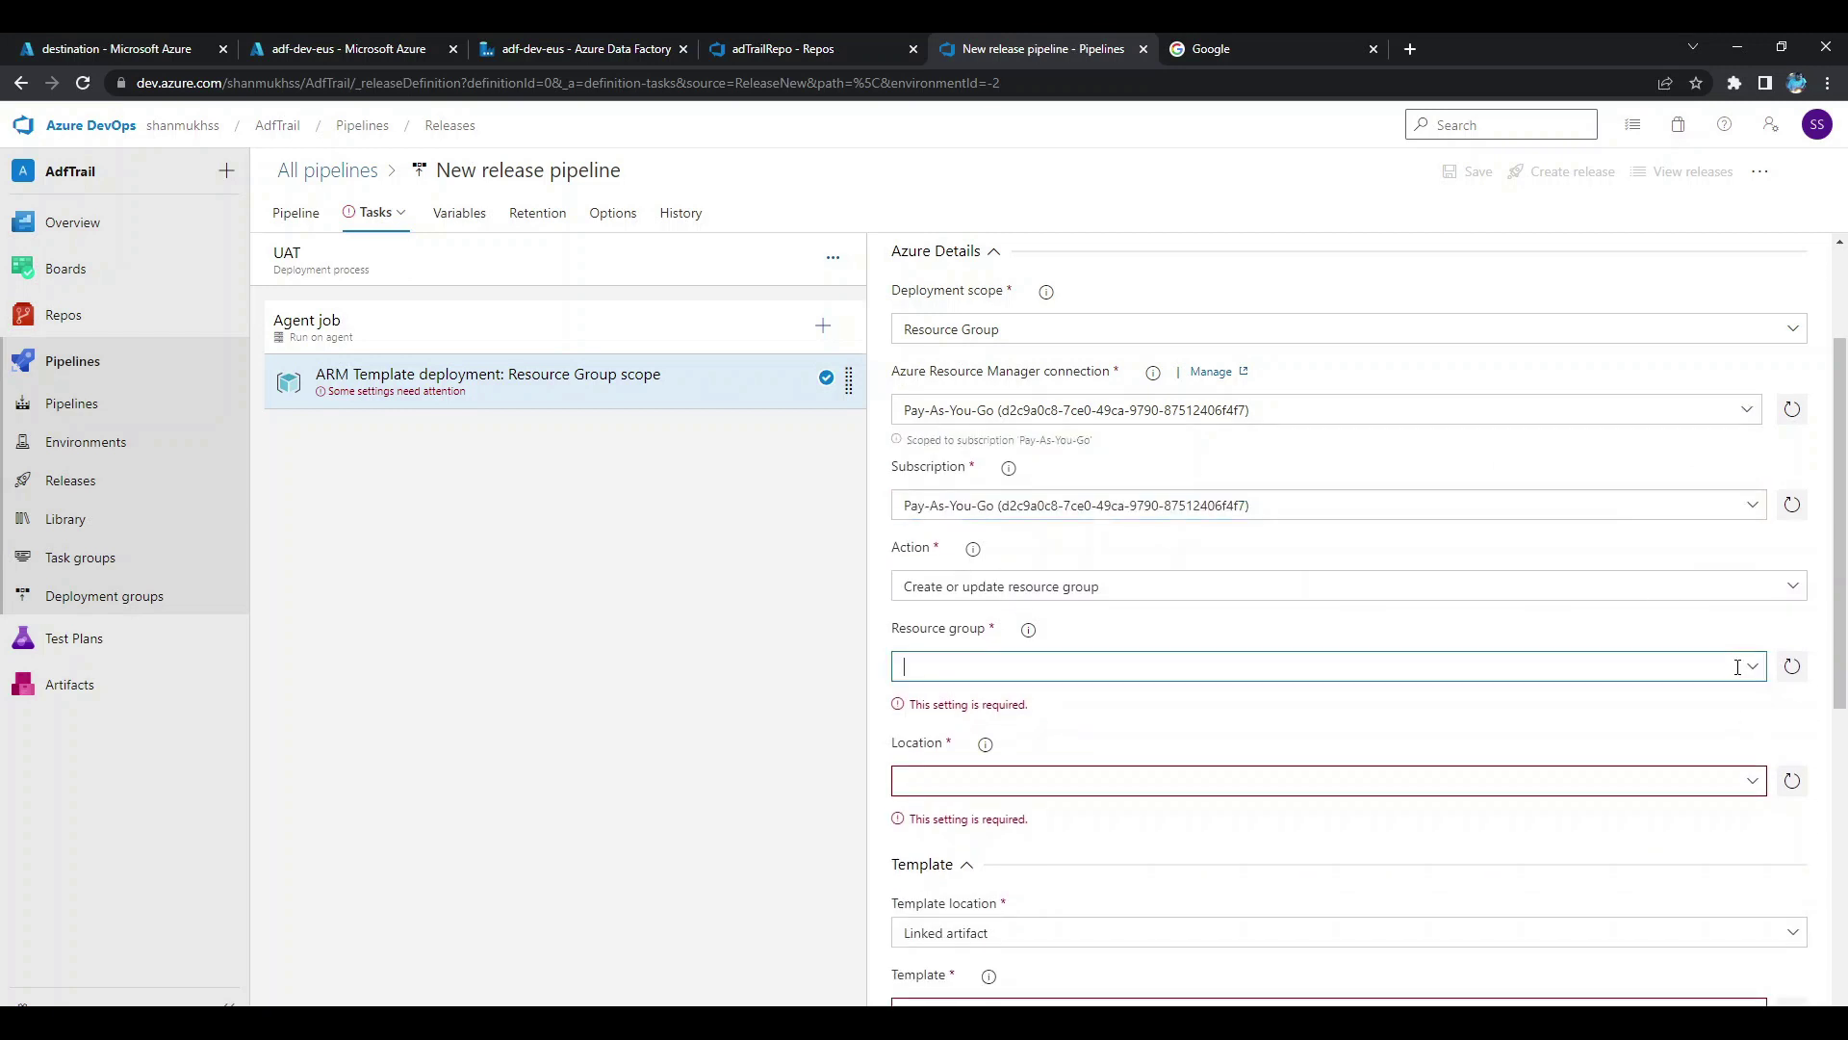
pyautogui.click(1371, 727)
pyautogui.scroll(-2, 1382, 735)
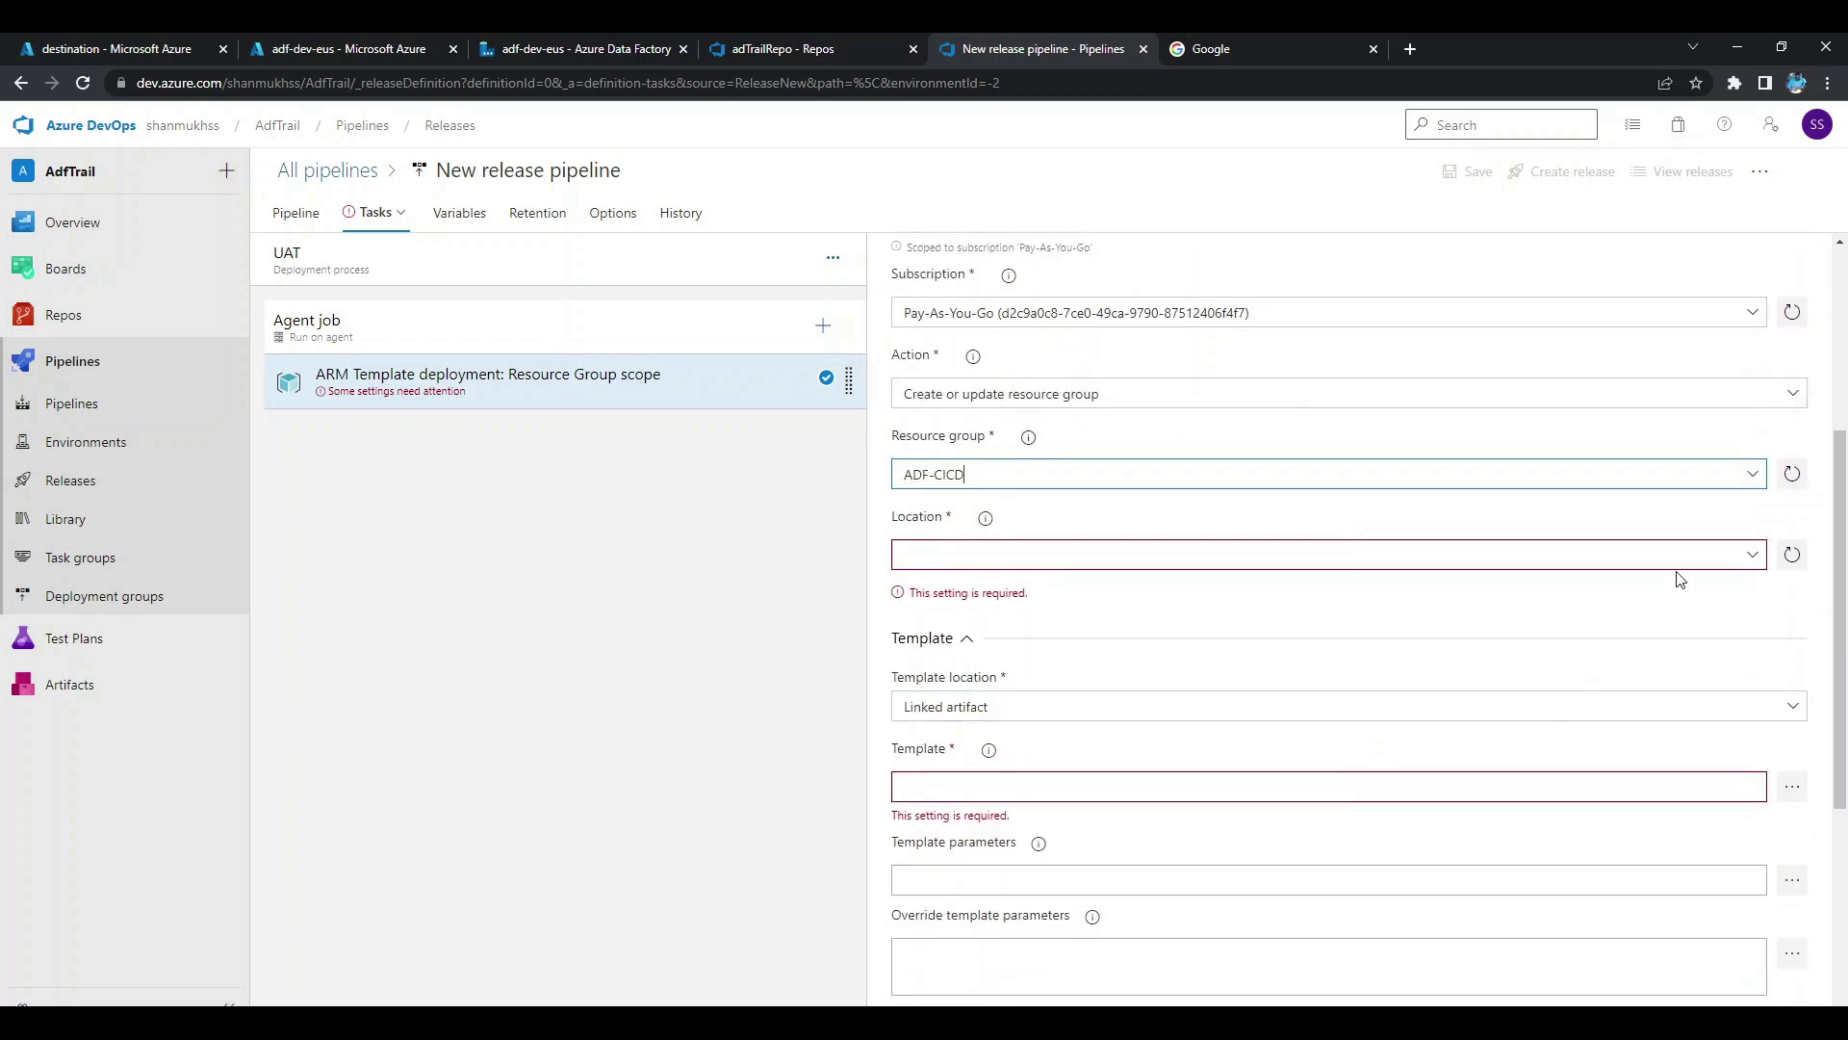
pyautogui.click(1750, 553)
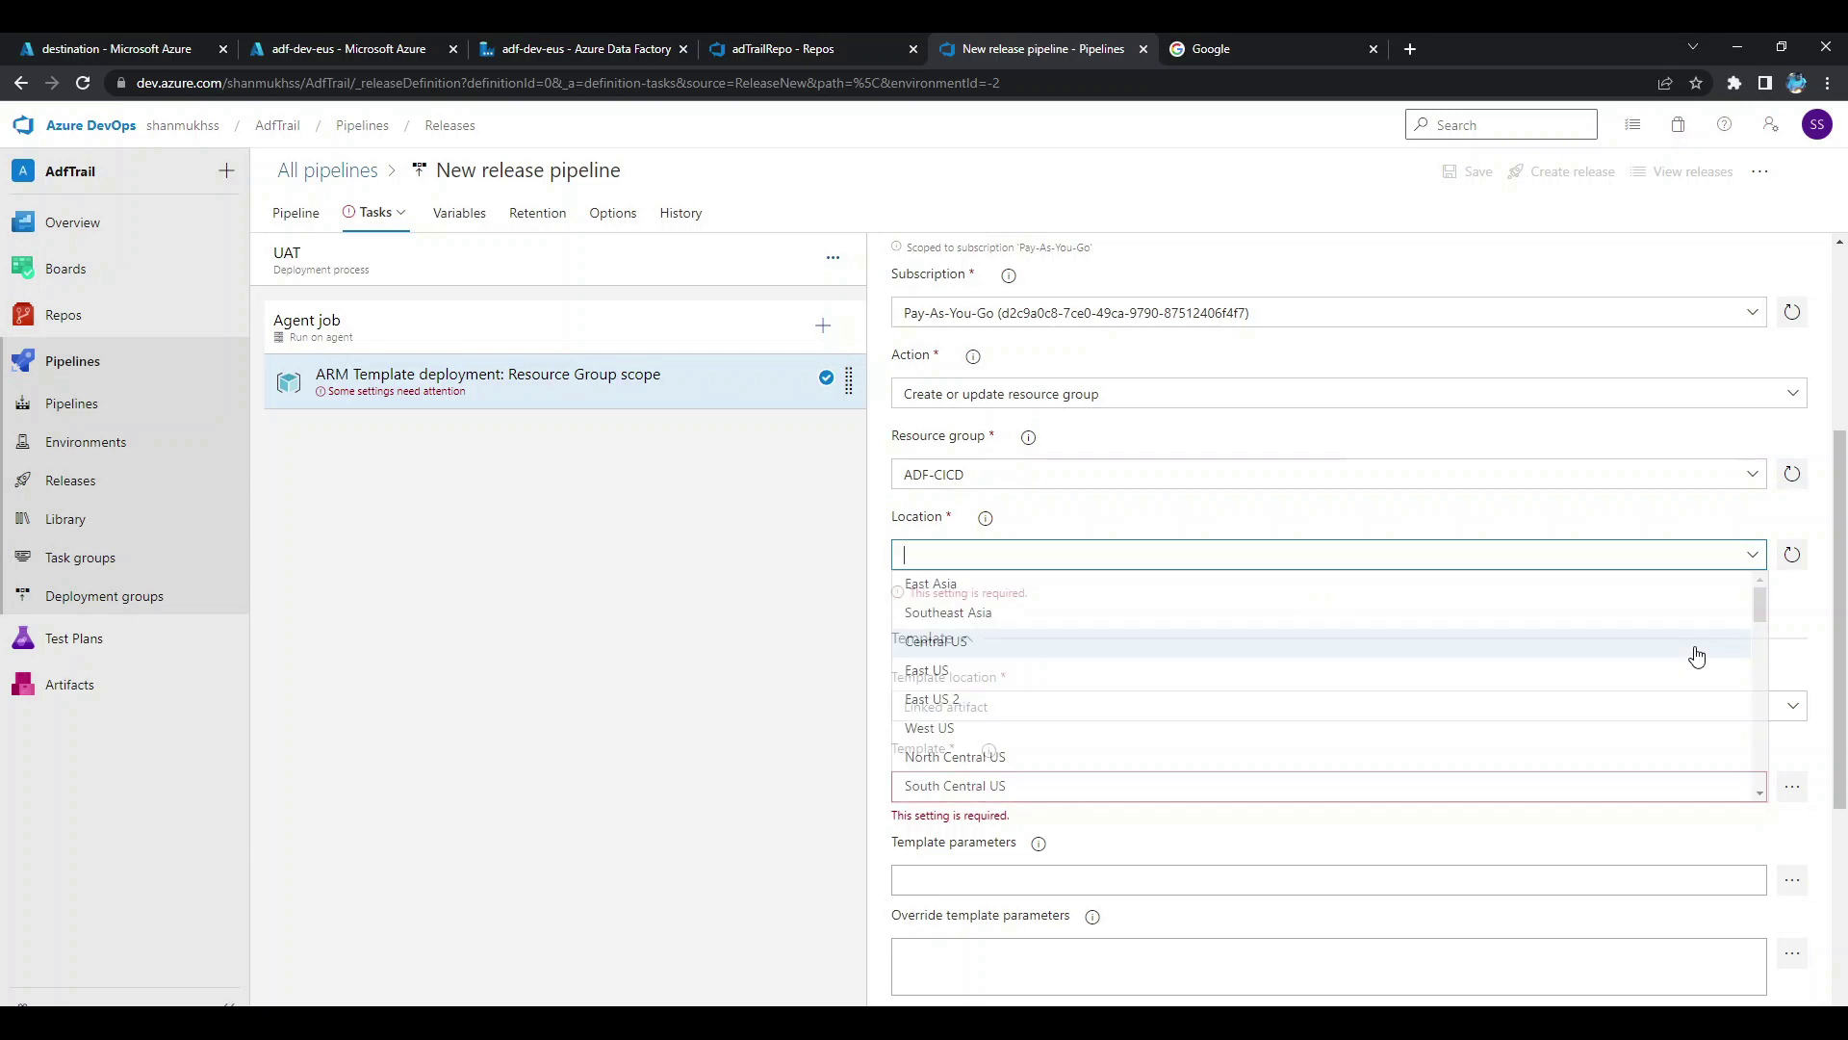
pyautogui.click(958, 669)
# Set the task's template to ARMTemplateForFactory.json from the adf-dev-eus folder of the _adTrailRepo linked artifact.
pyautogui.scroll(-4, 1491, 661)
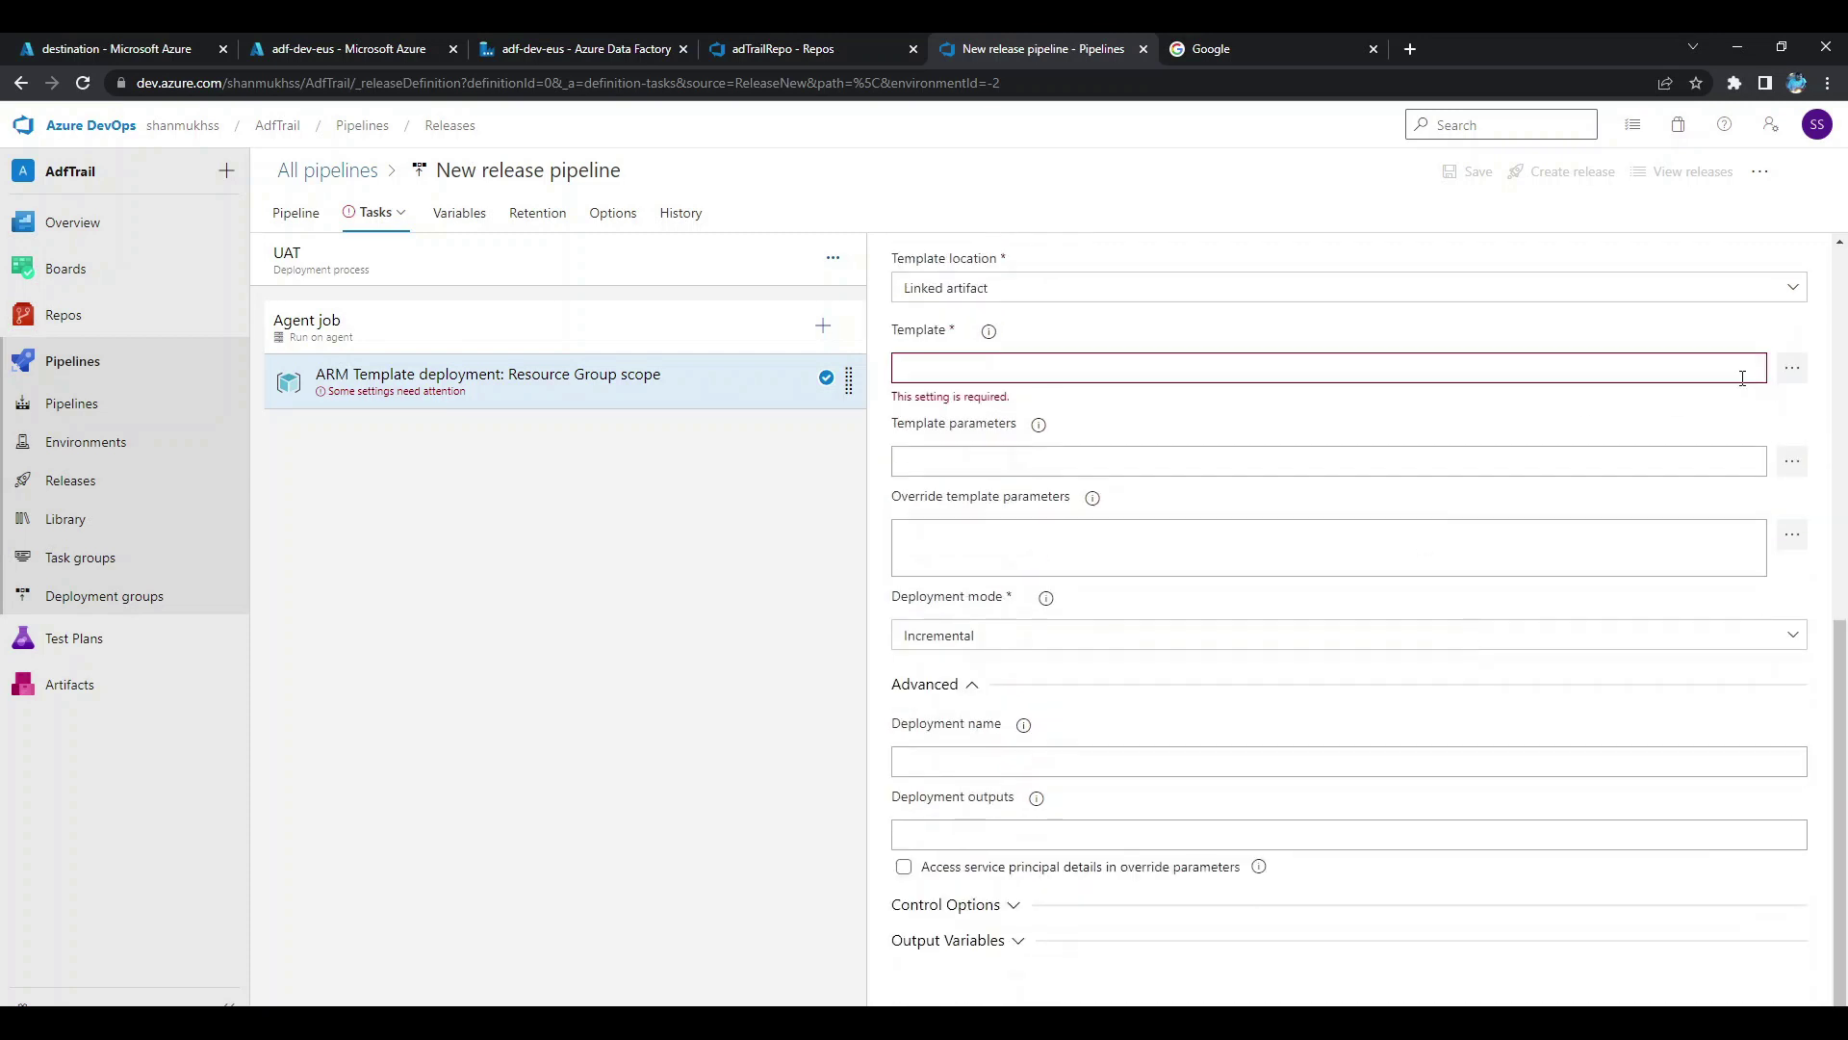
pyautogui.scroll(2, 1726, 413)
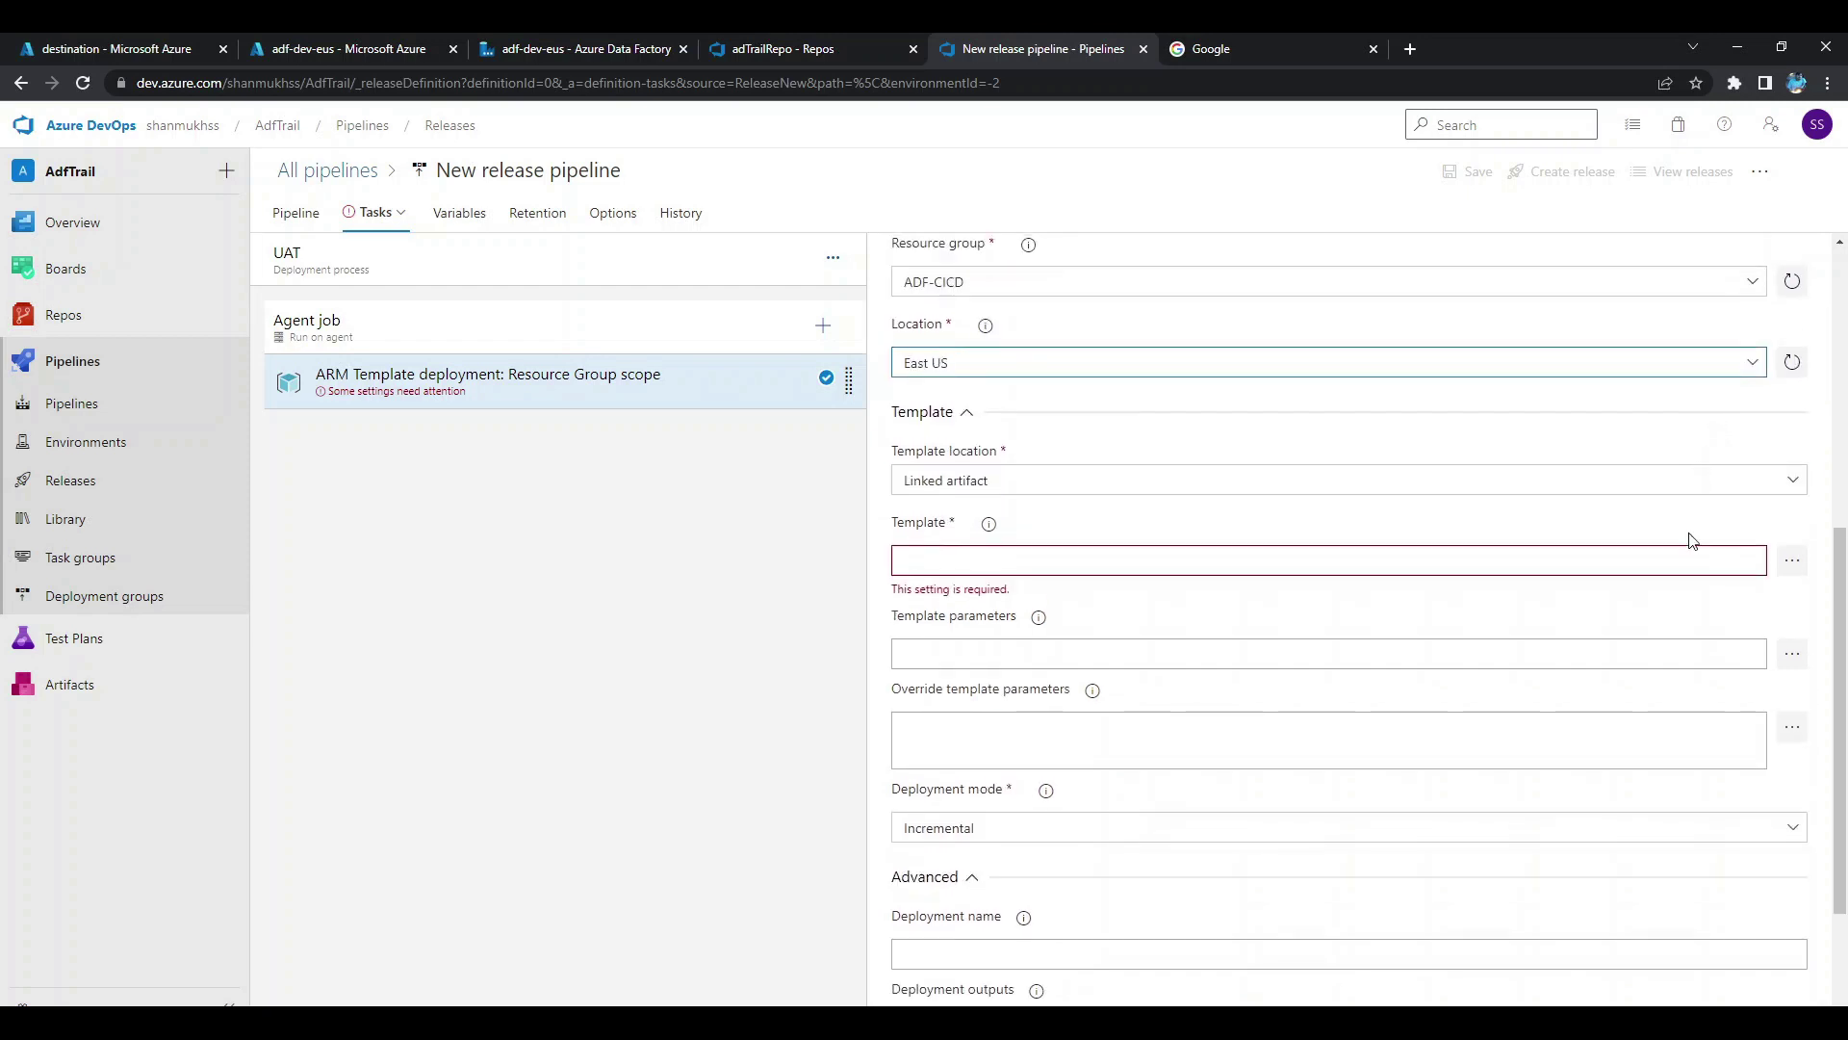
pyautogui.click(1797, 574)
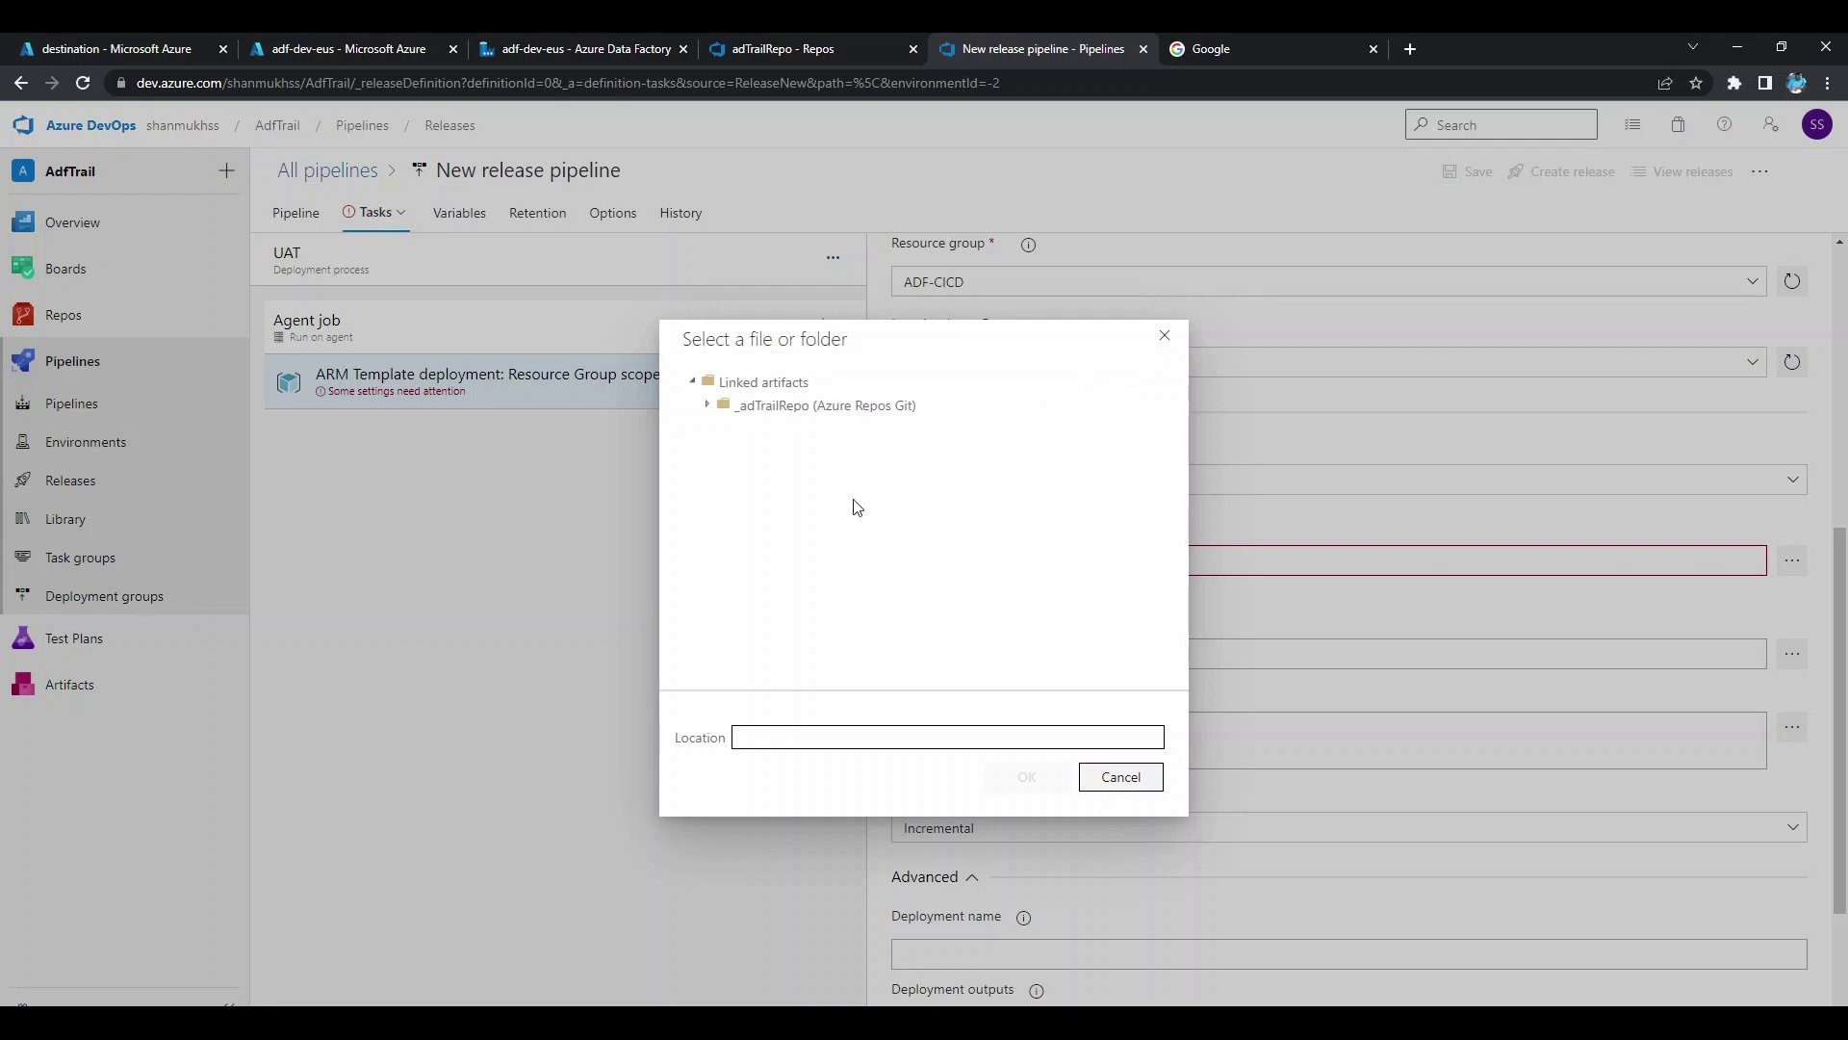
pyautogui.click(706, 409)
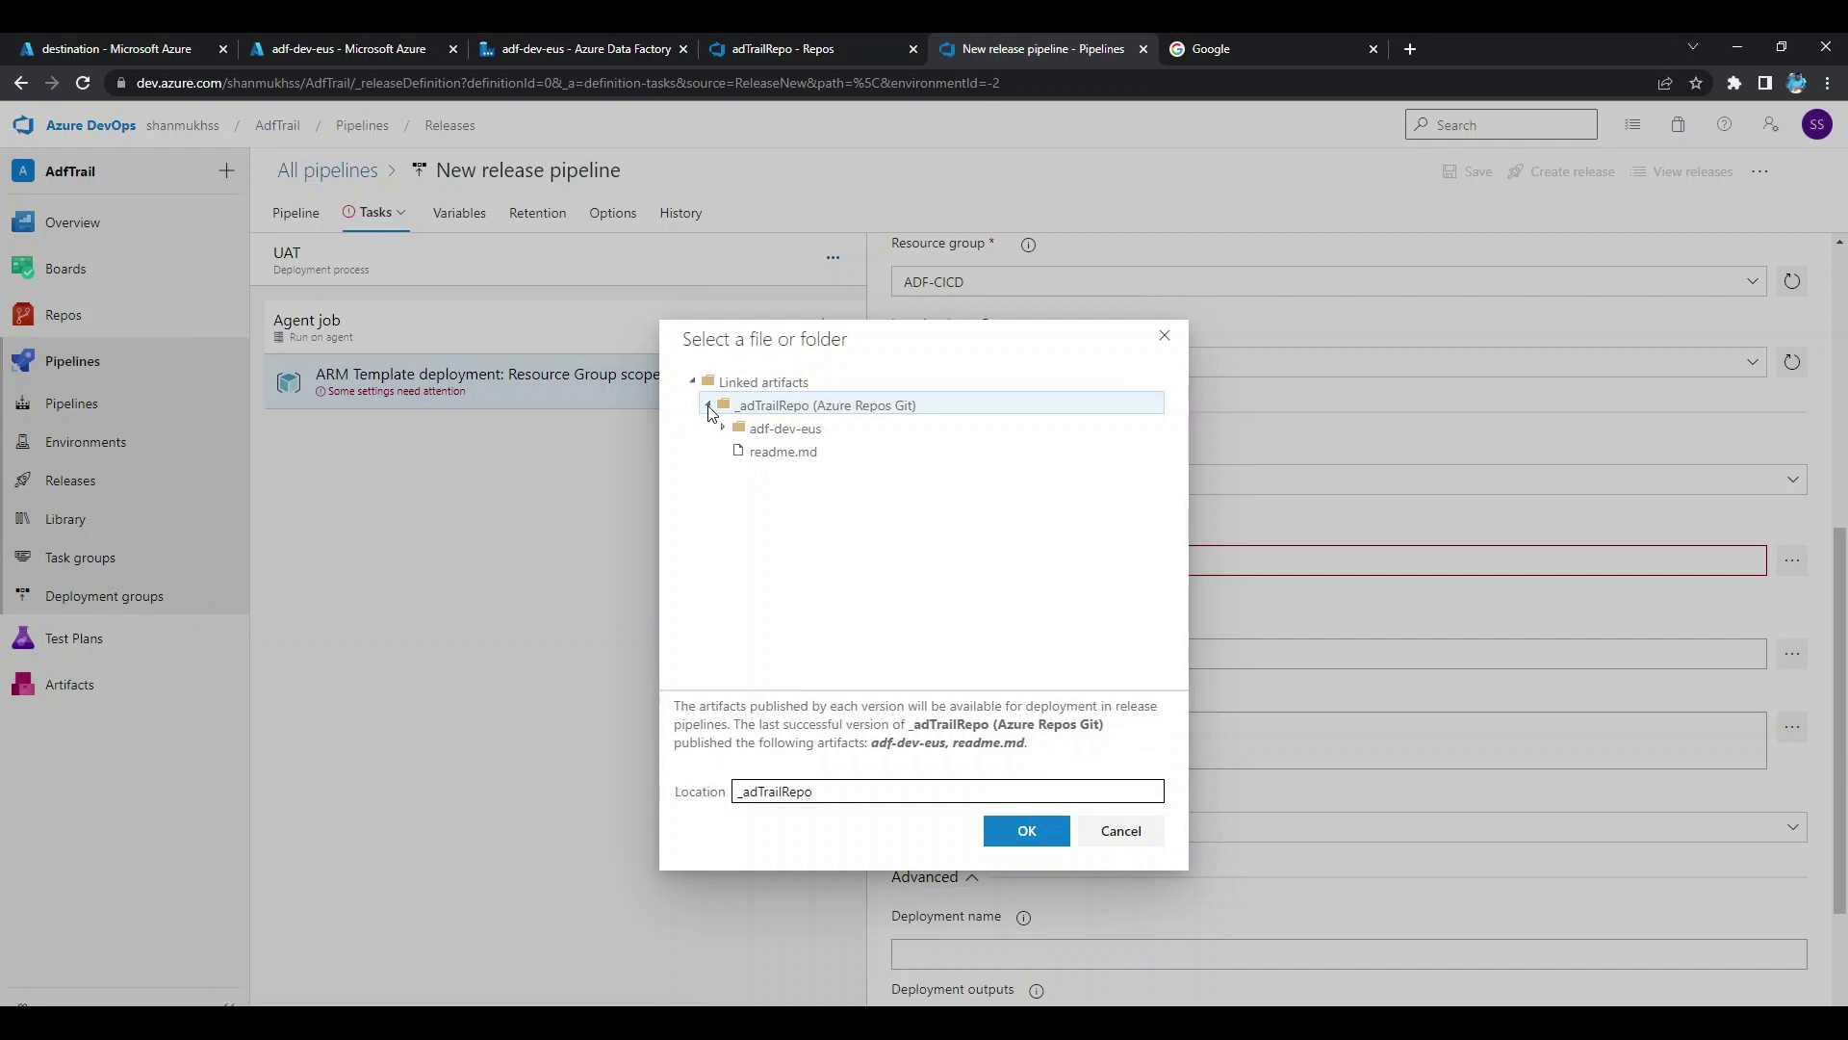
pyautogui.click(725, 429)
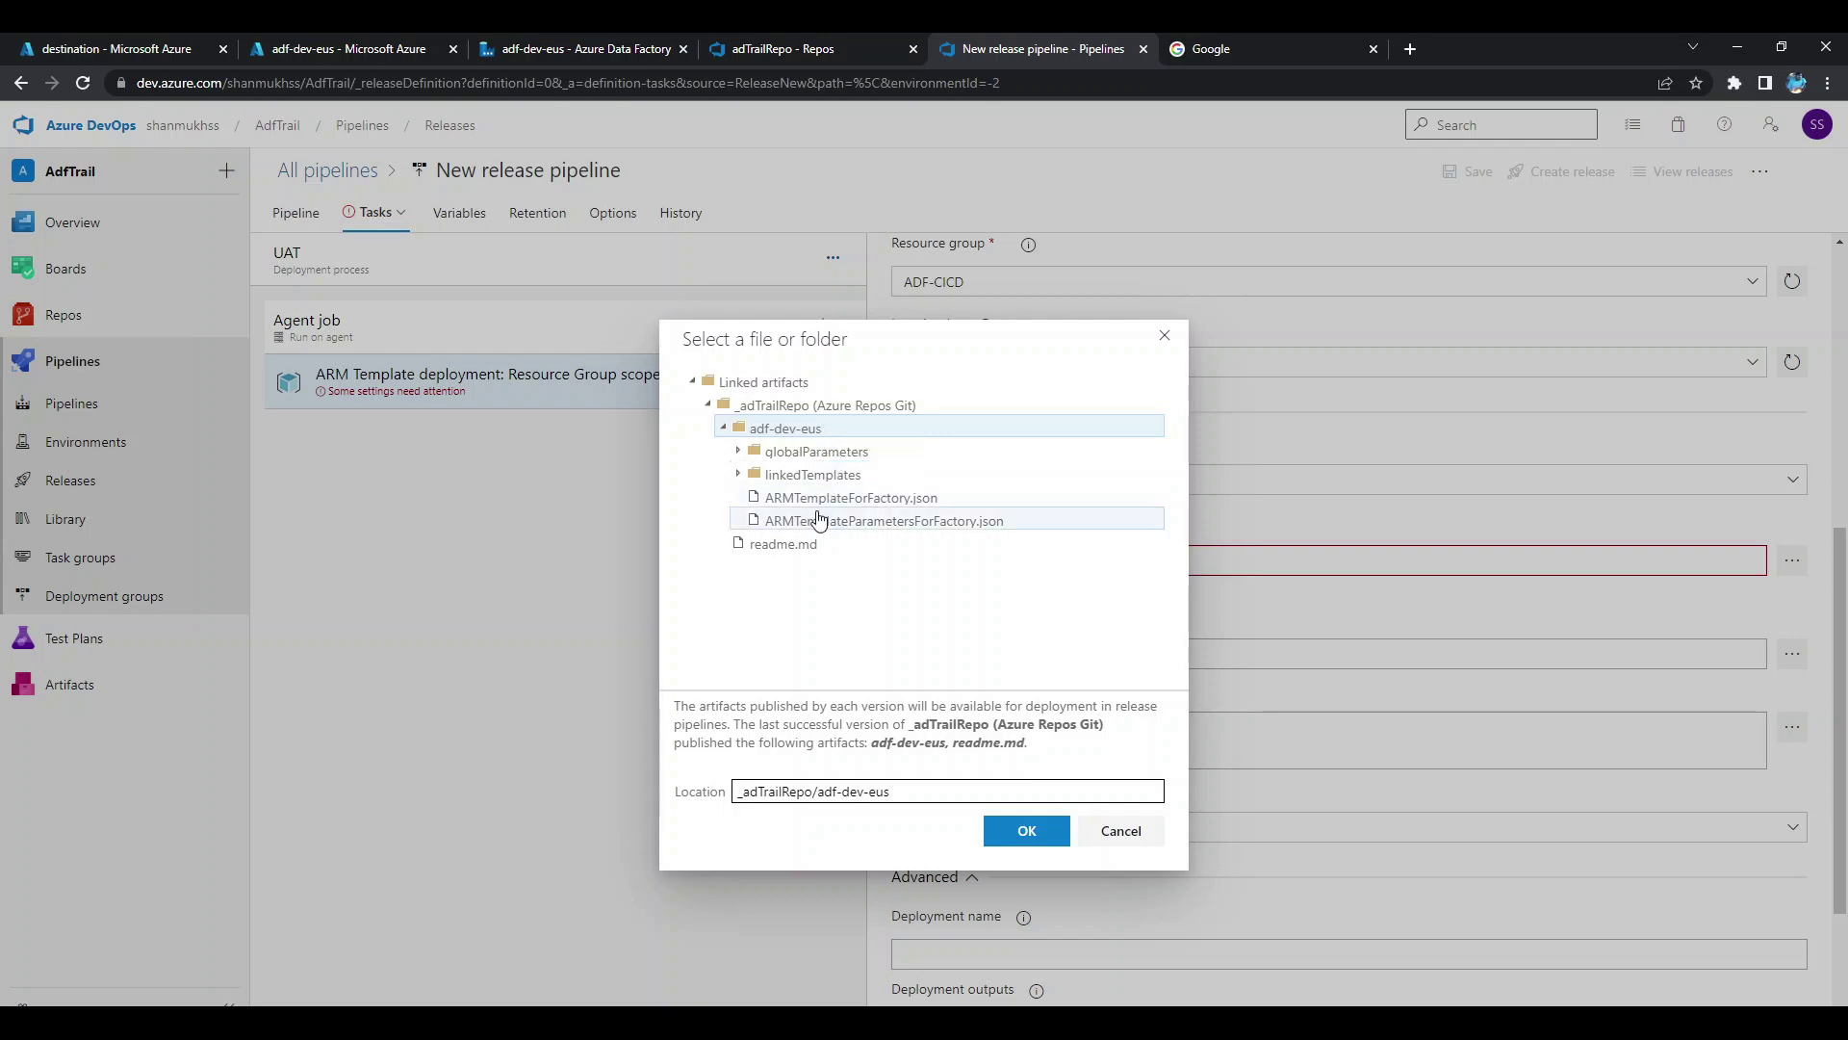
pyautogui.click(959, 503)
pyautogui.click(1027, 831)
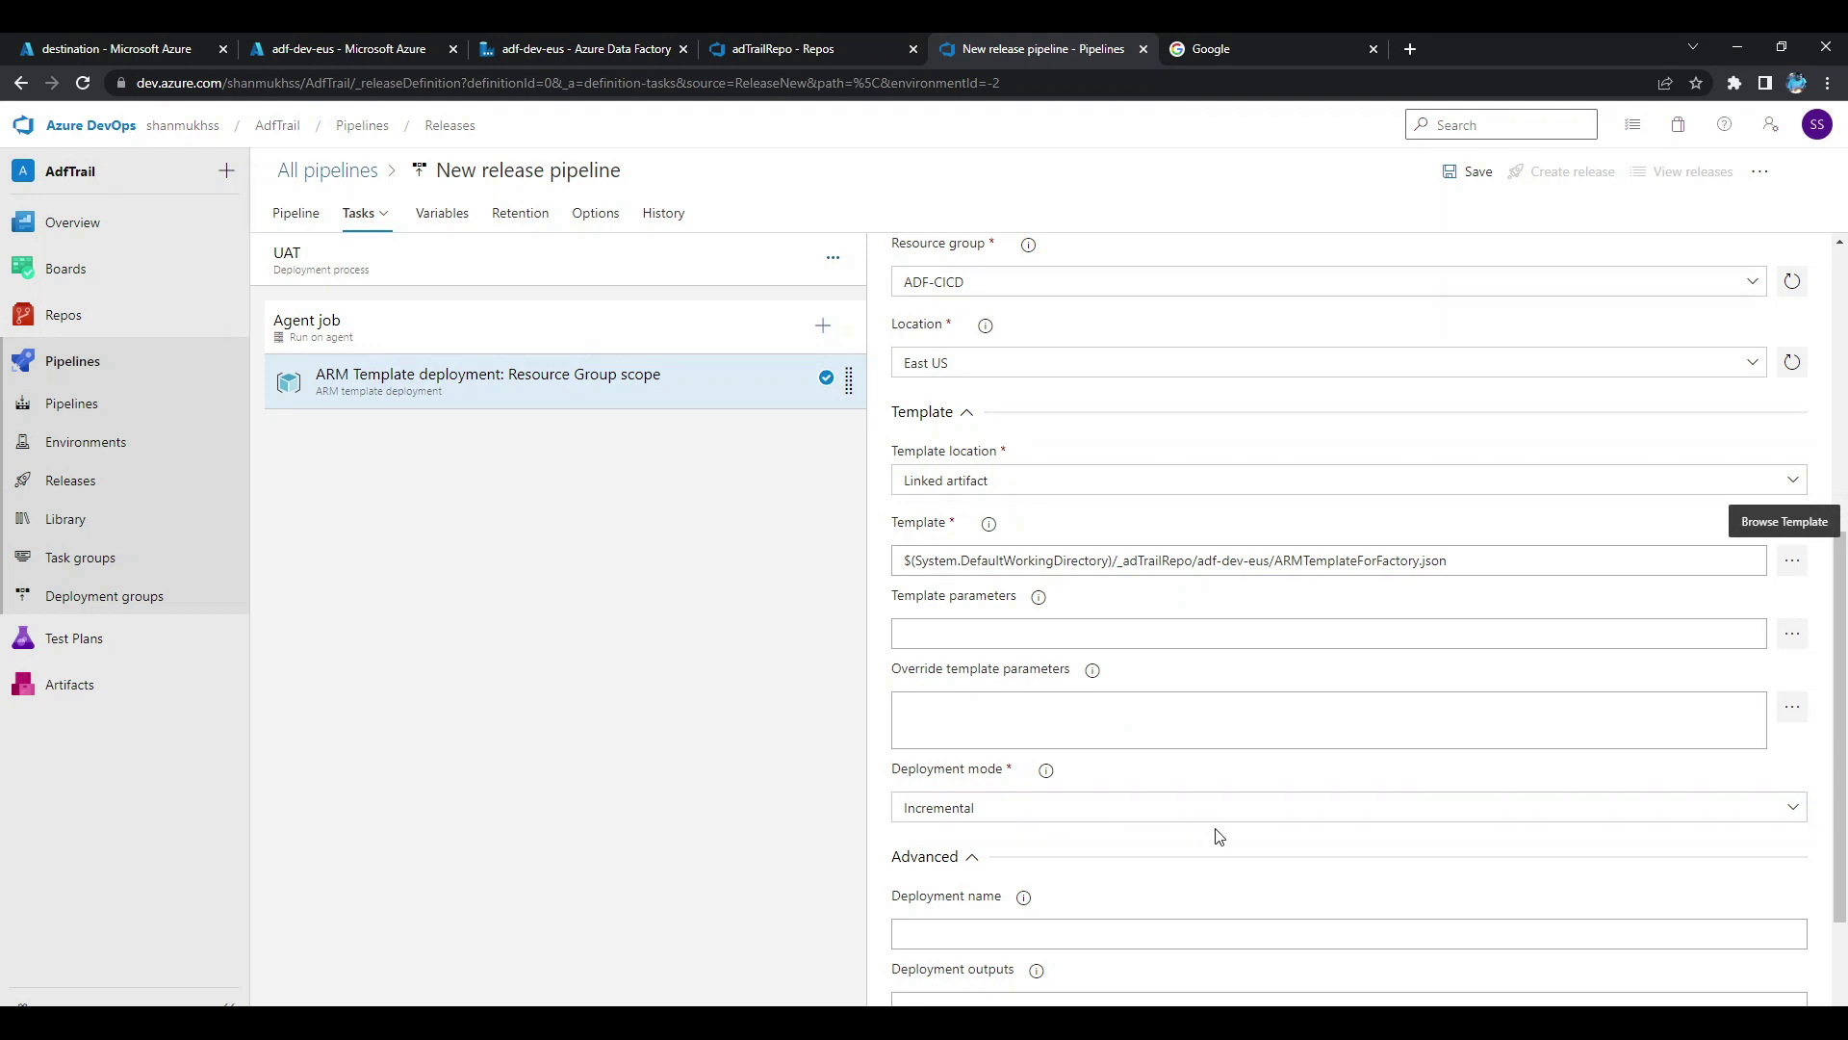
# Set the task's template parameters to ARMTemplateParametersForFactory.json from the adf-dev-eus folder of the _adTrailRepo linked artifact.
pyautogui.click(1790, 636)
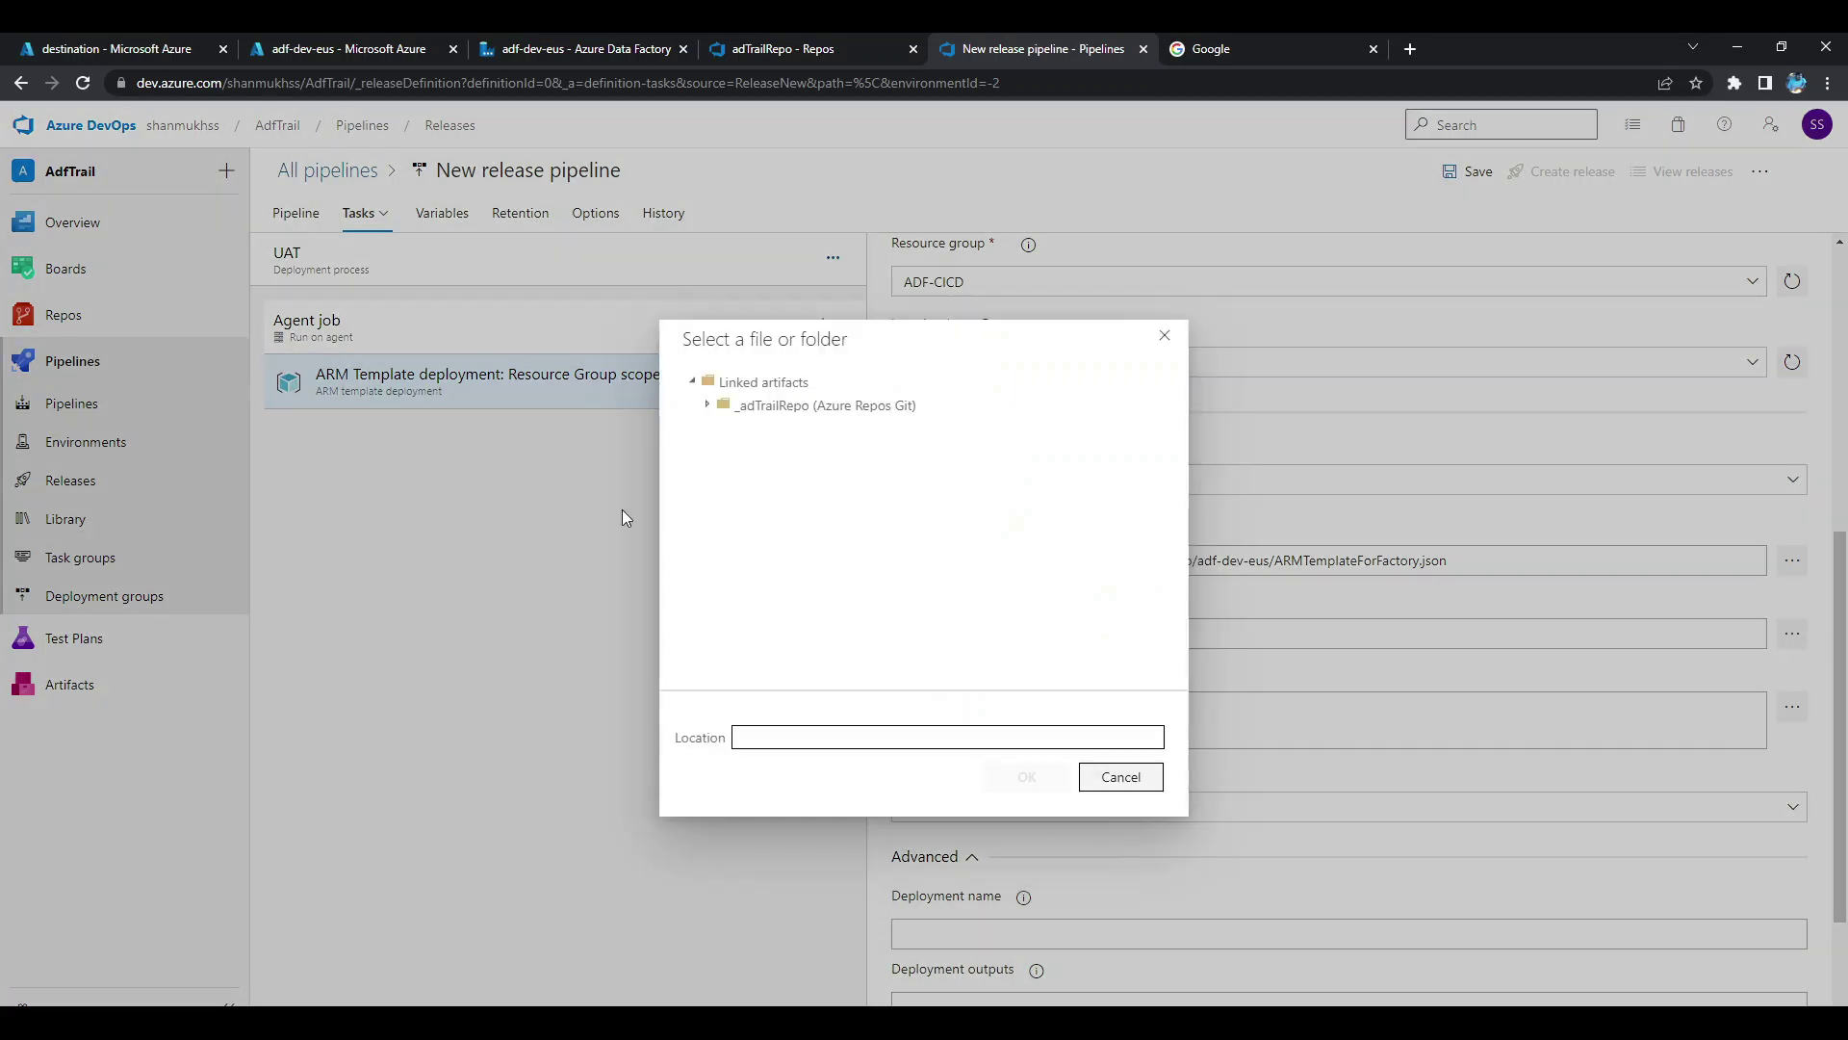
pyautogui.click(708, 406)
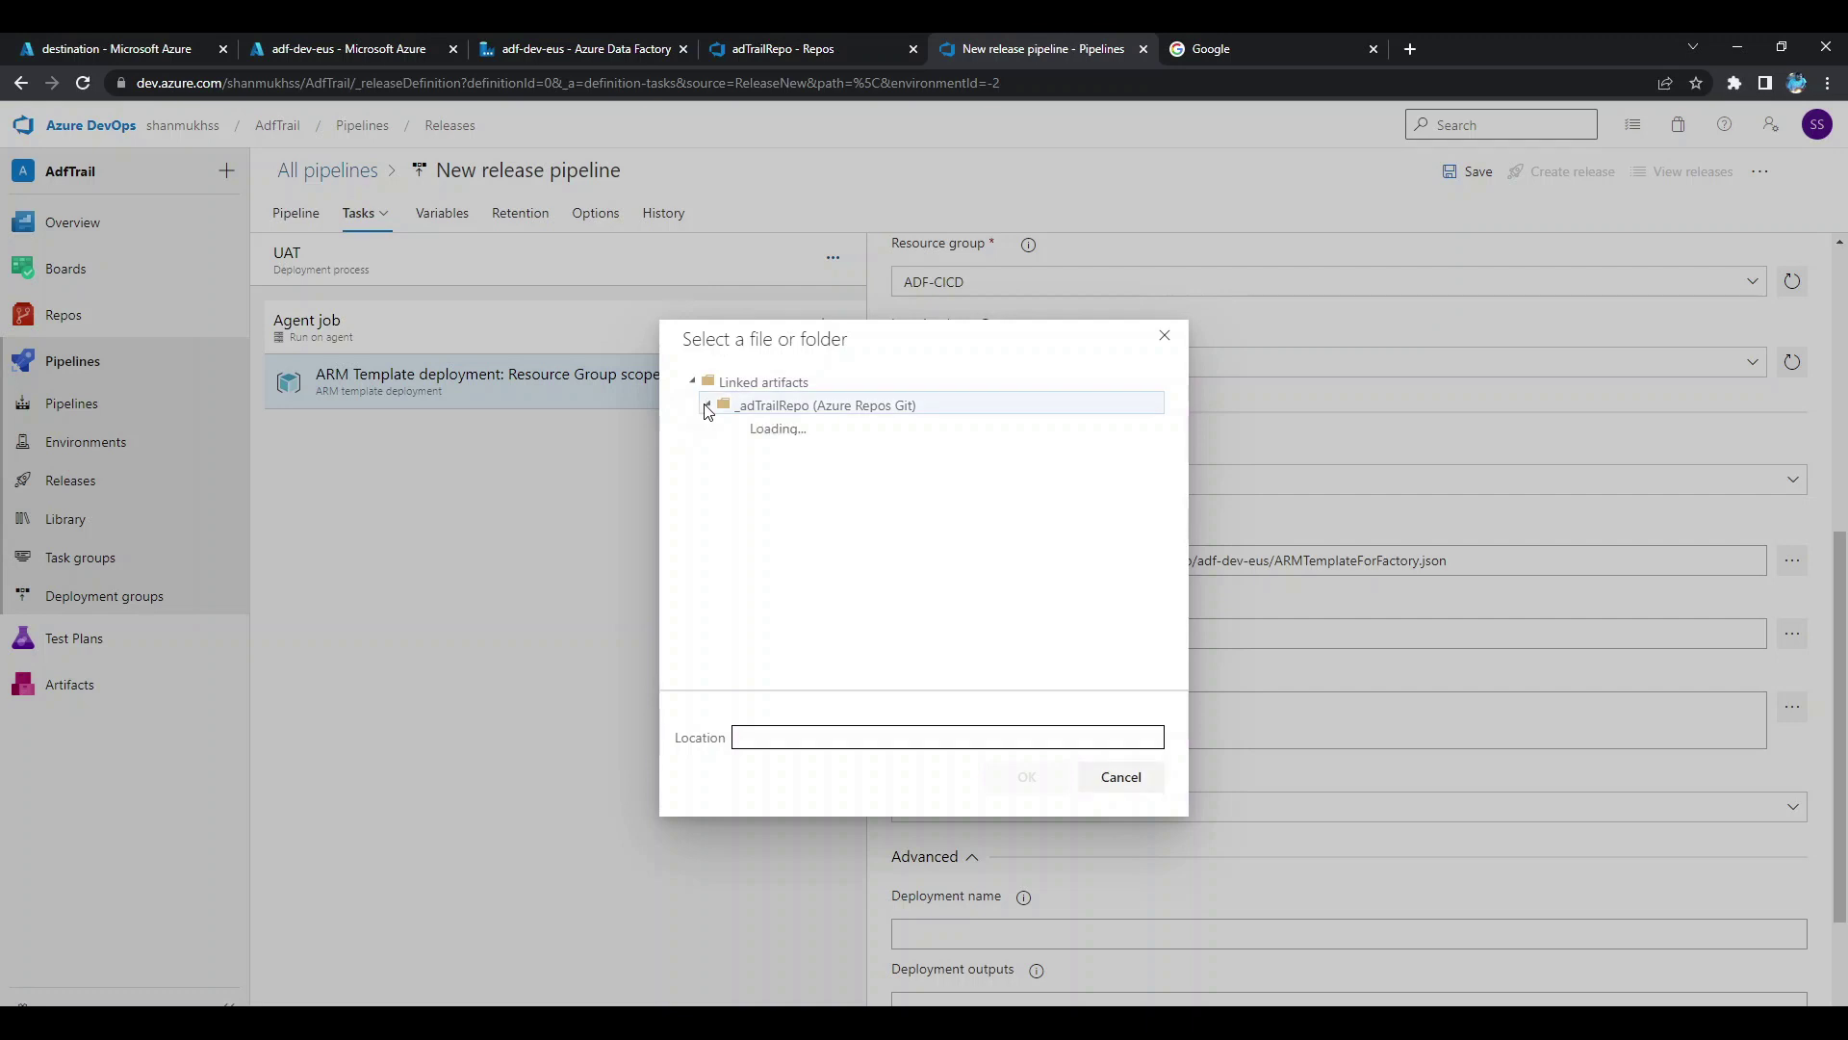
pyautogui.click(724, 428)
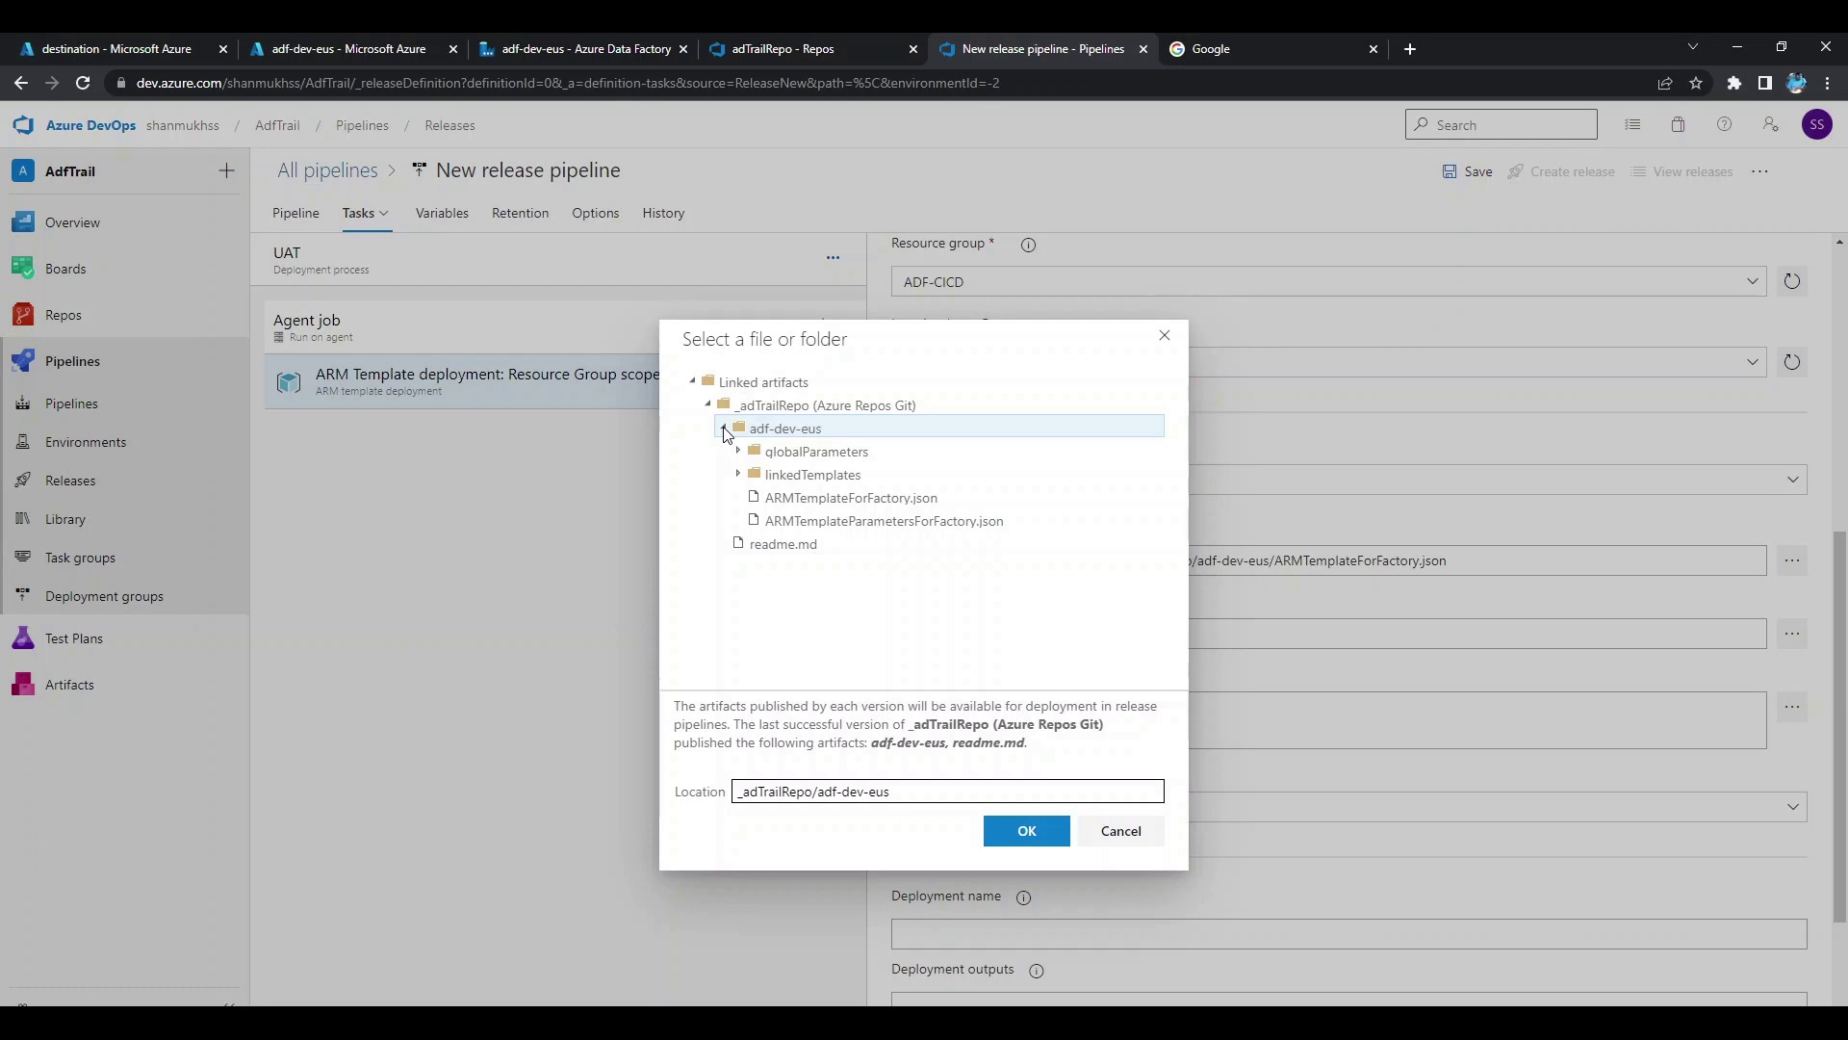
pyautogui.click(826, 520)
pyautogui.click(1026, 831)
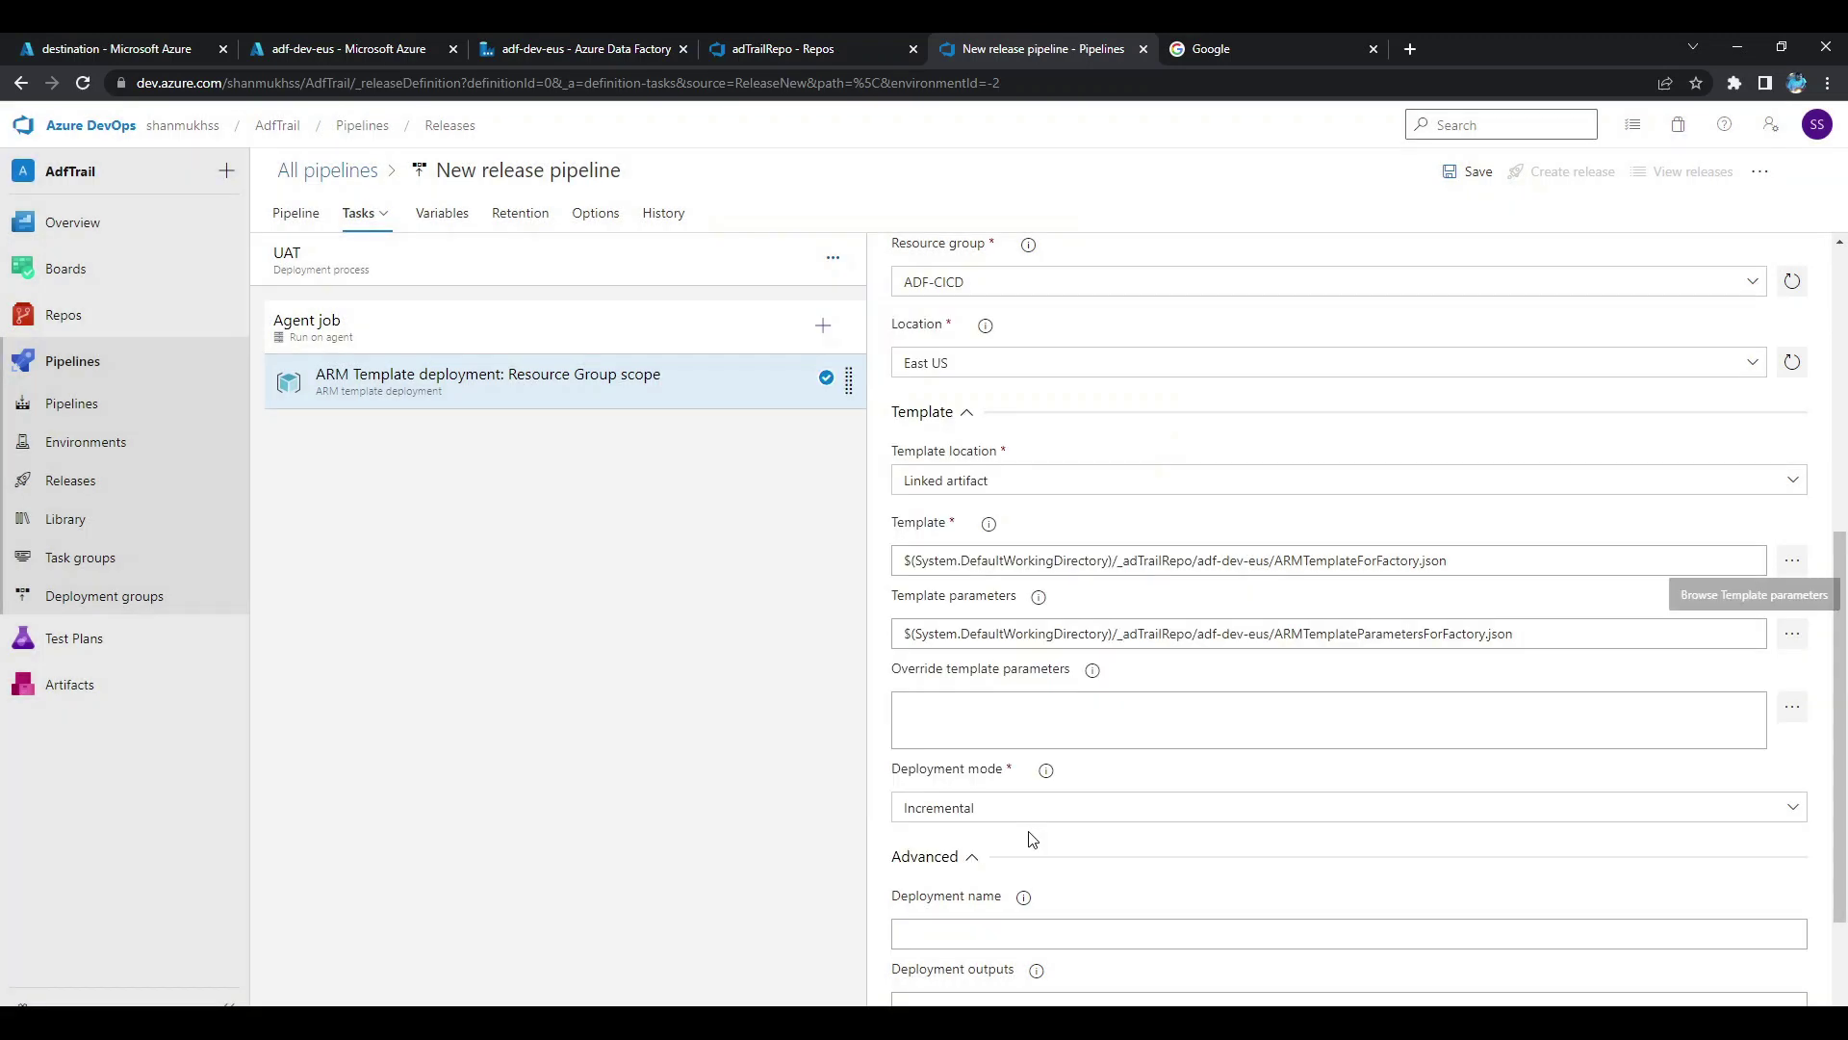
# Open the override template parameters editor and set factoryName to "adf-uat-eus01".
pyautogui.click(1151, 730)
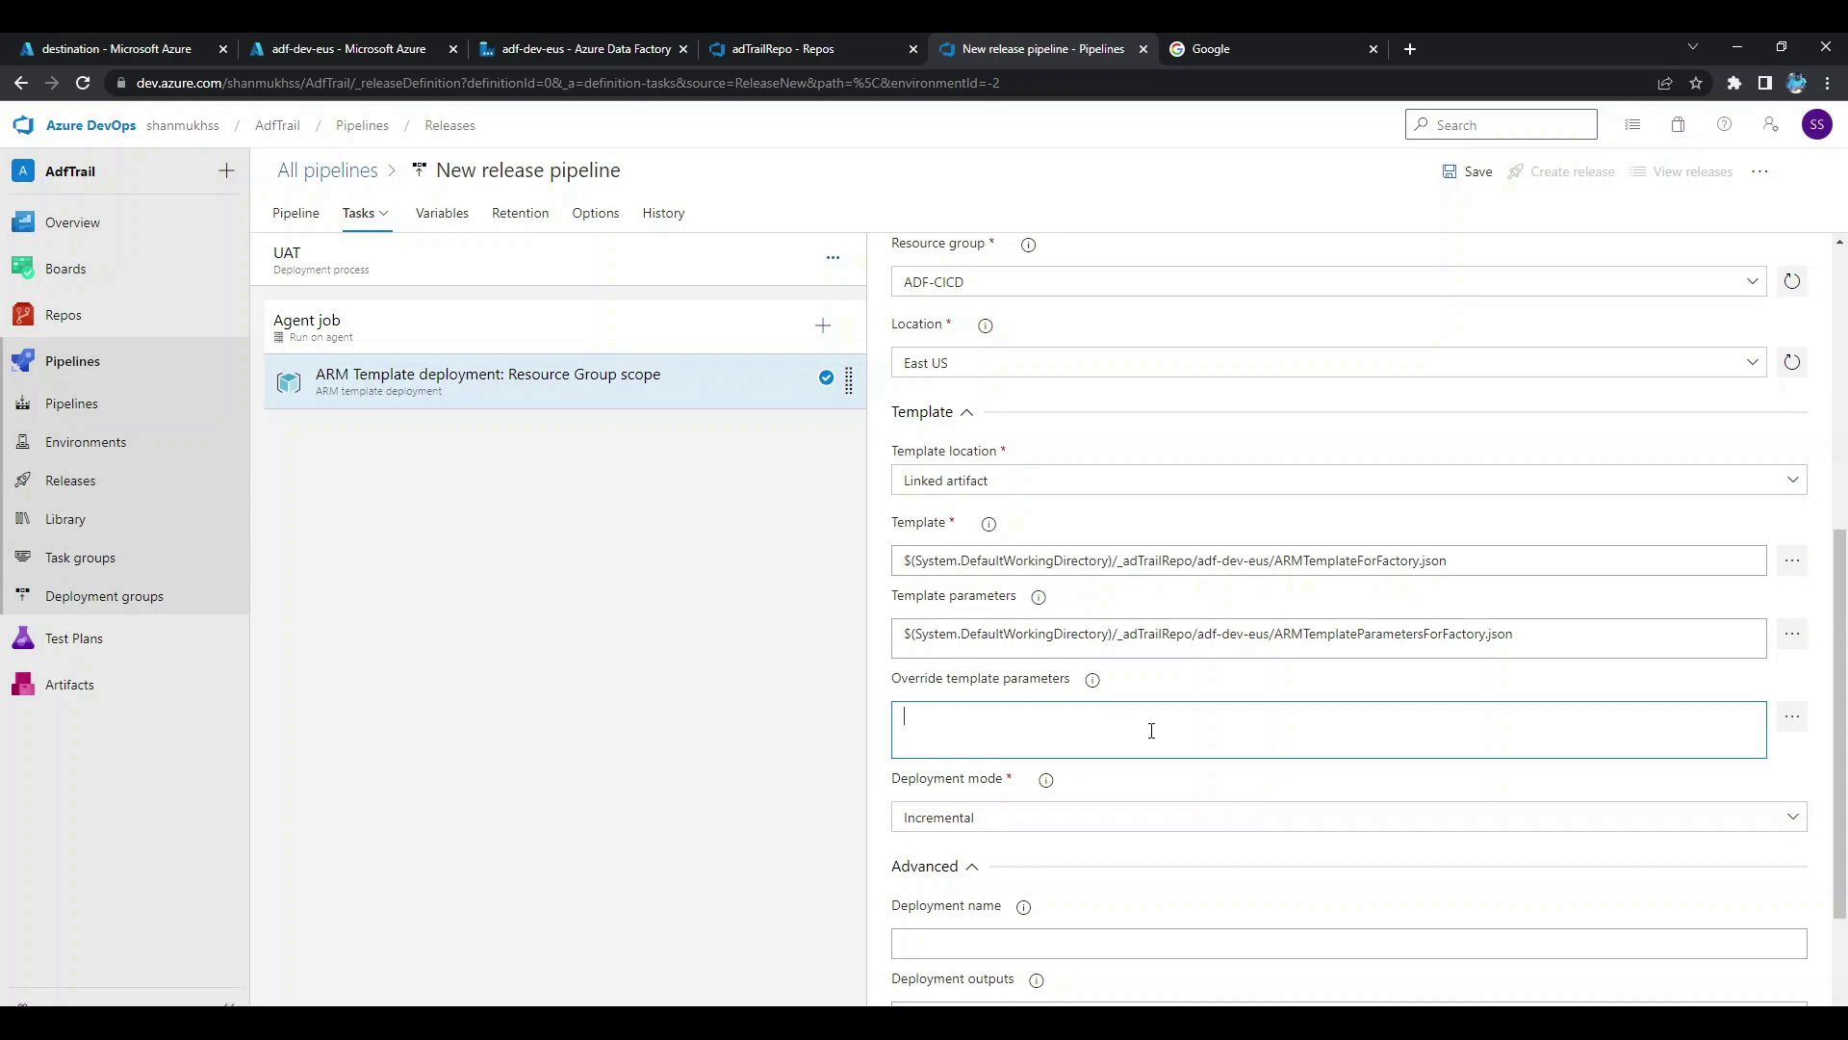
pyautogui.click(1789, 720)
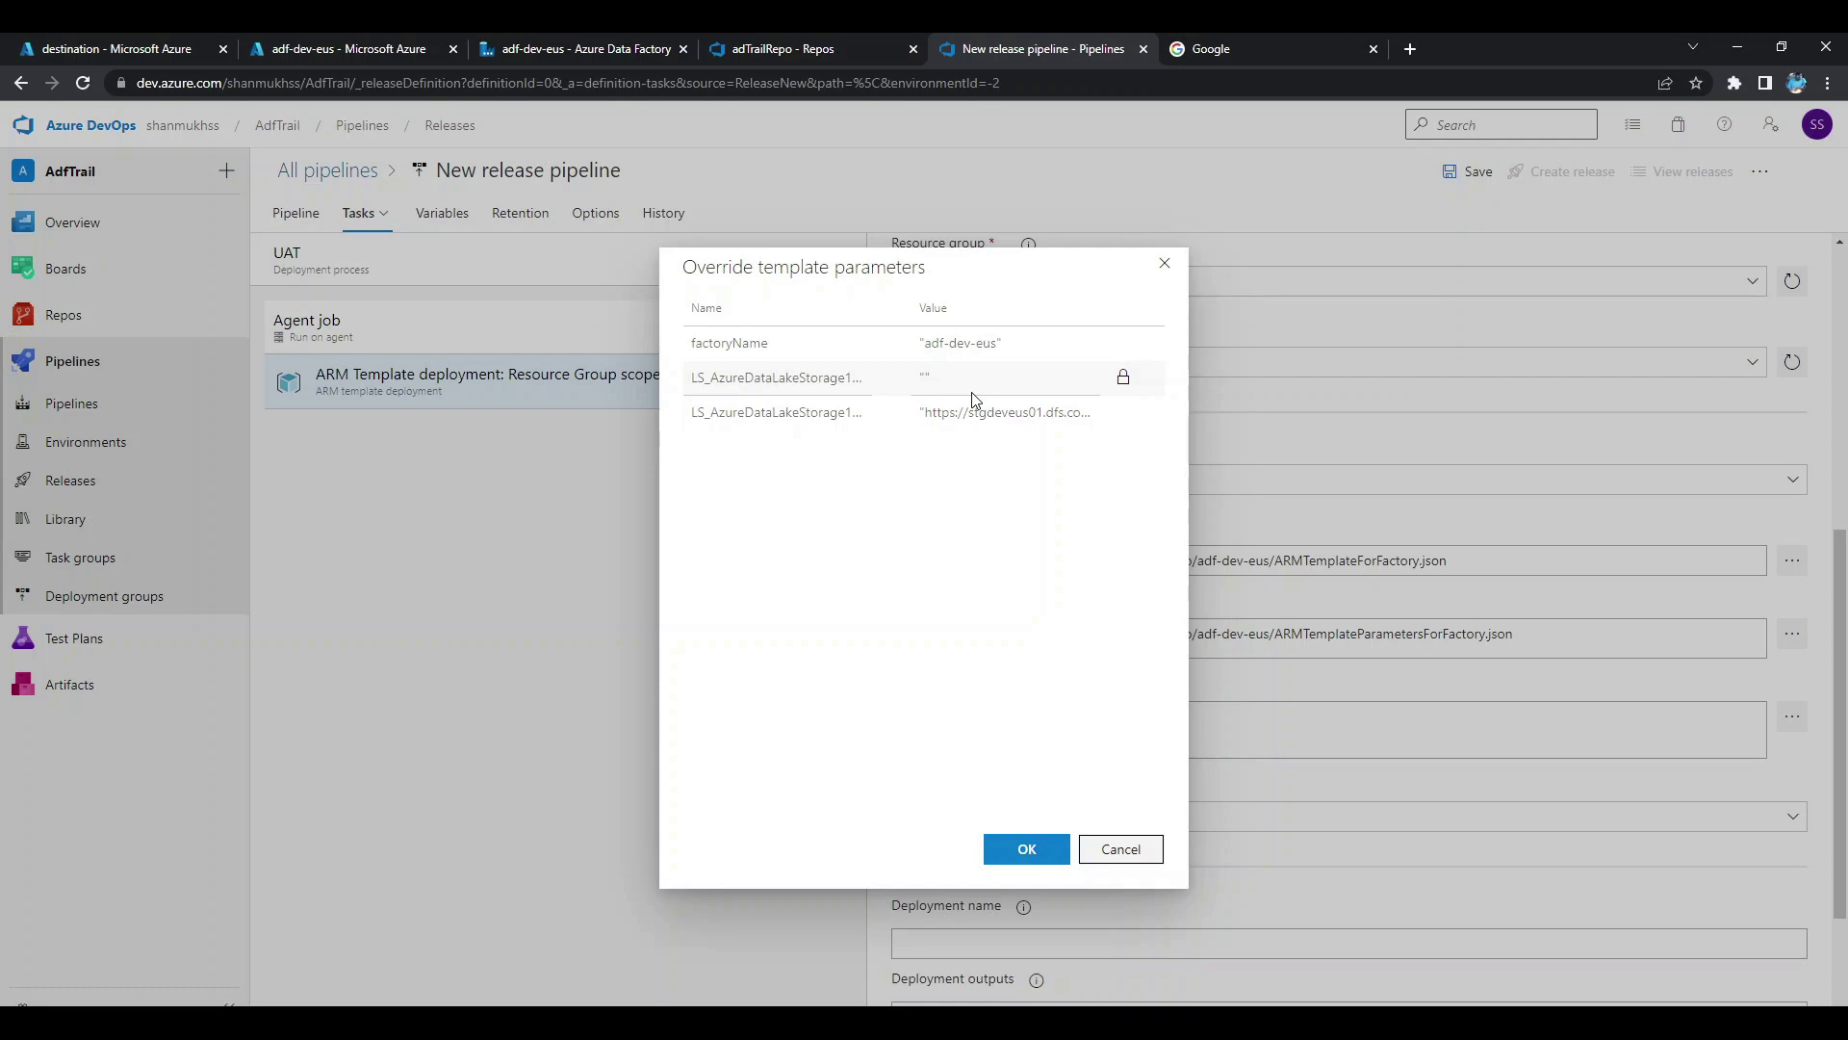
pyautogui.click(957, 345)
pyautogui.doubleClick(957, 344)
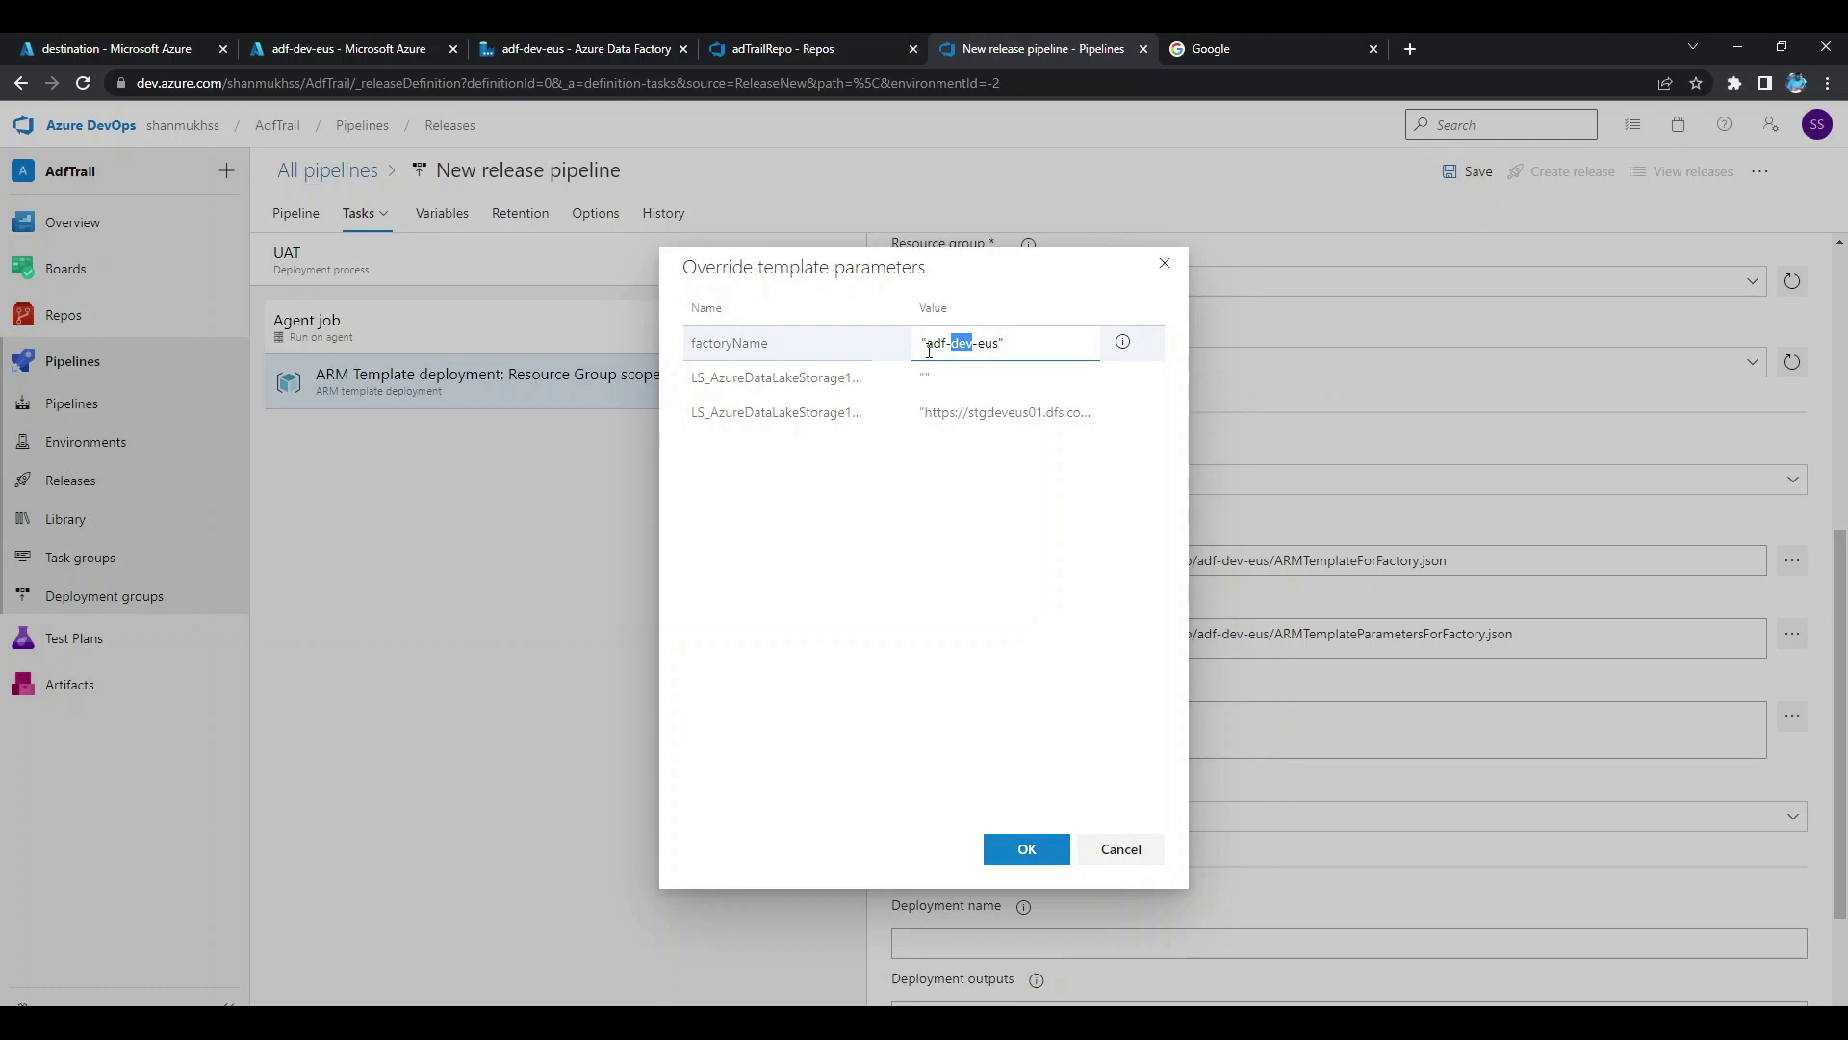
pyautogui.write('uat')
pyautogui.click(1047, 332)
pyautogui.press('Left')
pyautogui.write('01')
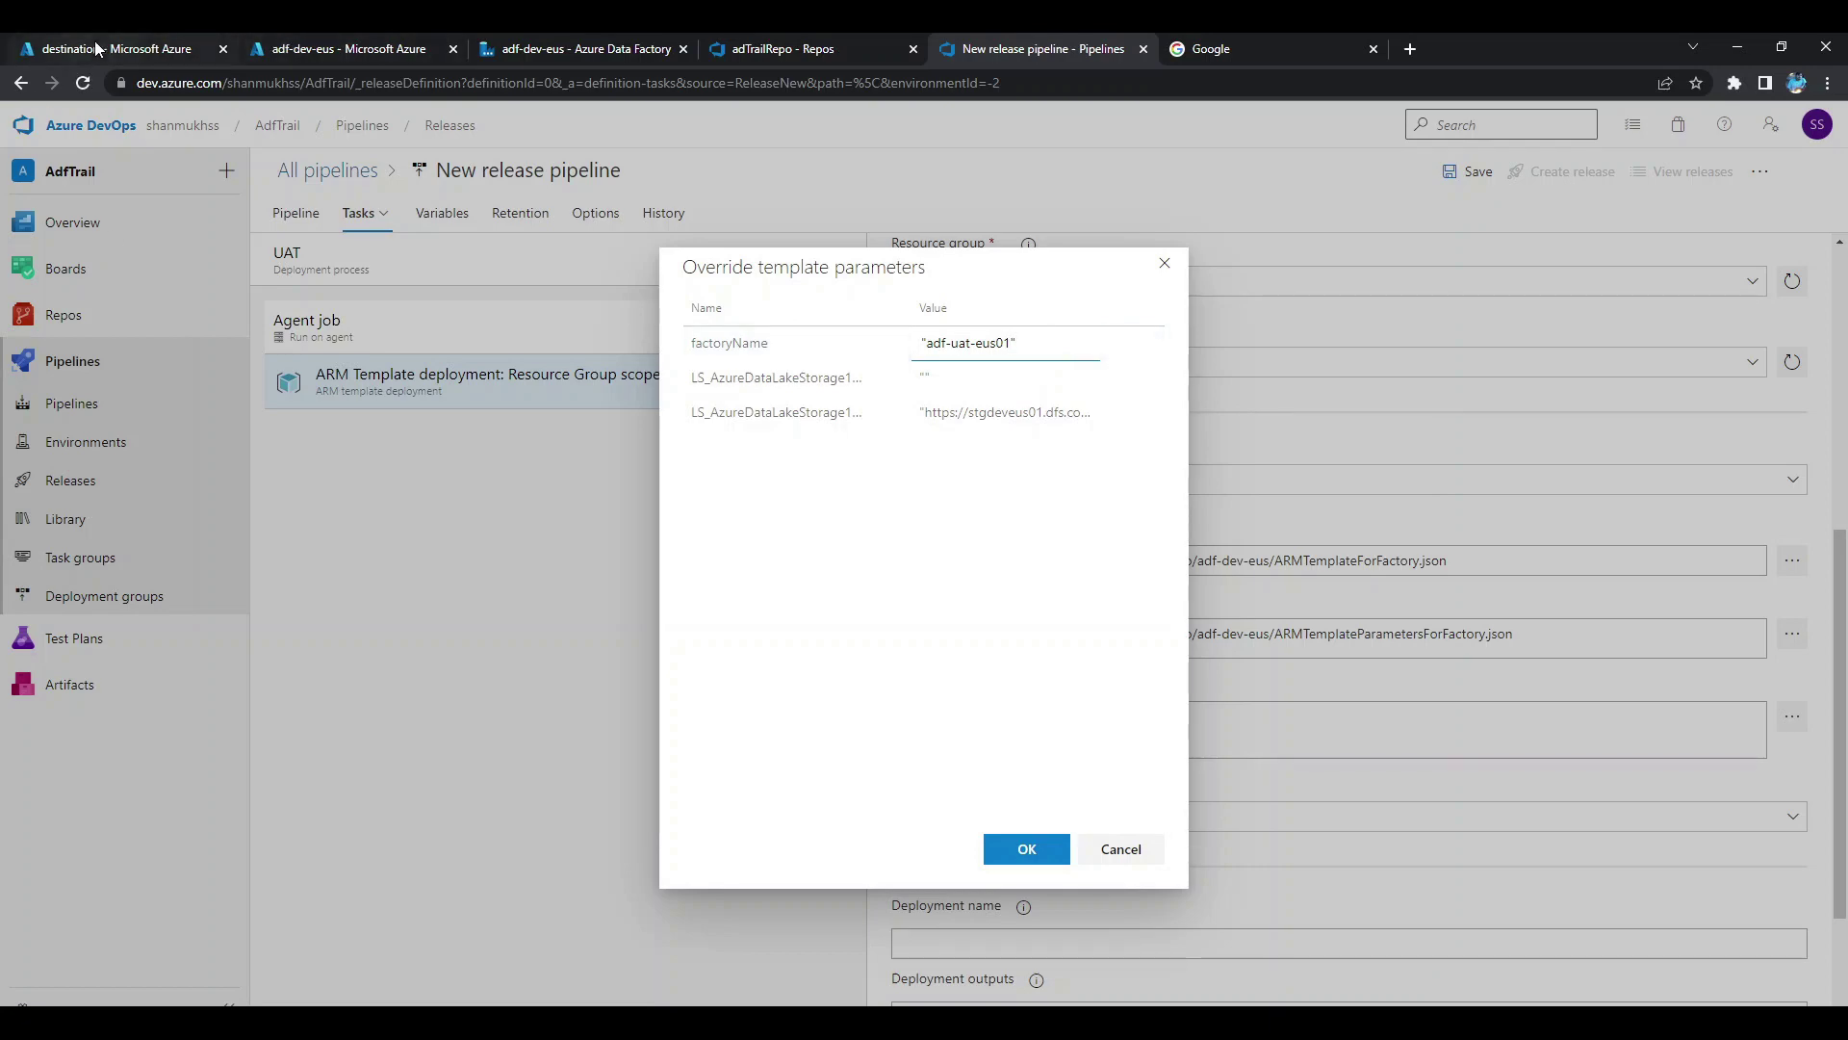
# Check the UAT data factory's name in the ADF-CICD resource group in the Azure portal, and return to the release pipeline.
pyautogui.click(337, 50)
pyautogui.click(117, 122)
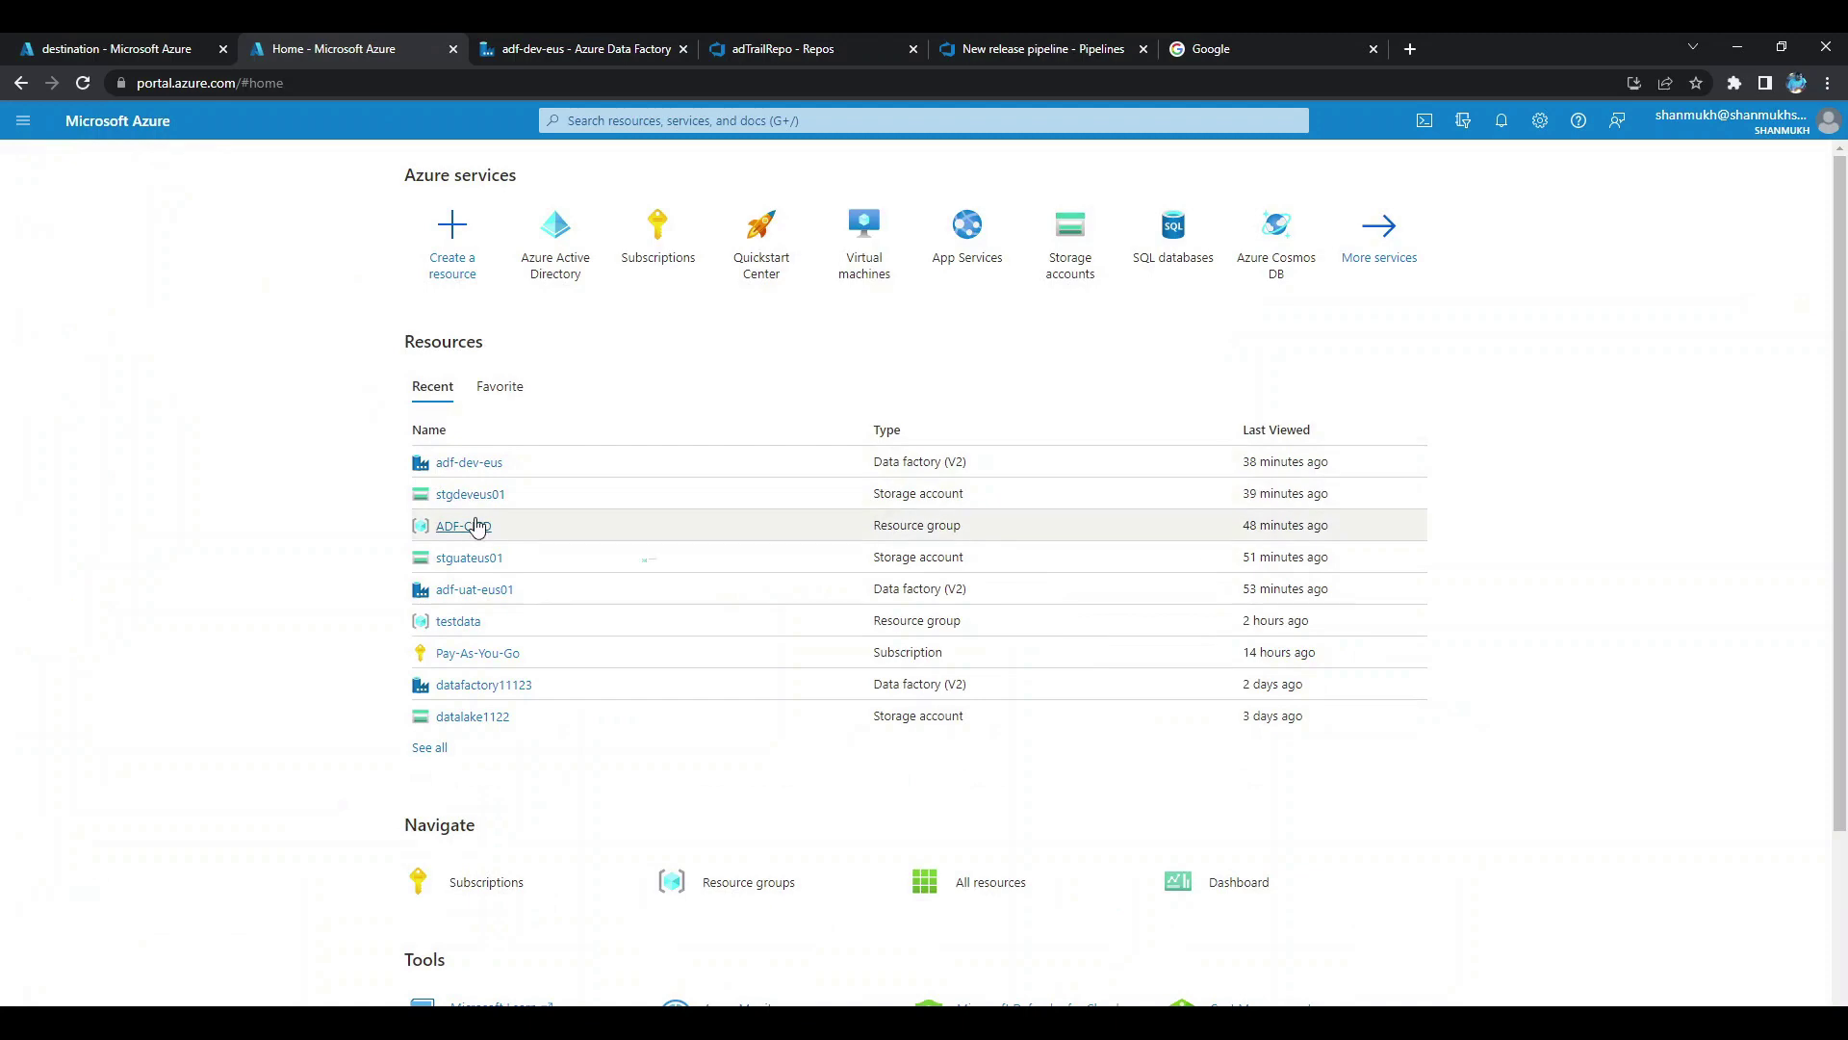
pyautogui.click(479, 529)
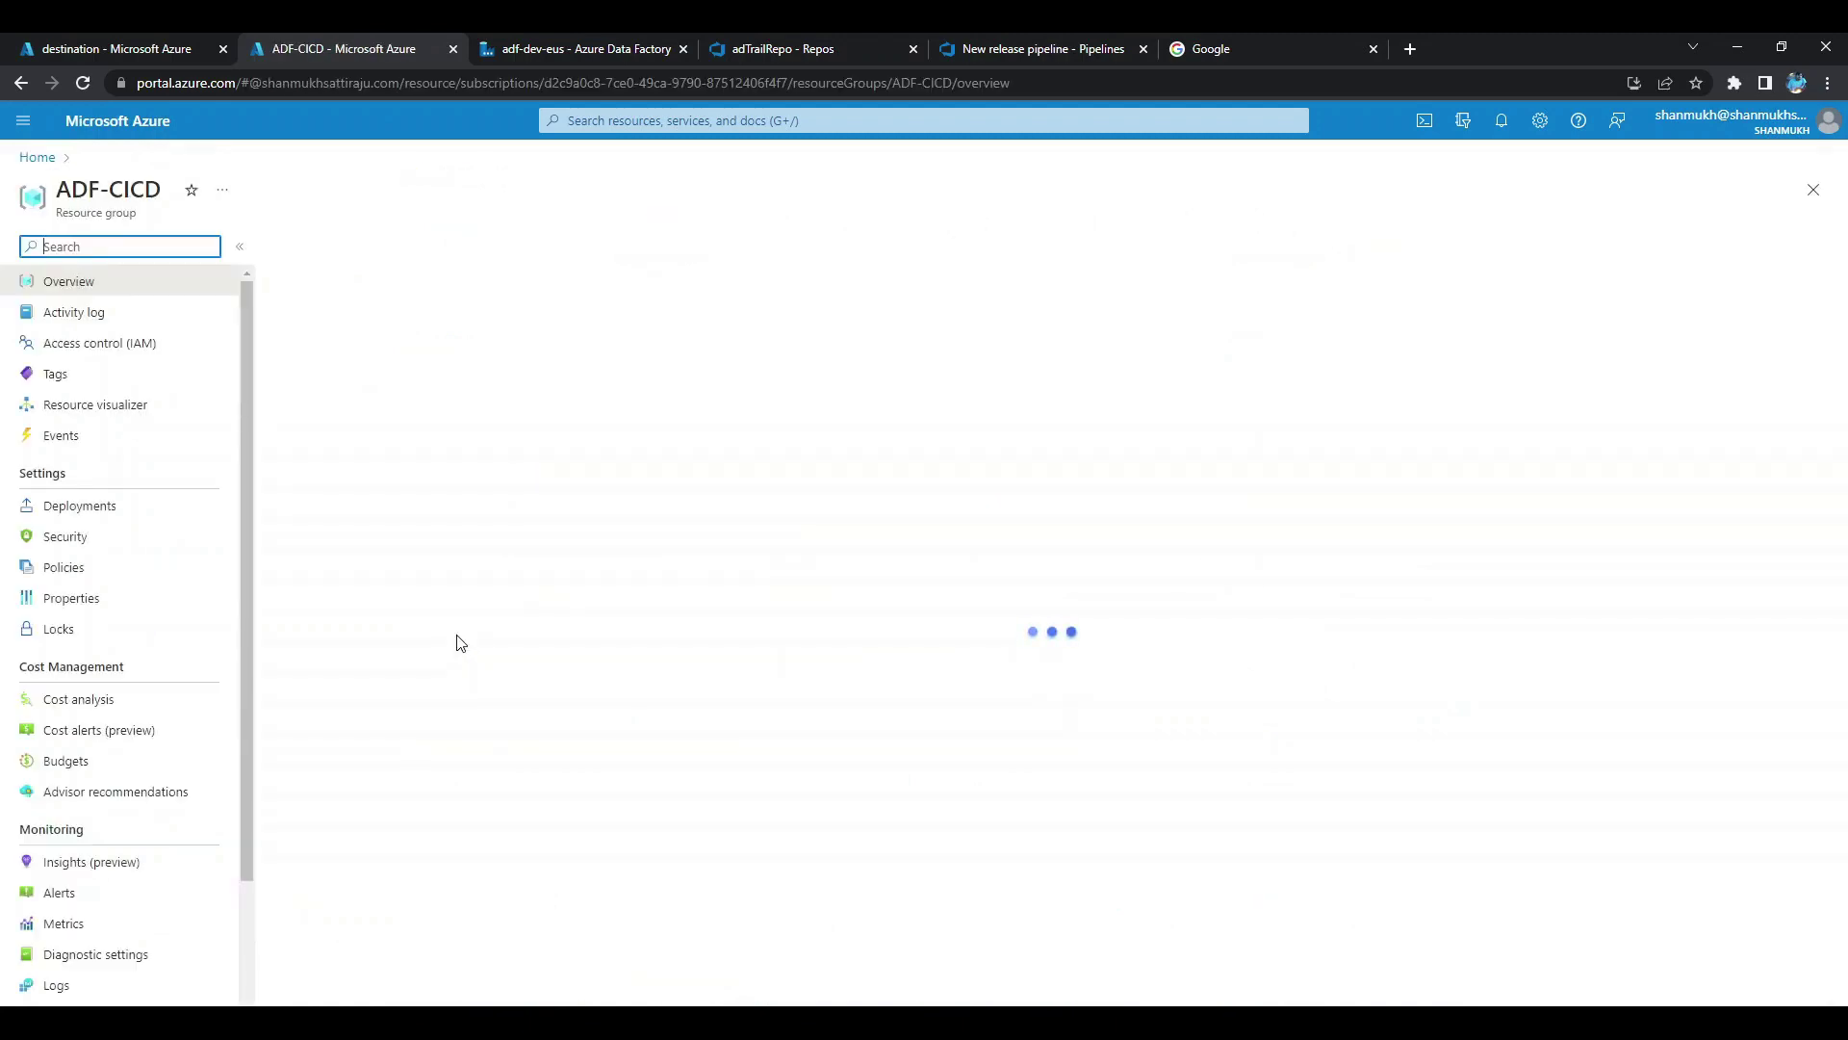
pyautogui.moveTo(428, 614); pyautogui.dragTo(337, 614)
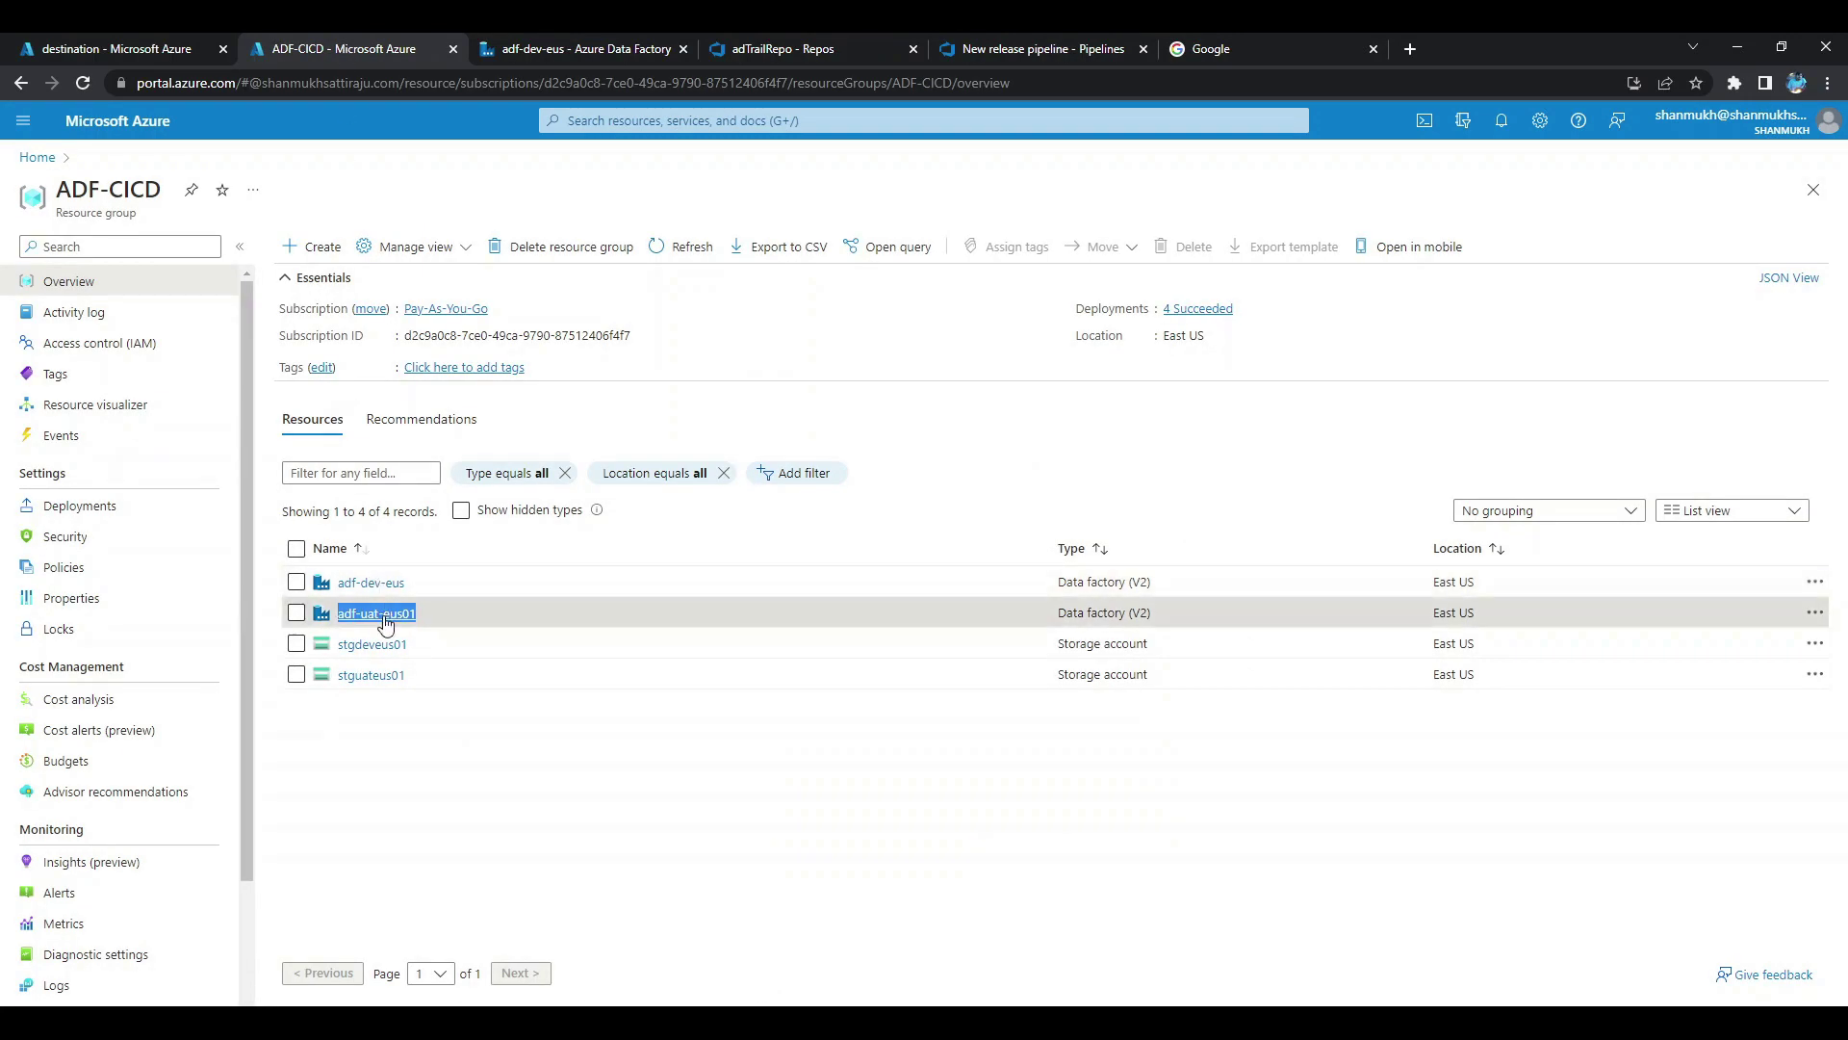
pyautogui.click(1018, 48)
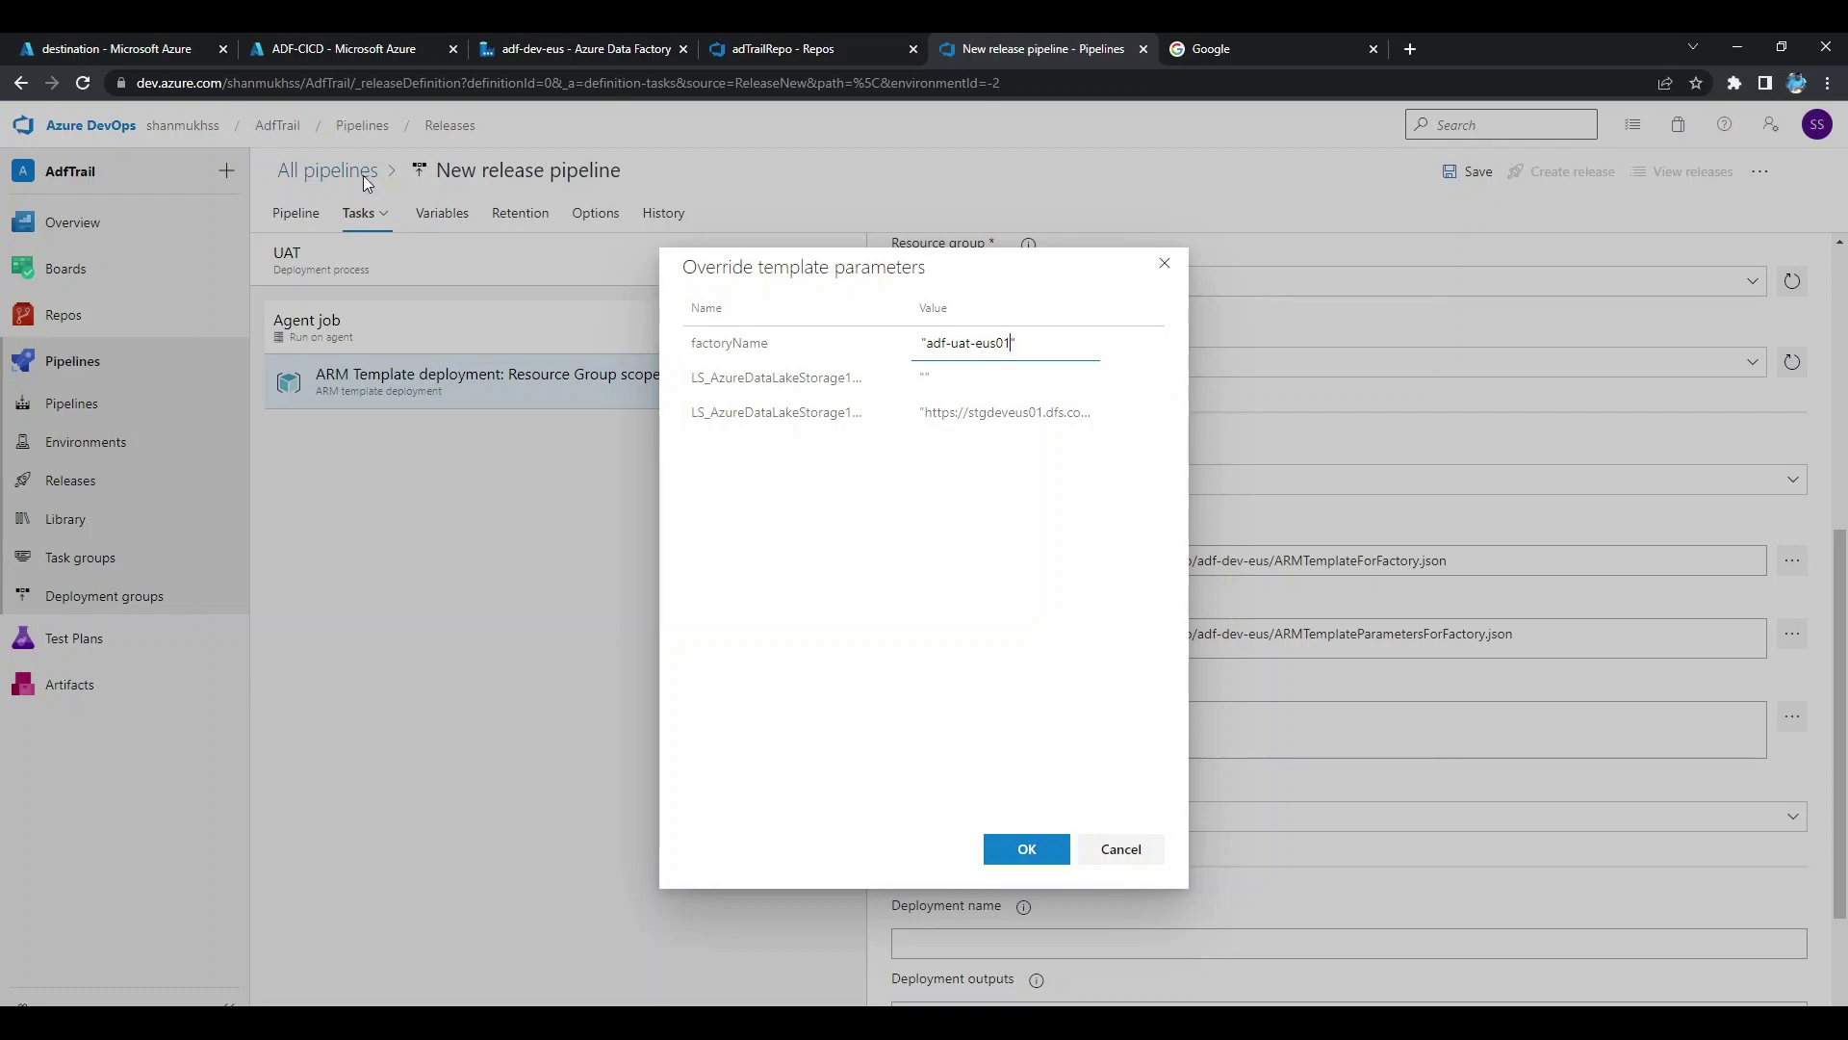
# Copy the key1 access key of storage account stguateus01 in the Azure portal and paste it into the pipeline's Data Lake Storage account key override.
pyautogui.click(127, 53)
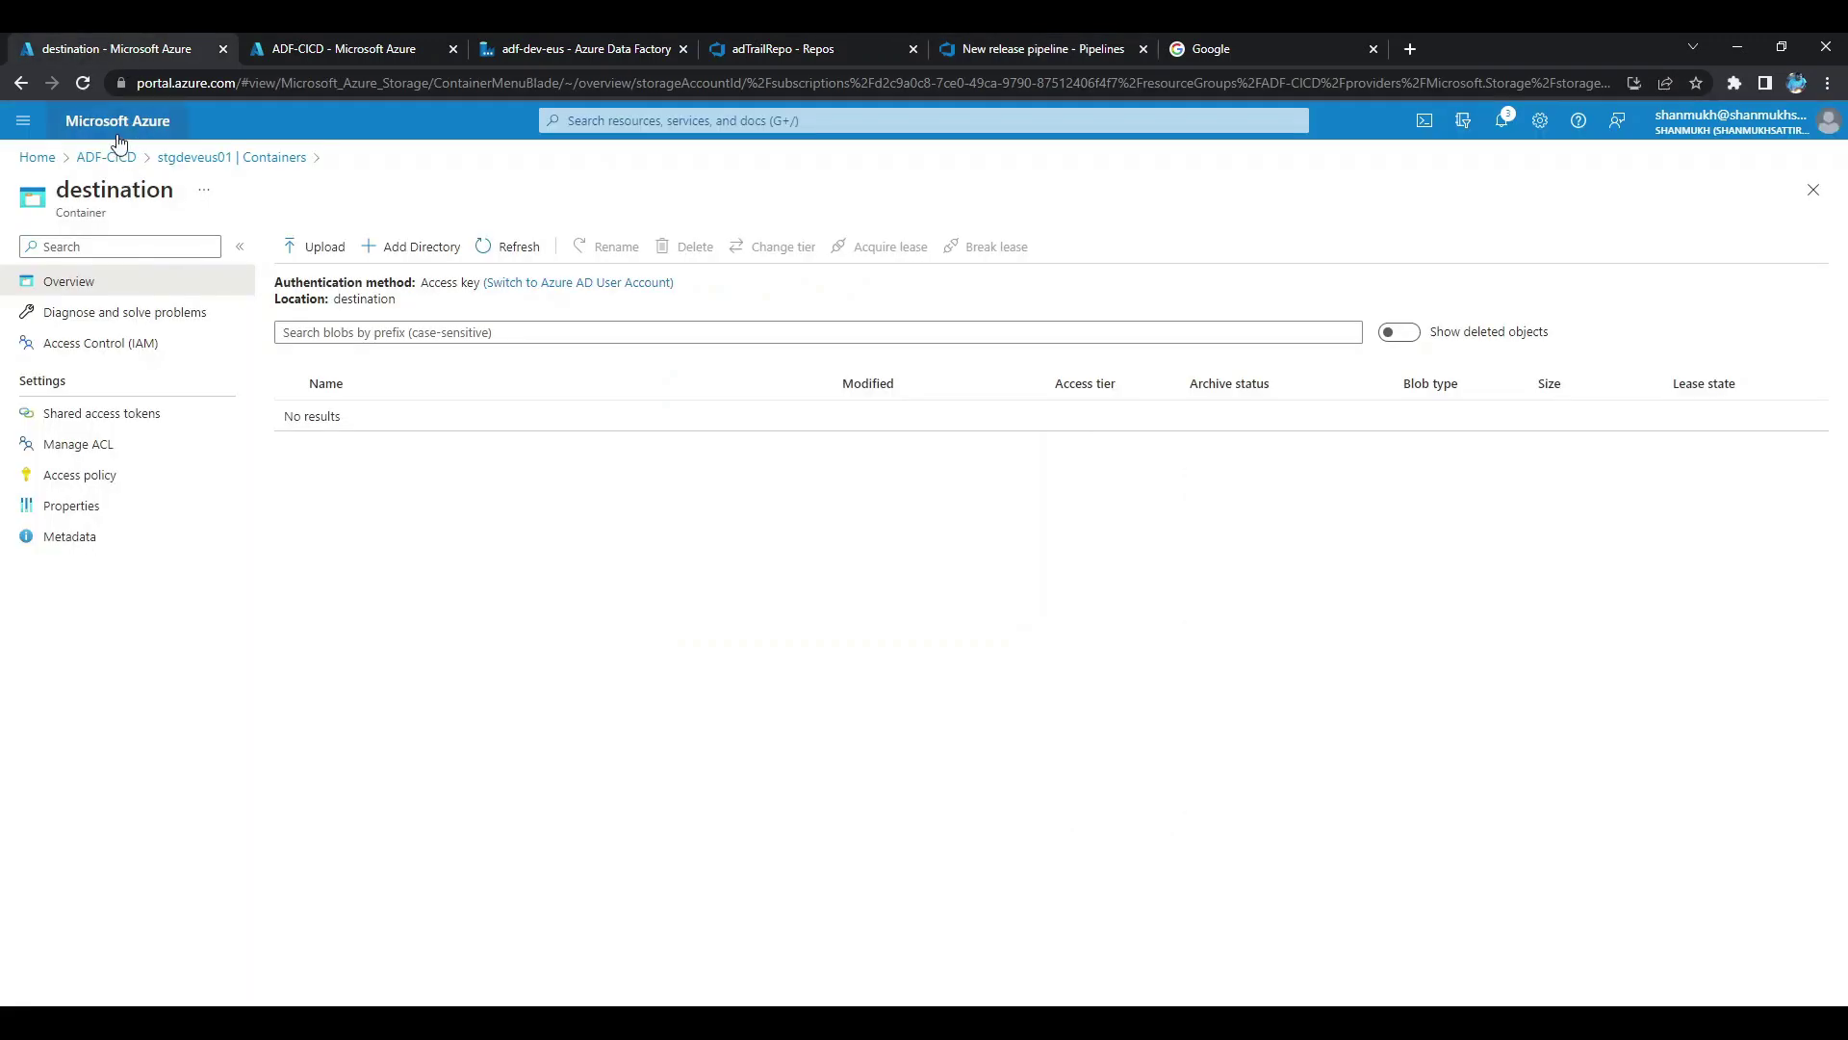
pyautogui.click(113, 157)
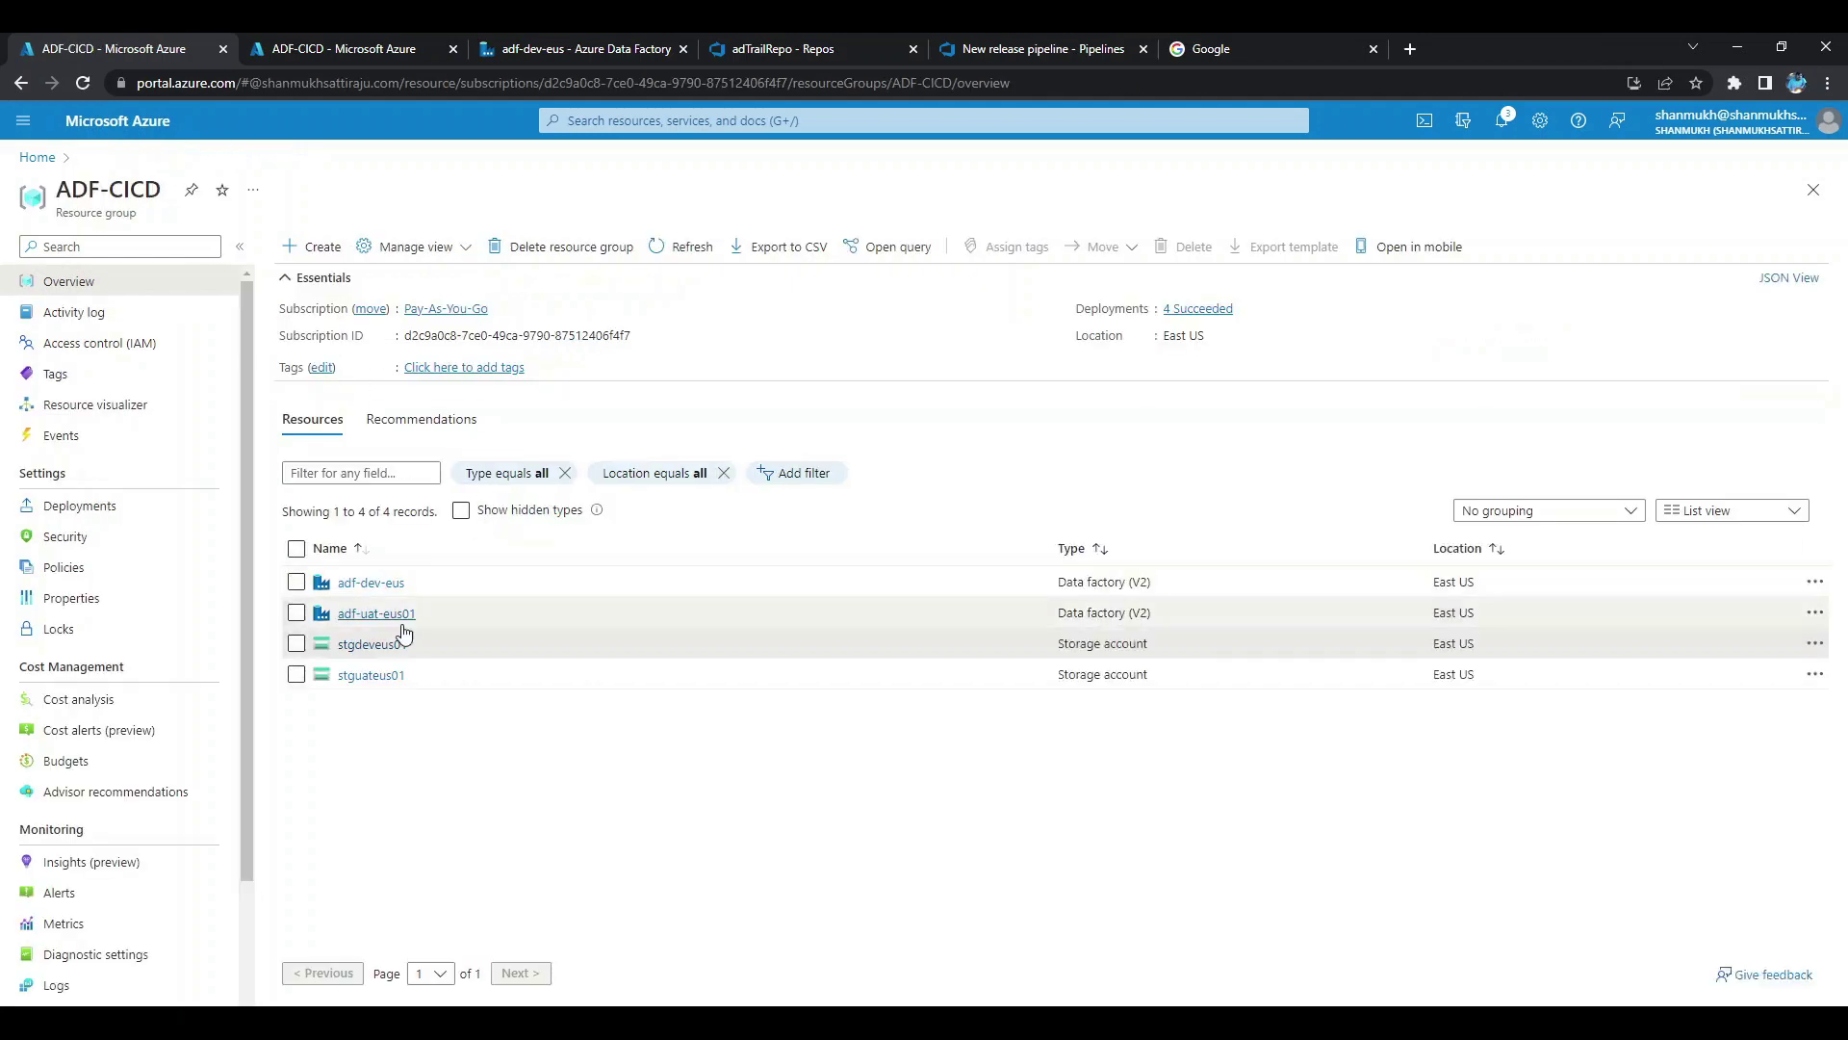
pyautogui.click(360, 677)
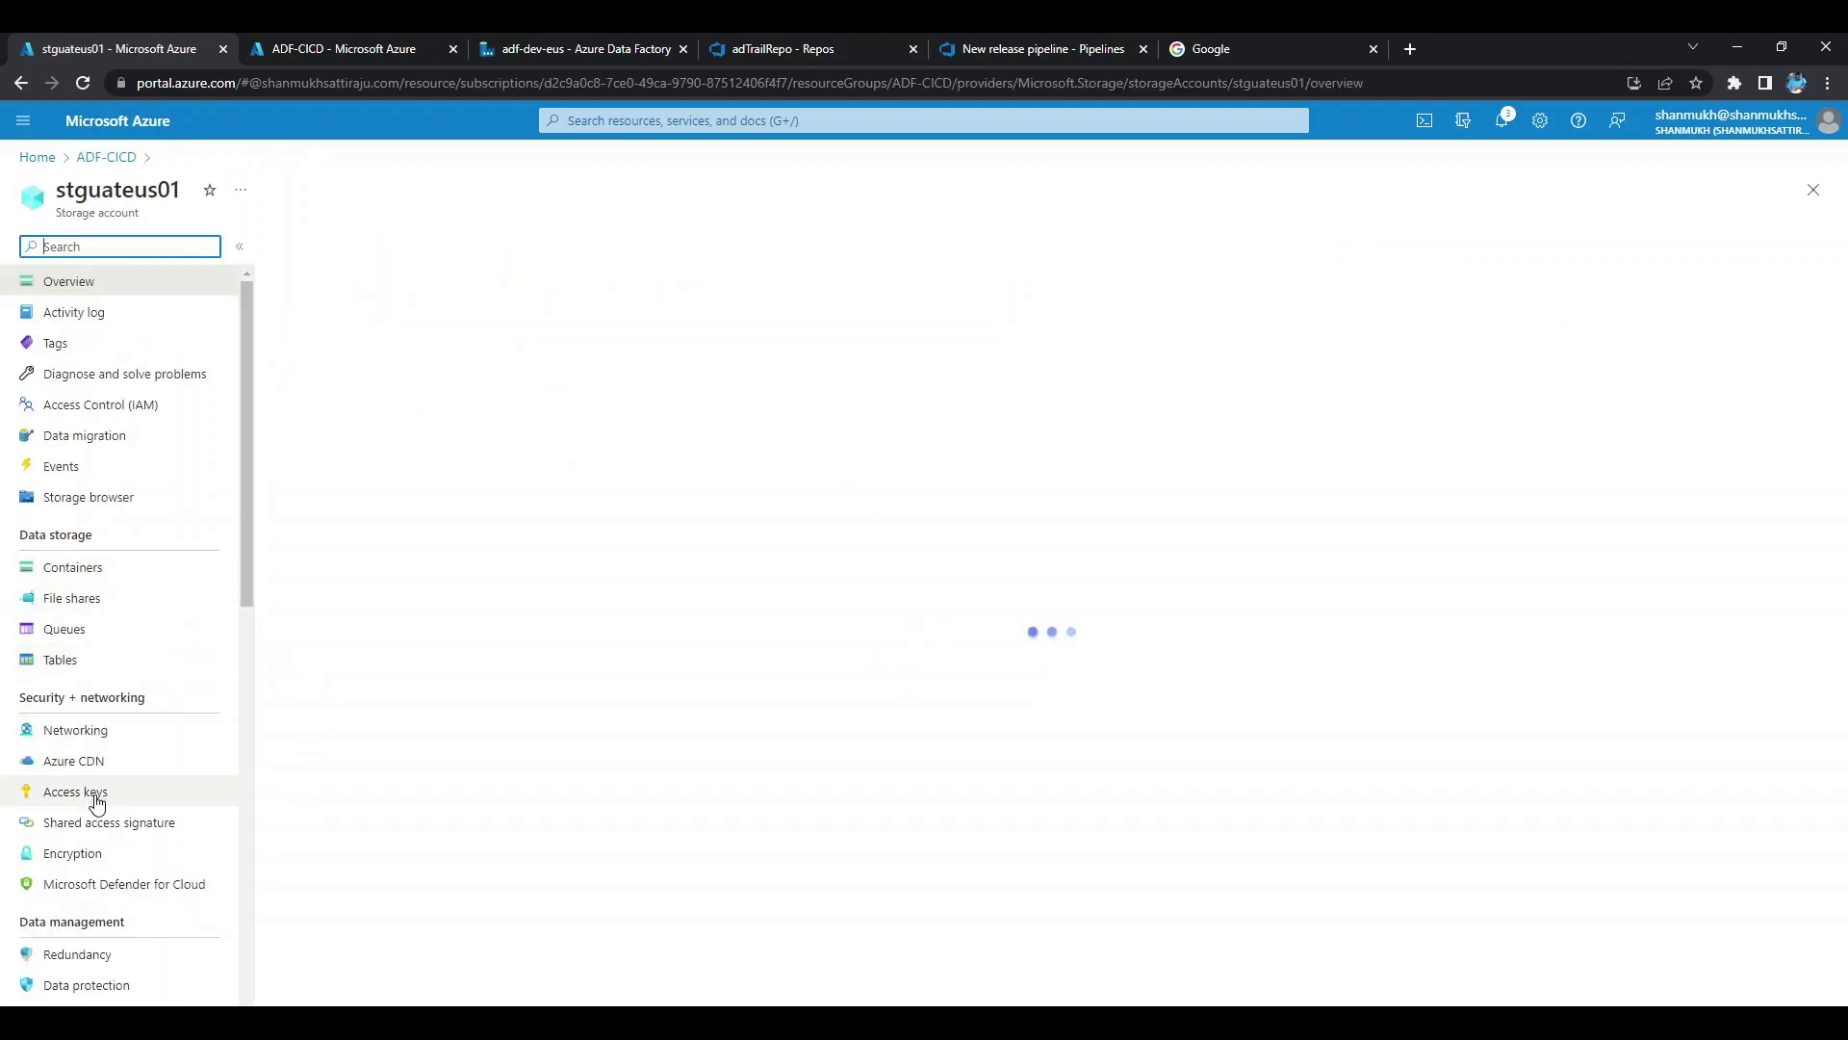
pyautogui.click(97, 797)
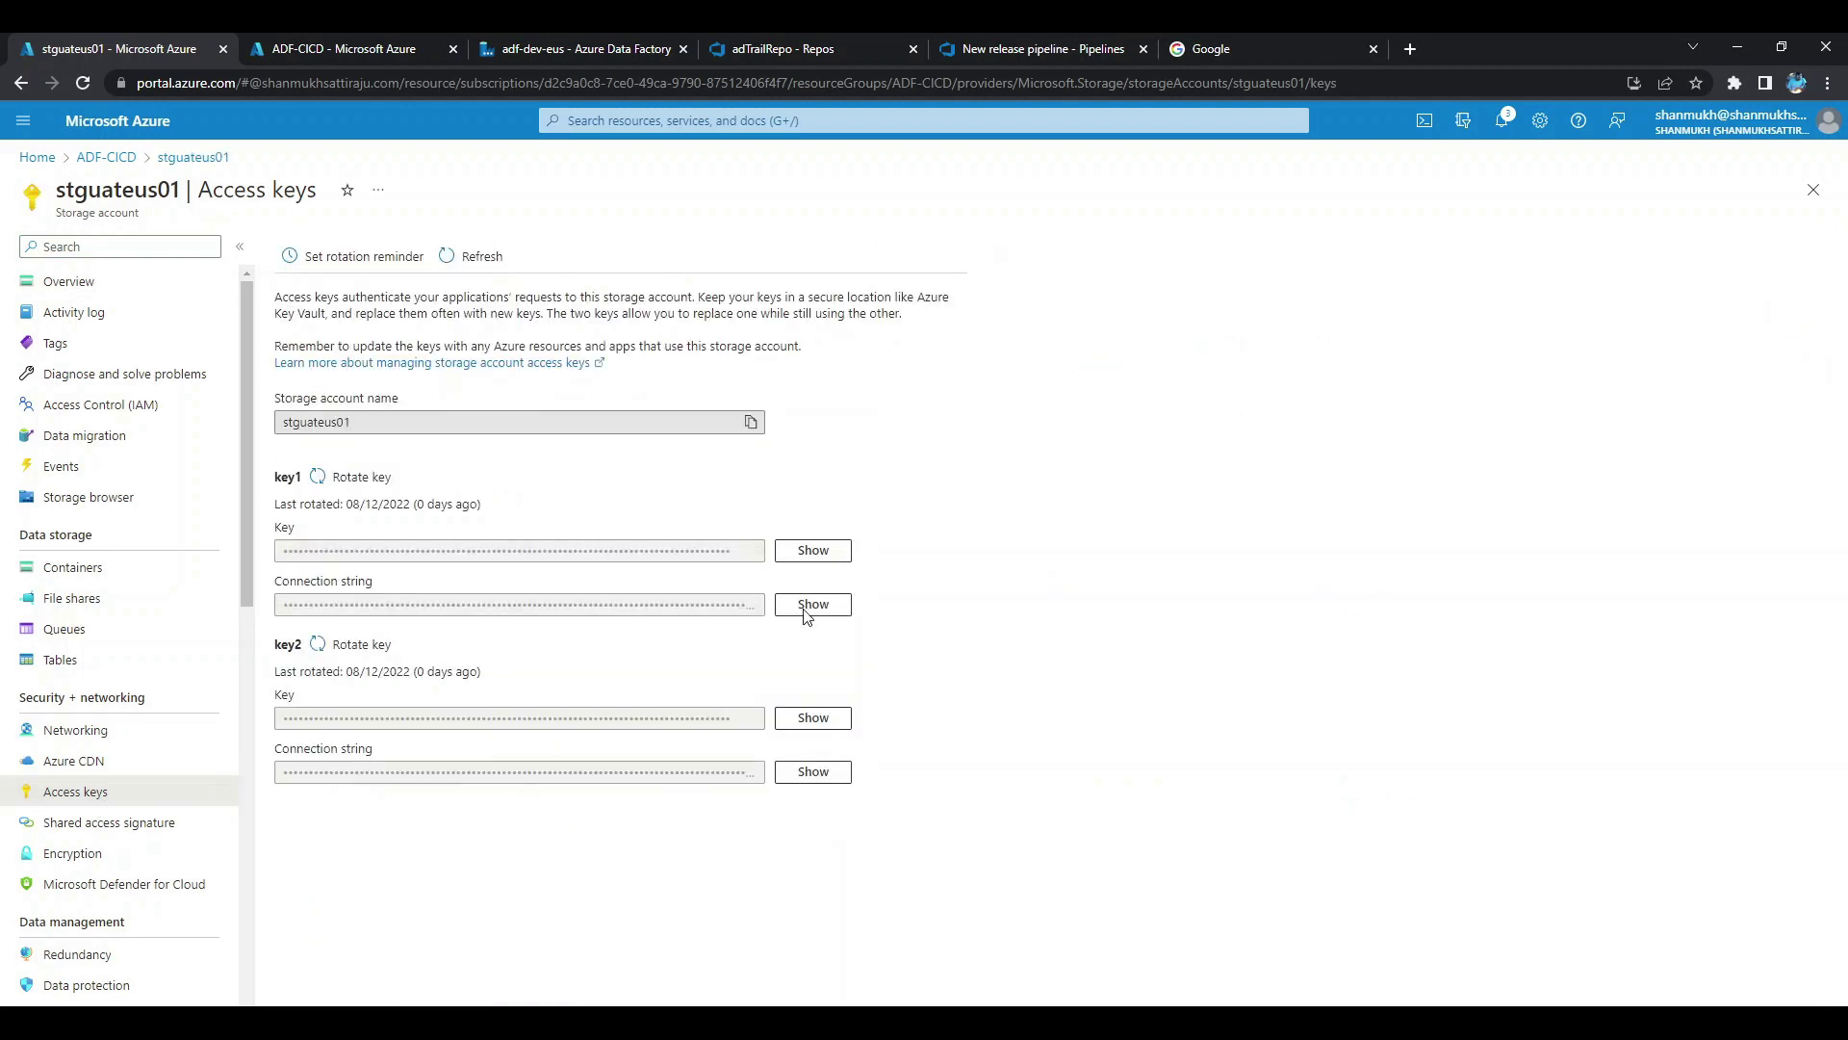
pyautogui.click(814, 551)
pyautogui.click(751, 553)
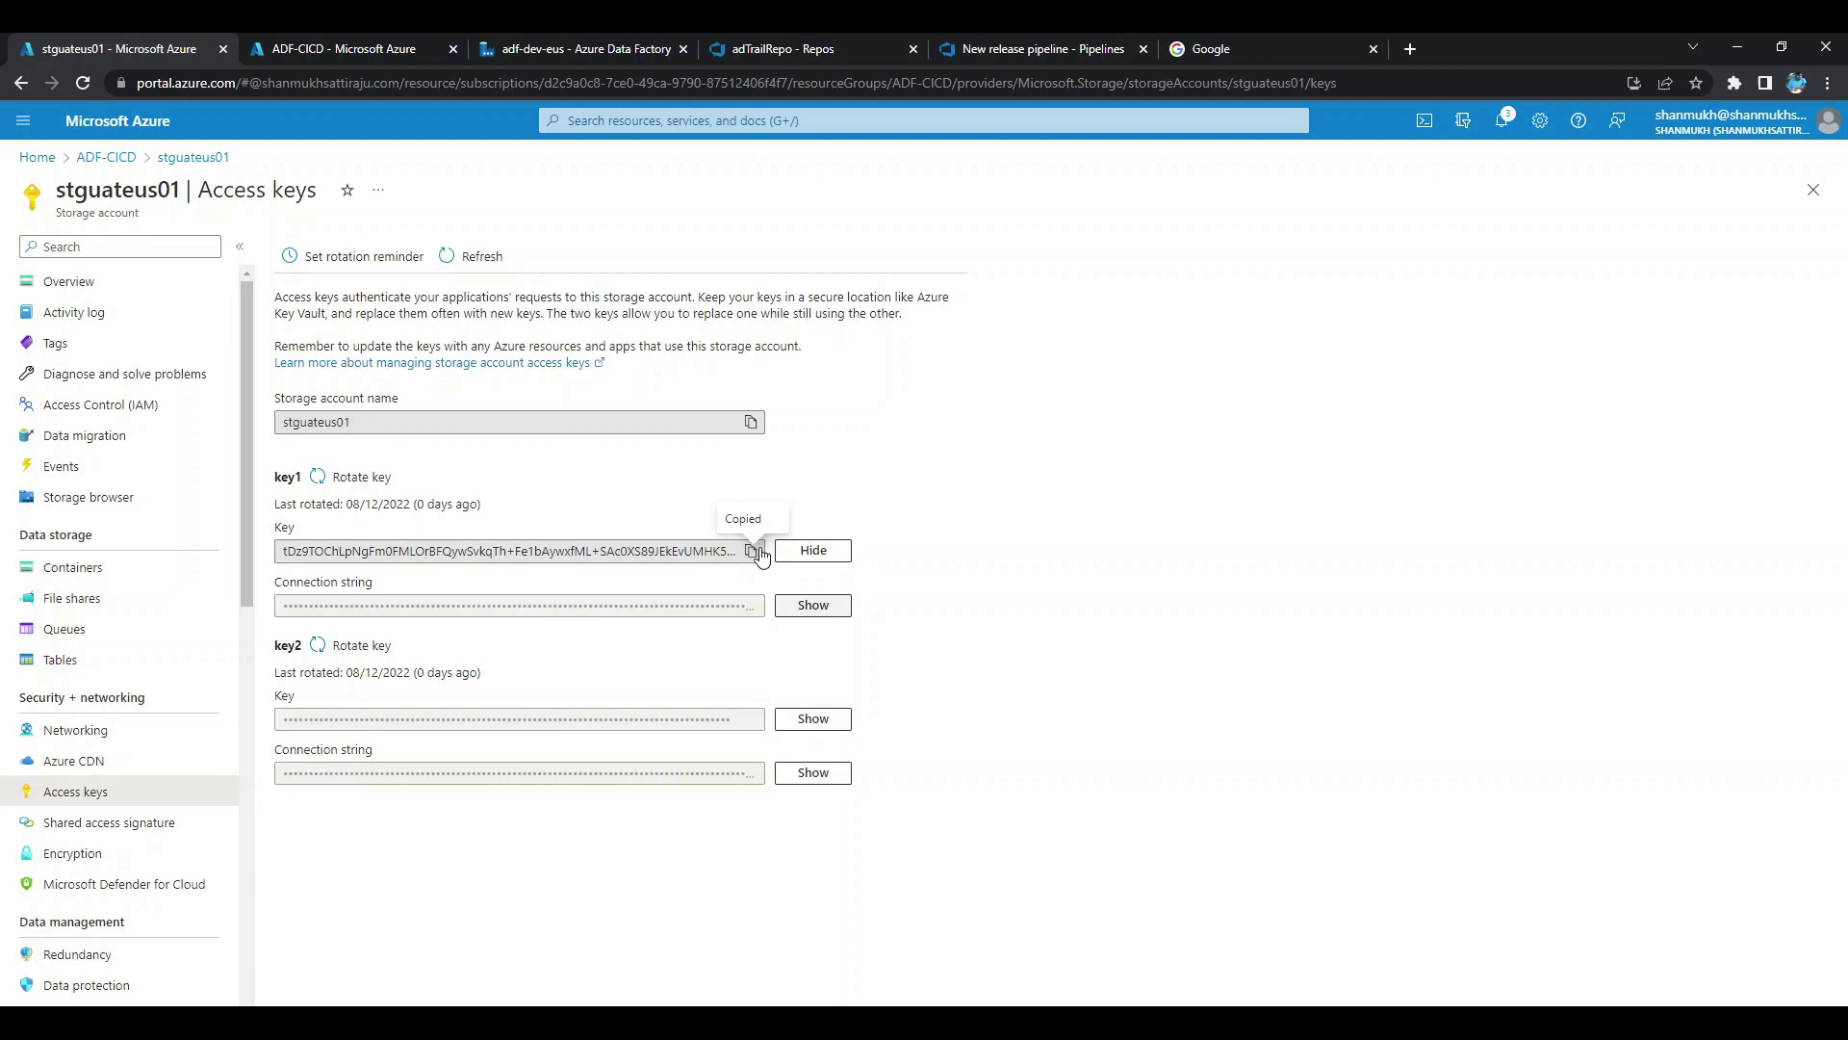
pyautogui.click(1013, 52)
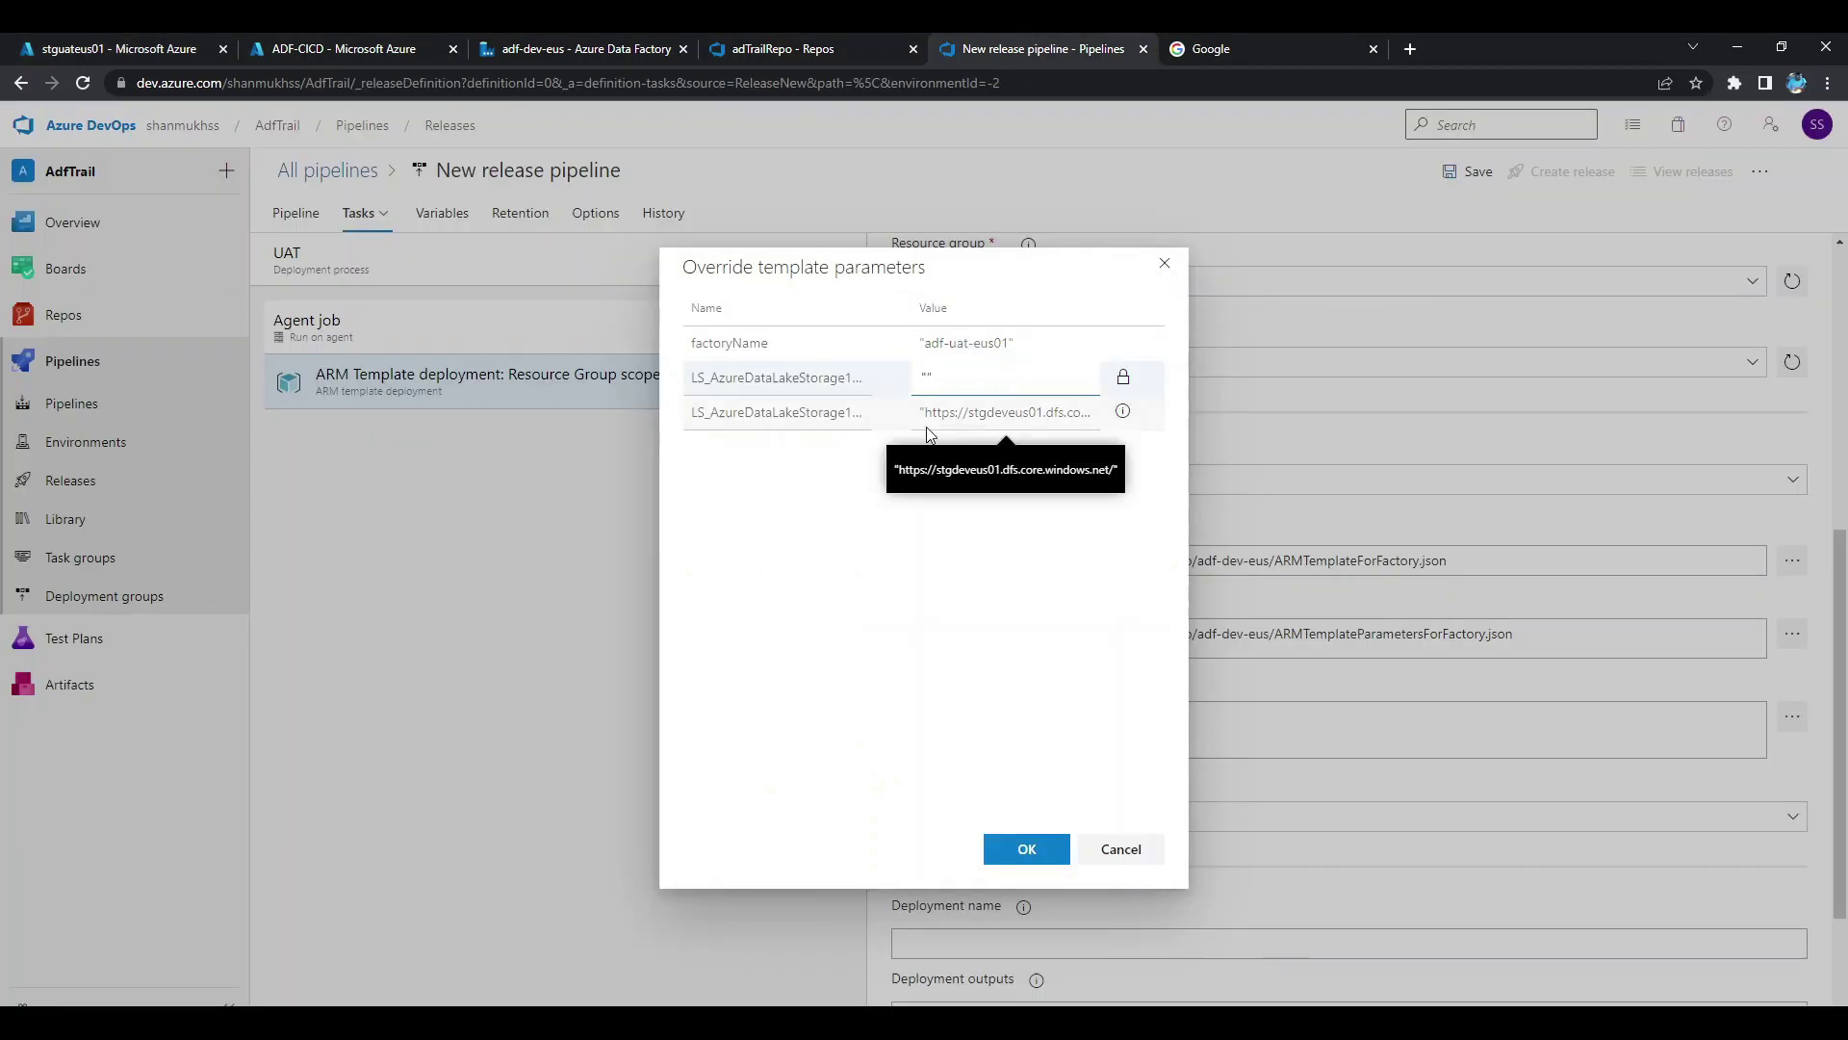
pyautogui.hotkey('ctrl', 'v')
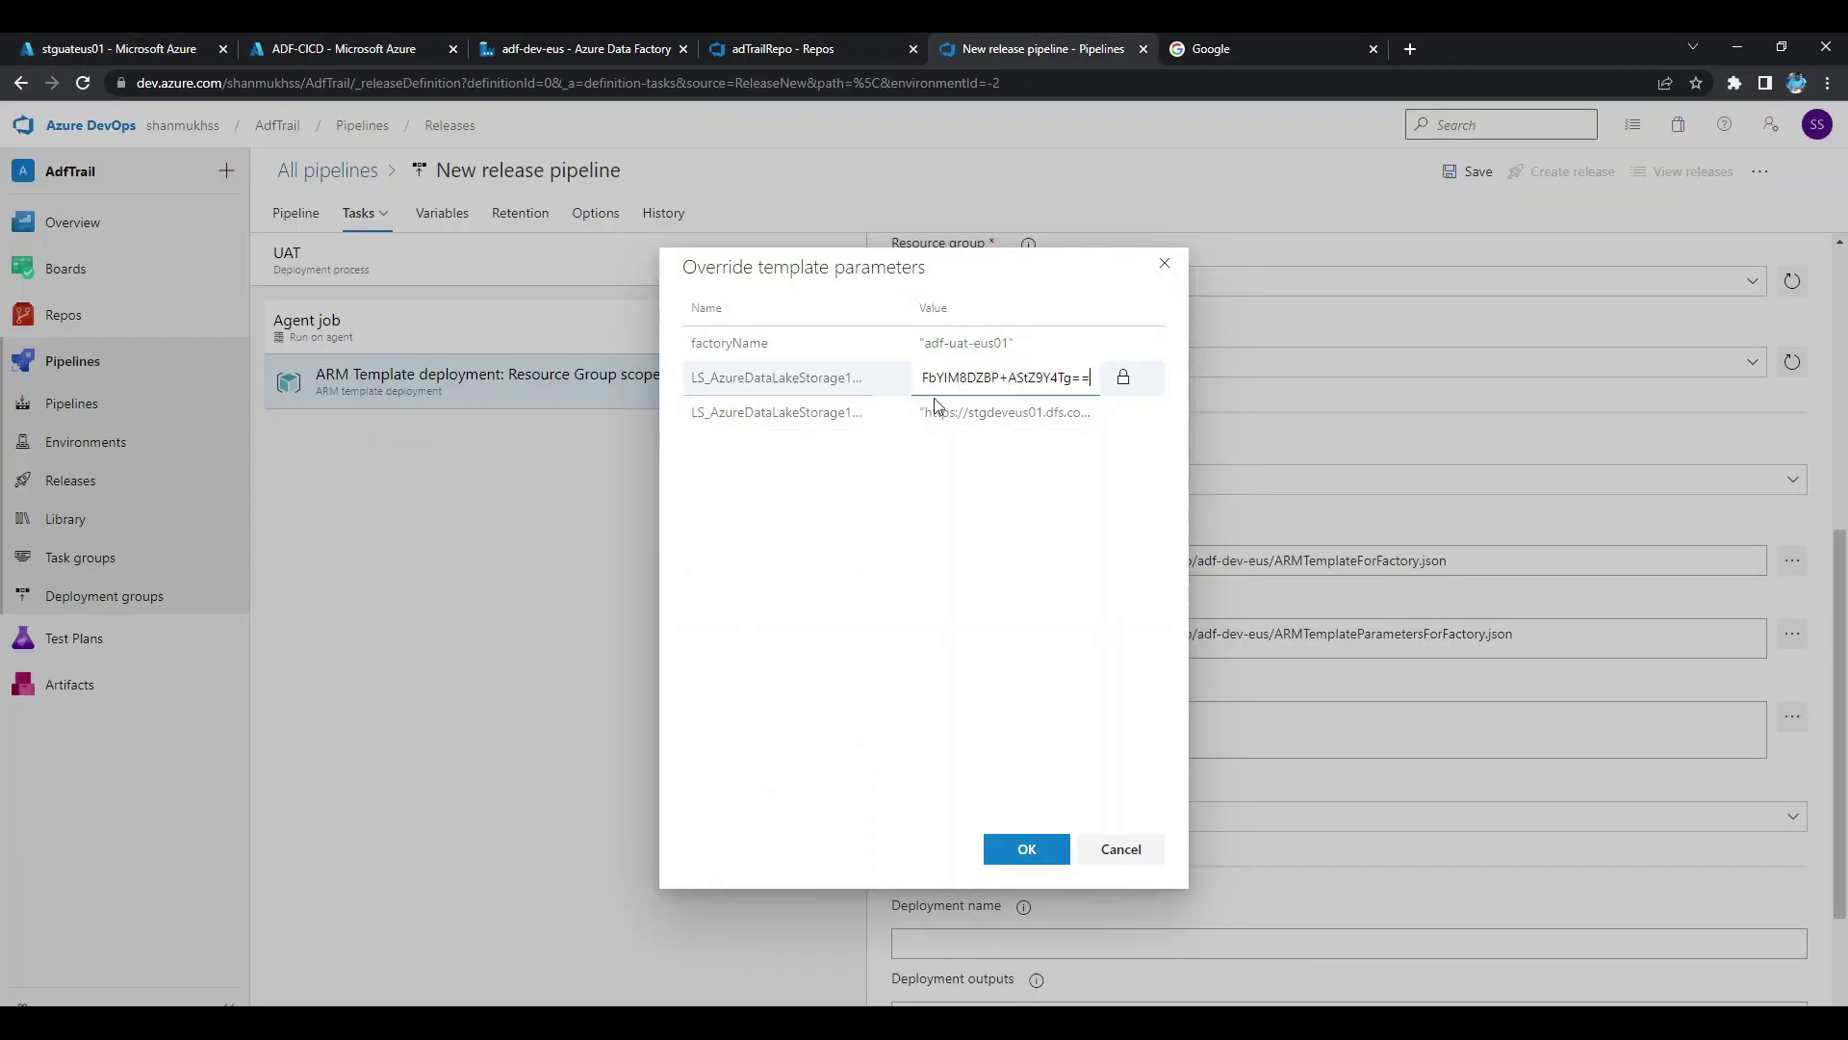
# Clear the value of the Data Lake Storage URL override parameter.
pyautogui.click(958, 484)
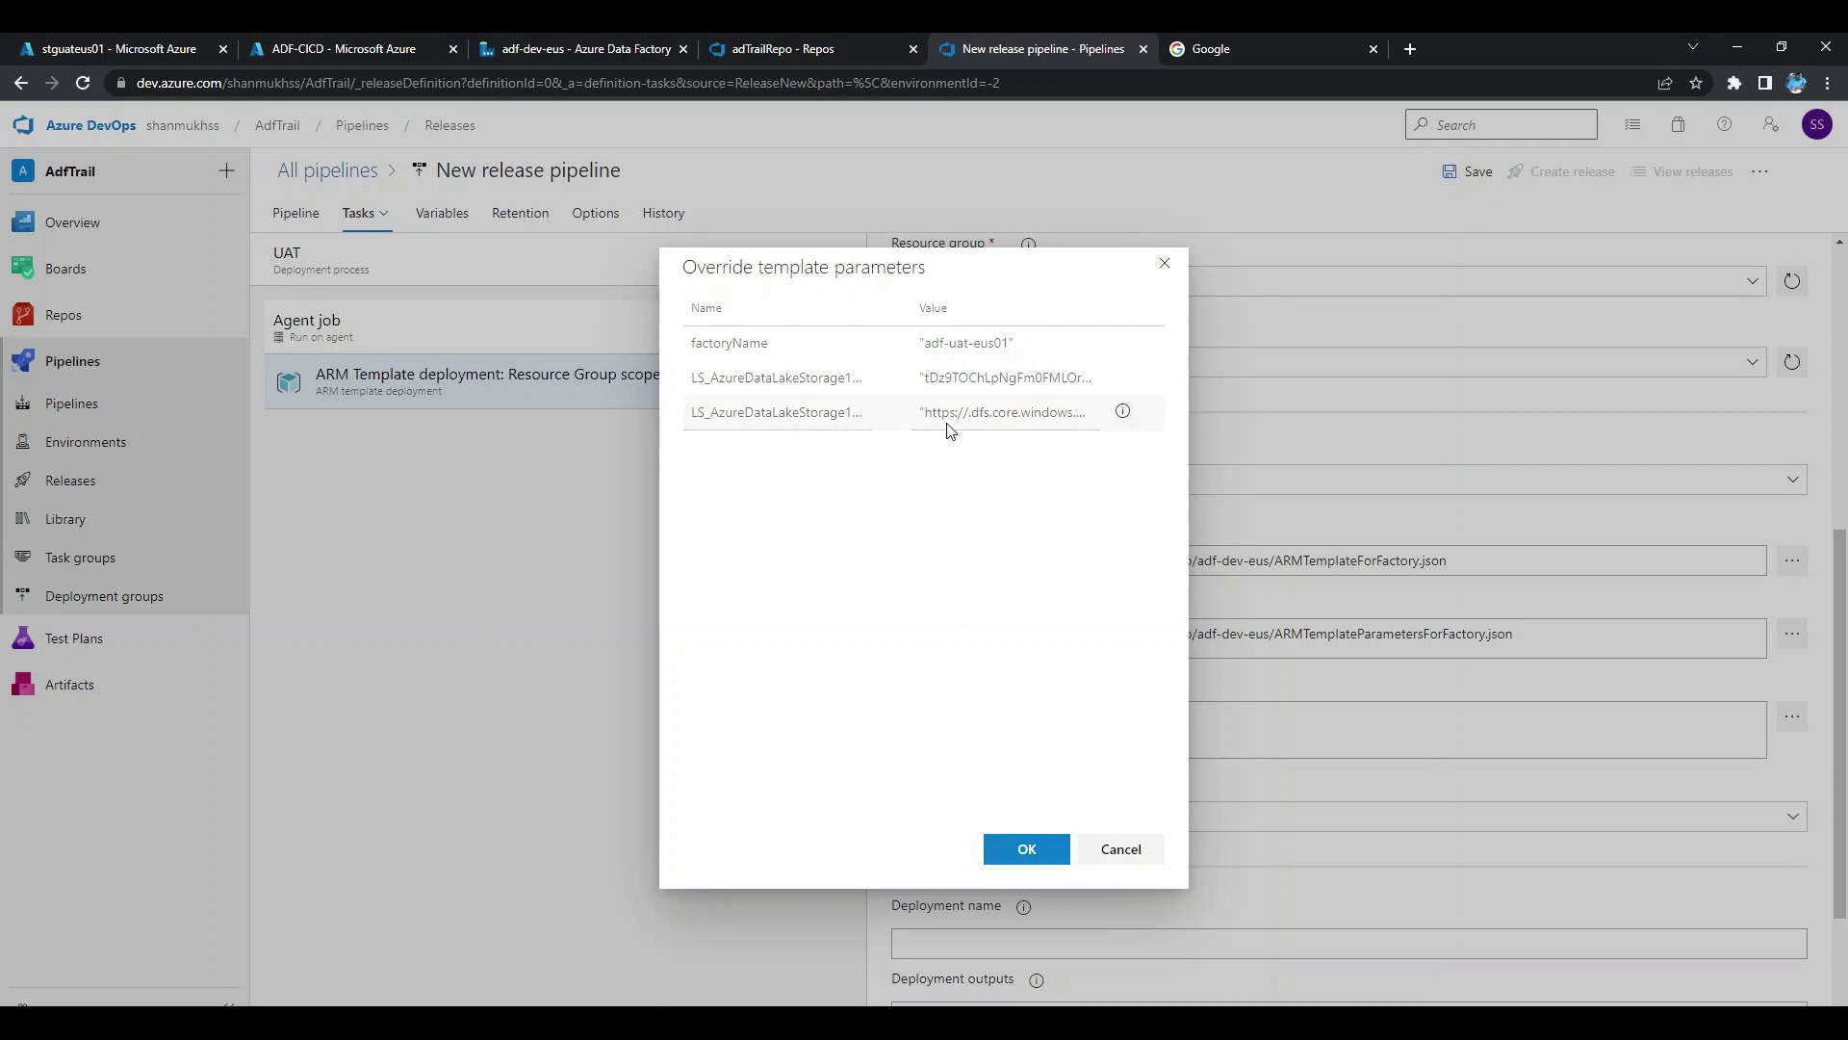
pyautogui.moveTo(924, 416); pyautogui.dragTo(937, 415)
pyautogui.hotkey('ctrl', 'a')
pyautogui.press('BackSpace')
# Copy the Data Lake Storage endpoint URL of storage account stguateus01 from its endpoints in the Azure portal.
pyautogui.click(462, 37)
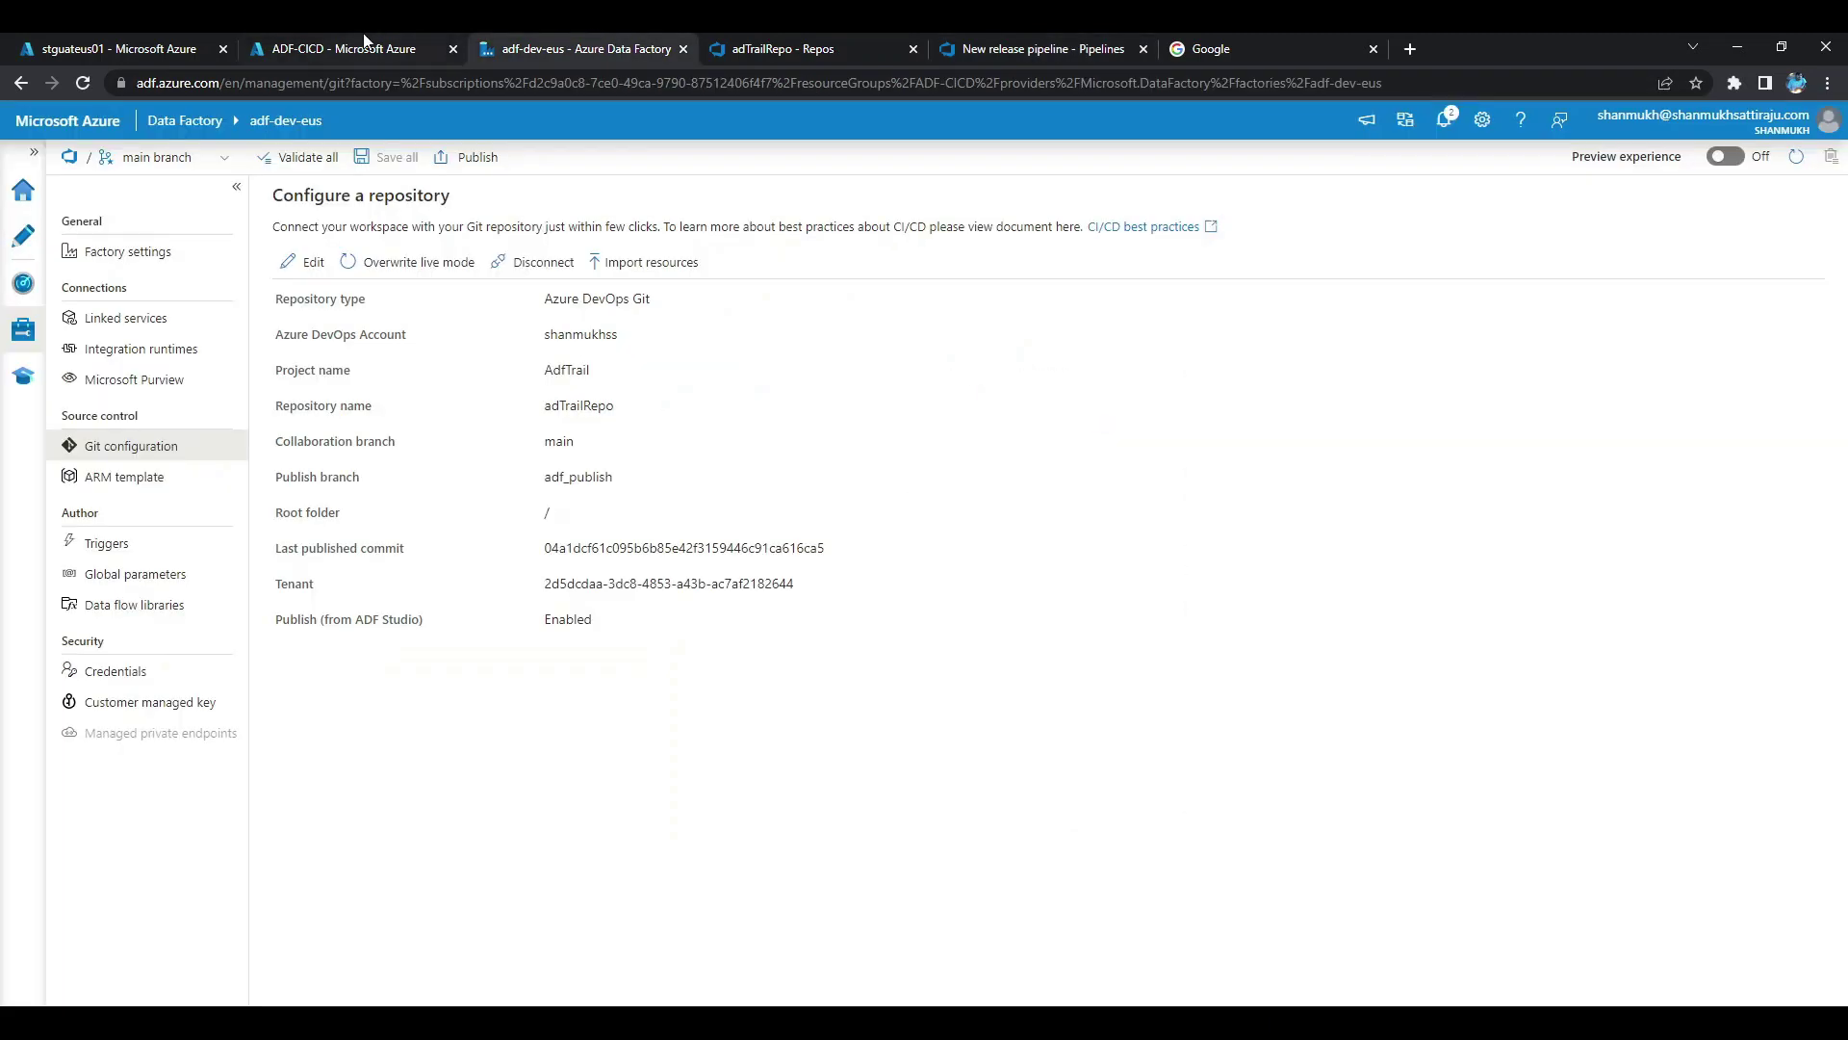
pyautogui.click(458, 40)
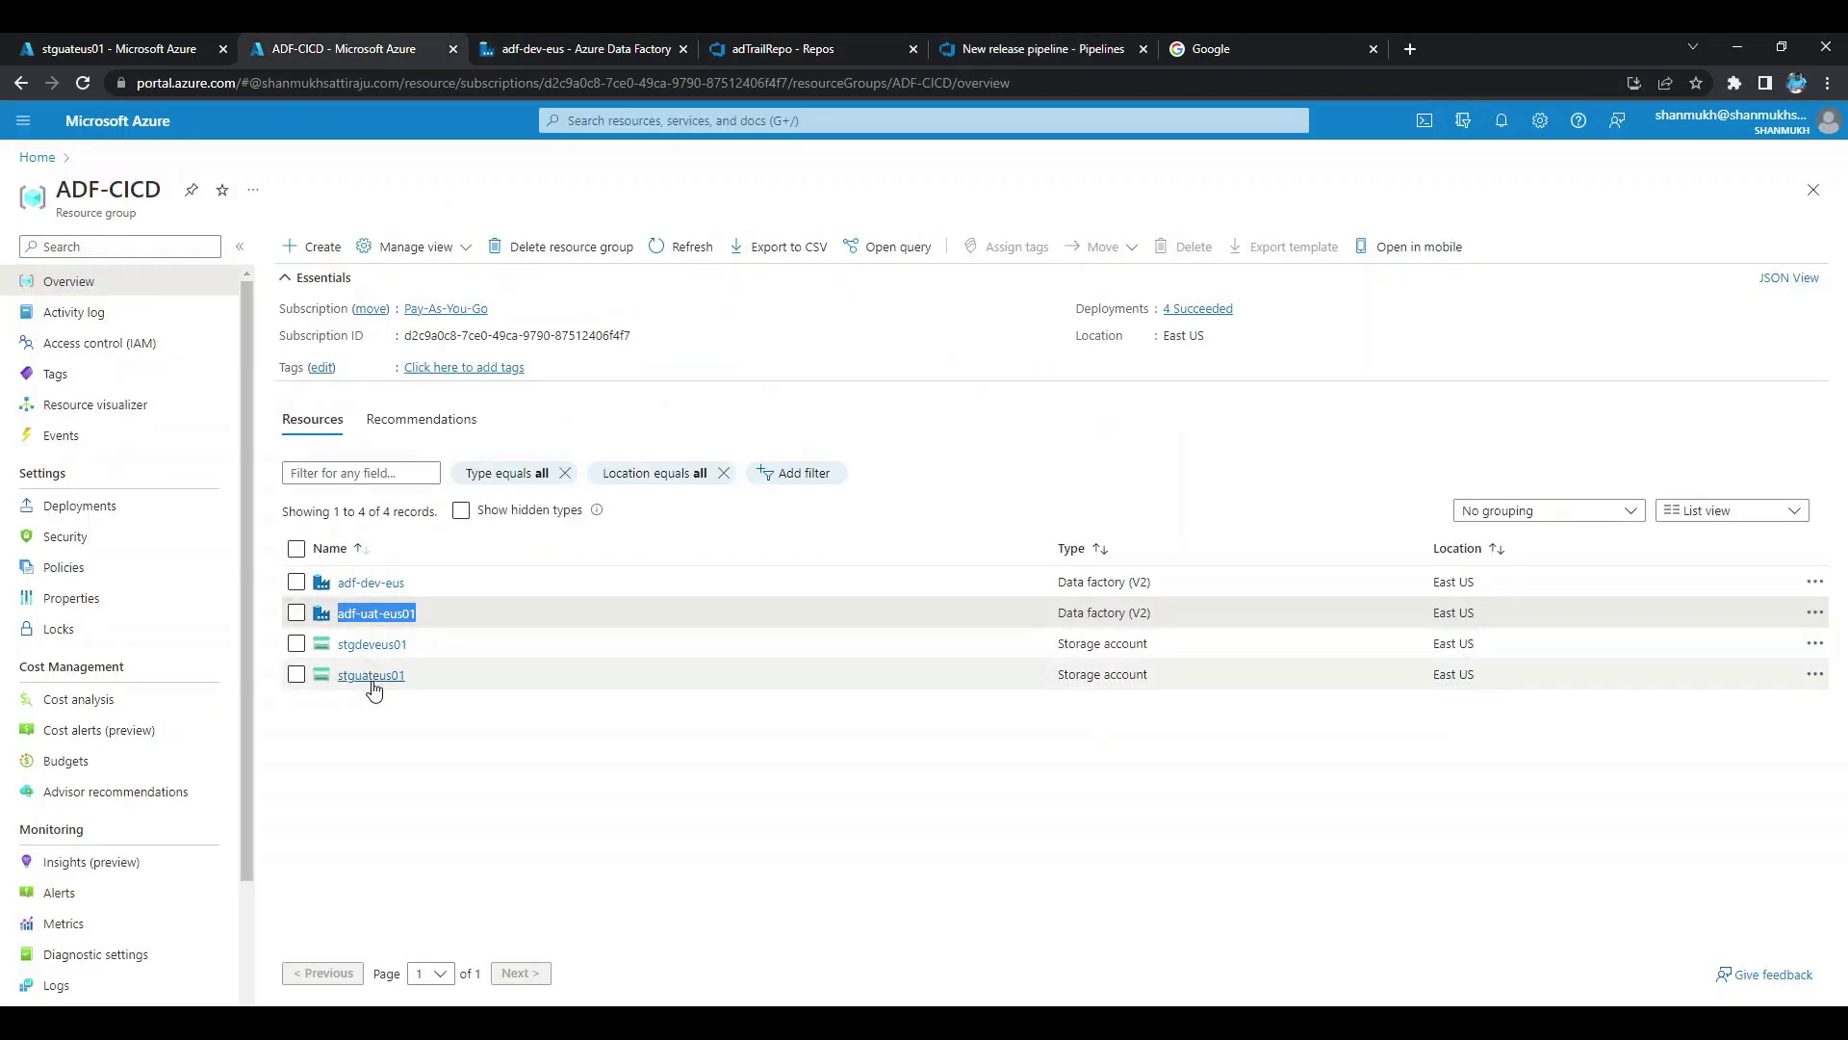
pyautogui.click(124, 54)
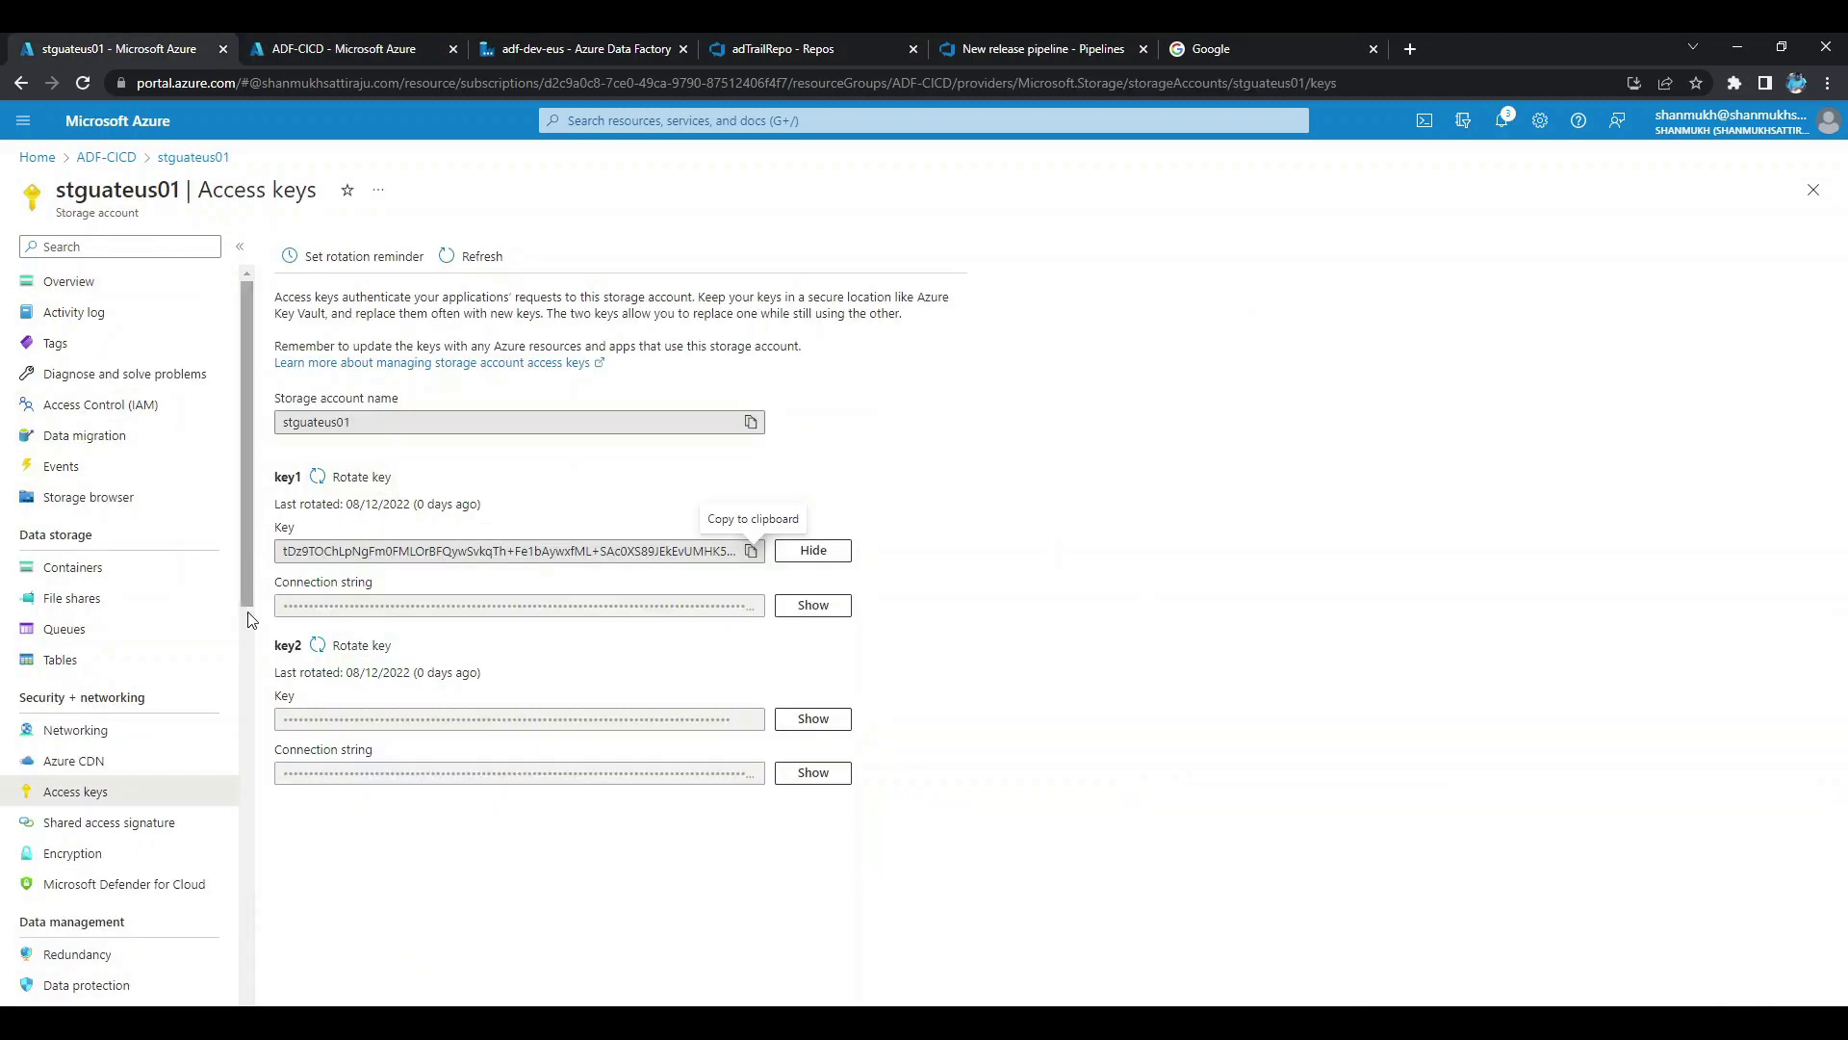
pyautogui.scroll(-7, 183, 784)
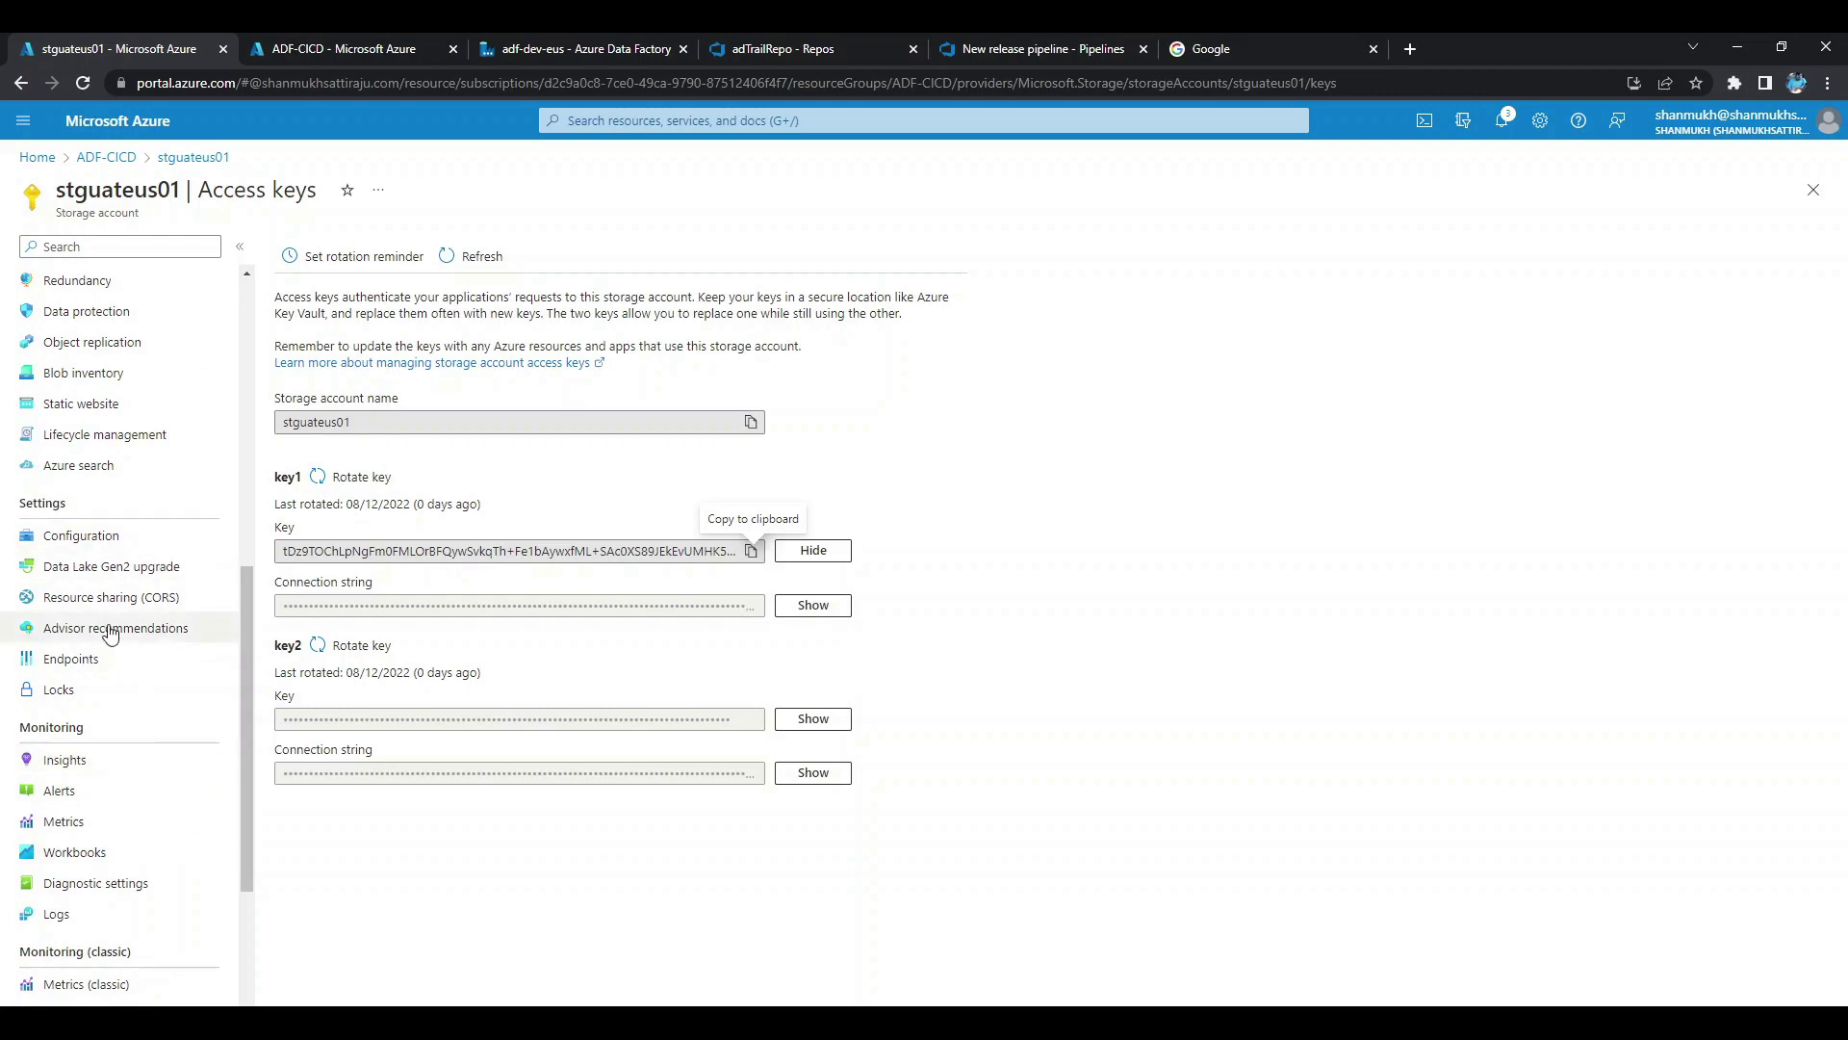
pyautogui.click(96, 658)
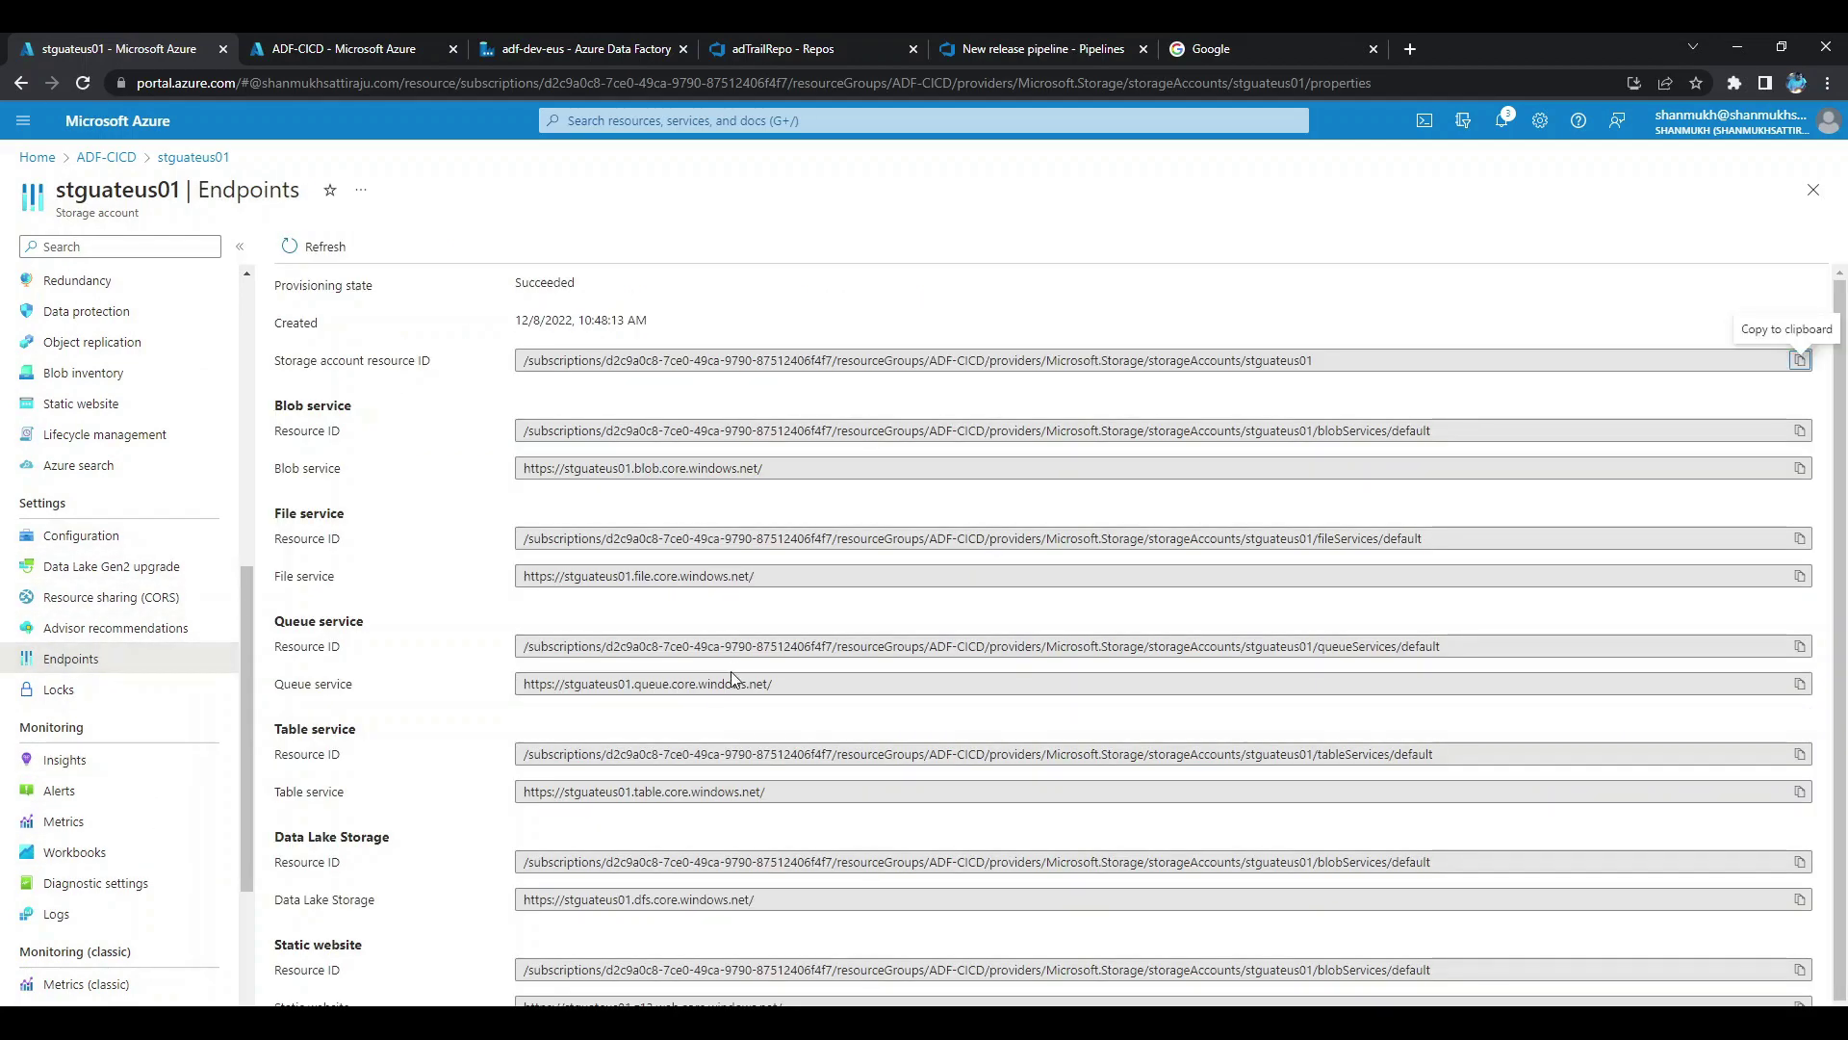
pyautogui.scroll(-1, 733, 673)
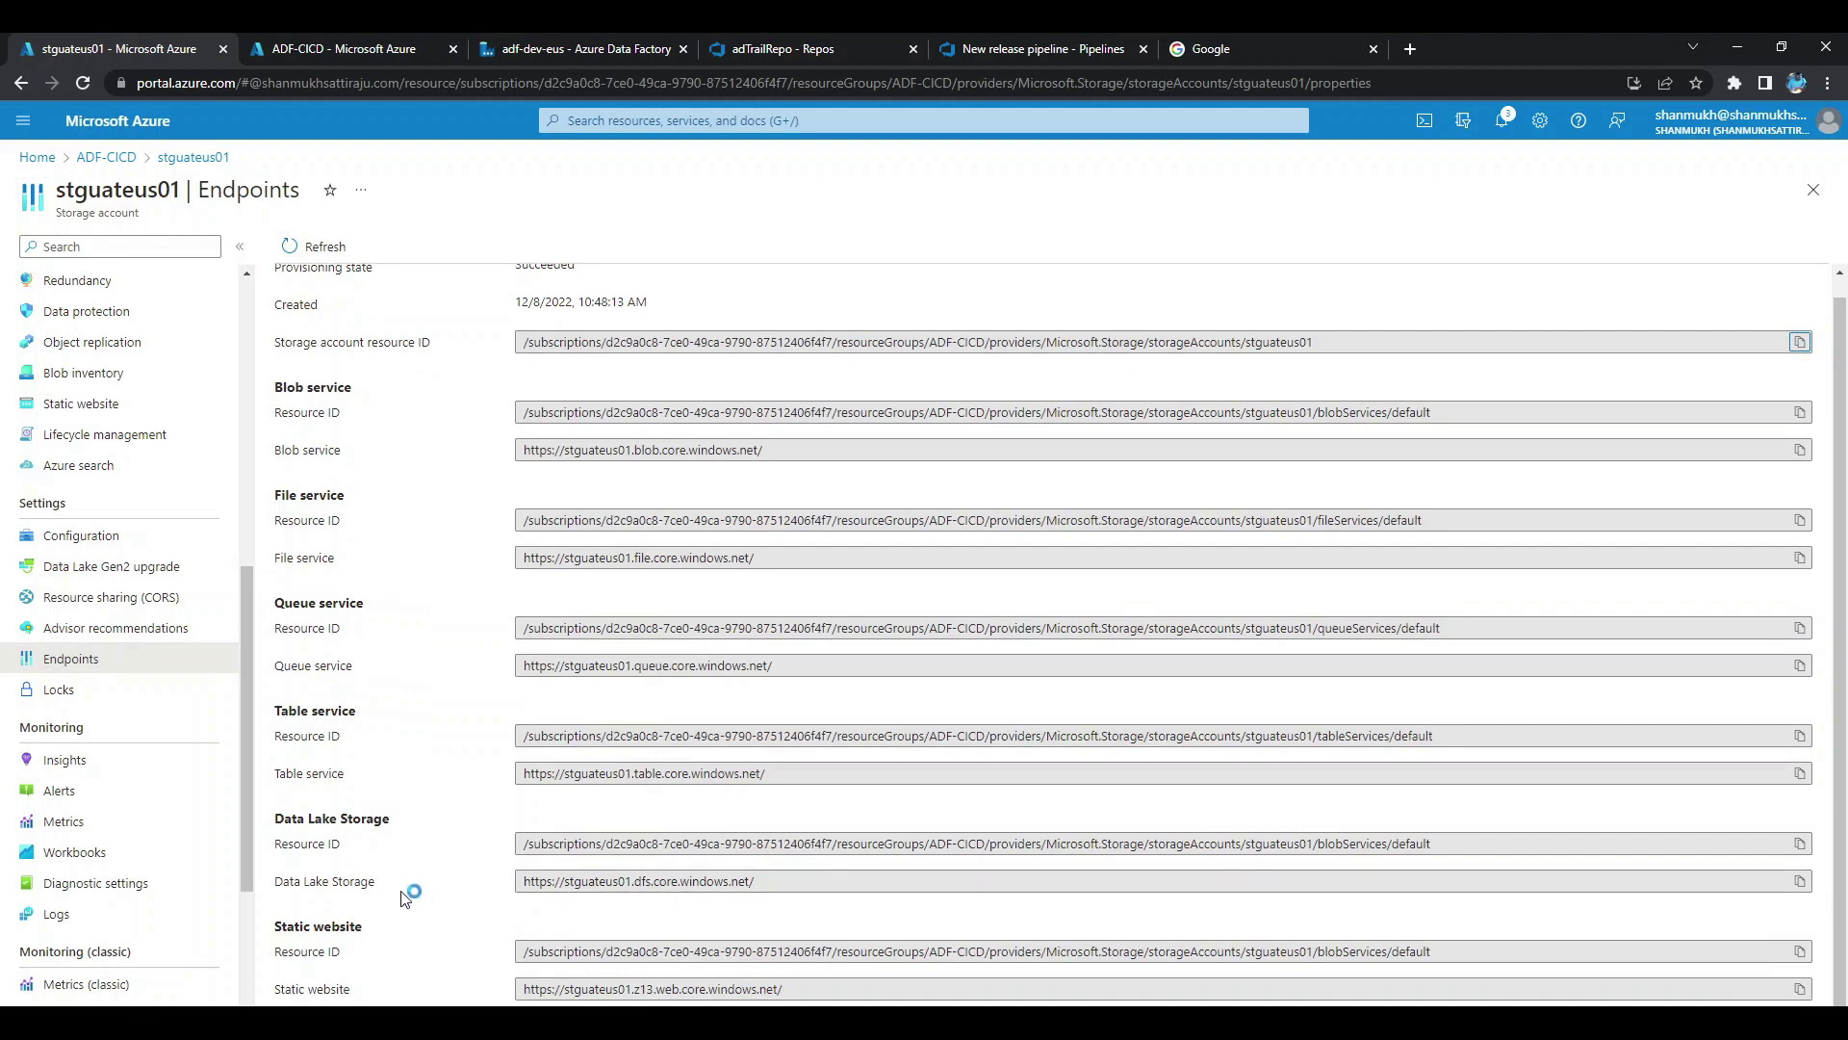
pyautogui.click(1799, 880)
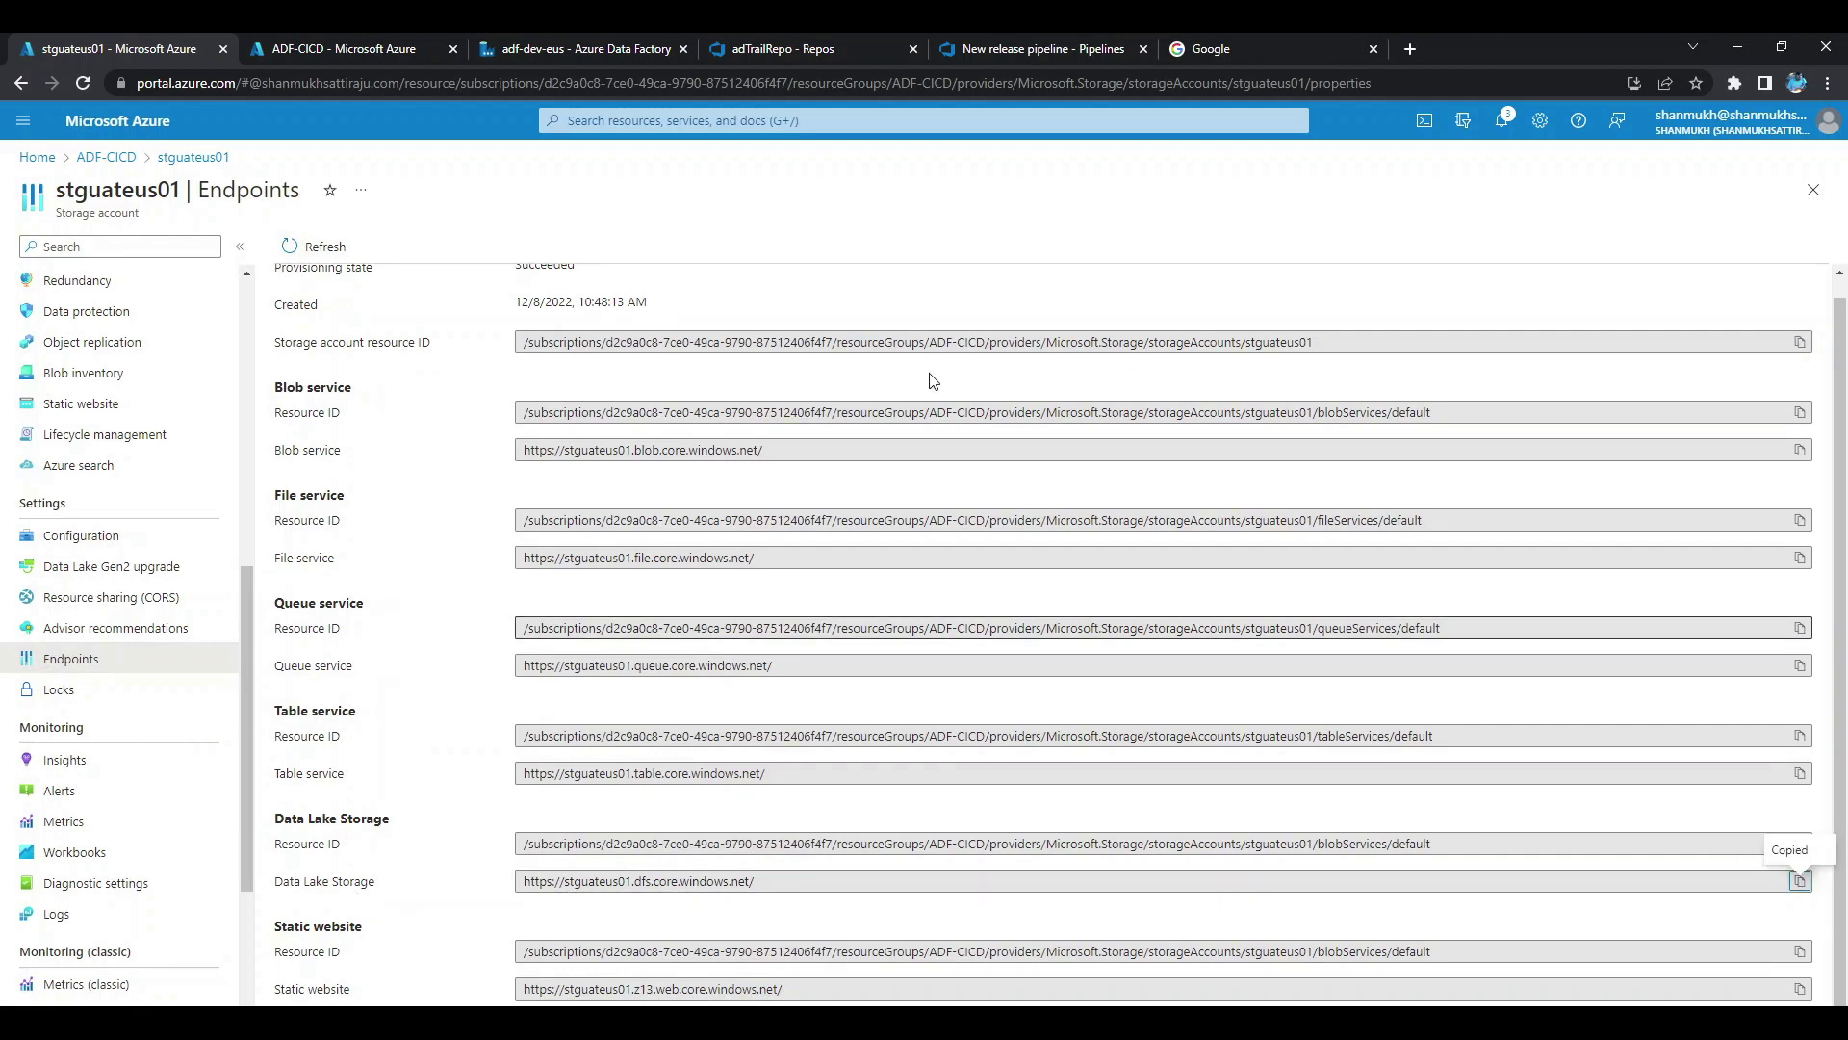
pyautogui.click(1077, 44)
pyautogui.hotkey('ctrl', 'v')
pyautogui.click(1015, 855)
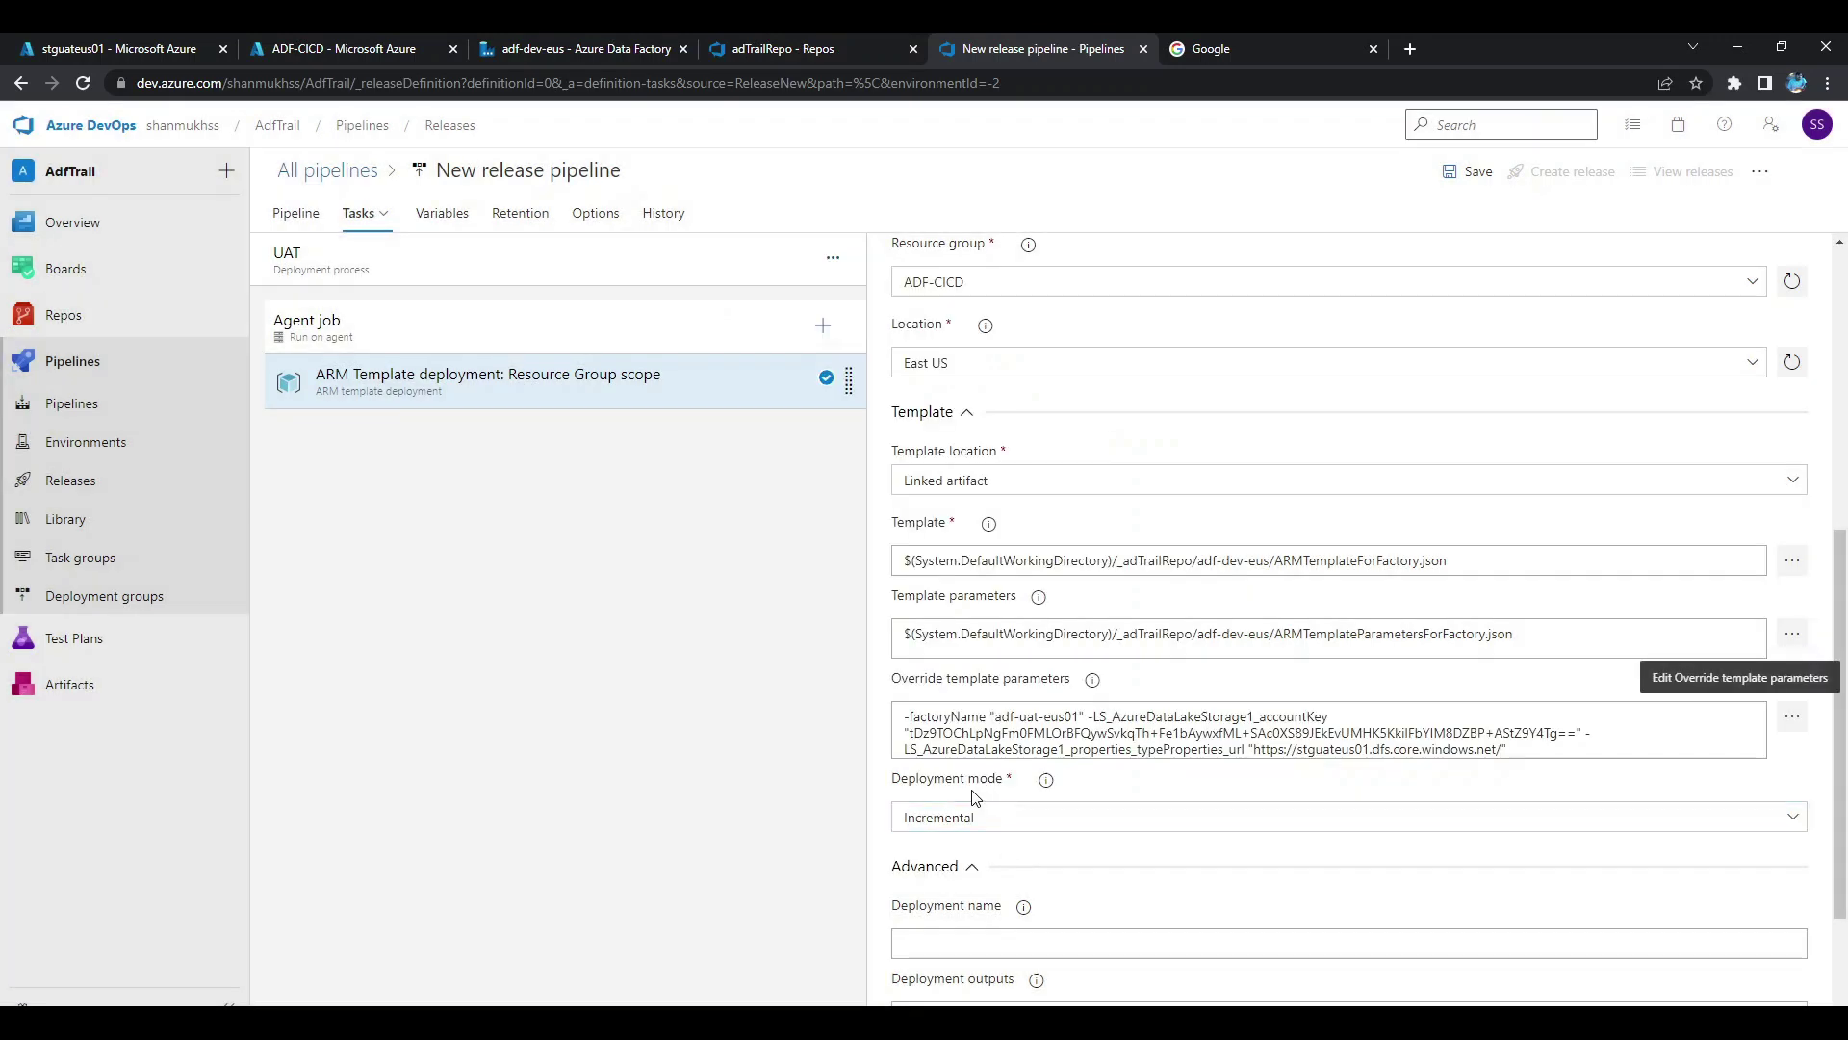
# Review the remaining ARM deployment task settings and save the release pipeline in the root folder.
pyautogui.scroll(-2, 1059, 789)
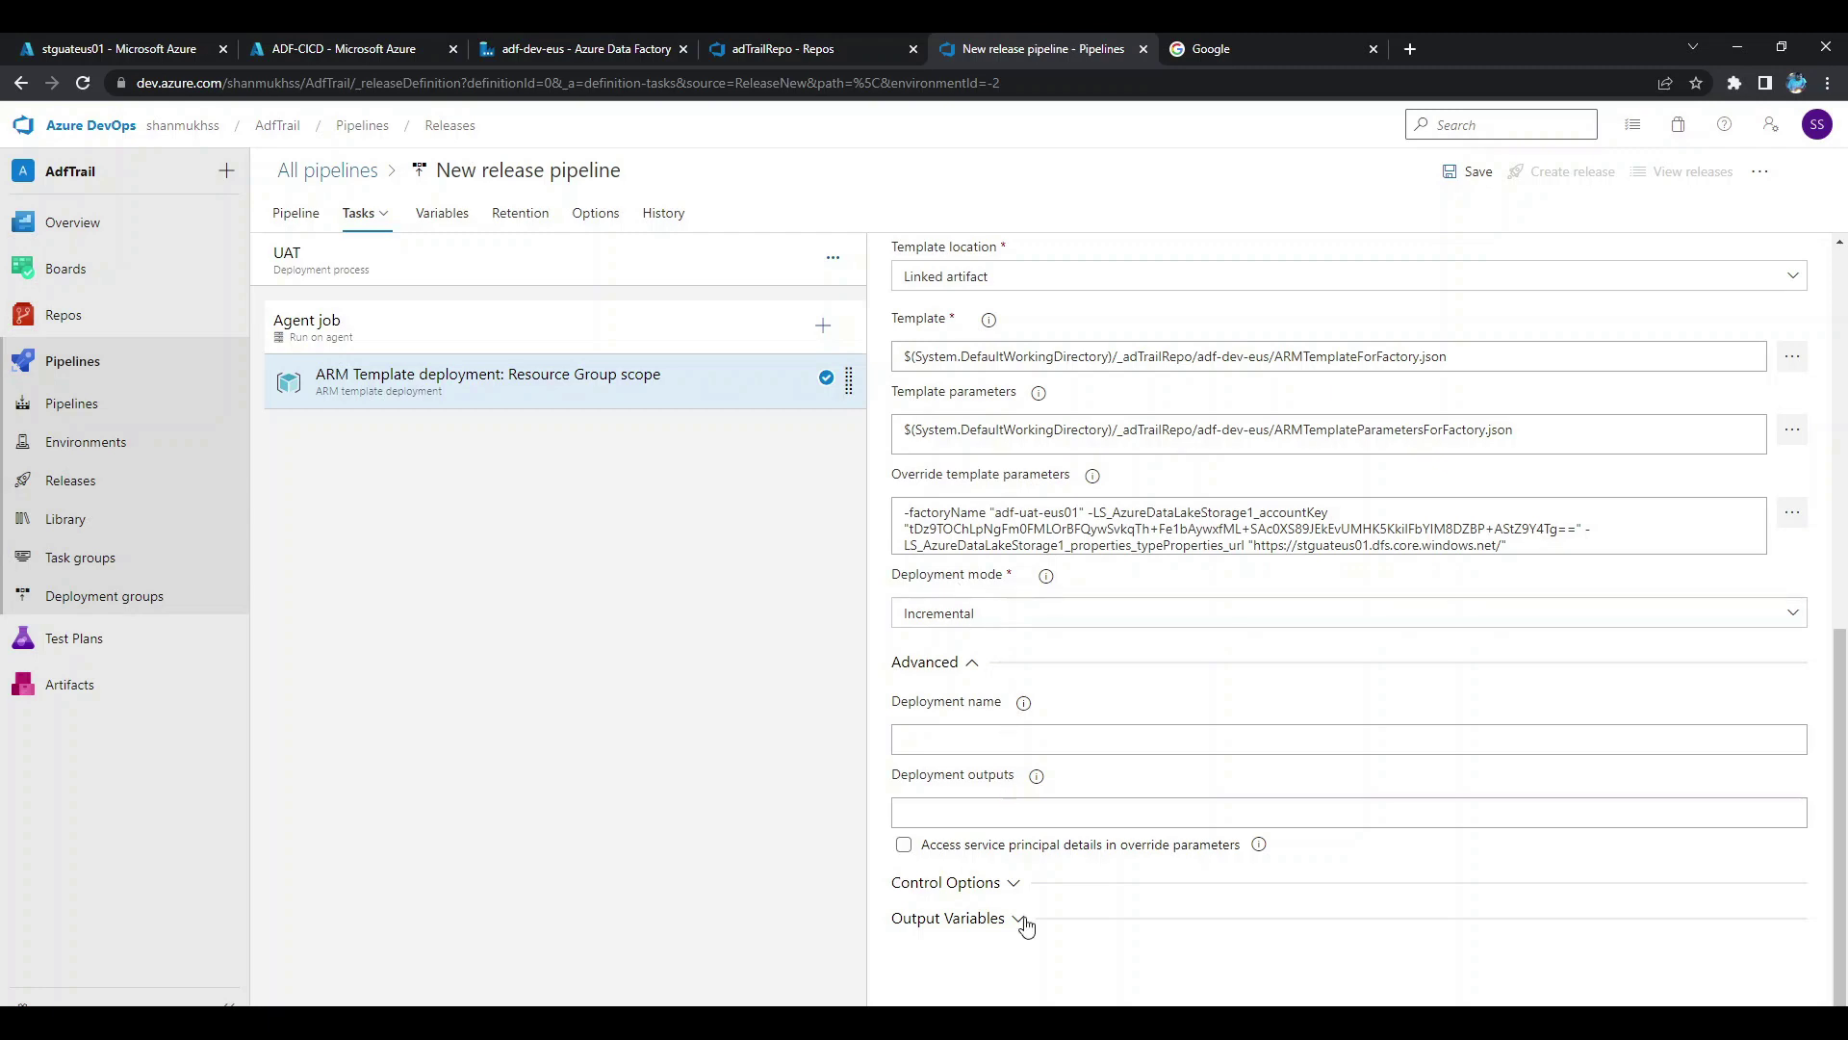
pyautogui.scroll(10, 1572, 966)
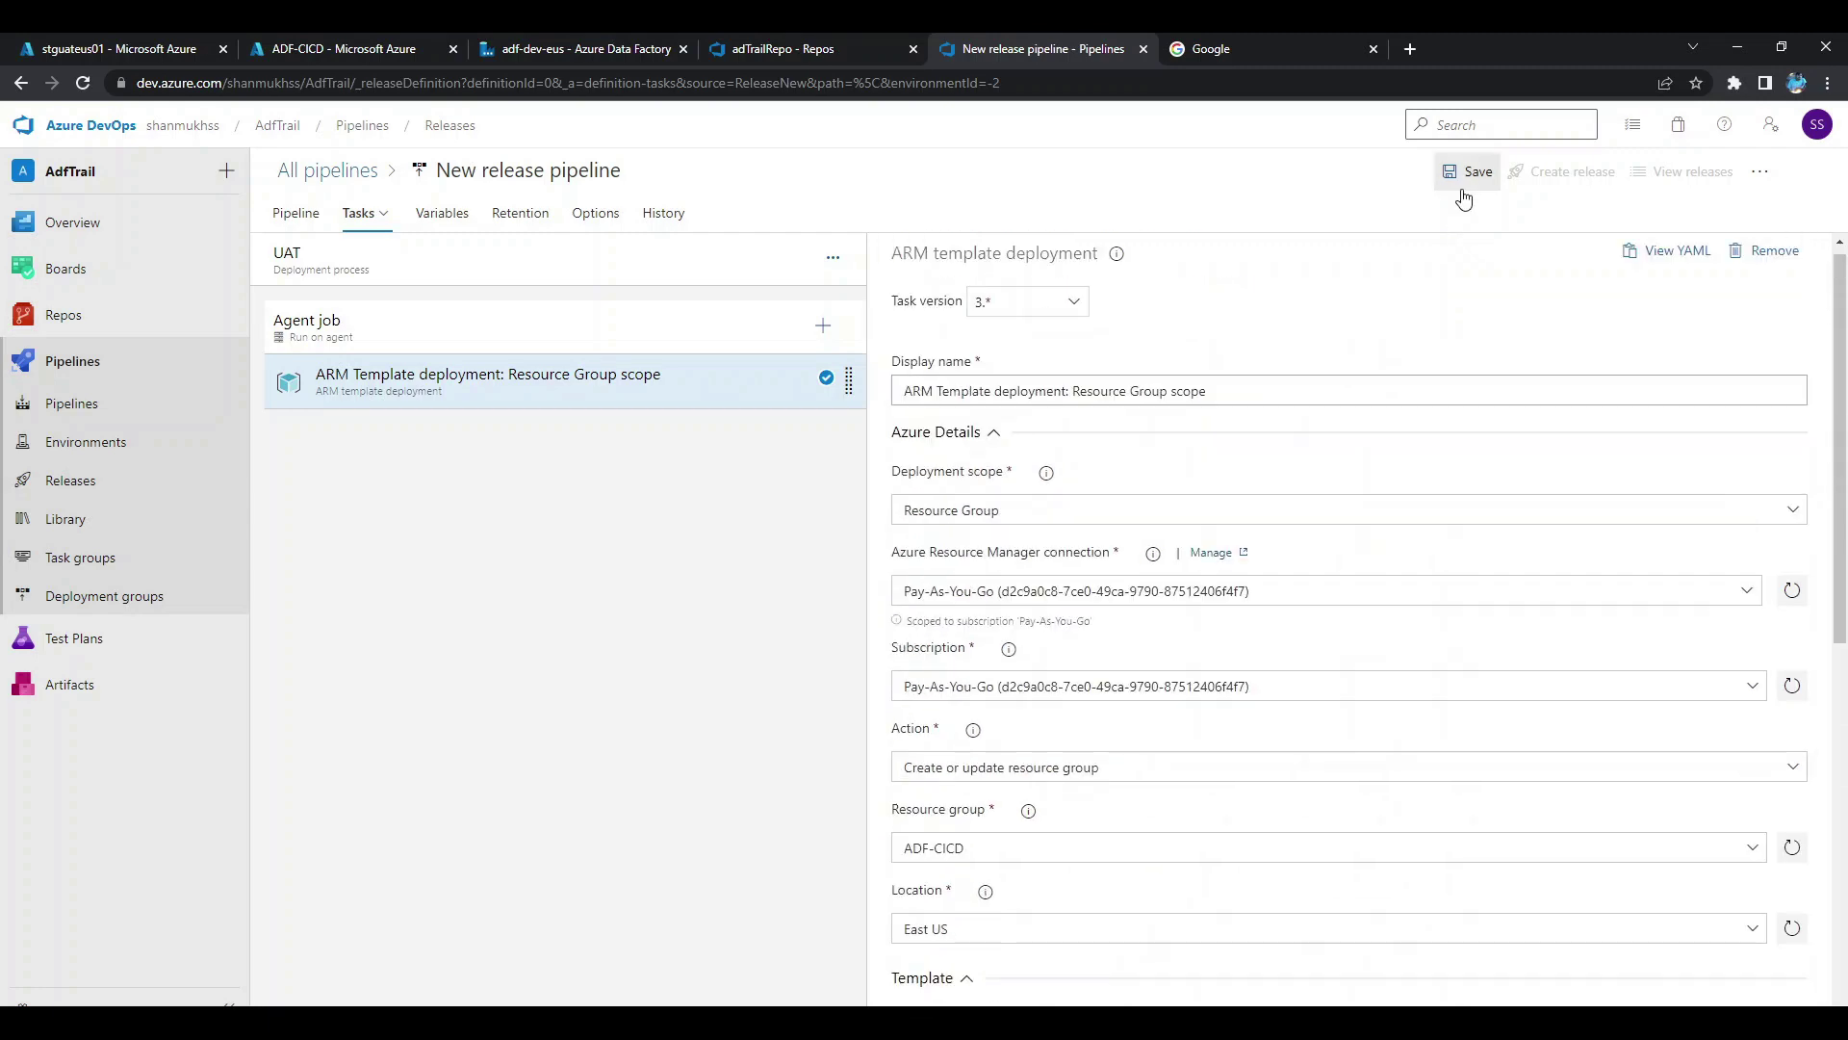
pyautogui.click(1465, 181)
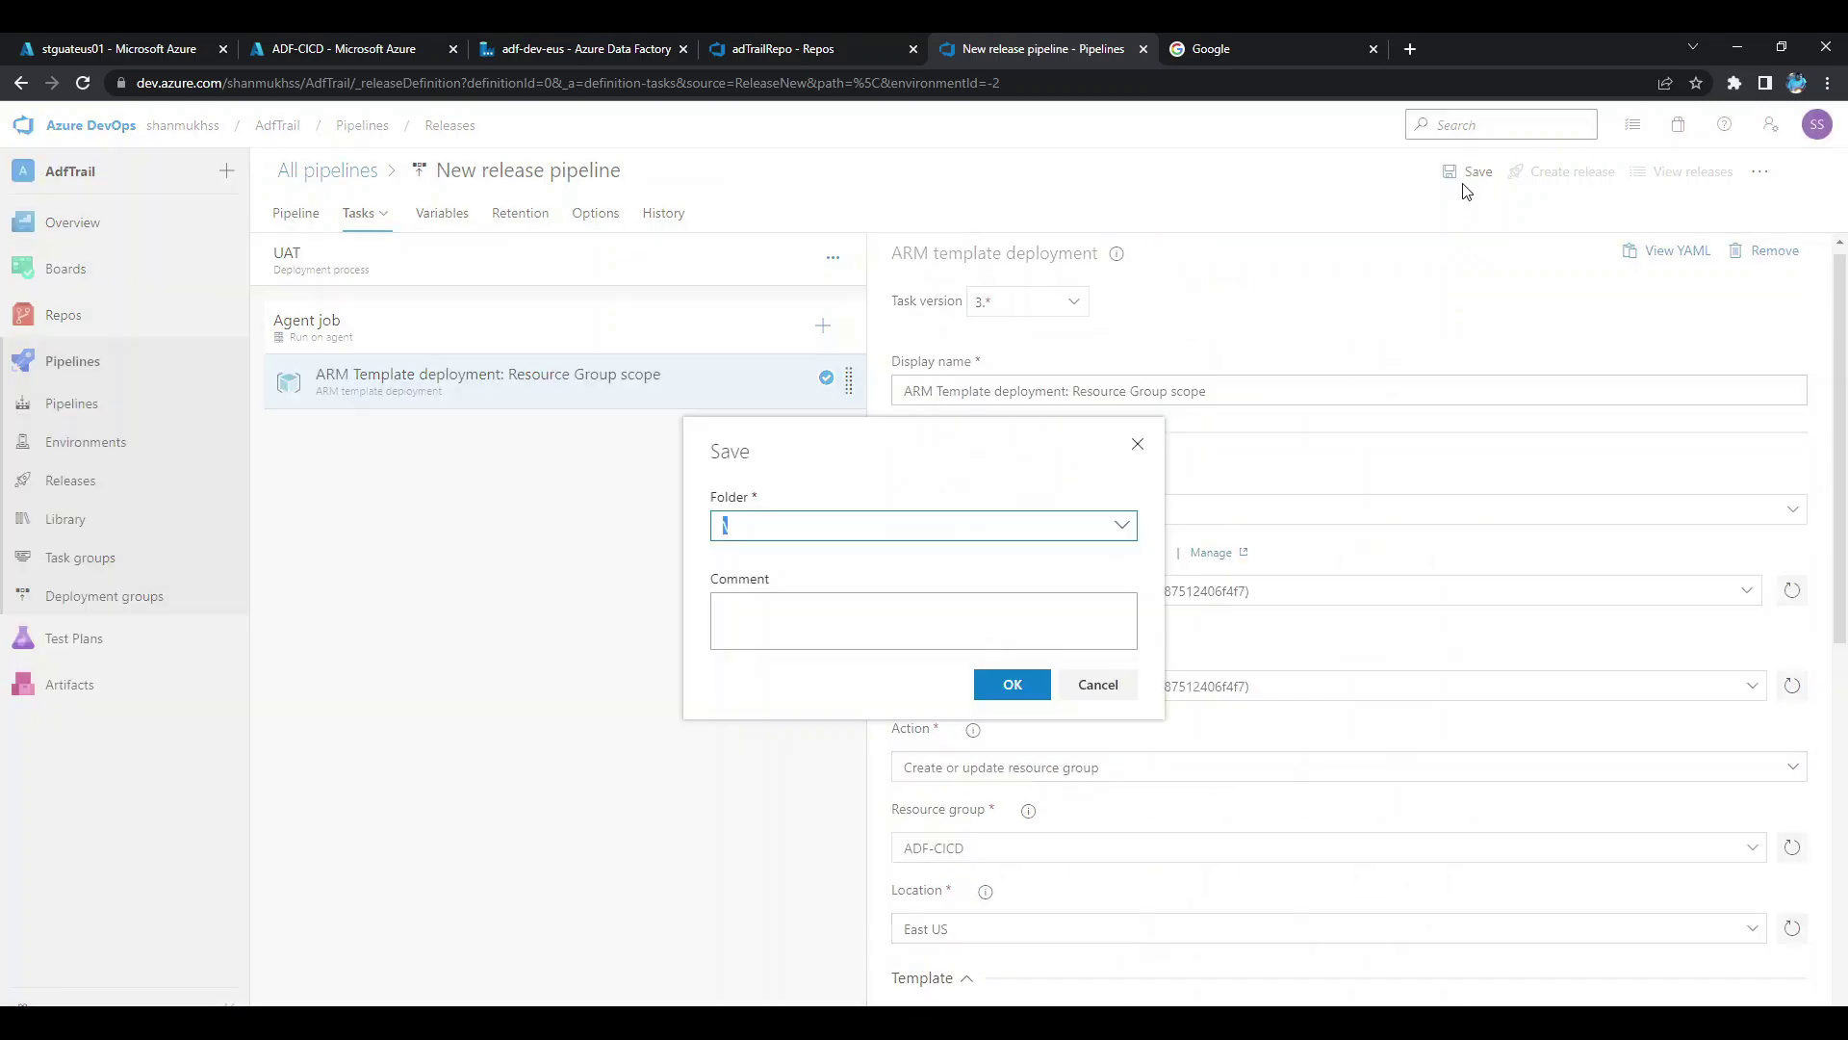
pyautogui.click(1037, 685)
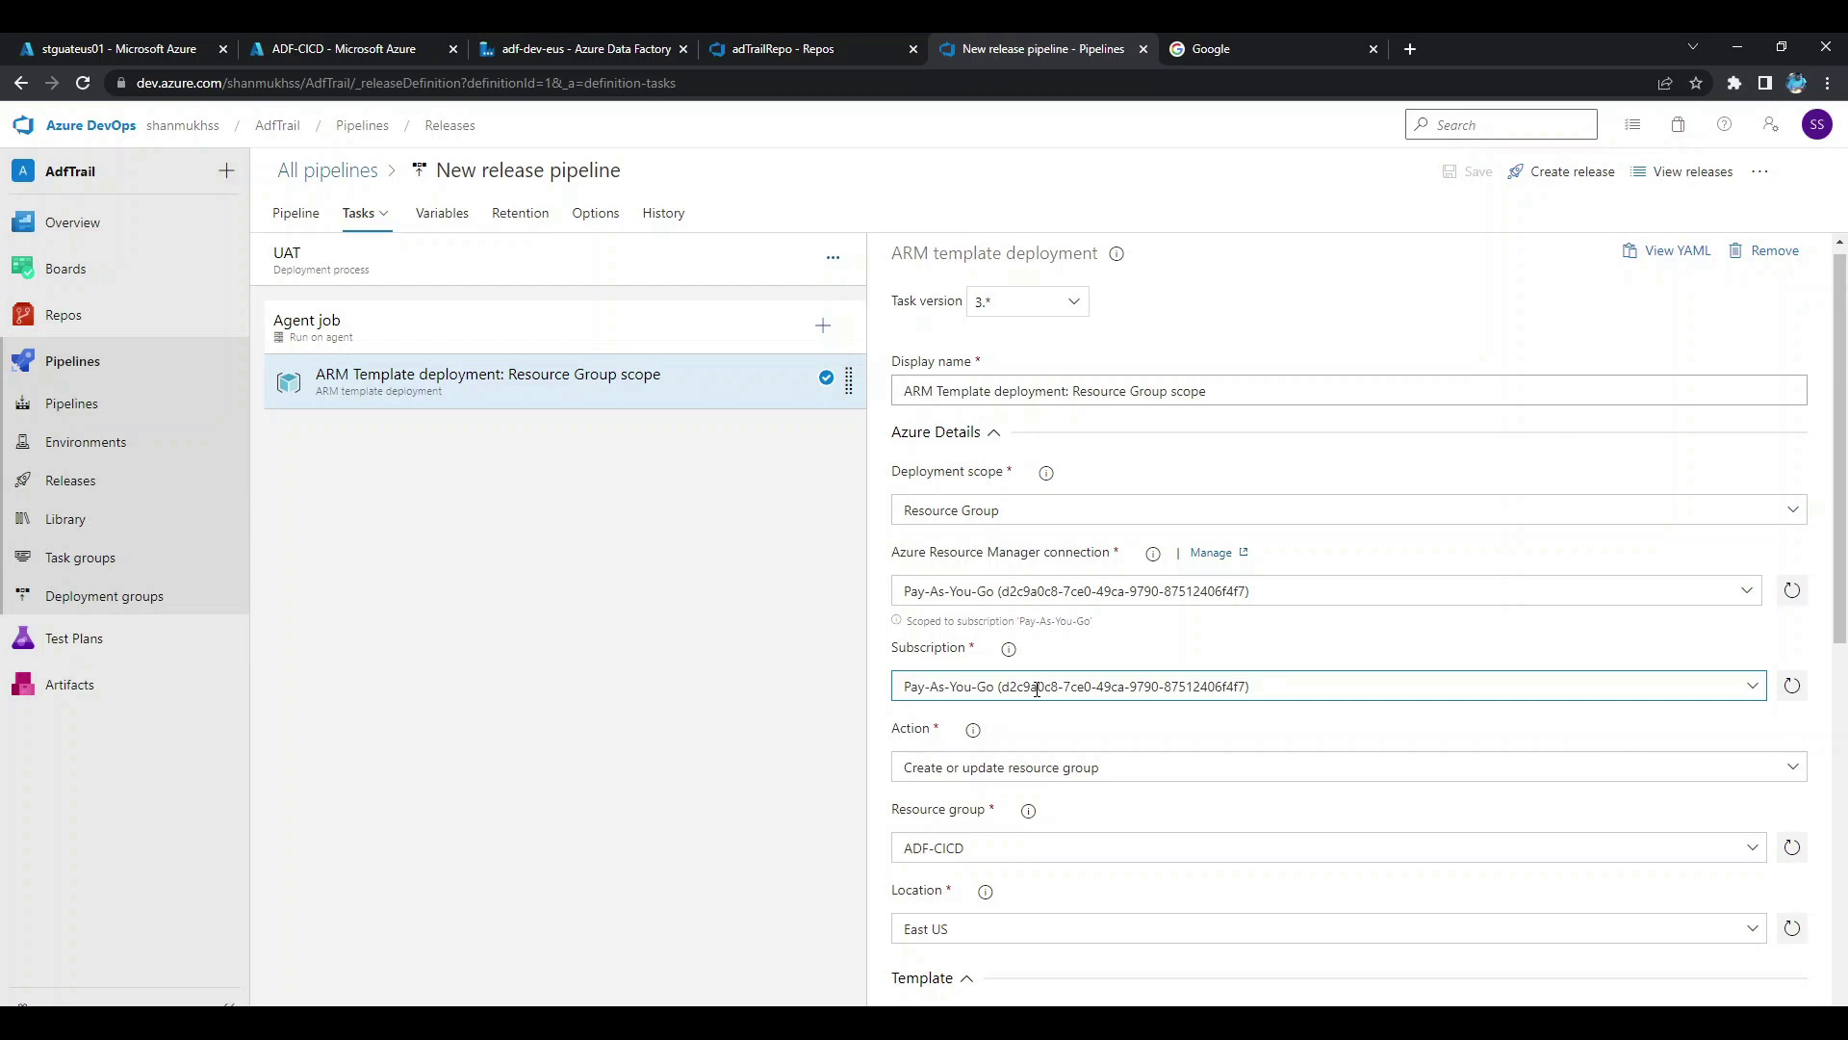
# Create a new release with the UAT stage's trigger changed to manual, and open Release-1.
pyautogui.click(1571, 193)
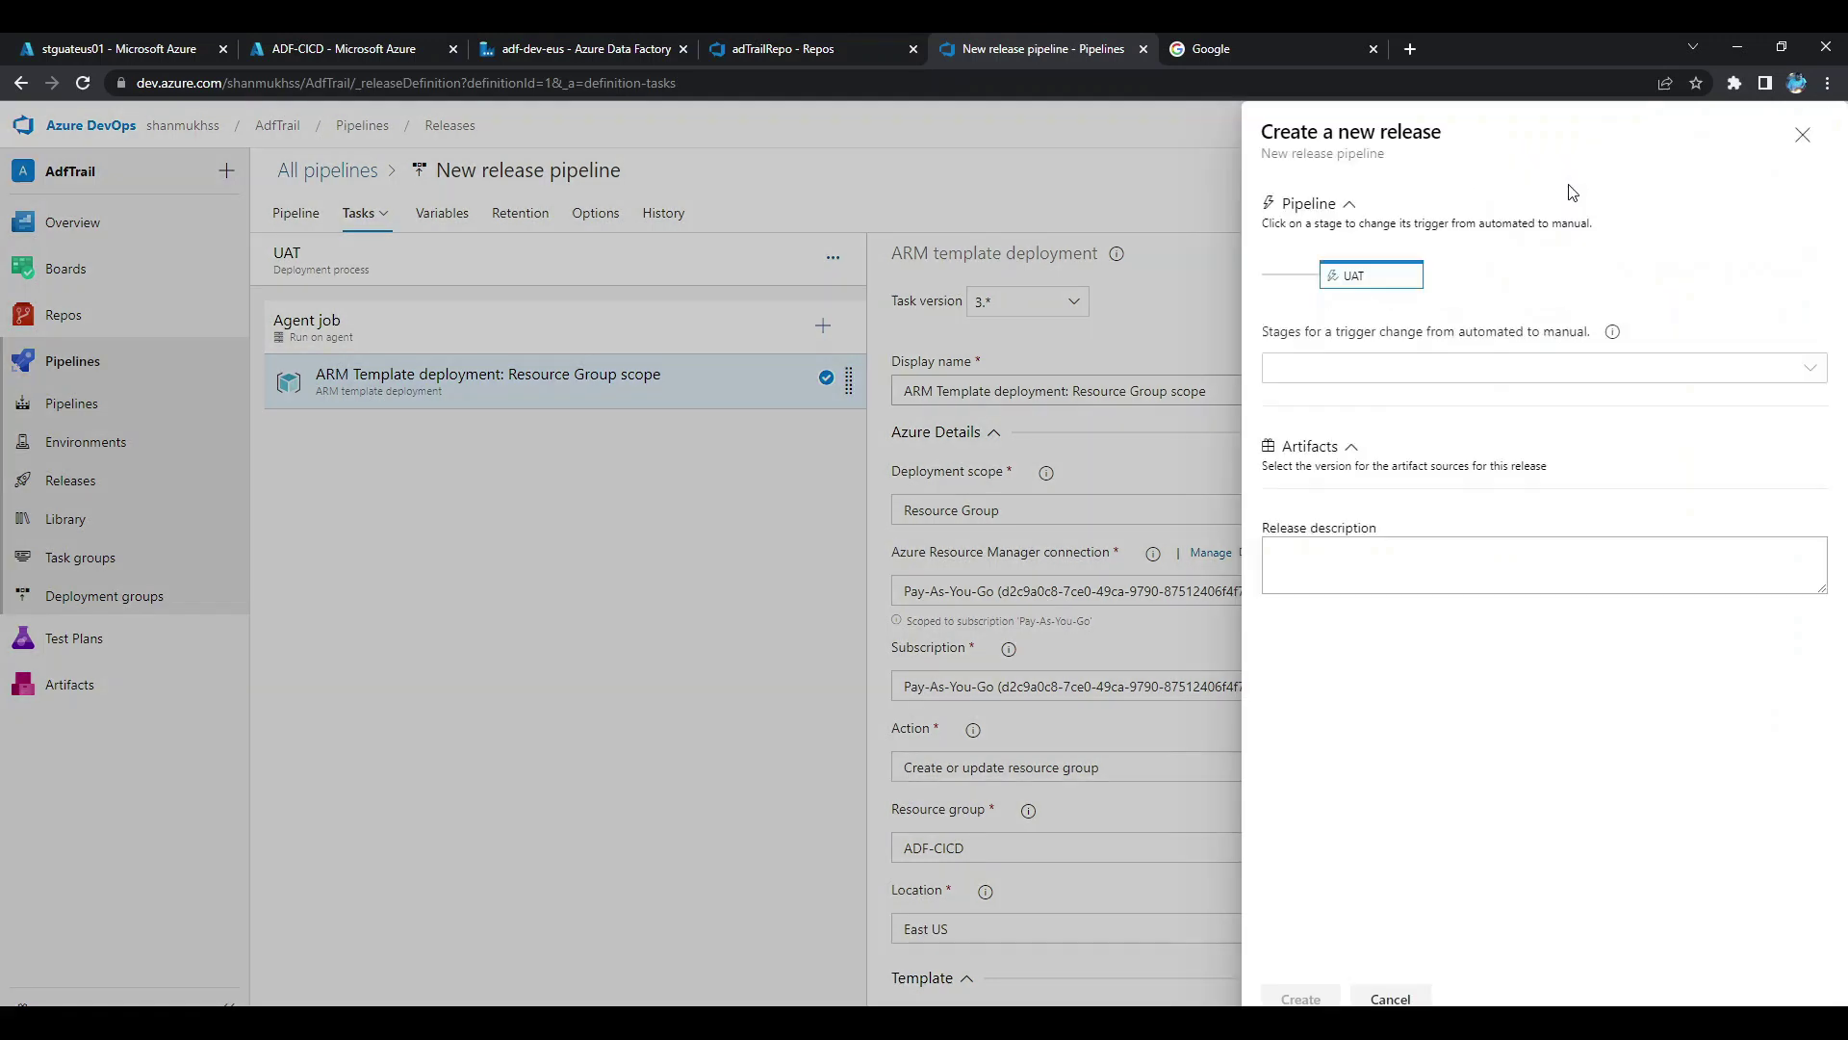
pyautogui.click(1342, 367)
pyautogui.click(1343, 405)
pyautogui.click(1301, 996)
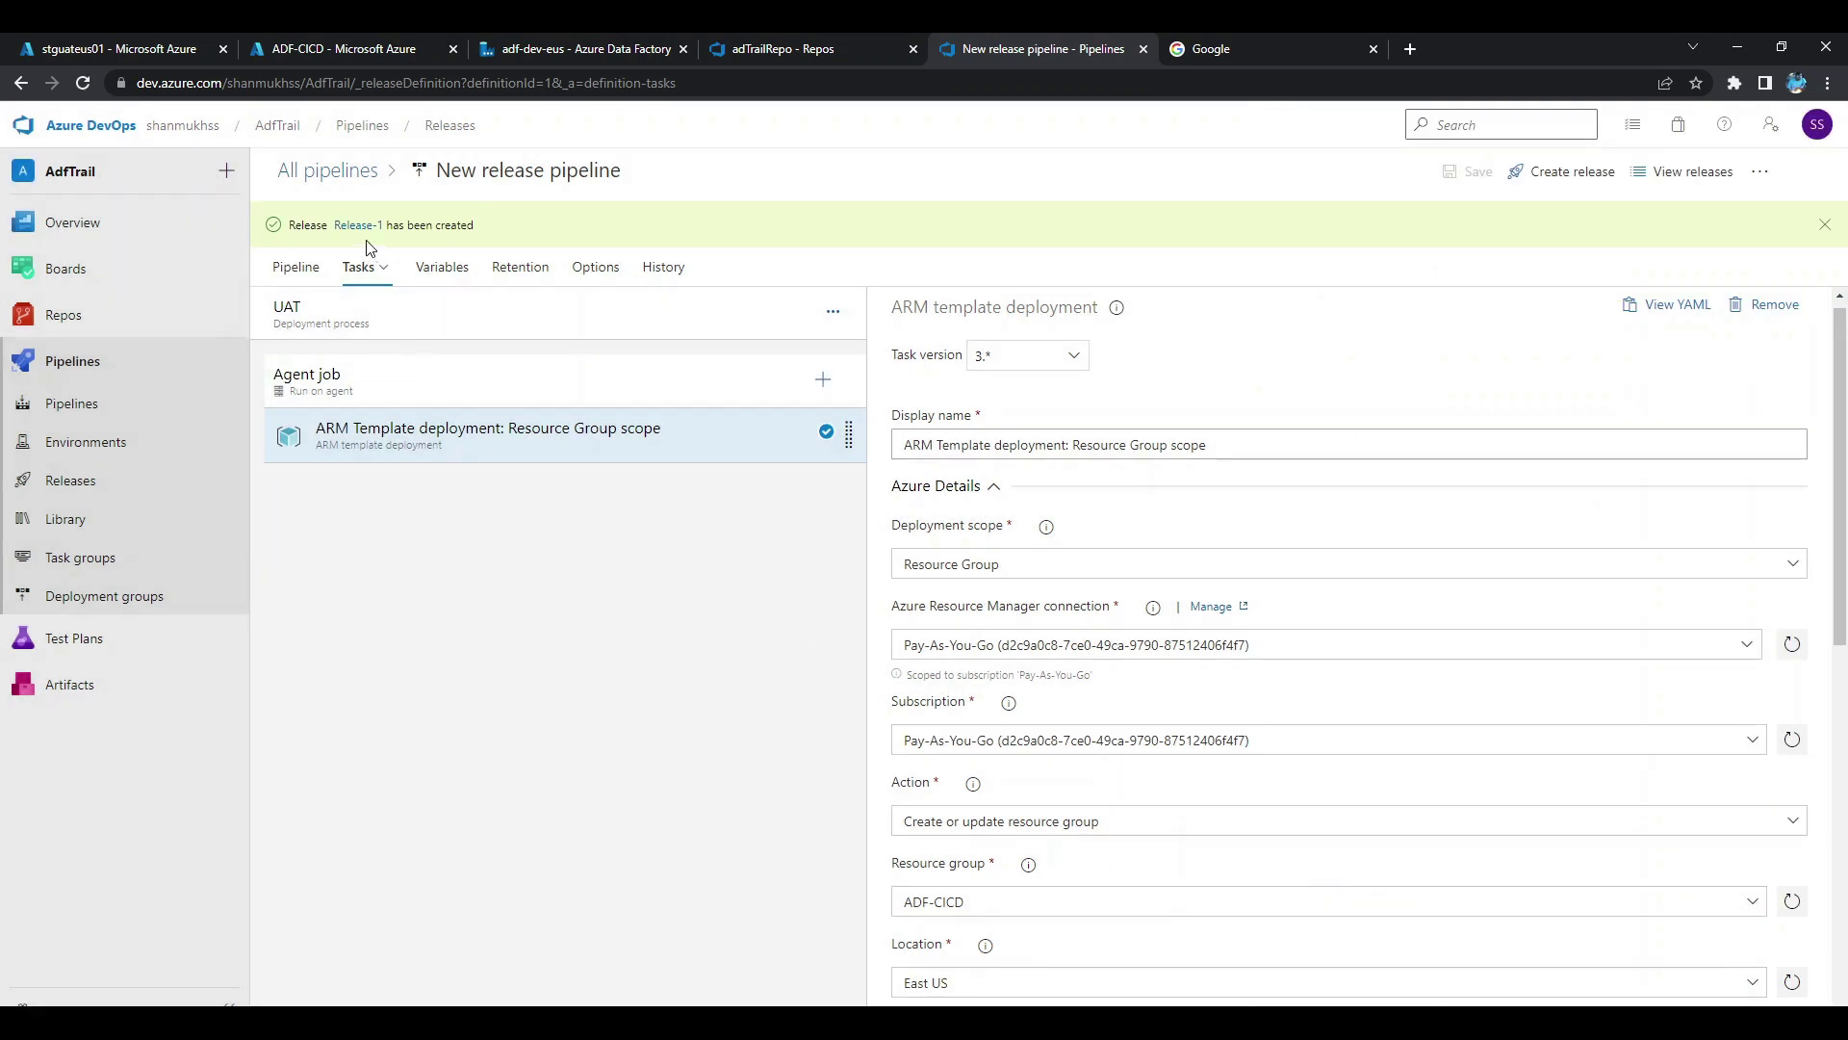
pyautogui.click(358, 228)
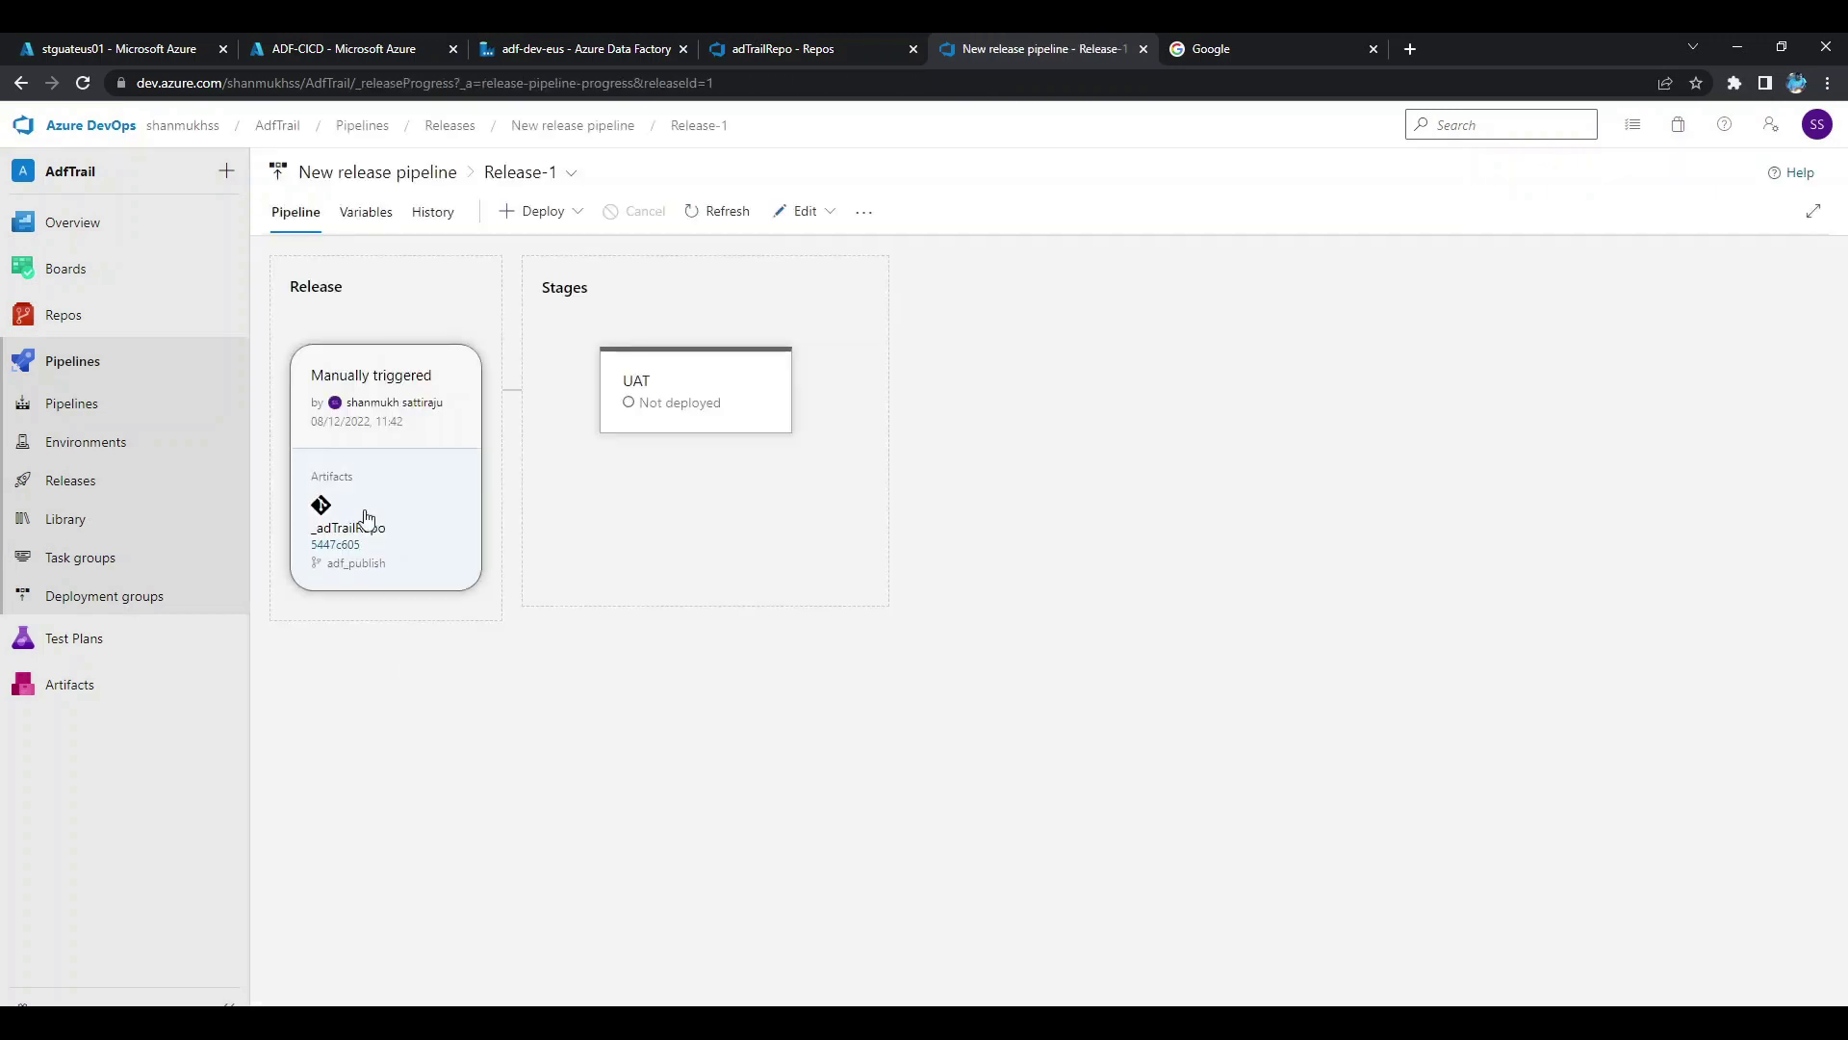
# Deploy Release-1 to the UAT stage and open that stage's deployment logs.
pyautogui.click(661, 385)
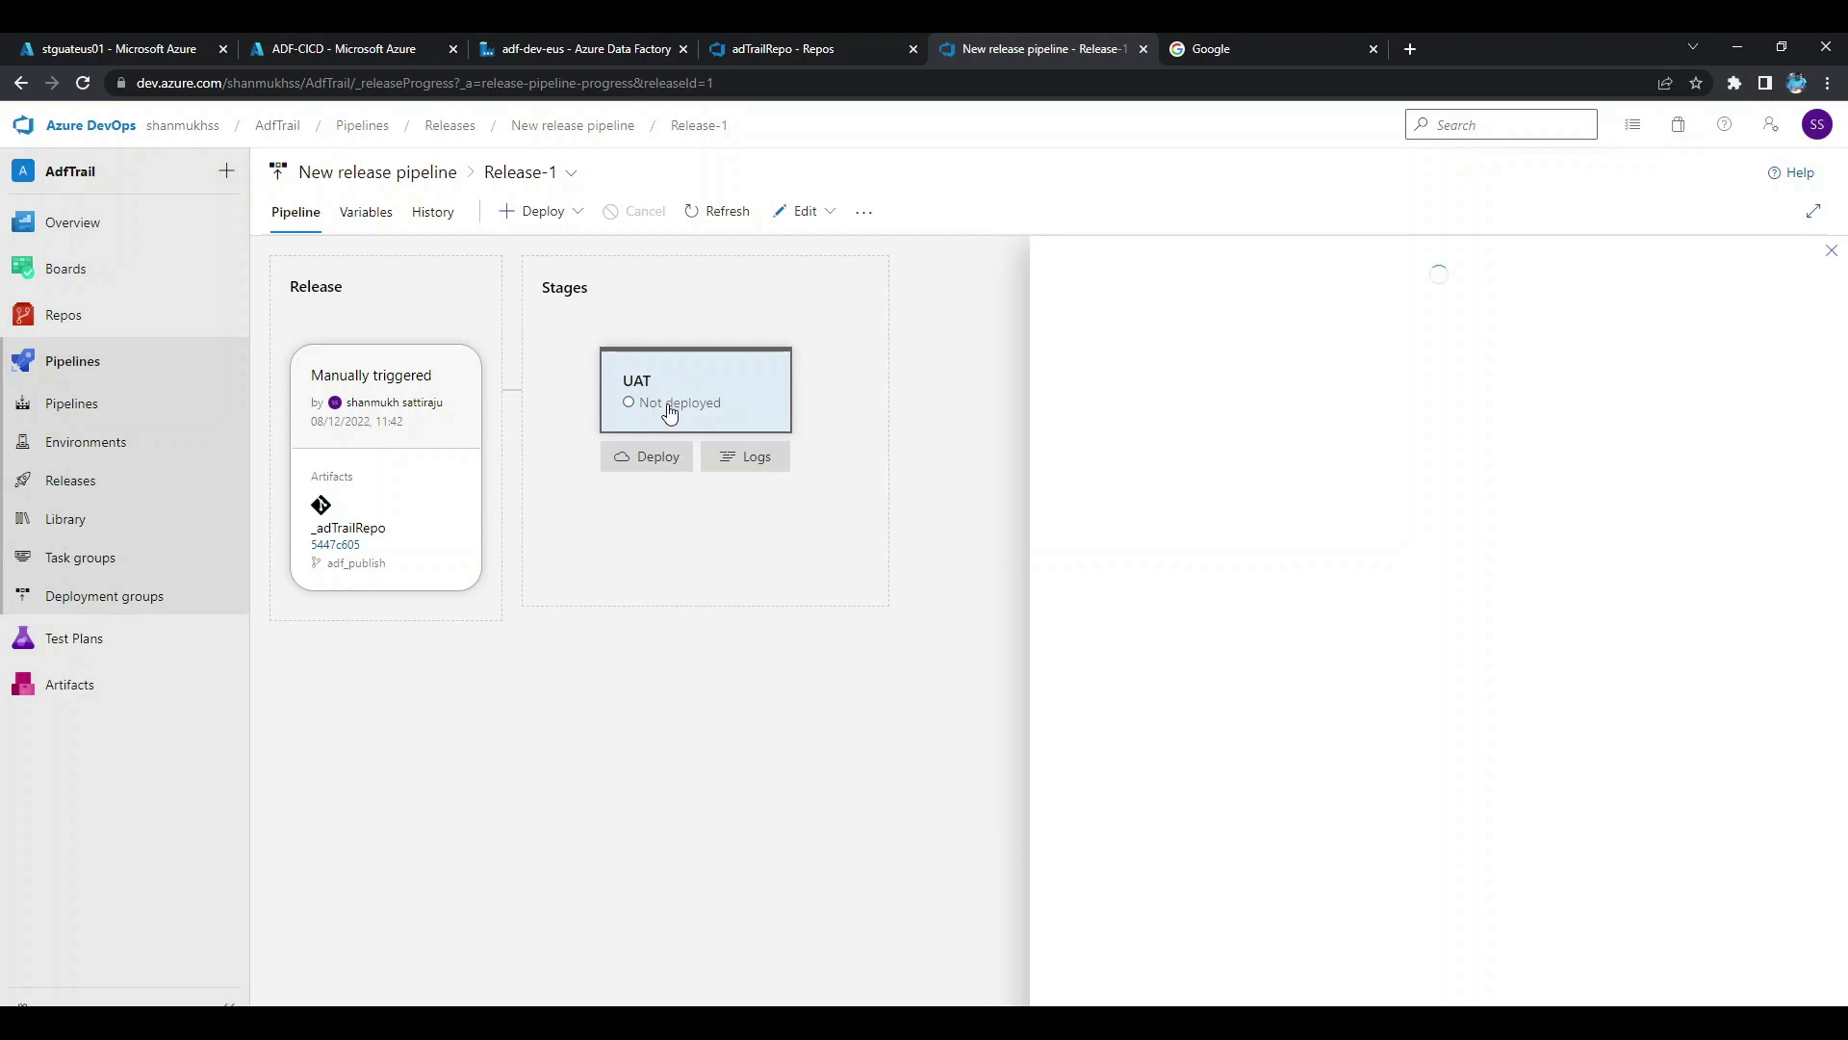
pyautogui.click(654, 464)
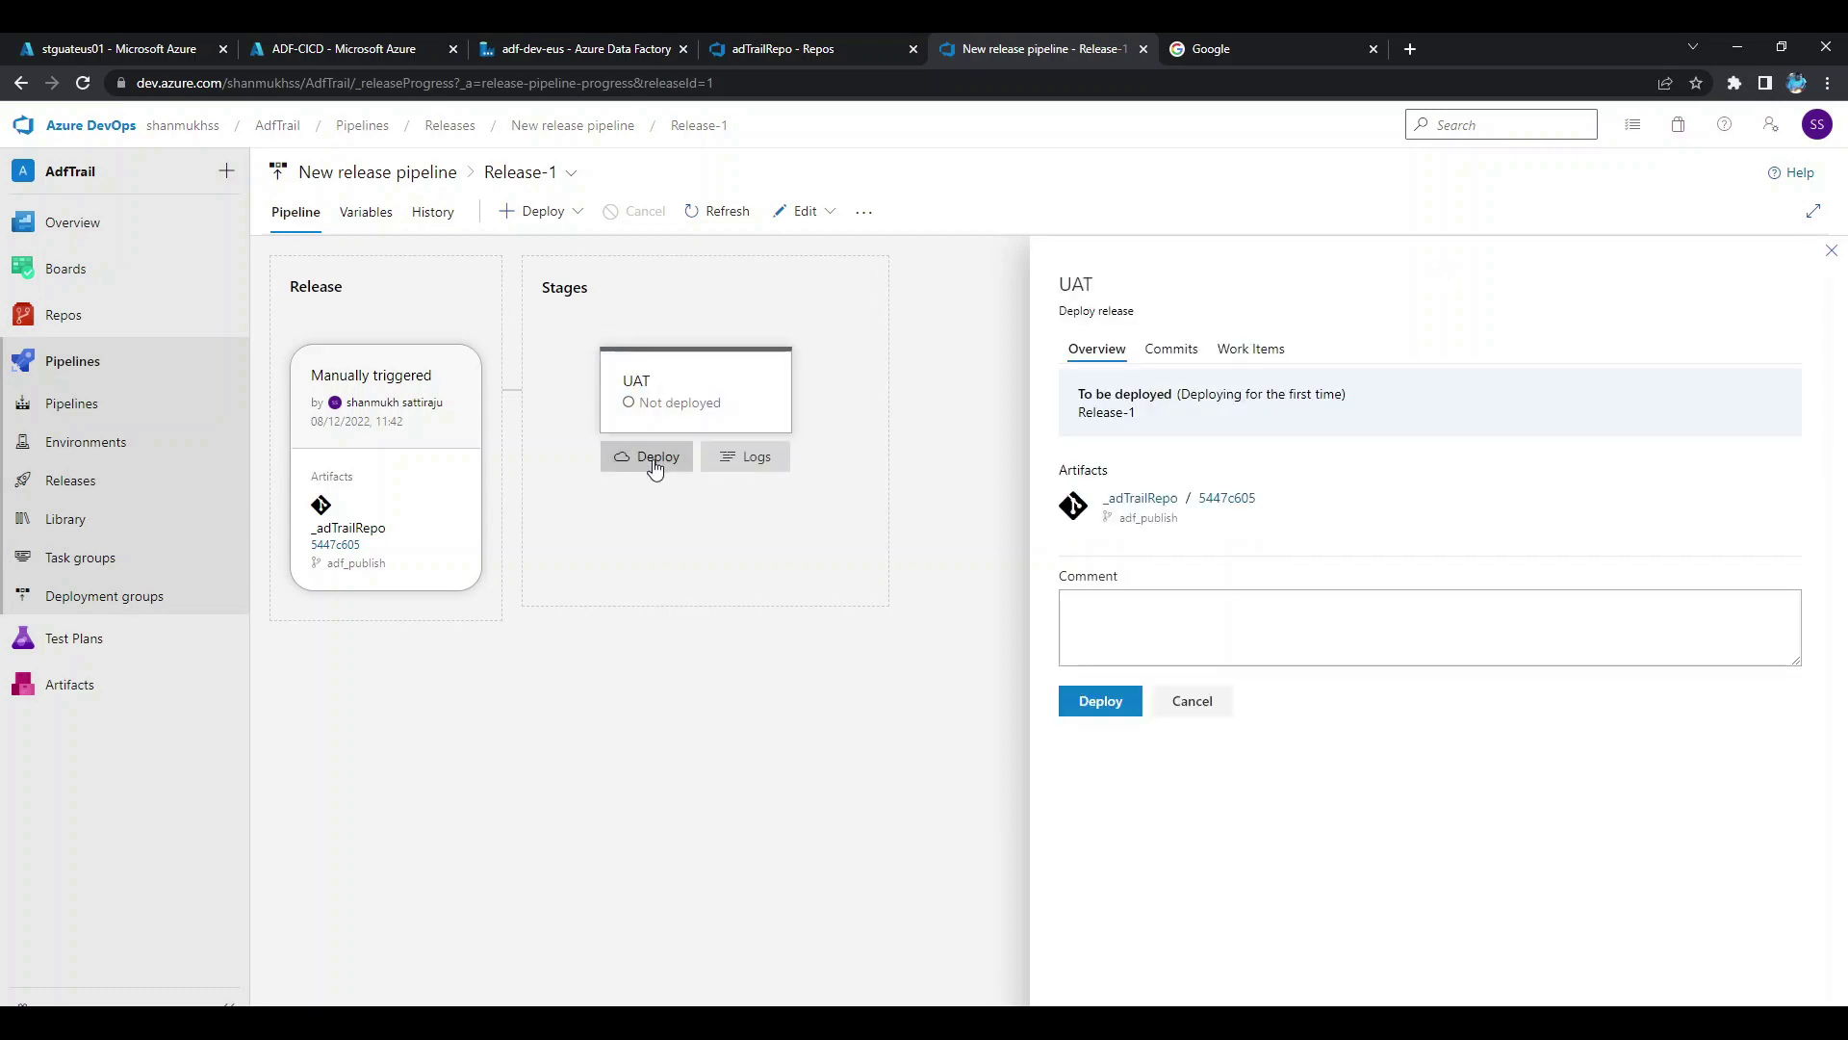
pyautogui.click(1117, 702)
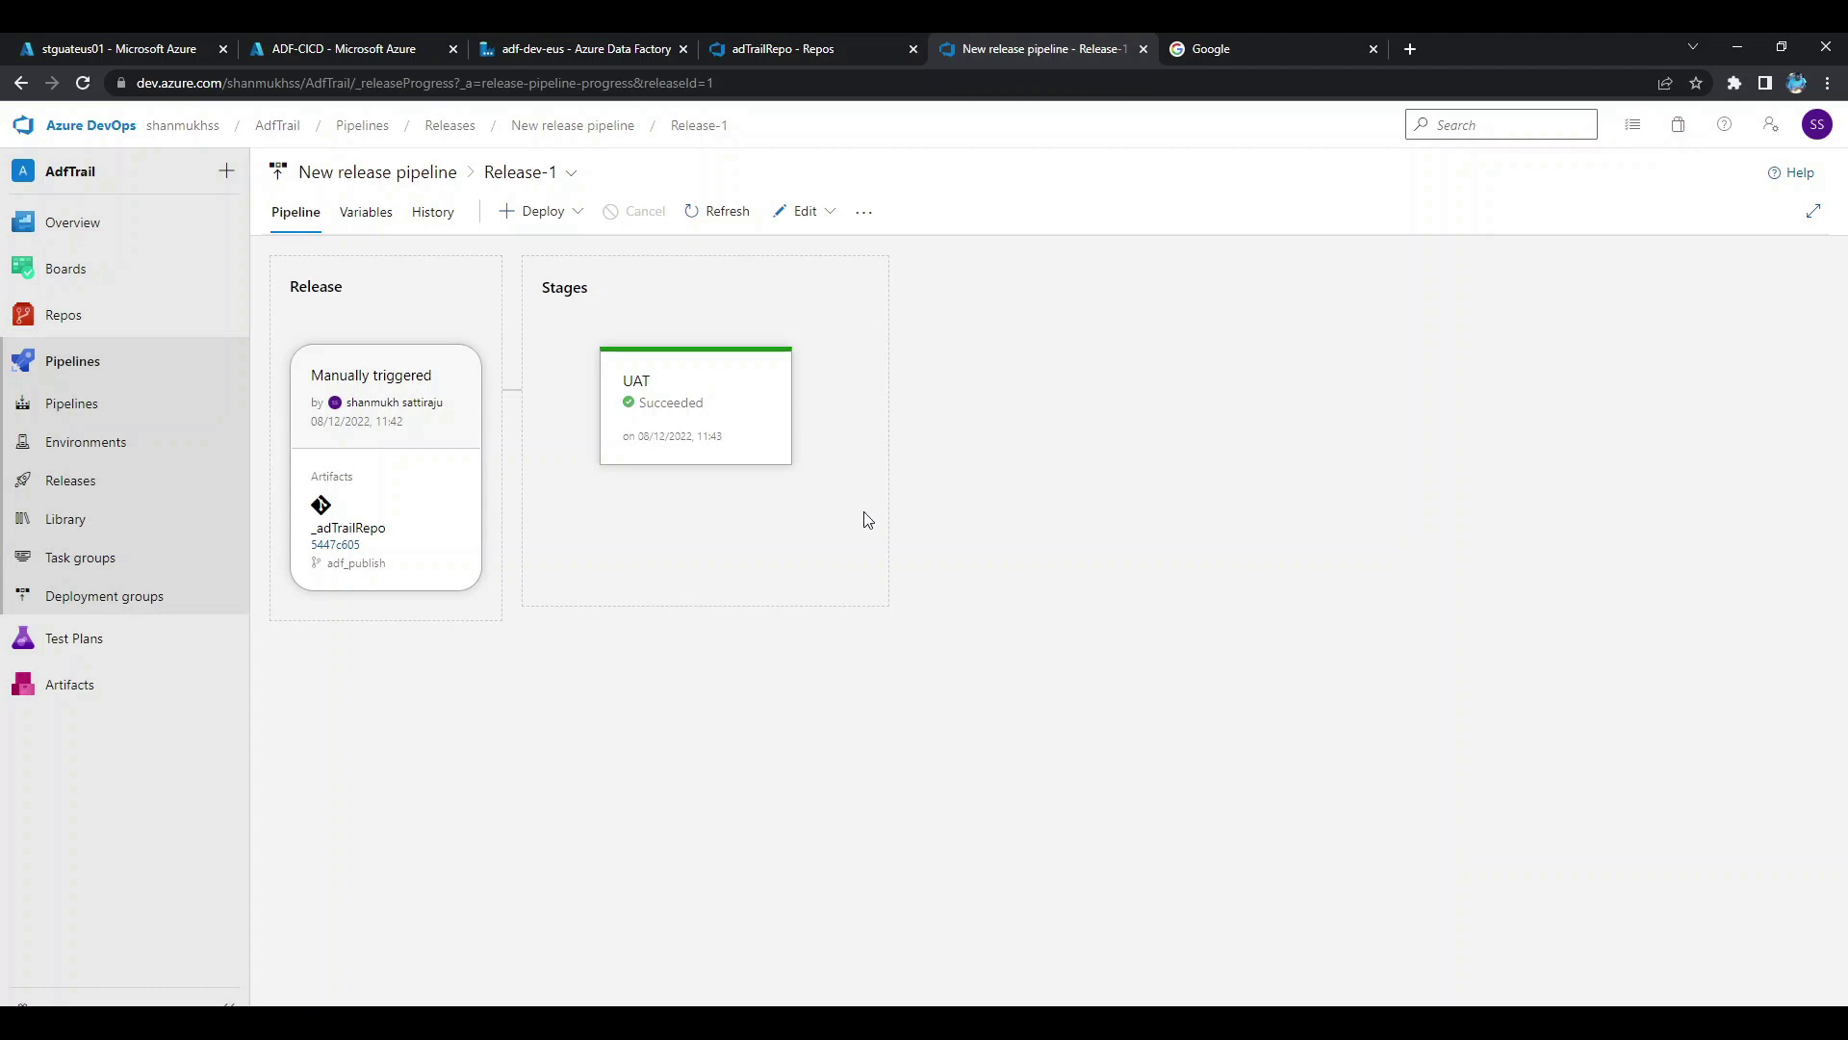
pyautogui.moveTo(653, 434)
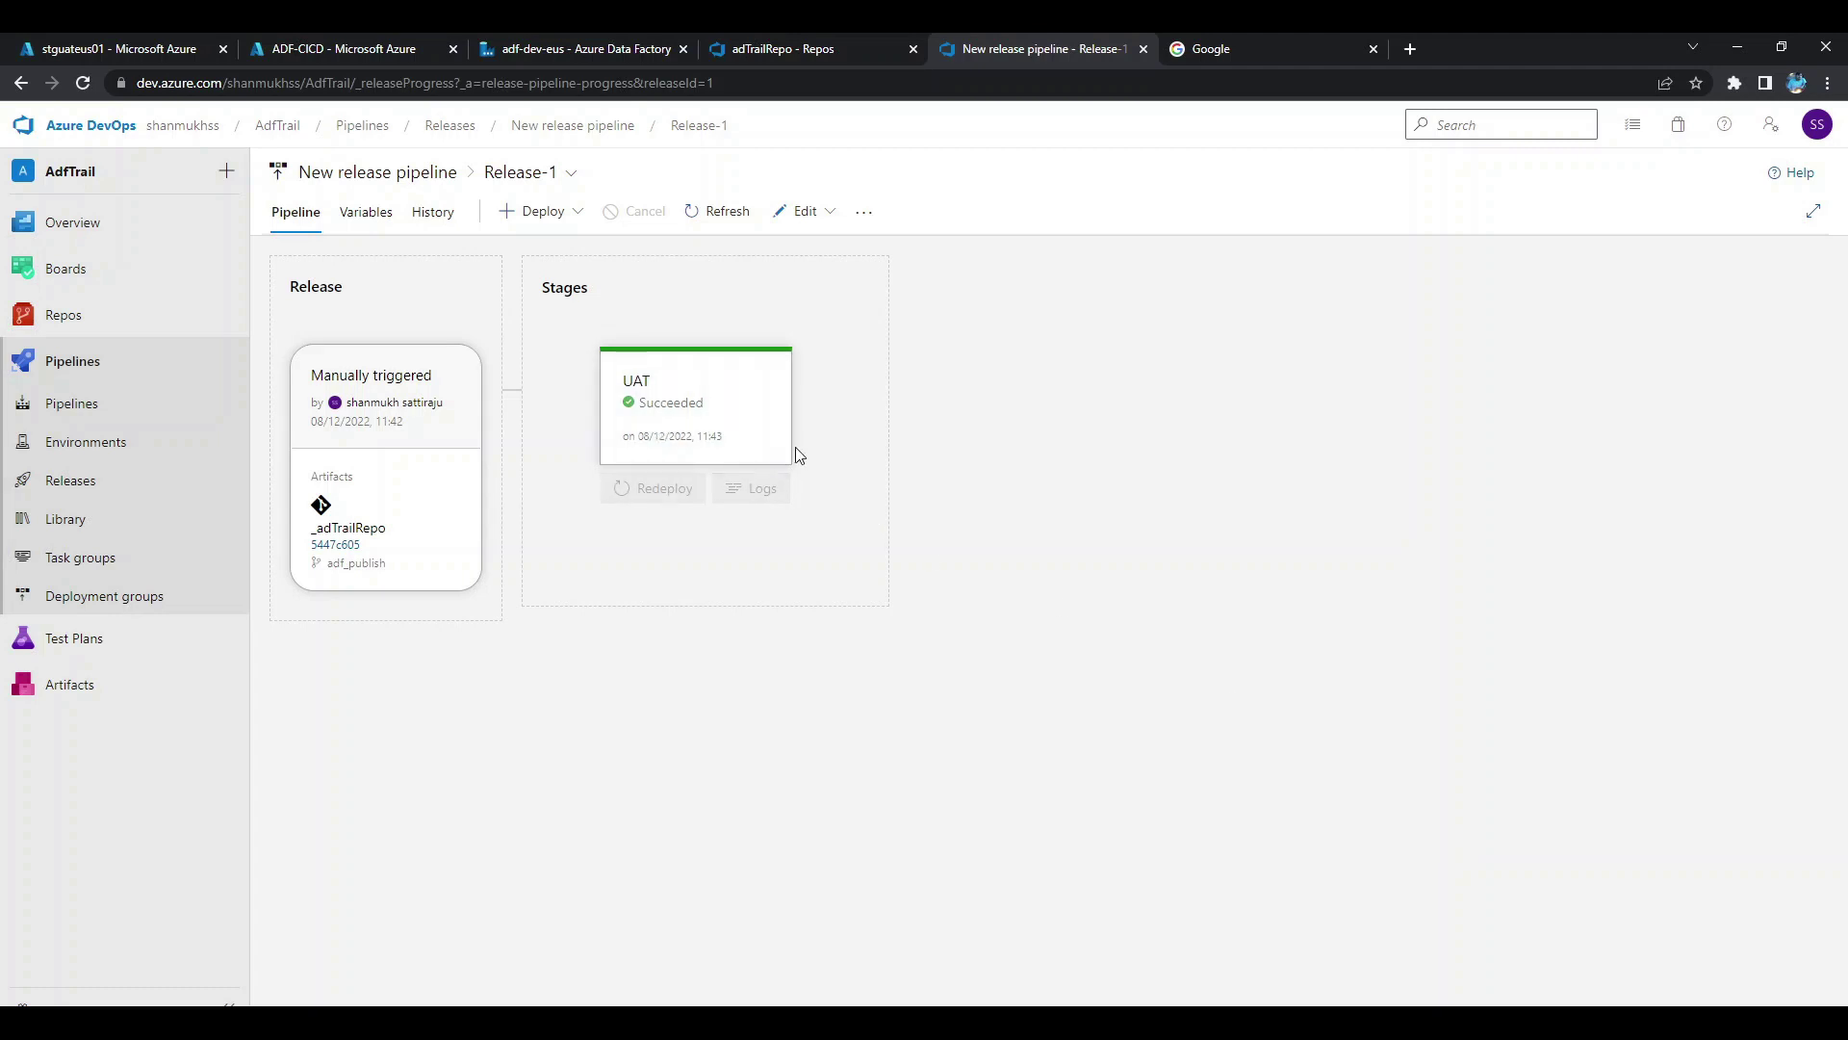
pyautogui.click(753, 488)
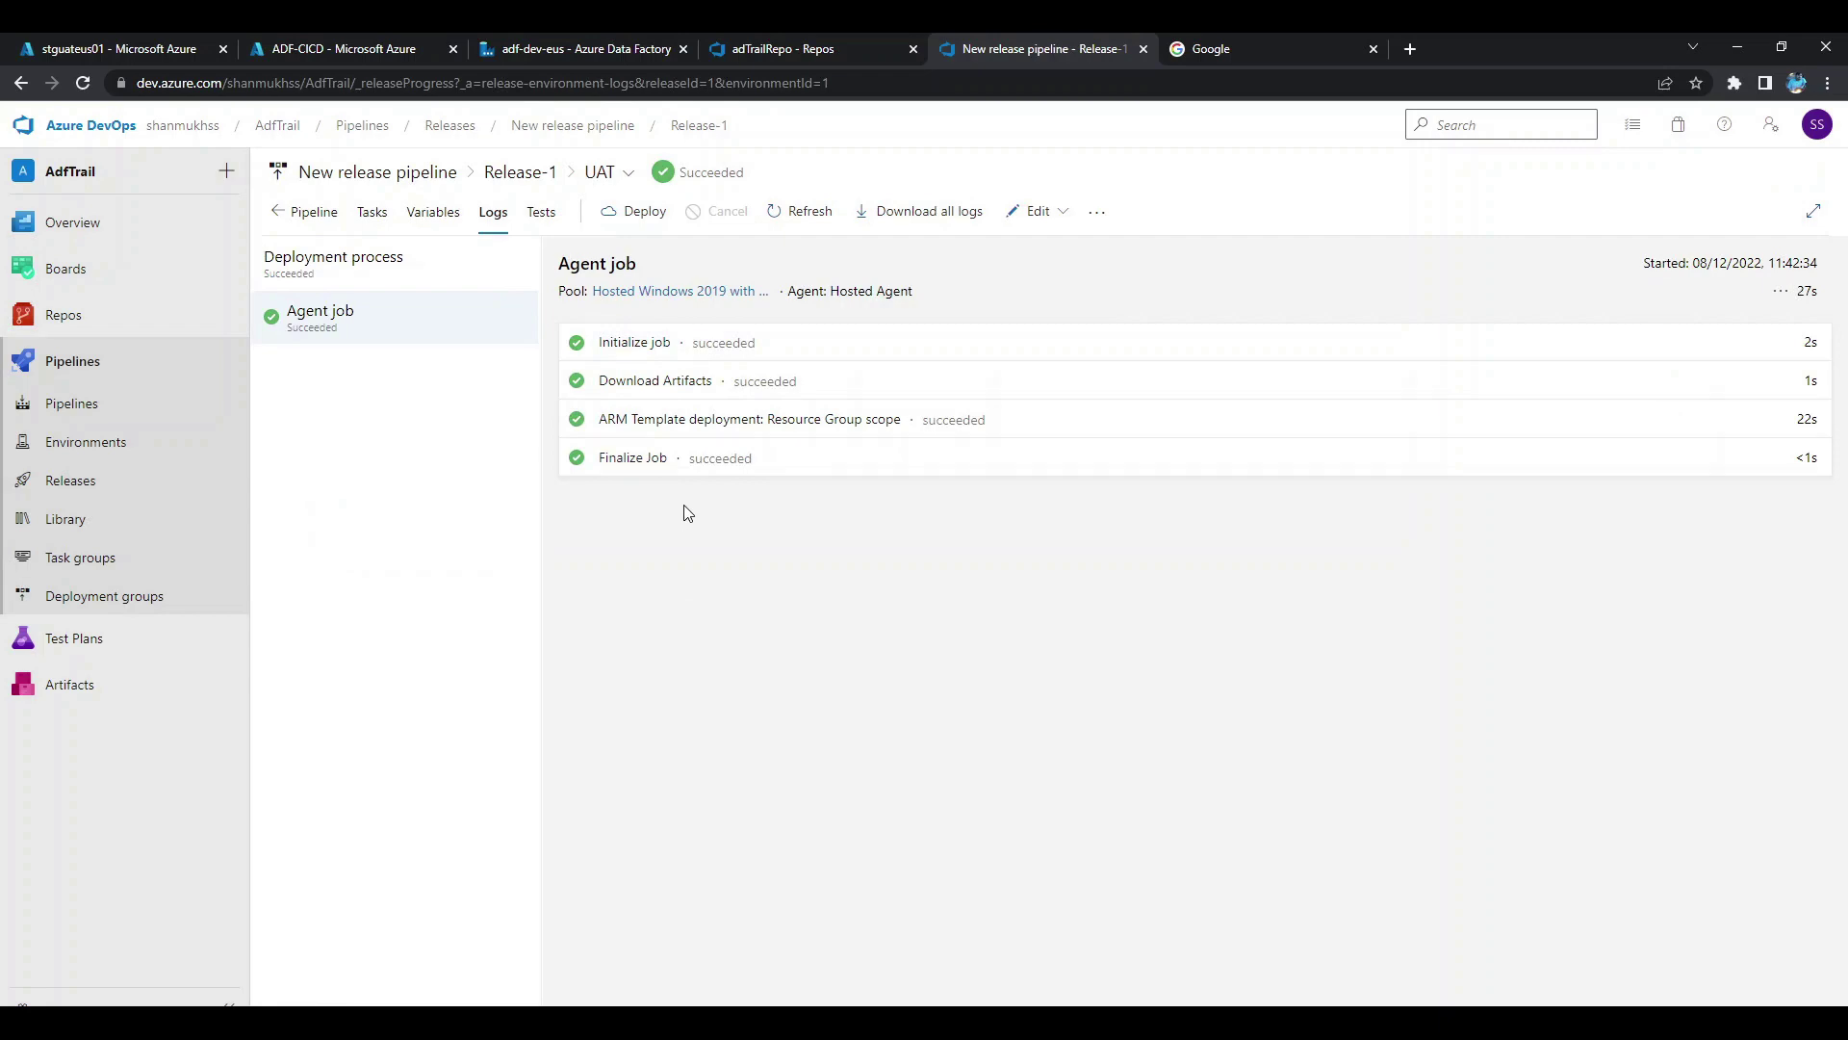
# Open data factory adf-uat-eus01 from resource group ADF-CICD in its studio and inspect the deployed pipelines and datasets.
pyautogui.click(310, 40)
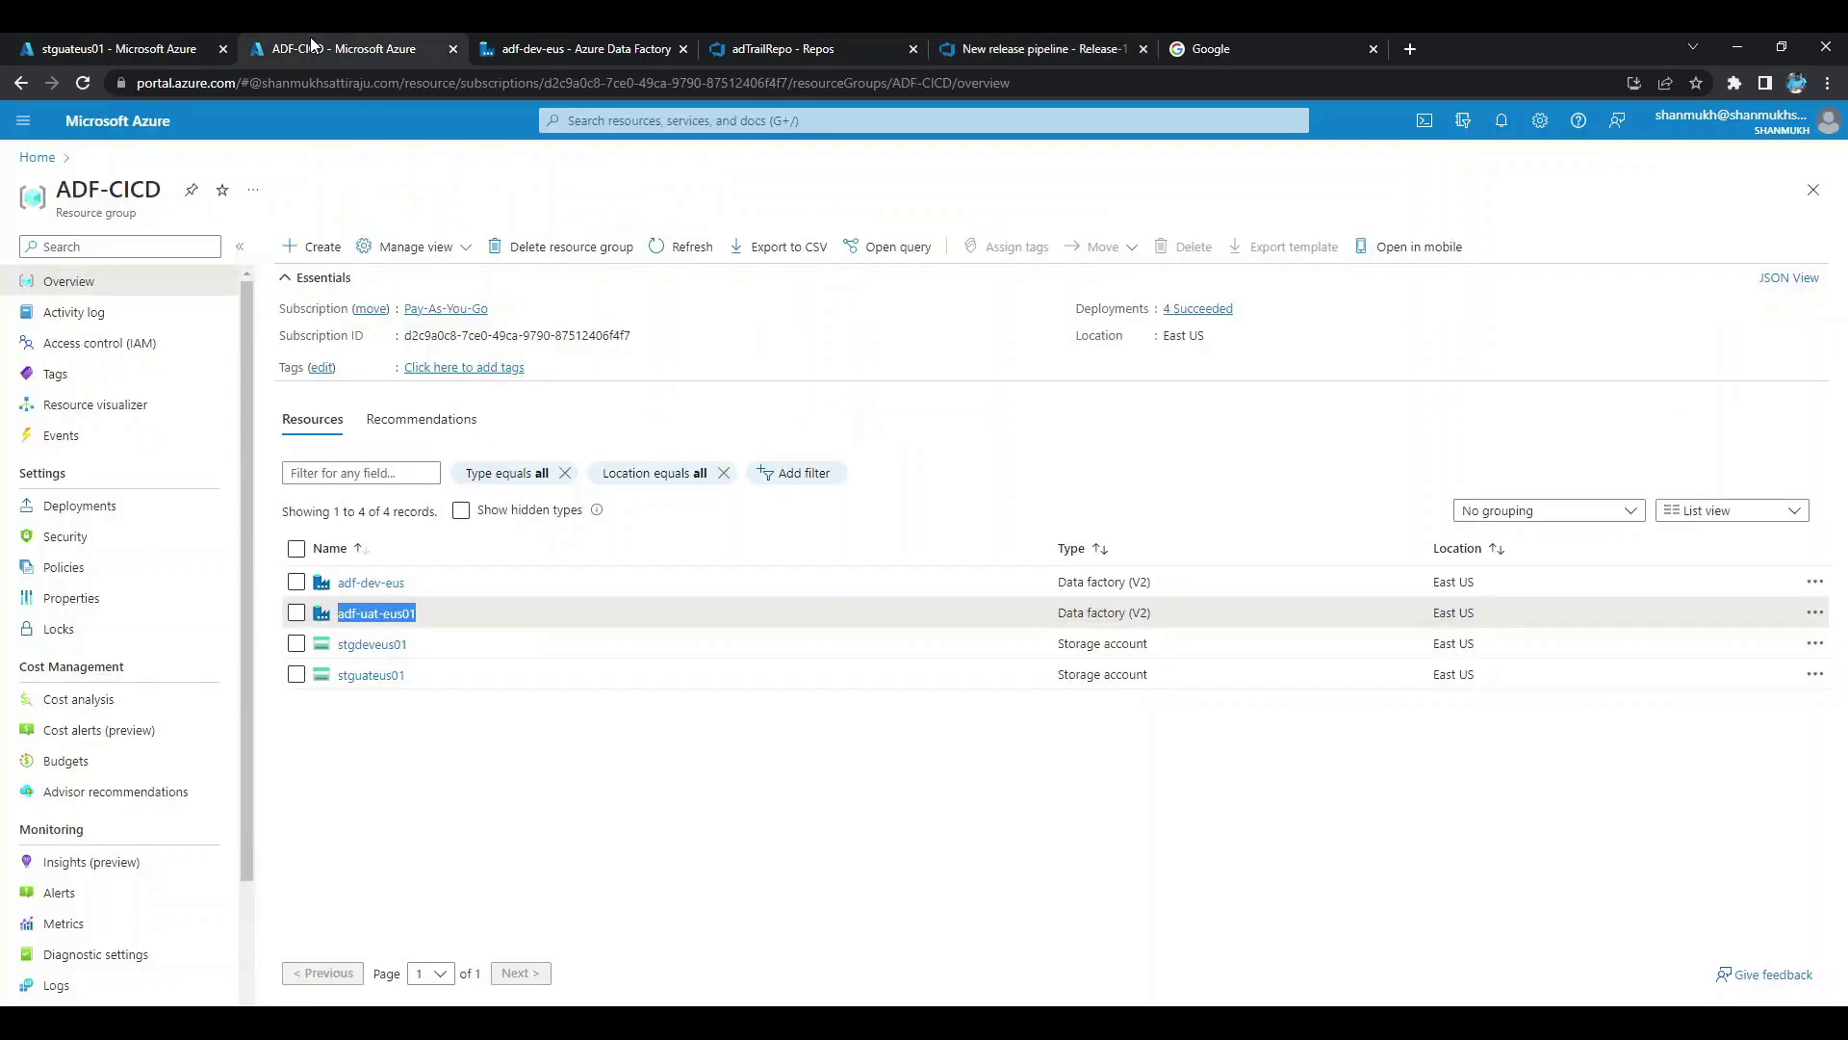
pyautogui.click(529, 41)
pyautogui.click(425, 50)
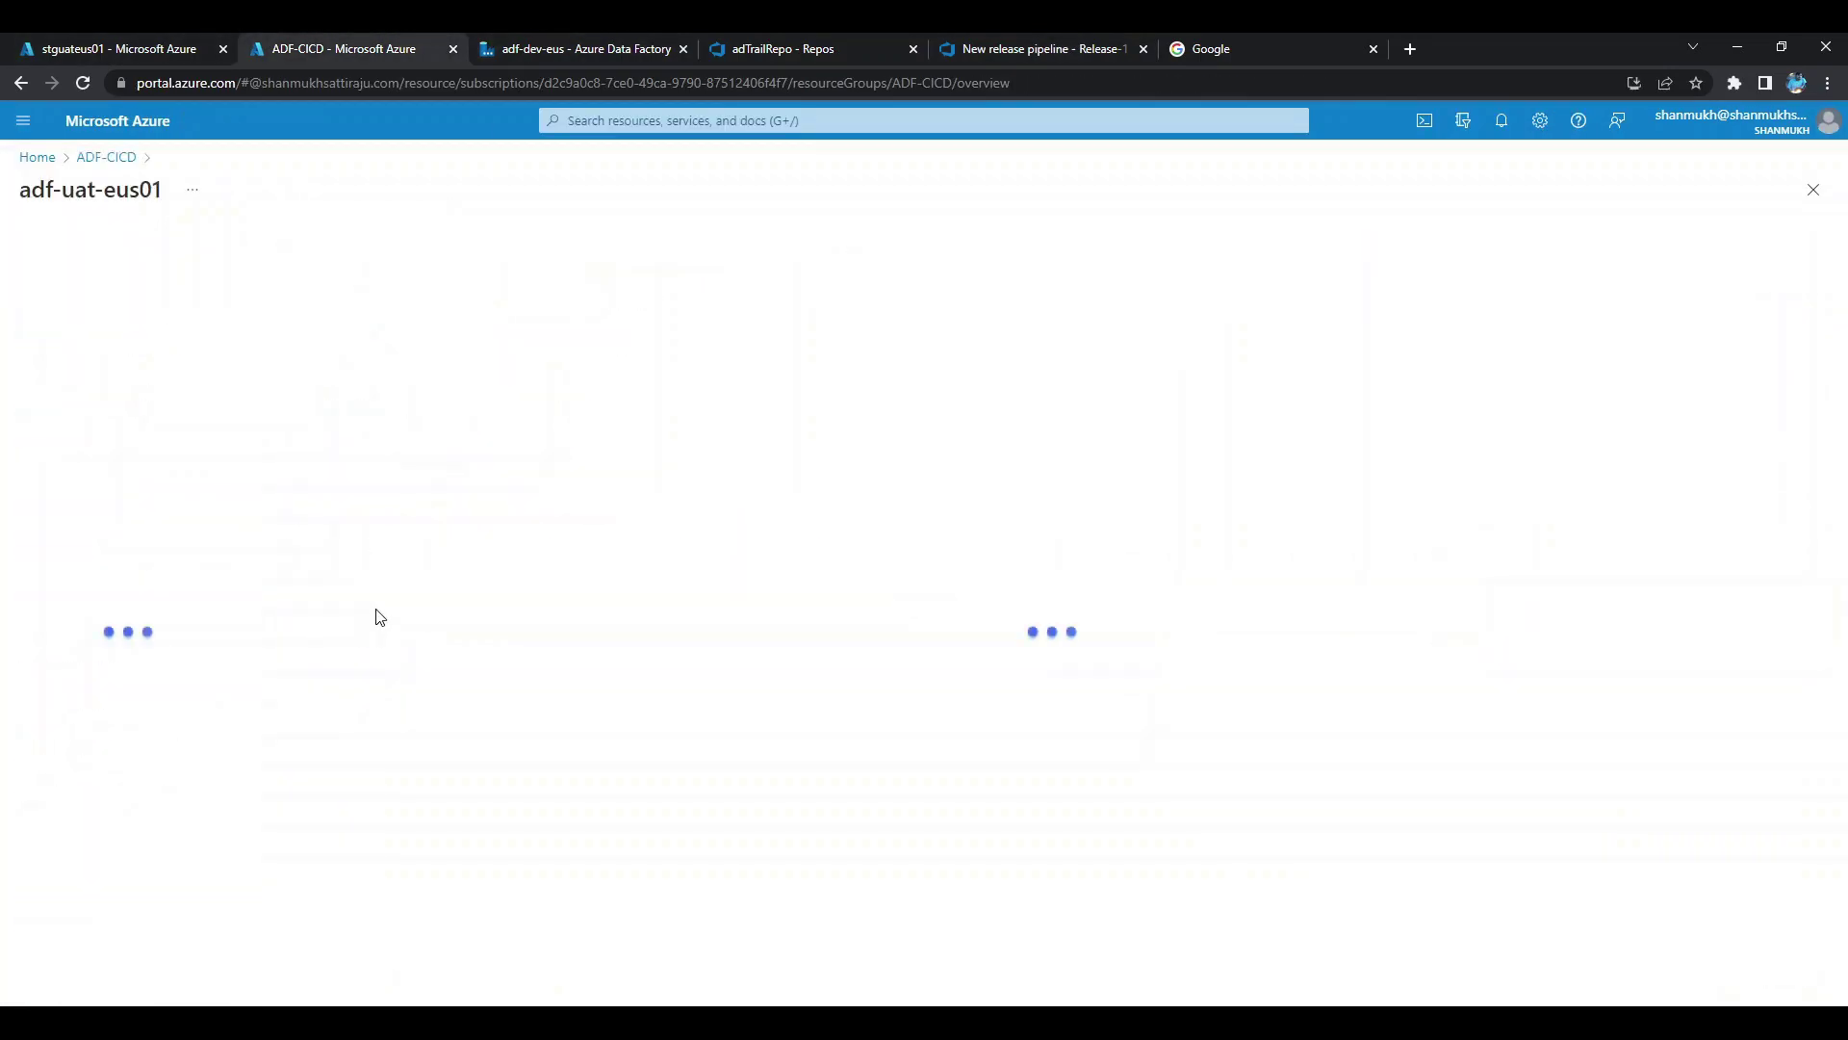
pyautogui.click(951, 616)
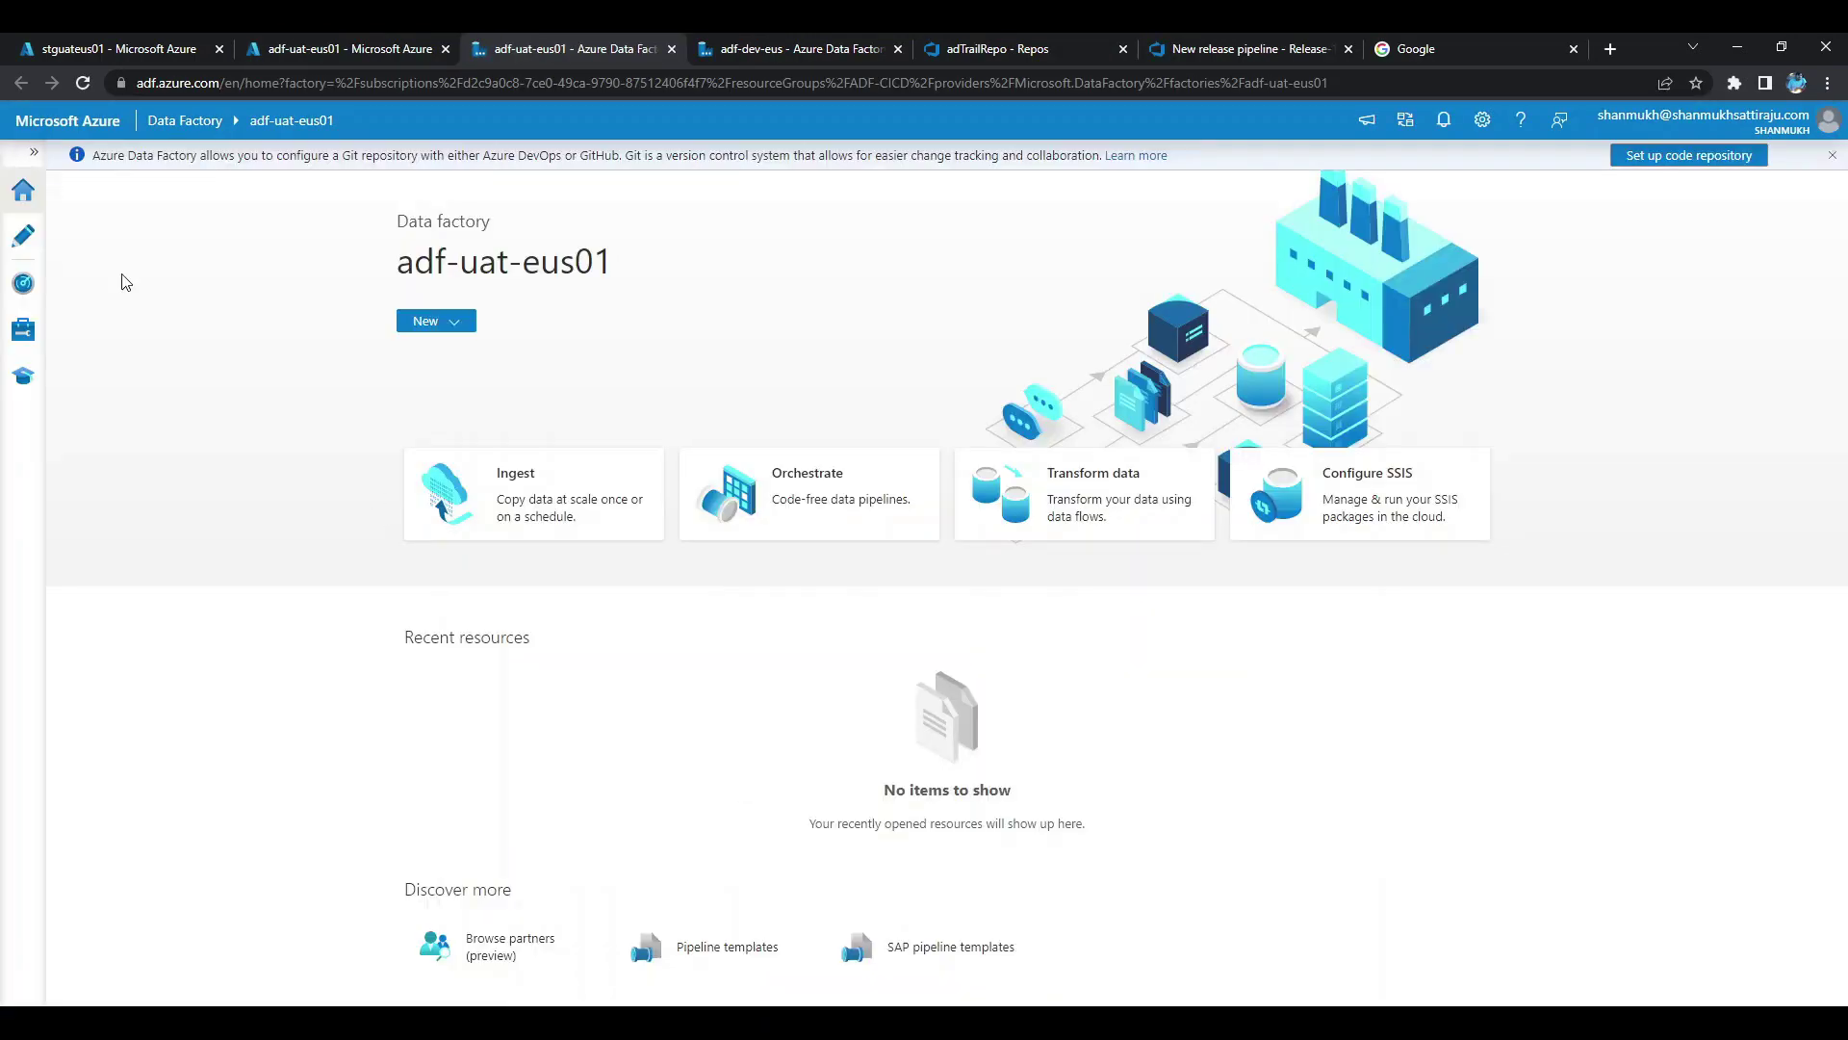
pyautogui.click(26, 242)
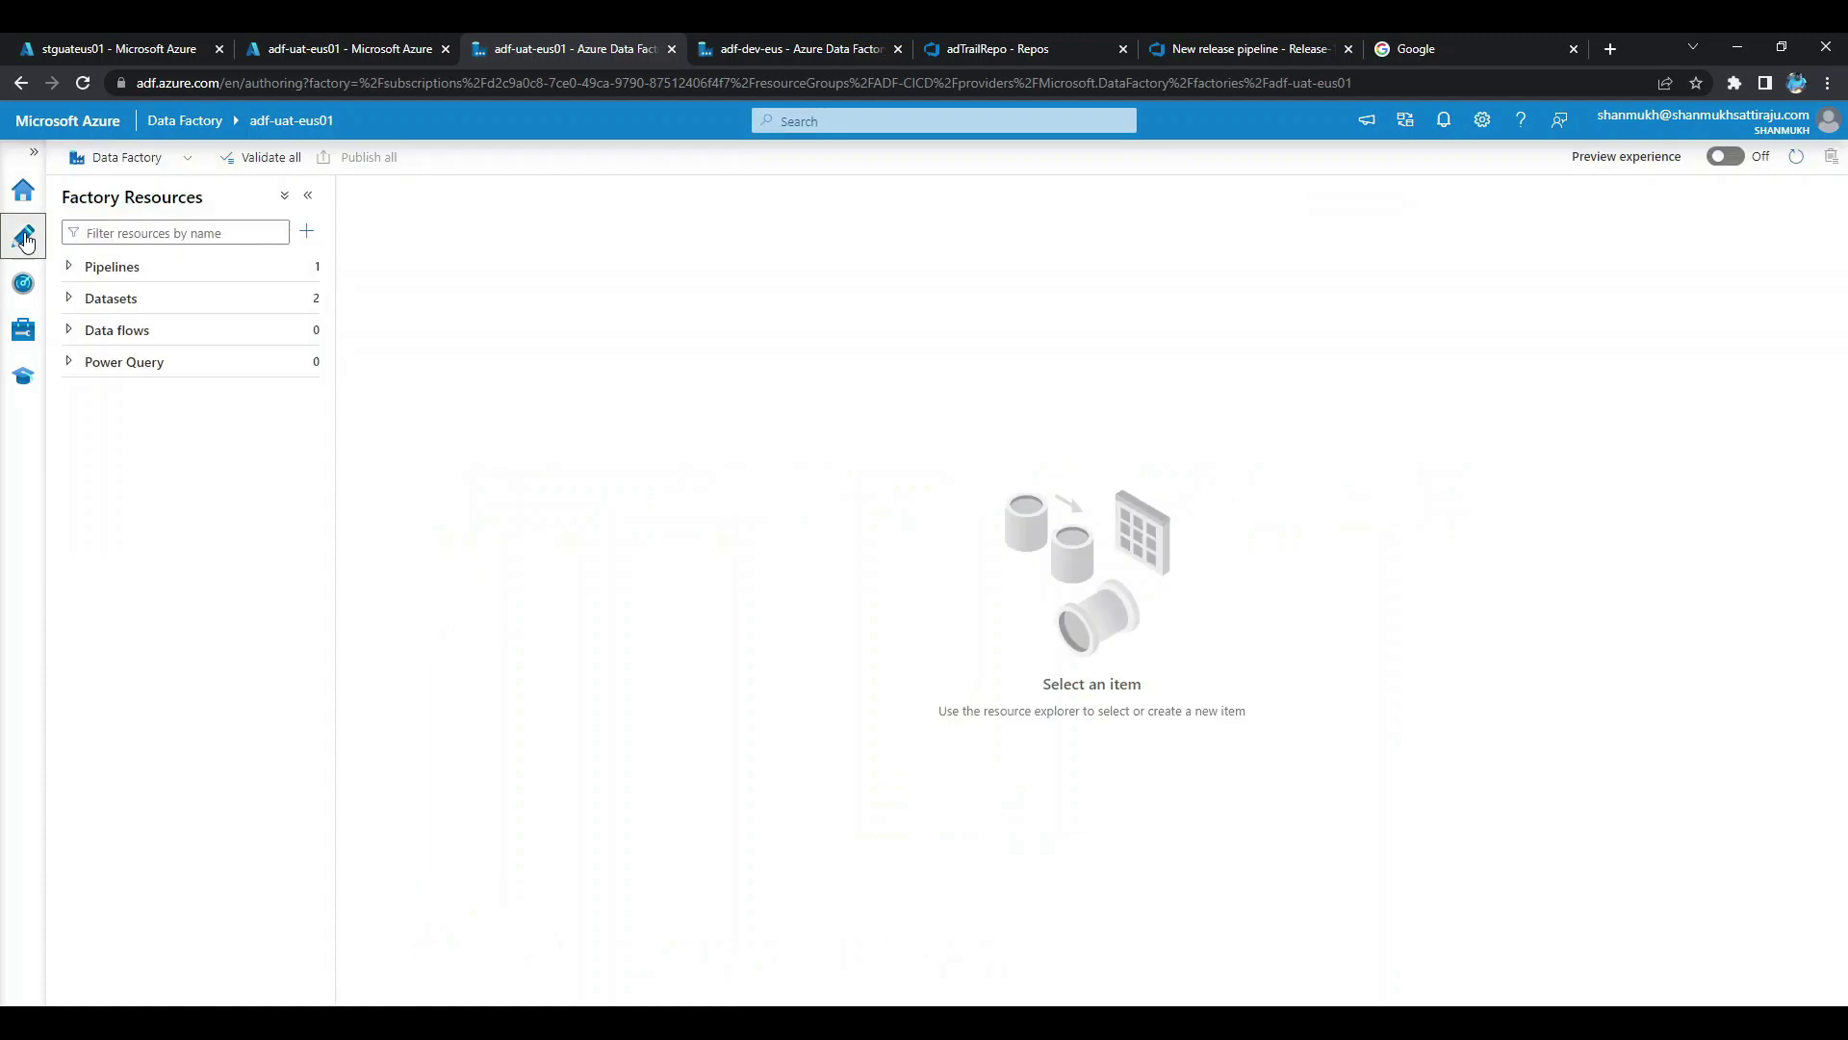
pyautogui.click(180, 273)
pyautogui.click(165, 329)
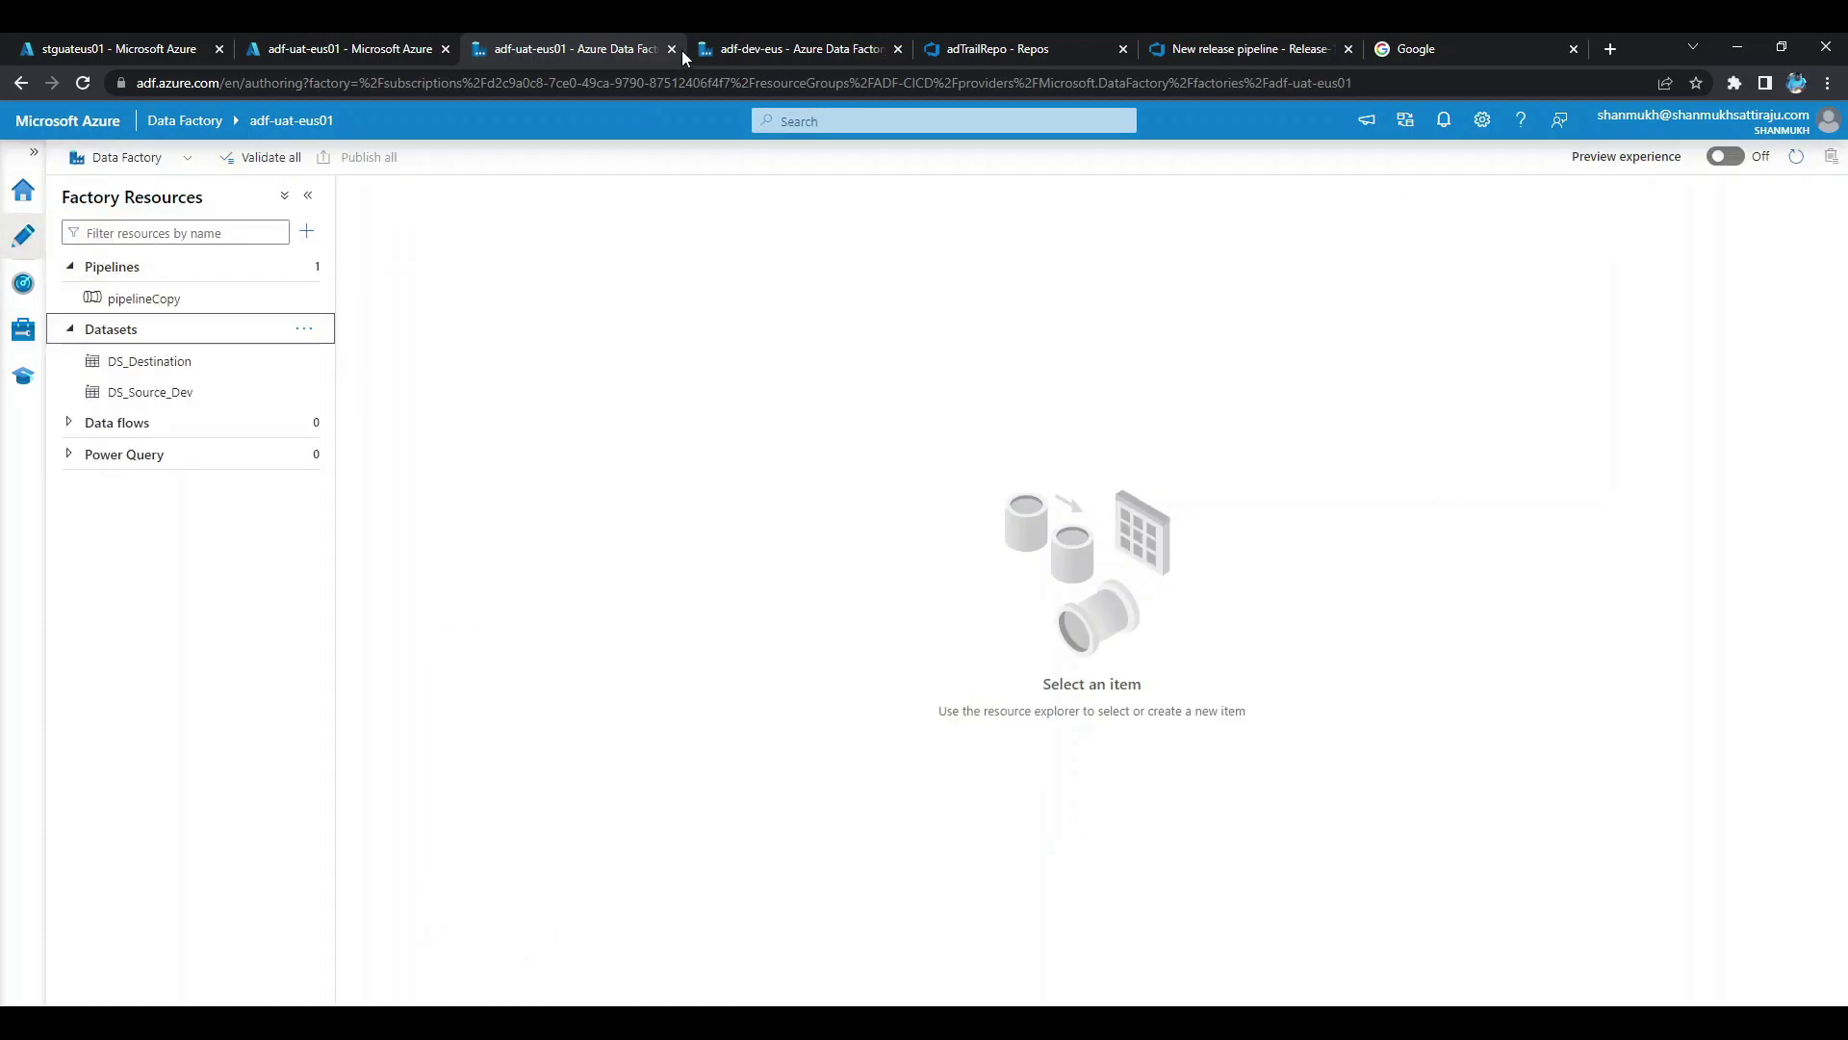
# Compare the authored resources of adf-dev-eus with those deployed in adf-uat-eus01.
pyautogui.click(798, 53)
pyautogui.click(30, 250)
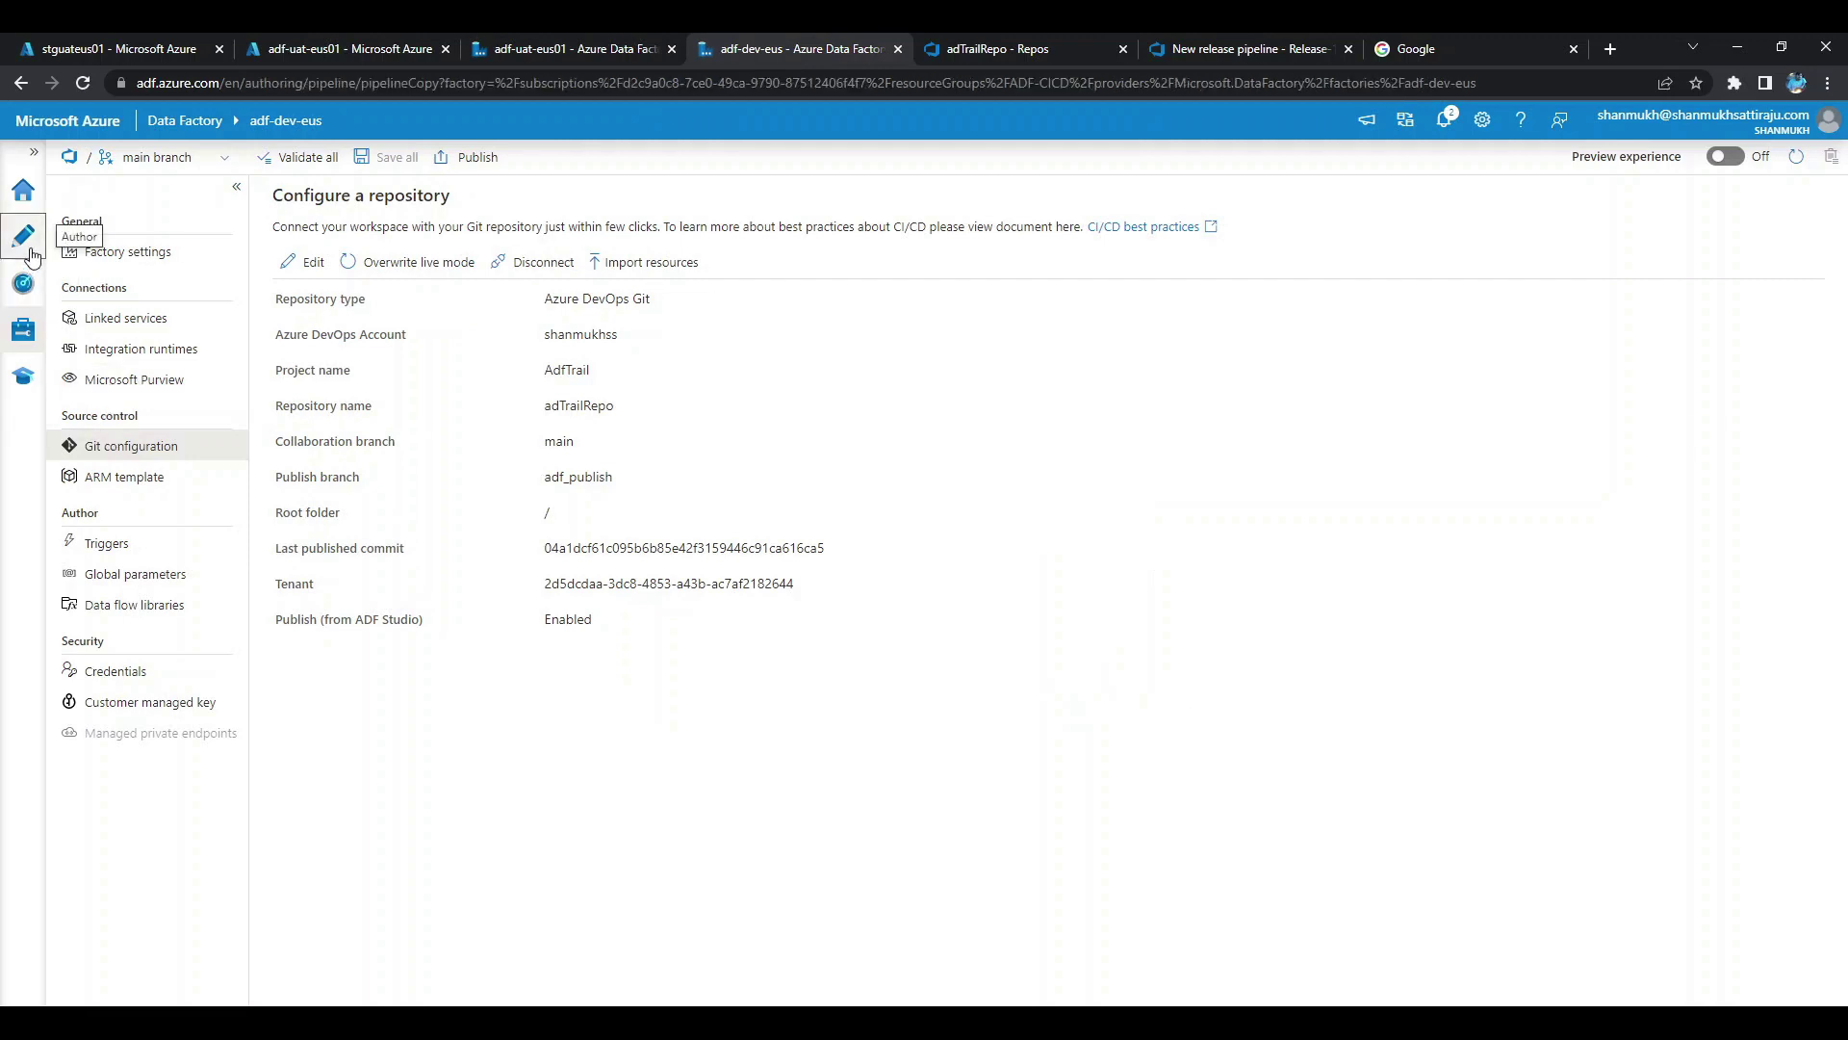
pyautogui.click(544, 48)
pyautogui.click(735, 53)
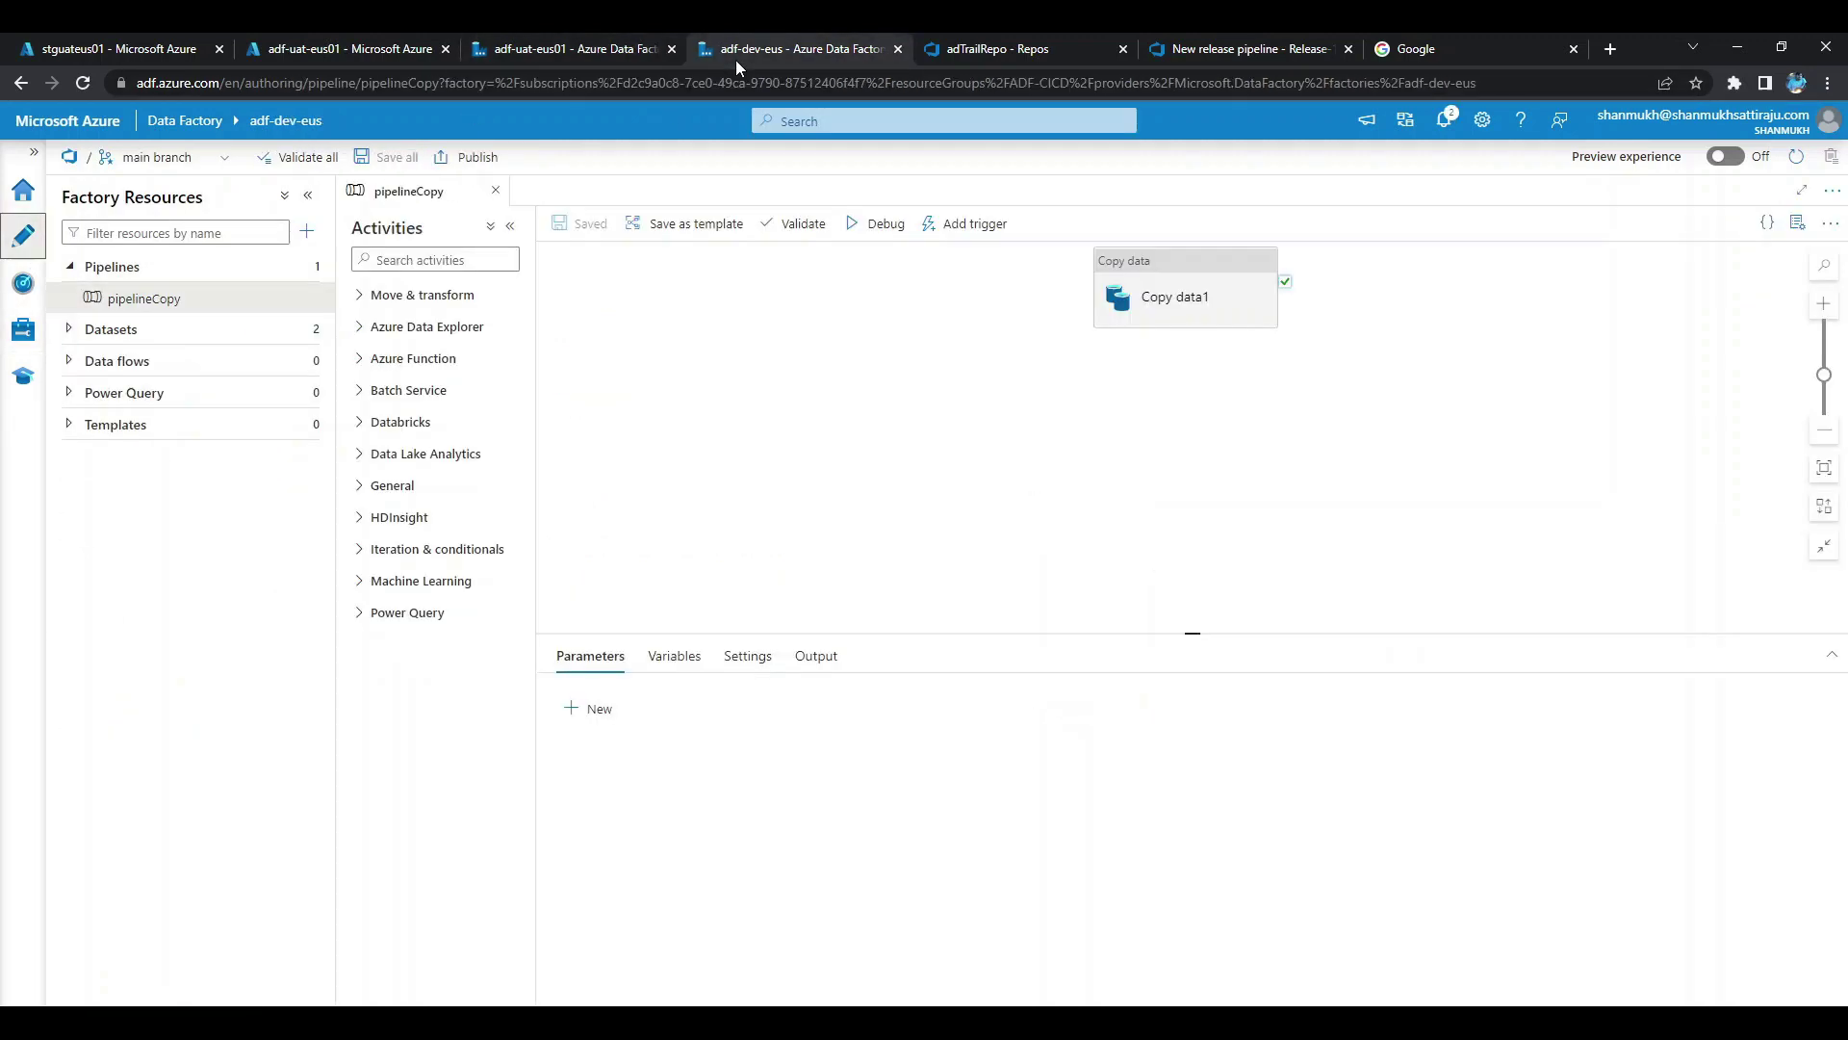
# In the incognito browser window, create containers named "source" and "destination" in storage account stguateus01.
pyautogui.hotkey('alt', 'Tab')
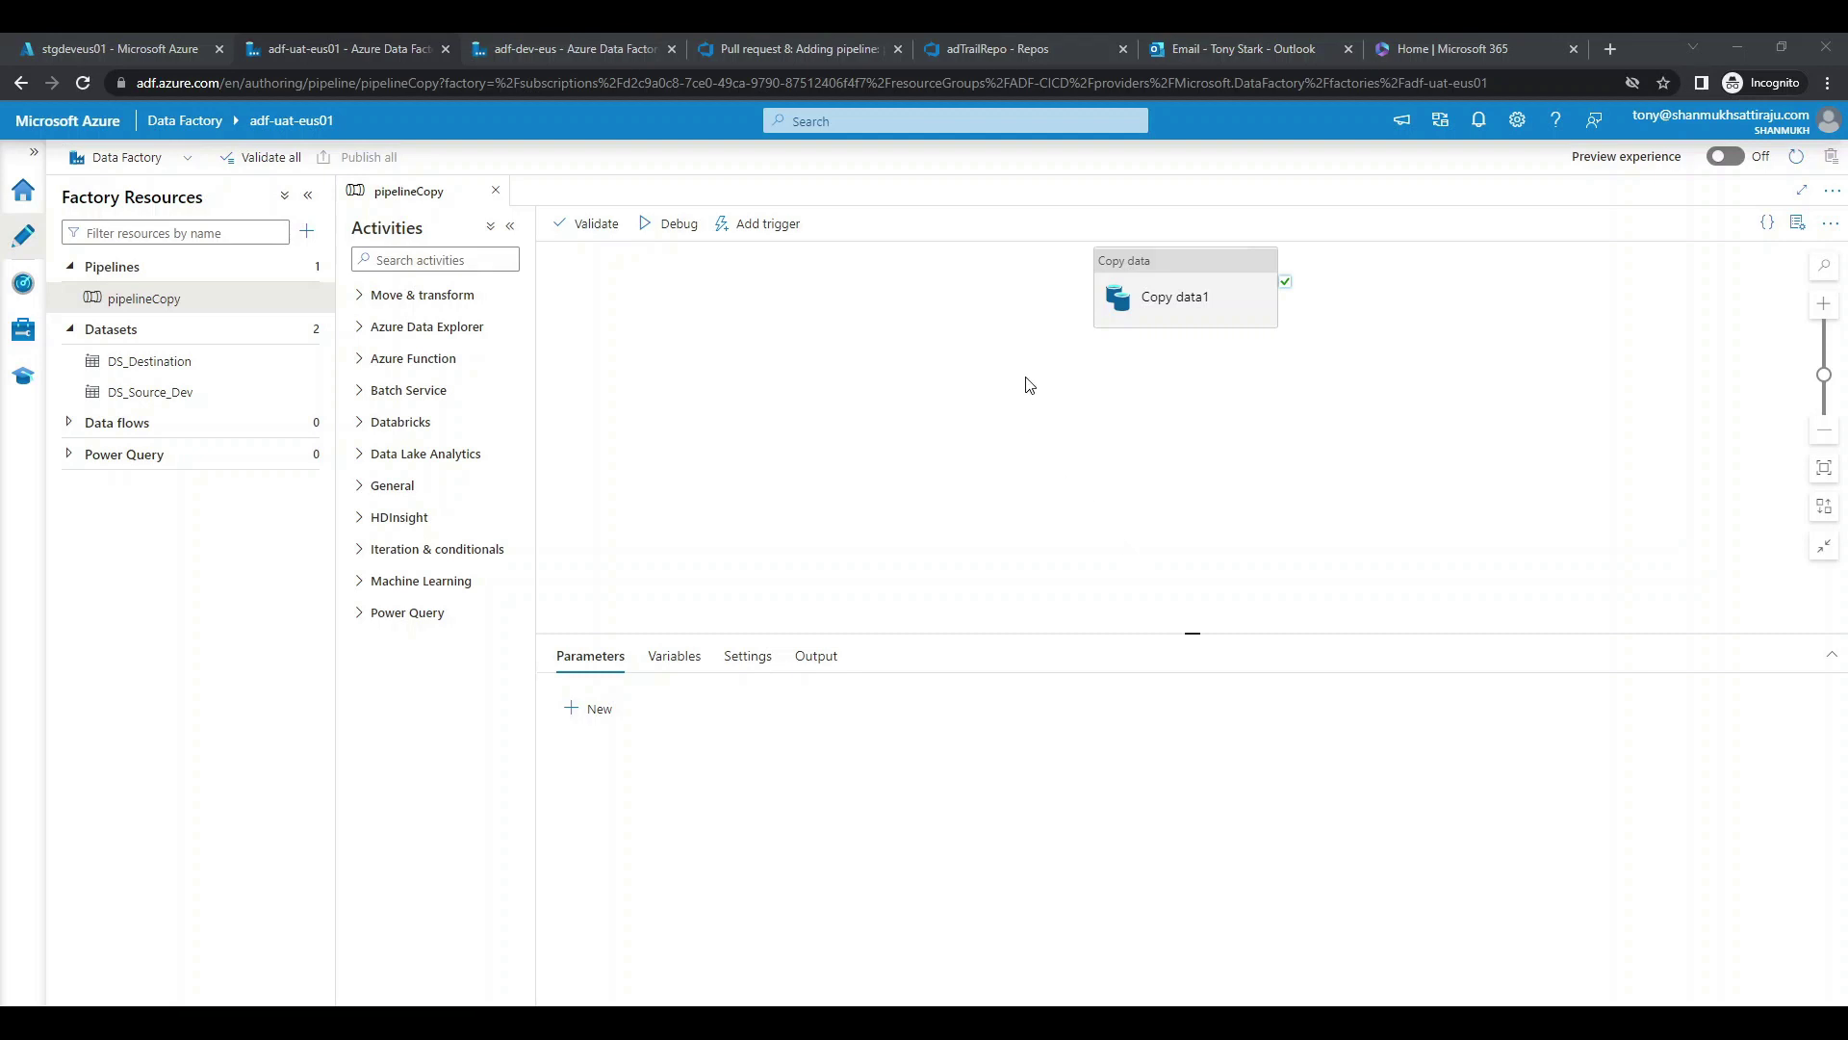
pyautogui.click(131, 48)
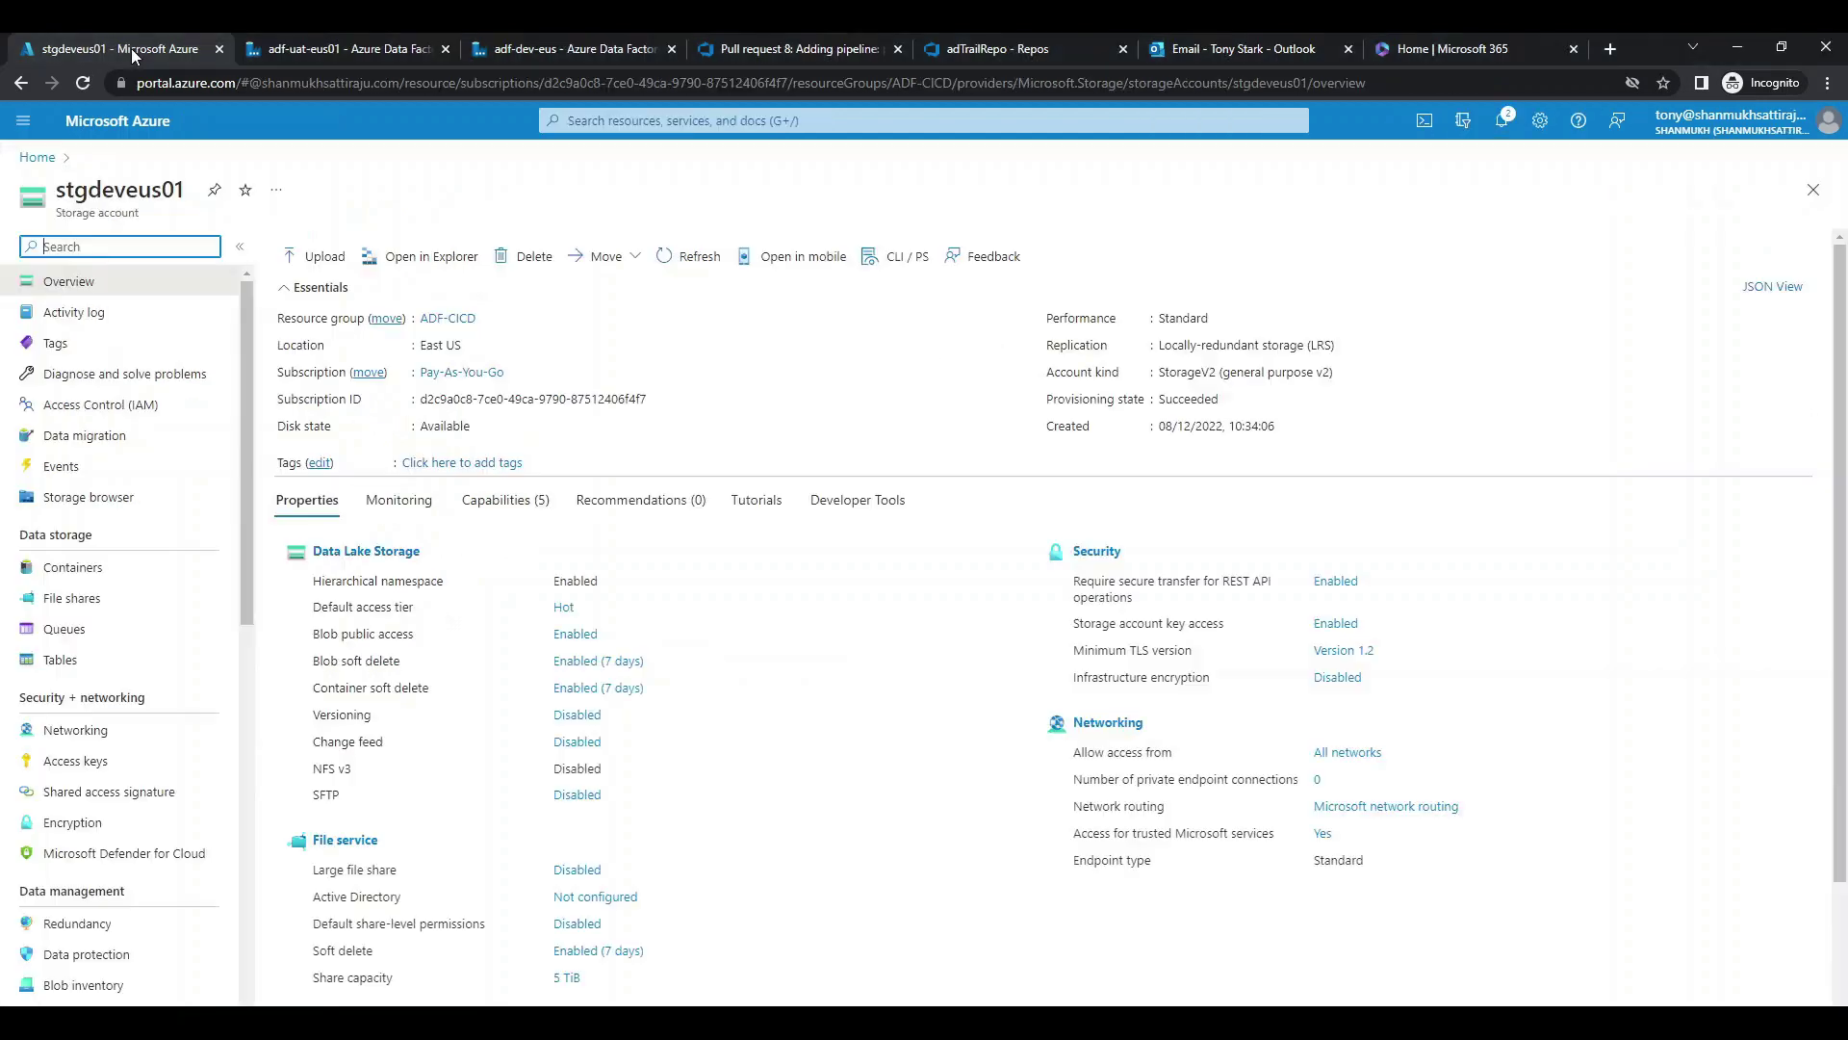
pyautogui.click(149, 130)
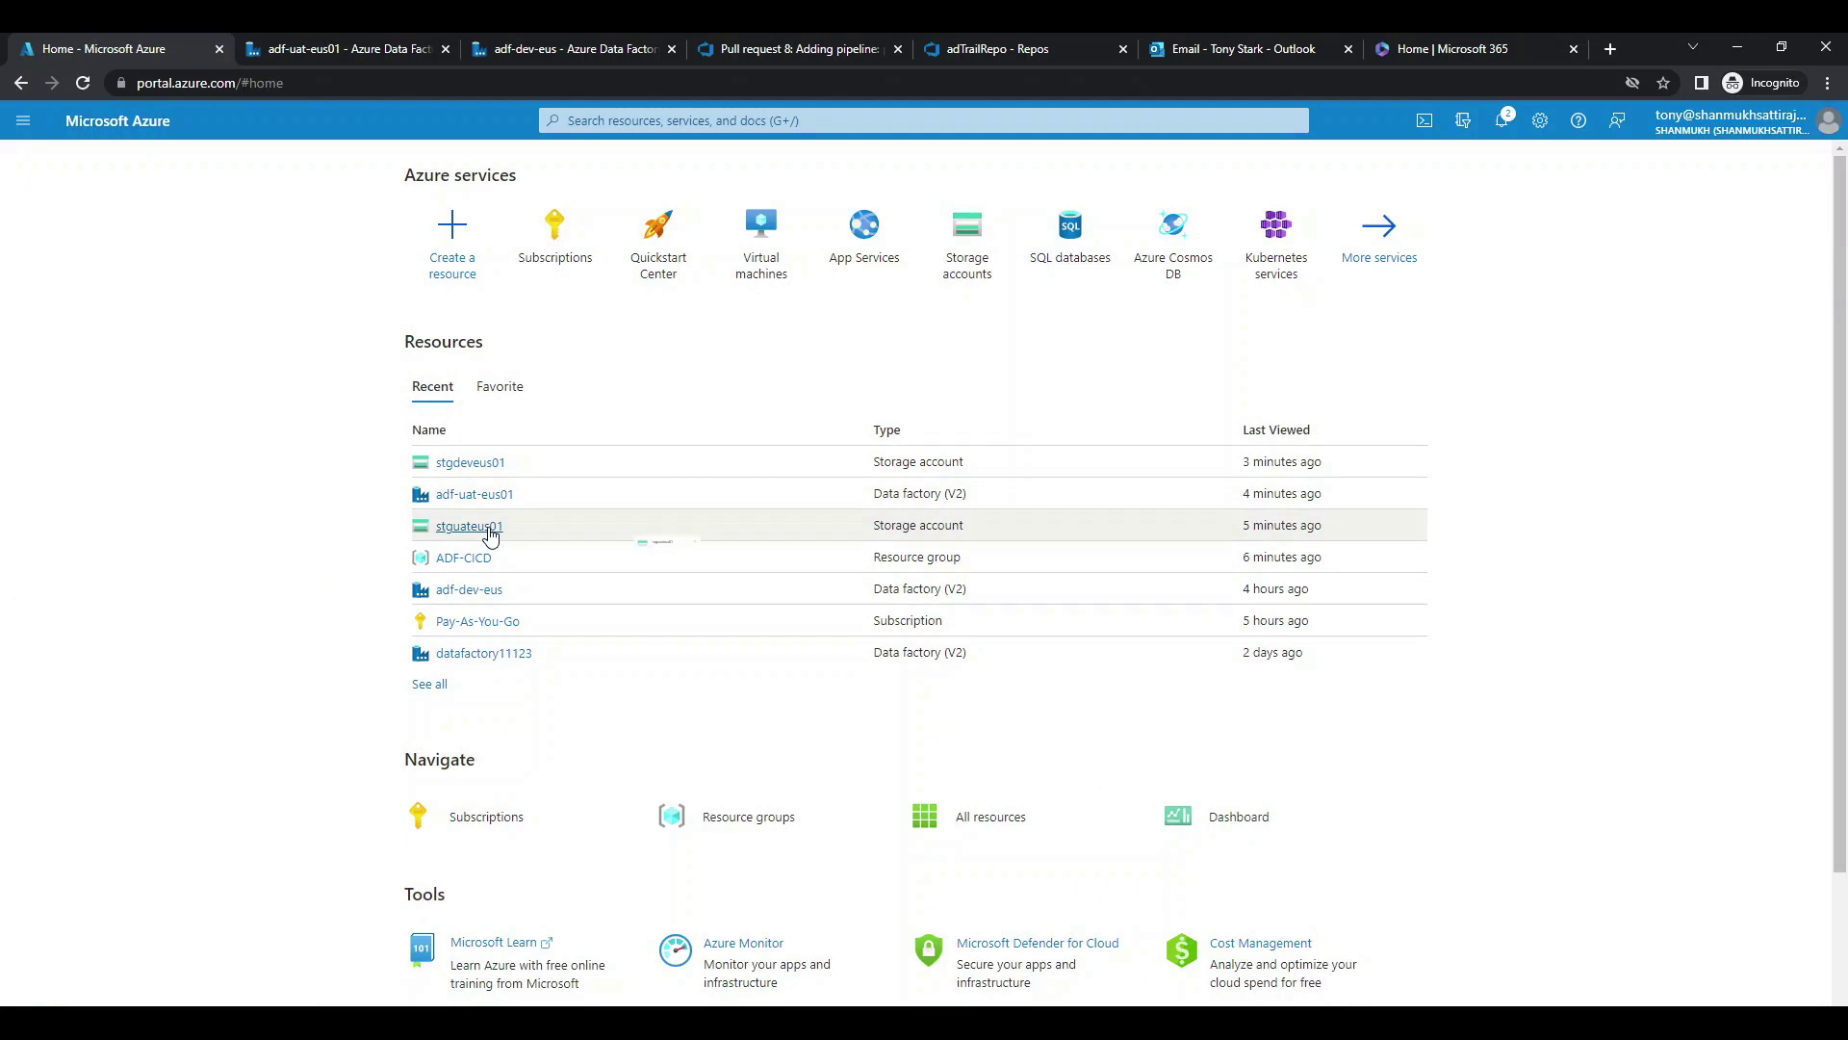
pyautogui.click(489, 528)
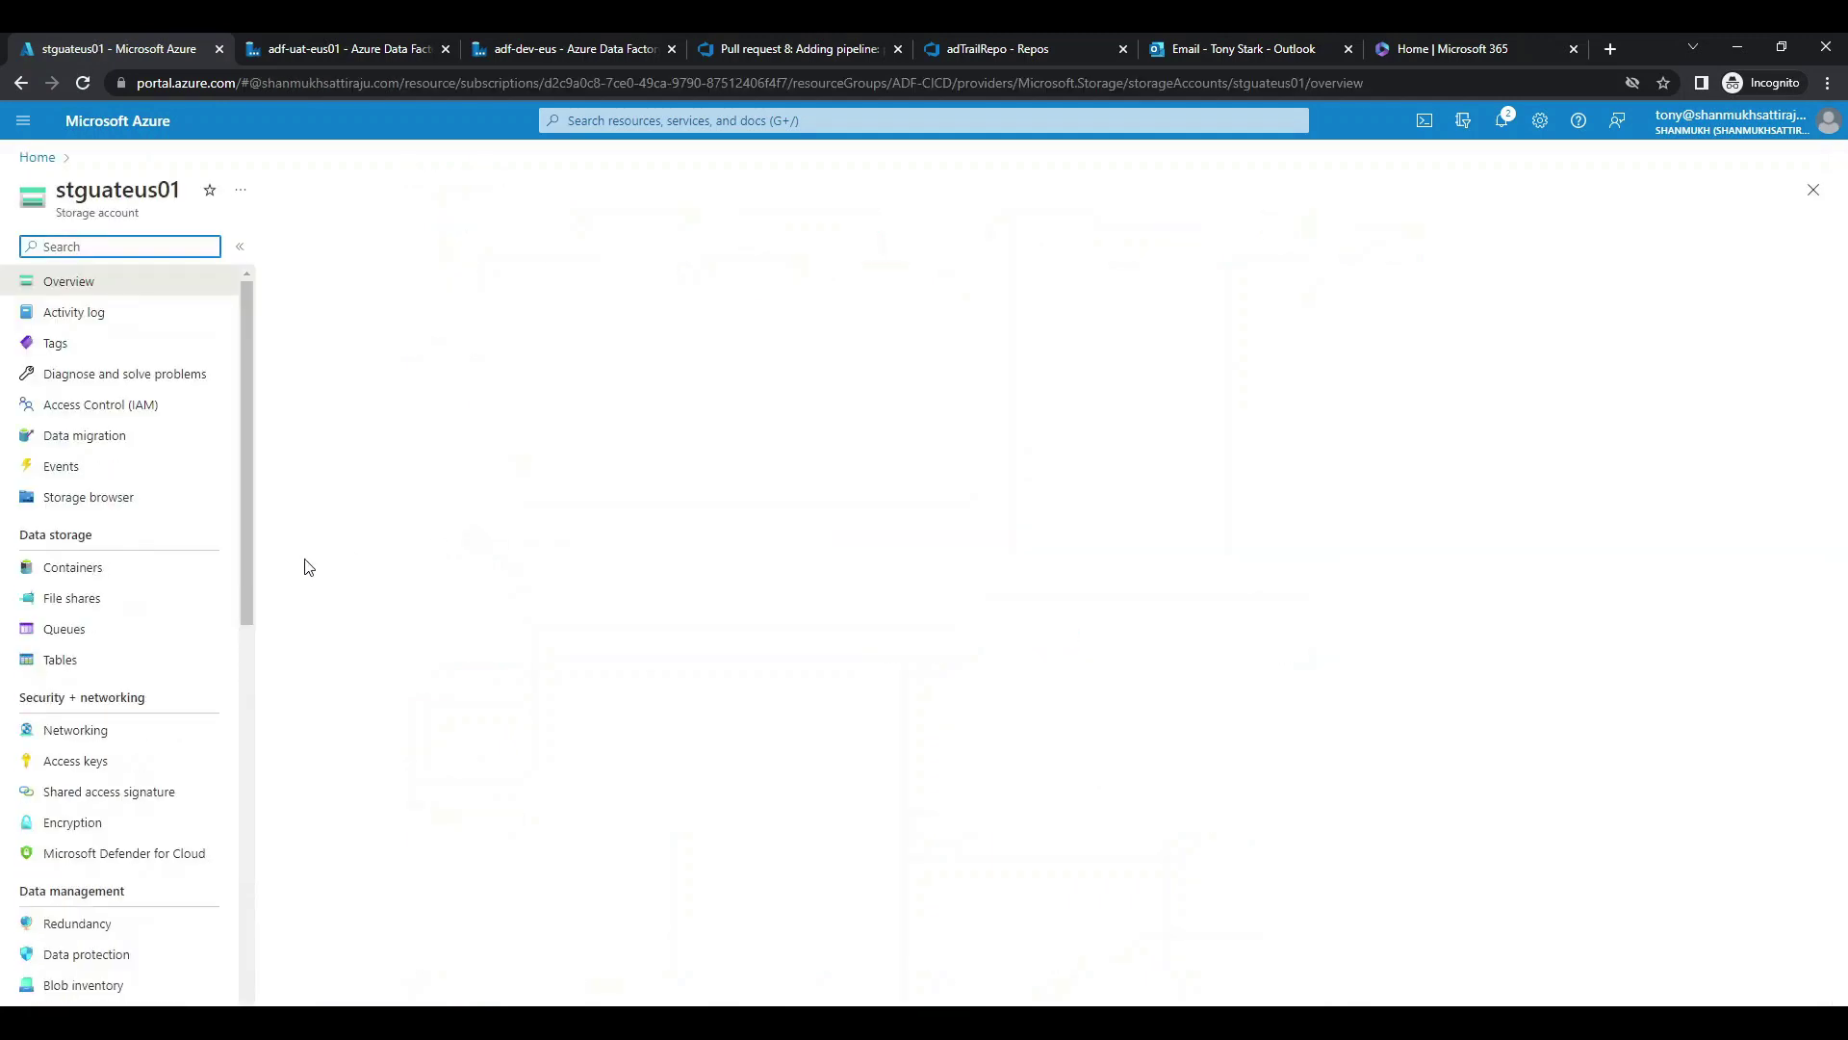
pyautogui.click(150, 576)
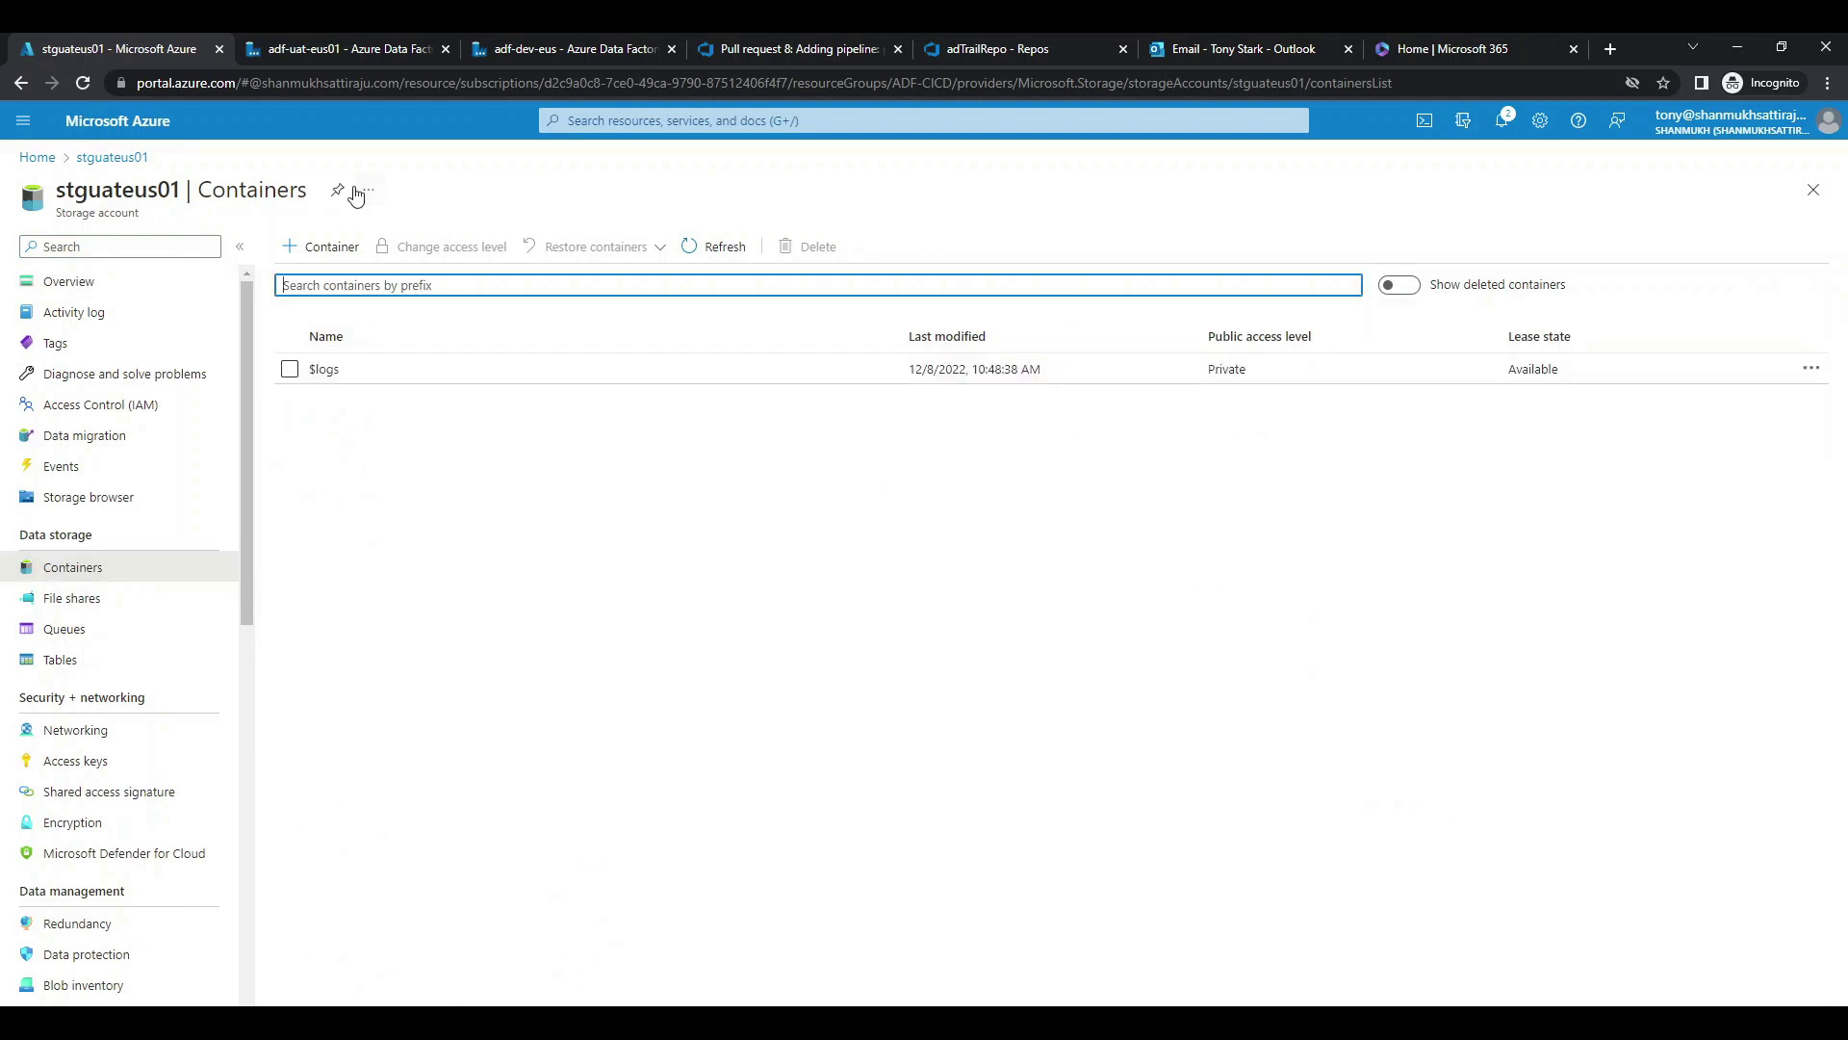
pyautogui.click(324, 248)
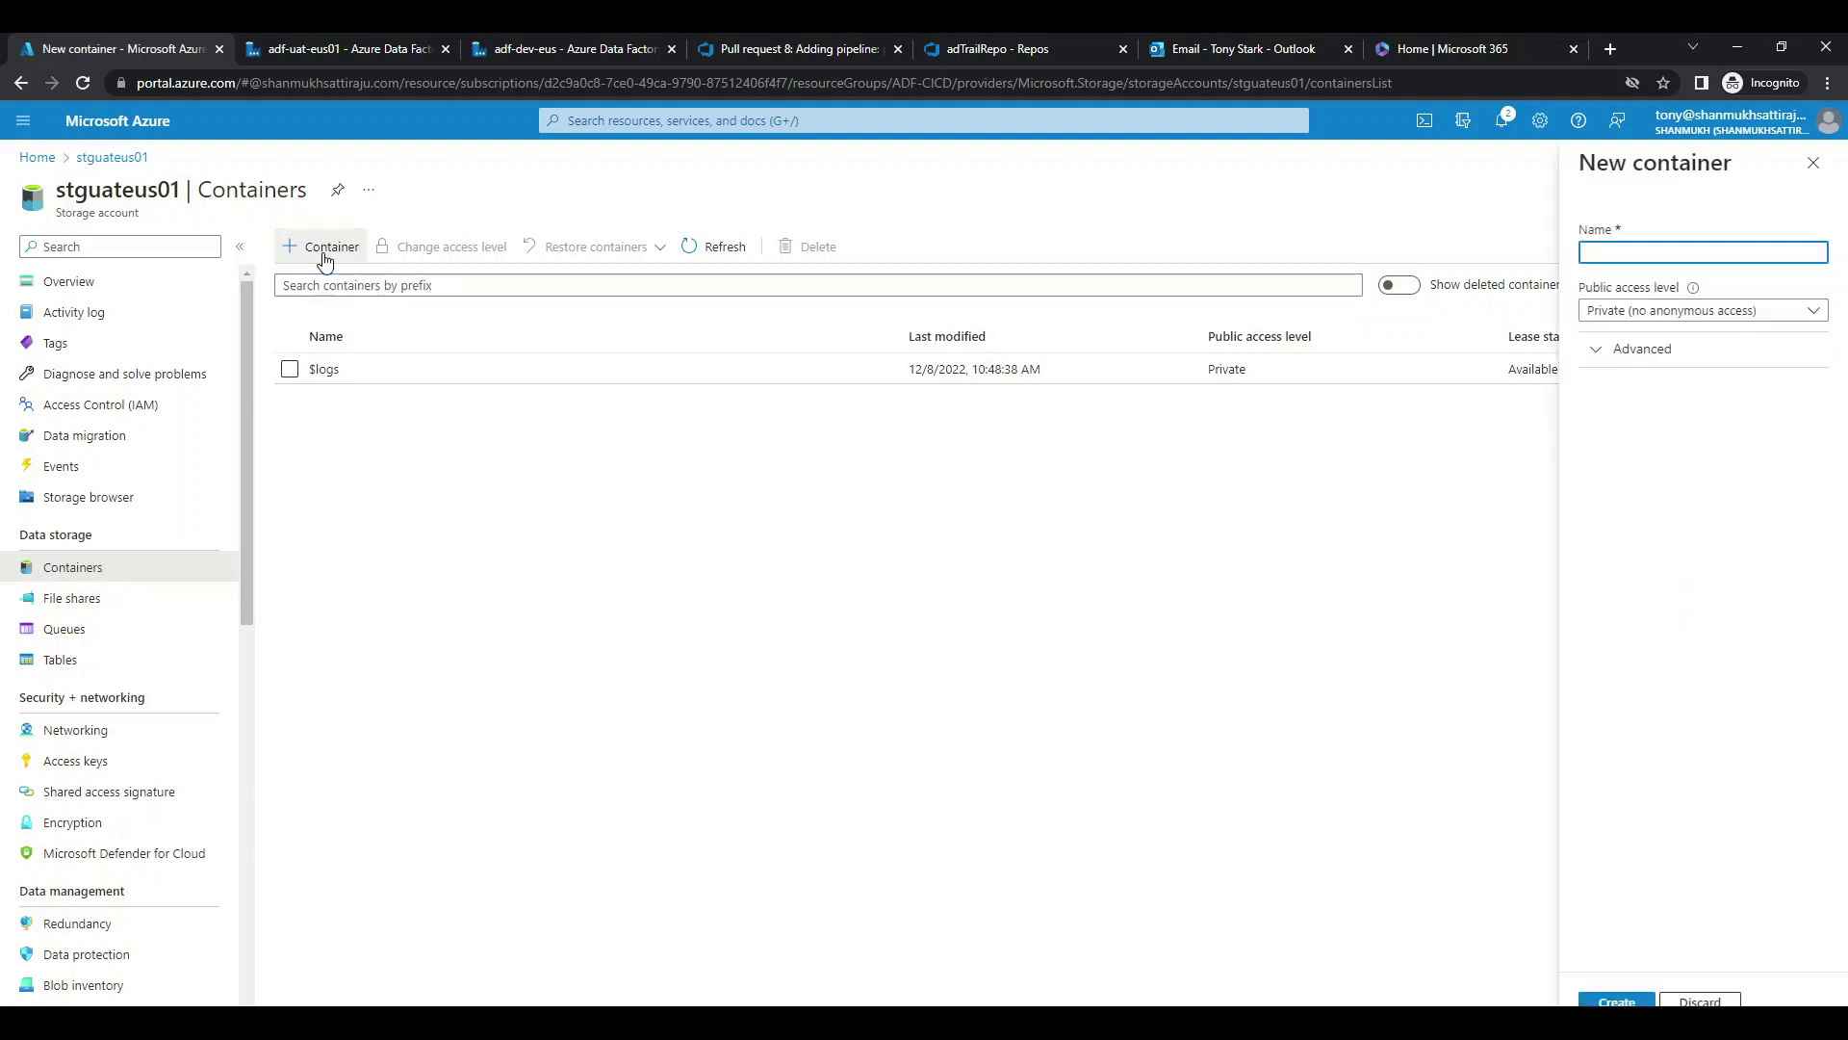
pyautogui.write('source')
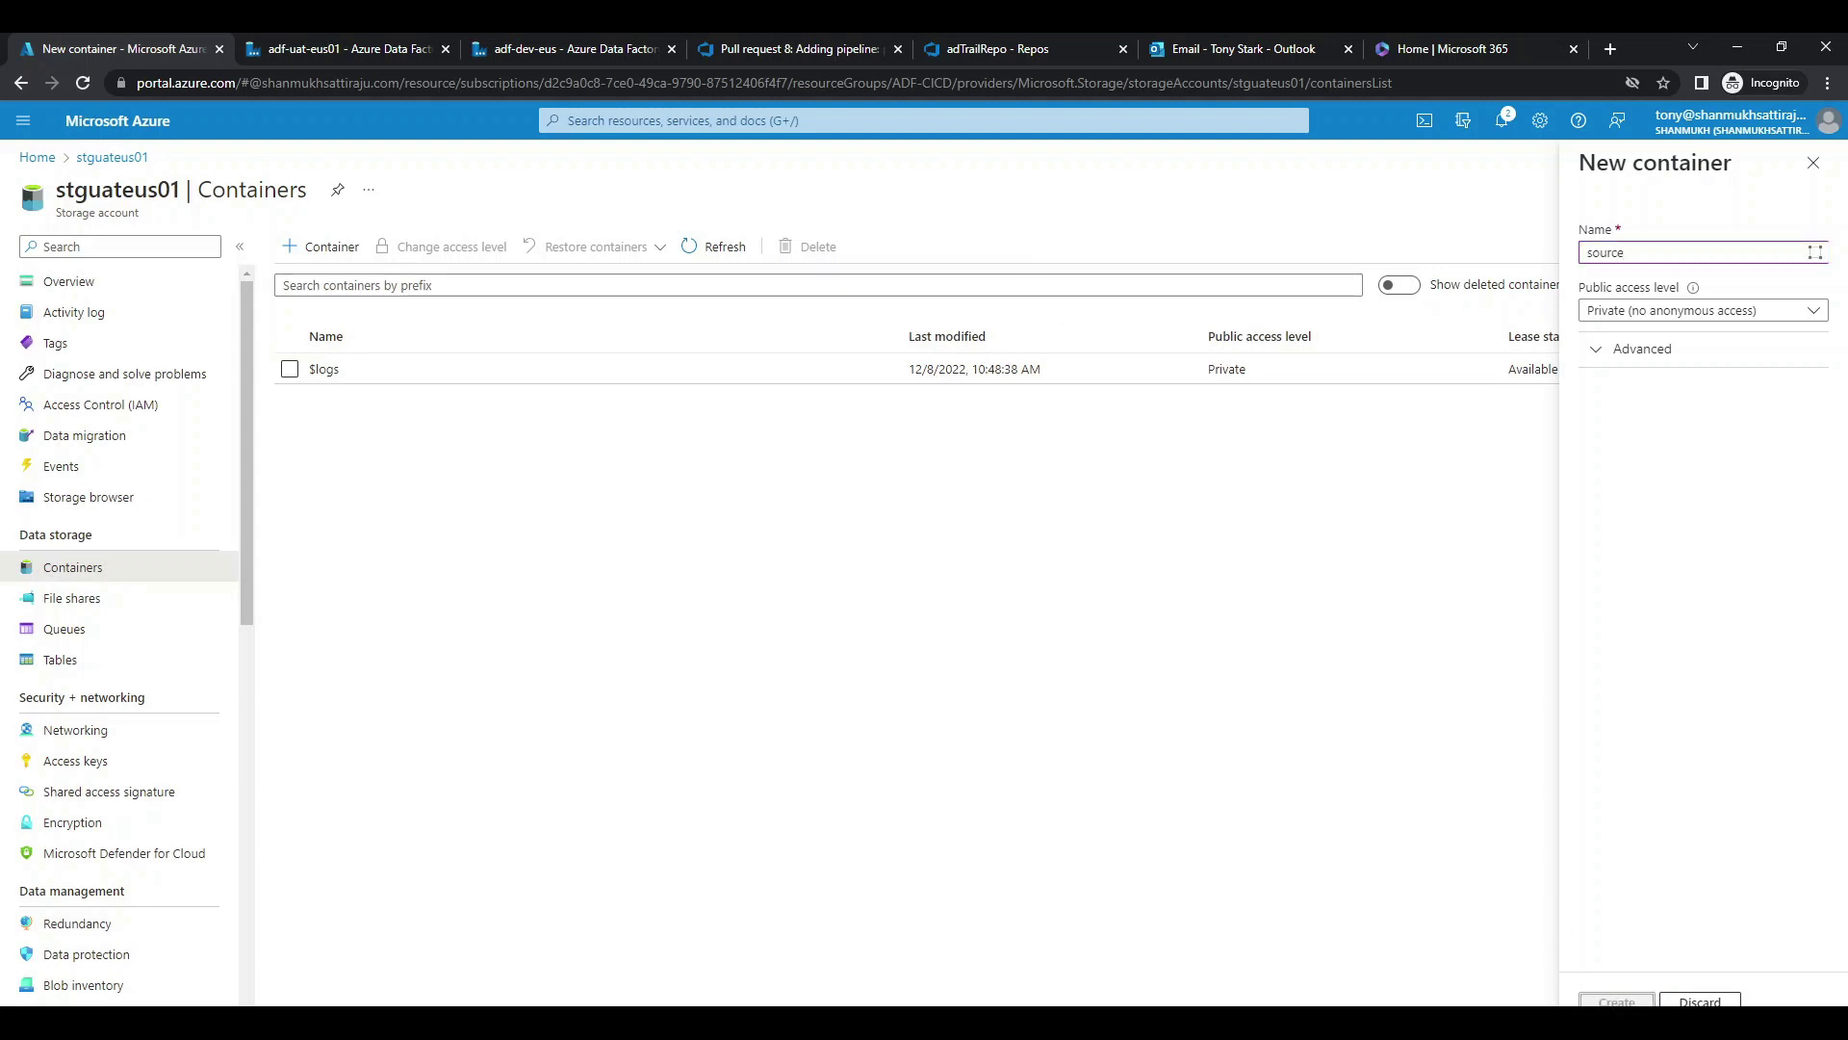
pyautogui.press('Return')
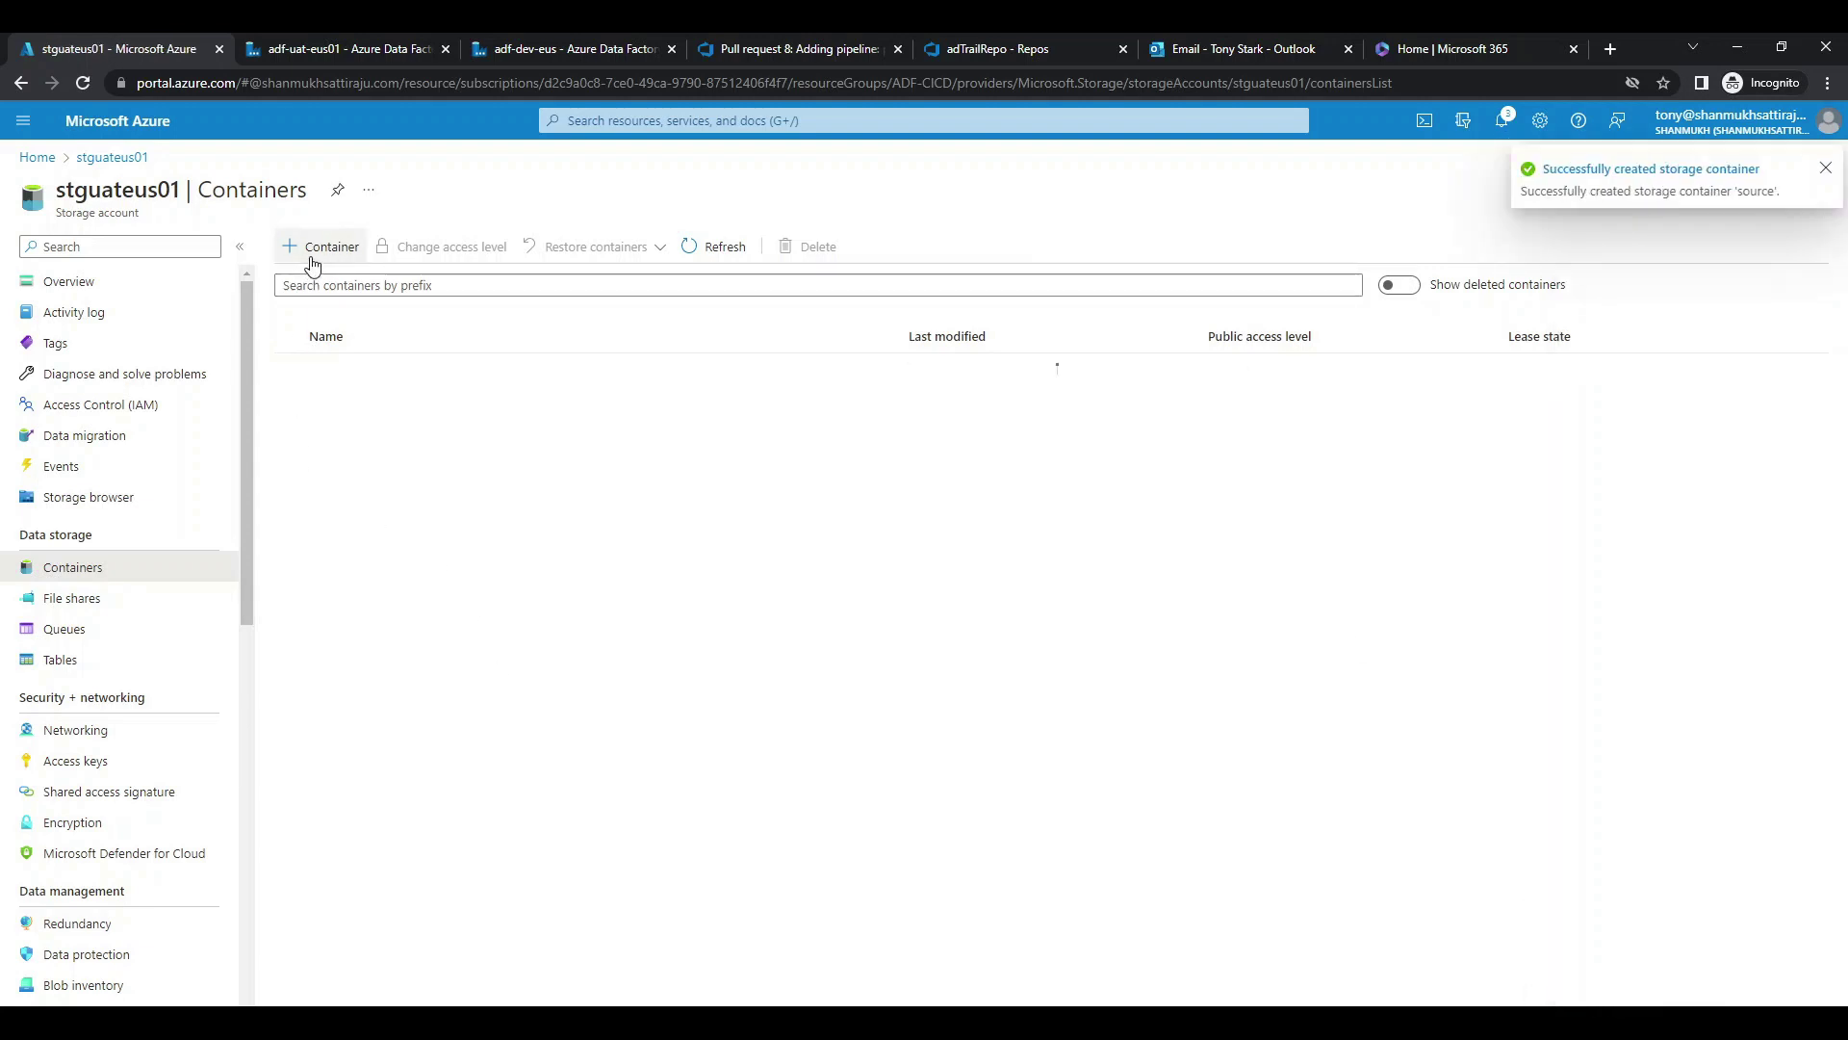
pyautogui.click(312, 256)
pyautogui.write('destination')
pyautogui.press('Return')
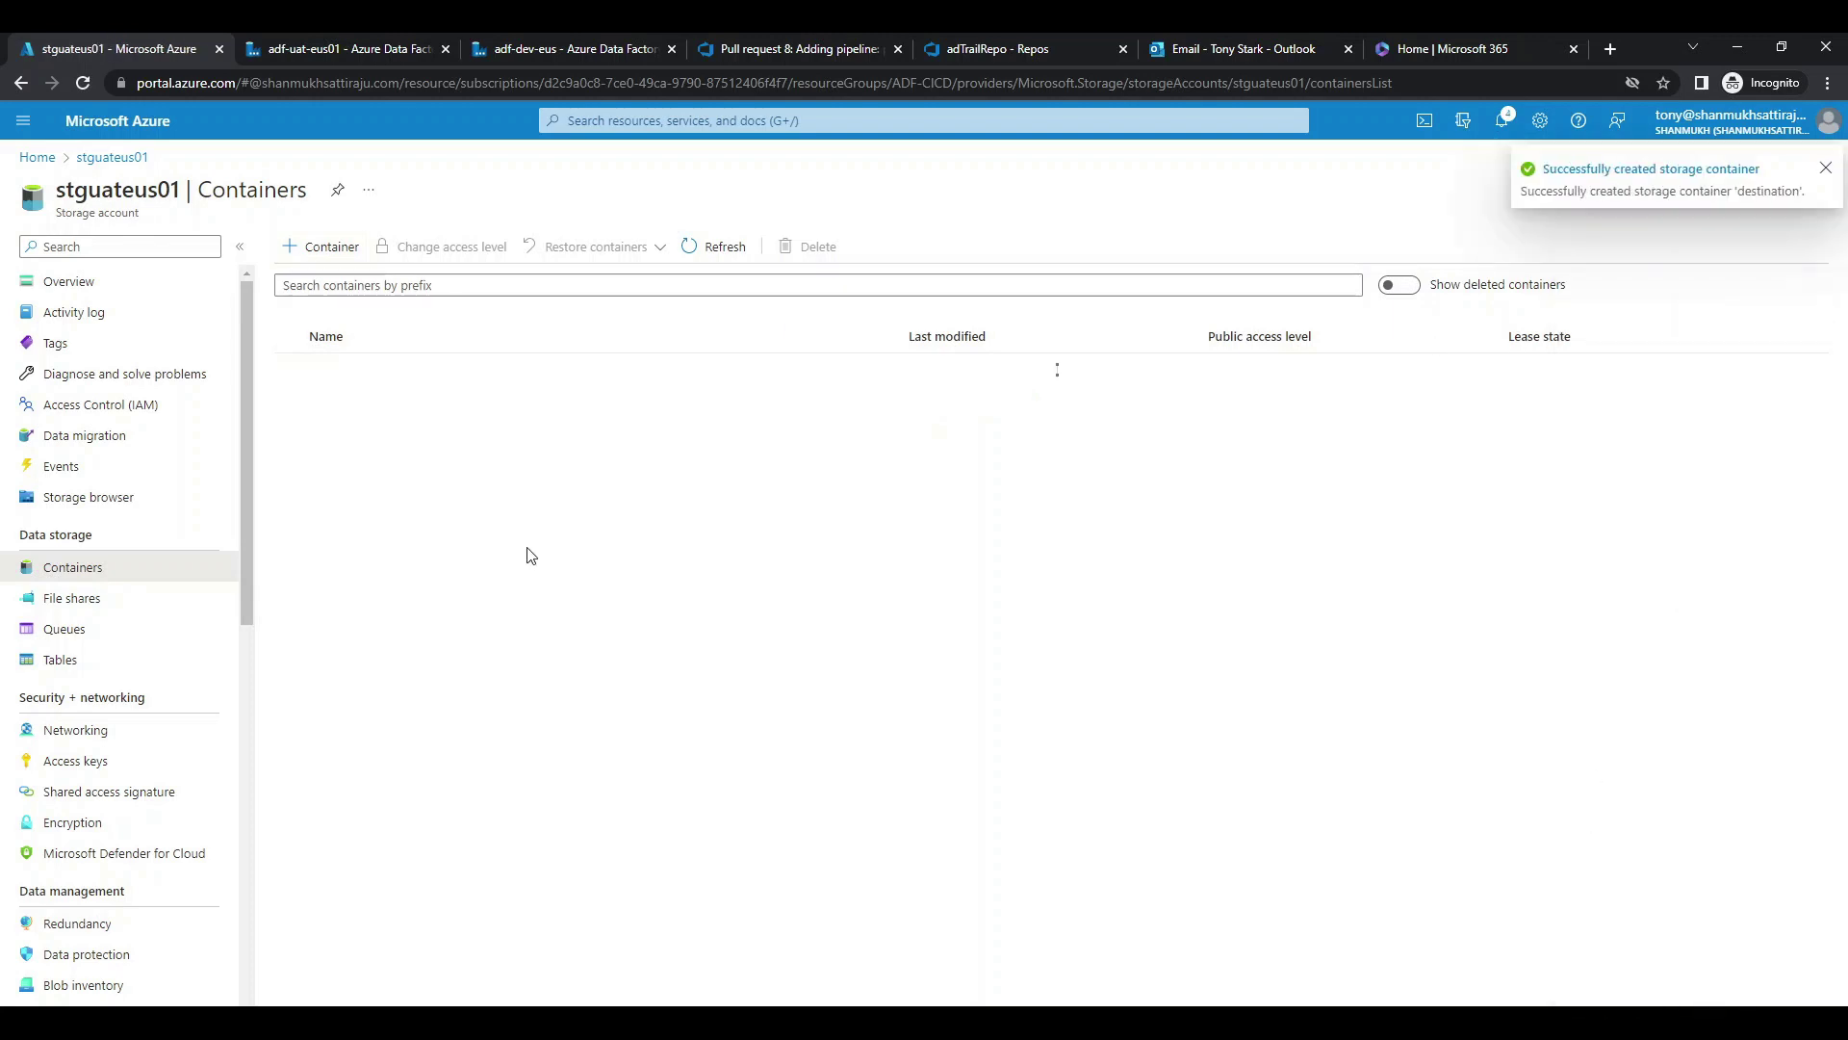
# Upload the file Emp1.csv to the source container of stguateus01.
pyautogui.click(368, 429)
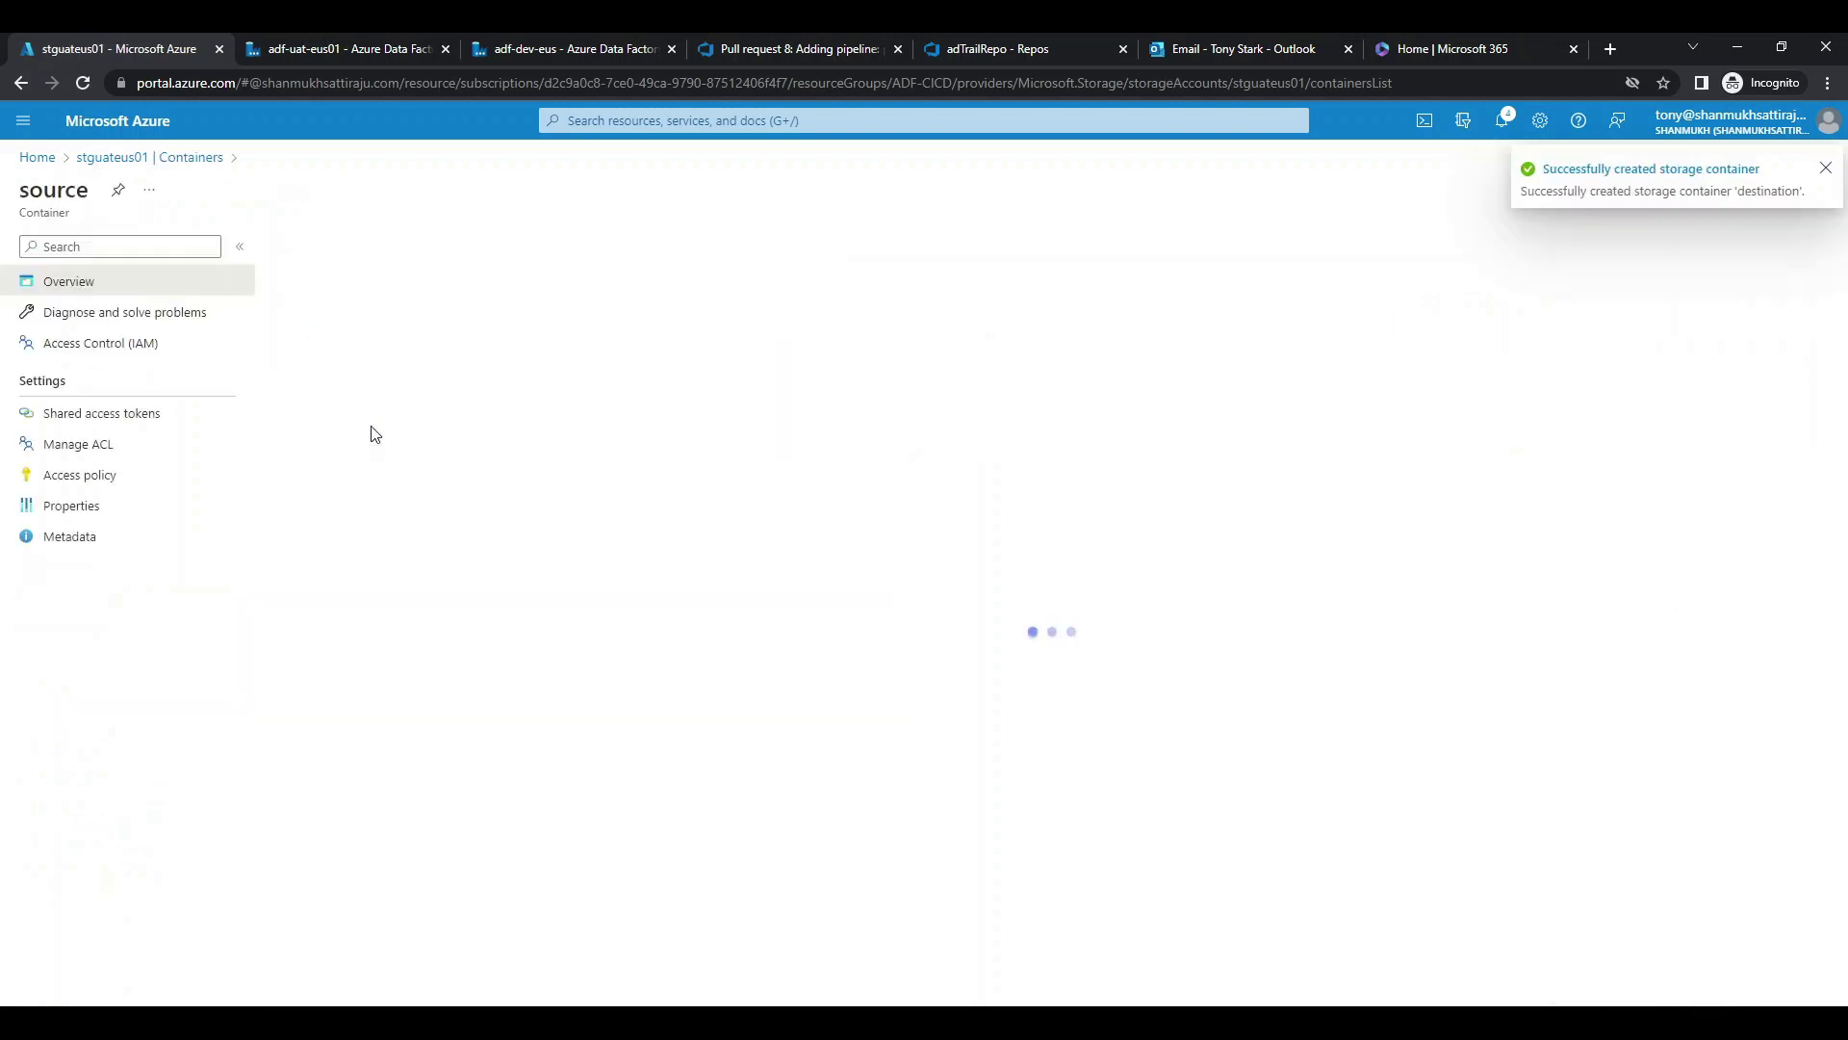
pyautogui.click(310, 247)
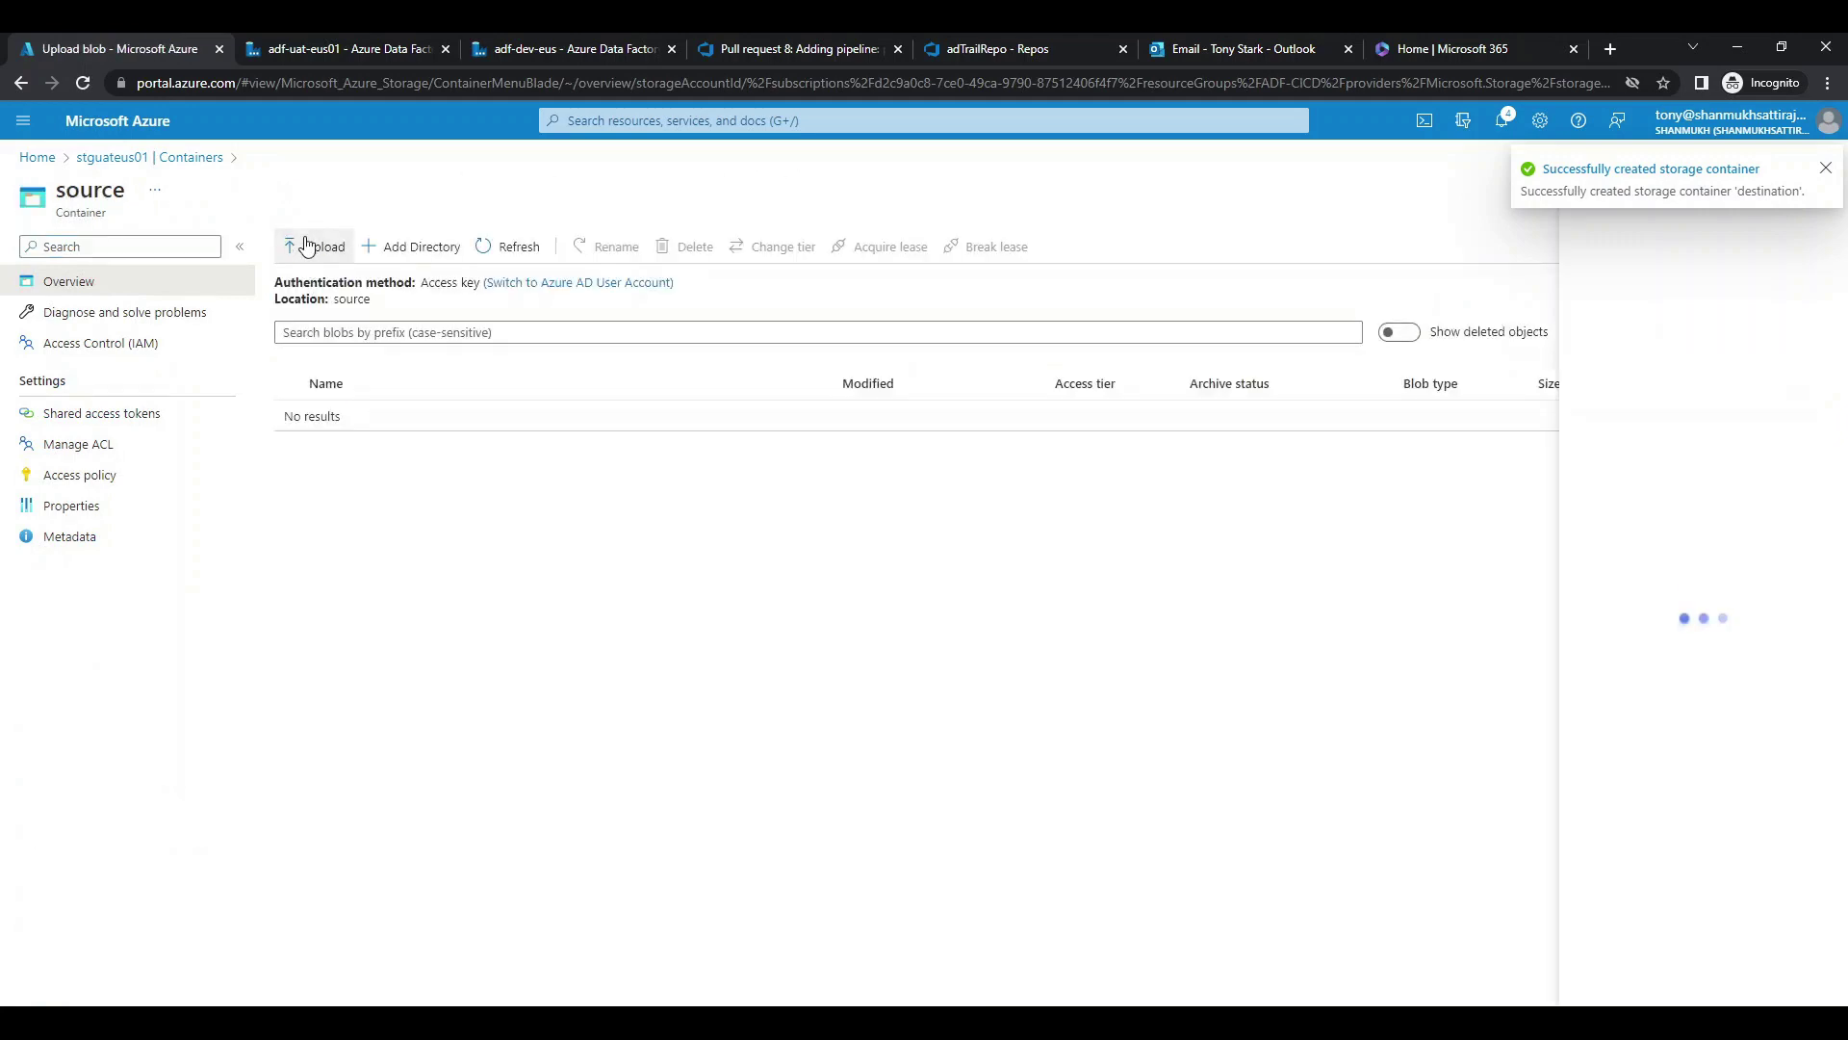
pyautogui.click(1817, 242)
pyautogui.doubleClick(241, 253)
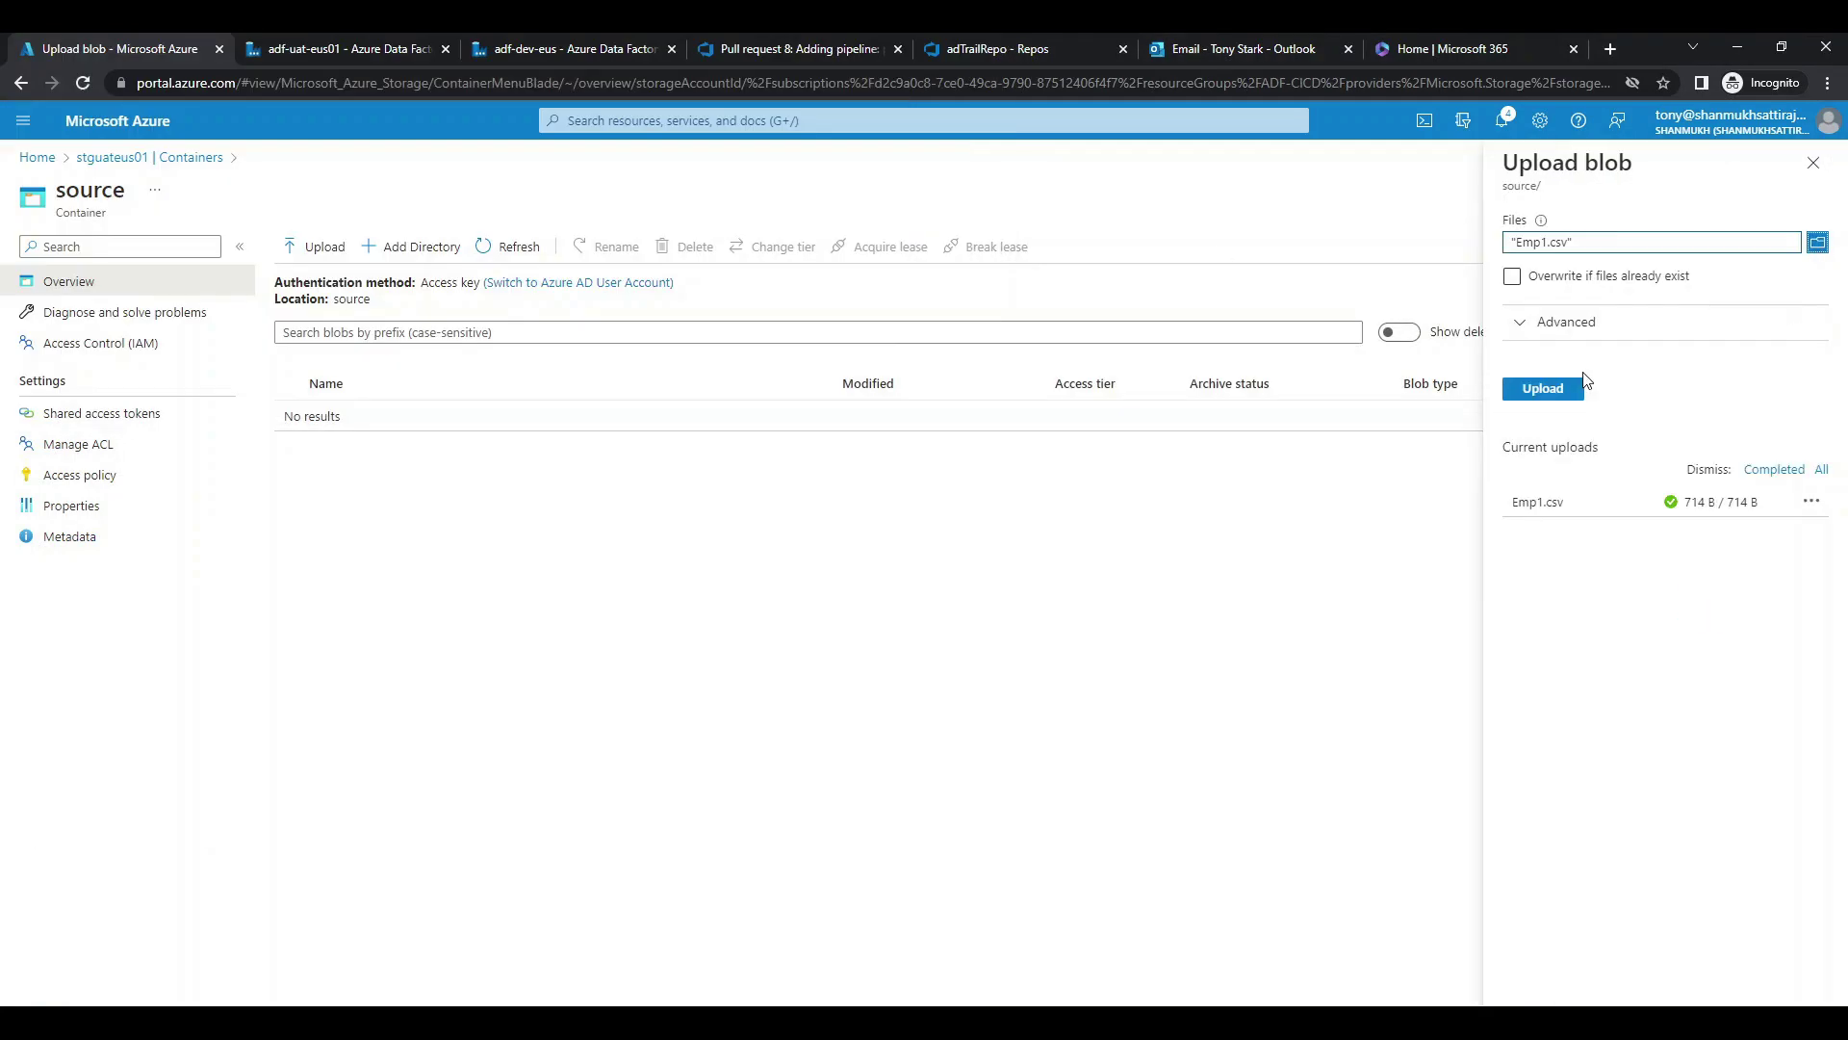
pyautogui.click(1543, 388)
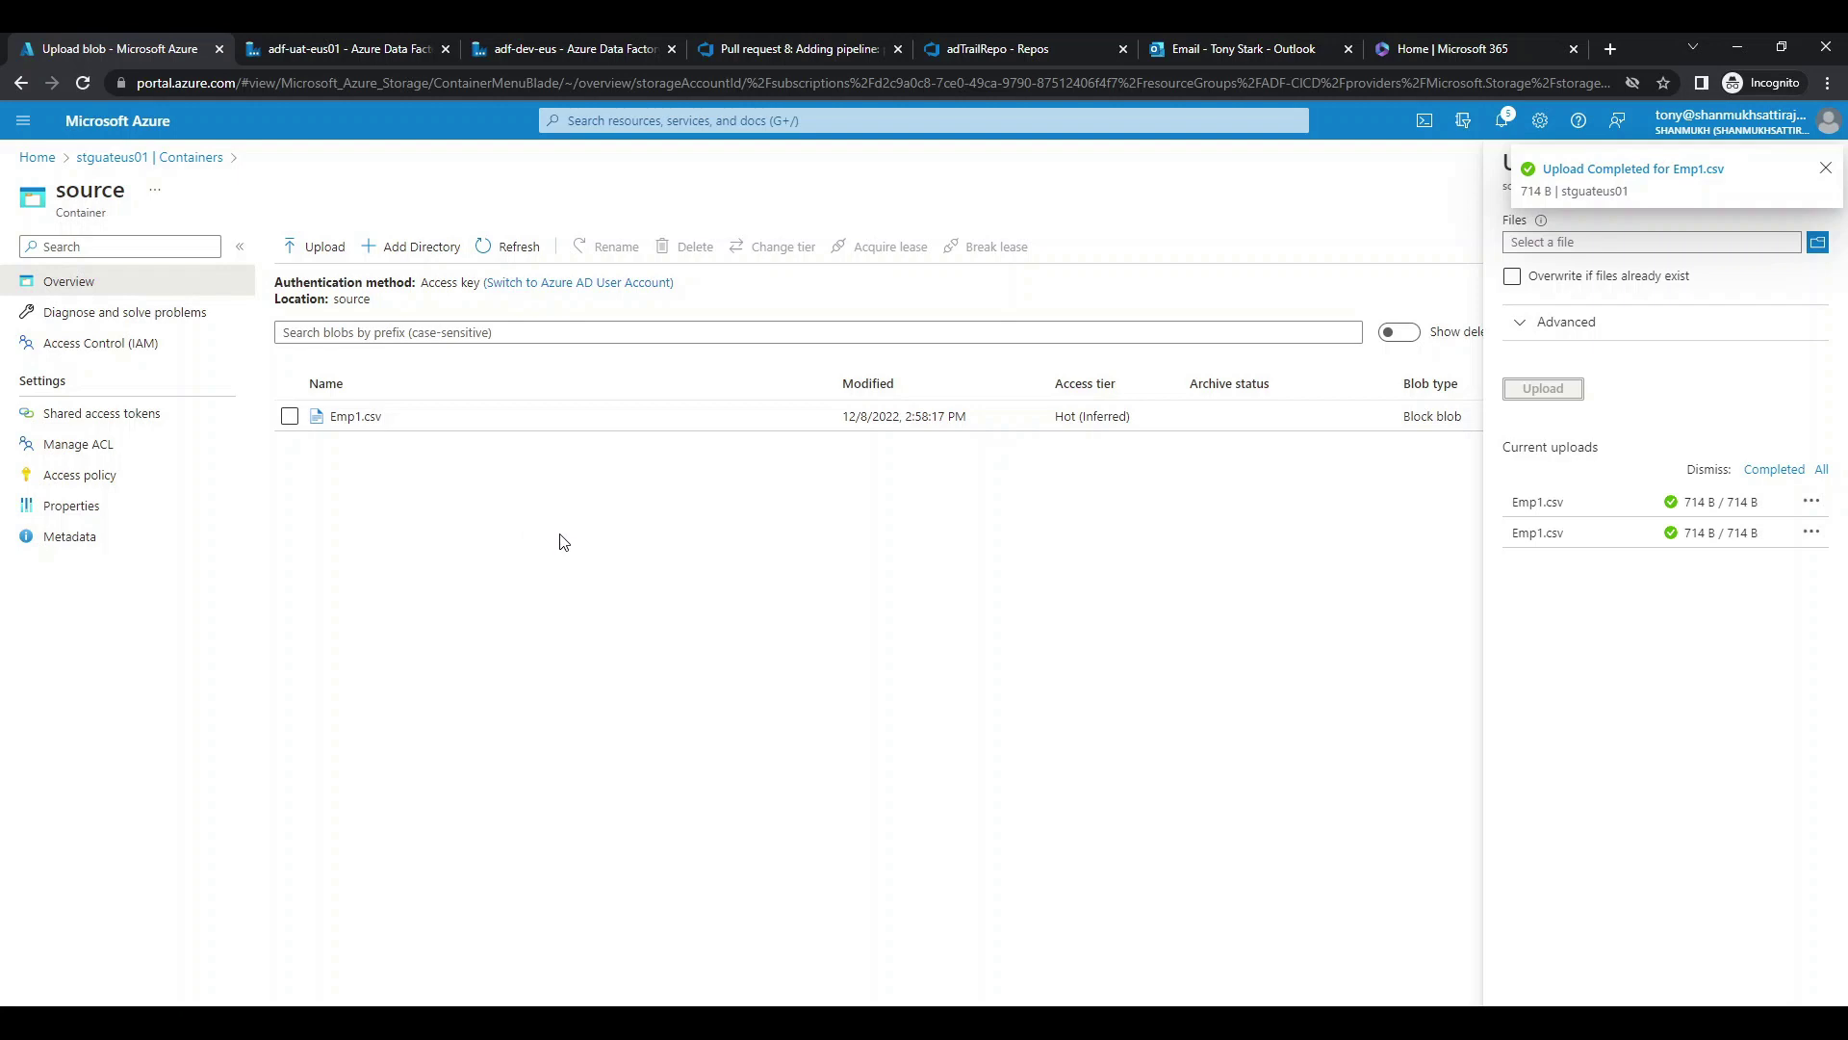
# Run pipelineCopy in debug mode in adf-uat-eus01 and refresh the status of its run.
pyautogui.click(362, 43)
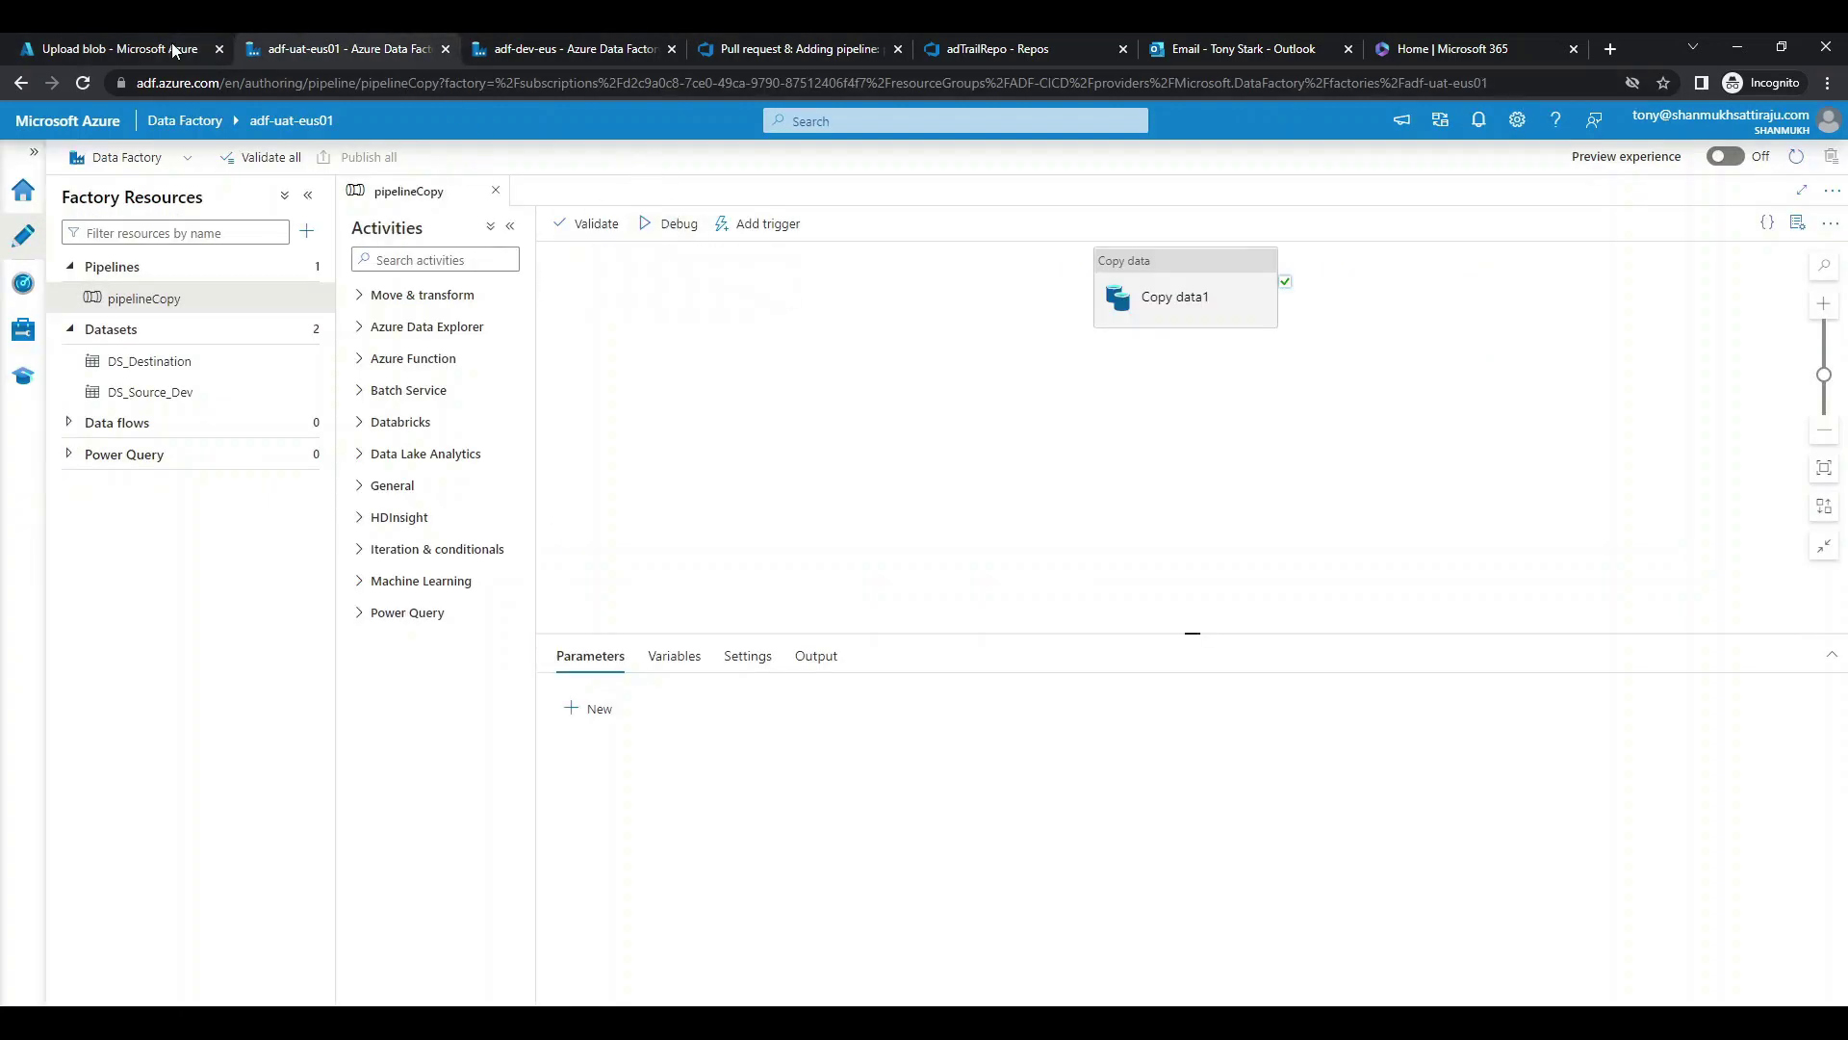
pyautogui.click(135, 48)
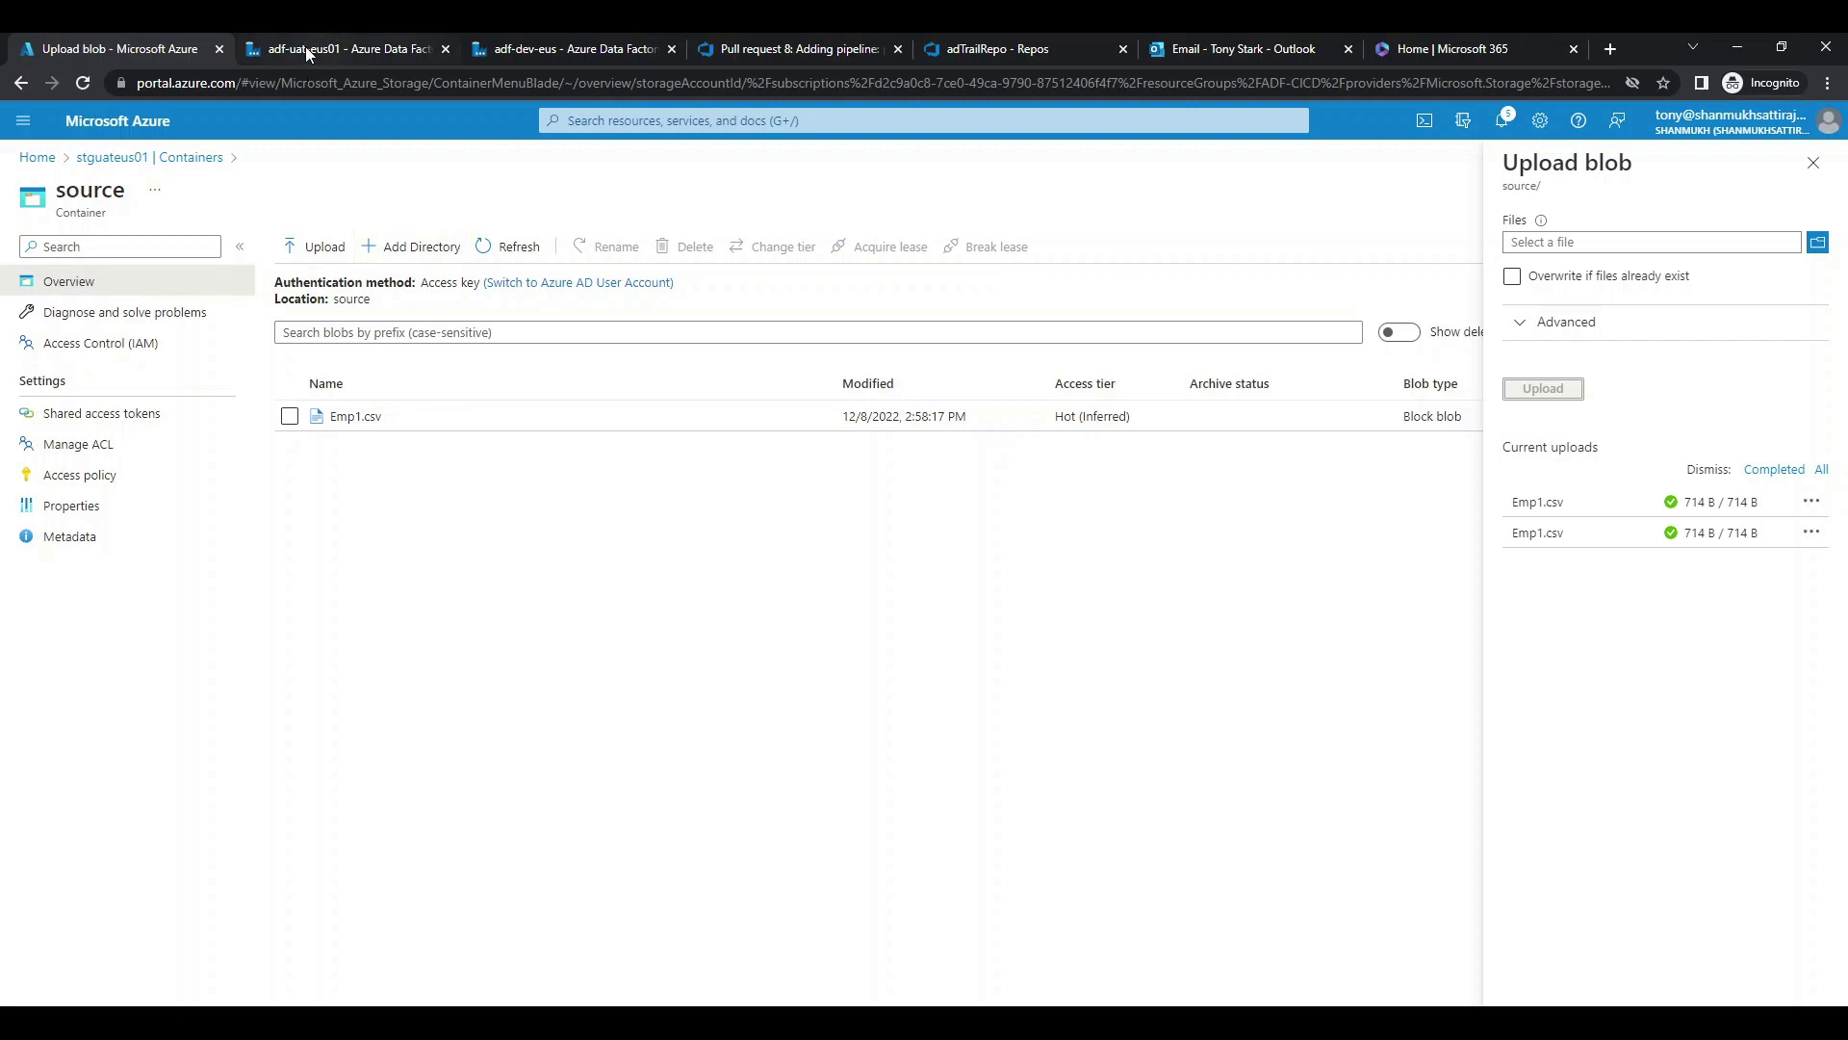
pyautogui.click(310, 50)
pyautogui.click(672, 231)
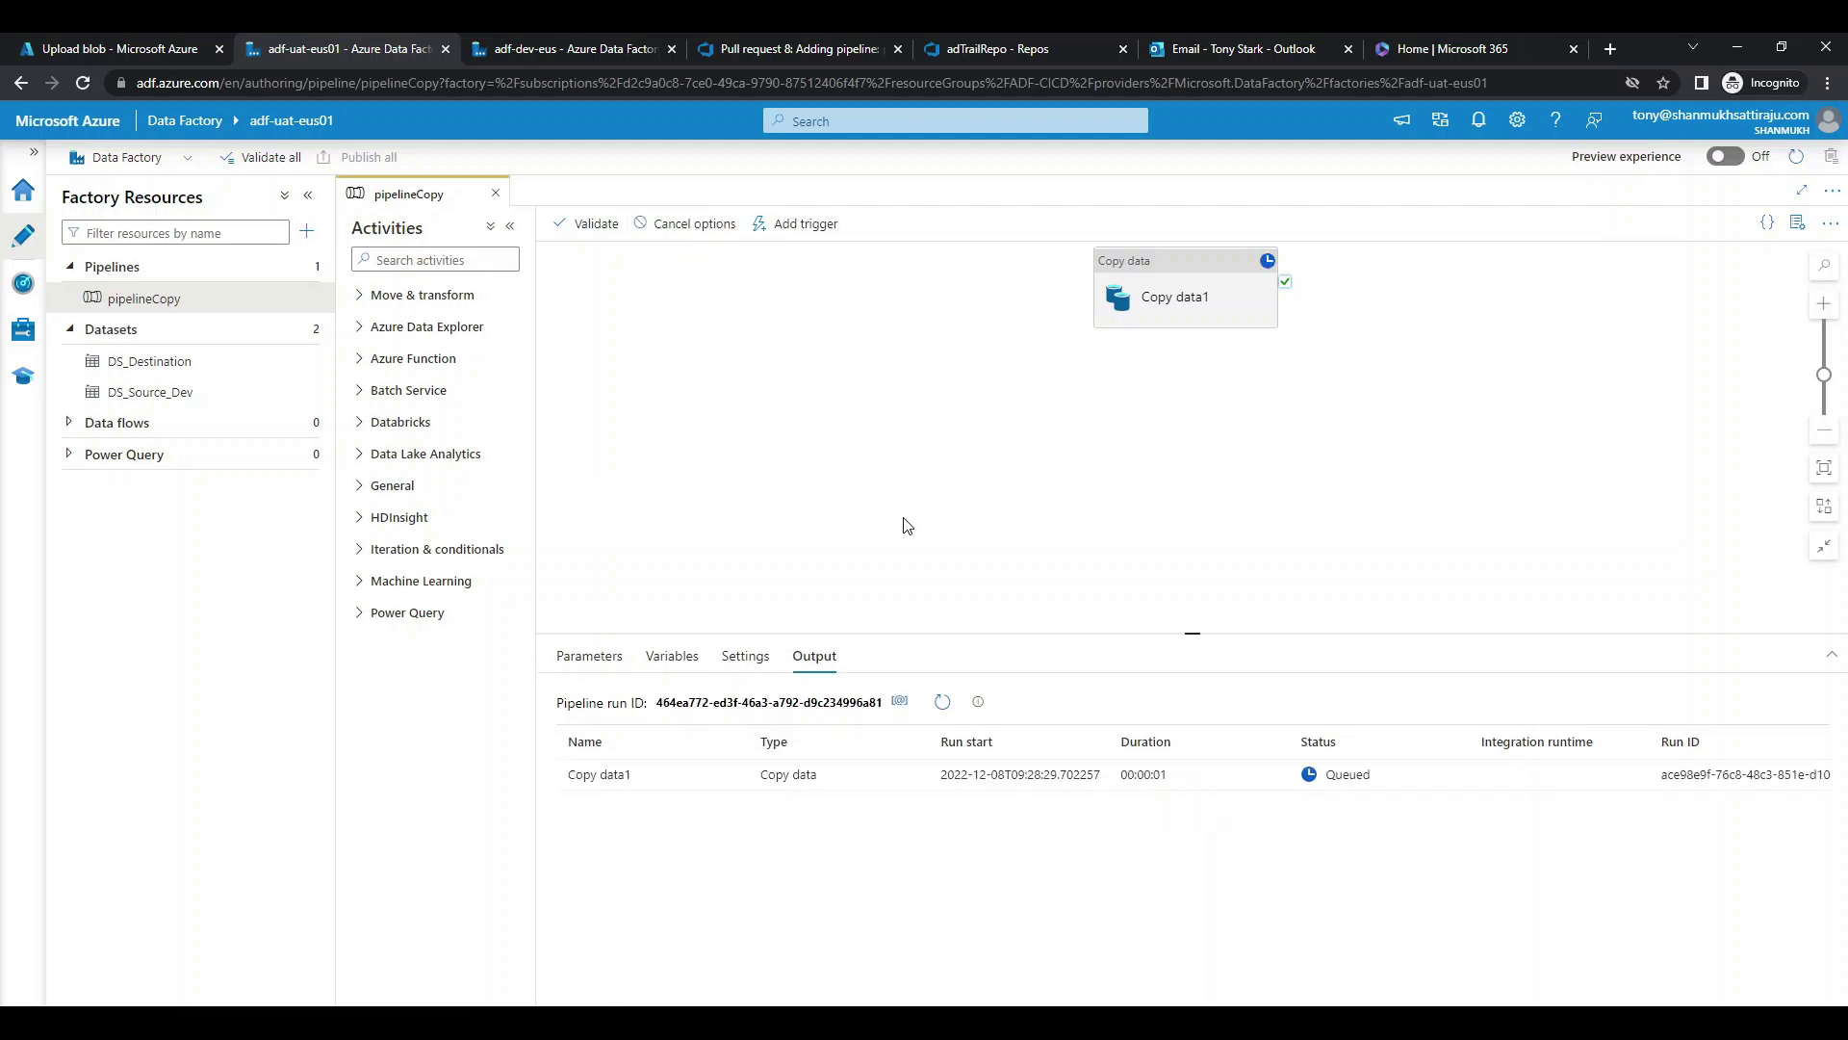
pyautogui.click(942, 702)
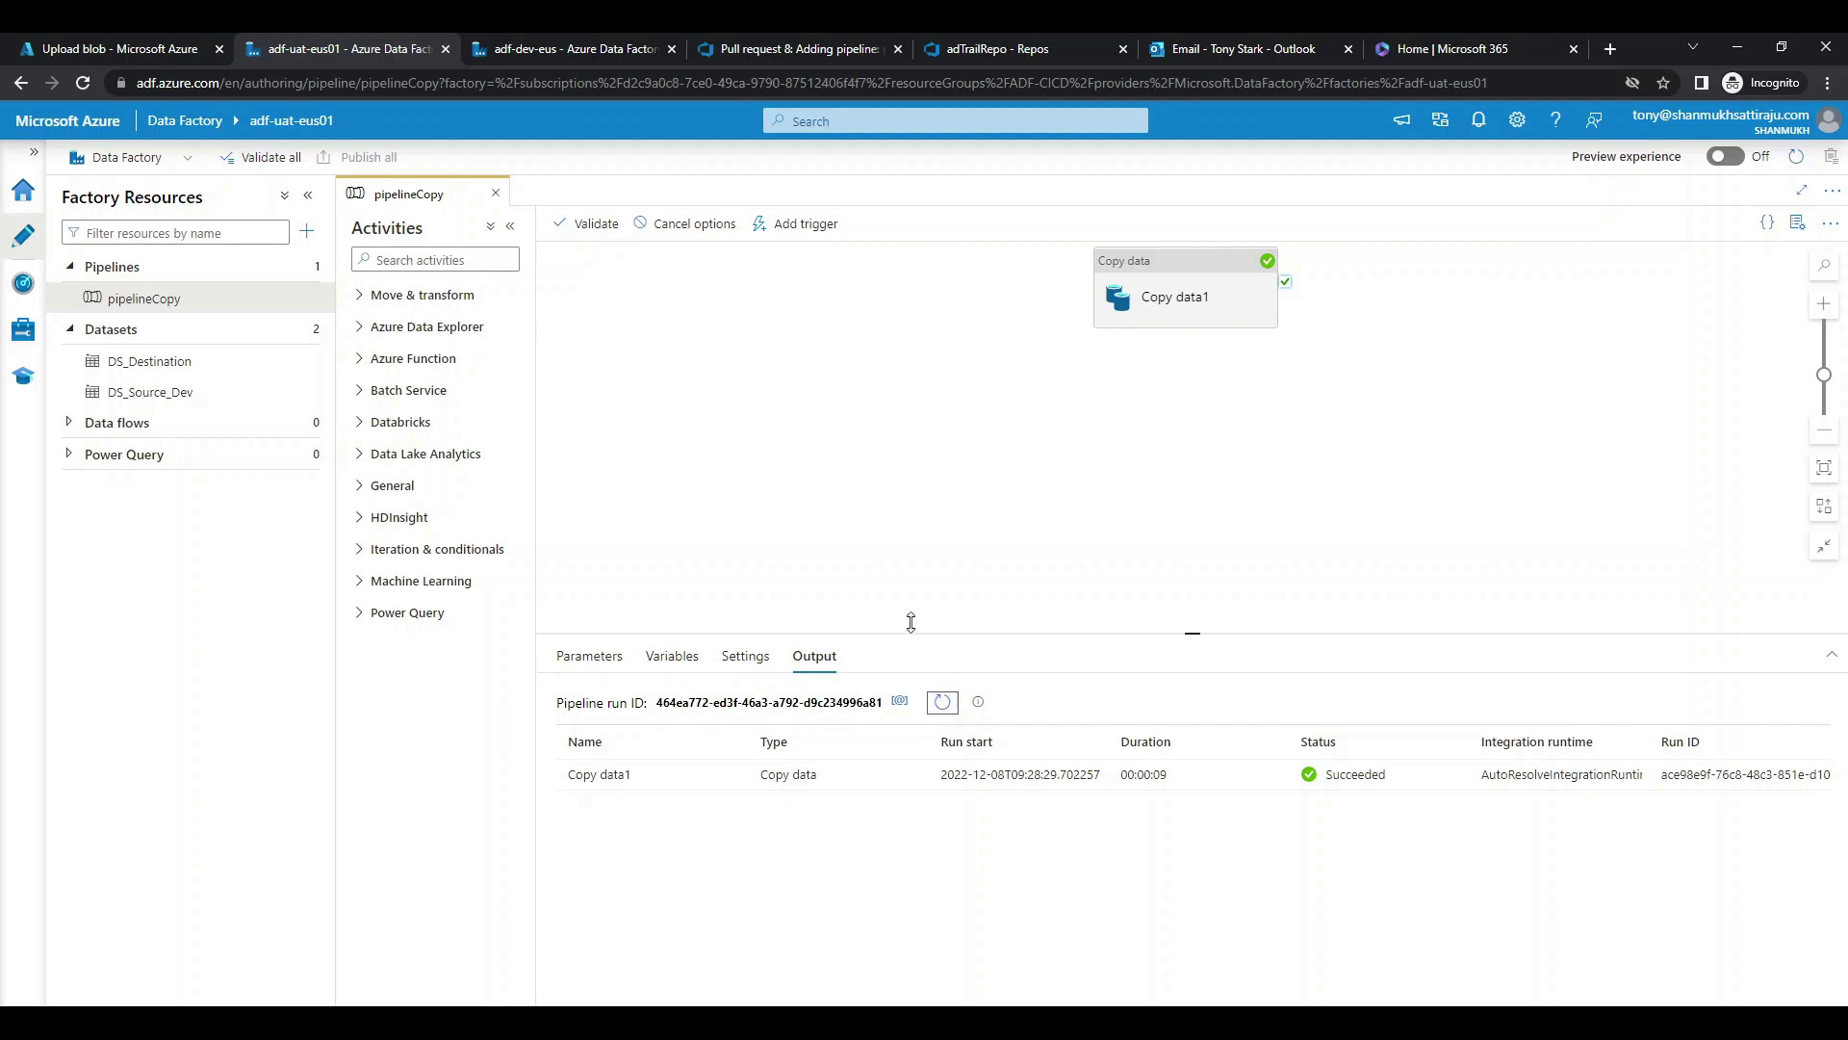
# Check the contents of the destination container in stguateus01 for the copied file.
pyautogui.click(146, 44)
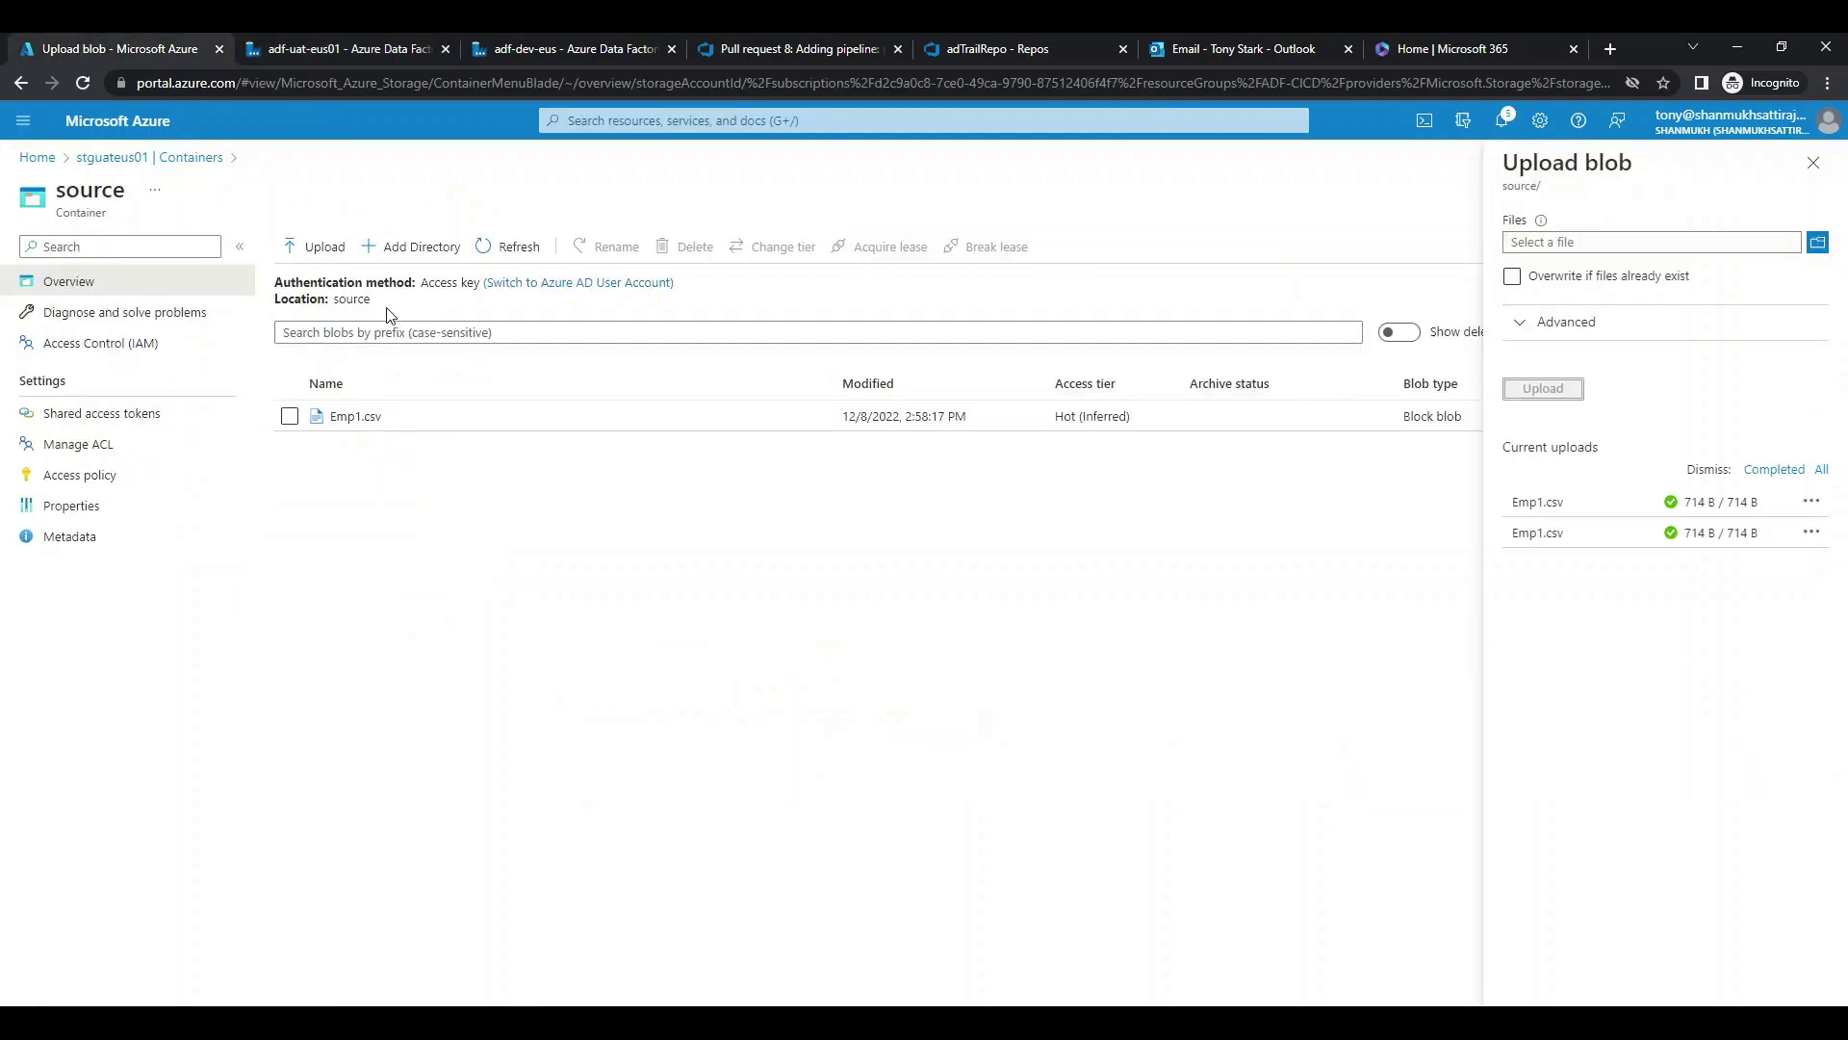
pyautogui.click(189, 158)
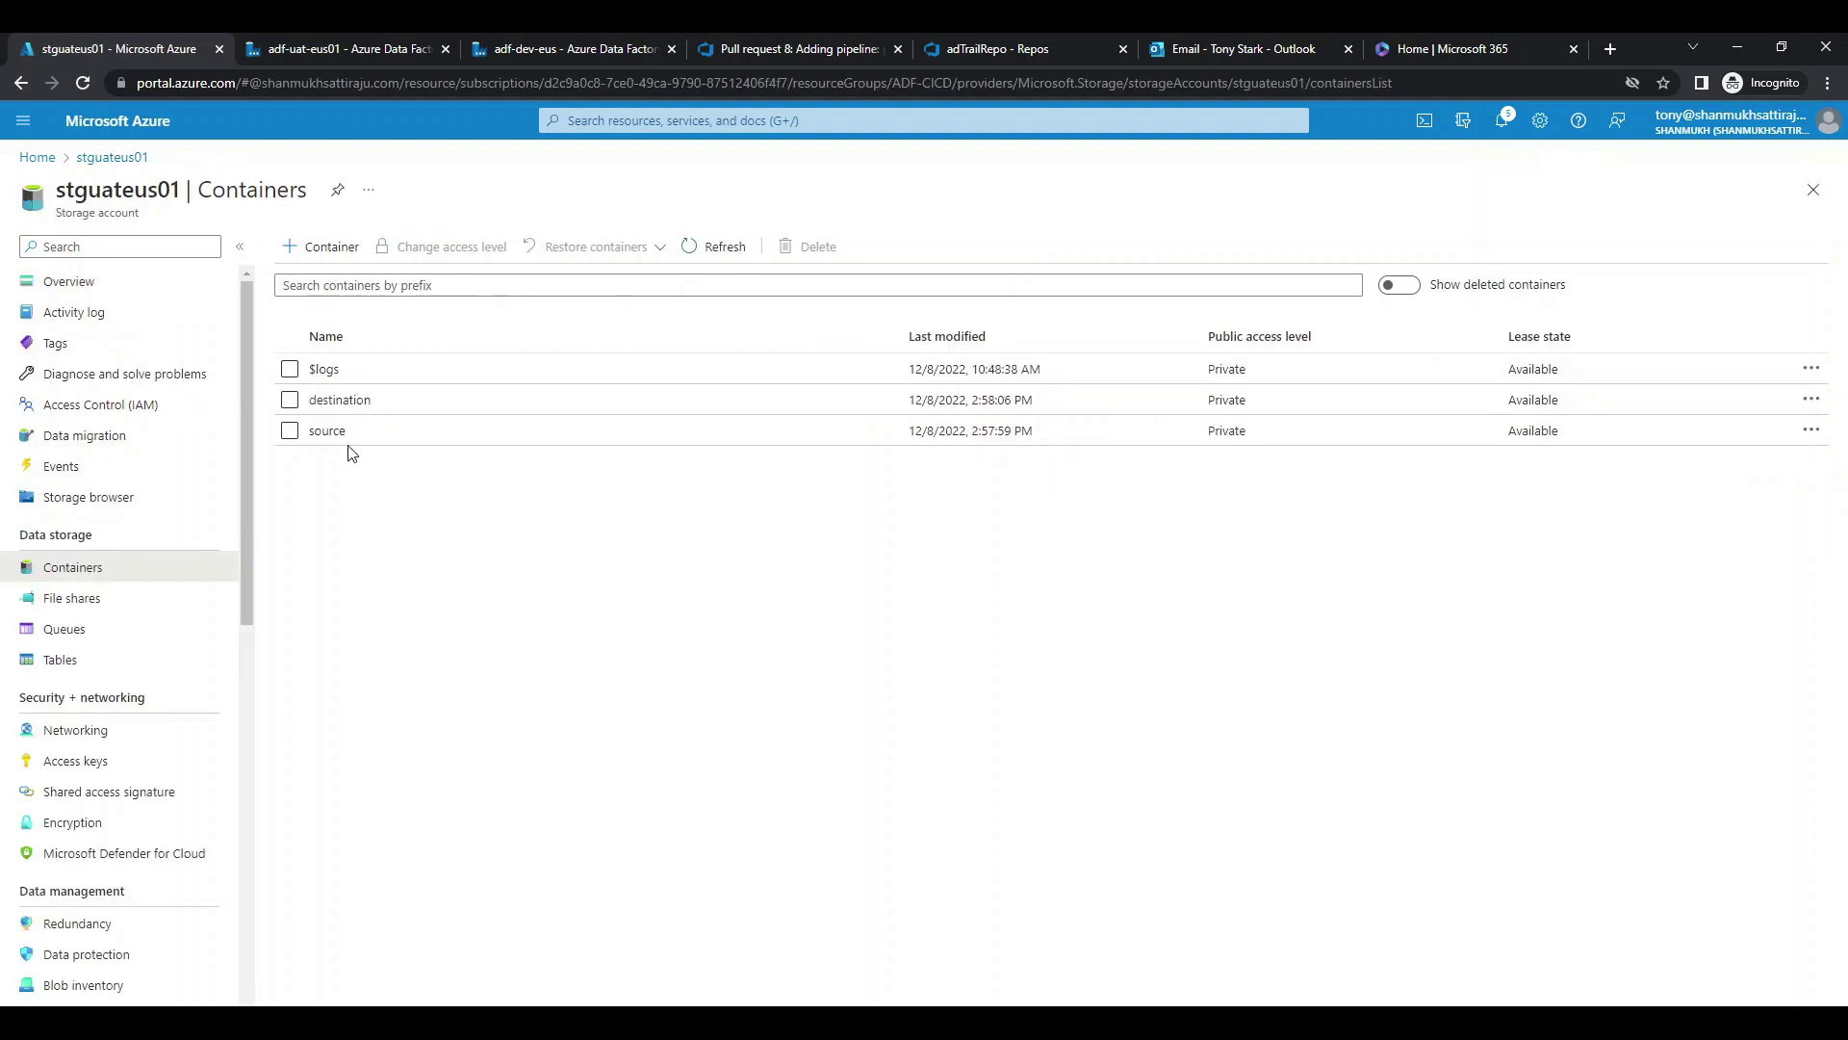
pyautogui.click(338, 400)
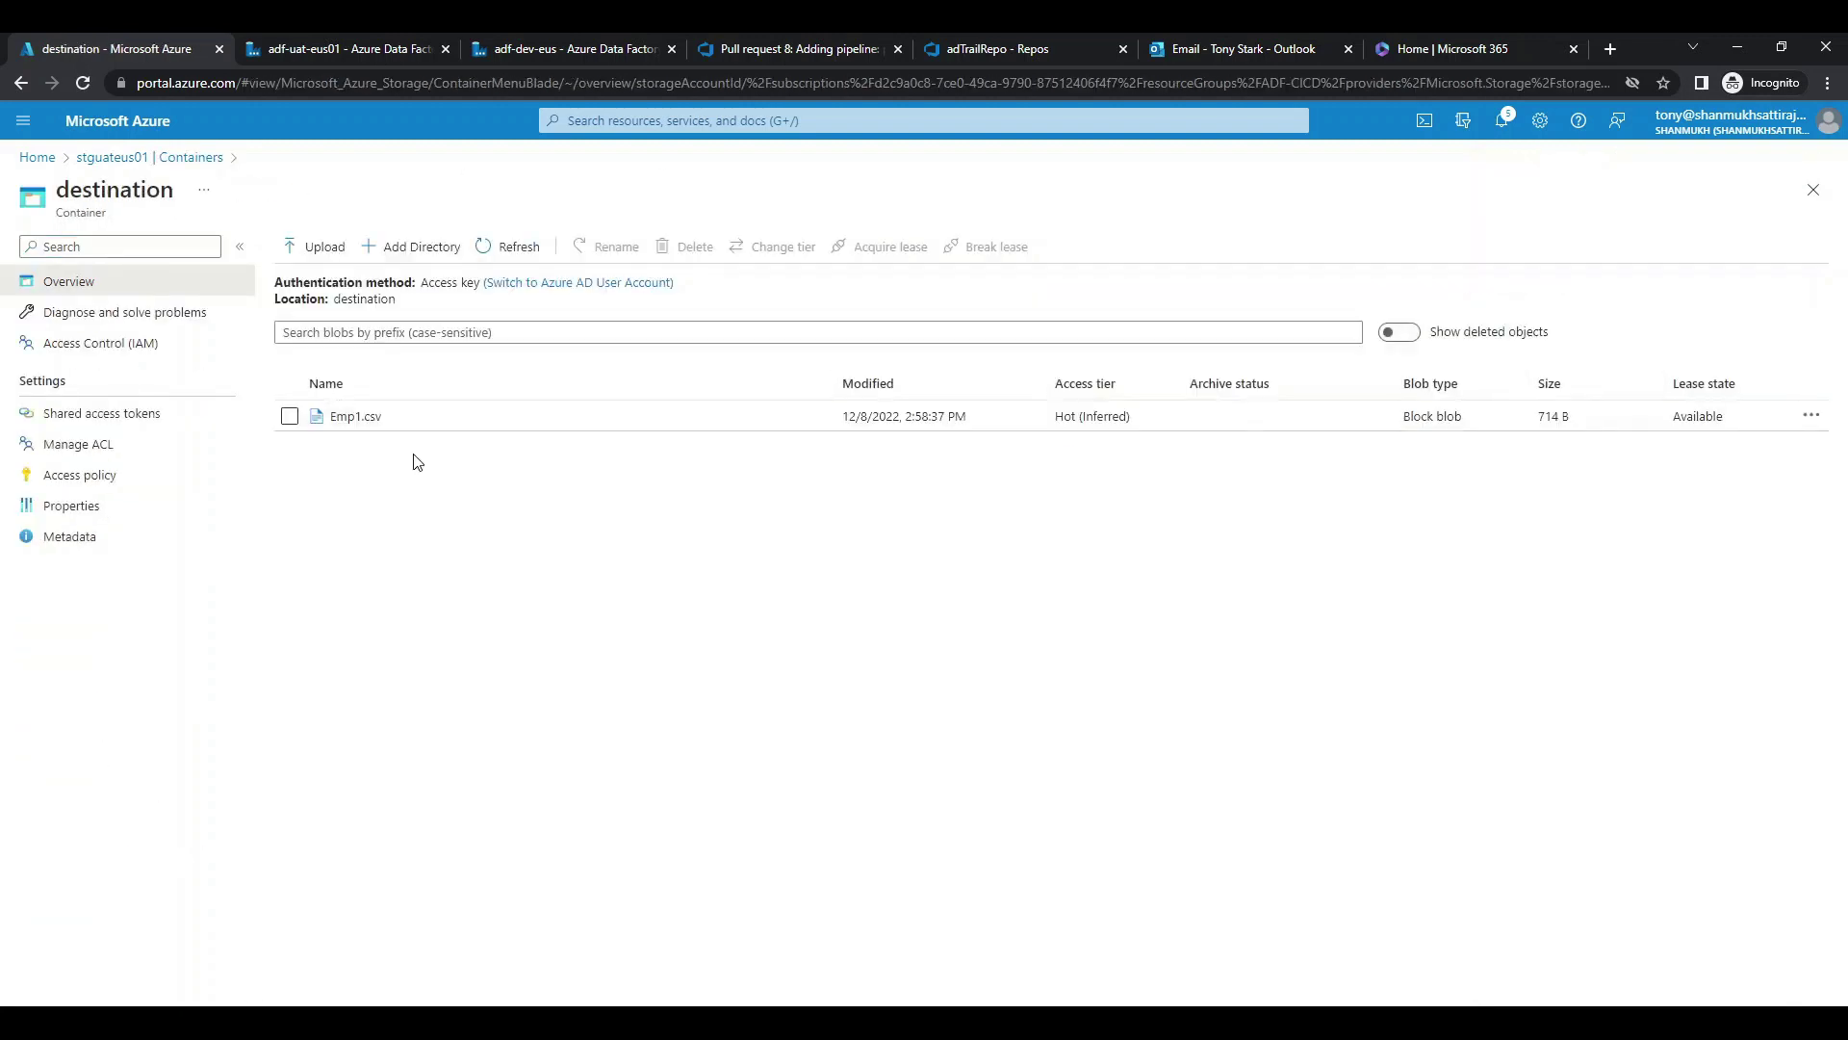
# View adf-dev-eus again, and bring up the incognito window showing its DS_Destination dataset in live mode.
pyautogui.click(339, 39)
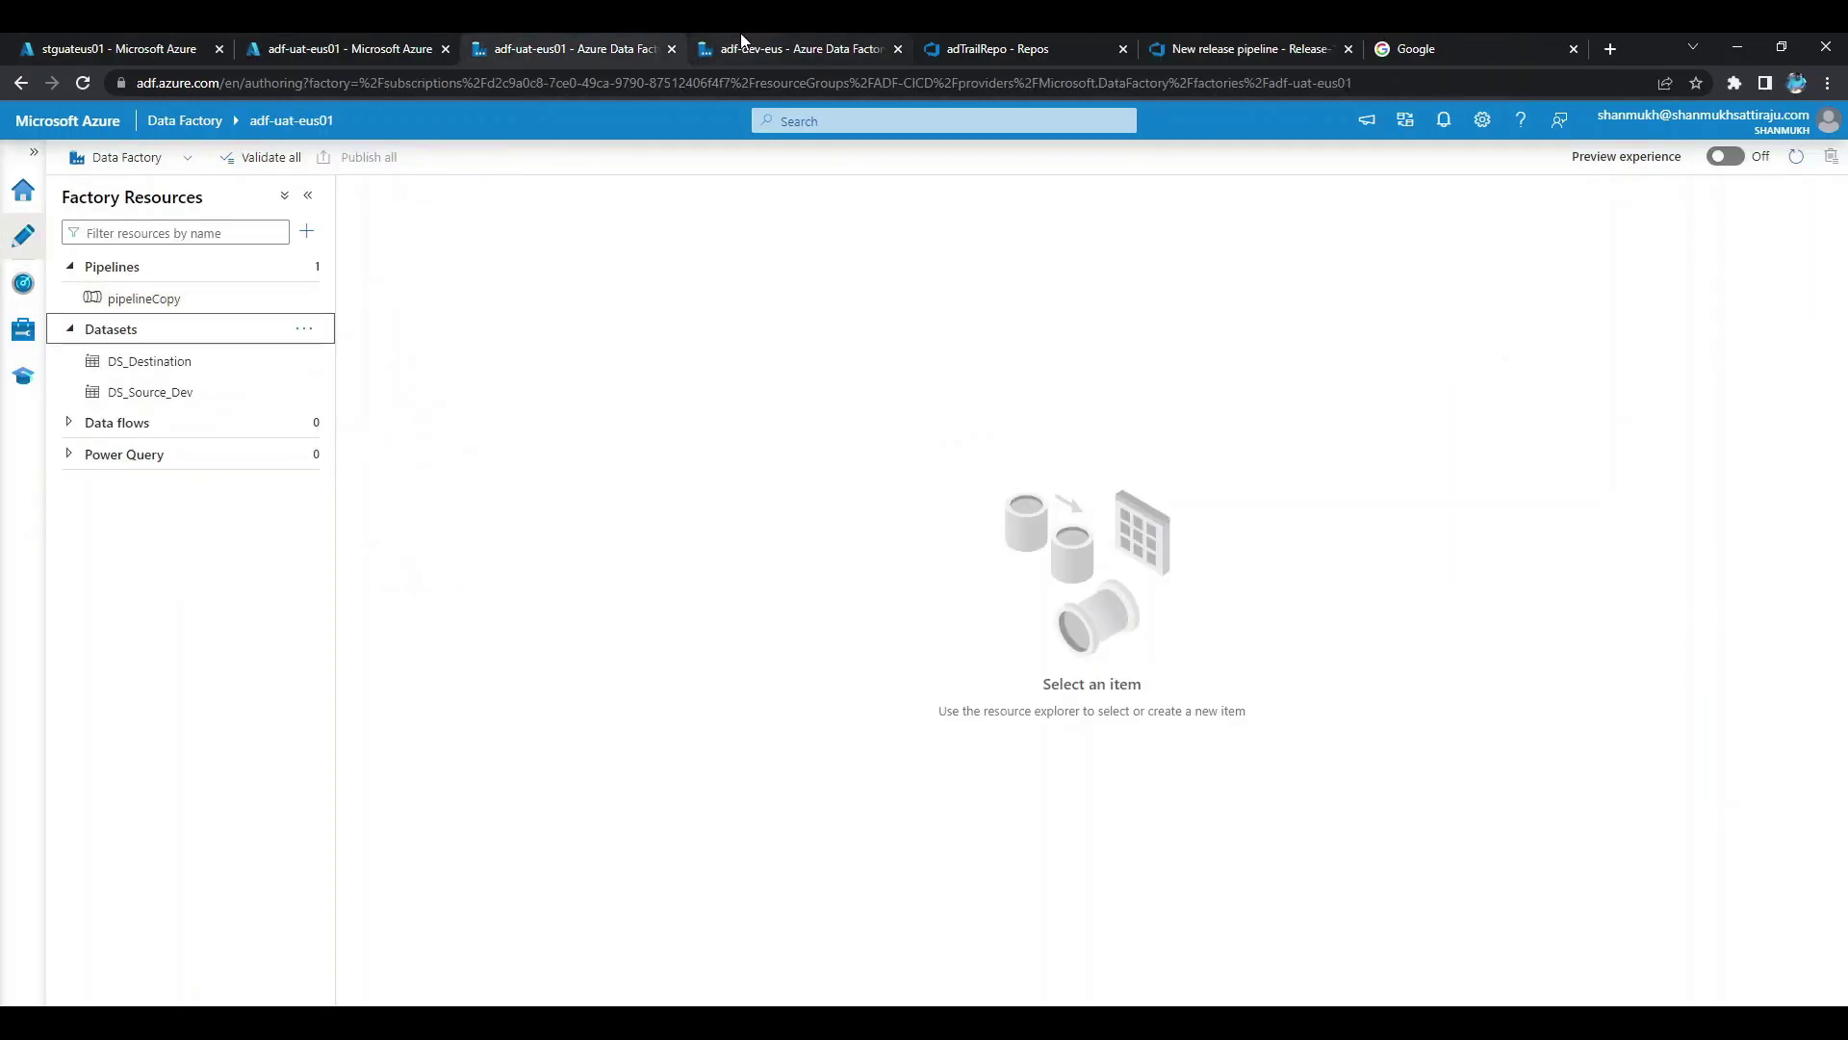
pyautogui.click(746, 40)
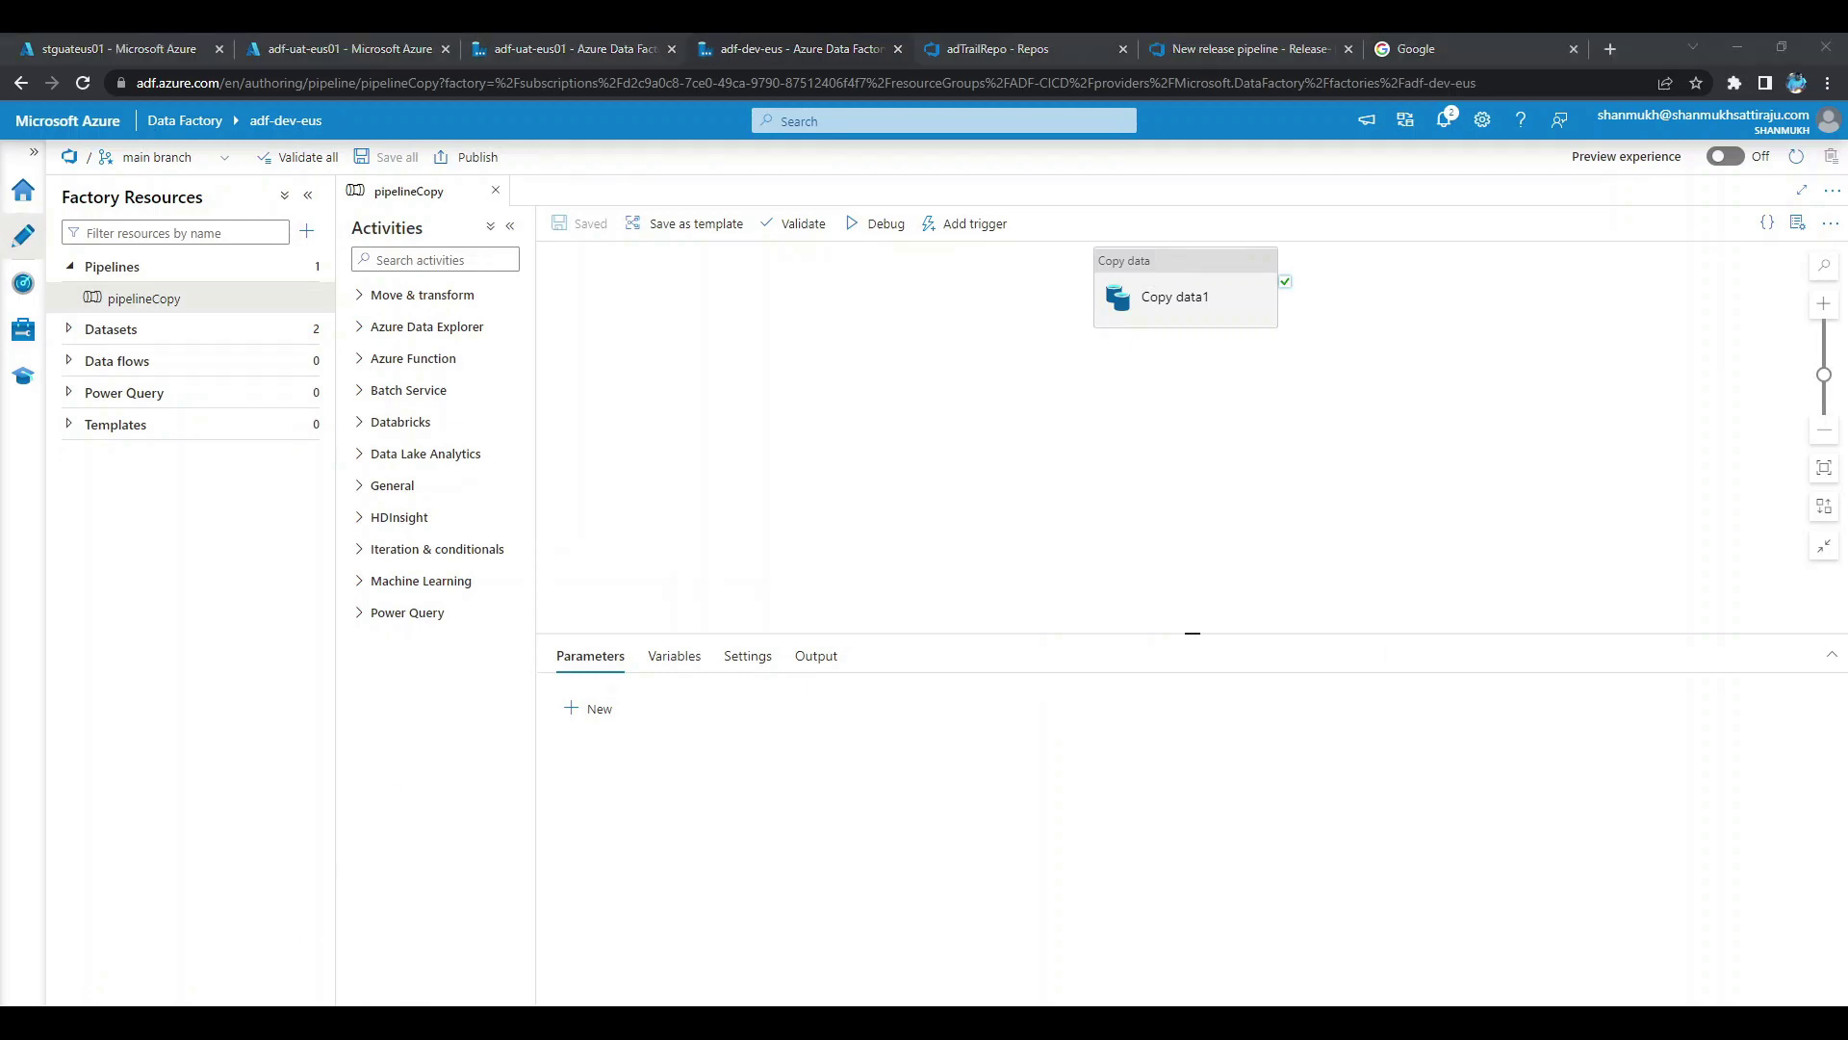
pyautogui.moveTo(352, 1022)
pyautogui.click(409, 952)
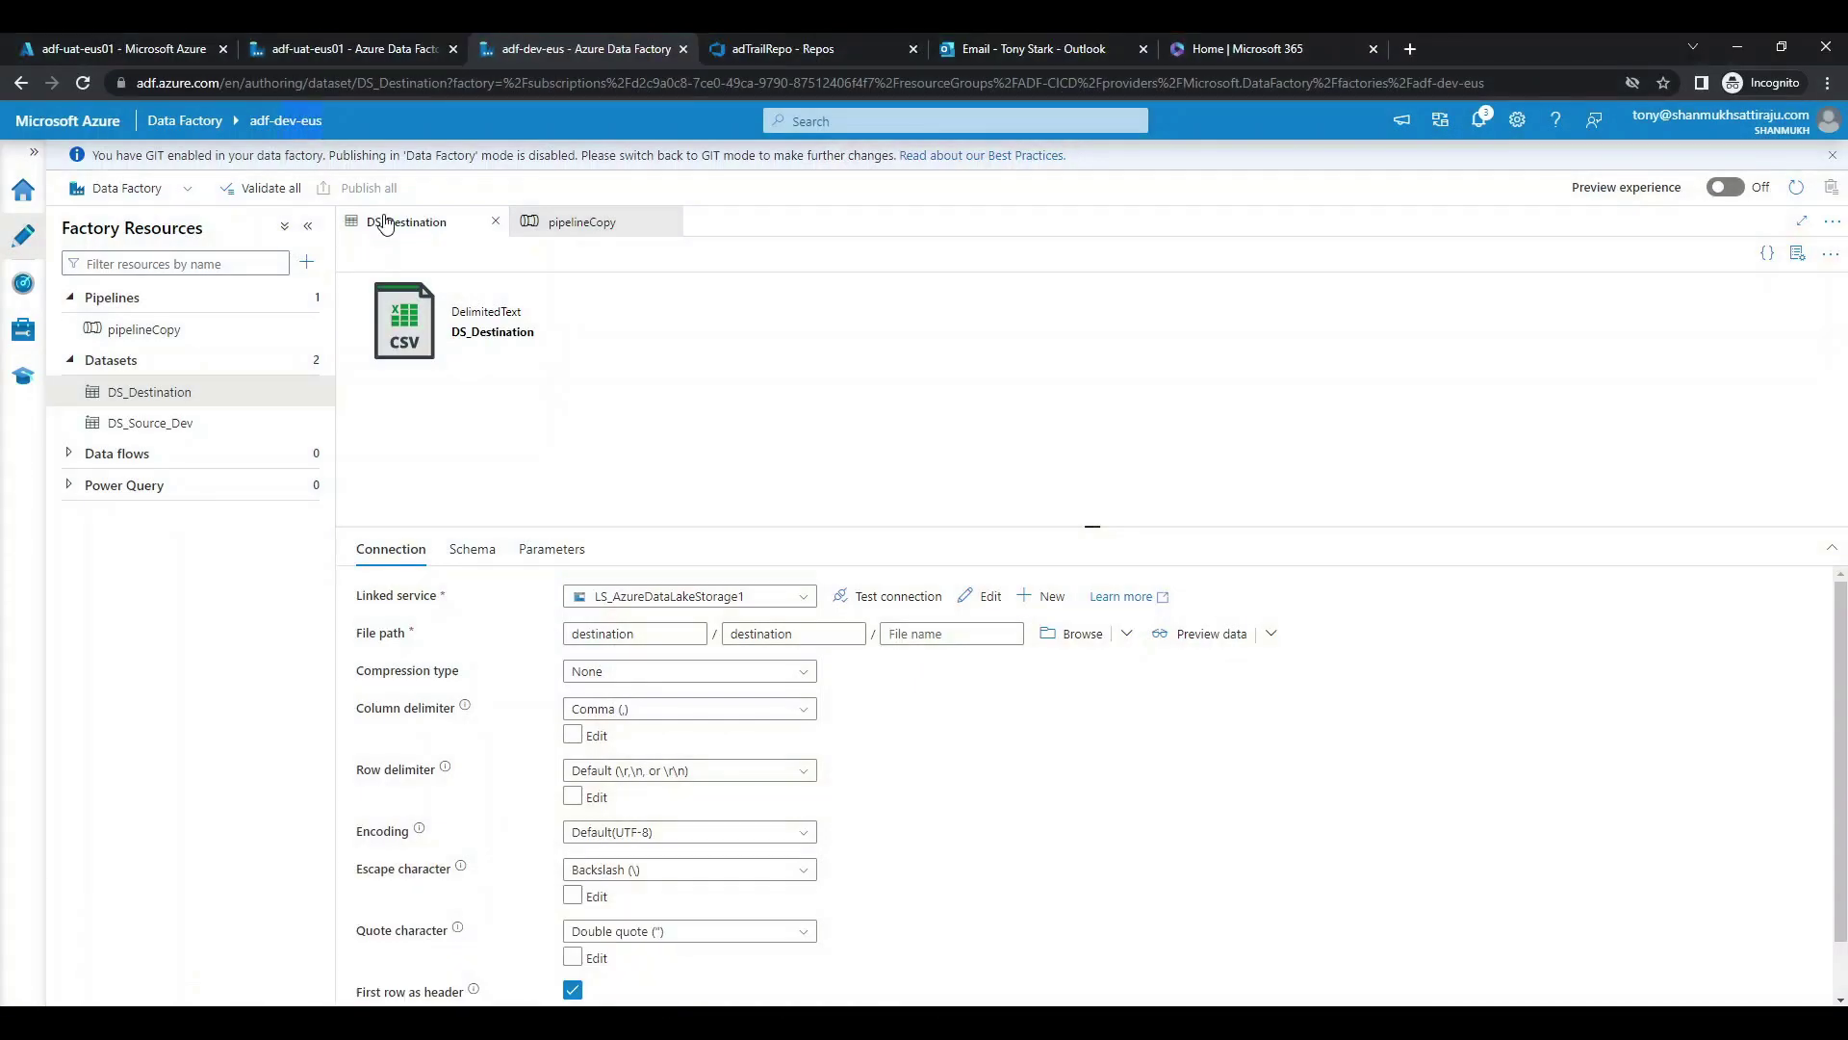
# Switch adf-dev-eus from live mode to its Git repository and select the Tonybranch branch.
pyautogui.click(189, 188)
pyautogui.click(125, 217)
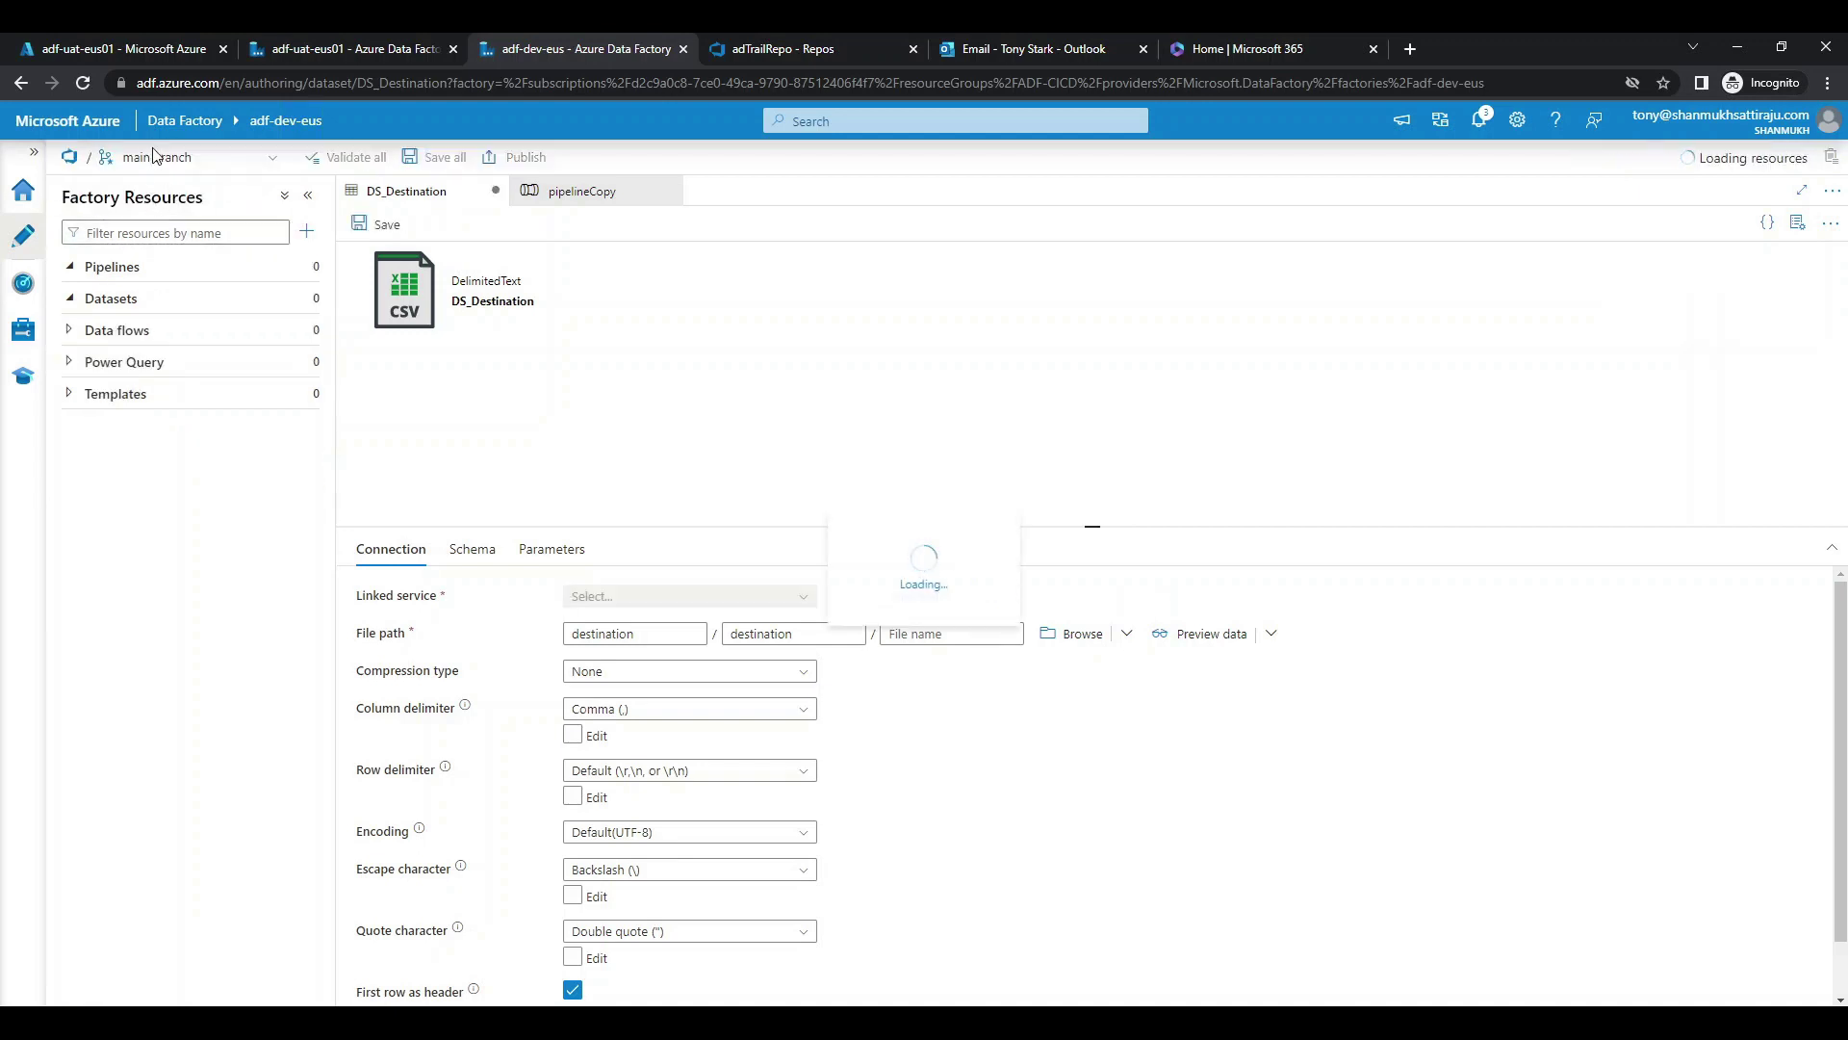
pyautogui.click(197, 160)
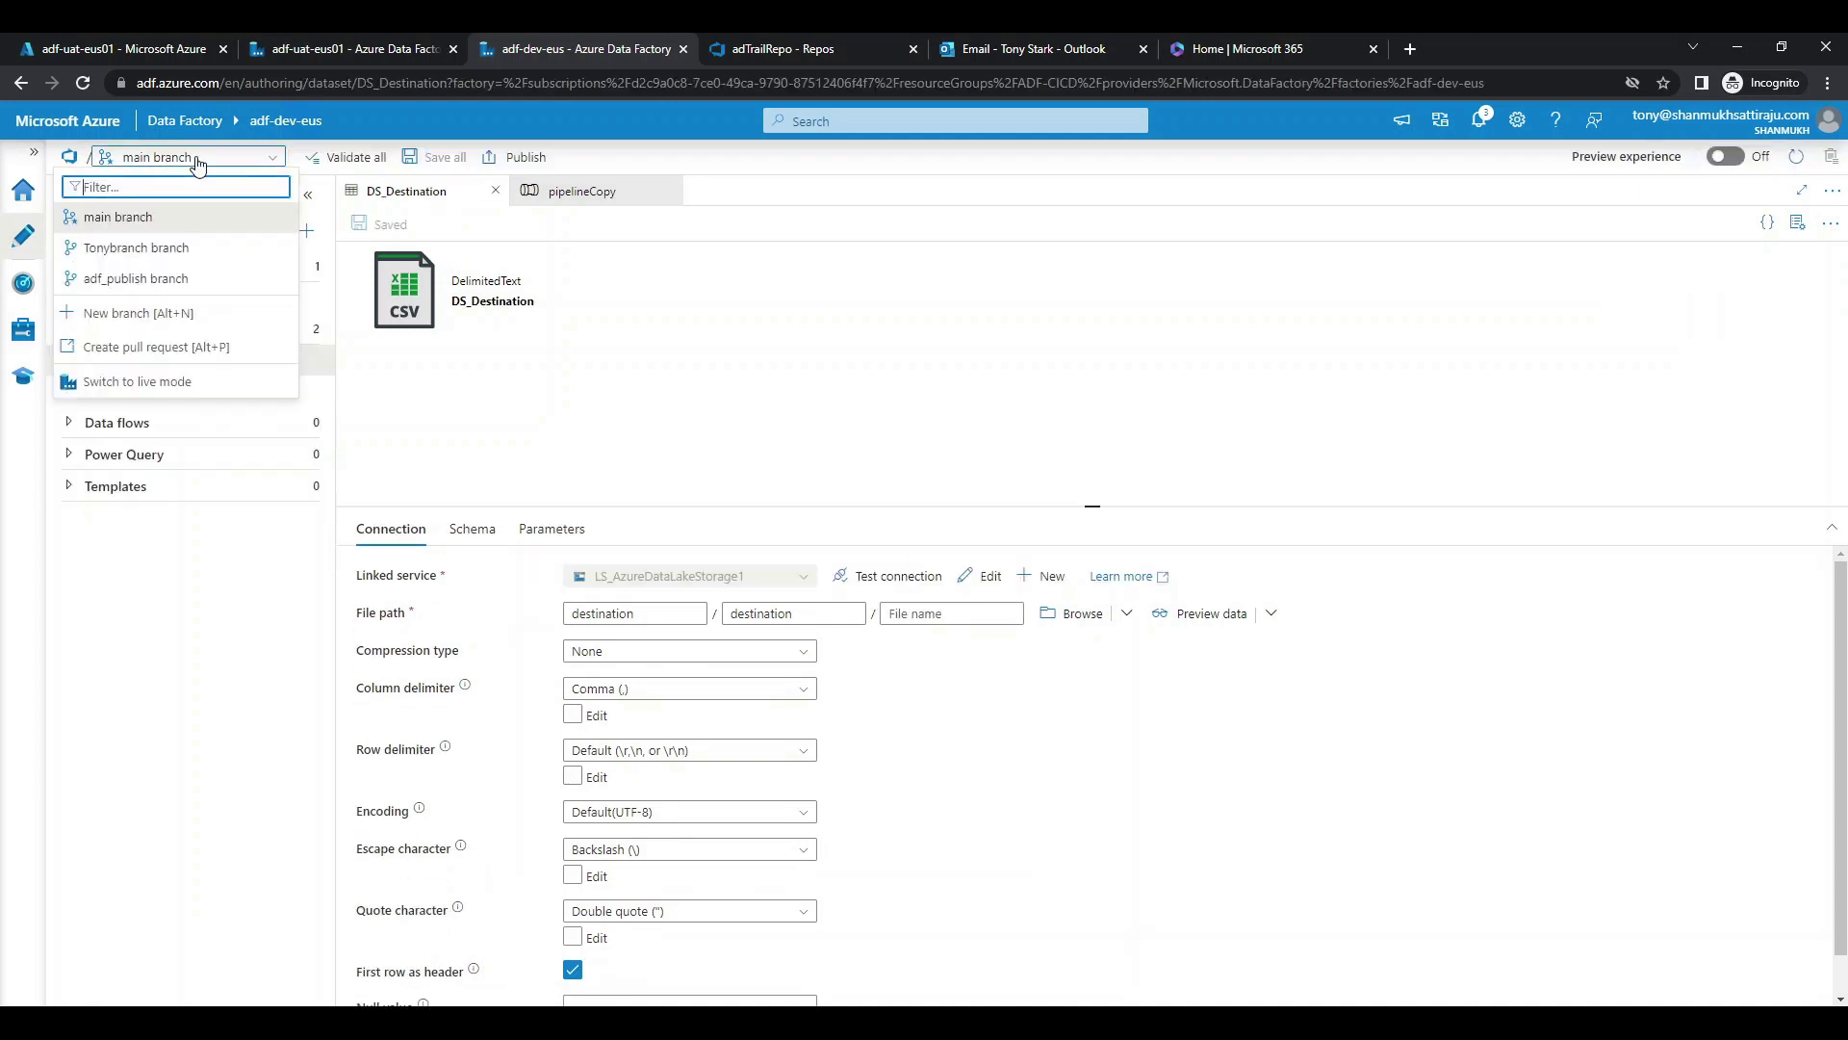
pyautogui.click(183, 248)
pyautogui.click(190, 266)
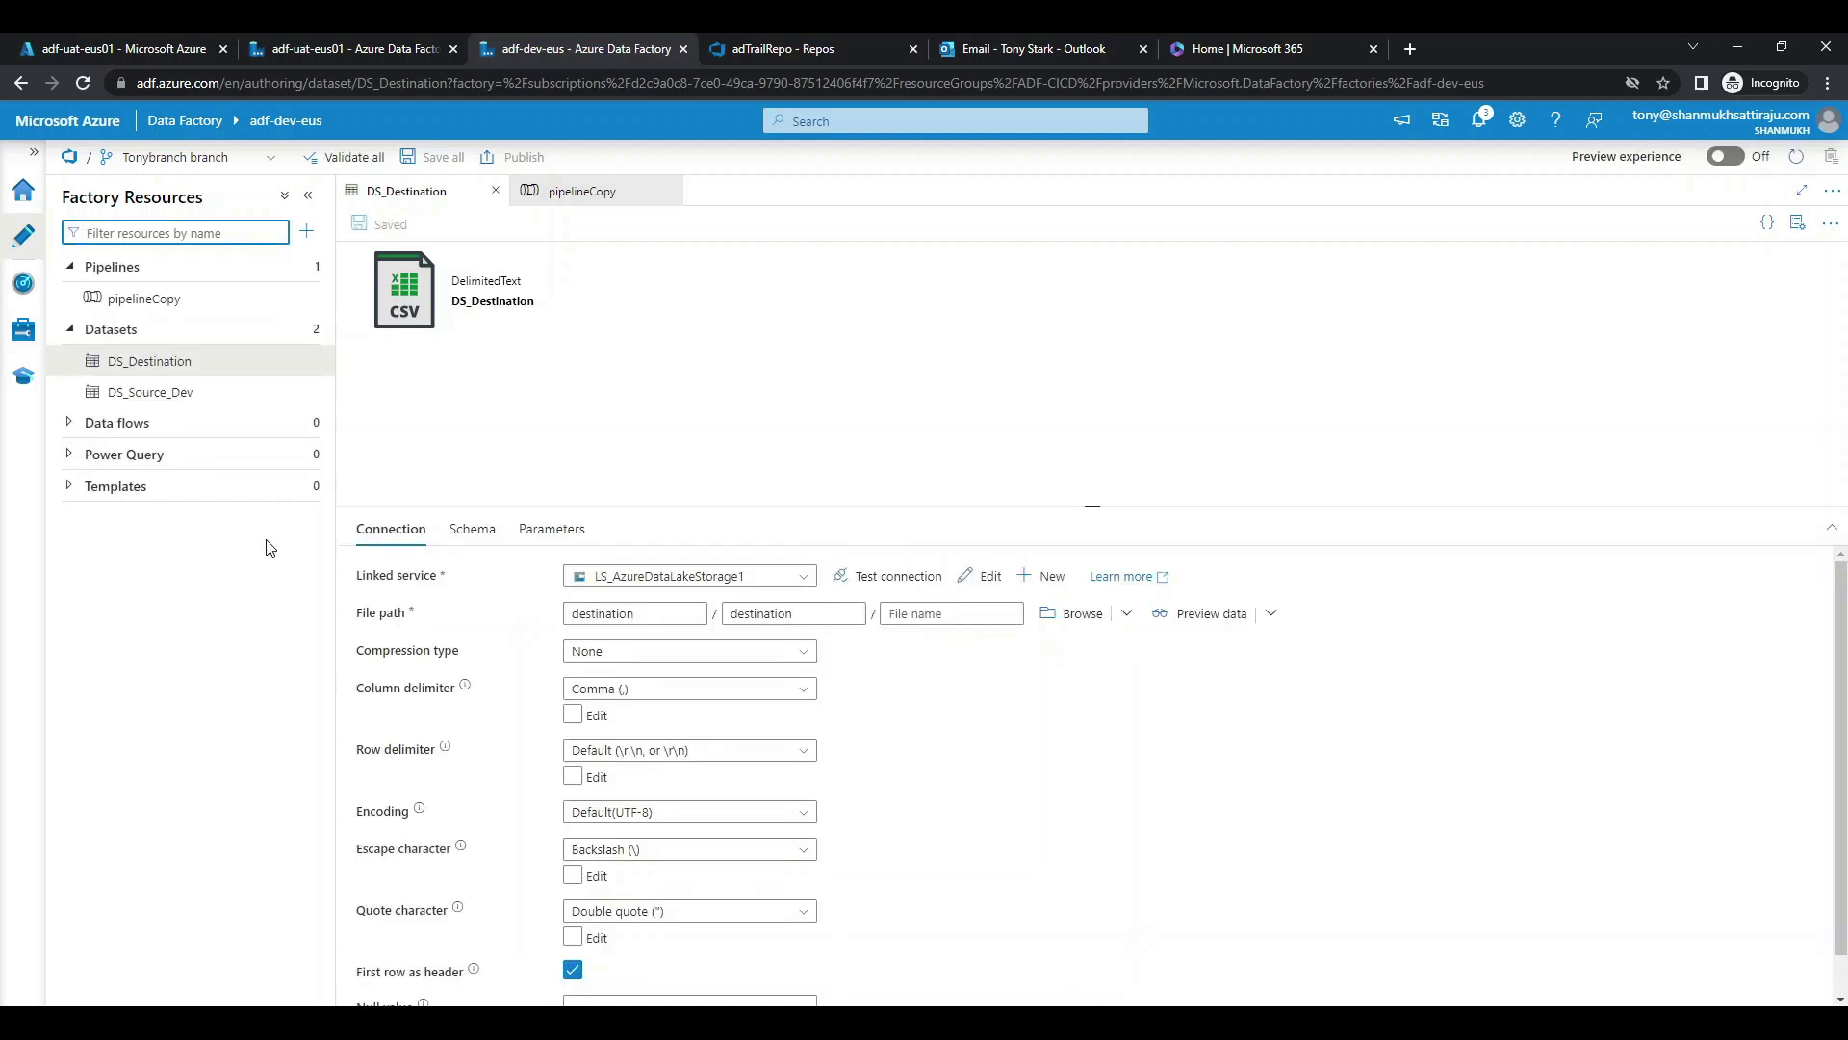
# Create a new pipeline in Tonybranch and name it pipelineWait.
pyautogui.click(312, 266)
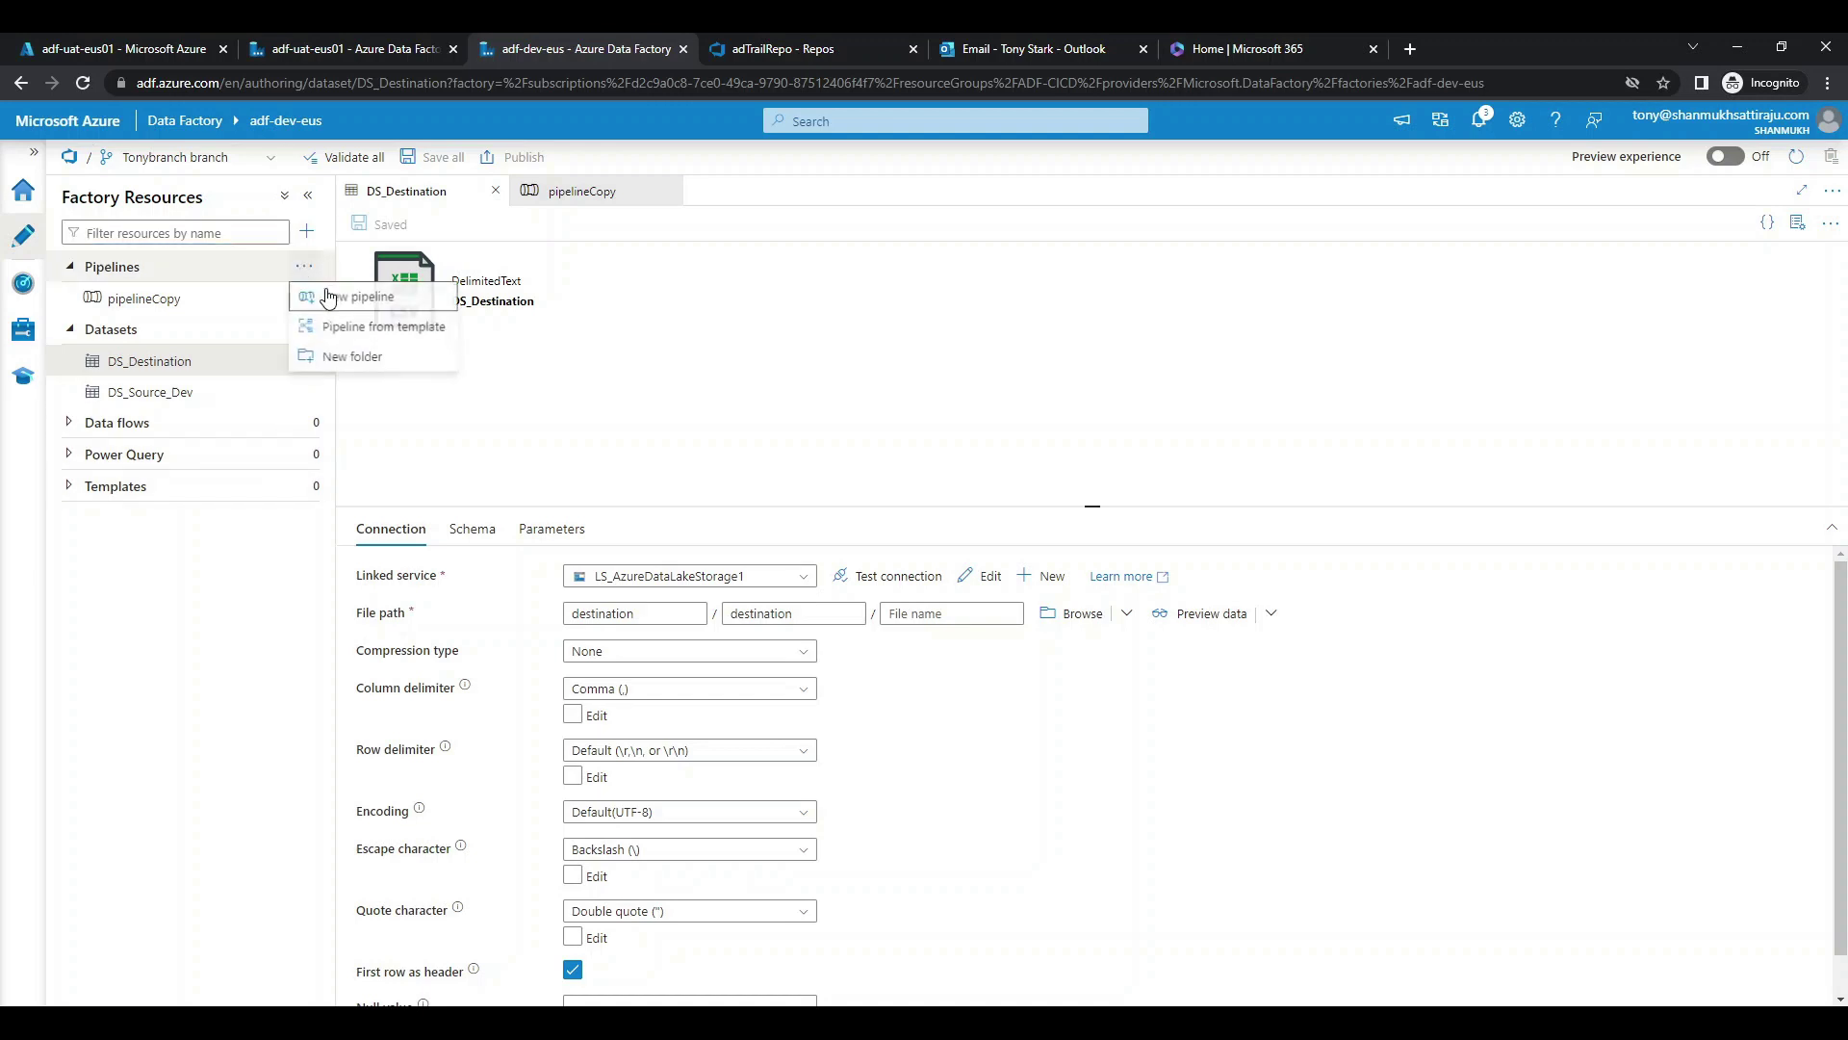
pyautogui.click(331, 297)
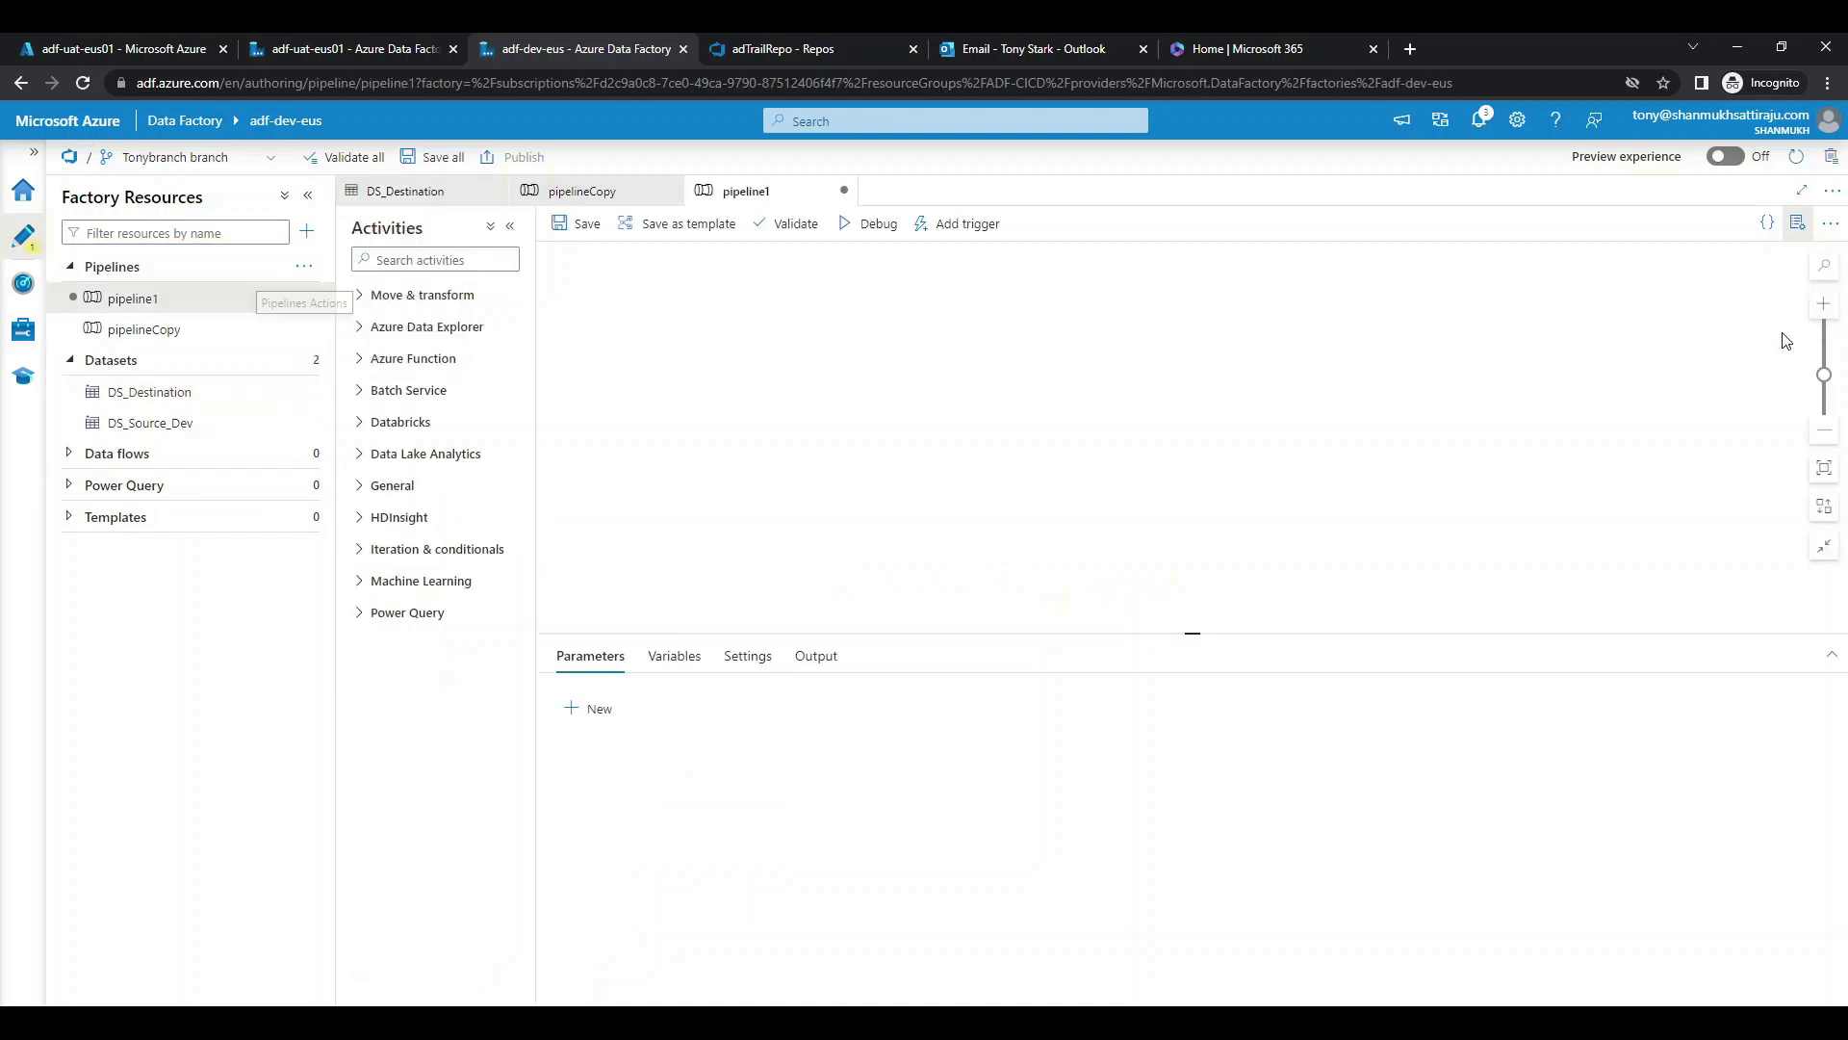
pyautogui.click(1636, 363)
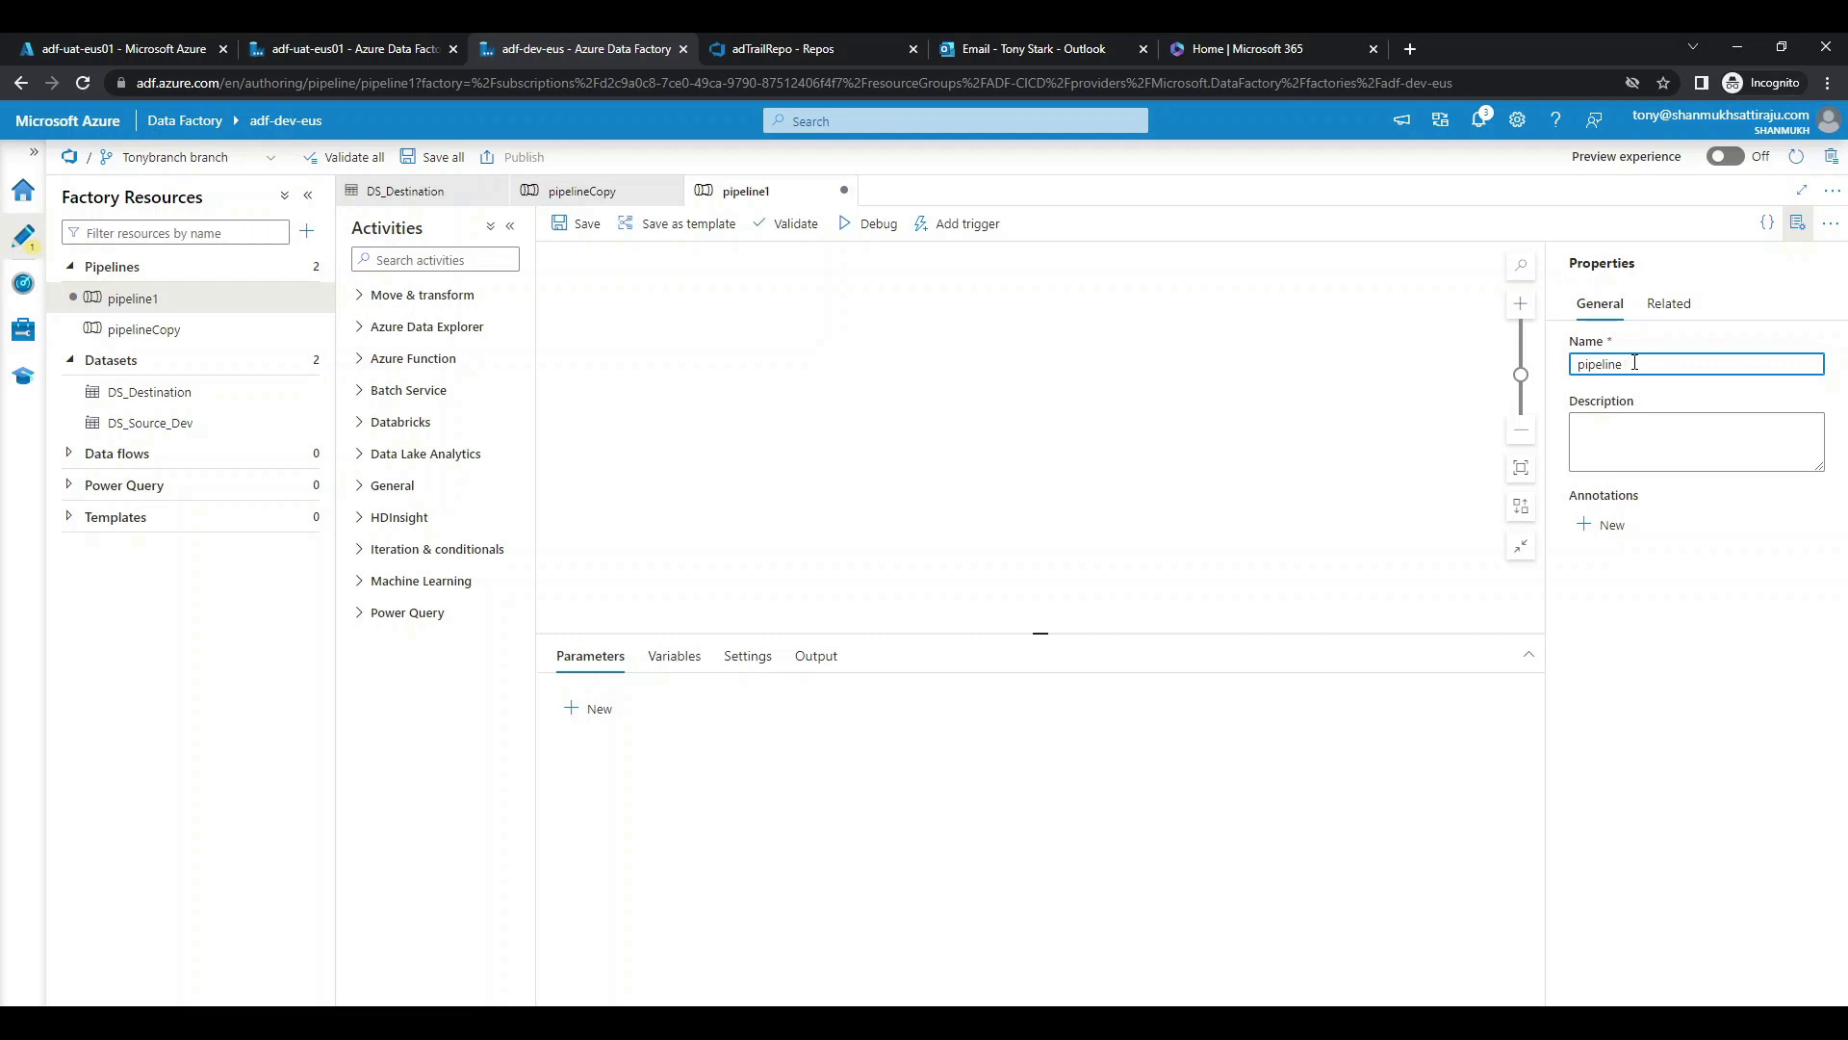
# Add a Wait activity to the pipelineWait canvas and save all changes to the Git repository.
pyautogui.click(433, 260)
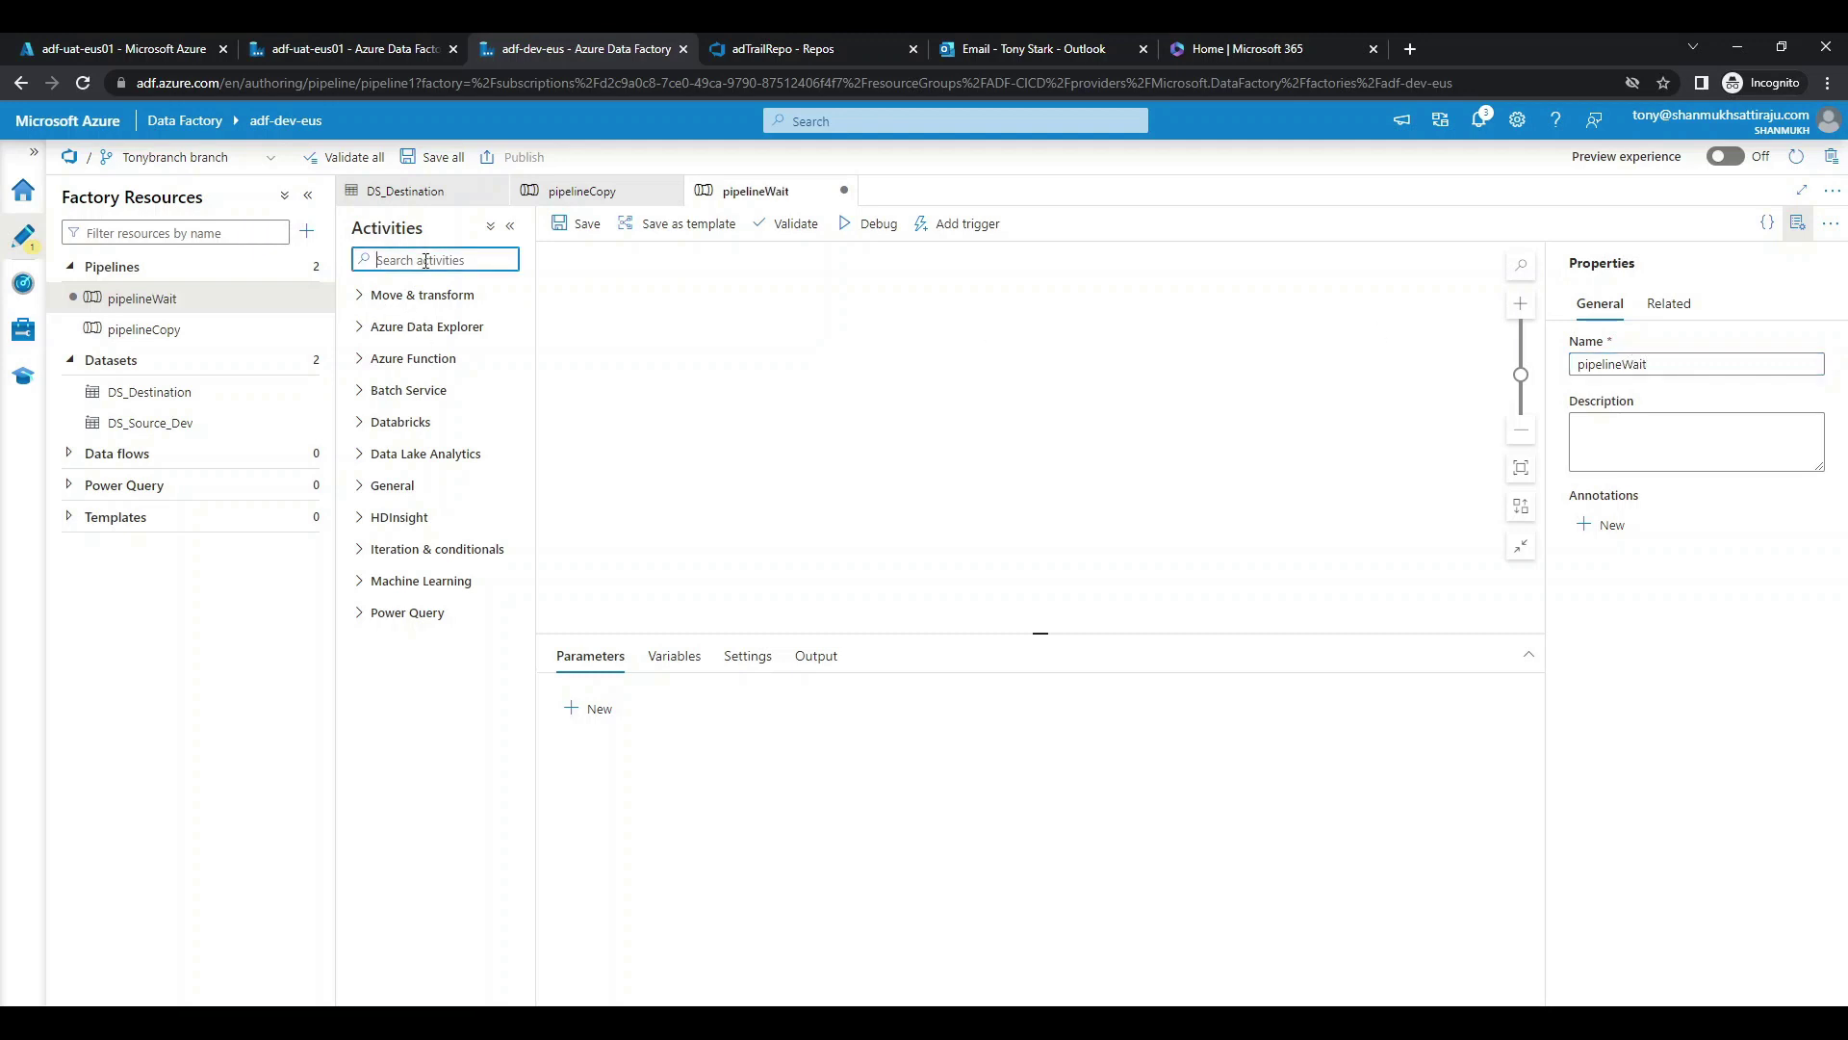
pyautogui.write('wa')
pyautogui.moveTo(441, 333); pyautogui.dragTo(961, 342)
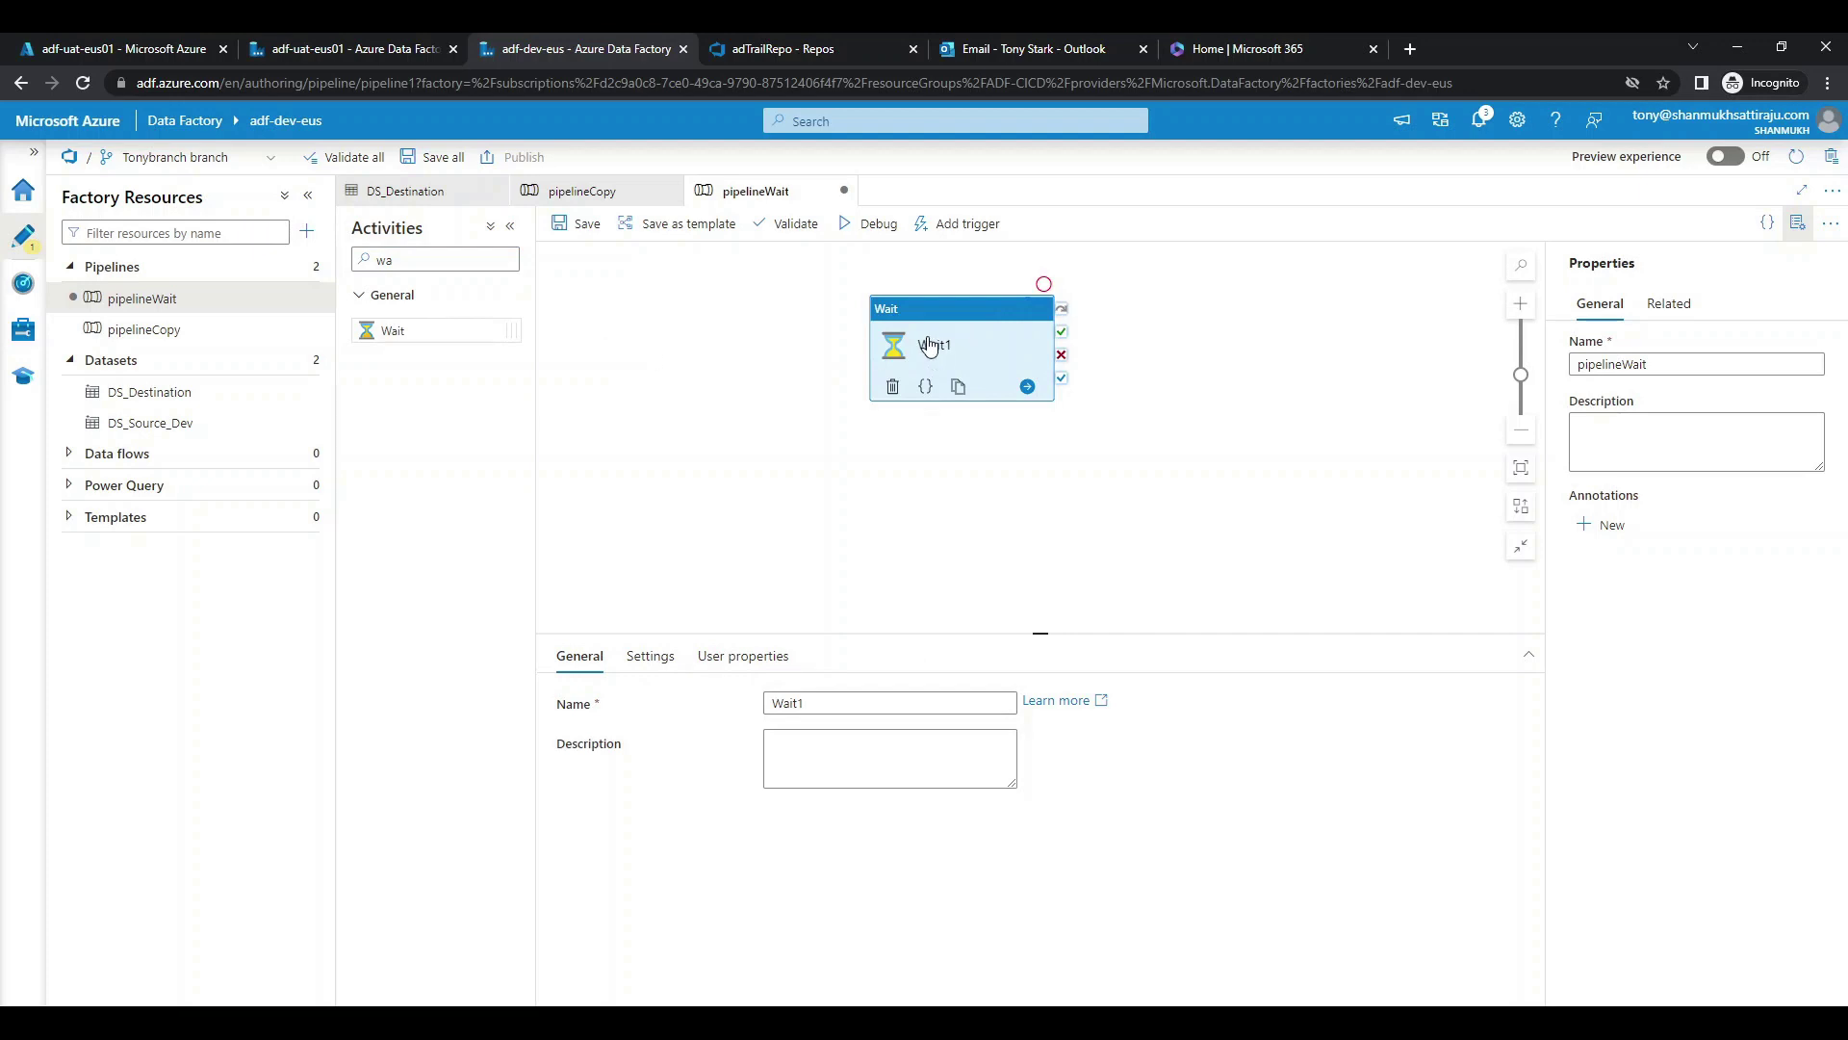
pyautogui.moveTo(930, 348); pyautogui.dragTo(871, 405)
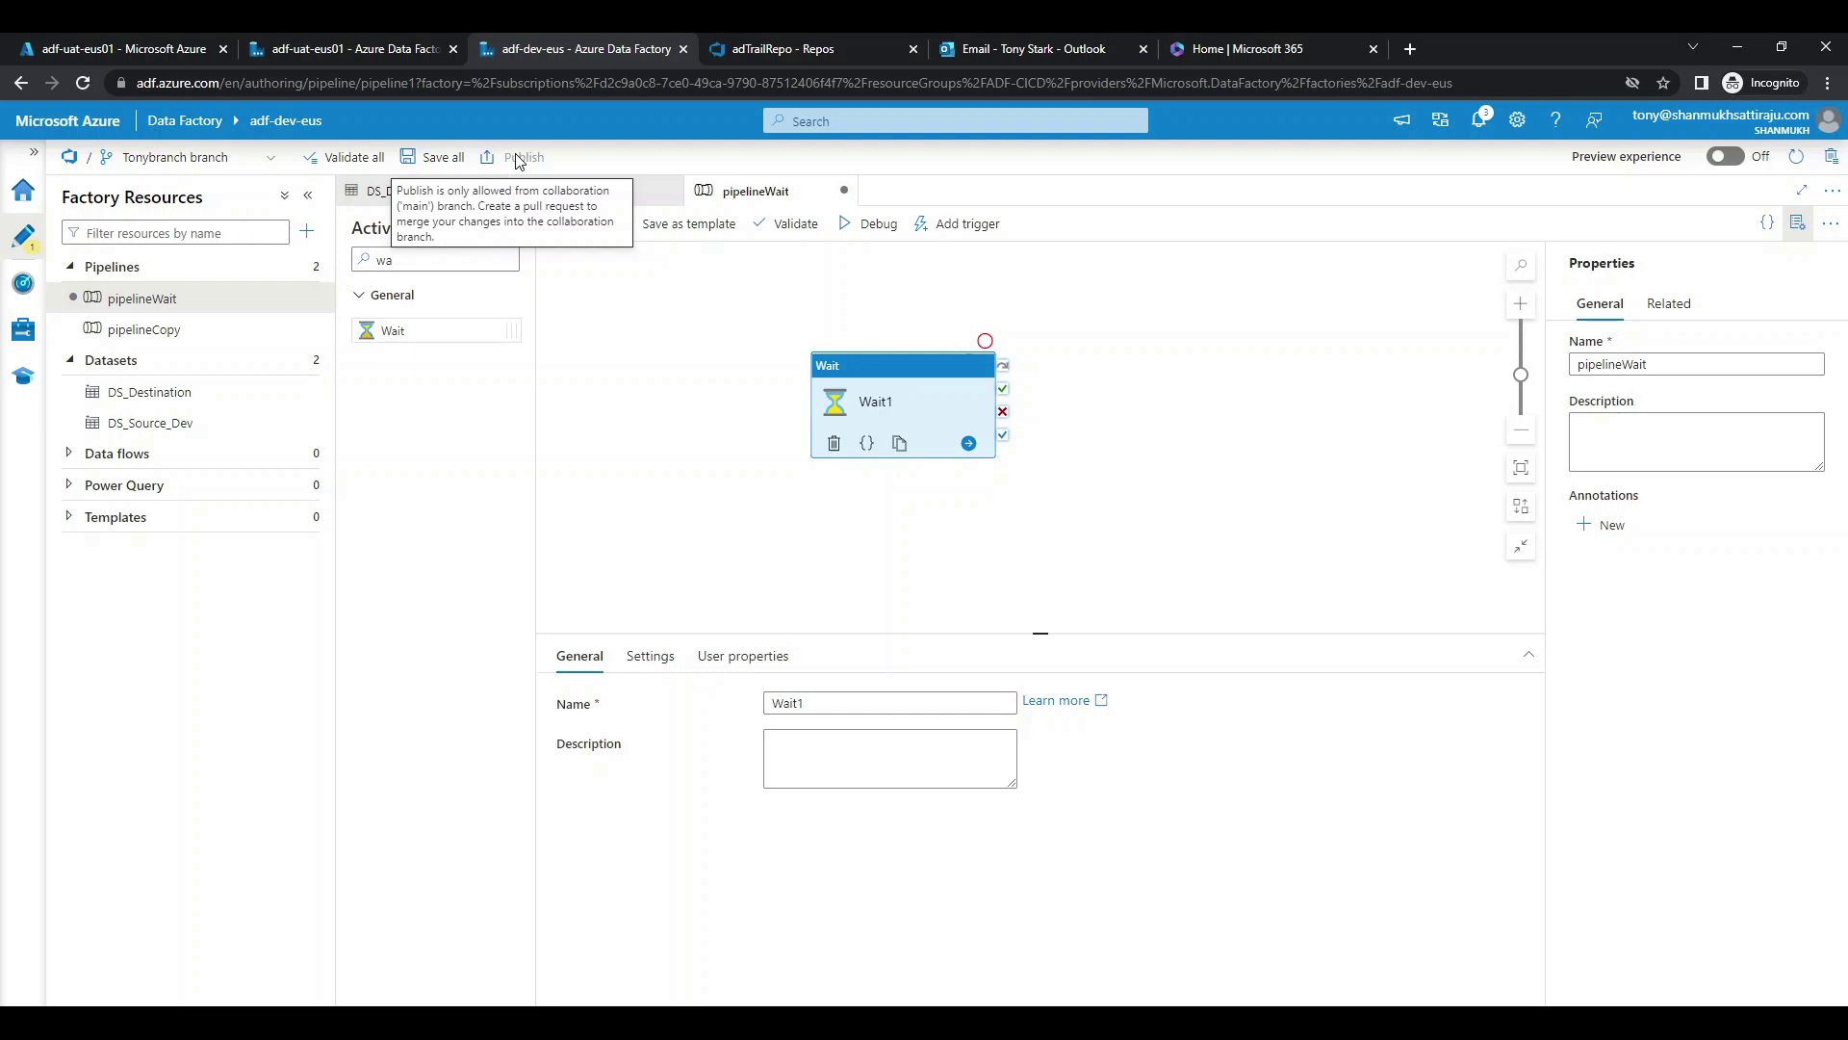
pyautogui.click(435, 160)
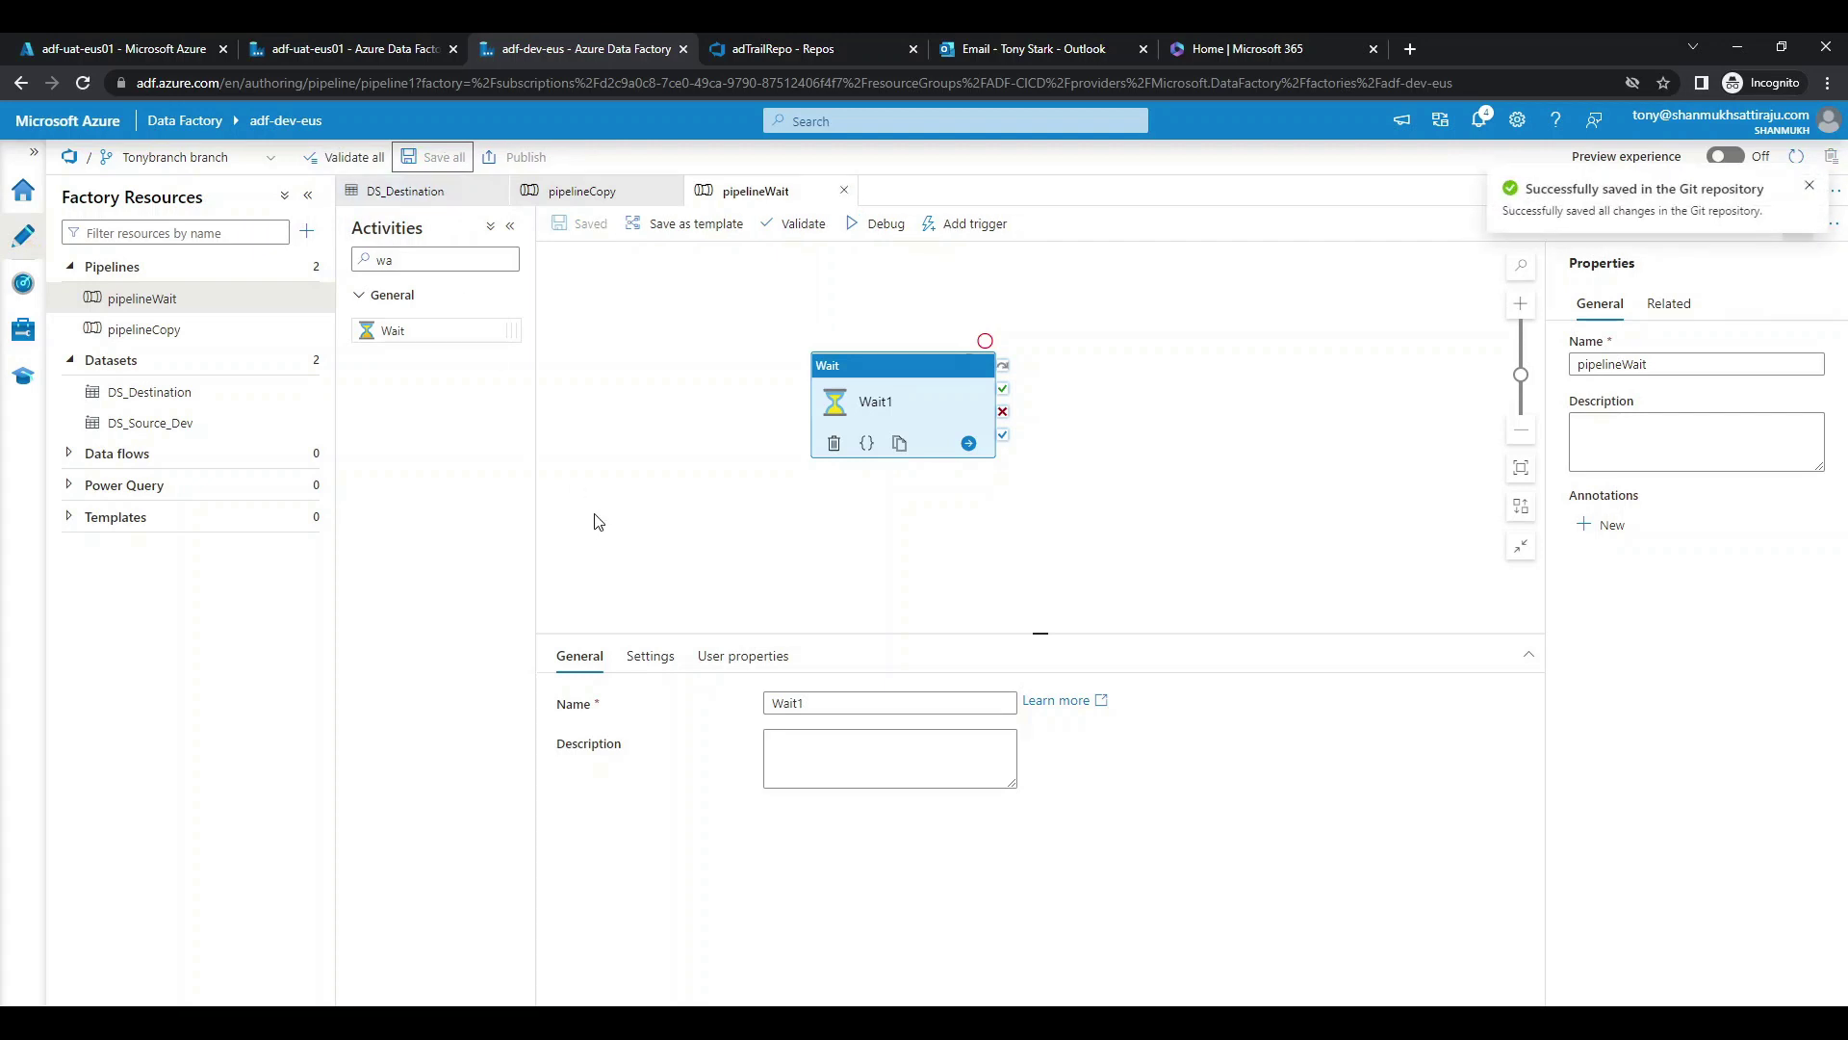
# Create a pull request from Tonybranch into main for pipelineWait, adding the factory owner as required reviewer.
pyautogui.click(208, 159)
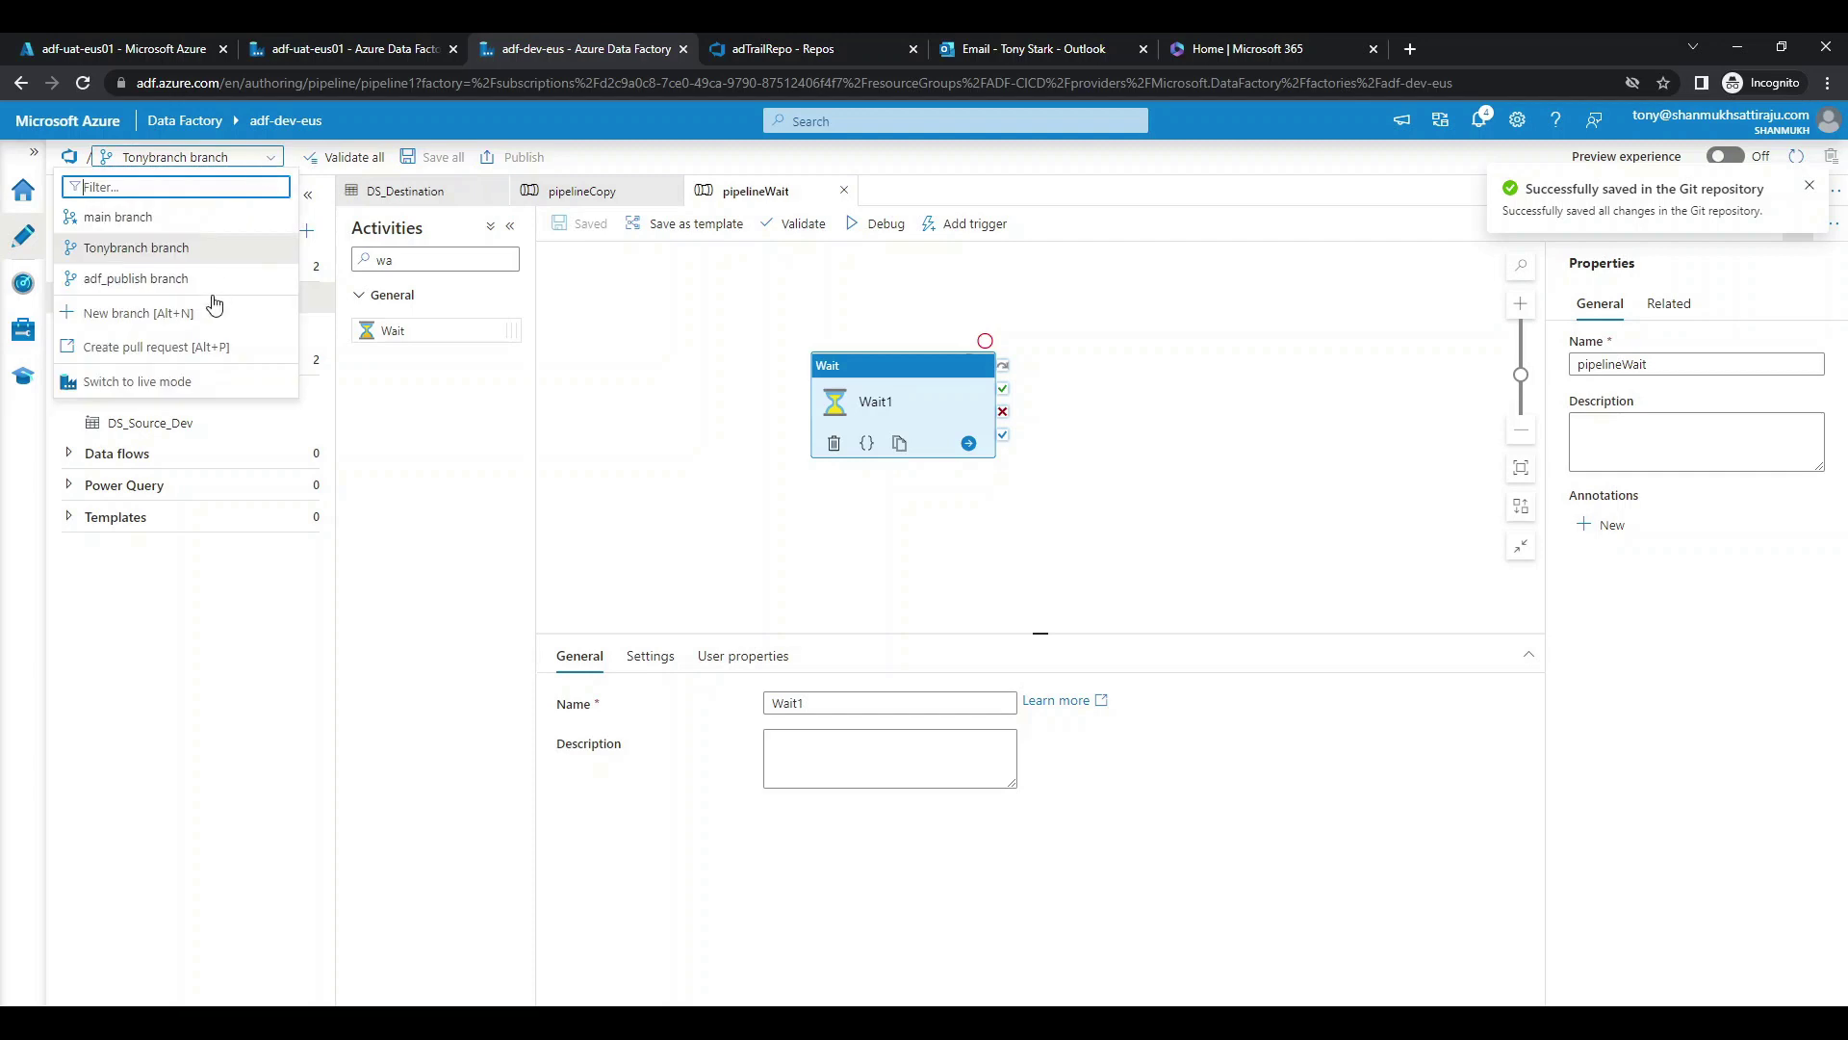
pyautogui.click(187, 354)
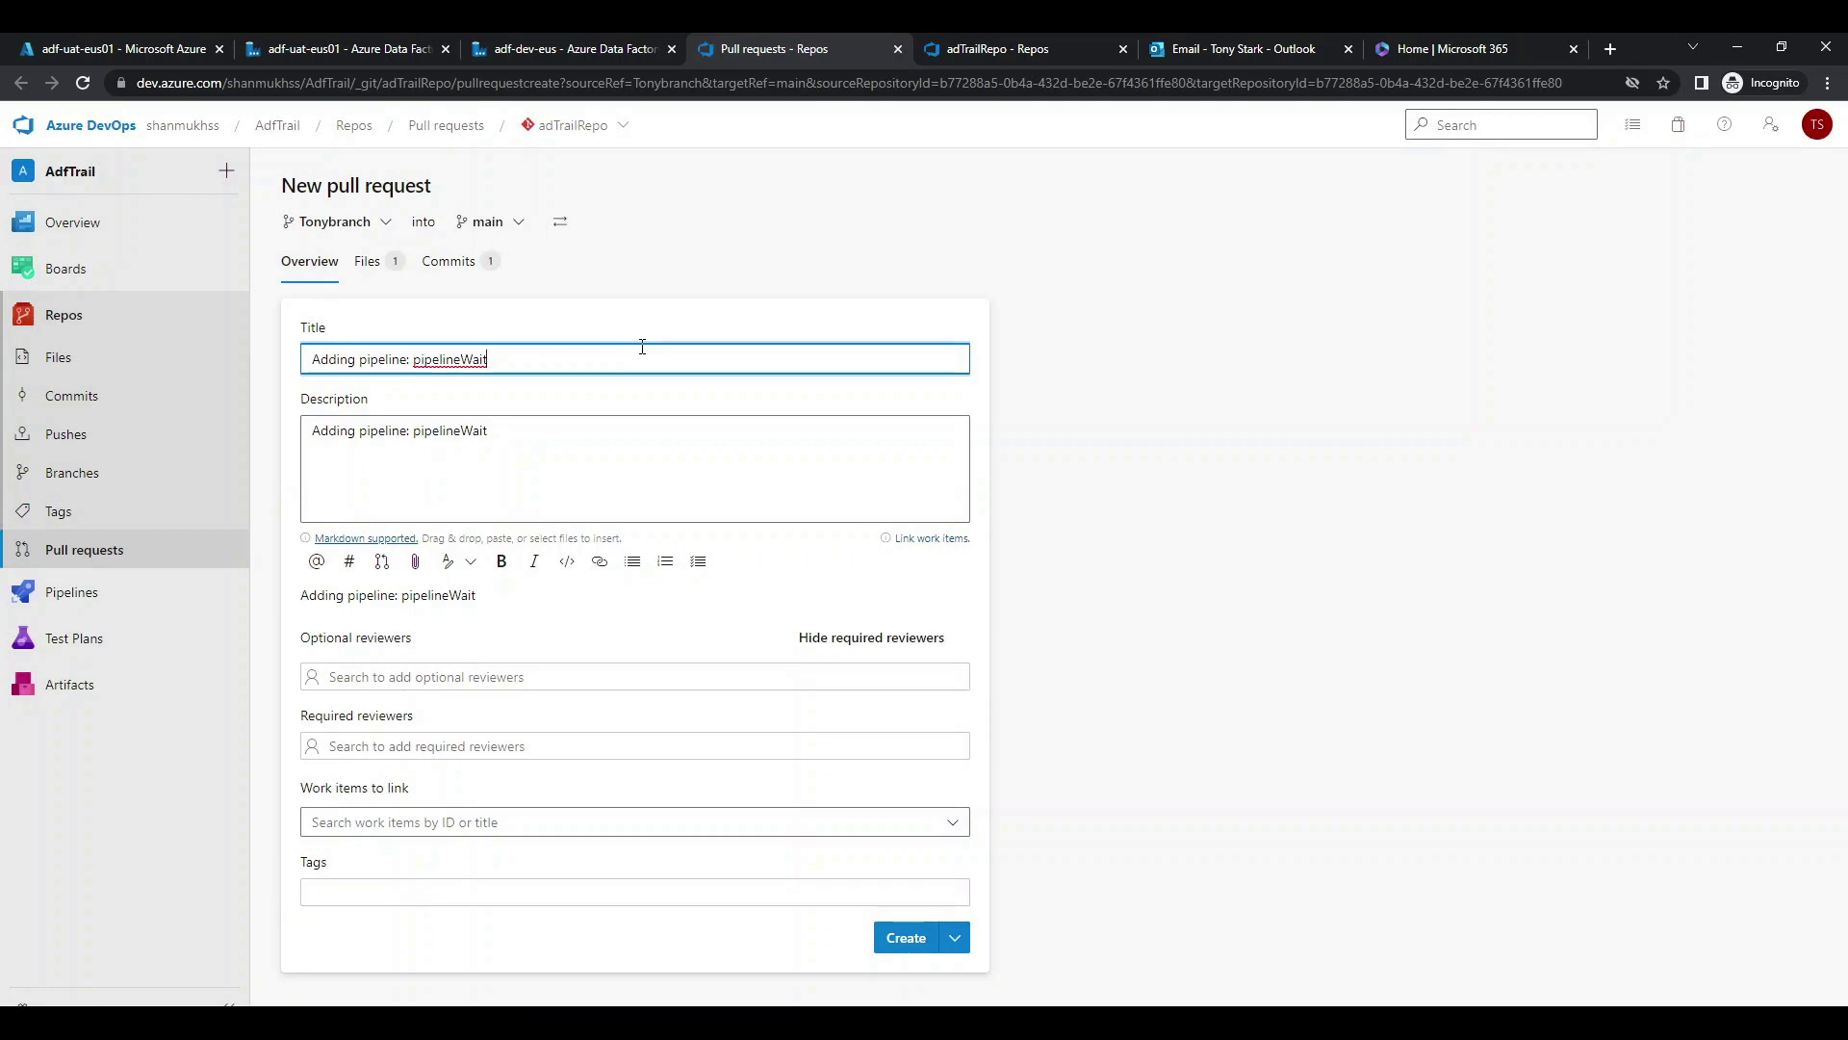
pyautogui.click(498, 743)
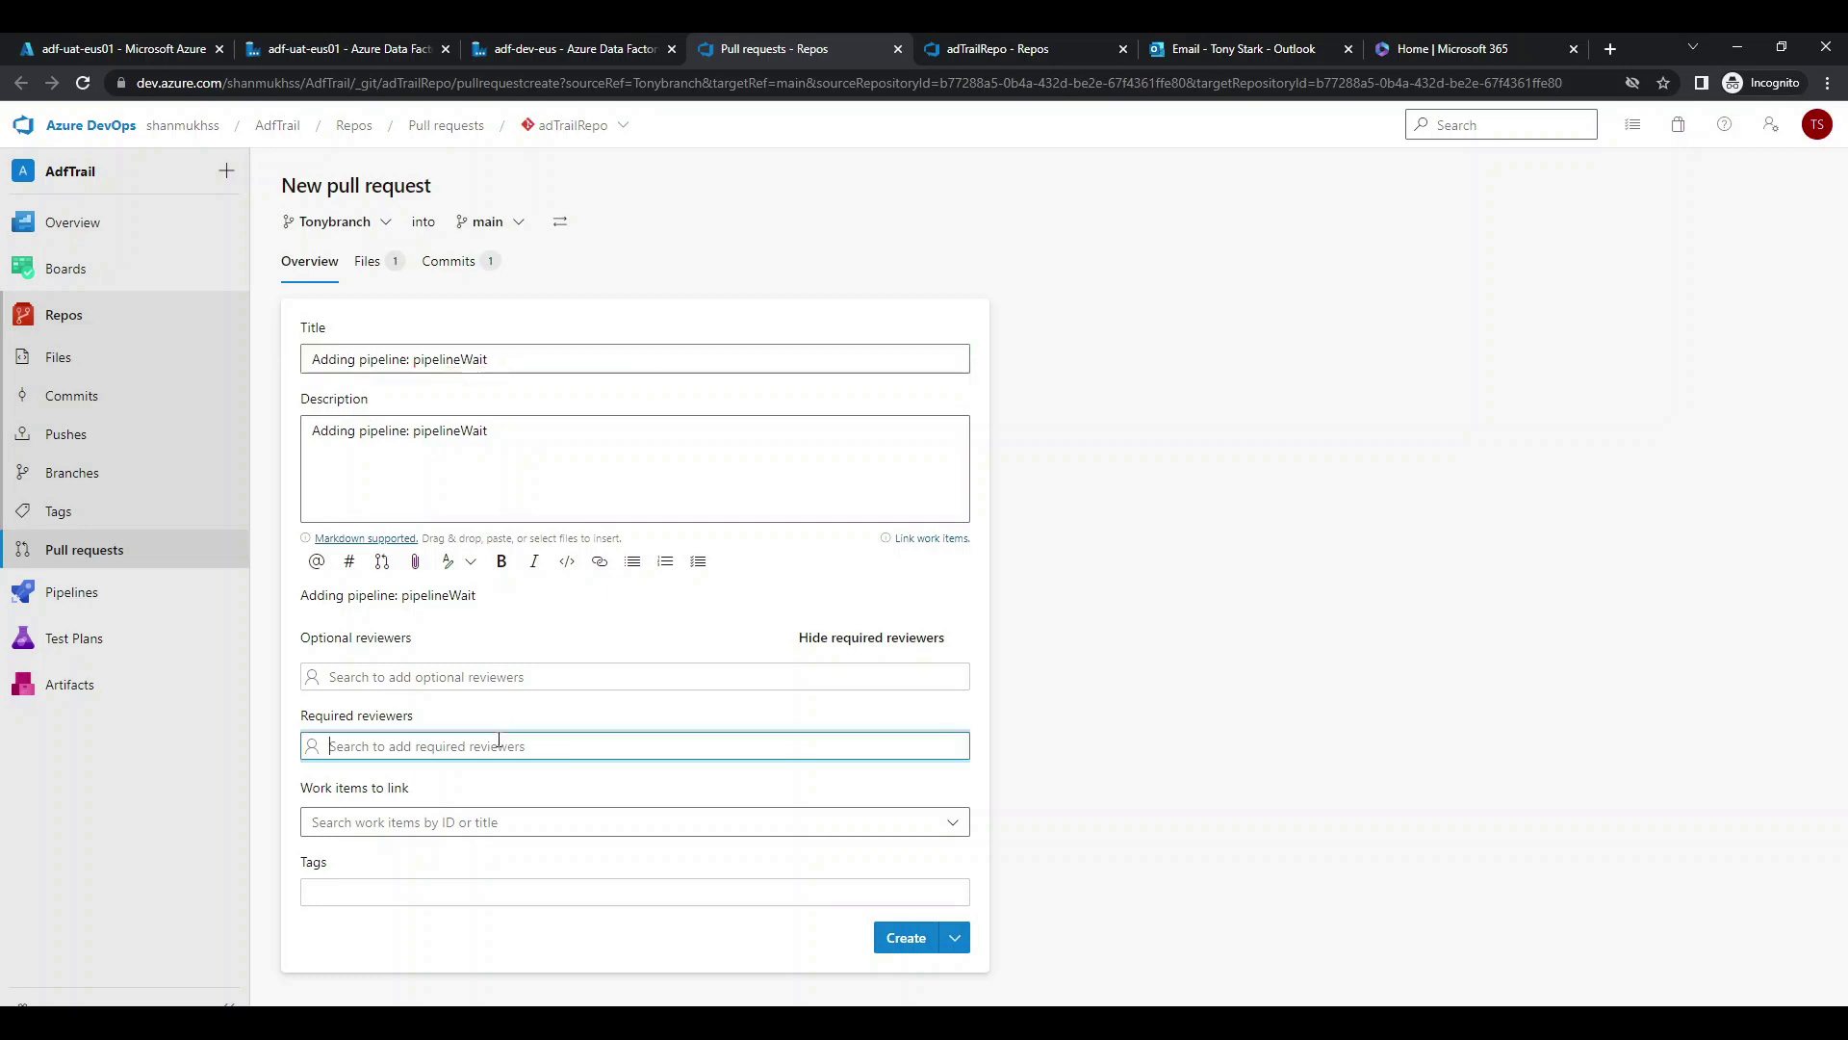
pyautogui.write('shan')
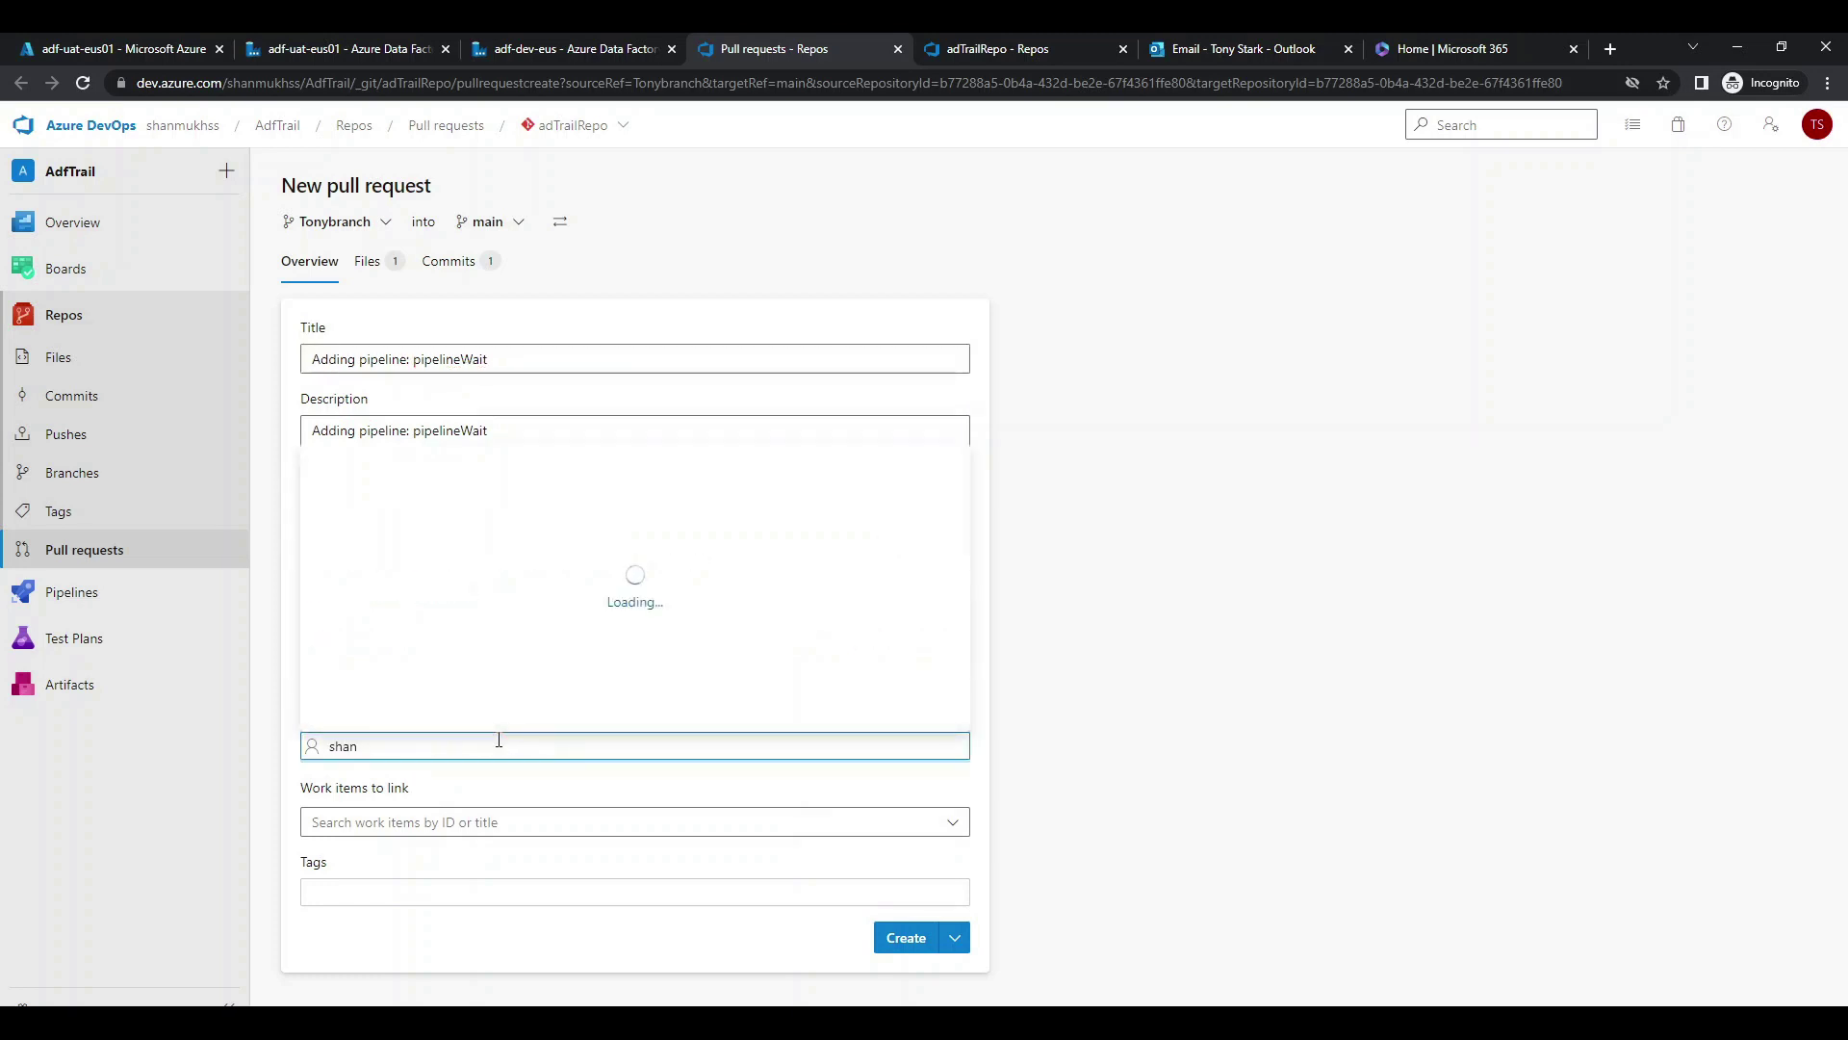
pyautogui.write('muk')
pyautogui.click(404, 701)
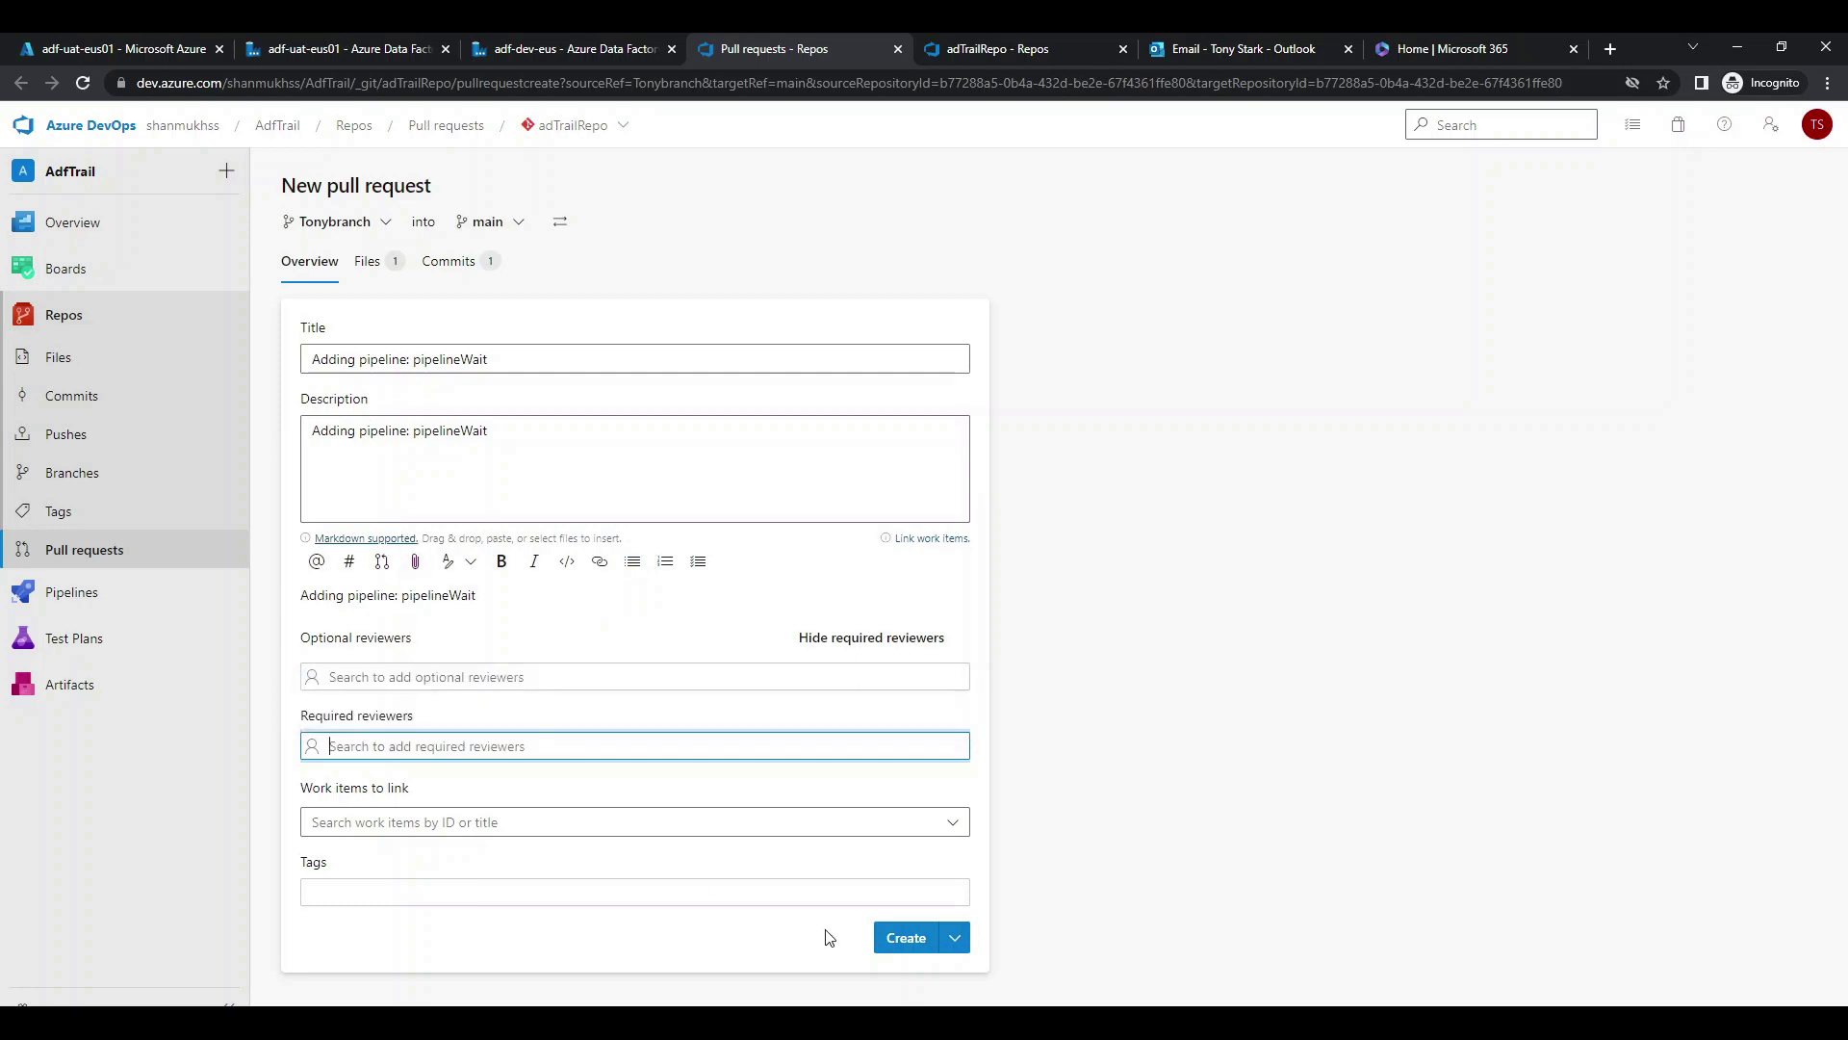
pyautogui.click(916, 924)
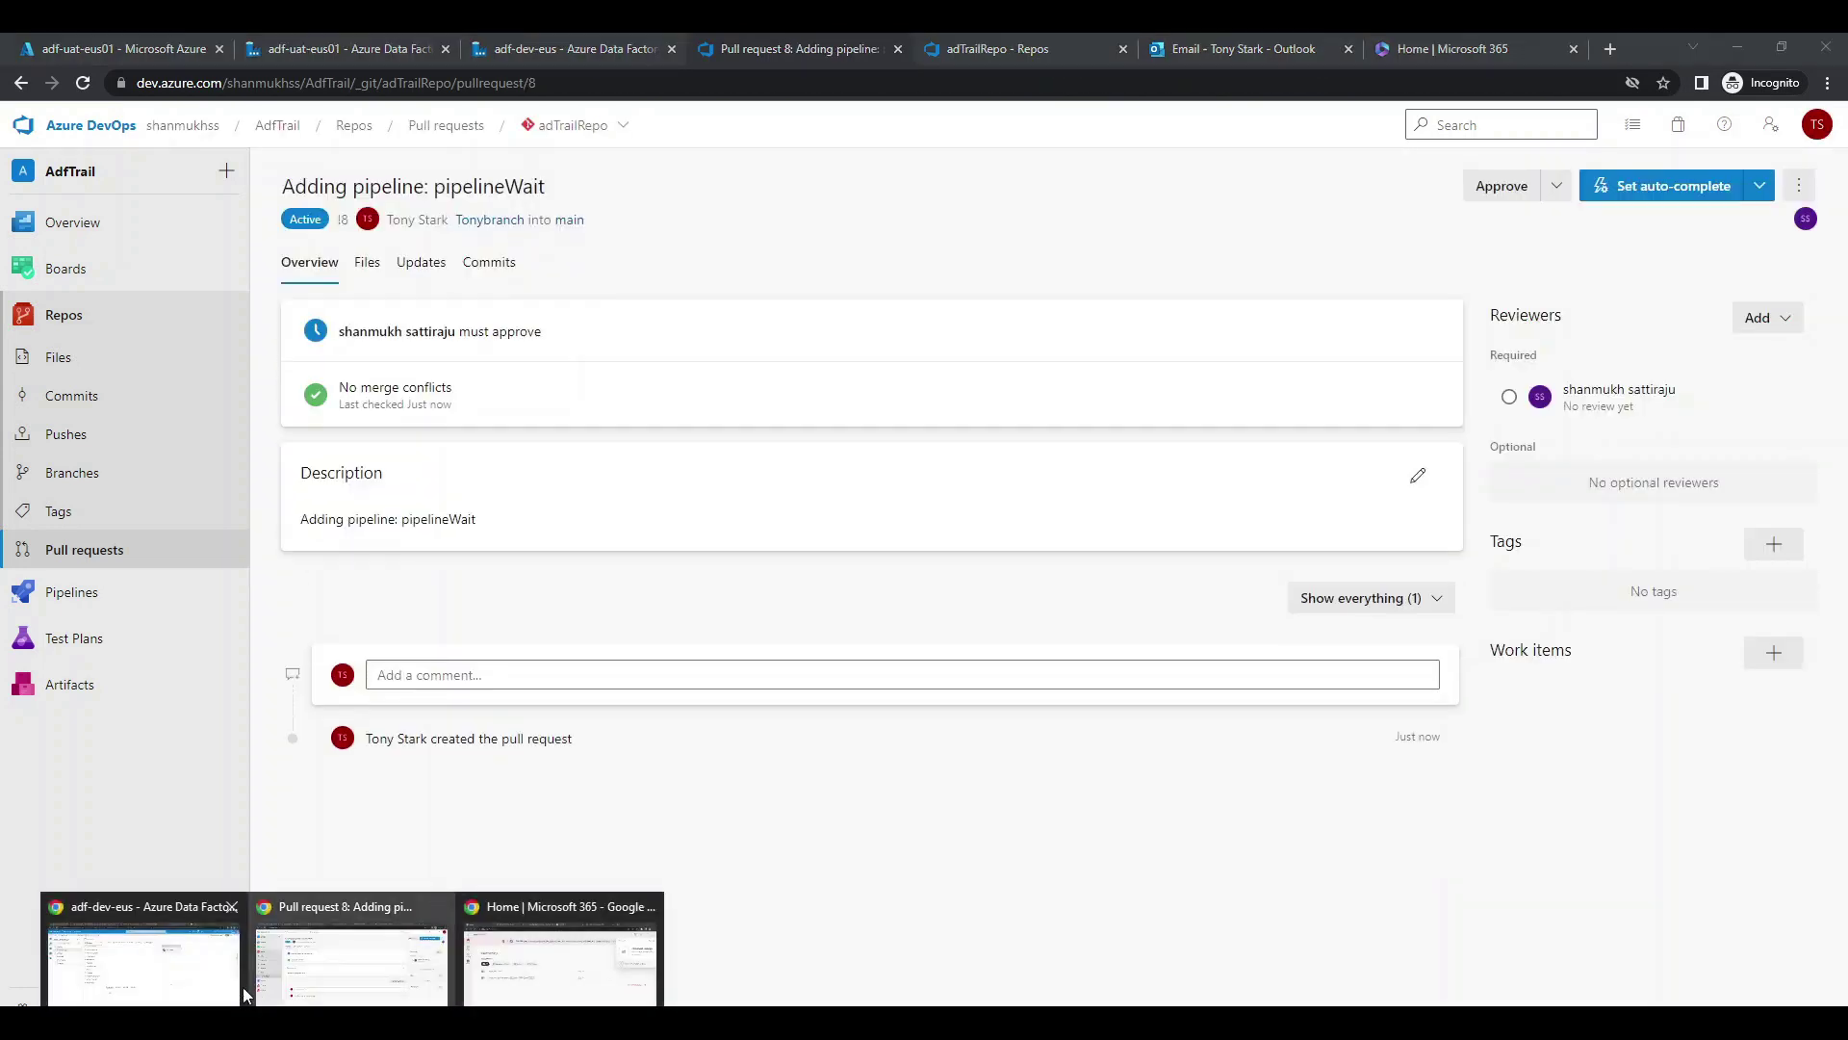
# Switch to the reviewer's browser window and open the pull request "Adding pipeline: pipelineWait" in Azure DevOps.
pyautogui.click(207, 982)
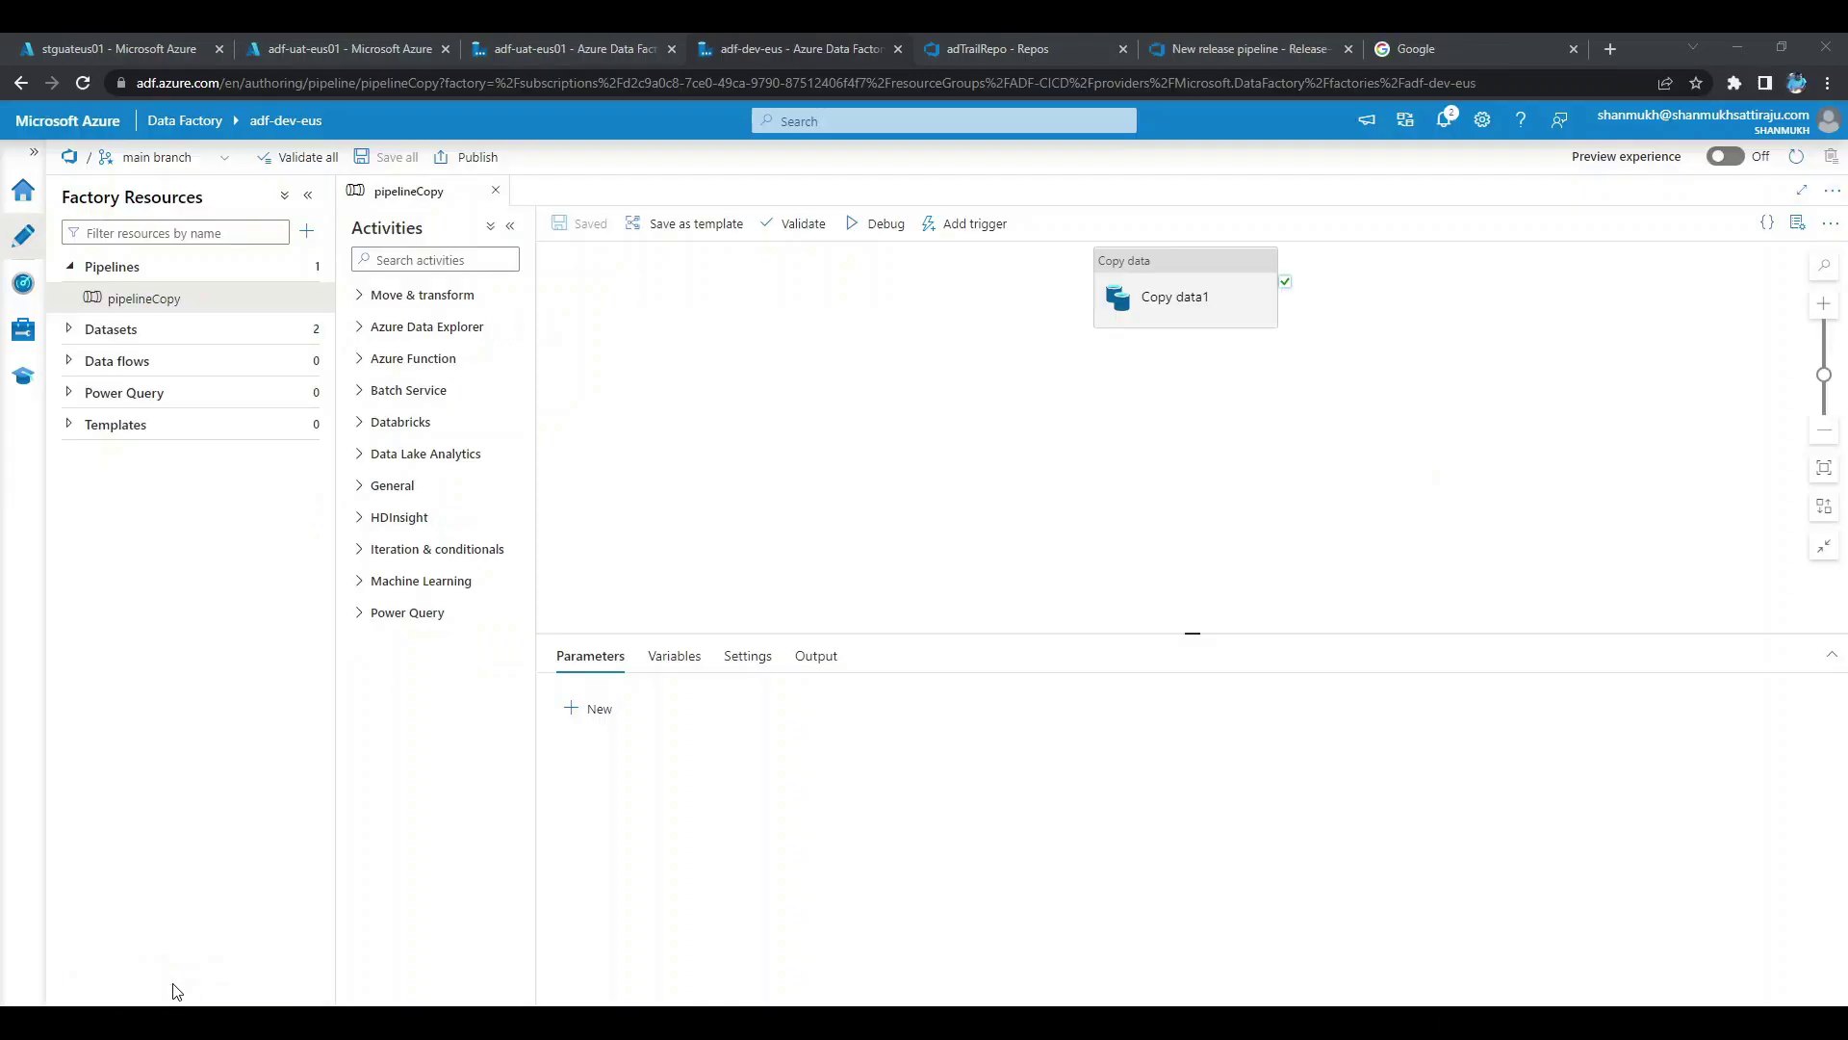
pyautogui.click(1097, 50)
pyautogui.click(1193, 48)
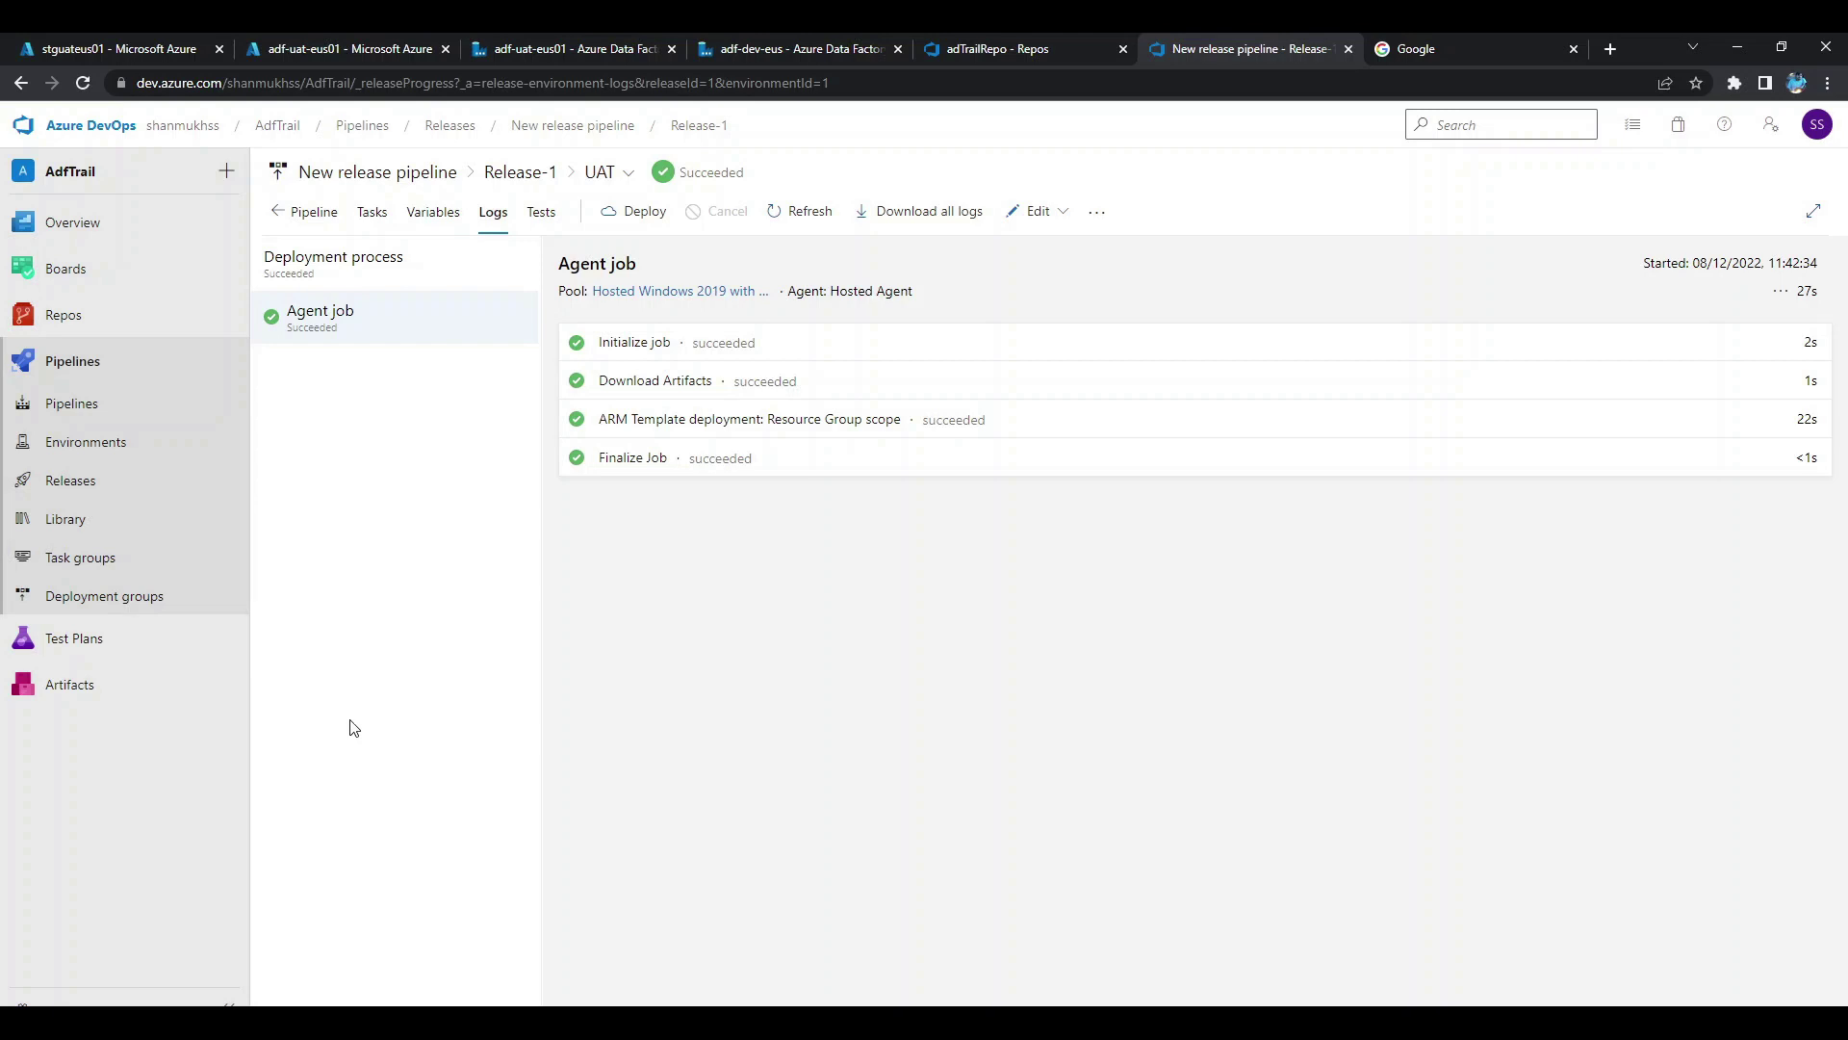
pyautogui.moveTo(68, 318)
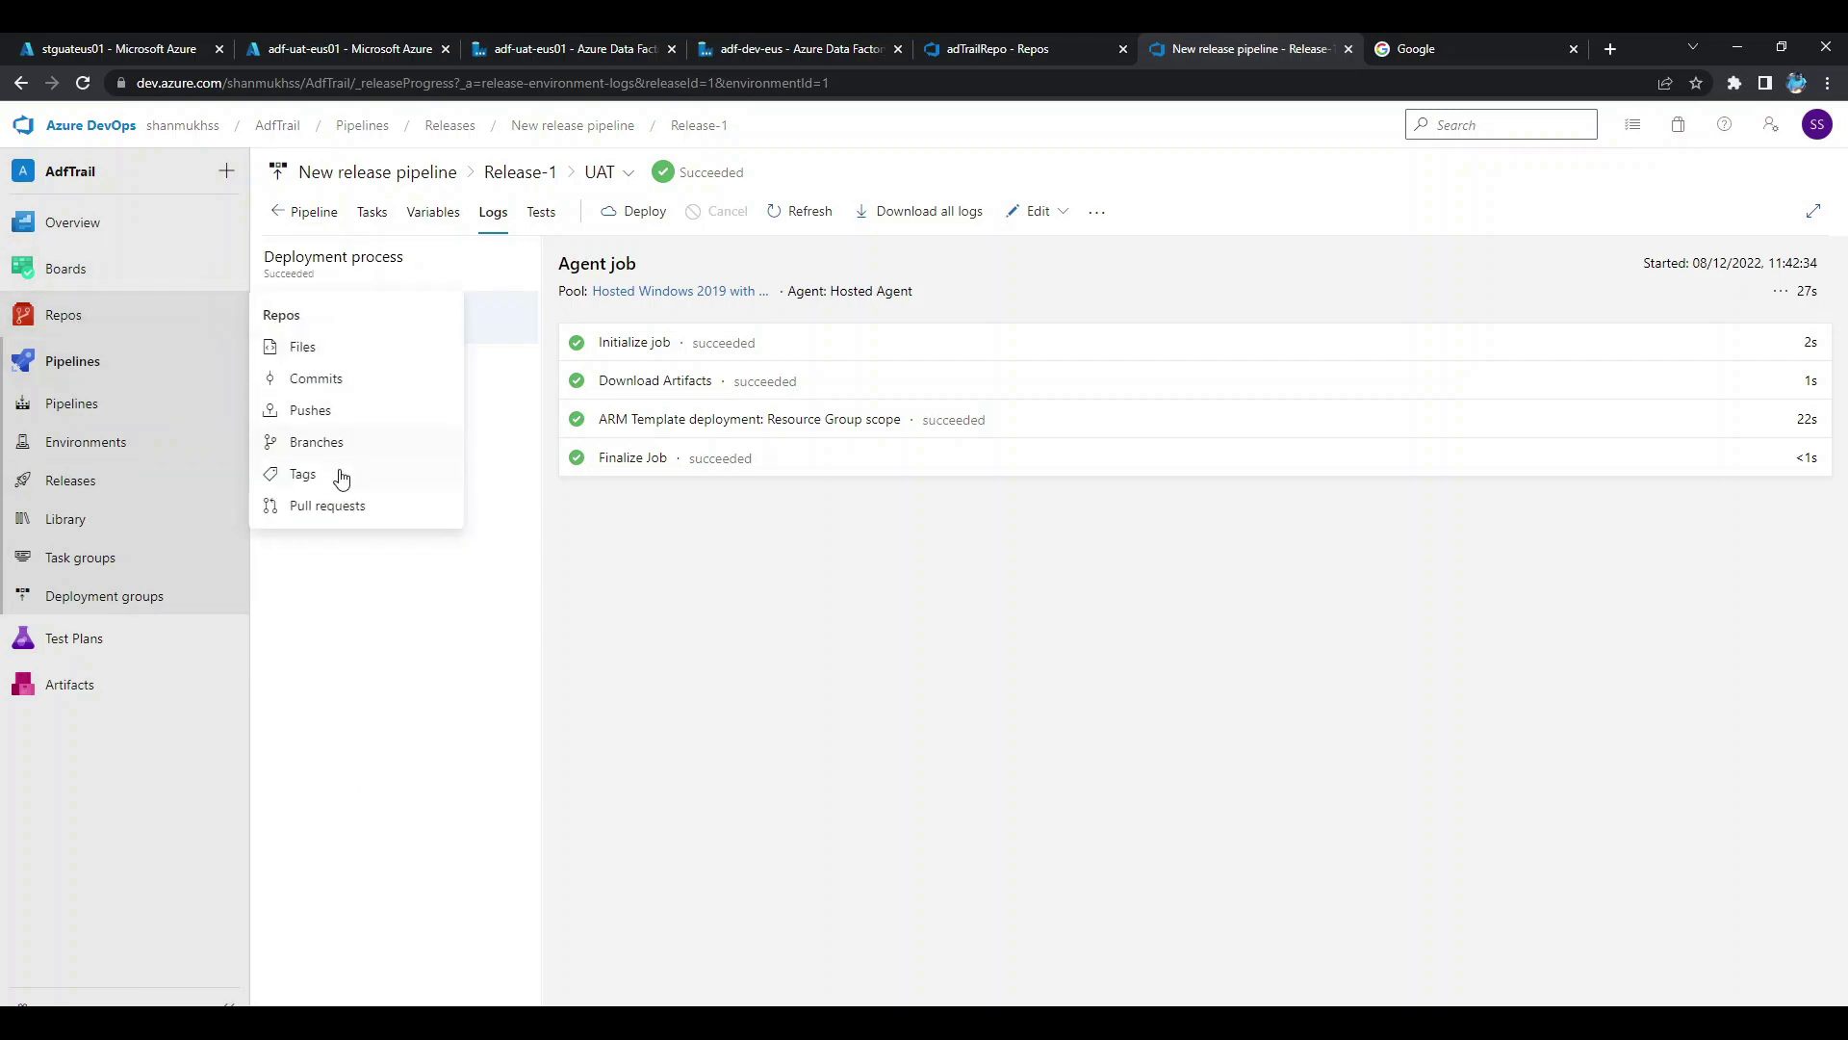
pyautogui.click(335, 516)
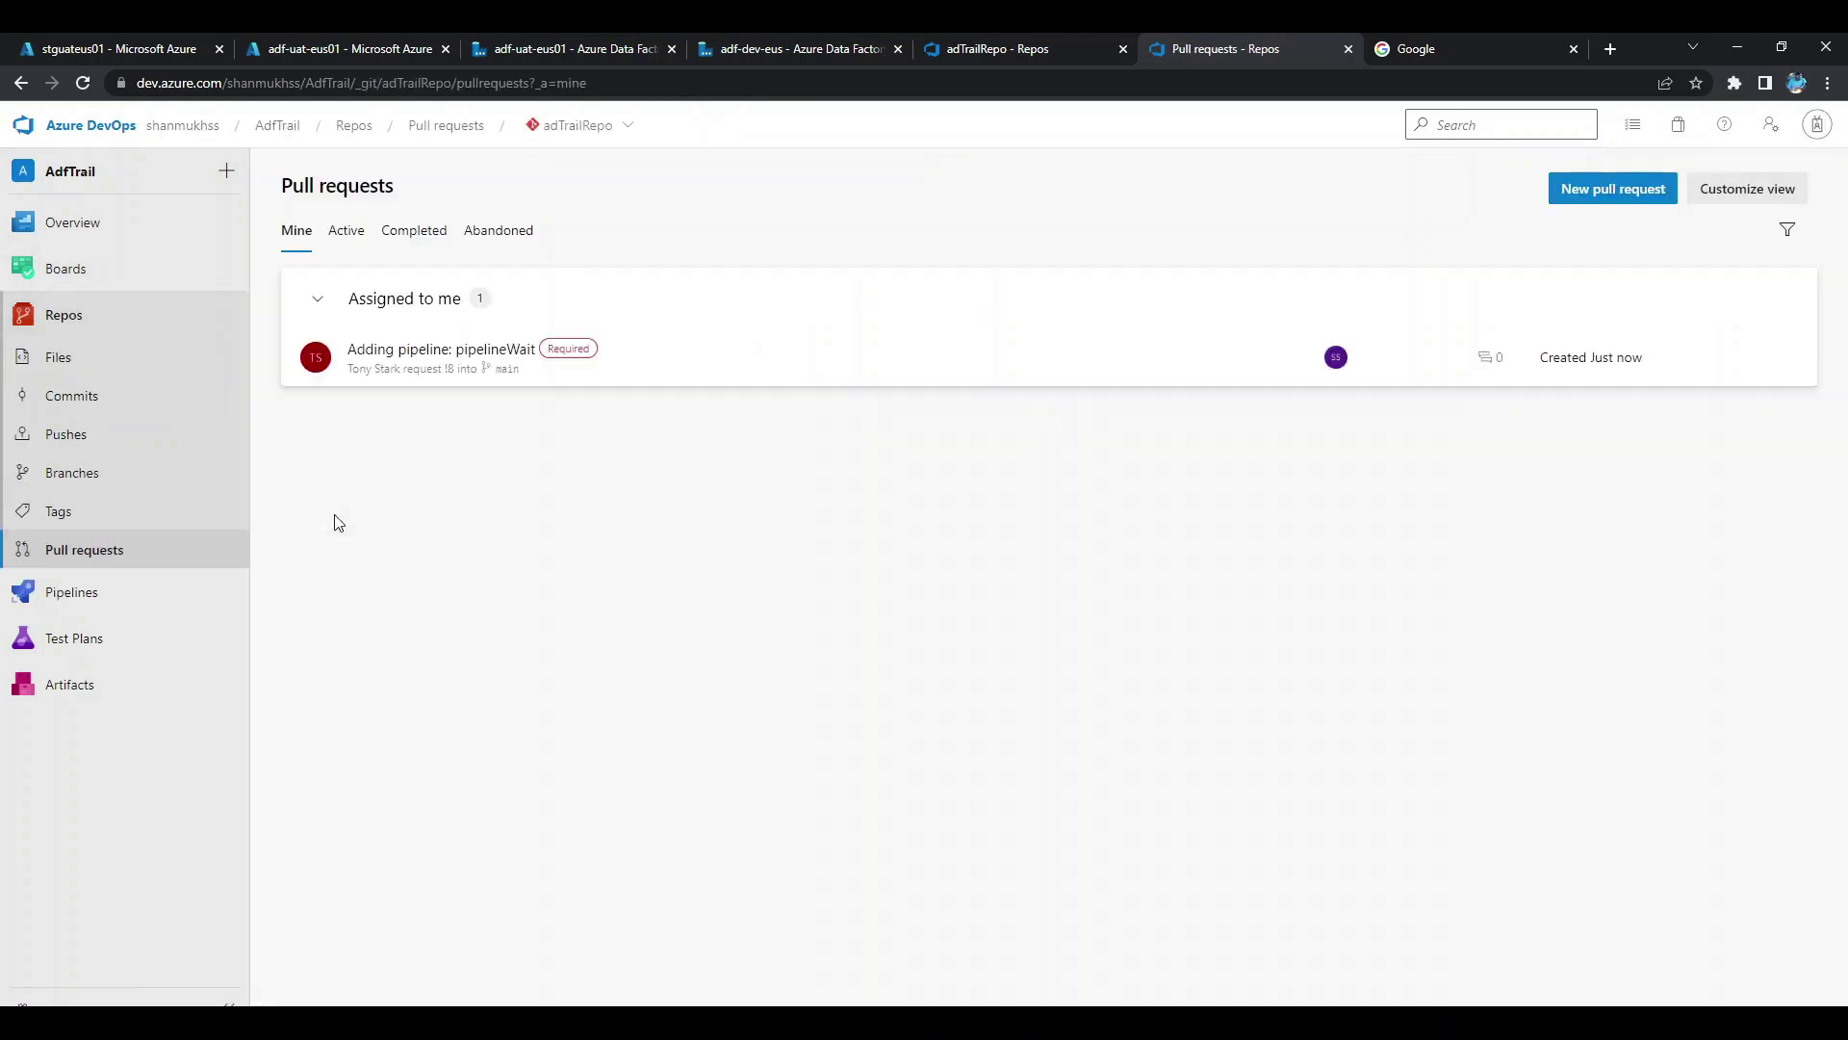
pyautogui.click(433, 371)
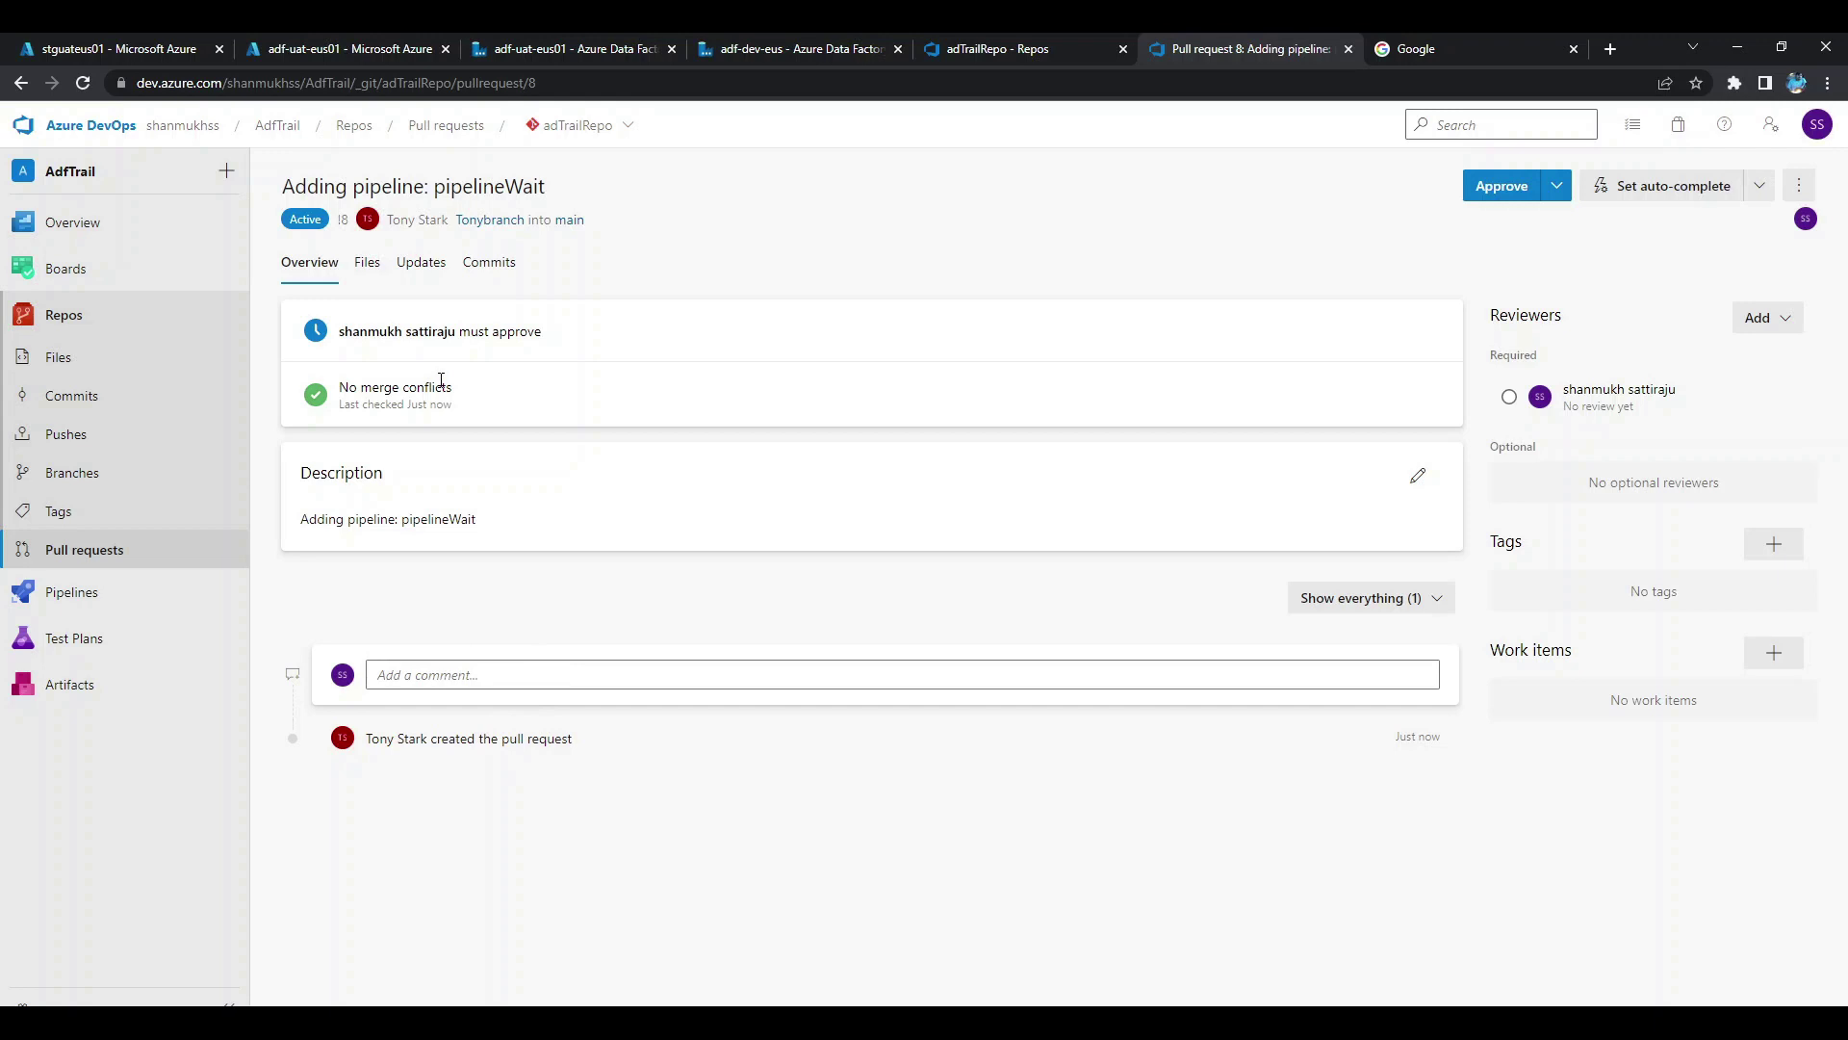
# Approve the pull request and complete its merge into main with the Merge (no fast forward) type.
pyautogui.click(1475, 190)
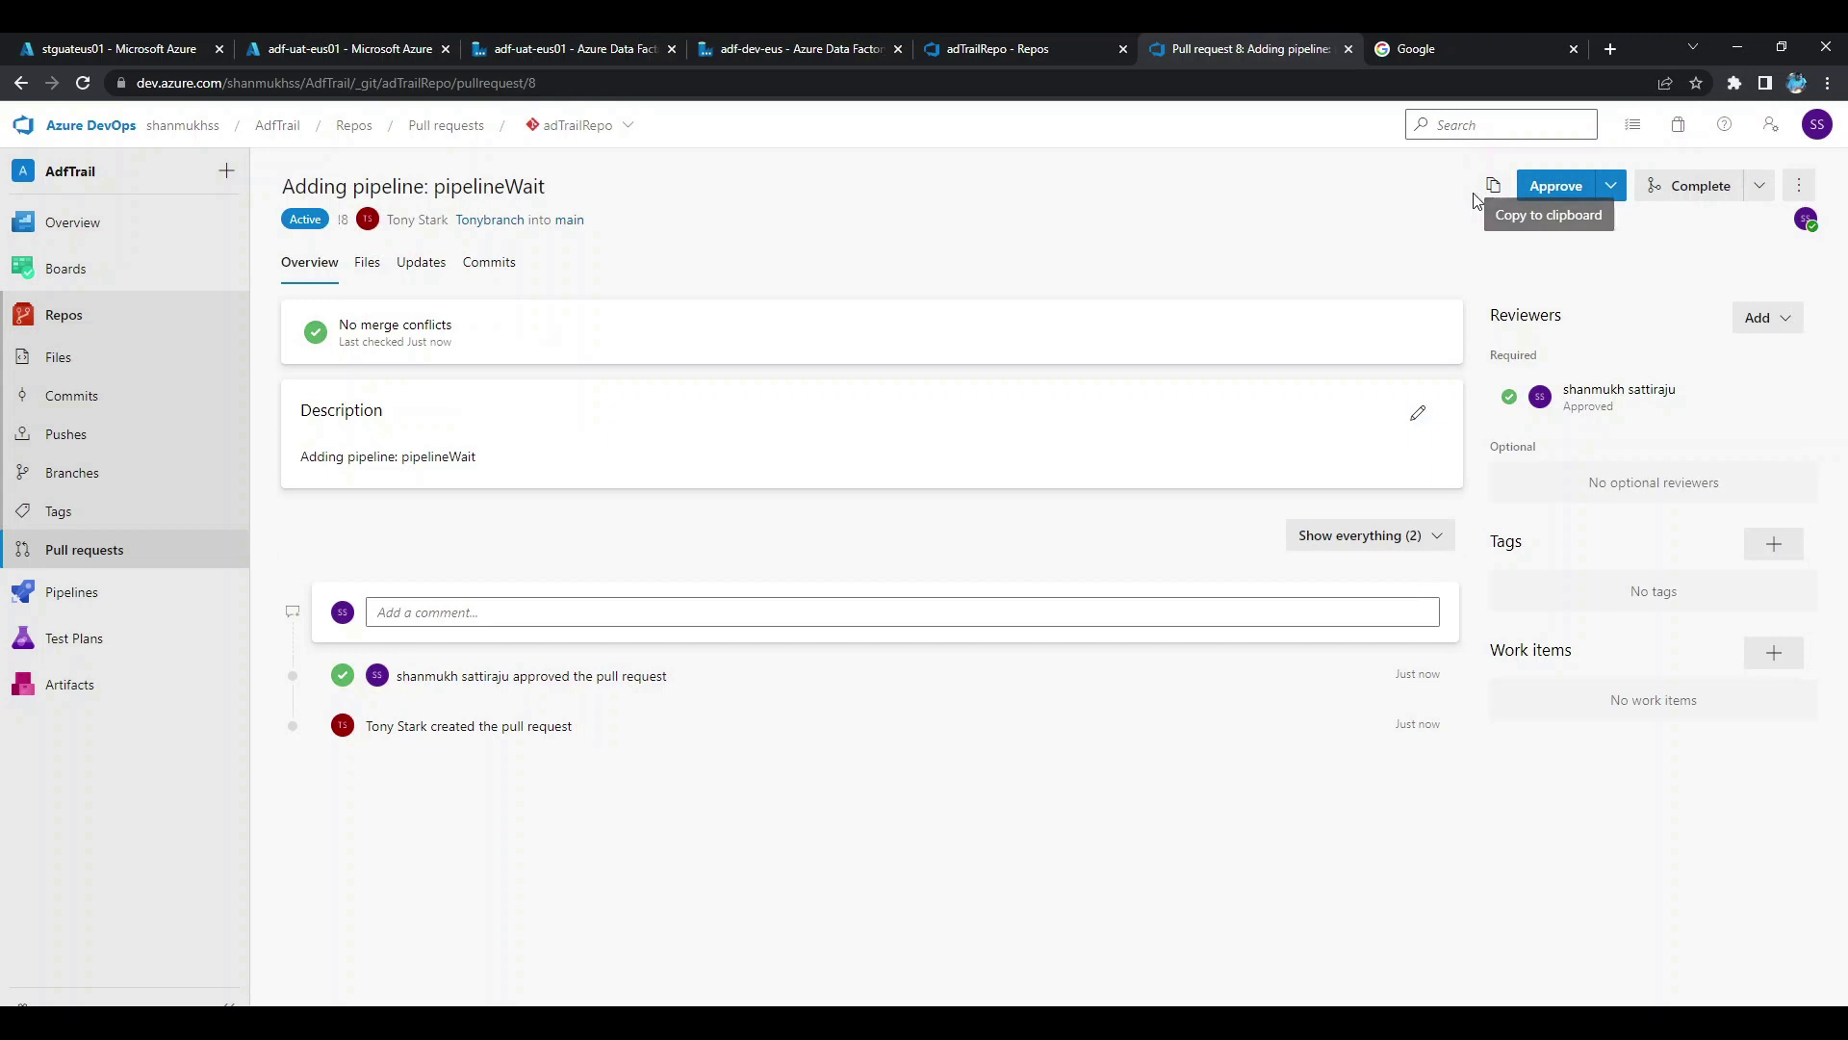
pyautogui.click(1700, 185)
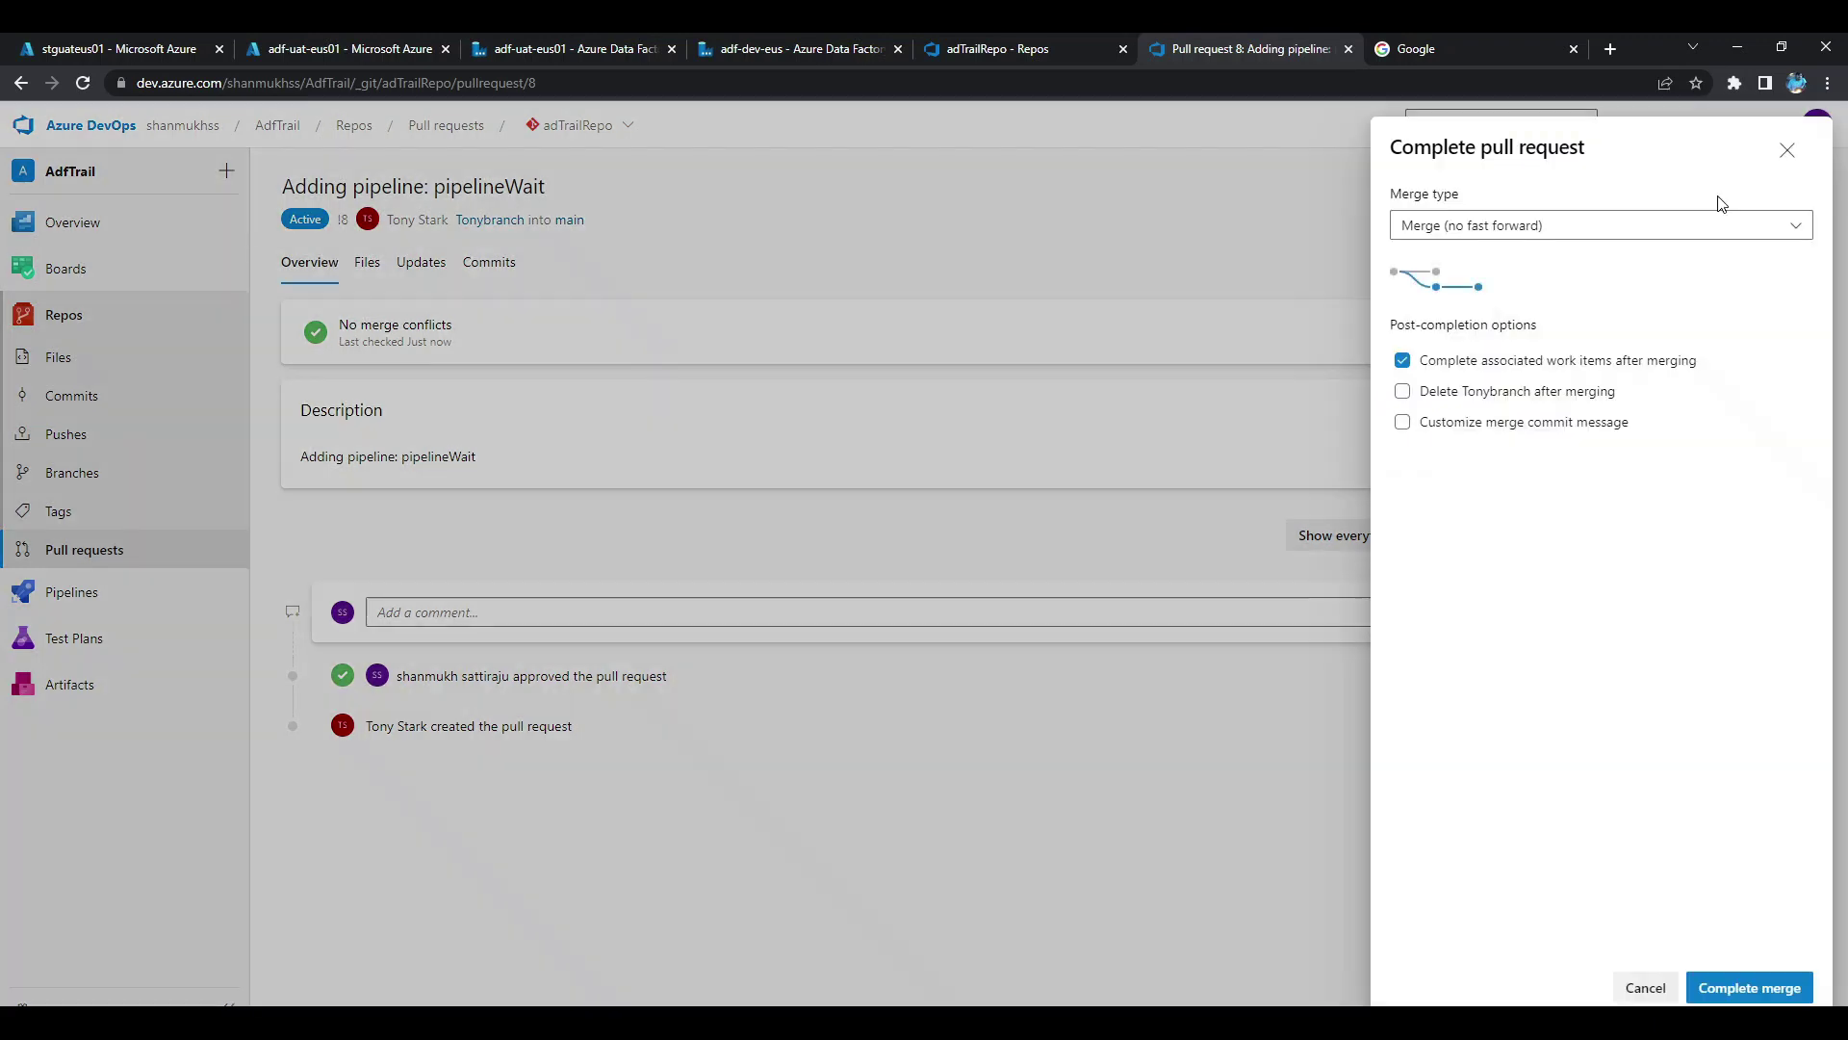
pyautogui.click(1749, 988)
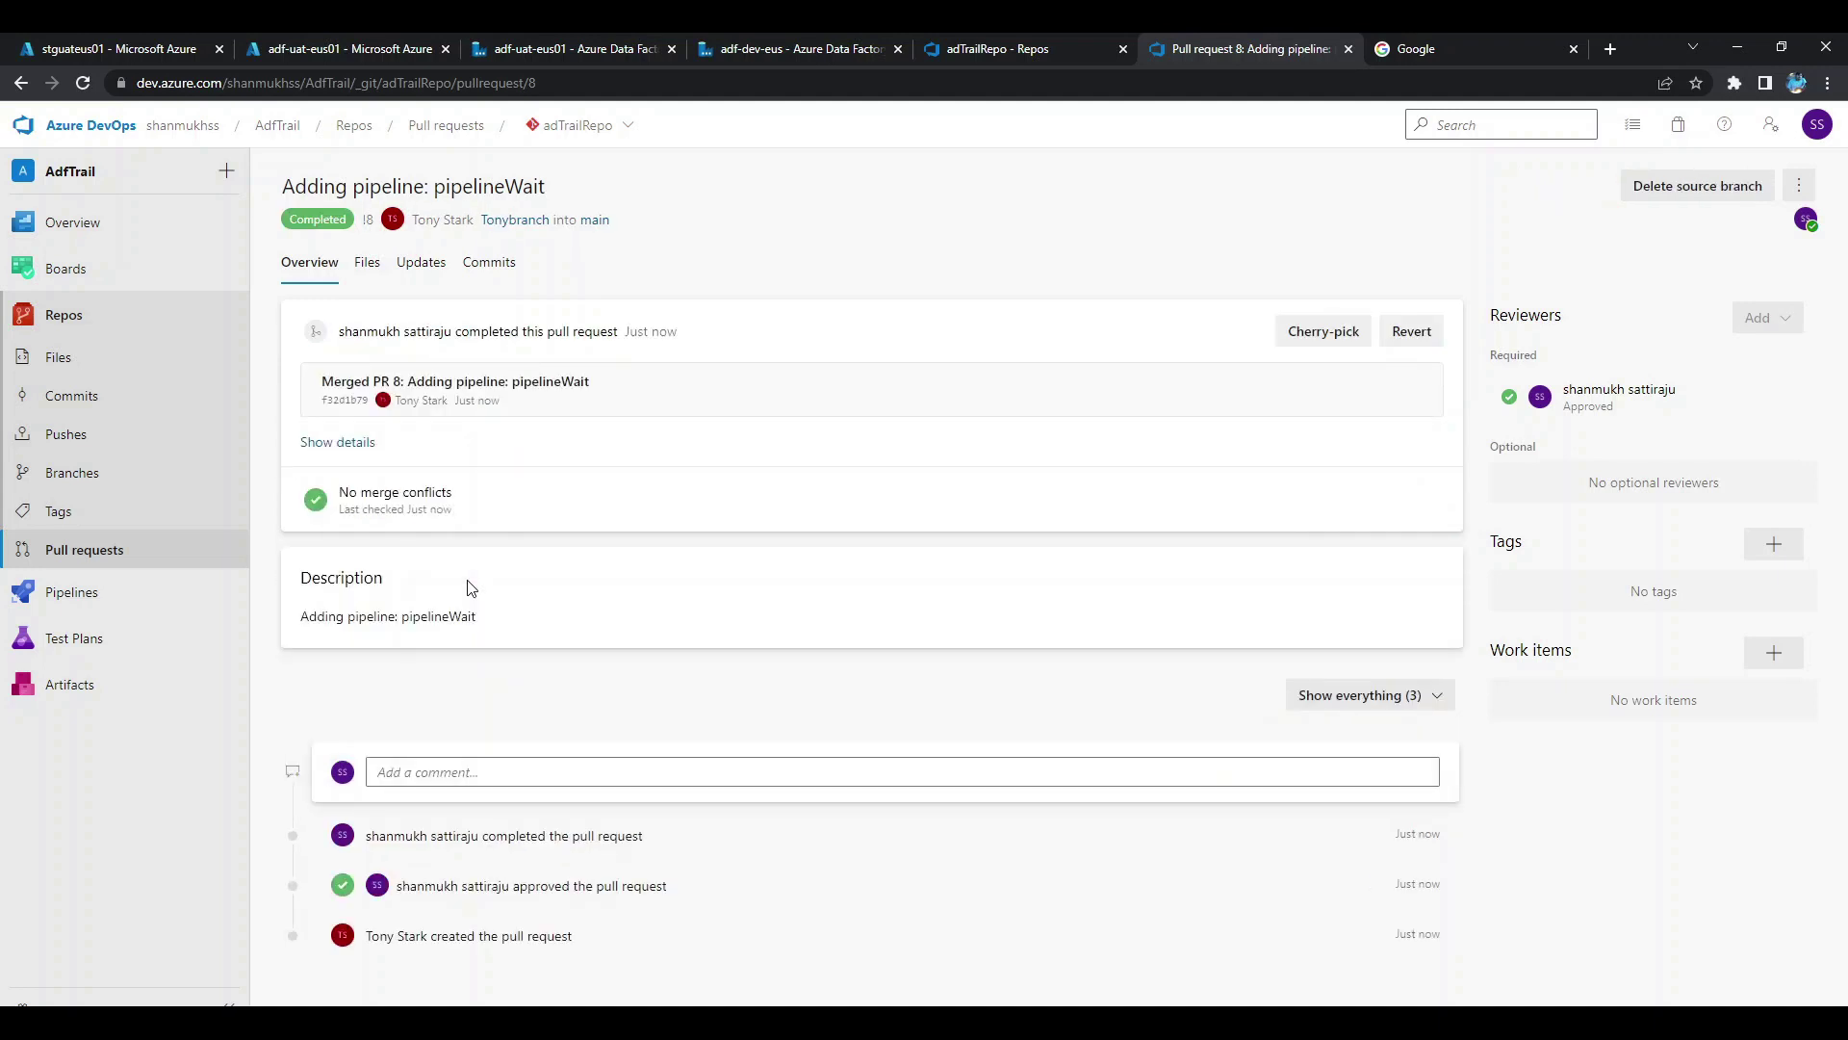
# Return to adf-dev-eus in the incognito window and switch its branch to main to check for pipelineWait.
pyautogui.click(392, 978)
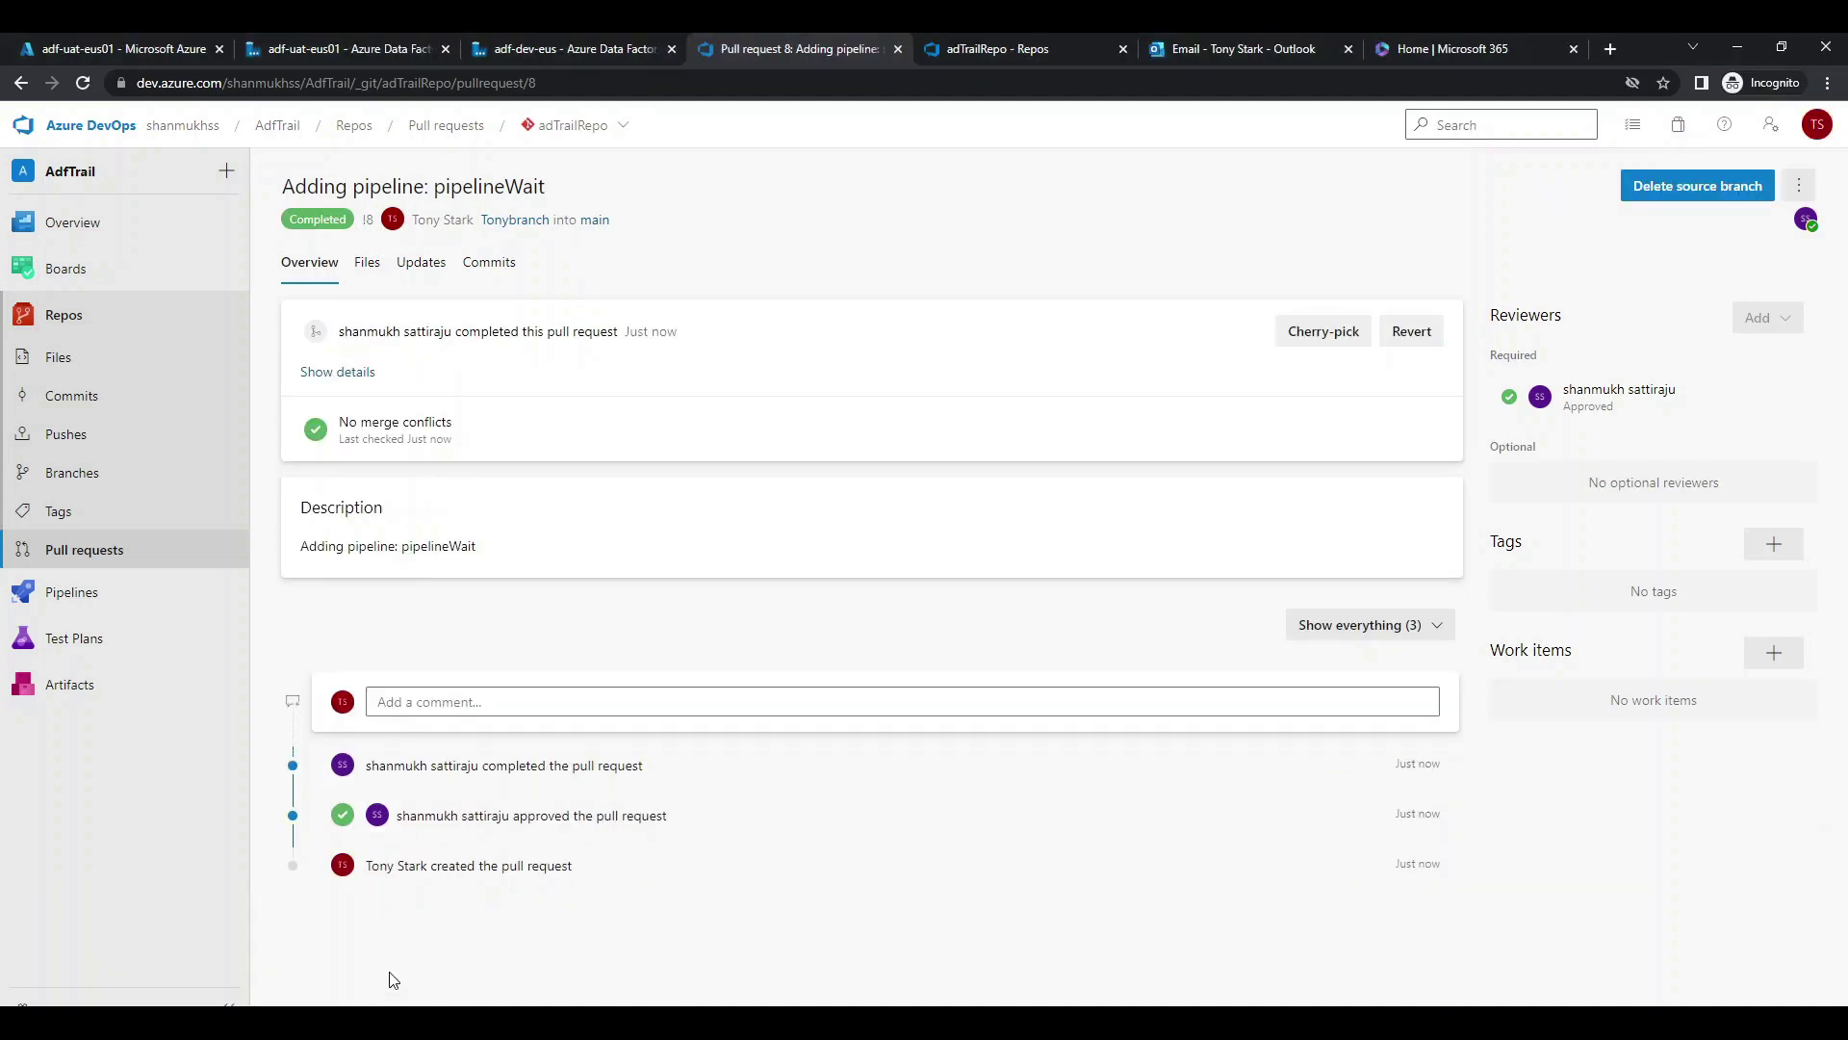
pyautogui.click(576, 54)
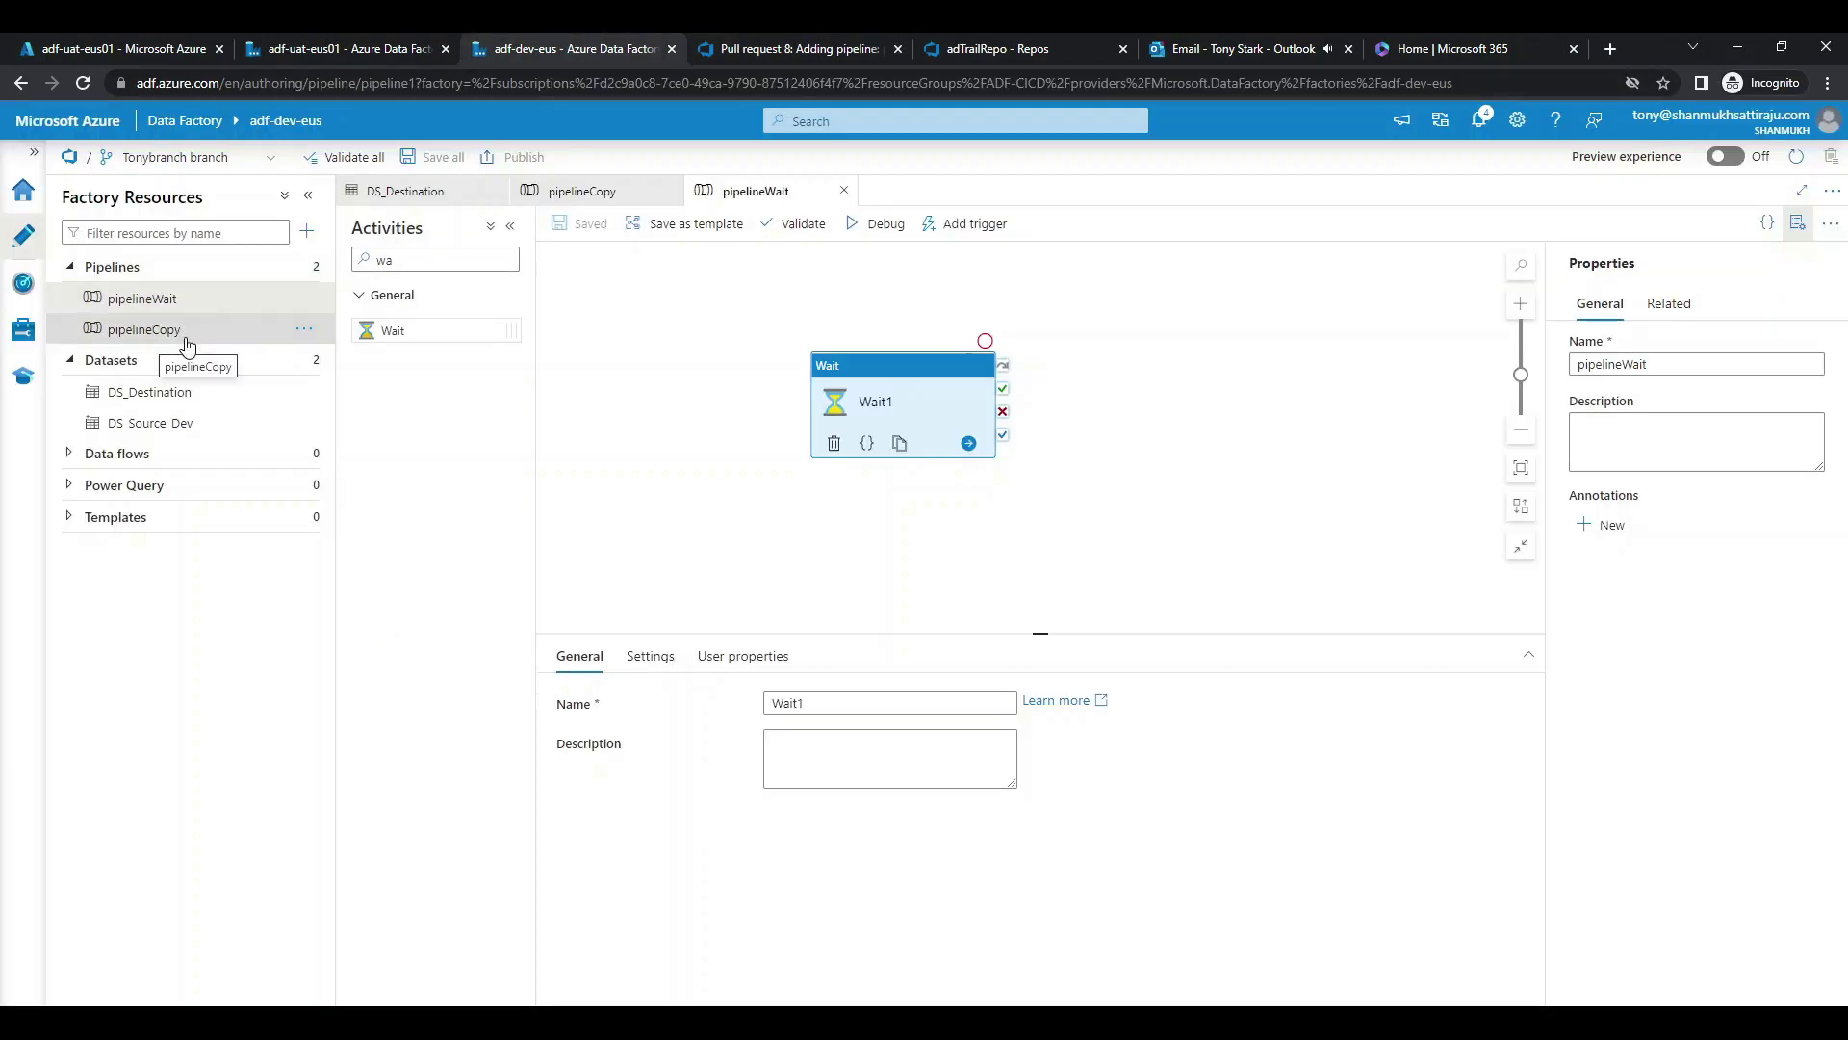
pyautogui.click(195, 158)
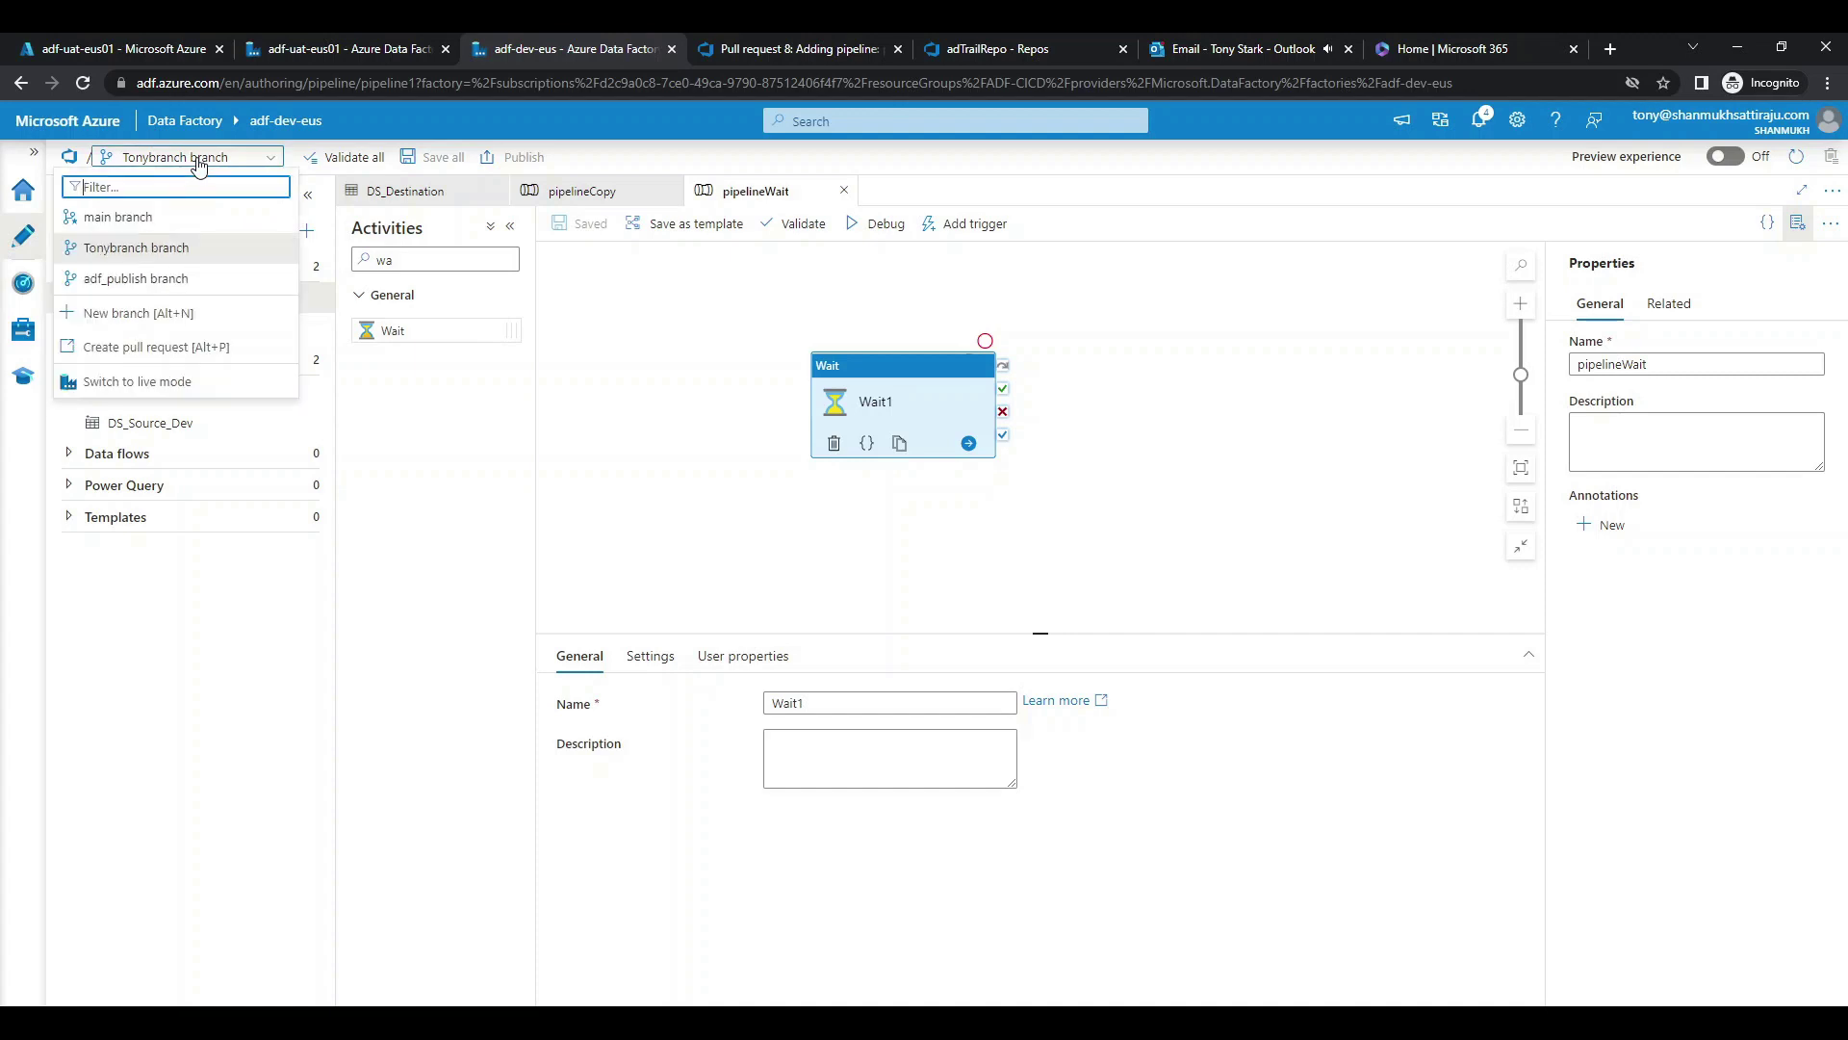
pyautogui.click(181, 217)
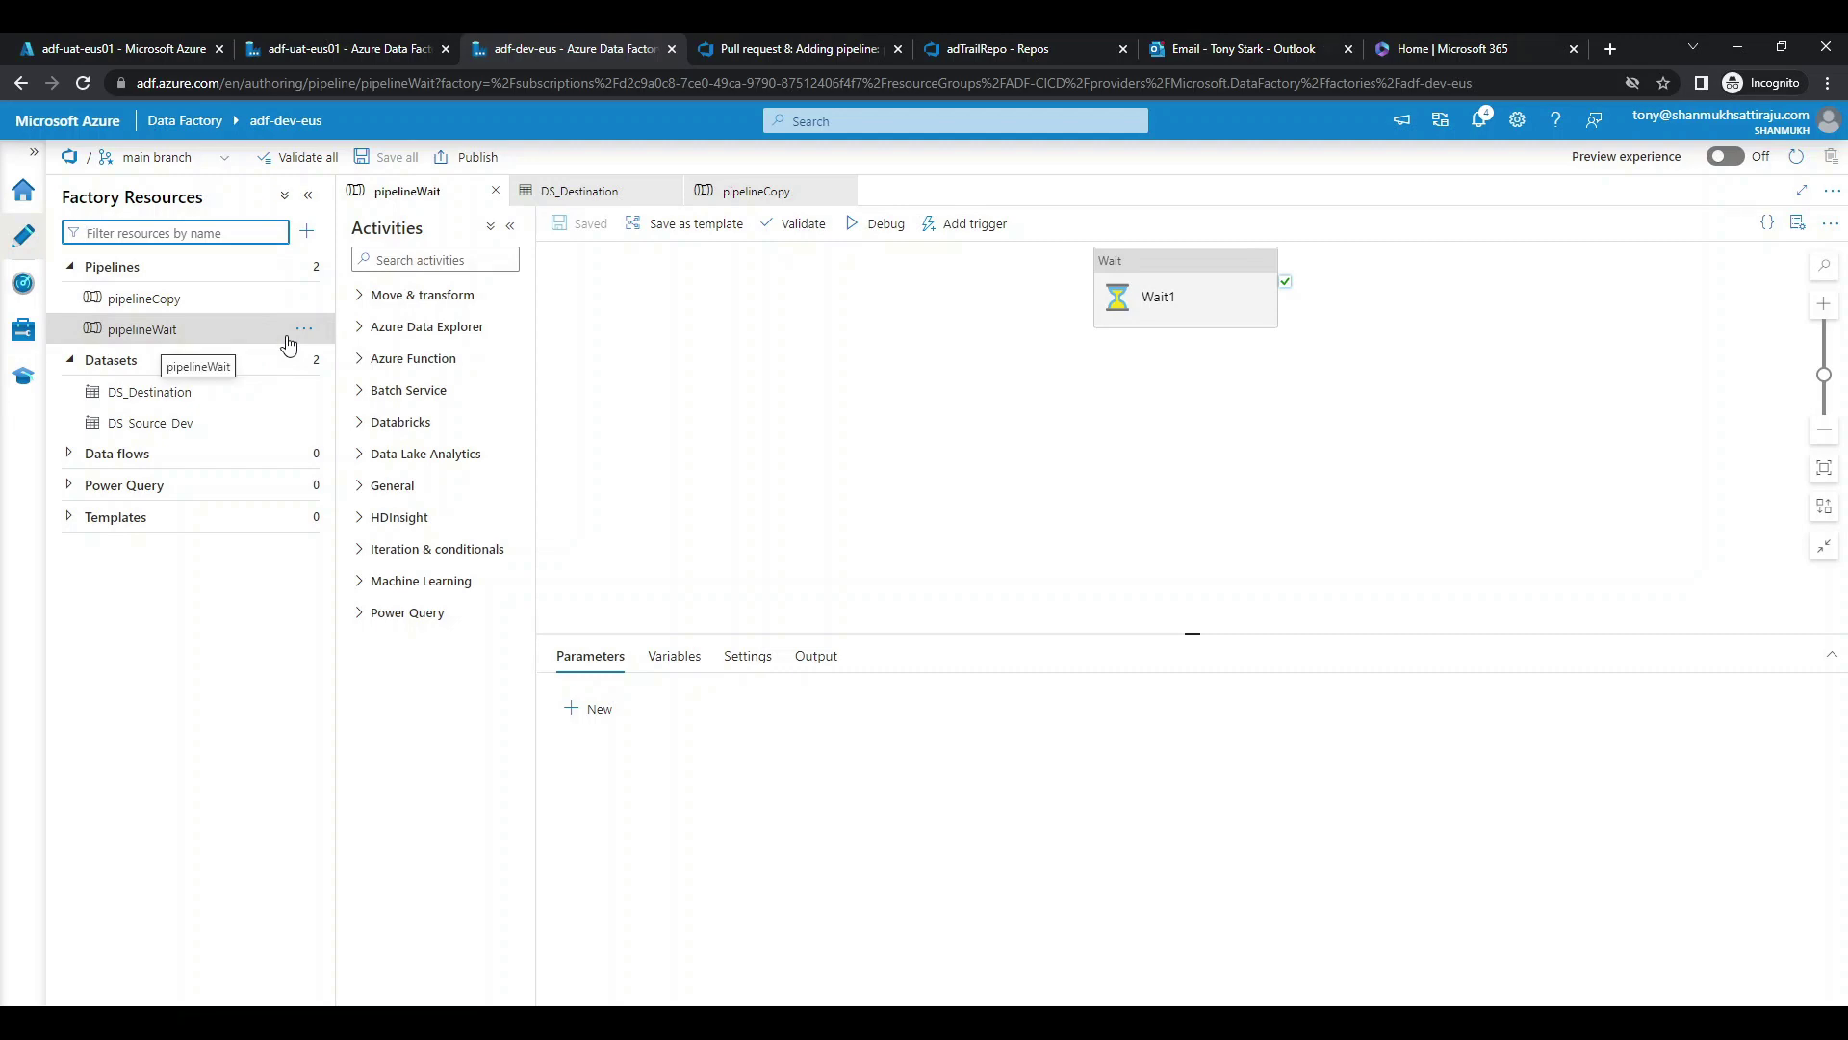
# Read the Azure DevOps notification emails in Outlook about the pipelineWait pull request's approval and completion.
pyautogui.click(1251, 54)
pyautogui.click(380, 373)
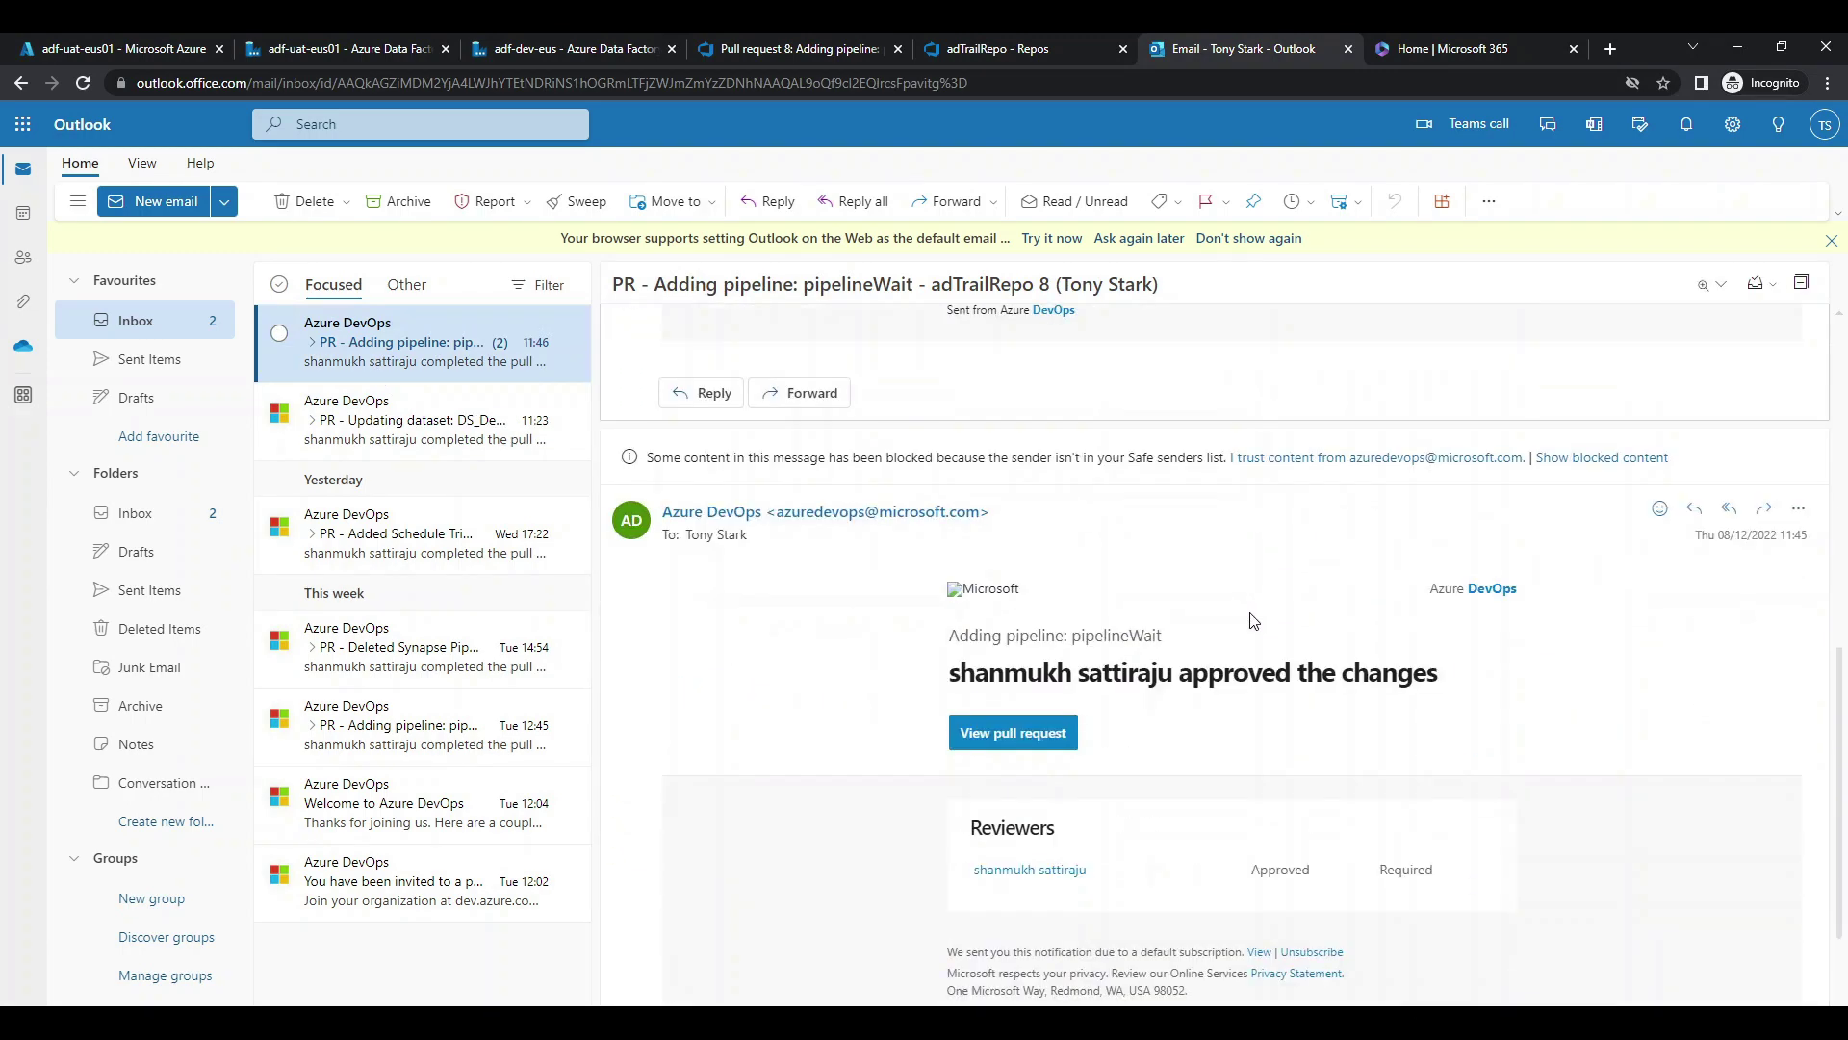
pyautogui.moveTo(1181, 499); pyautogui.dragTo(1578, 549)
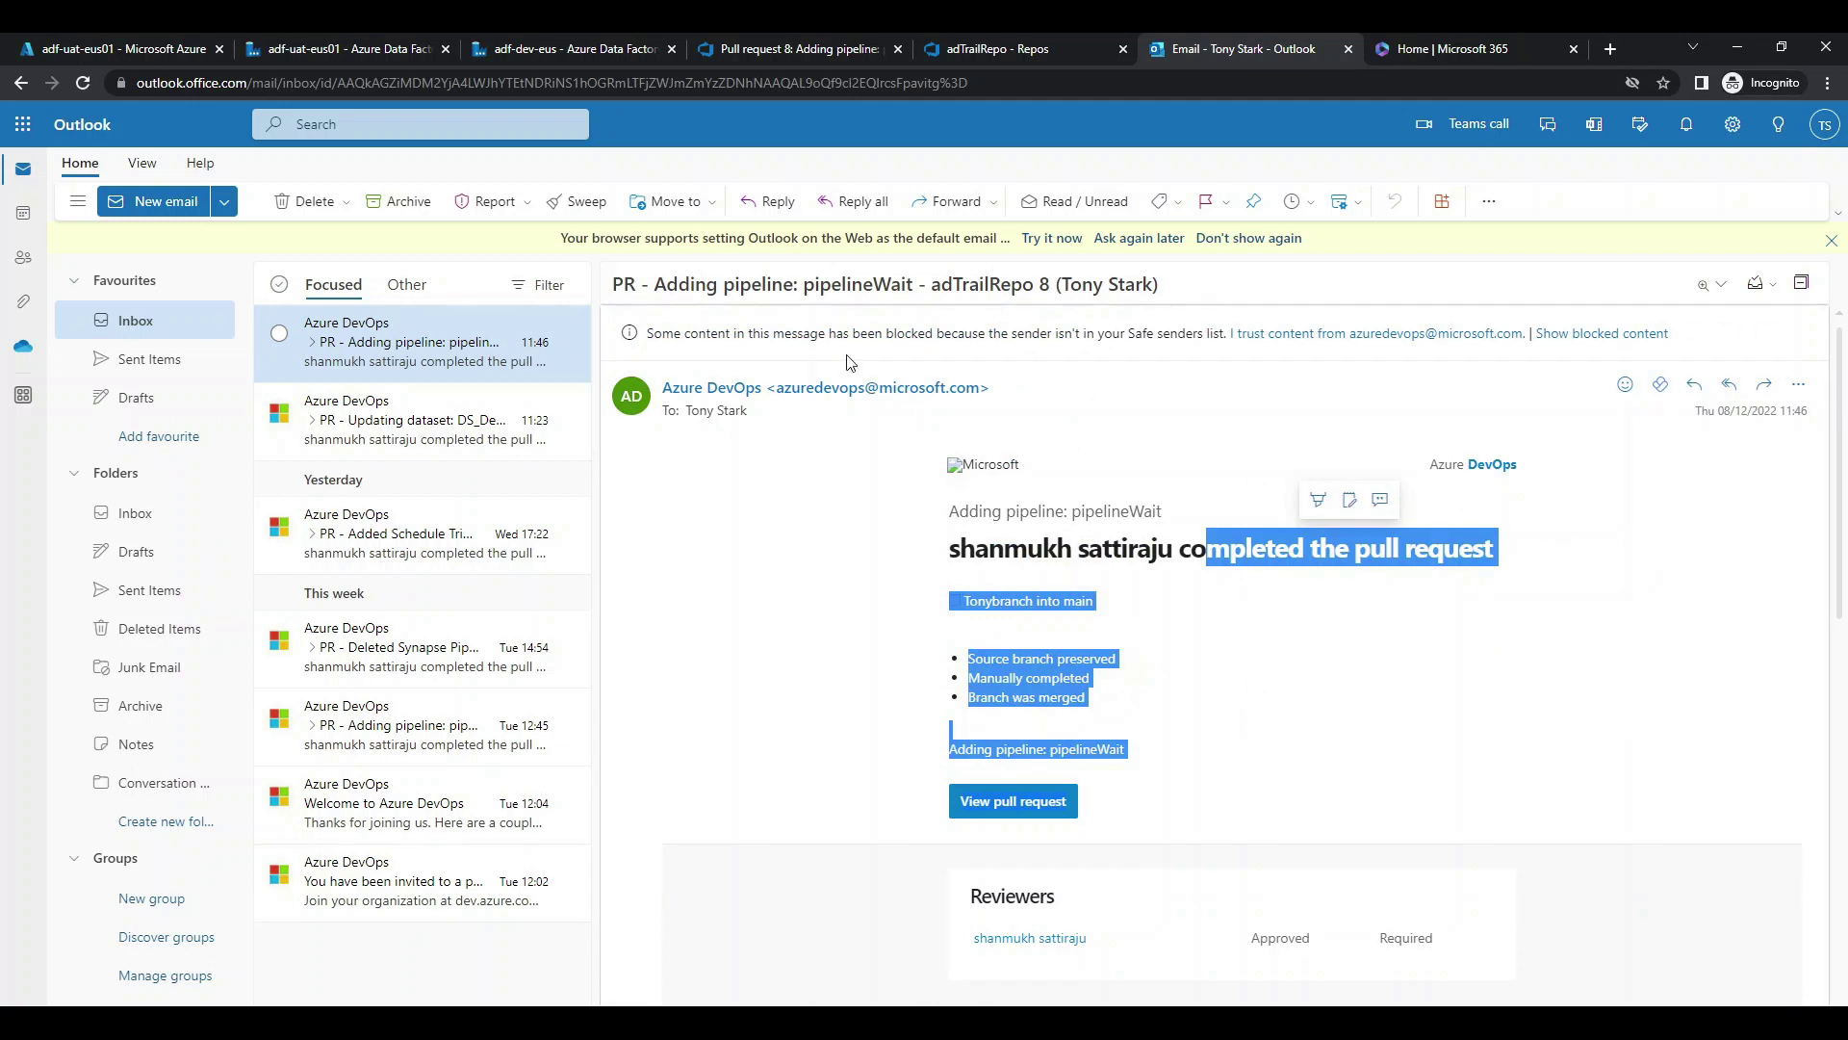
pyautogui.click(645, 402)
pyautogui.scroll(-1, 644, 402)
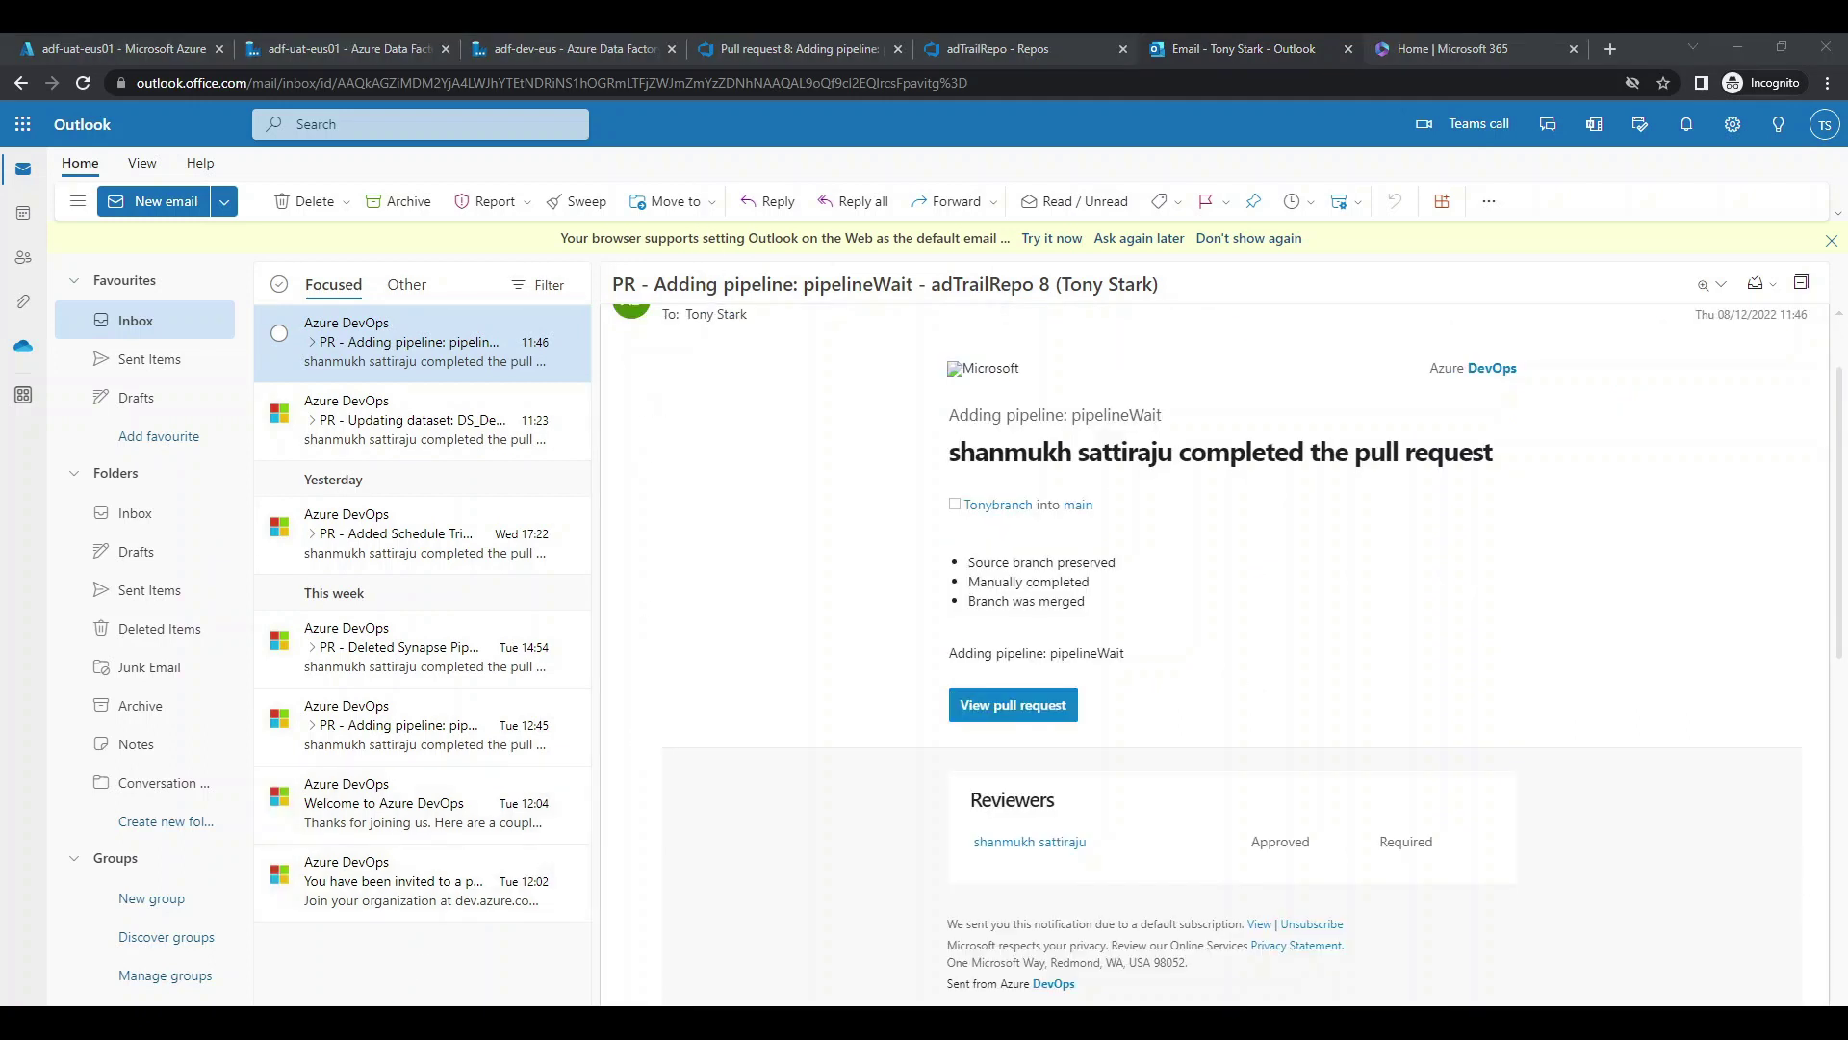
# Switch to the reviewer's browser window, publish pipelineWait from adf-dev-eus's main branch to adf_publish, and check the publishing notifications.
pyautogui.moveTo(152, 943)
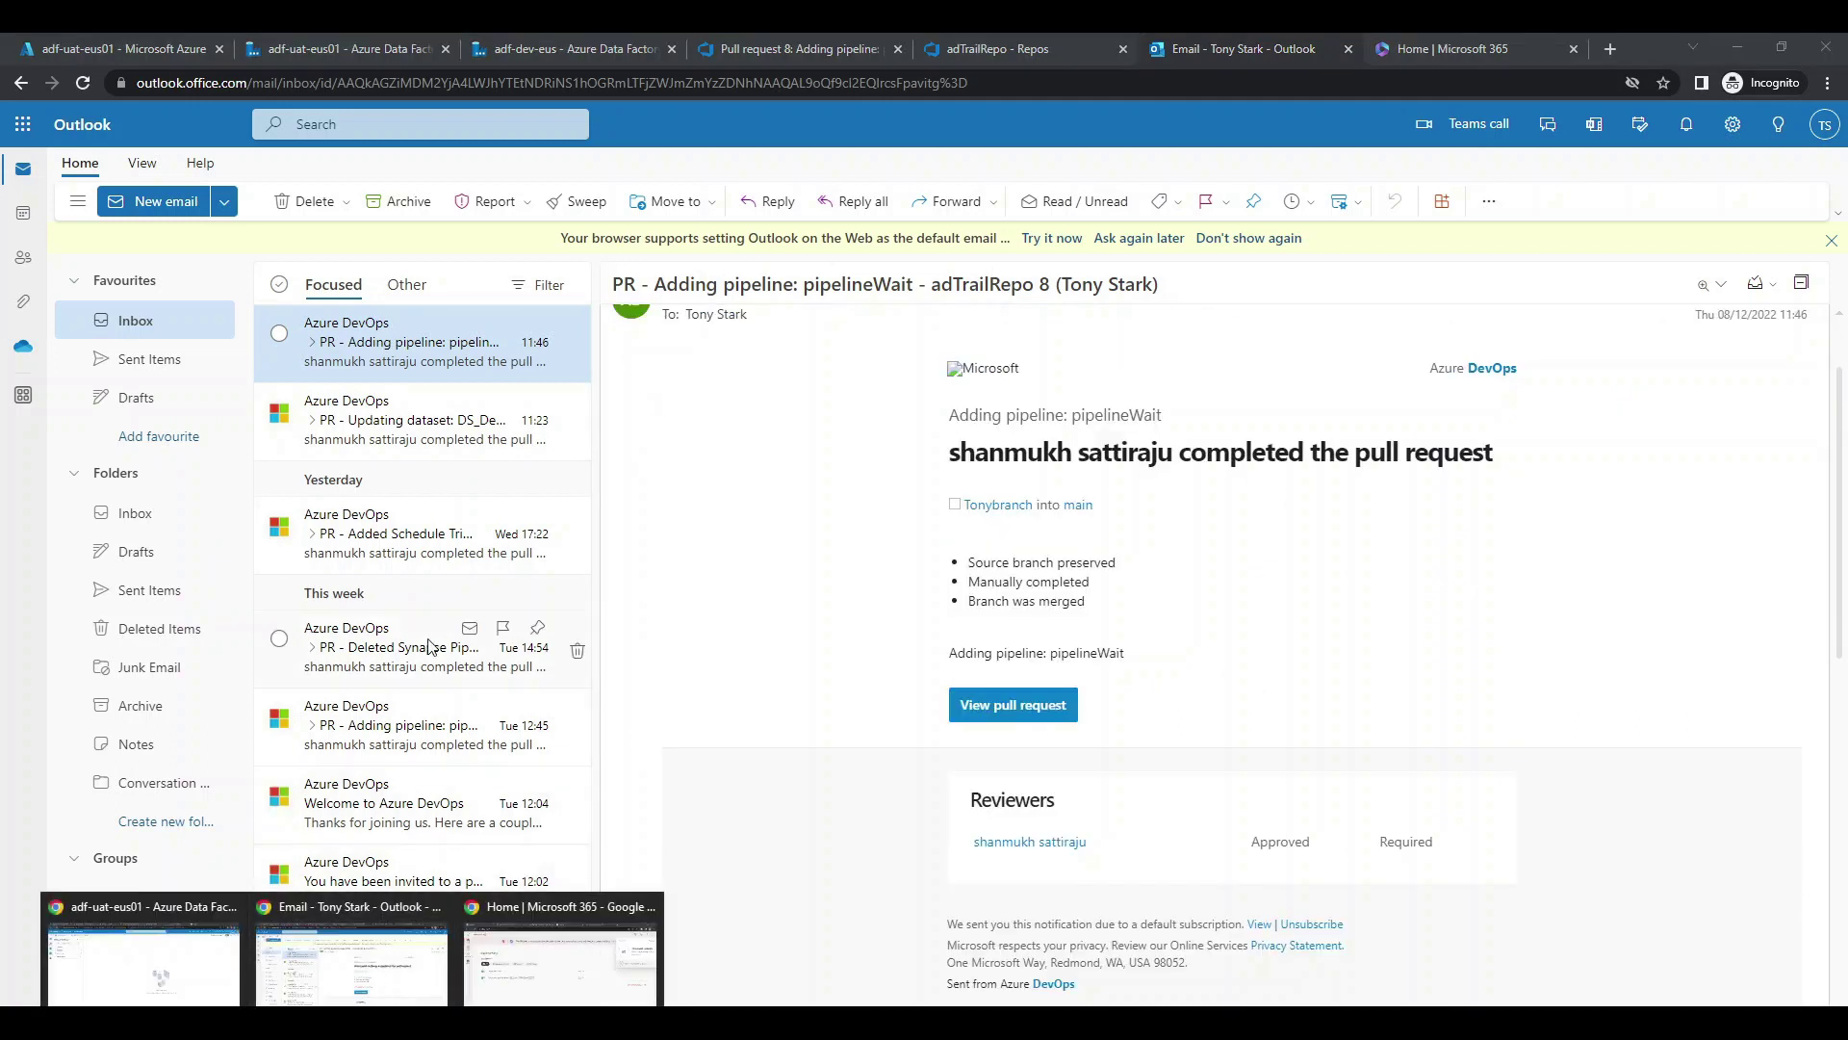
pyautogui.click(152, 943)
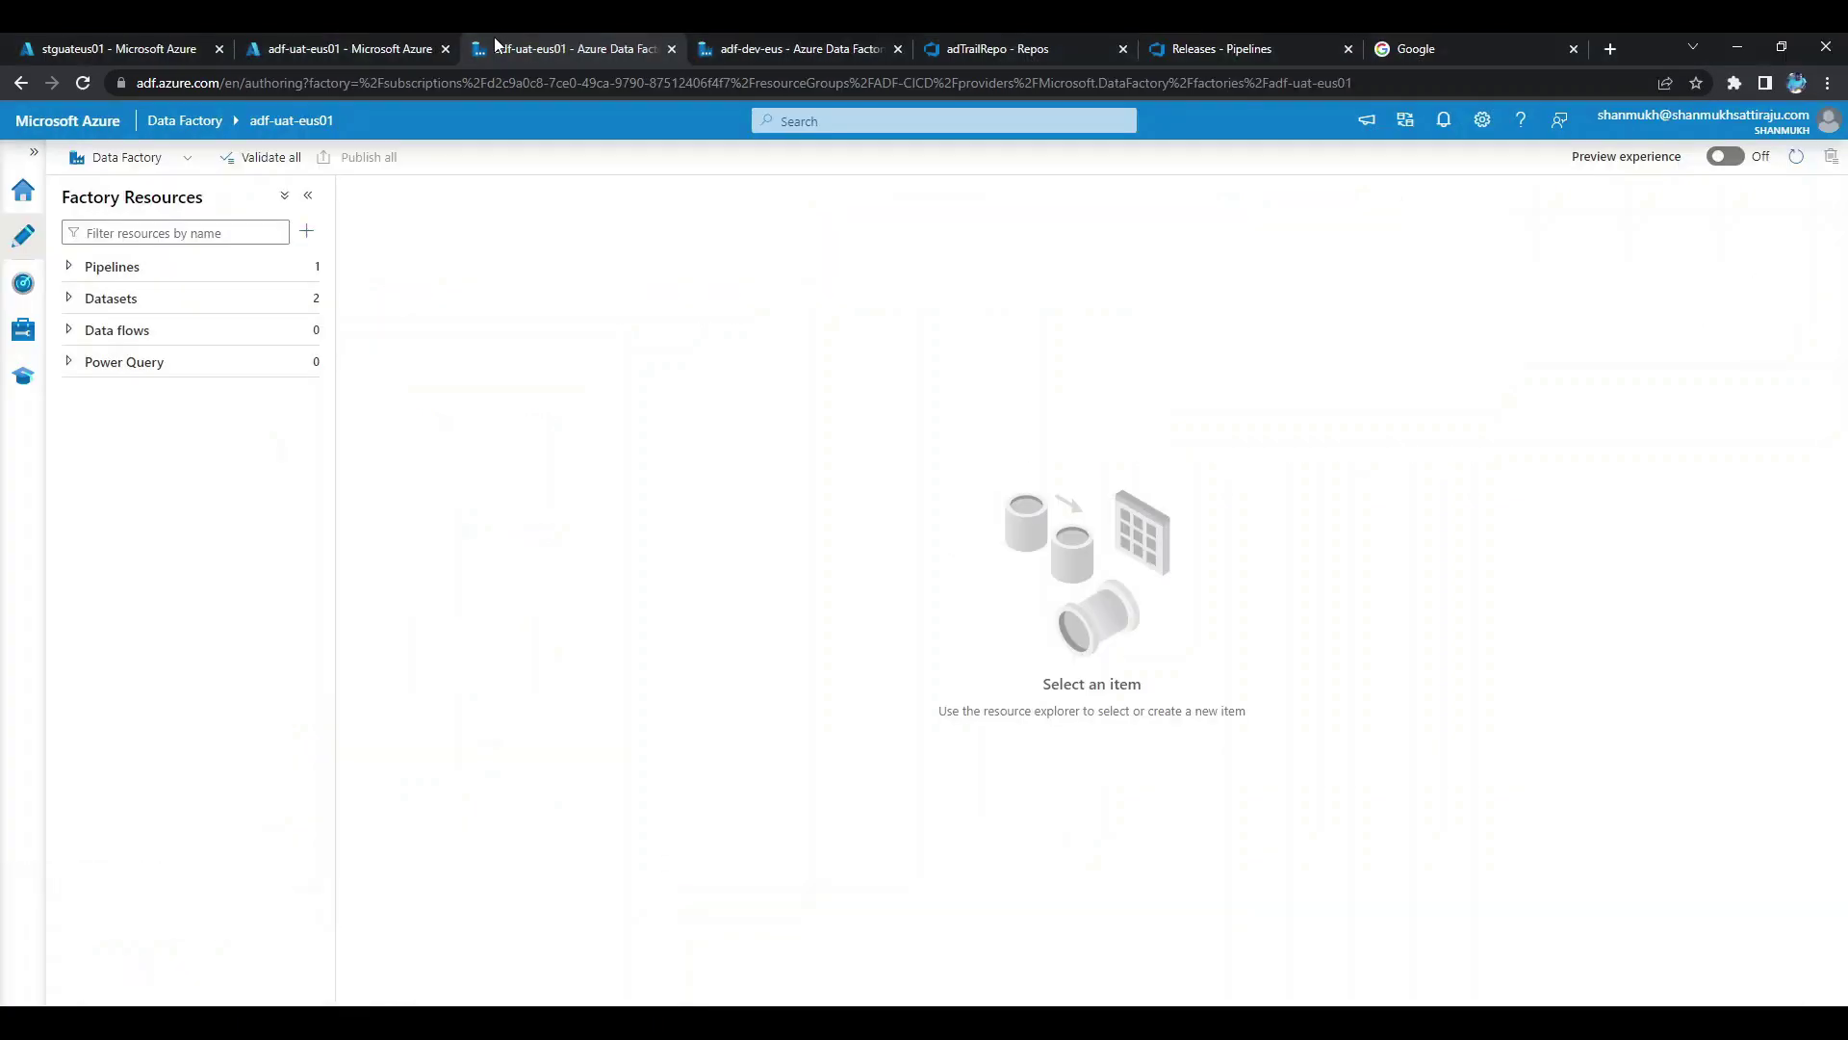
pyautogui.click(745, 50)
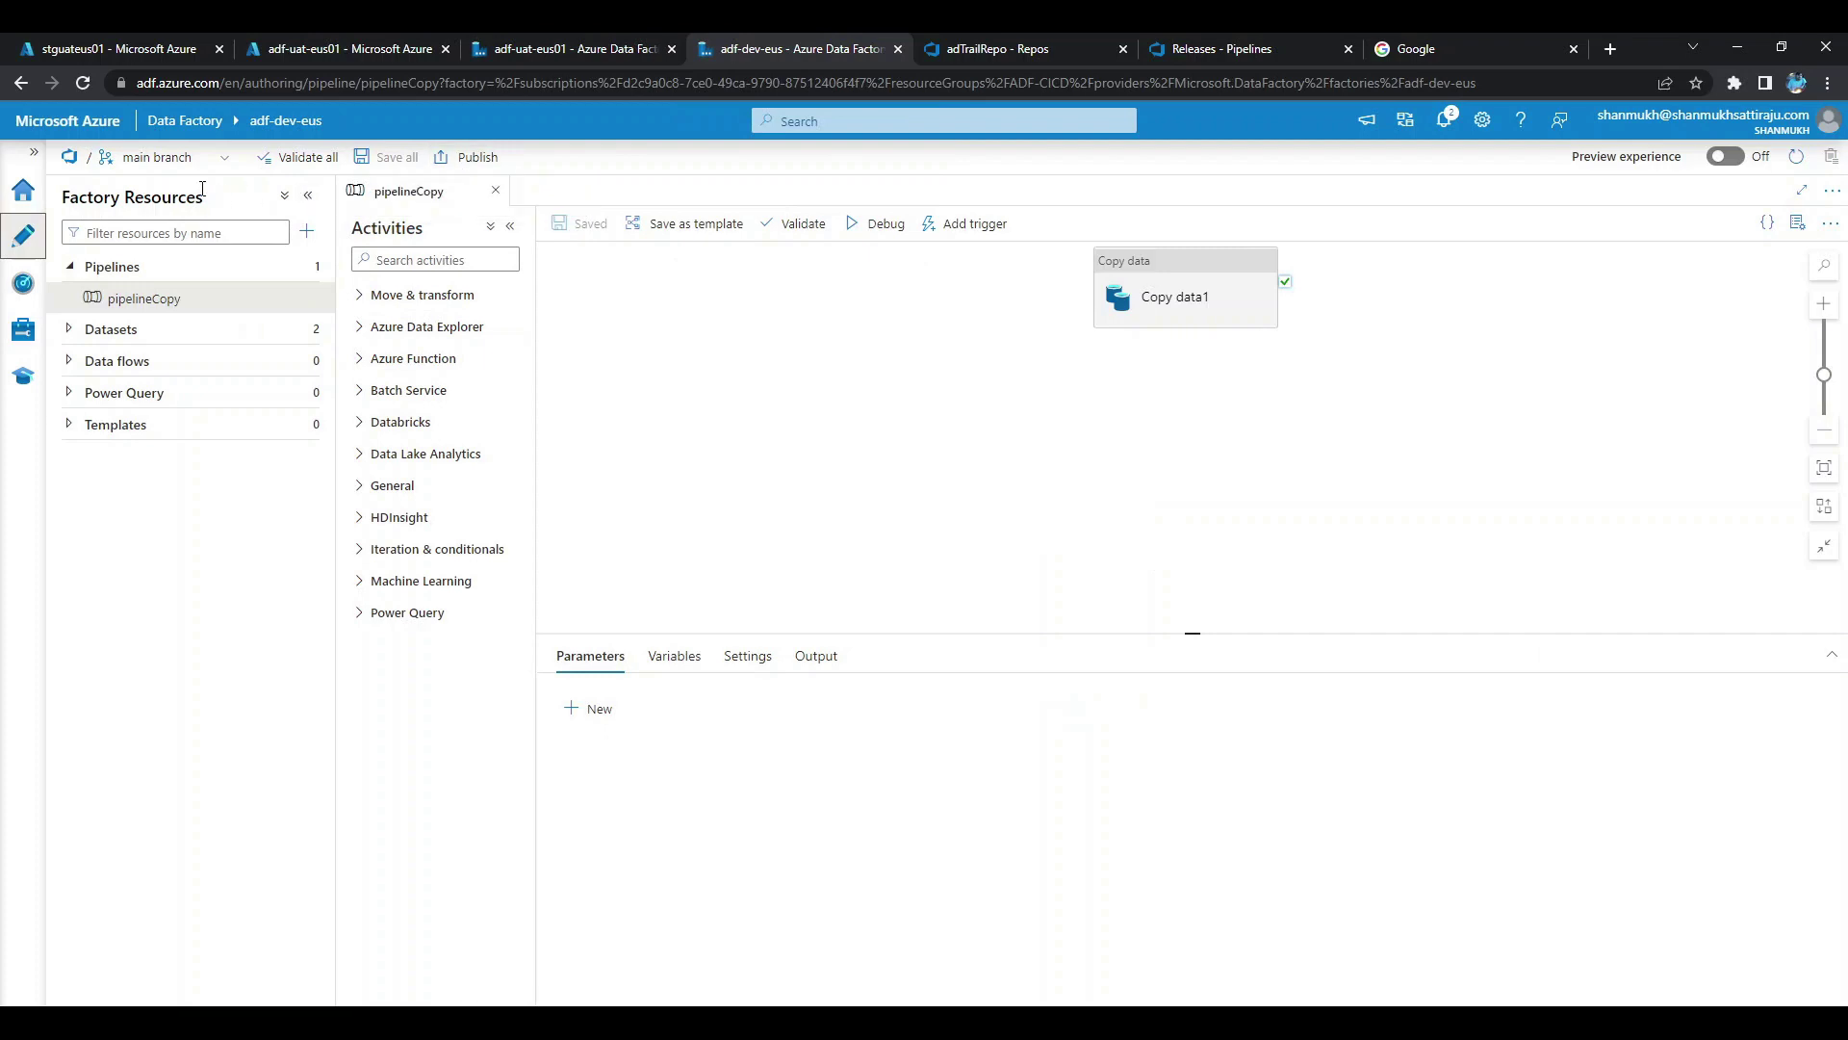
pyautogui.click(447, 162)
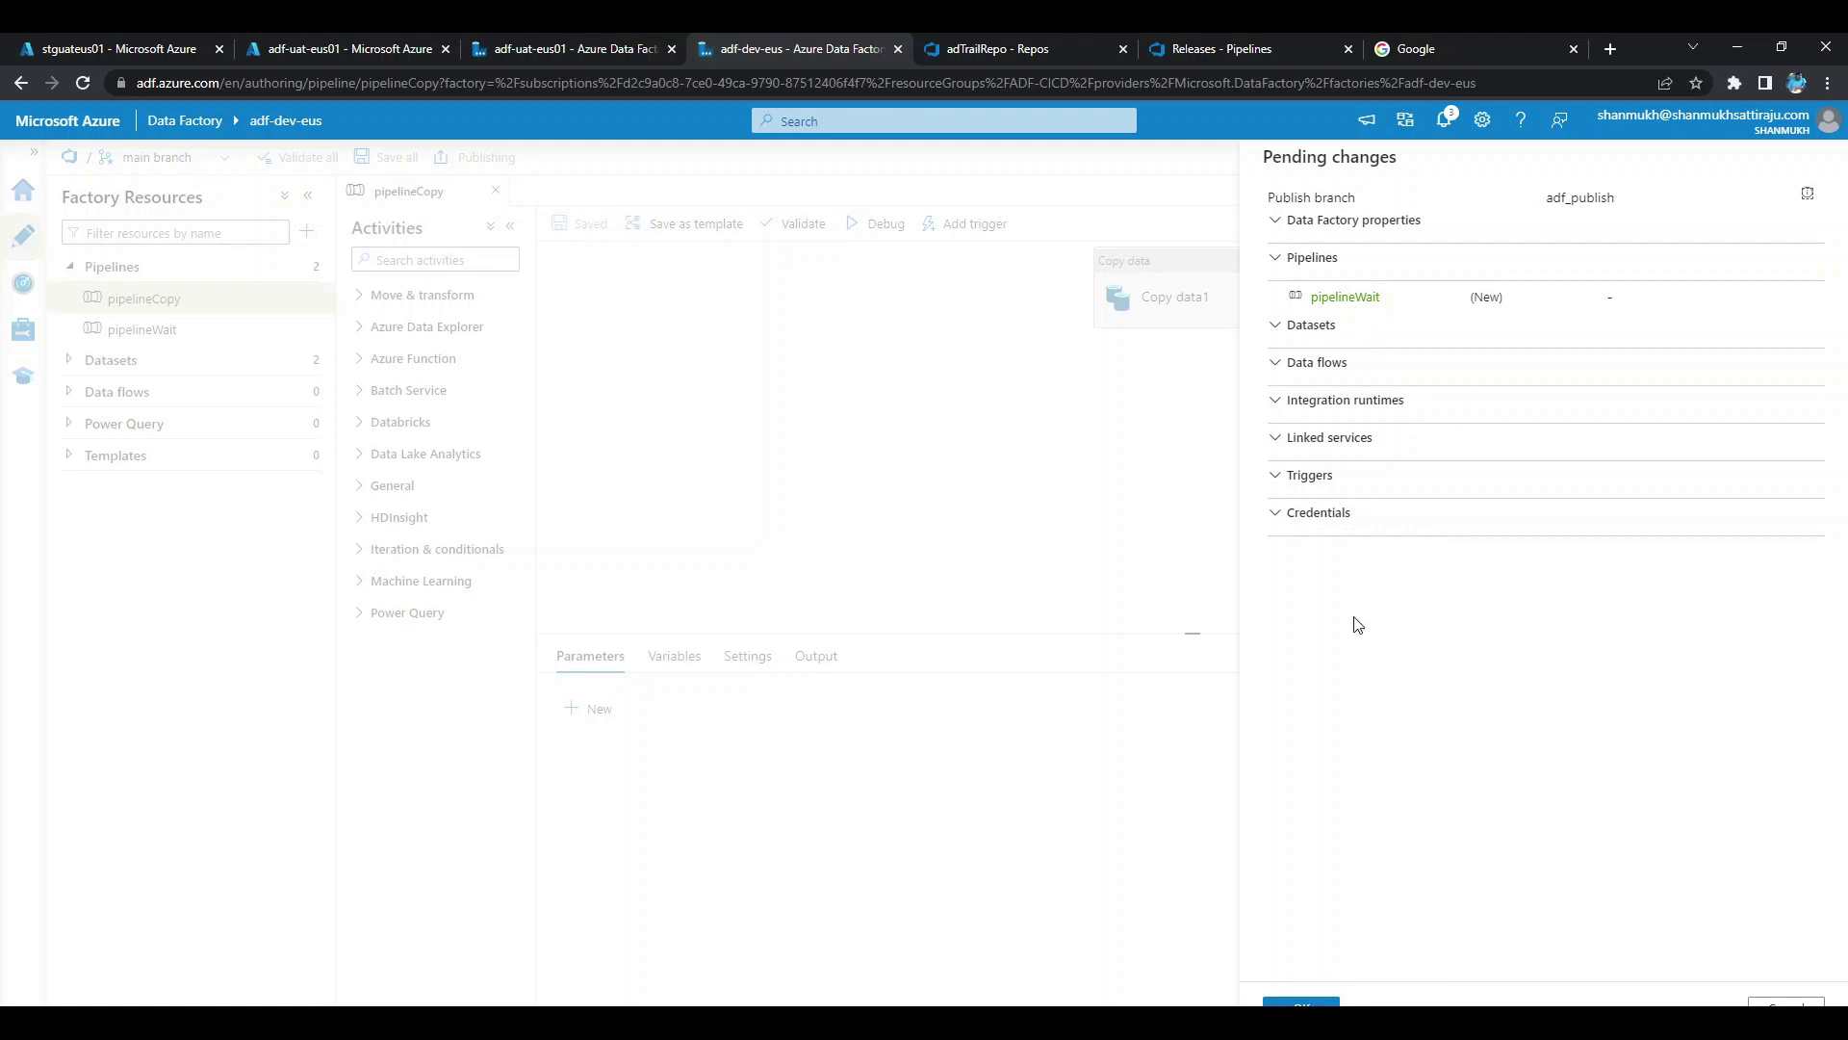
pyautogui.press('Escape')
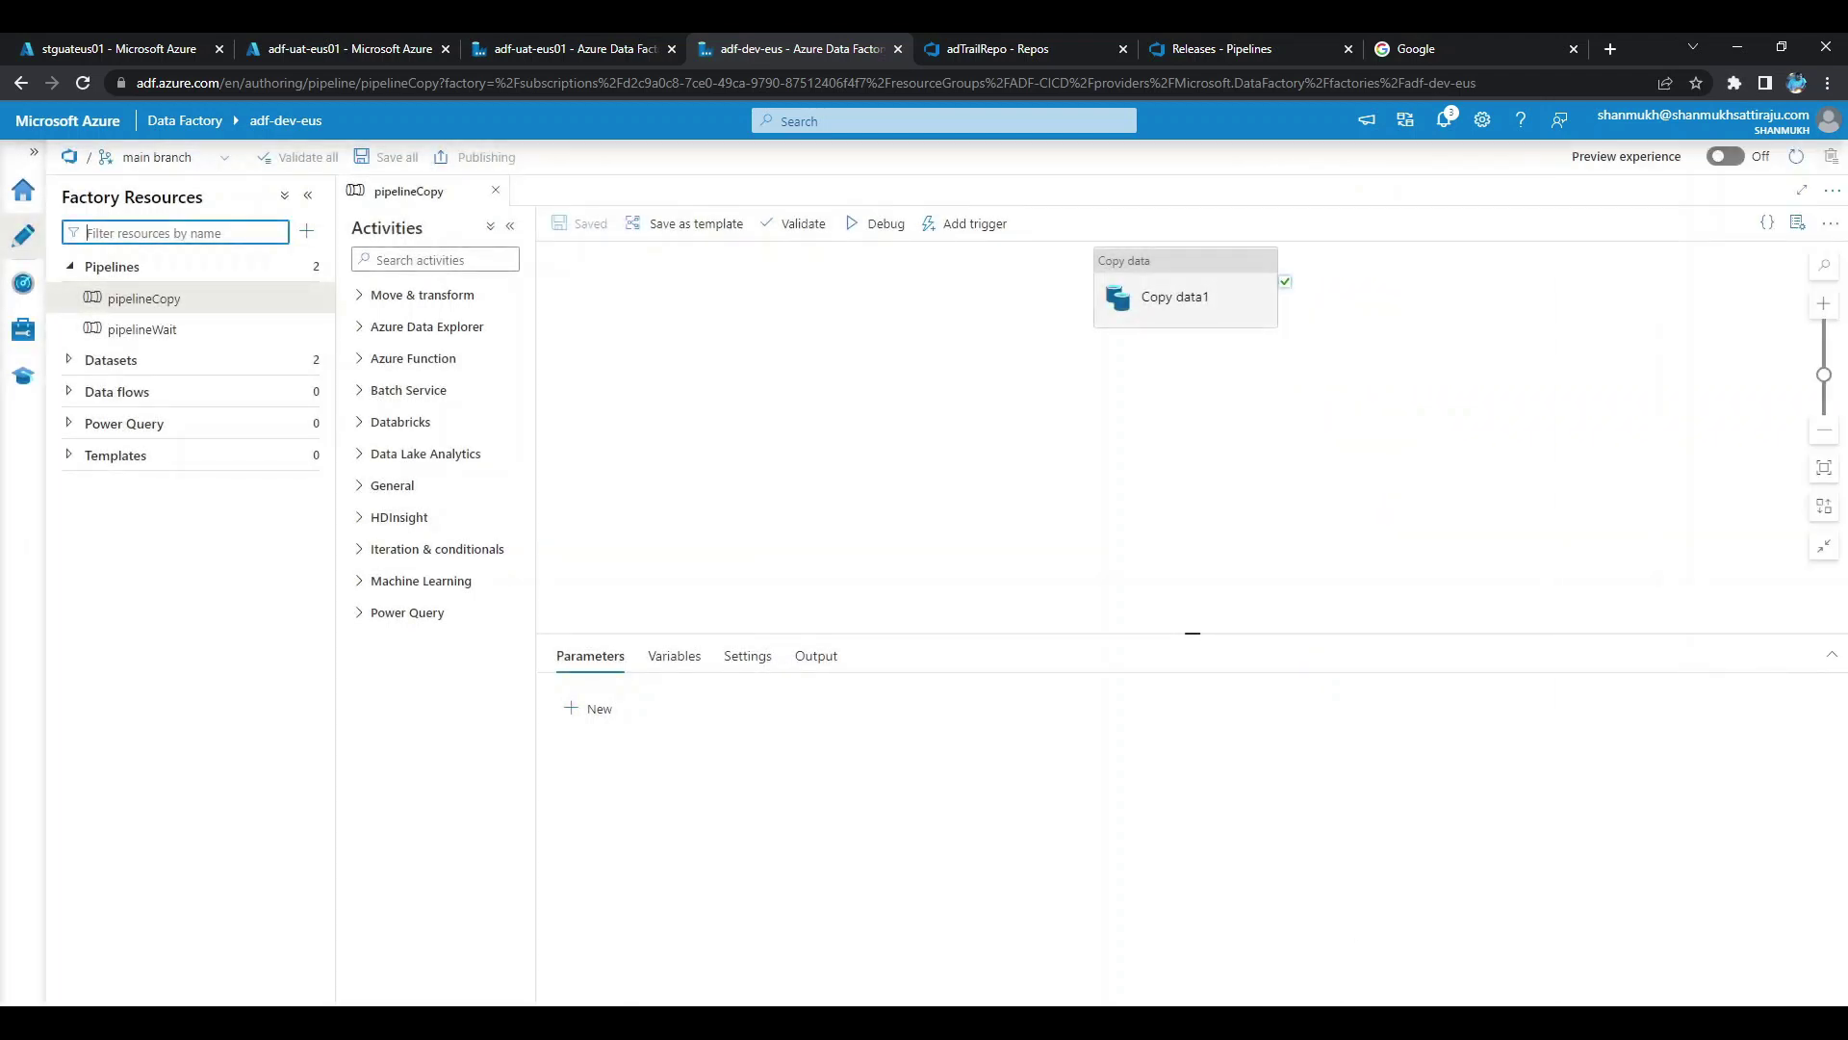
pyautogui.click(1456, 127)
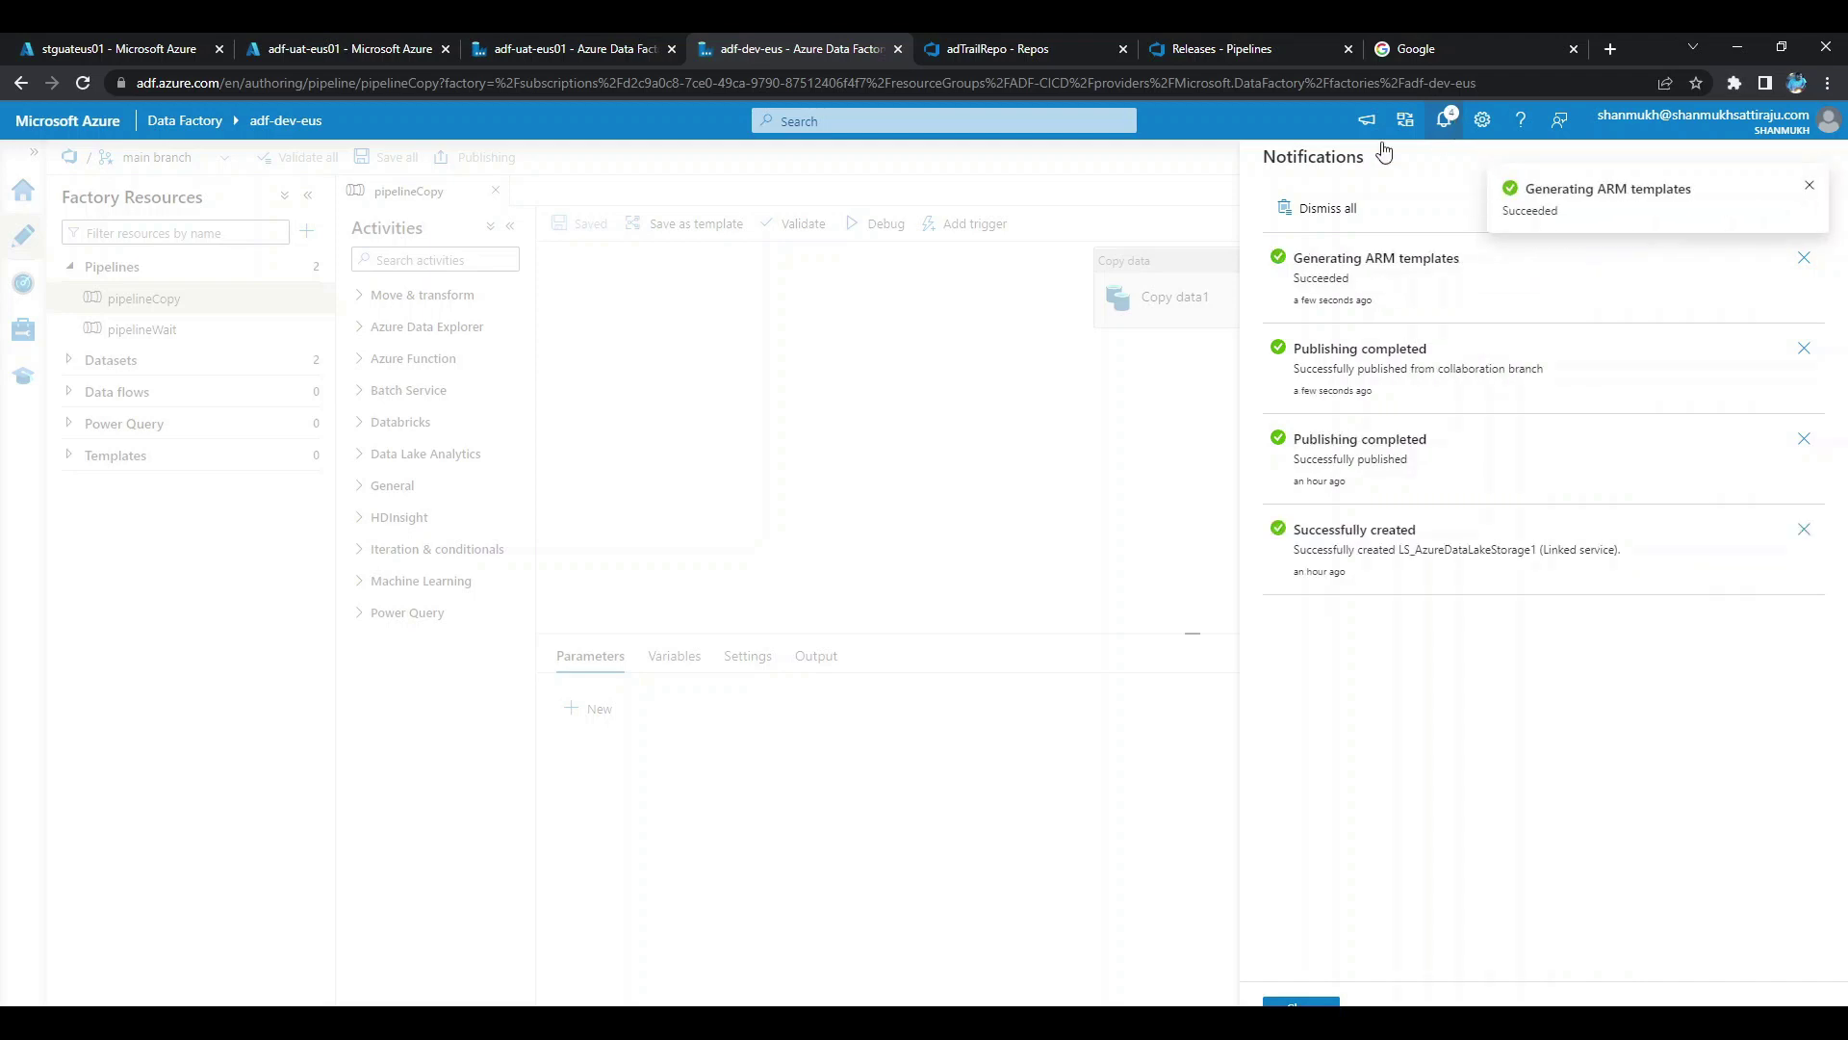
pyautogui.click(1314, 1001)
# Switch adf-dev-eus to live mode and open pipelineWait to check the published version.
pyautogui.click(164, 157)
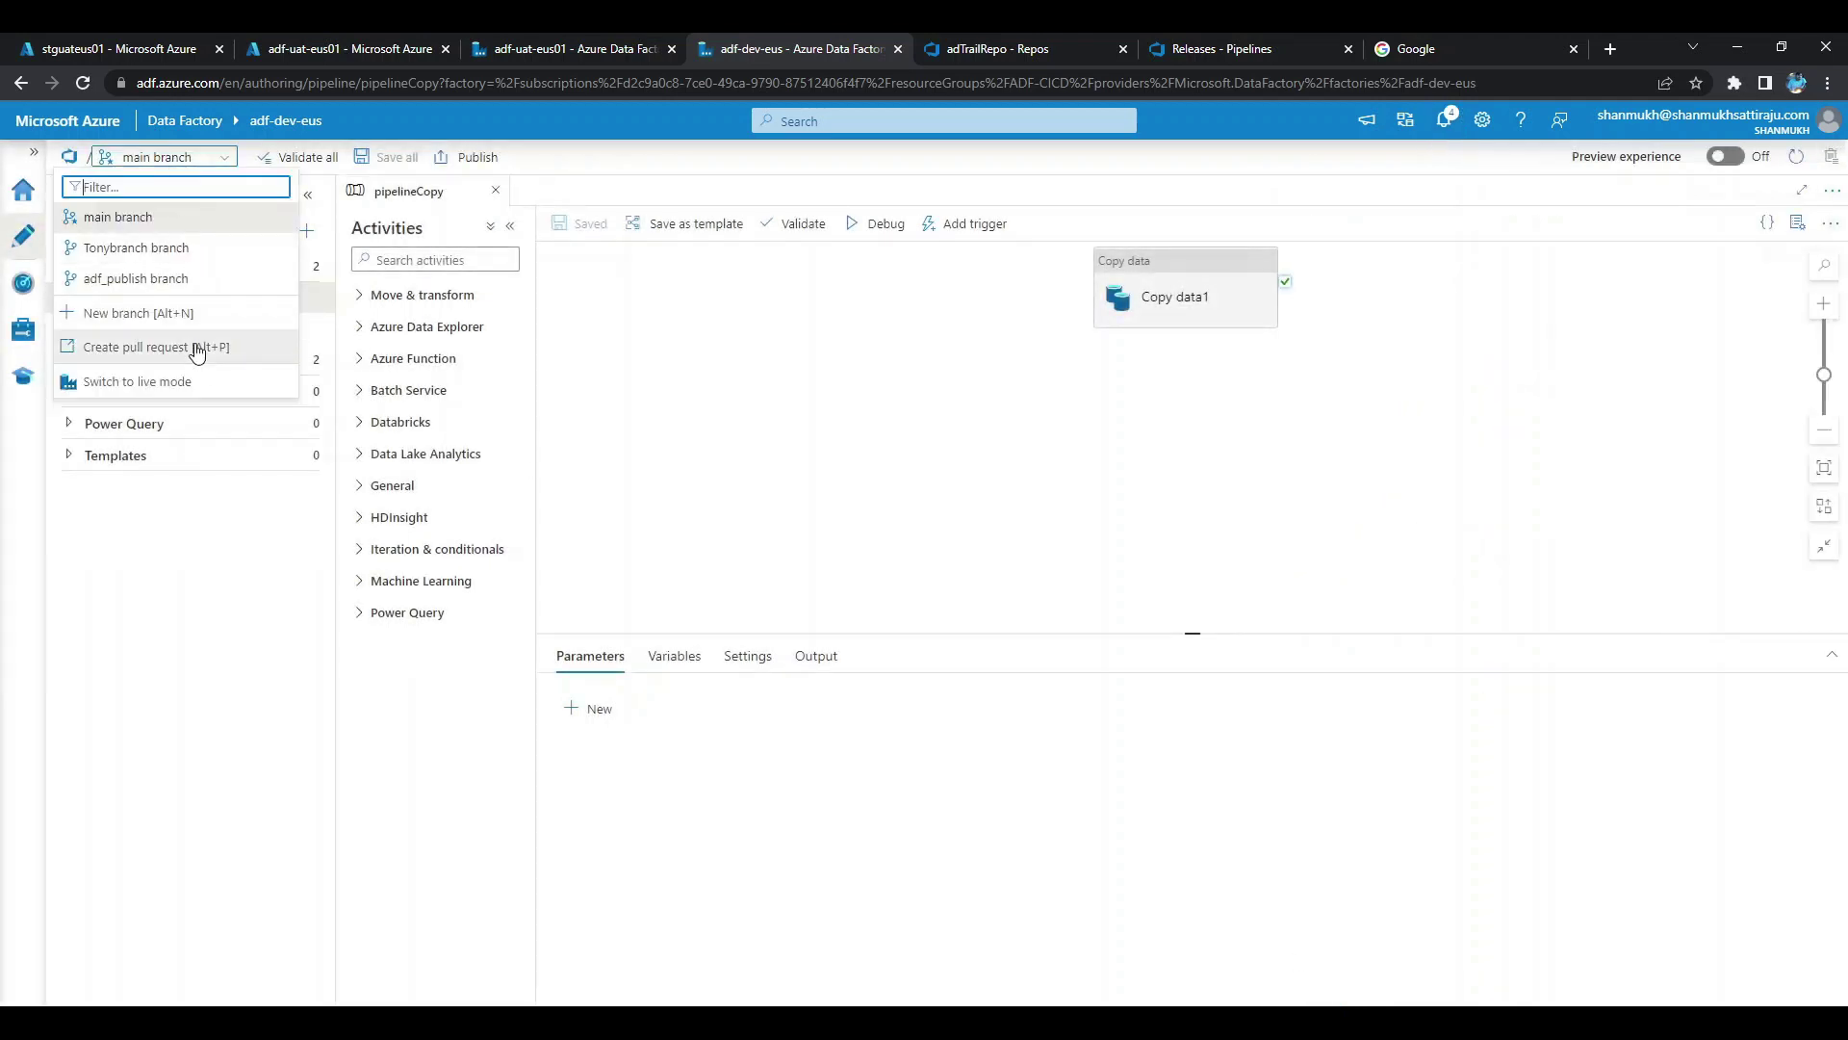
pyautogui.click(183, 383)
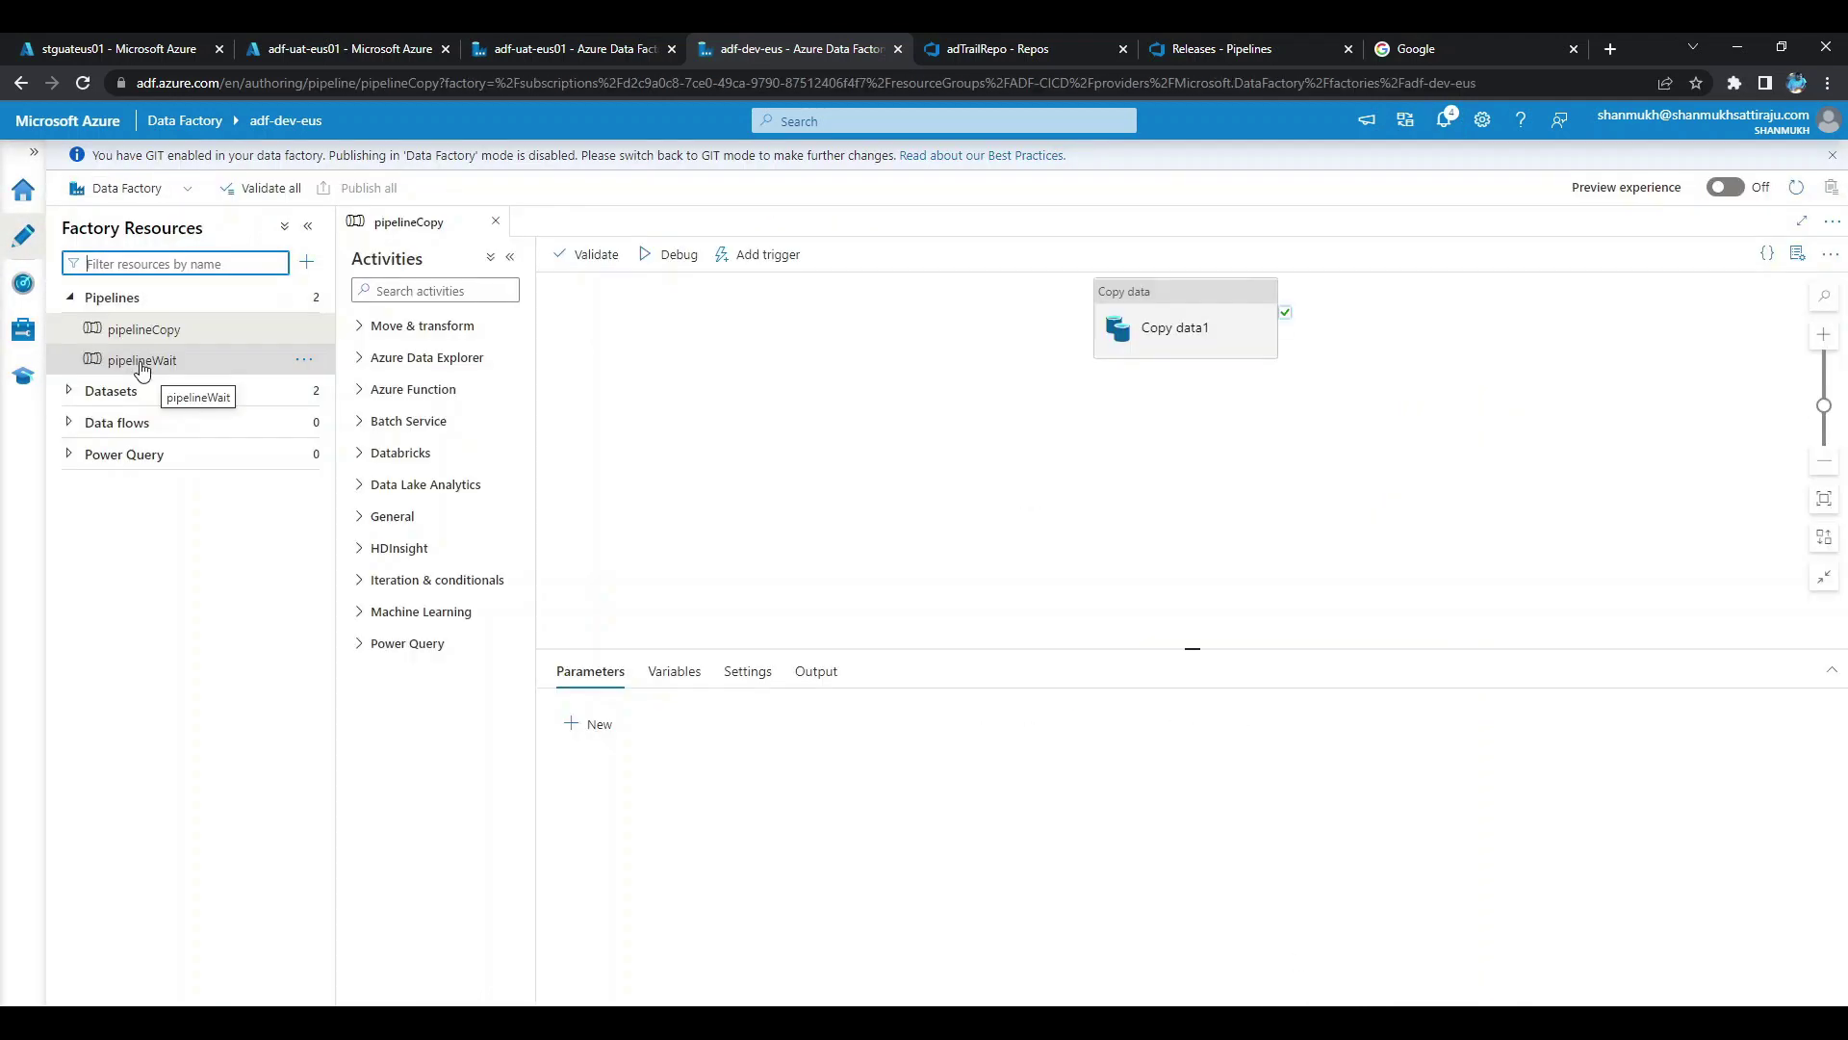
pyautogui.click(144, 371)
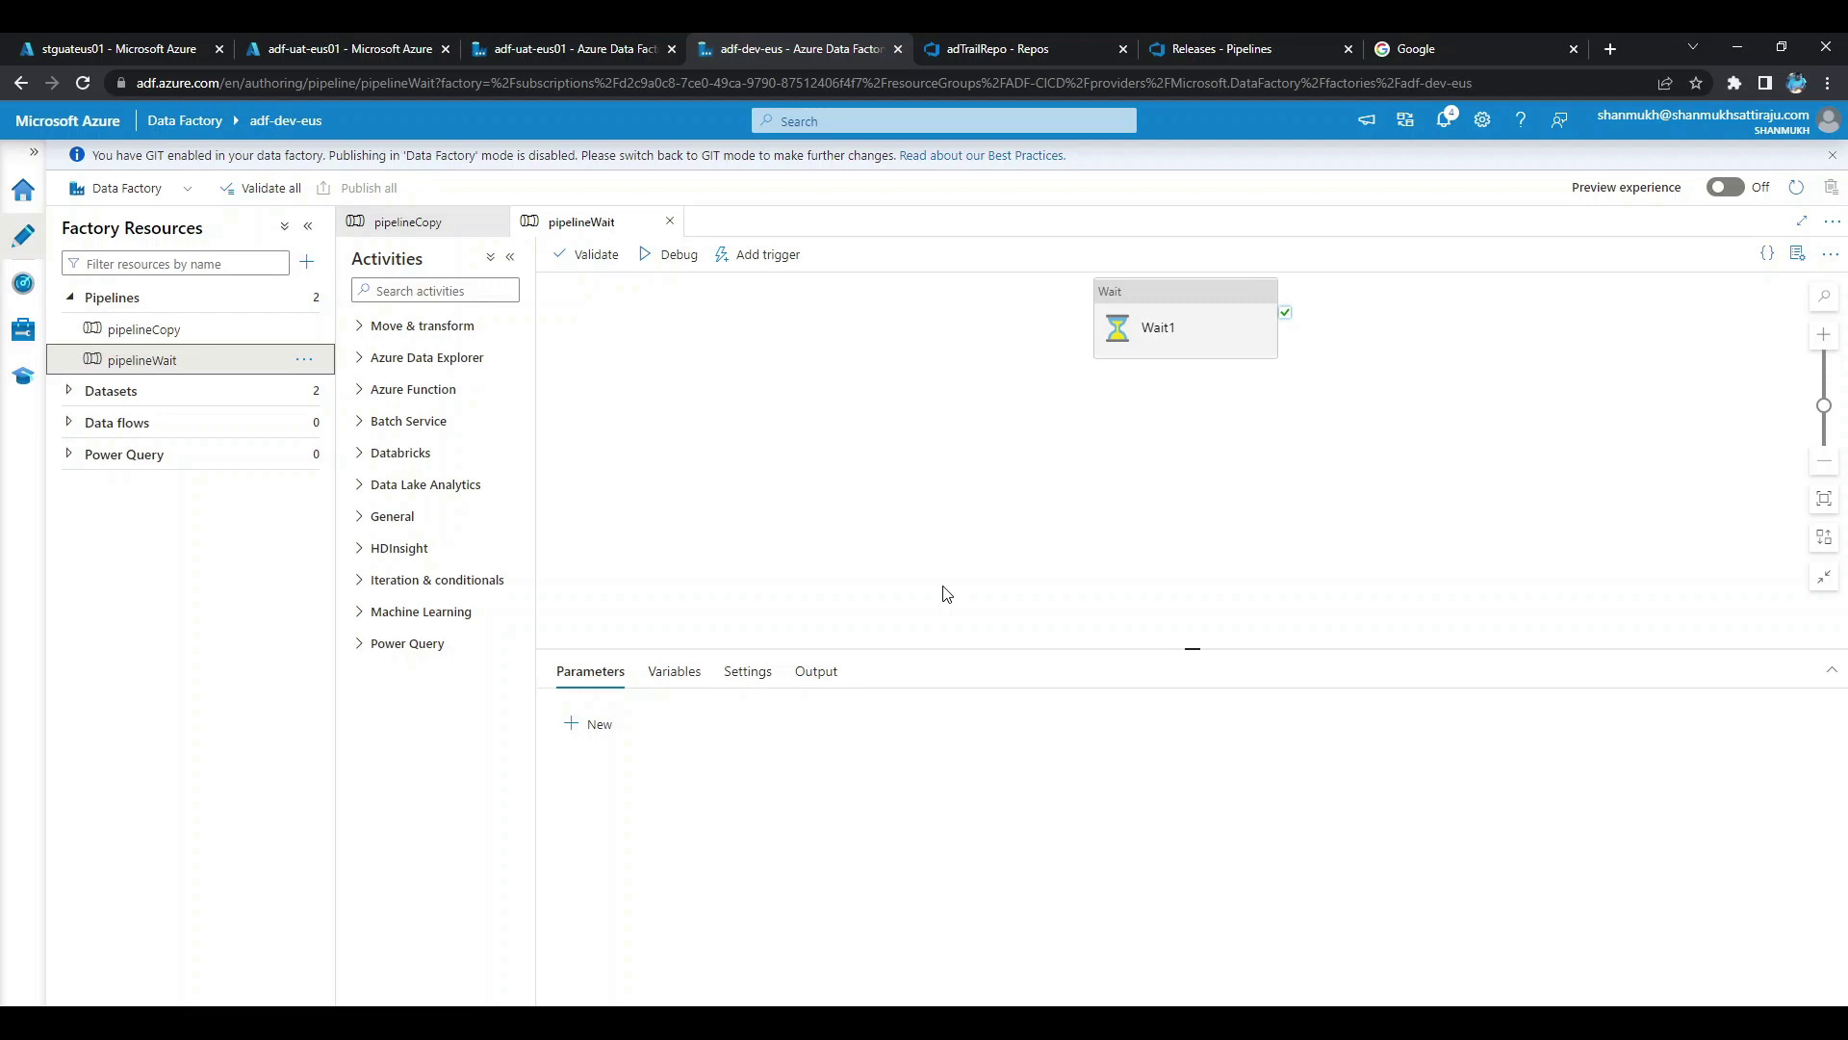
# Create a release from New release pipeline in Azure DevOps with UAT triggered manually and the description "Added pipeline".
pyautogui.click(1217, 35)
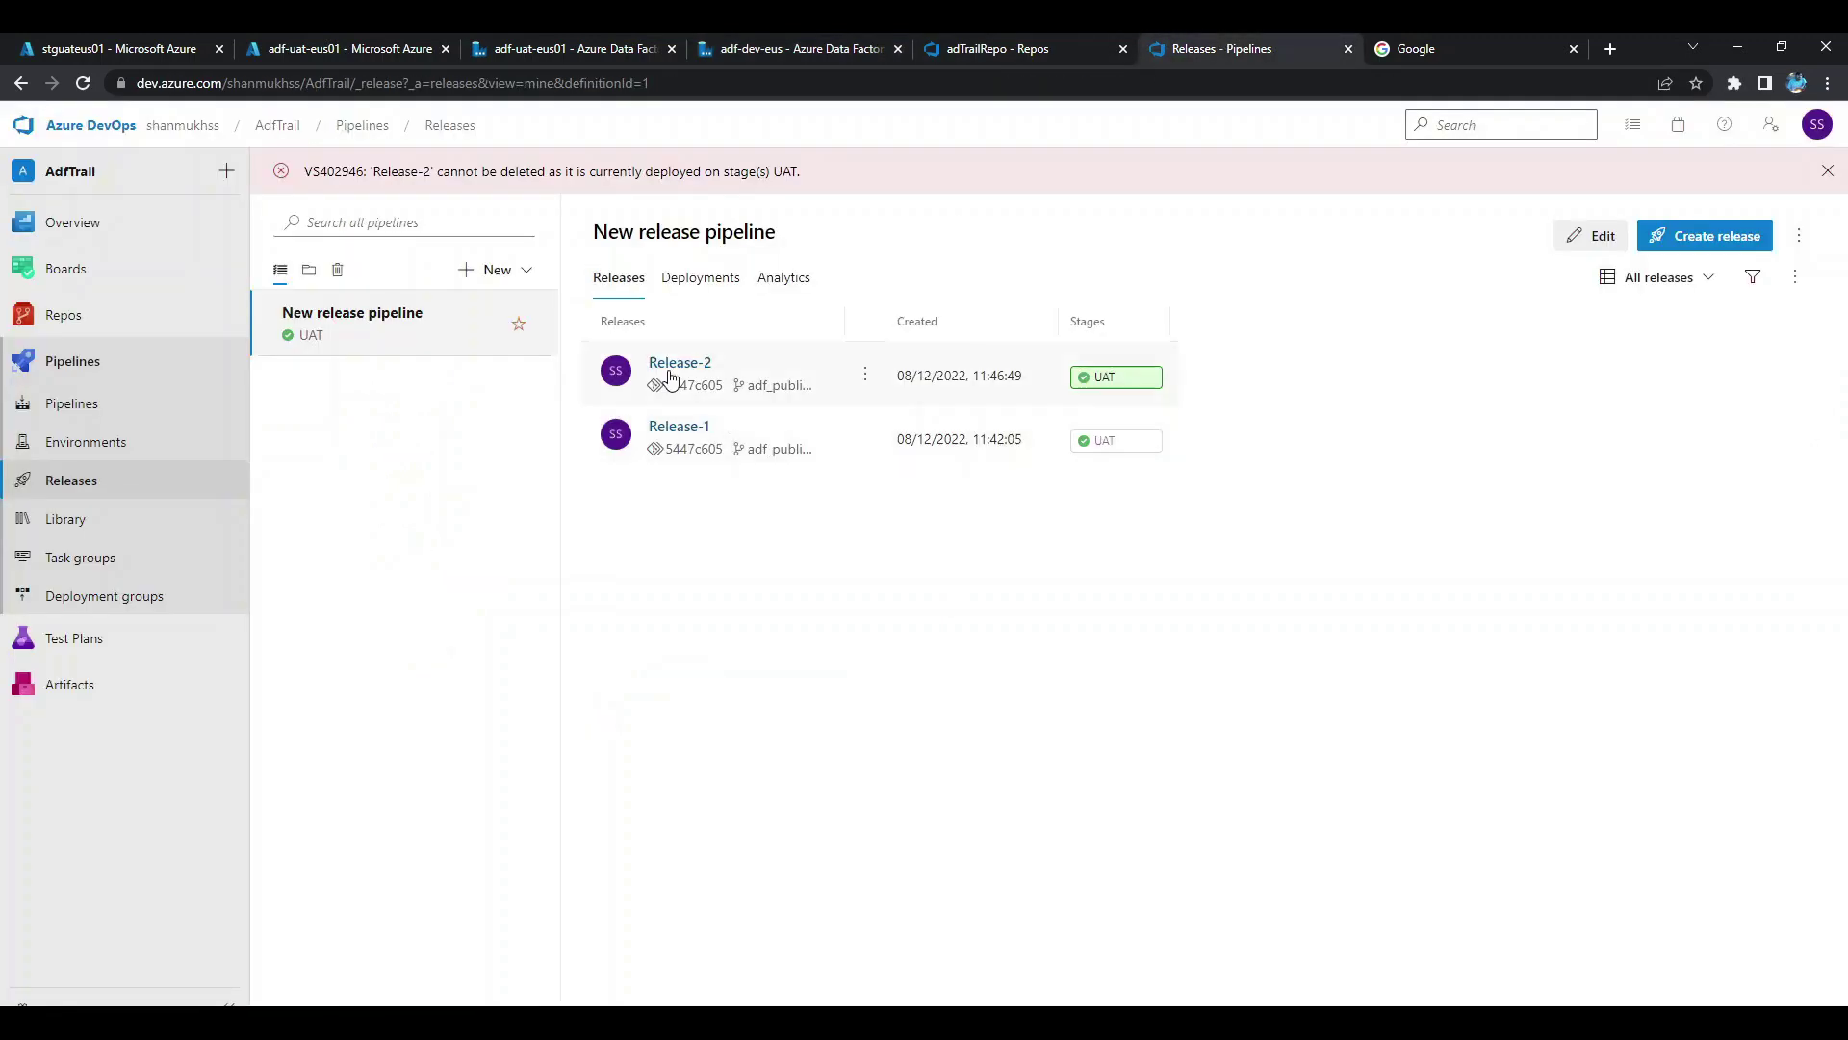
pyautogui.click(1690, 244)
pyautogui.click(1365, 367)
pyautogui.click(1362, 410)
pyautogui.click(1349, 660)
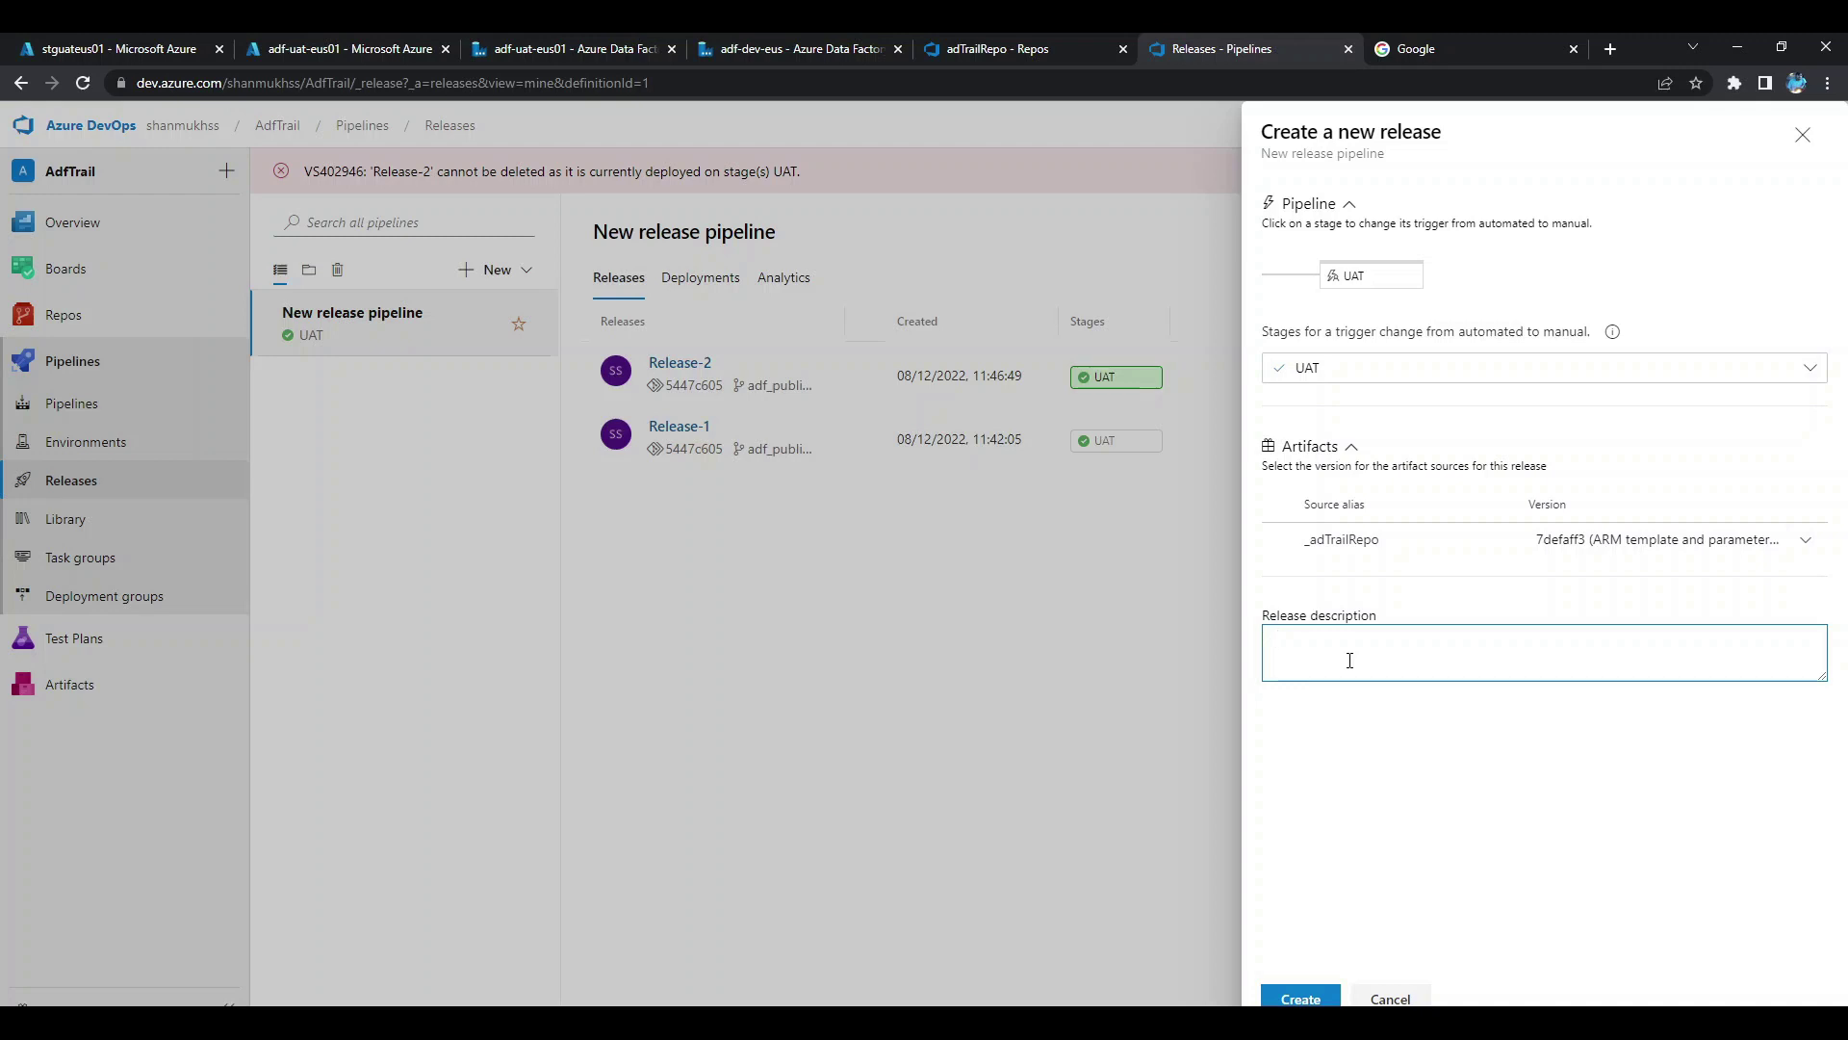
pyautogui.write('Added pipeline')
pyautogui.click(1309, 998)
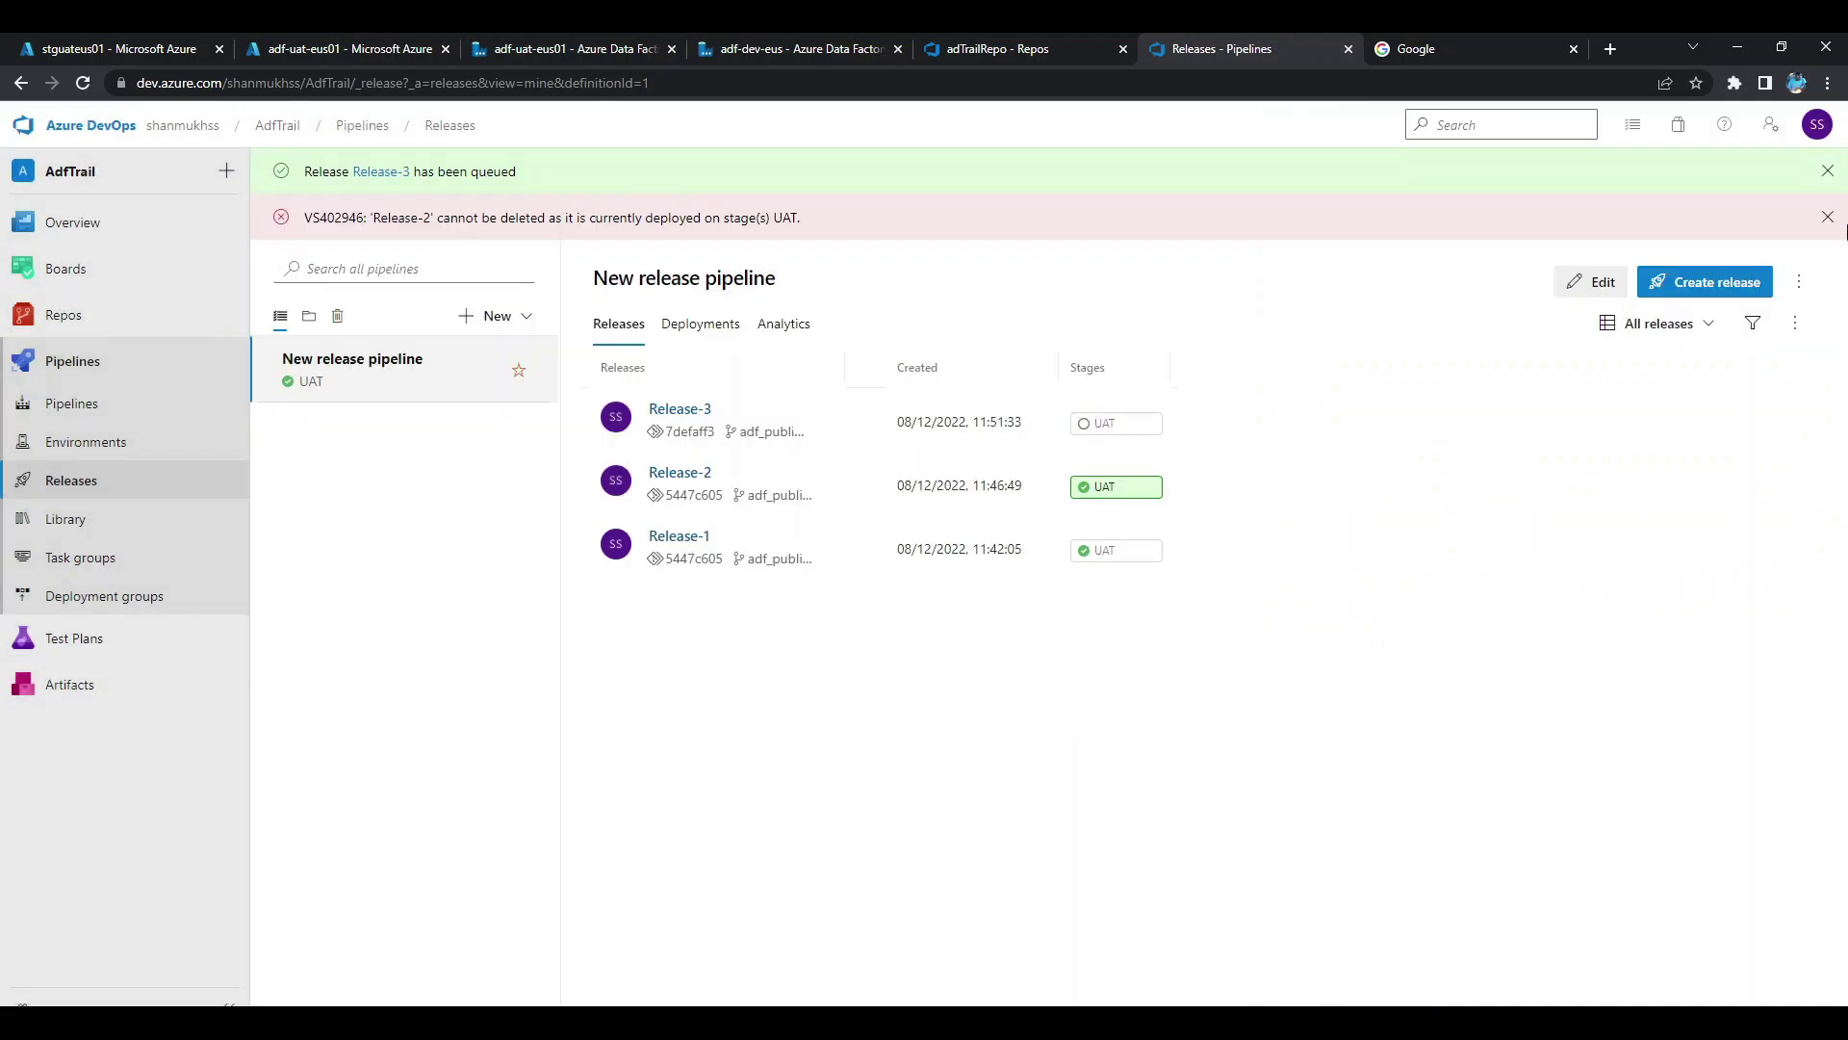
pyautogui.click(1827, 217)
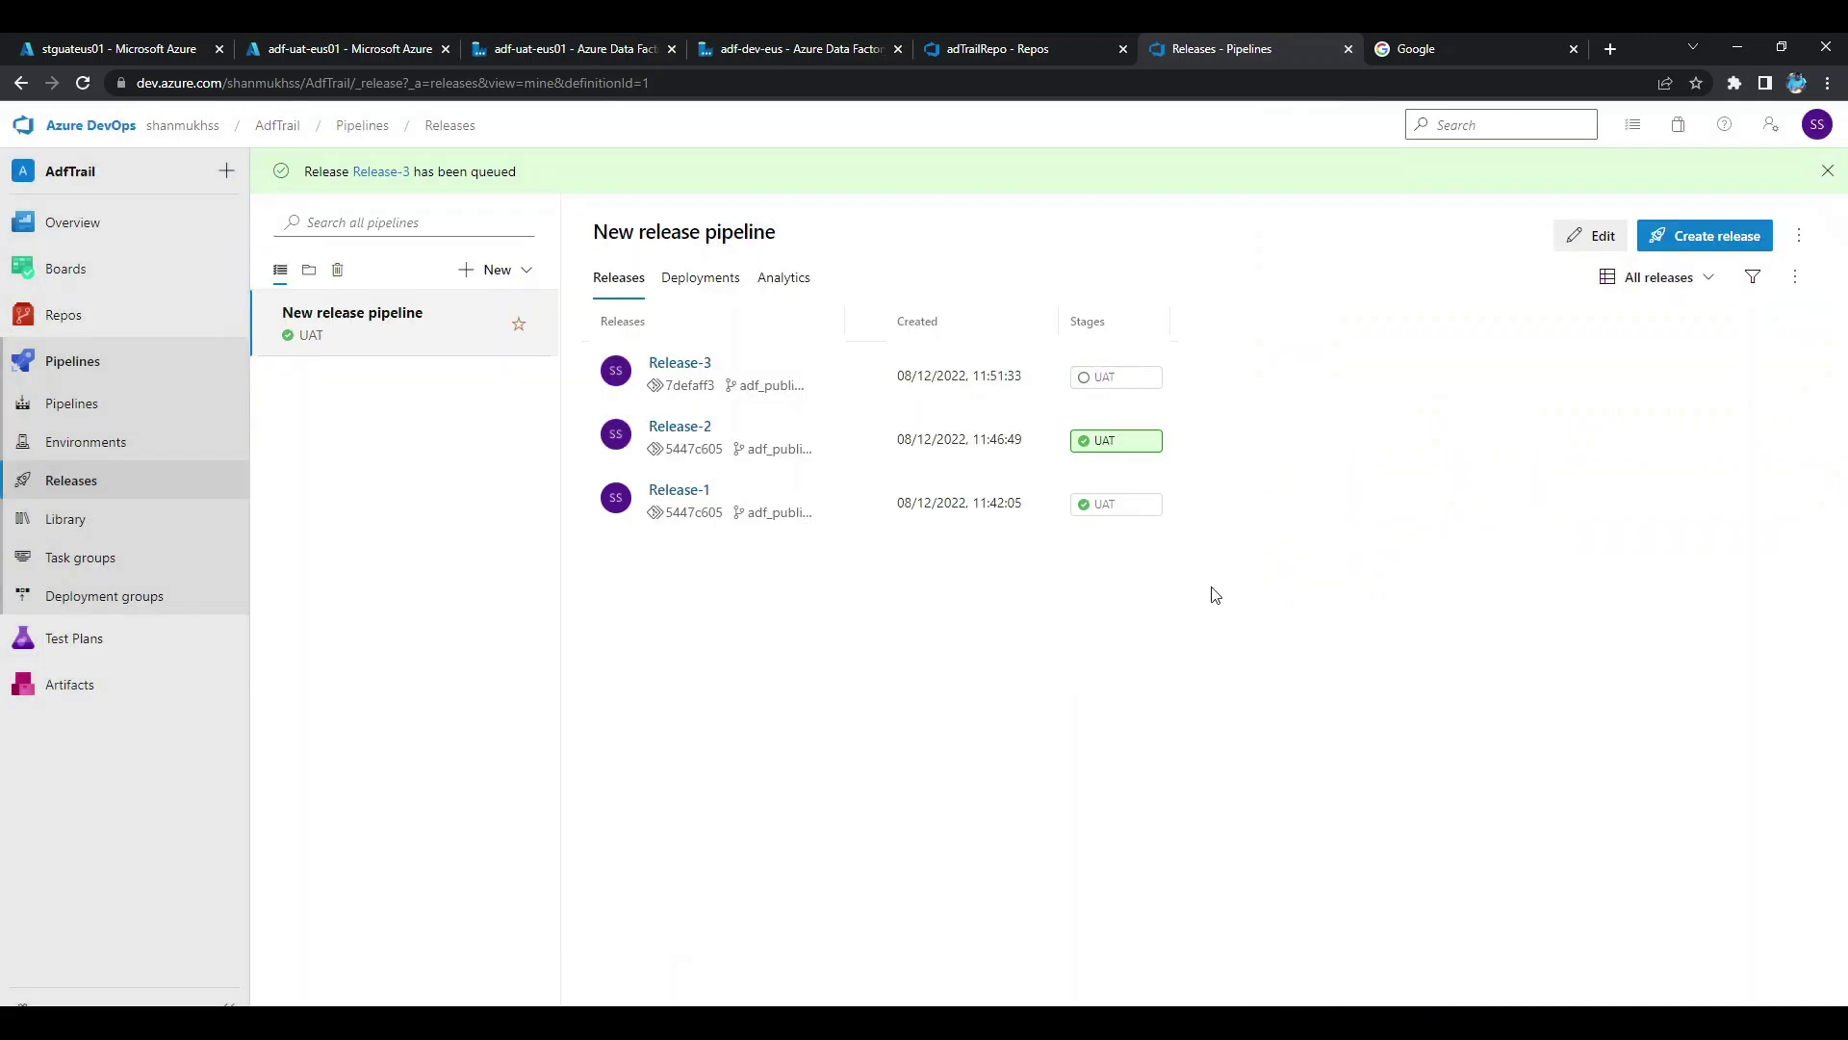
# Open the queued Release-3 and deploy it to the UAT stage.
pyautogui.click(380, 175)
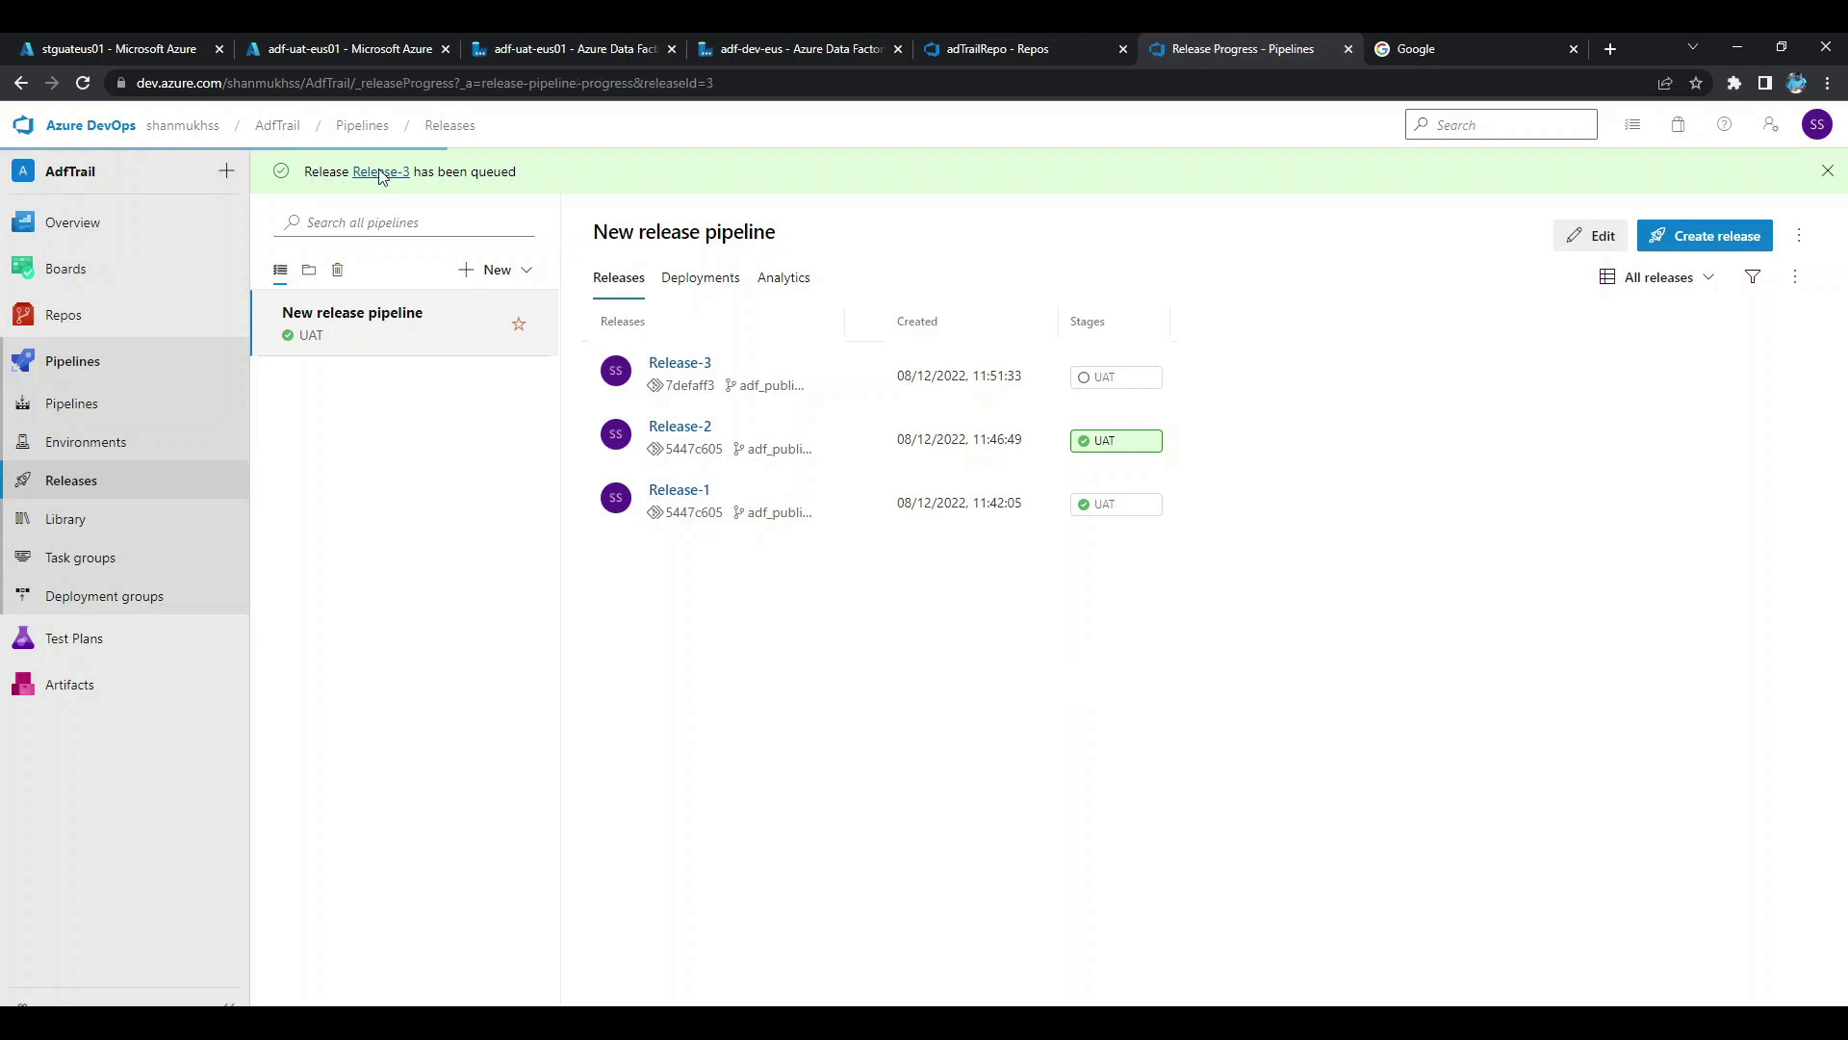
pyautogui.click(640, 454)
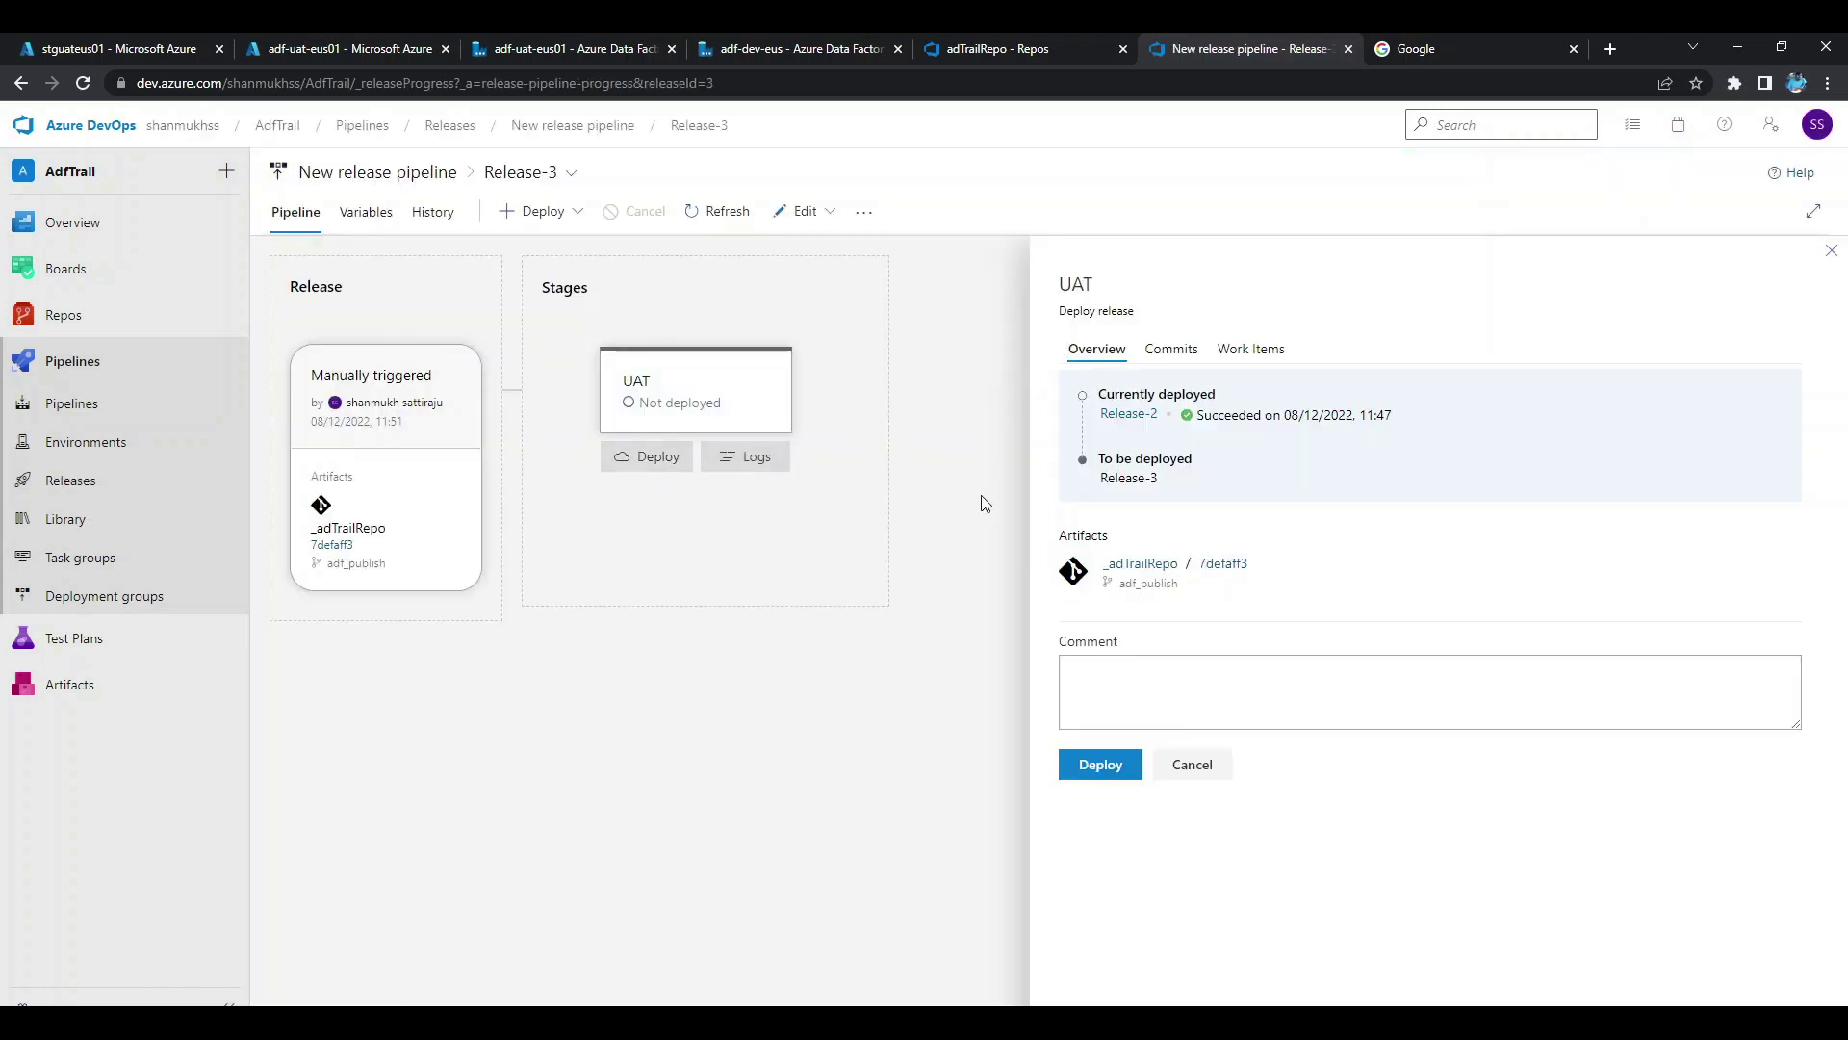
pyautogui.click(1093, 778)
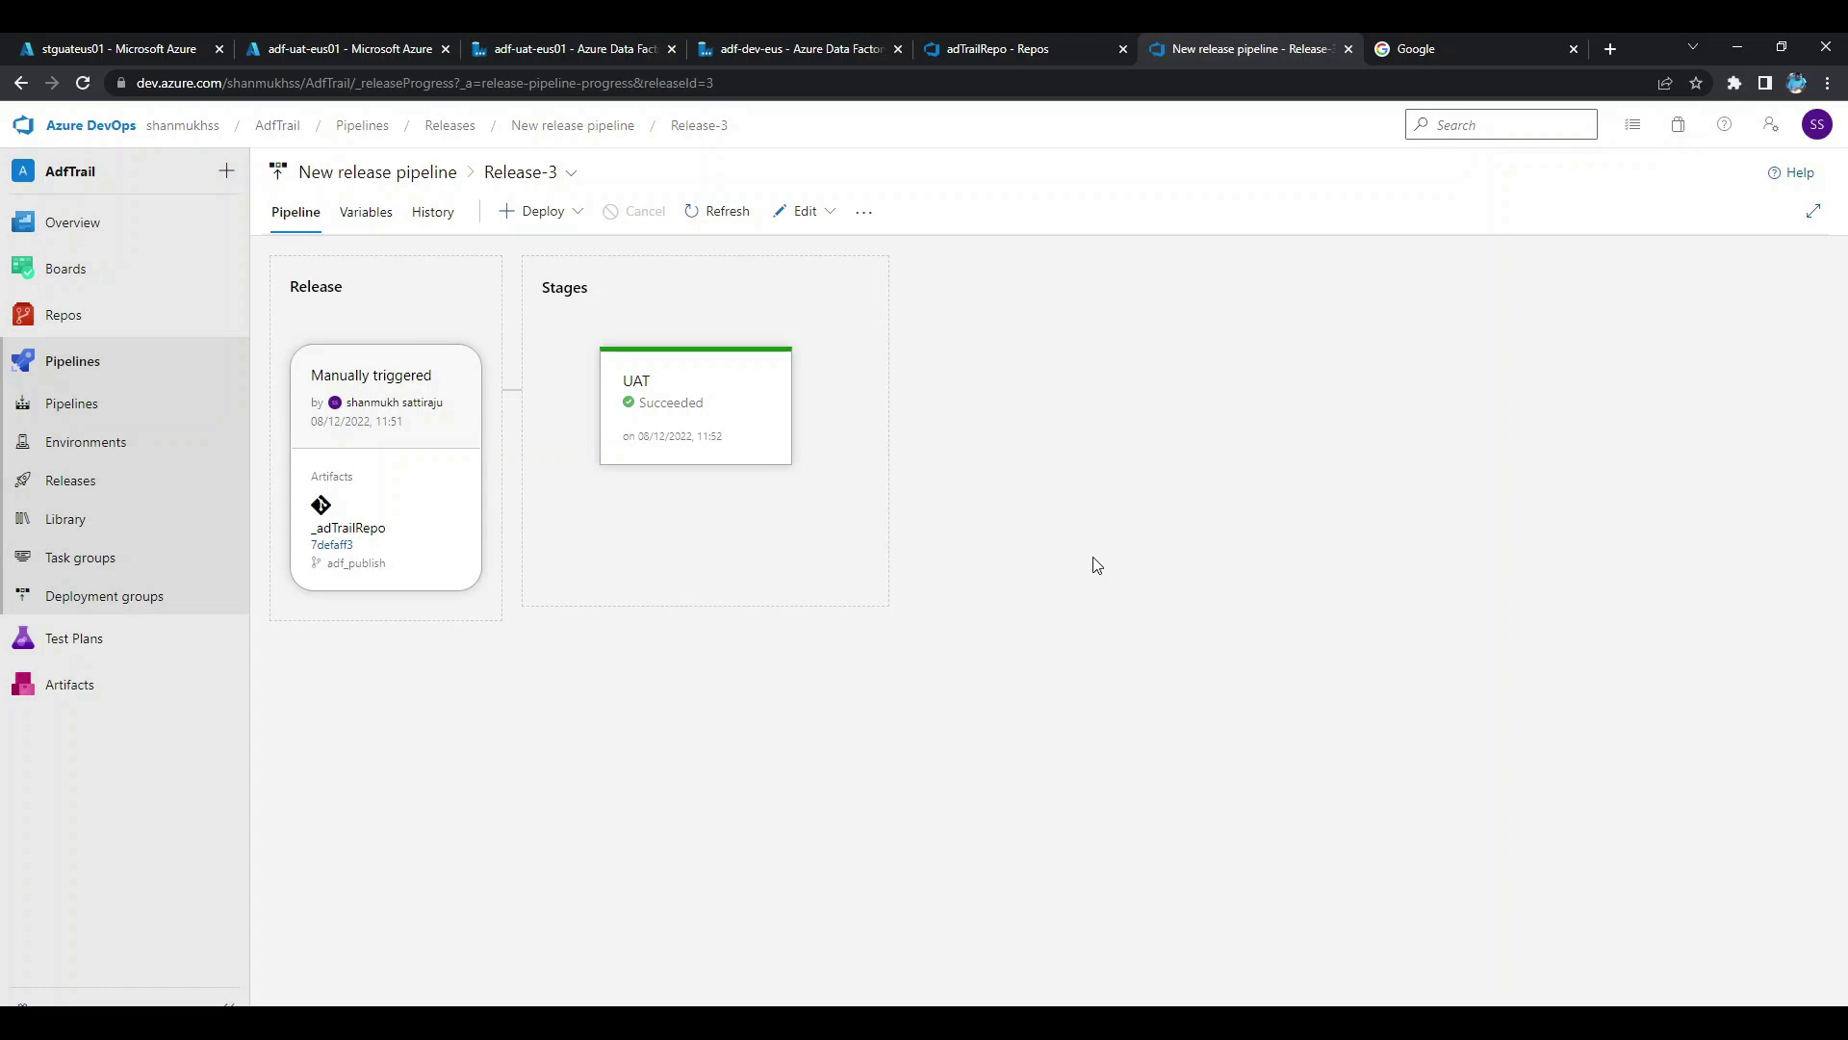
# Switch to the adf-uat-eus01 Data Factory studio and open pipelineWait from its pipelines to check the deployment.
pyautogui.click(348, 36)
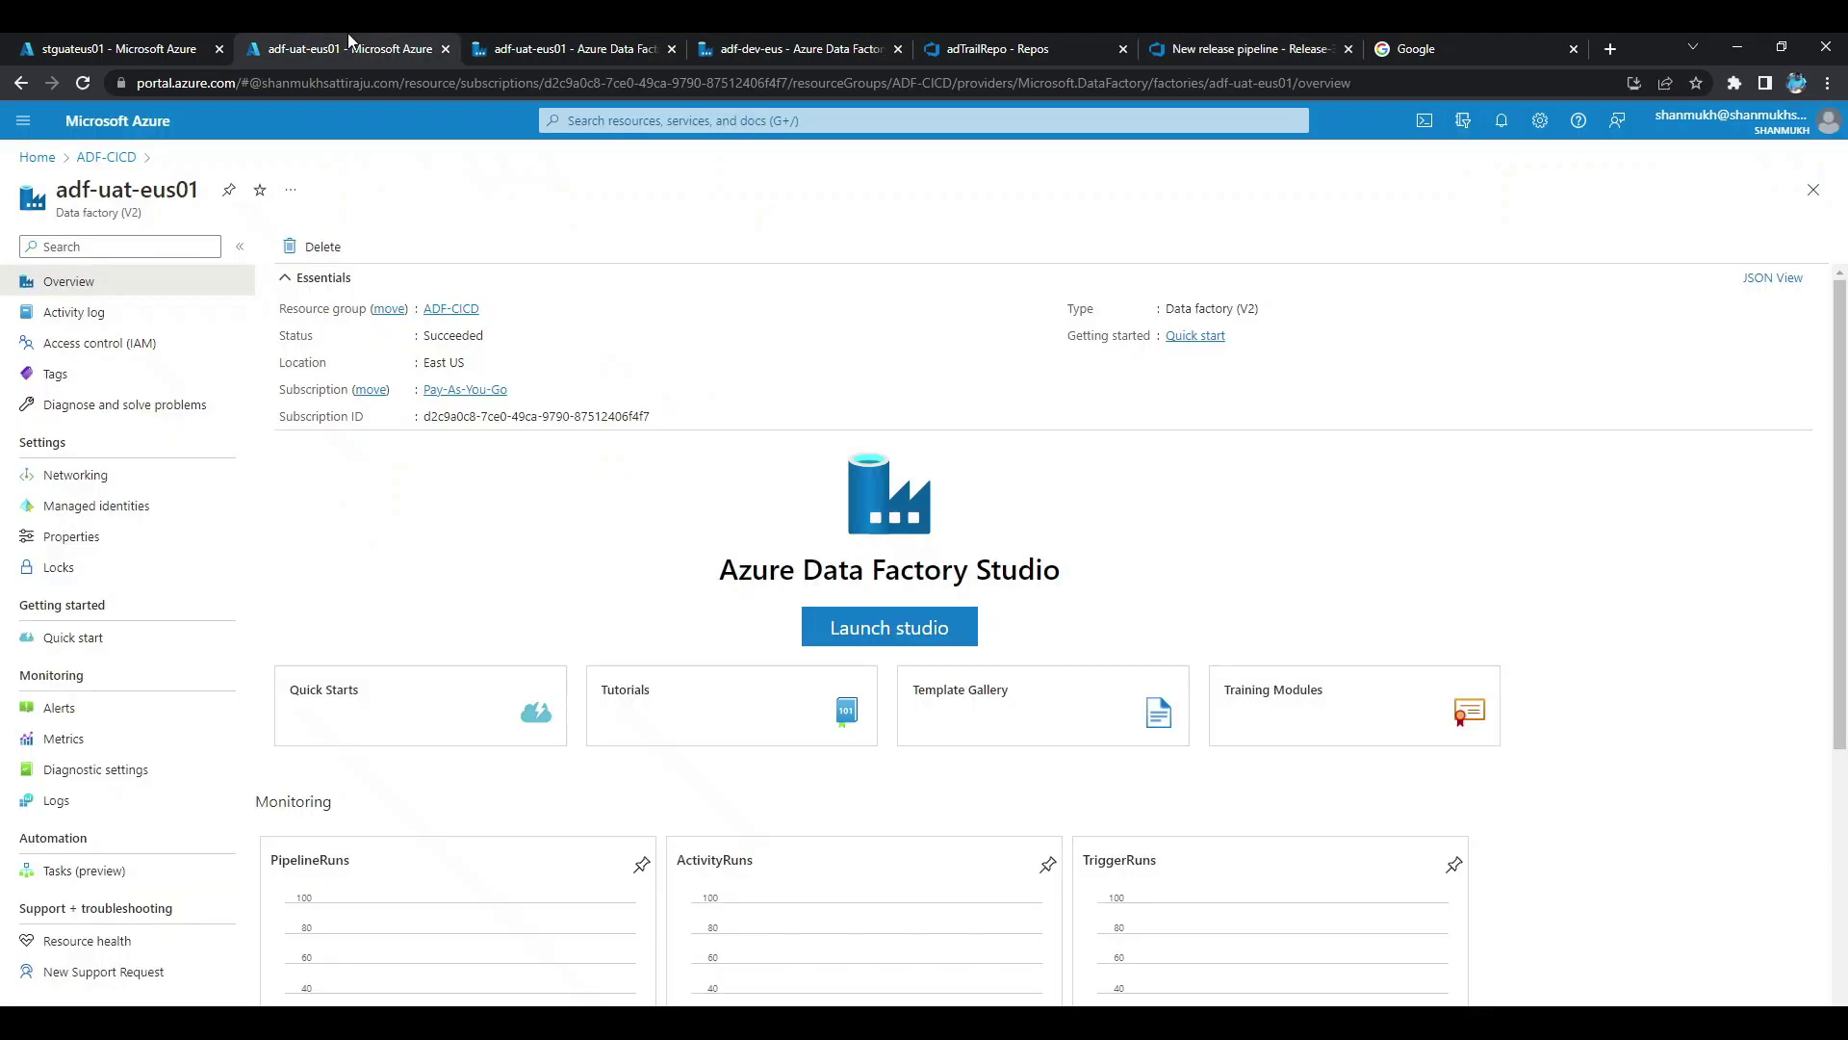
pyautogui.click(518, 54)
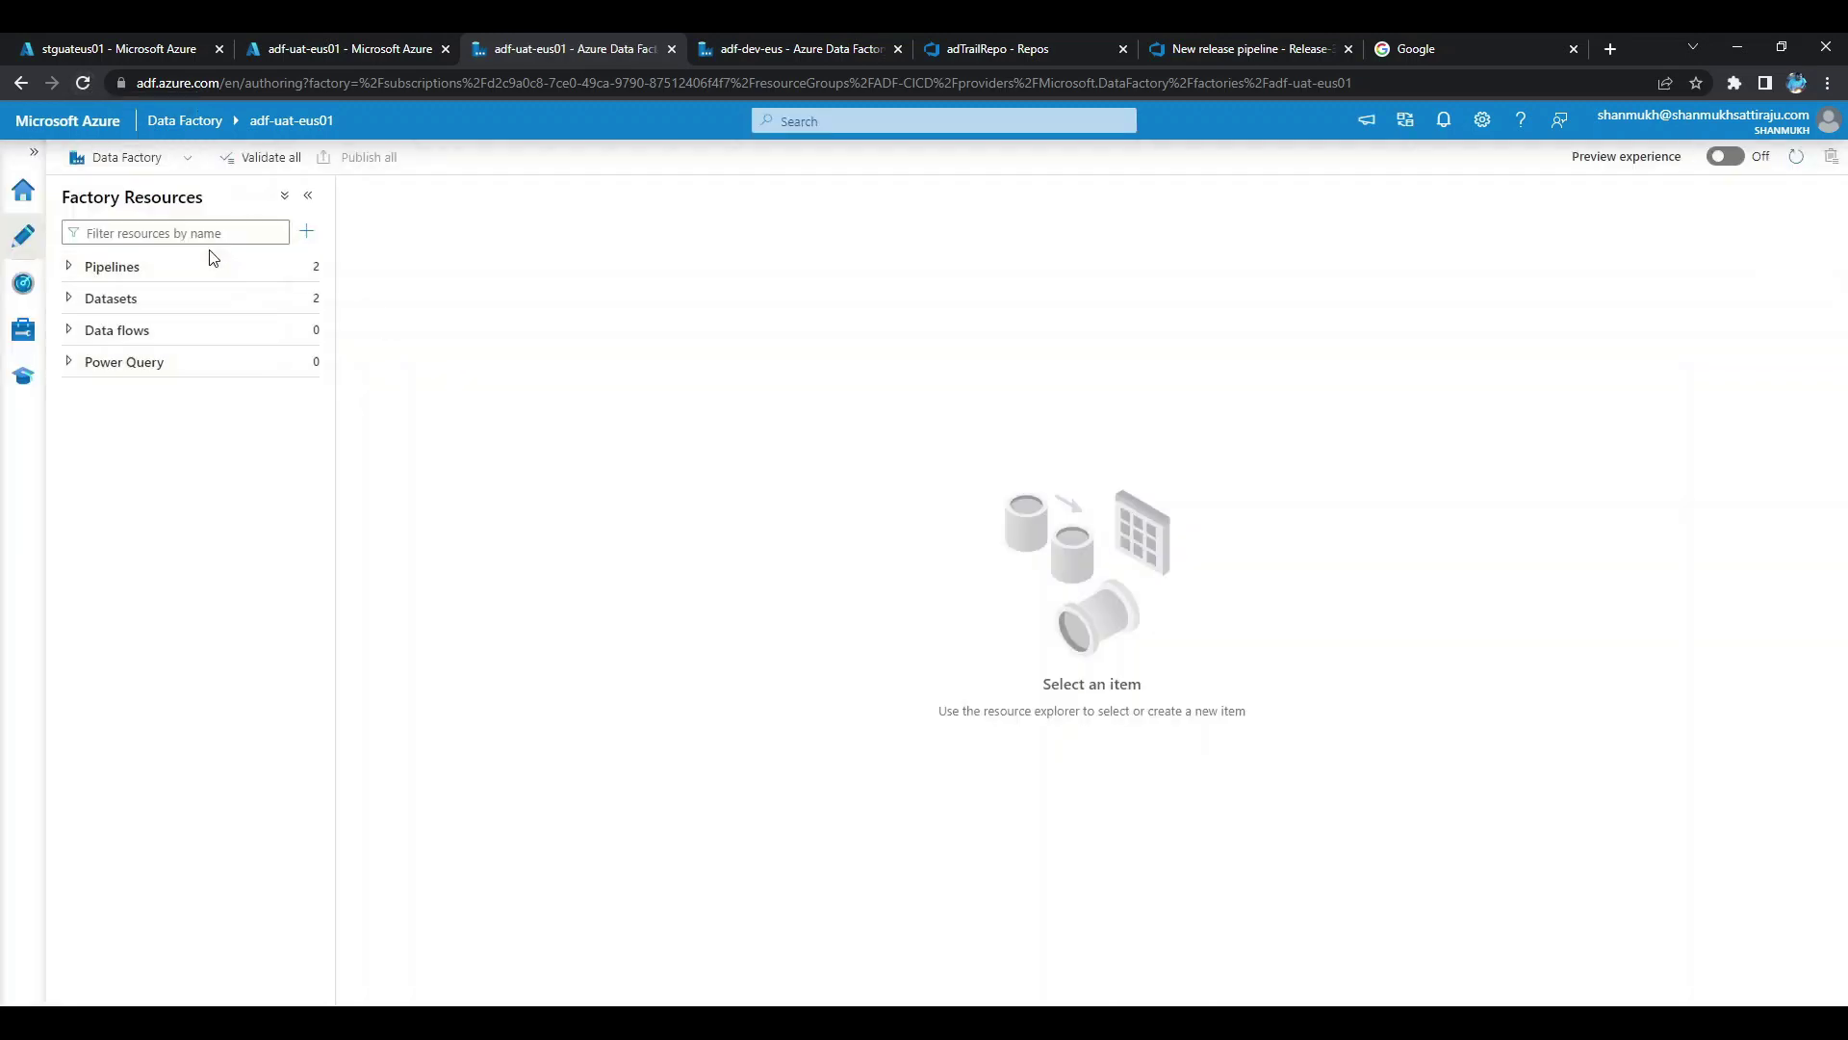
pyautogui.click(211, 266)
pyautogui.click(210, 323)
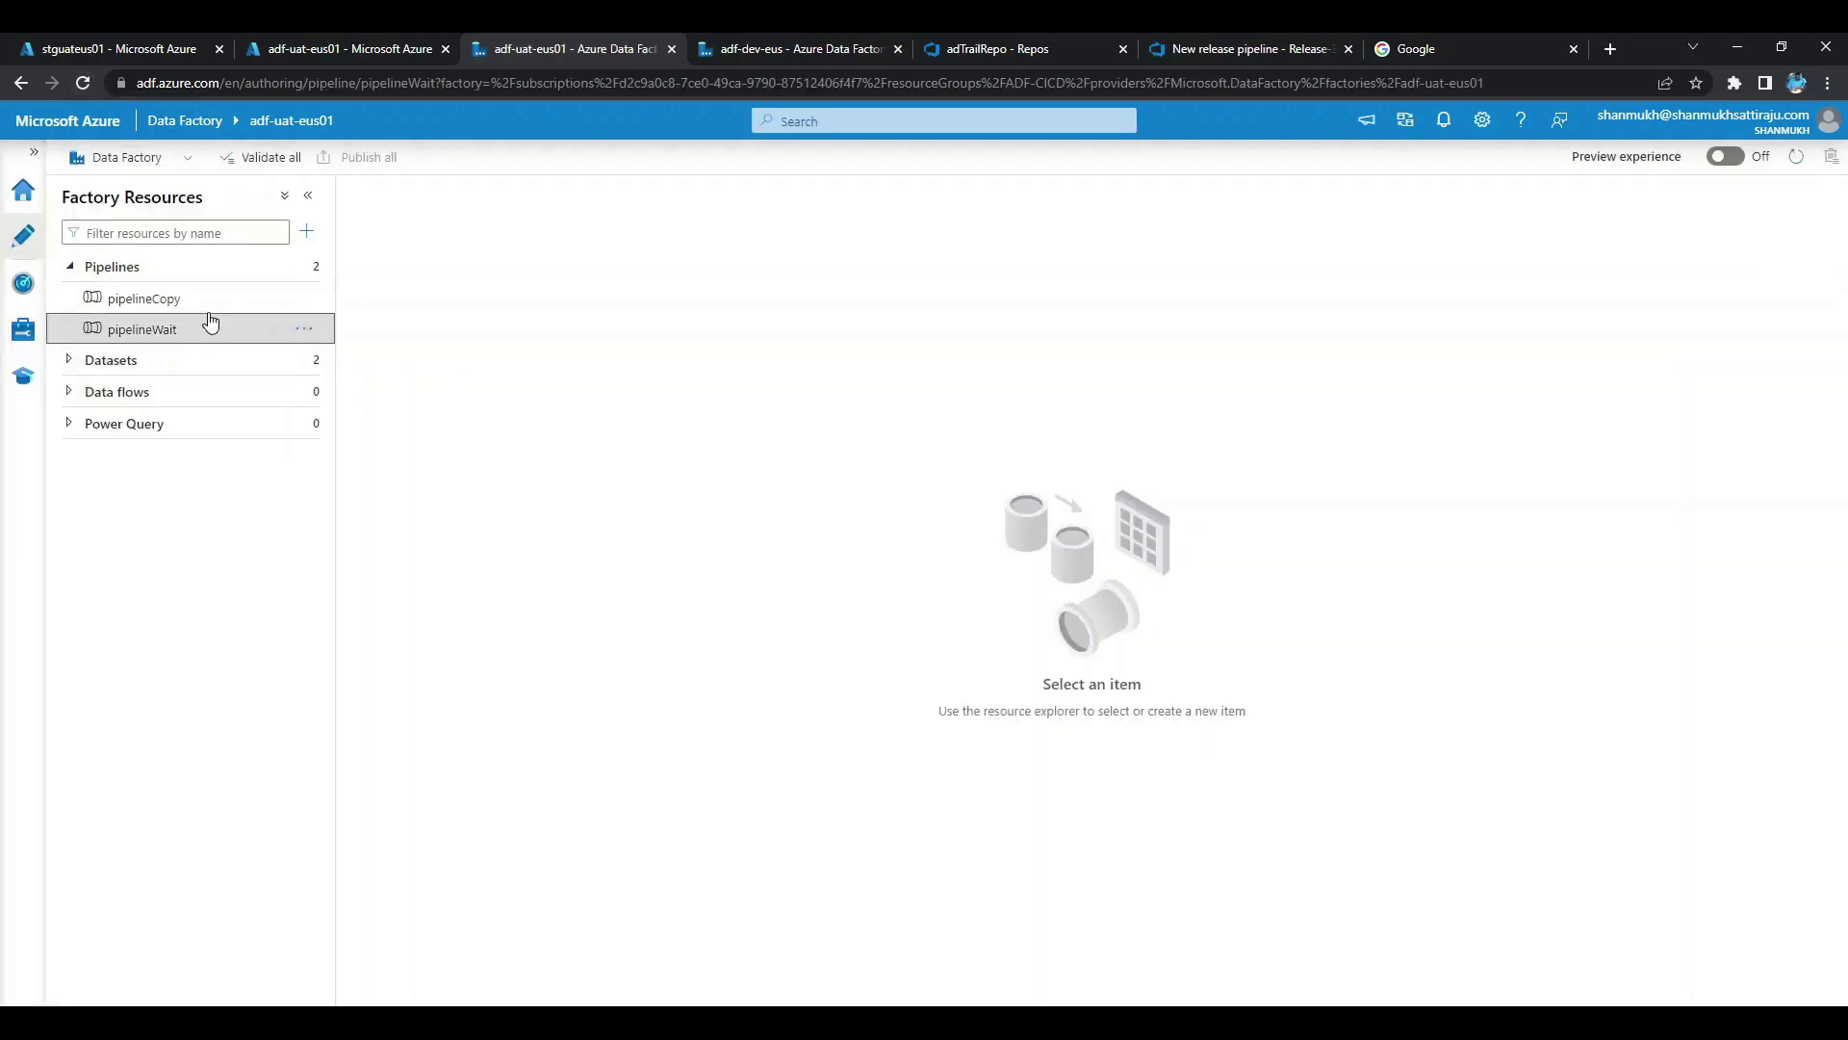